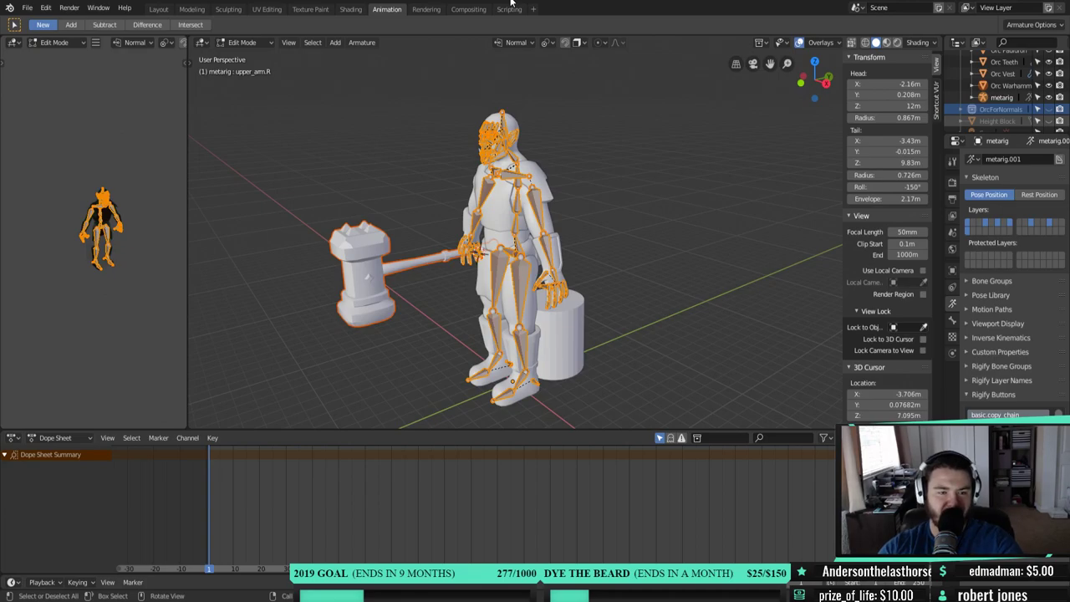
- Switch the metarig from Edit Mode to Pose Mode and select the forearm.R bone
middle_click_drag(638, 190, 545, 214)
key("KP_3")
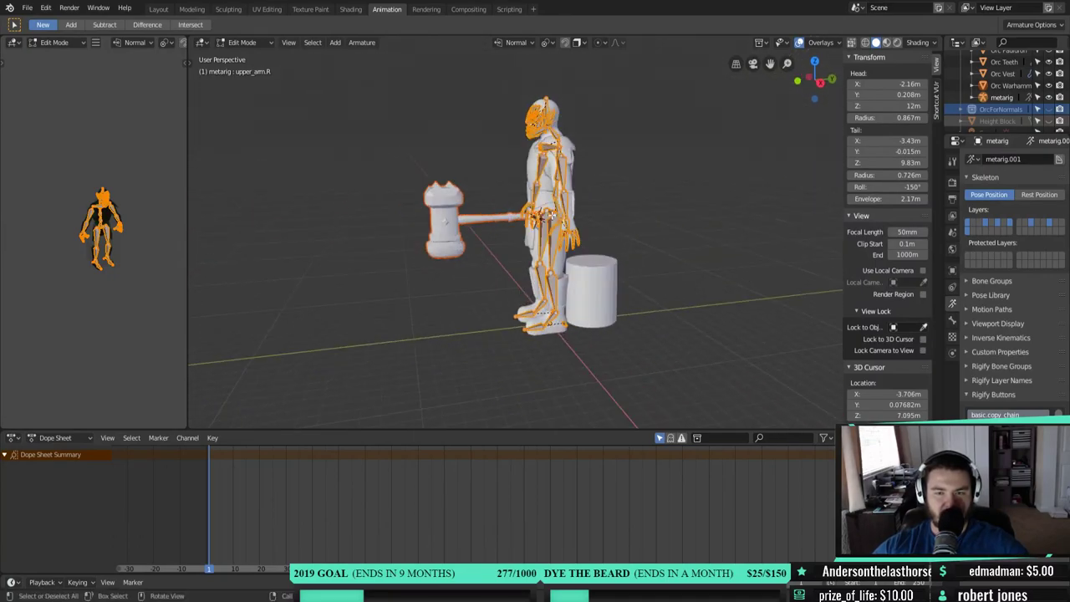
key("KP_5")
scroll(559, 215, "up", 2)
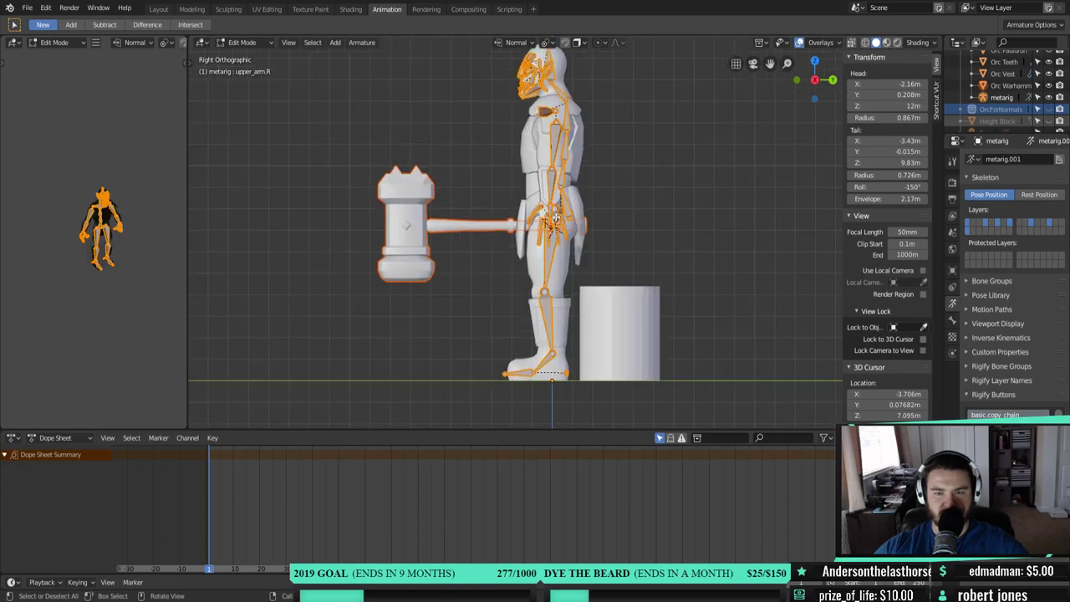
middle_click_drag(555, 219, 633, 246)
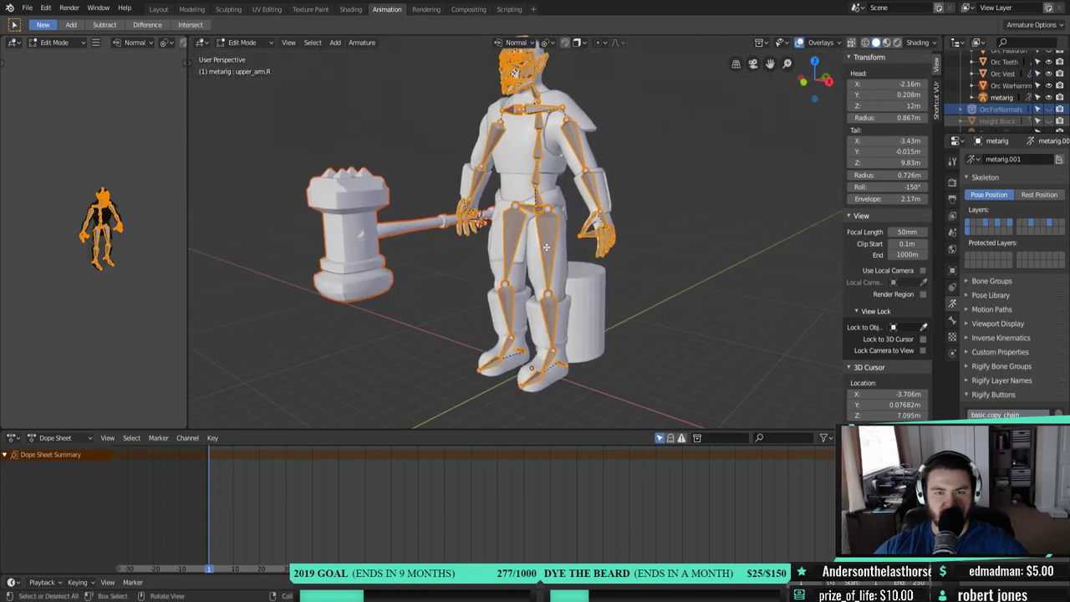
scroll(543, 248, "down", 3)
mouse_move(506, 262)
middle_mouse_down()
mouse_move(527, 255)
mouse_move(502, 243)
mouse_move(510, 250)
middle_mouse_up()
scroll(500, 239, "up", 3)
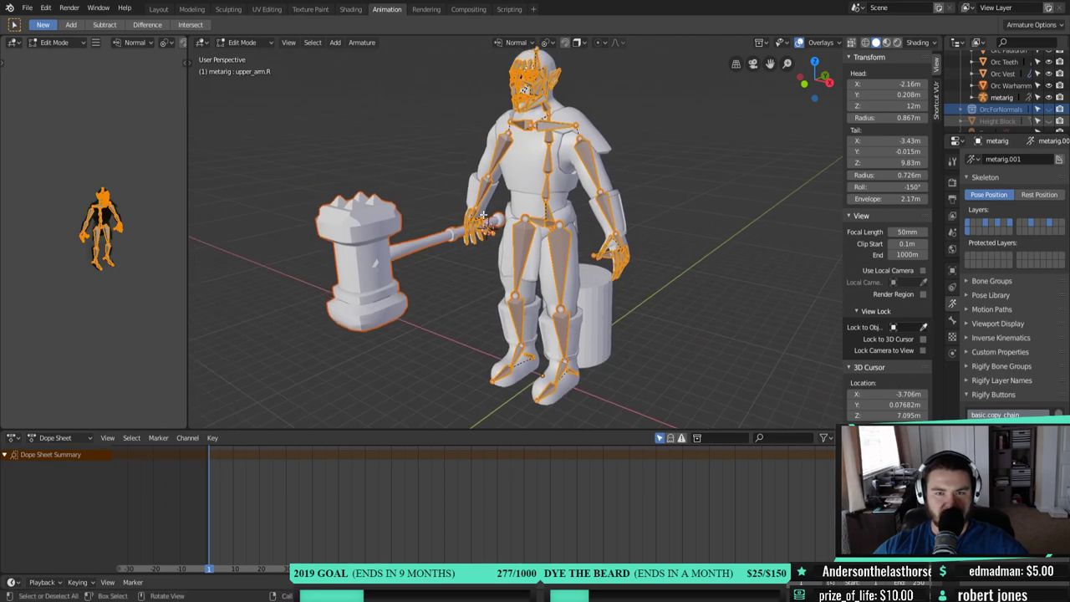
left_click(242, 42)
left_click(250, 82)
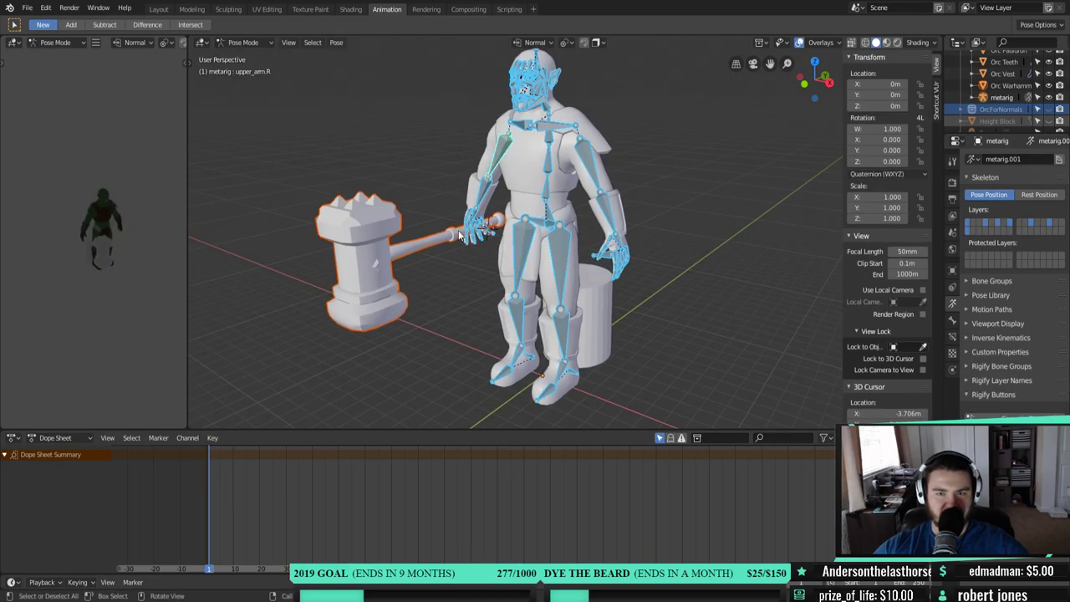
left_click(478, 214)
middle_click_drag(442, 265, 466, 238)
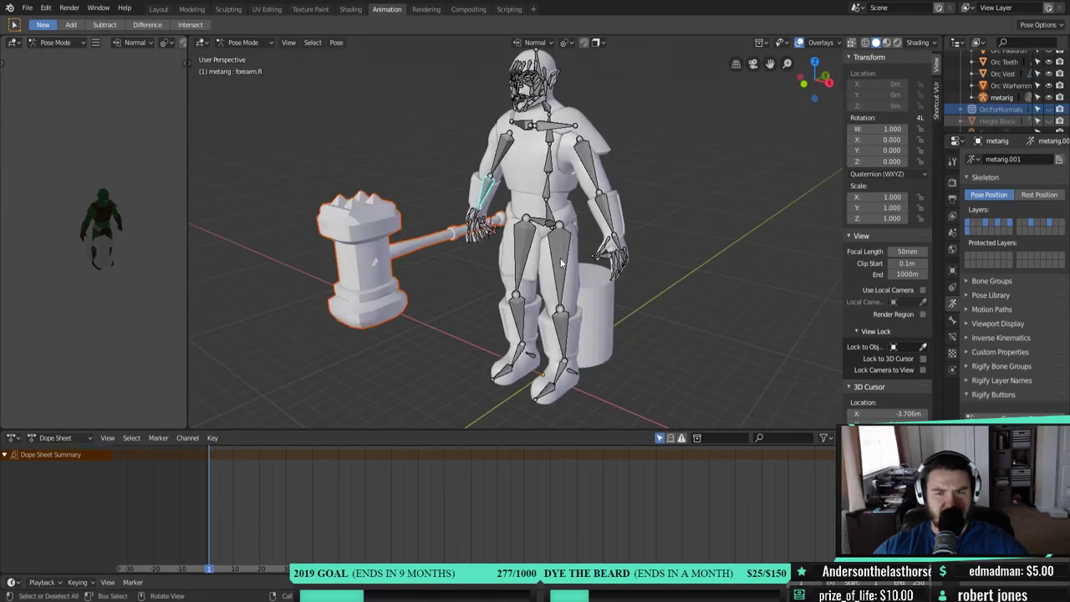
key("r")
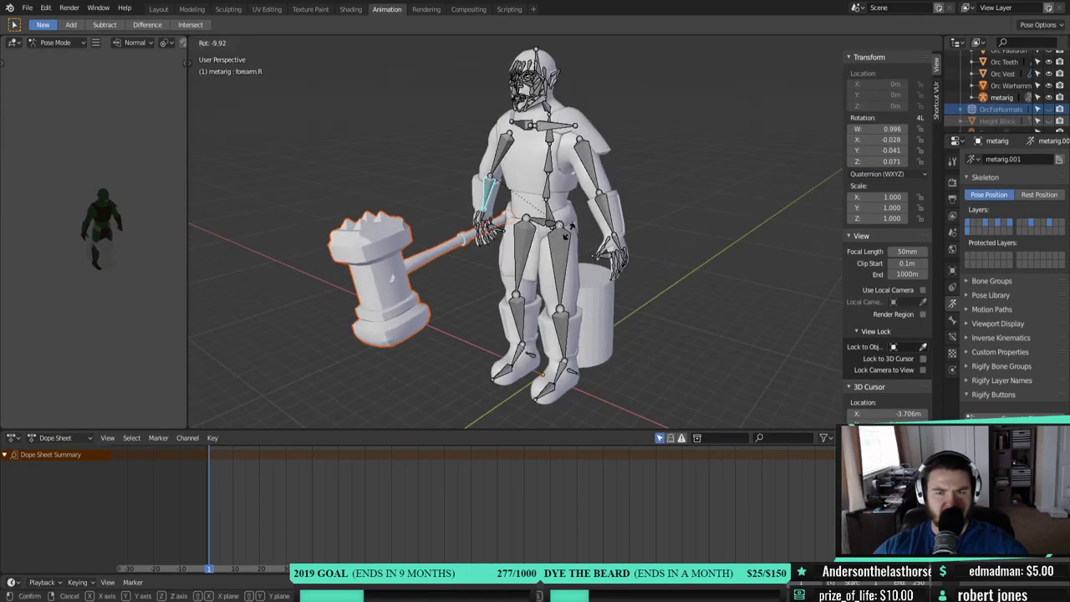
key("x")
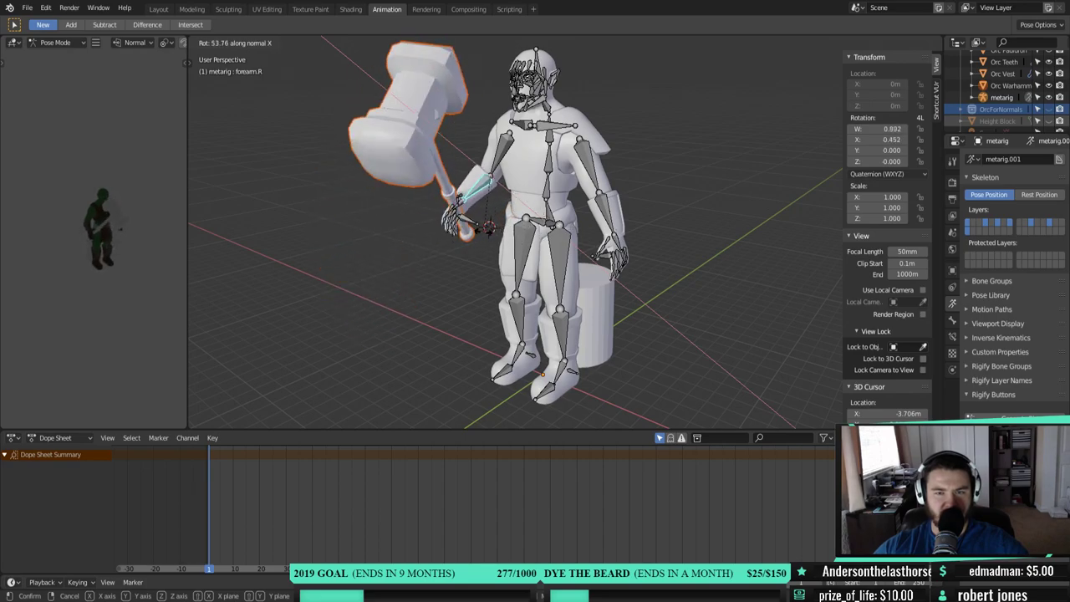
right_click(487, 230)
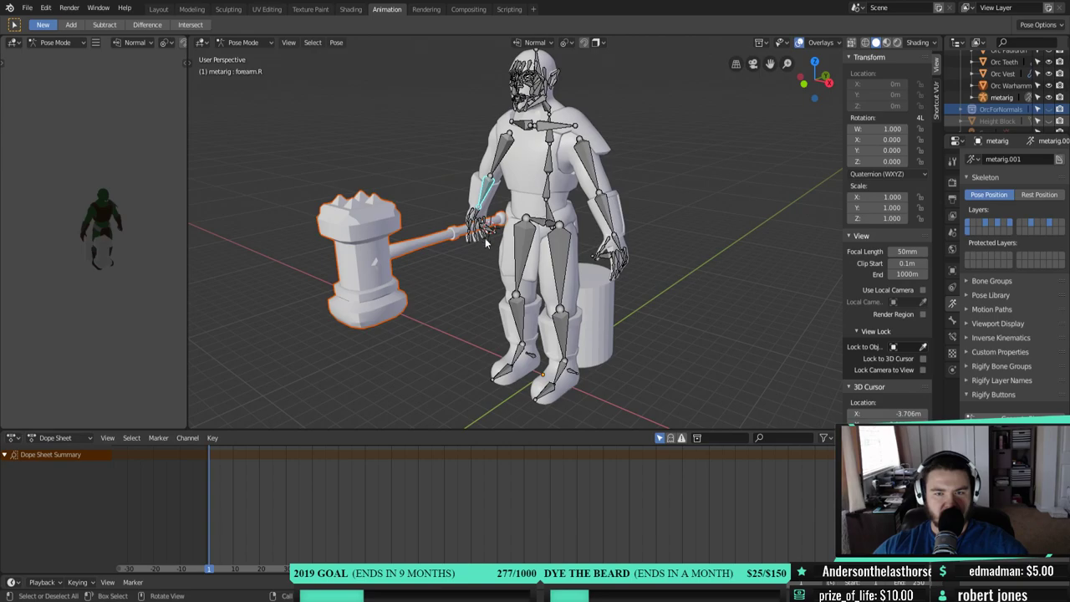
- Bend the right forearm upward by rotating it about 49° around its local X axis
middle_click_drag(503, 248, 605, 303)
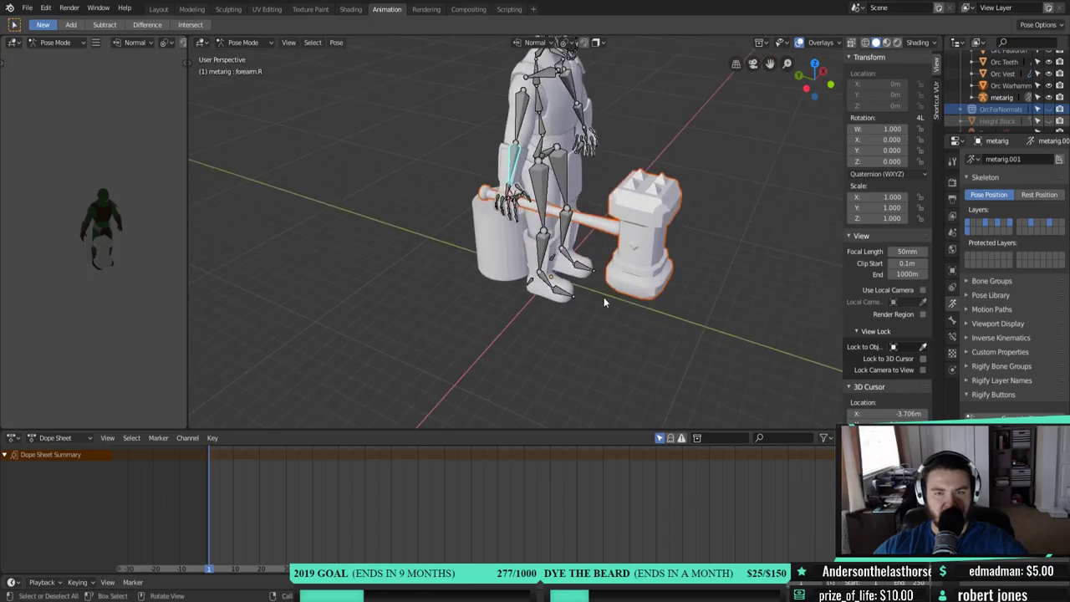
key("r")
key("x")
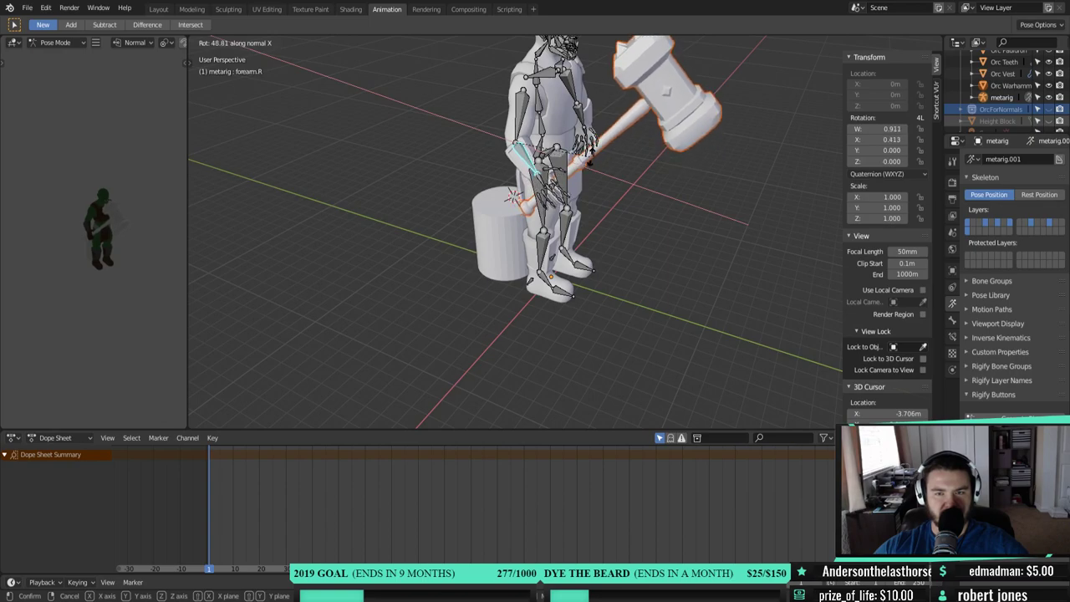
left_click(591, 156)
- Twist the right forearm about -47° around its local Y axis so the hammer swings across the body
middle_click_drag(565, 229, 609, 269)
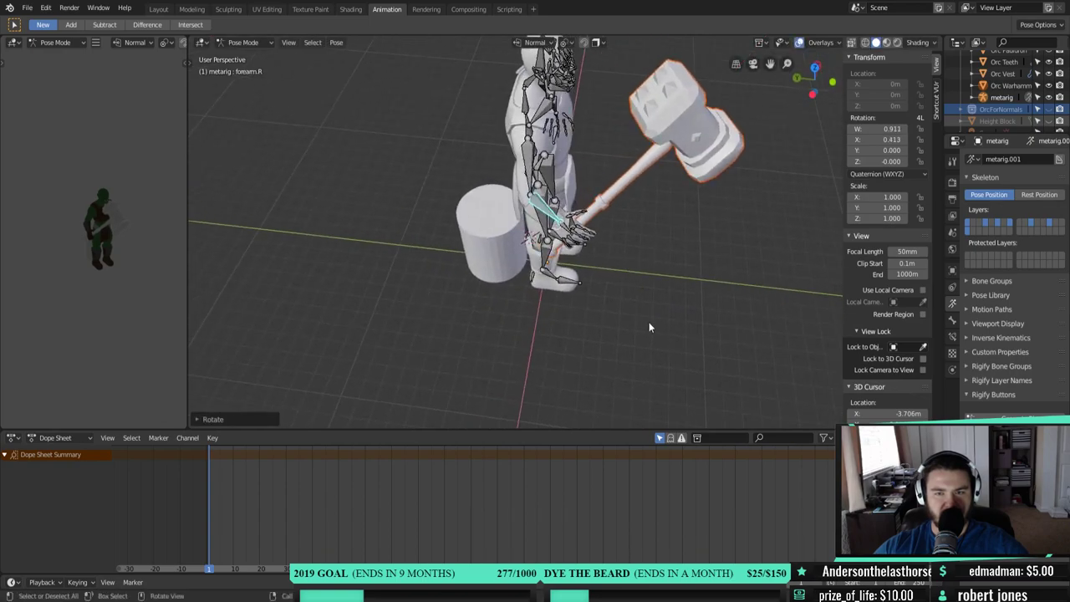
key("r")
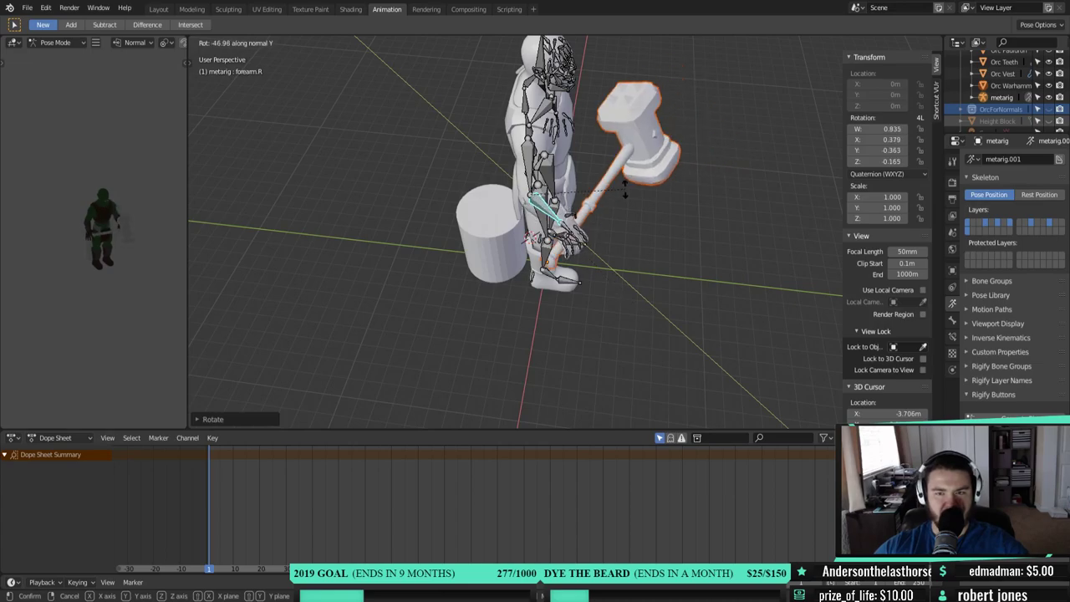
left_click(682, 248)
middle_click_drag(682, 248, 547, 245)
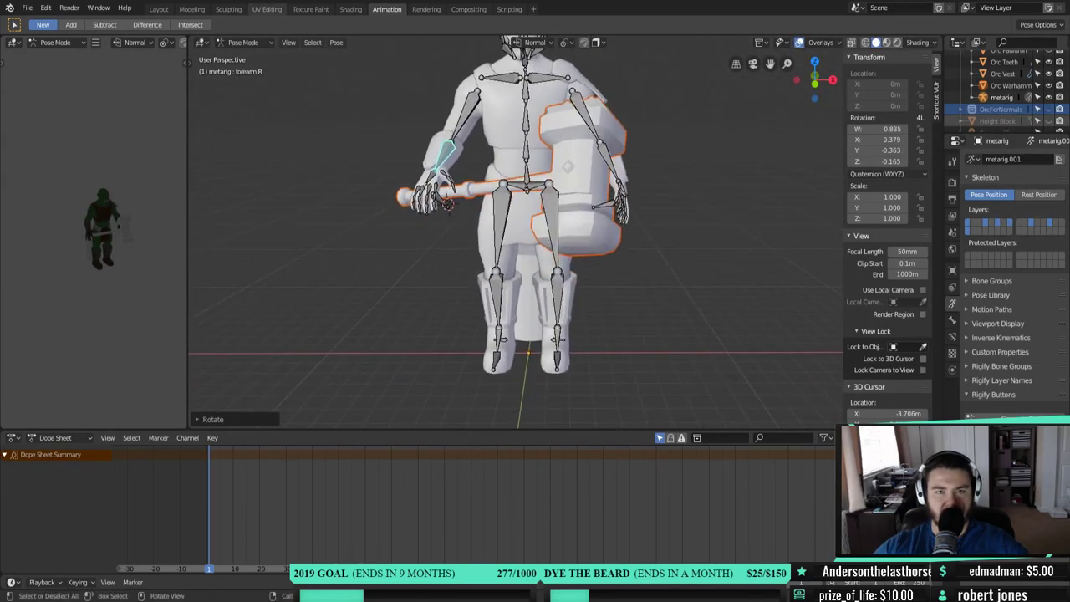
- Enlarge the 3D viewport over the dope sheet and rotate the right upper arm about 23° around its local X axis
left_click_drag(457, 428, 456, 491)
middle_click_drag(576, 351, 631, 355)
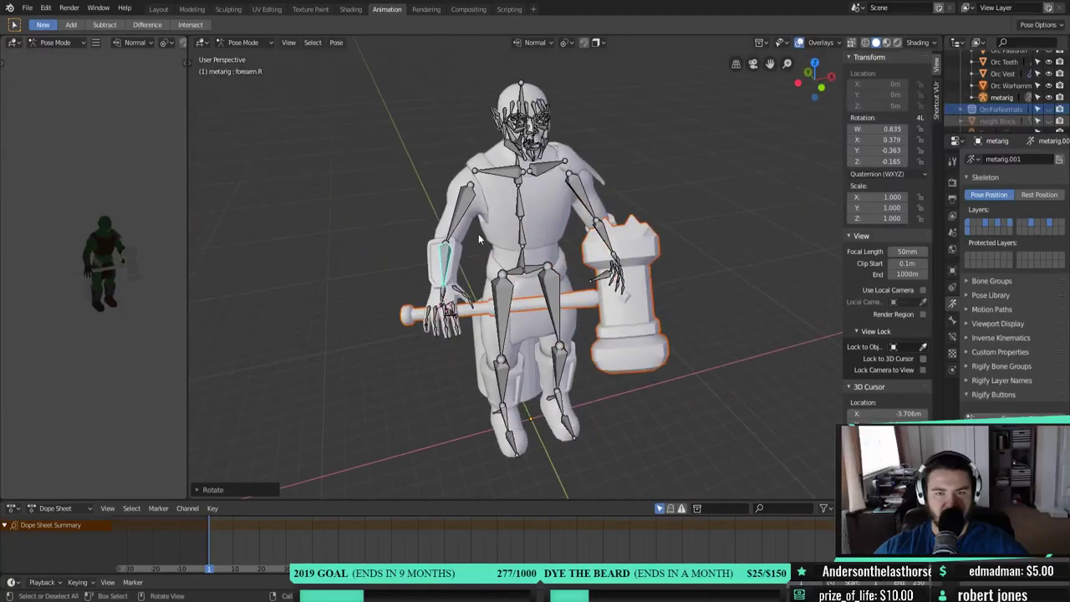
left_click(466, 212)
key("r")
key("x")
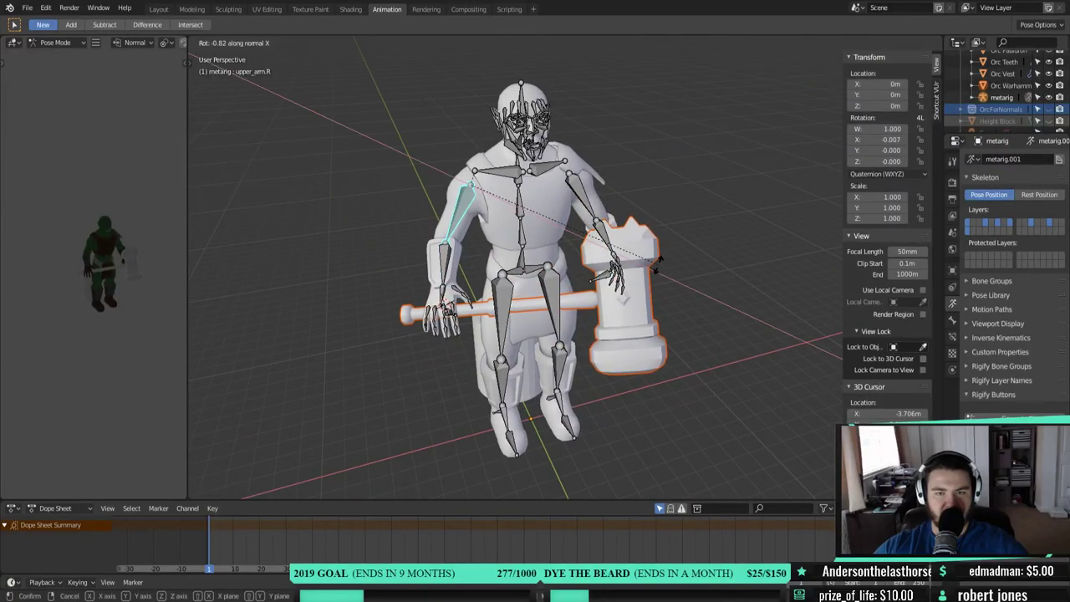
left_click(677, 179)
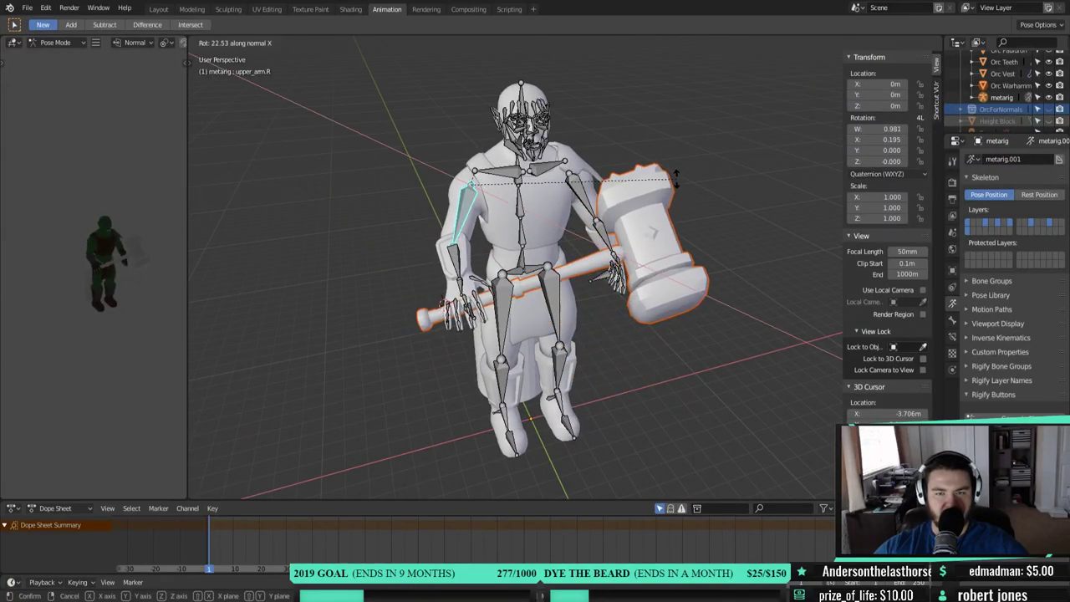
- Rotate the right upper arm slightly in the negative direction around its local Y axis and about 22° around its local Z axis
middle_click_drag(677, 179, 662, 362)
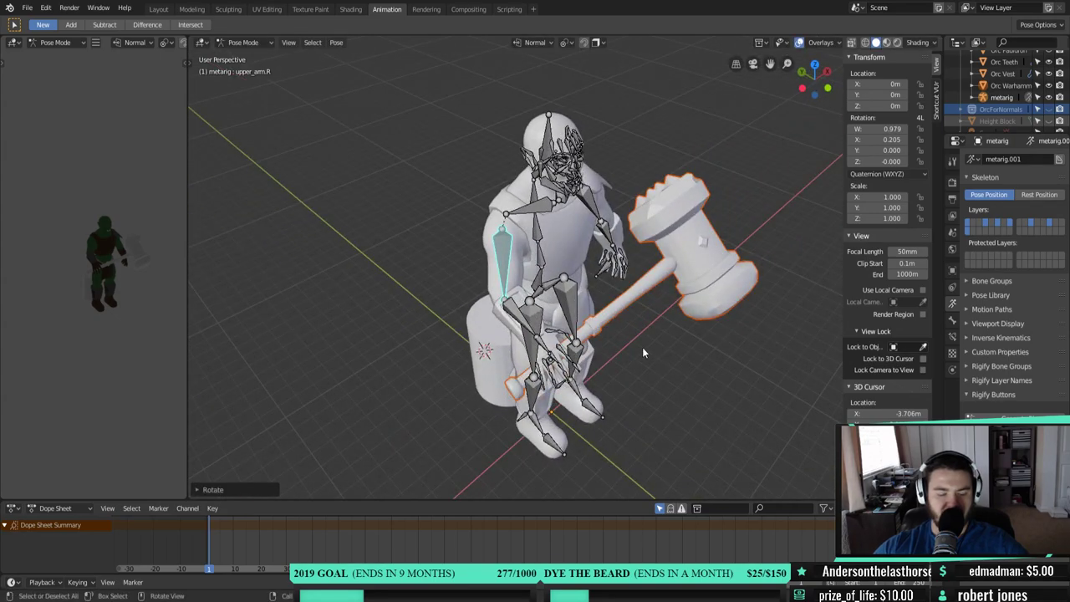
key("r")
key("y")
left_click(632, 366)
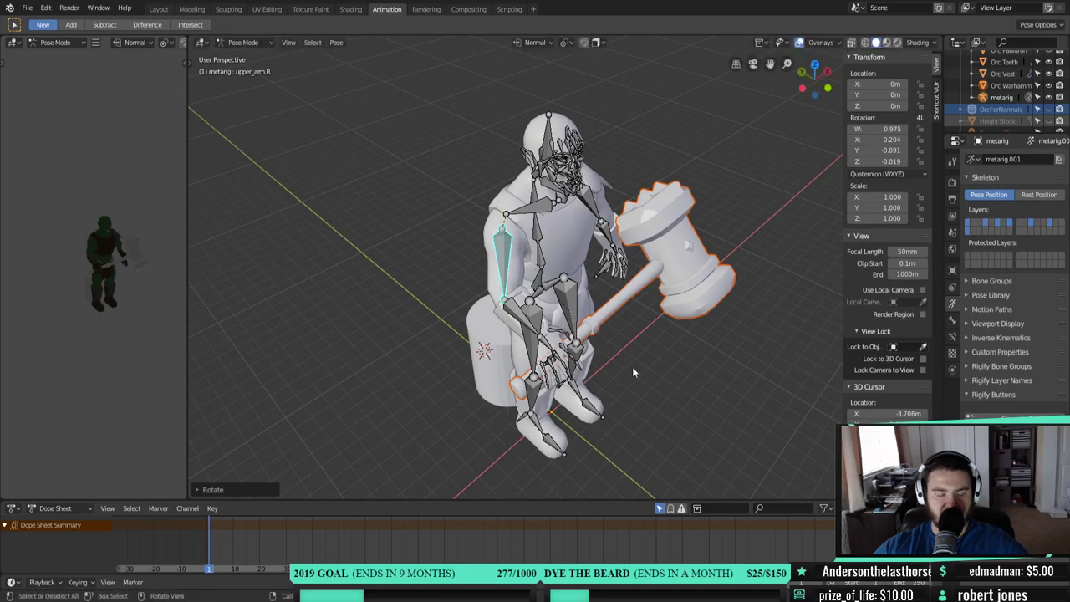
key("r")
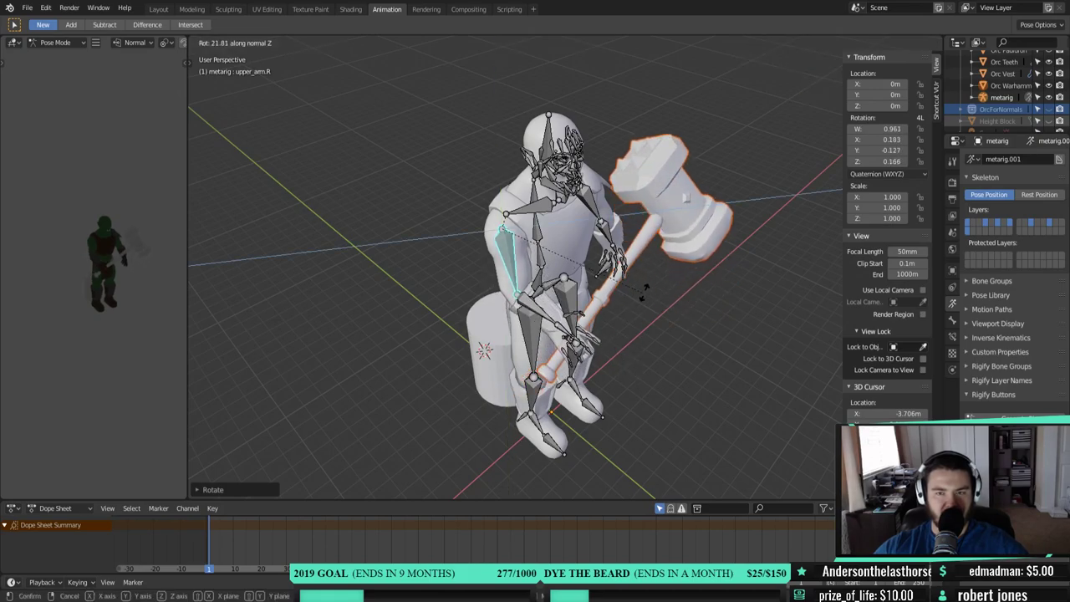
left_click(704, 403)
- Fine-tune the right upper arm's rotation around its local Z axis
middle_click_drag(705, 404, 663, 367)
key("r")
key("z")
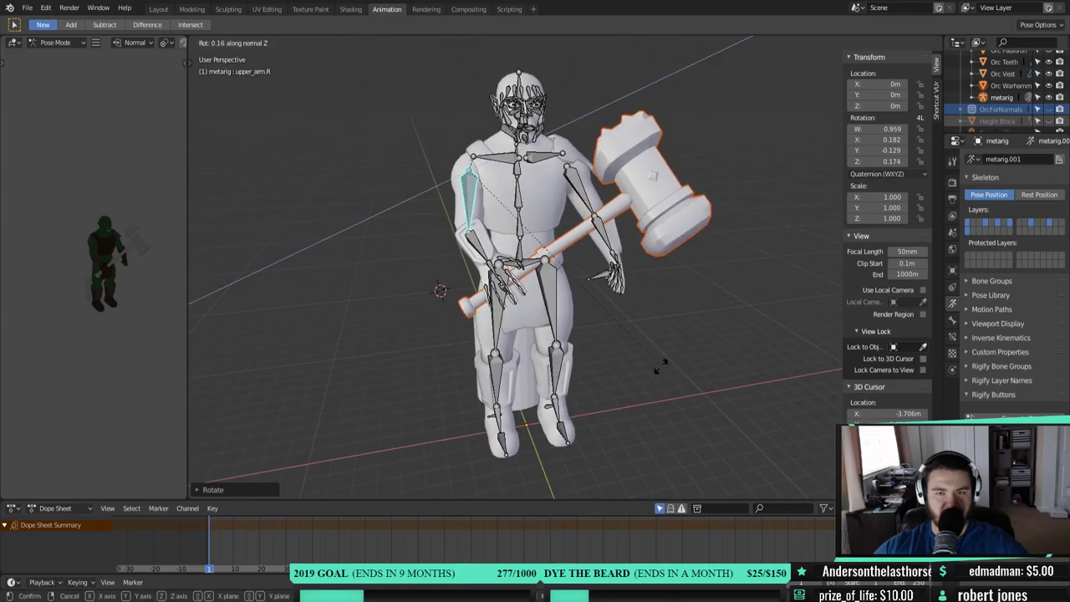
left_click(646, 369)
middle_click_drag(647, 371, 645, 335)
- Lower the right forearm slightly by rotating it around its local X axis
left_click(447, 222)
middle_click_drag(447, 222, 653, 307)
key("r")
key("x")
key("x")
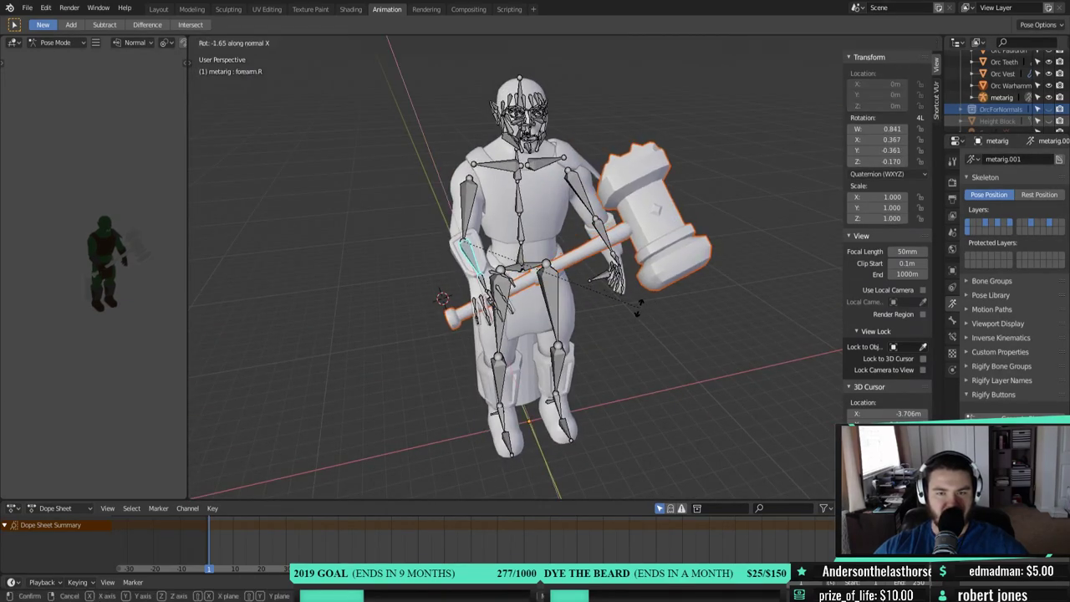
left_click(638, 295)
- Rotate the left upper arm inward around its local Z axis to a quaternion Z value of about -0.137
middle_click_drag(638, 294, 584, 219)
left_click(585, 213)
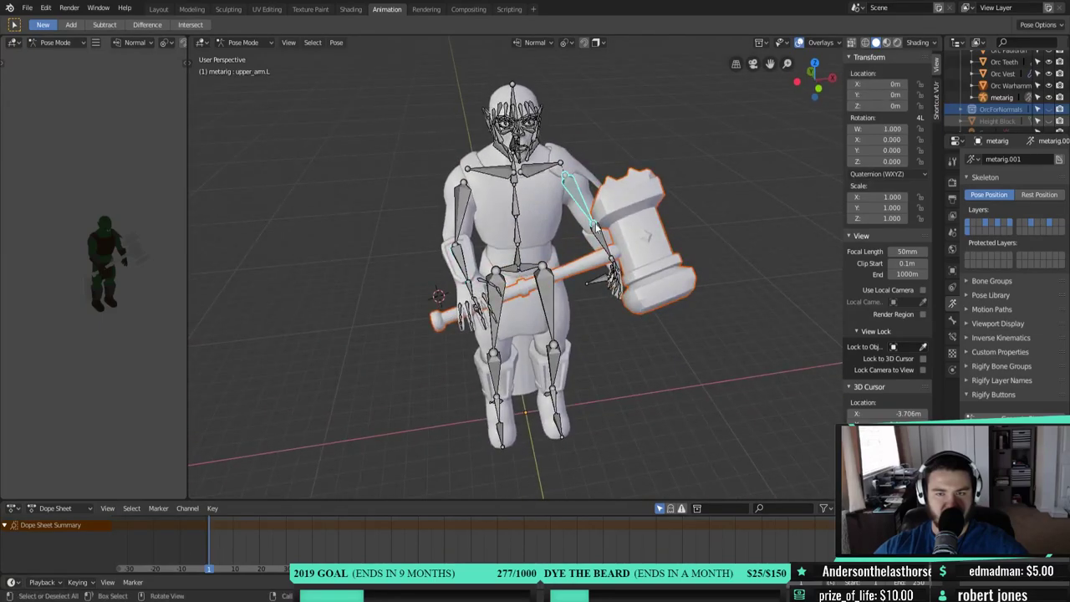
key("r")
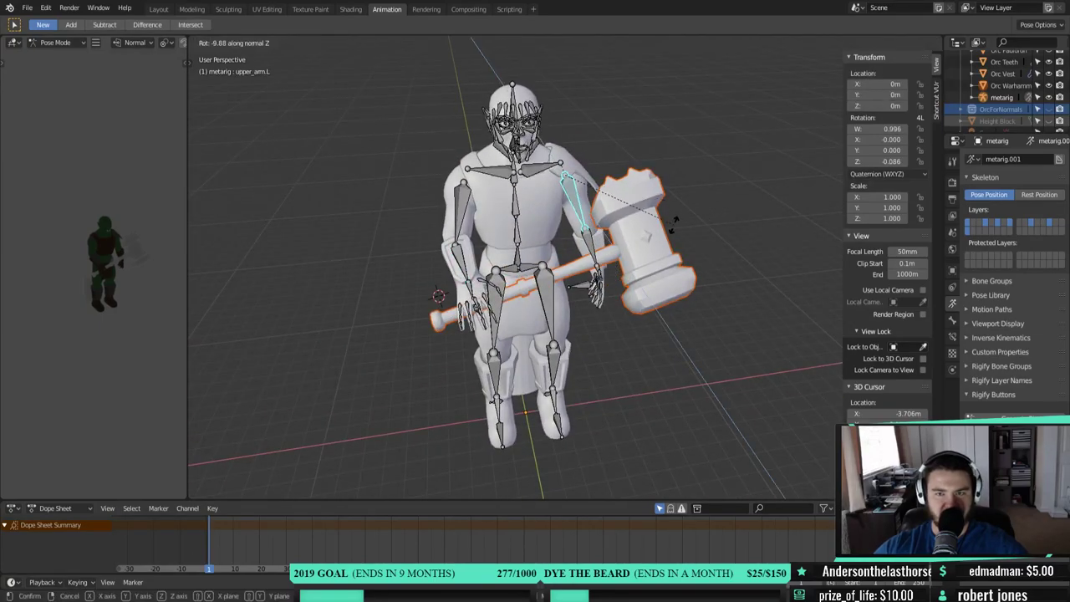
left_click(673, 263)
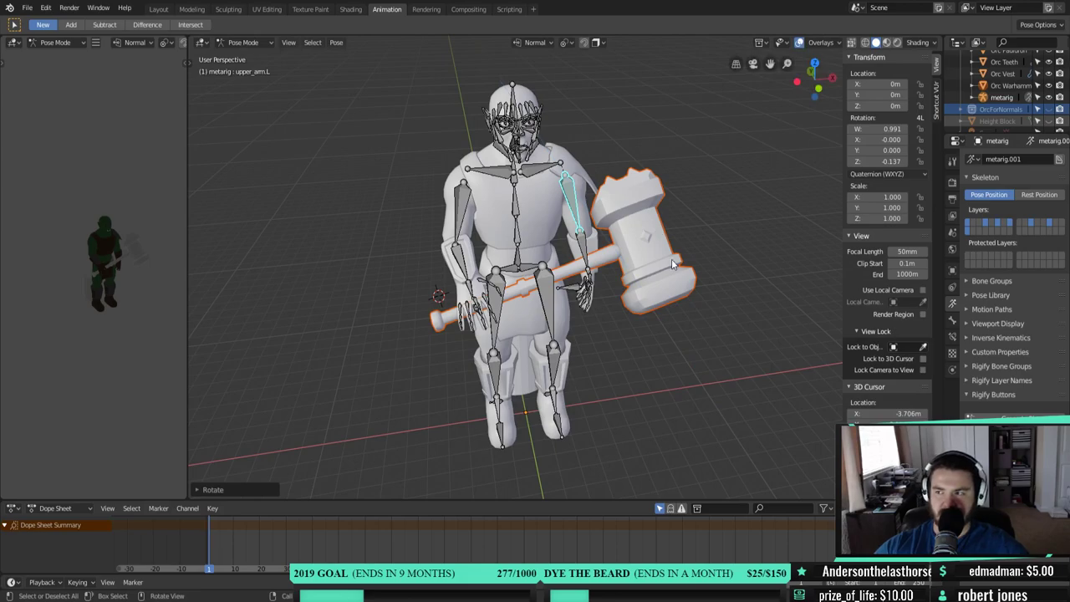
- Bend the left forearm up toward the hammer handle by rotating it around its local X axis
middle_click_drag(368, 275, 450, 267)
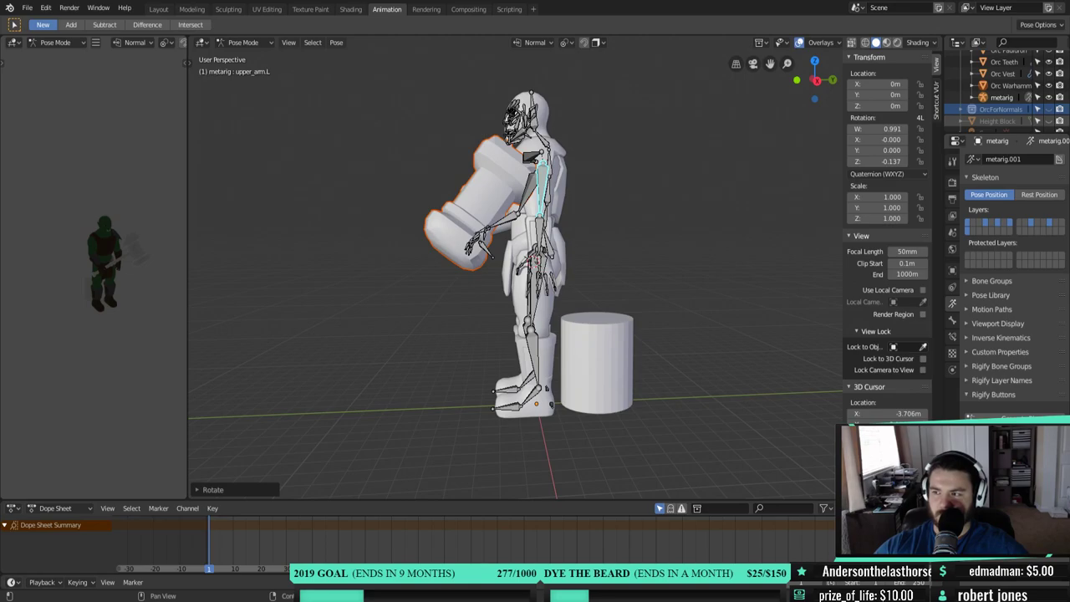
middle_click_drag(351, 372, 468, 318)
left_click(545, 247)
middle_click_drag(551, 266, 660, 245)
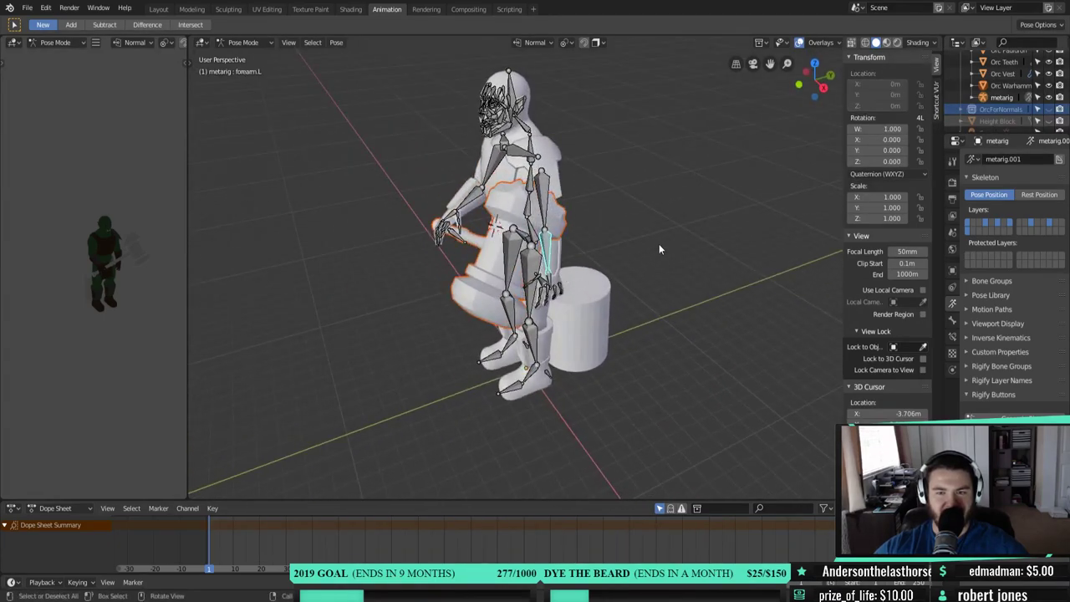
key("r")
key("x")
key("x")
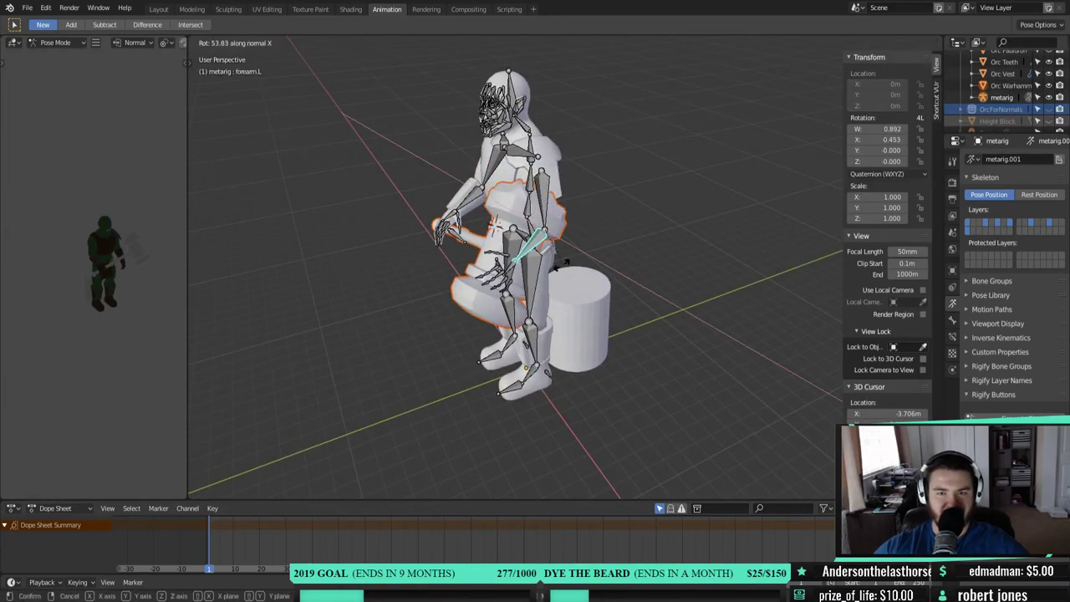
left_click(557, 294)
- Twist the left forearm around its local Y axis so the palm turns up beneath the hammer handle
middle_click_drag(517, 333, 597, 333)
scroll(608, 322, "up", 5)
key("r")
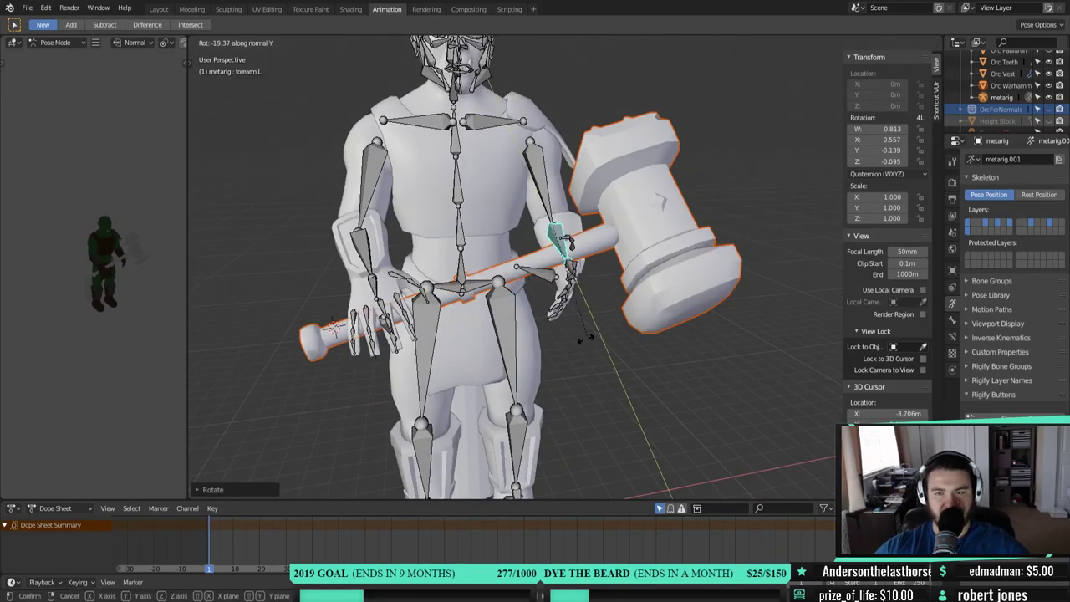
left_click(603, 355)
middle_click_drag(602, 350, 628, 346)
- Rotate the hand.R.001 bone slightly around its local Y axis to a quaternion Y value of about 0.032
left_click(417, 346)
middle_click_drag(562, 413, 482, 299)
left_click(390, 212)
key("r")
key("y")
key("y")
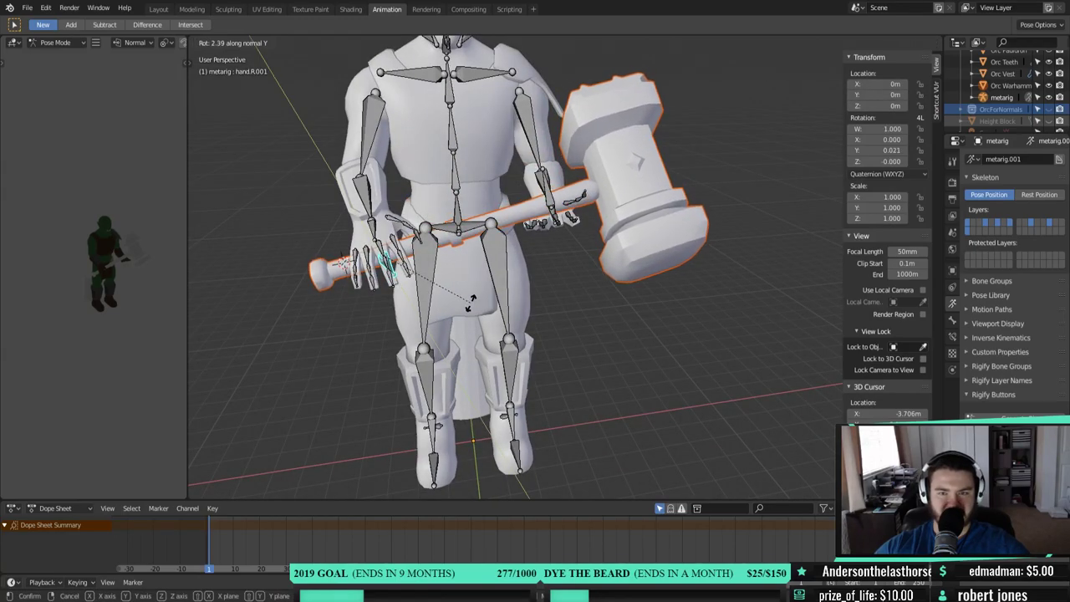
left_click(470, 303)
- Rotate the palm.04.R bone of the right hand about 13.2° around its local X axis
middle_click_drag(469, 303, 600, 361)
middle_click_drag(541, 298, 585, 283)
middle_click_drag(367, 279, 555, 287)
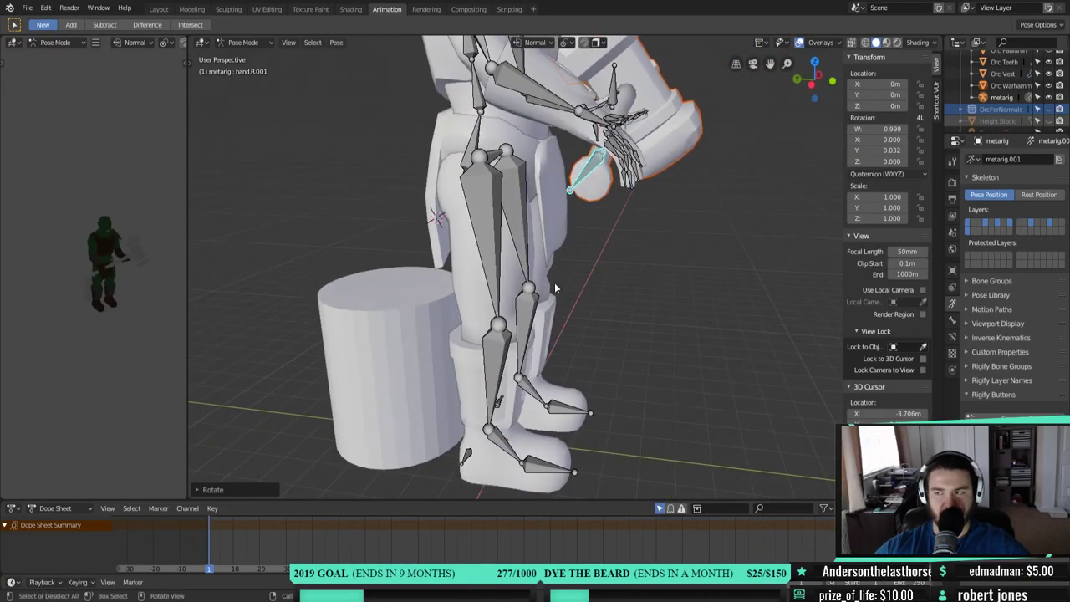
middle_click_drag(643, 251, 550, 270)
left_click(422, 114)
middle_click_drag(453, 223, 508, 255)
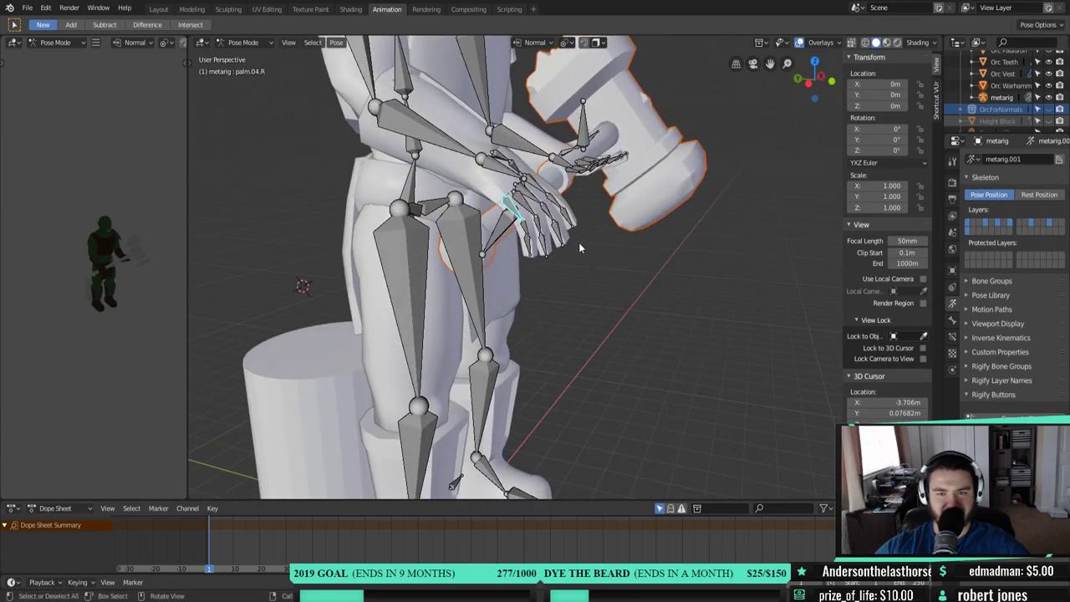
- Rotate palm.03.R, palm.02.R and palm.01.R around their local X axes, with palm.02.R at about 9.26° and palm.01.R at about 8.74°
left_click(535, 214)
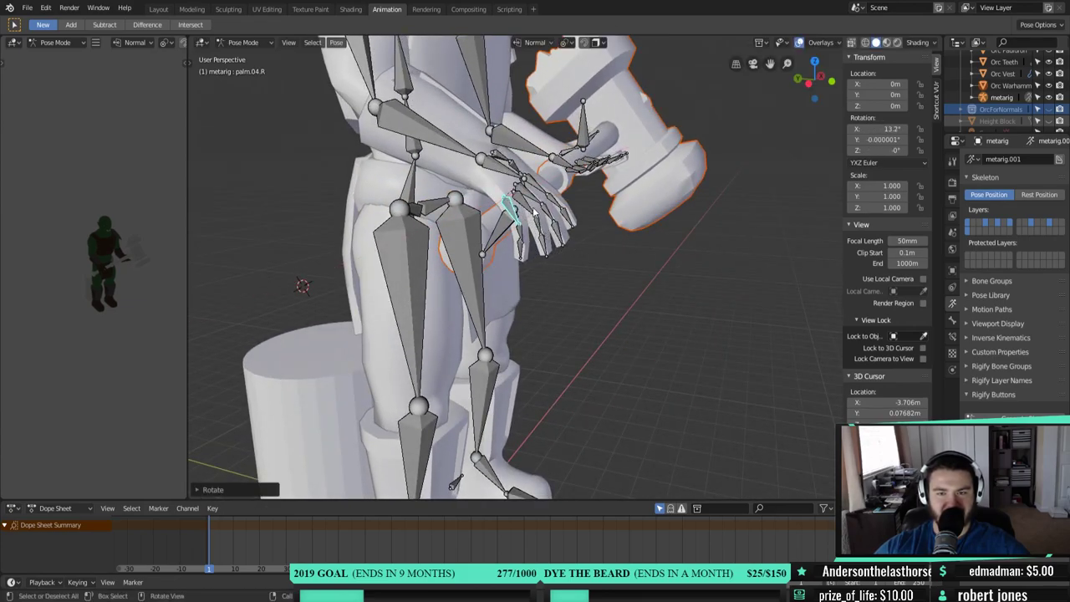
key("r")
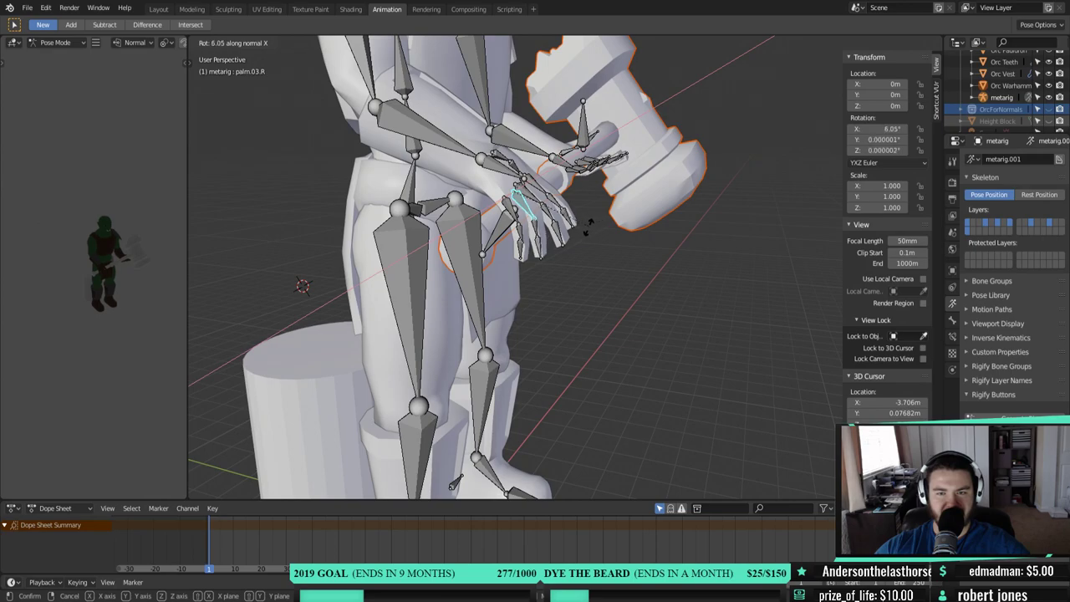
left_click(586, 228)
key("r")
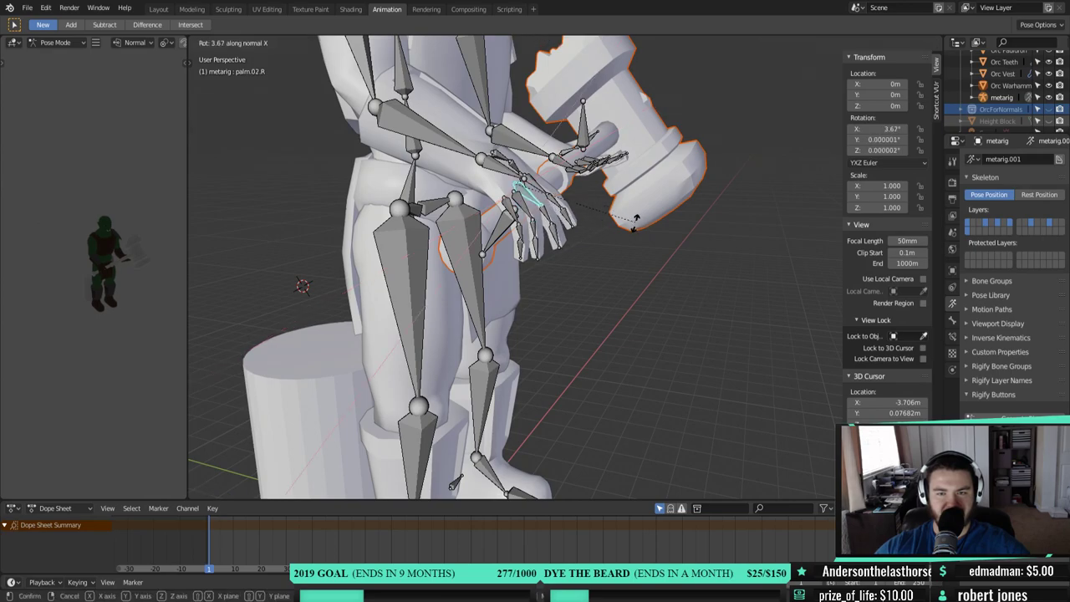
left_click(620, 232)
middle_click_drag(575, 194, 680, 181)
left_click(580, 210)
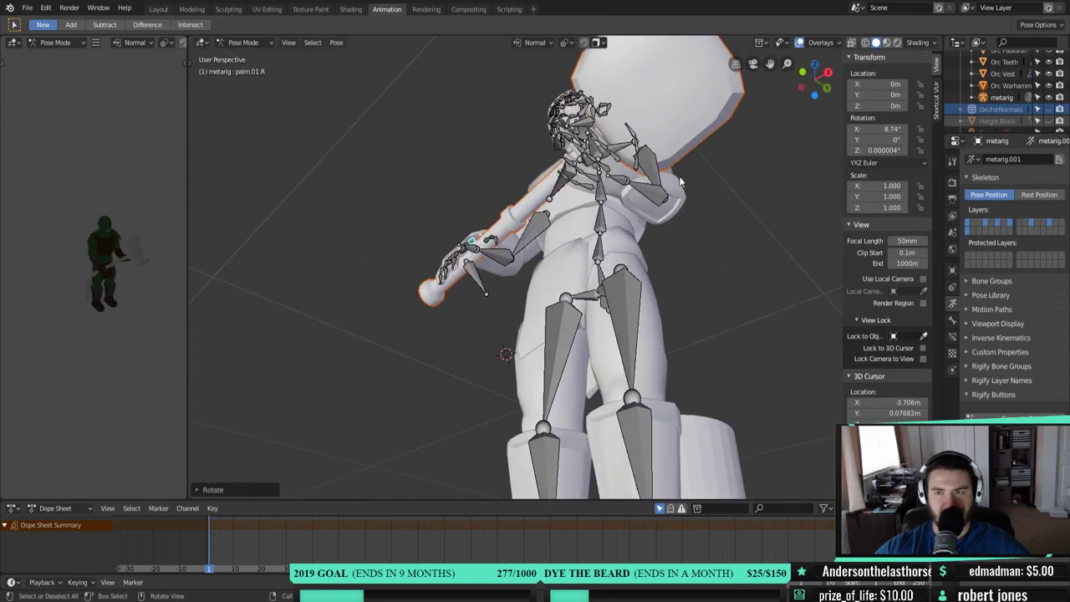
- Switch the viewport to material preview shading and rotate thumb.01.R of the right hand around its local Y axis
left_click(885, 44)
mouse_move(543, 268)
middle_mouse_down()
mouse_move(591, 268)
mouse_move(640, 306)
mouse_move(554, 309)
mouse_move(546, 330)
mouse_move(584, 319)
mouse_move(454, 357)
mouse_move(444, 282)
mouse_move(597, 387)
mouse_move(538, 120)
middle_mouse_up()
left_click(522, 109)
key("r")
key("y")
left_click(601, 115)
- Rotate thumb.01.R around its local X and Z axes to quaternion values of about X 0.132 and Z -0.138
key("r")
key("x")
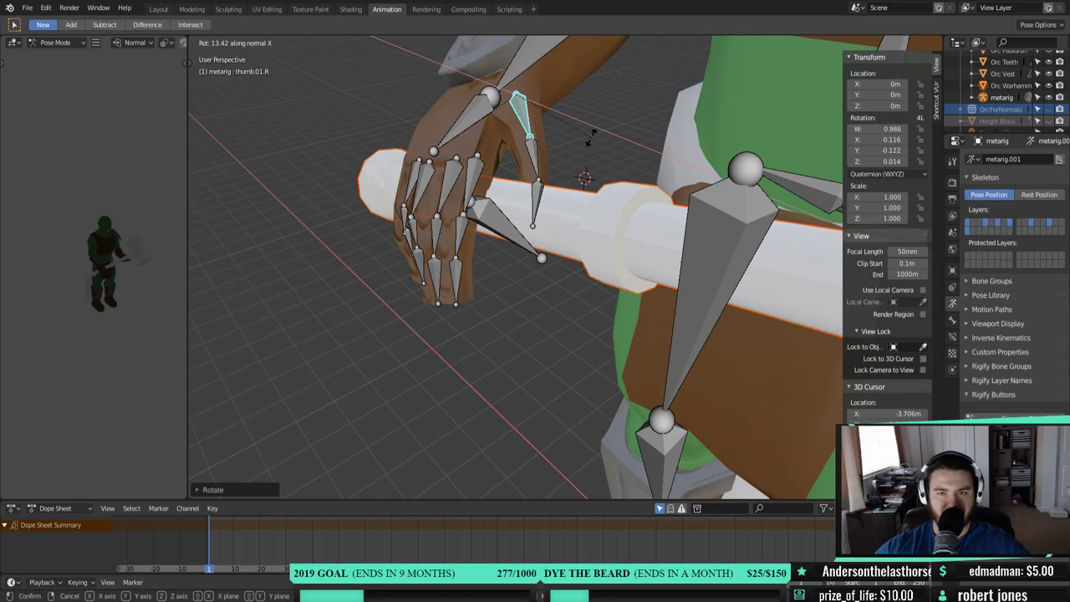
left_click(592, 137)
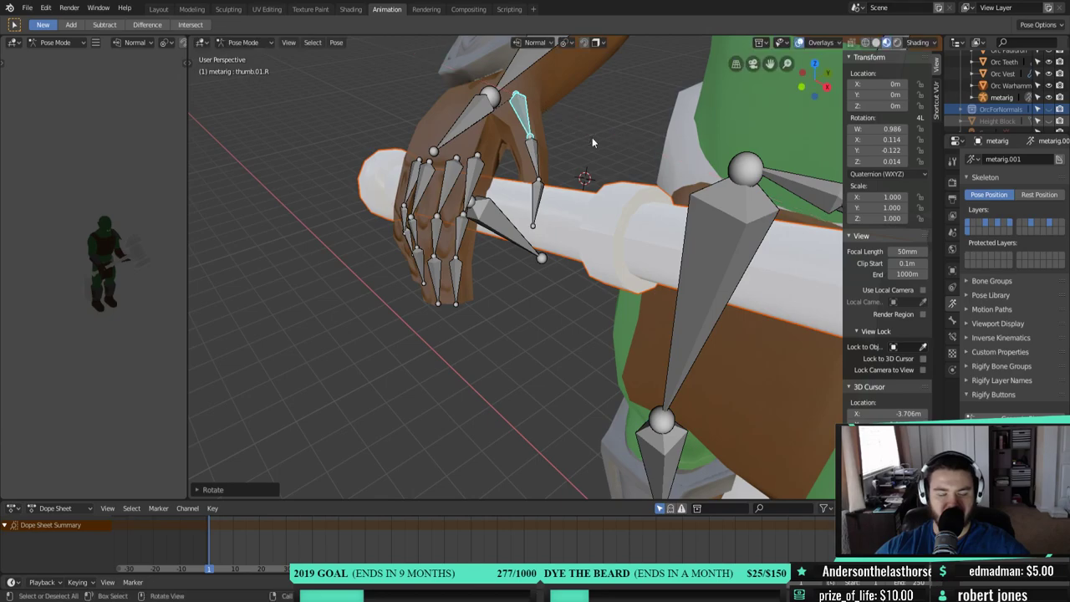
key("r")
key("z")
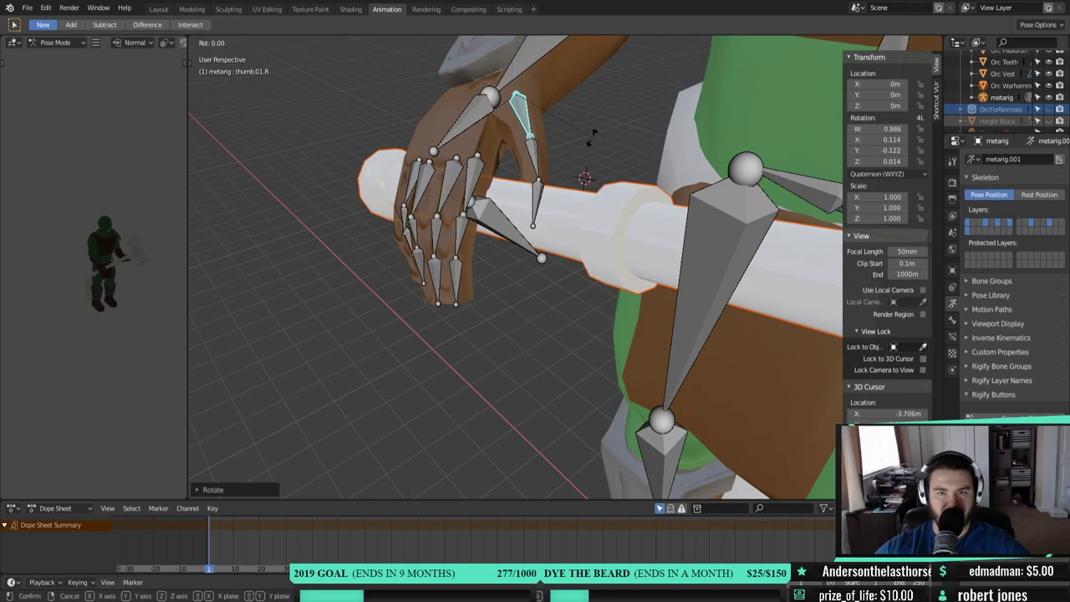
left_click(658, 142)
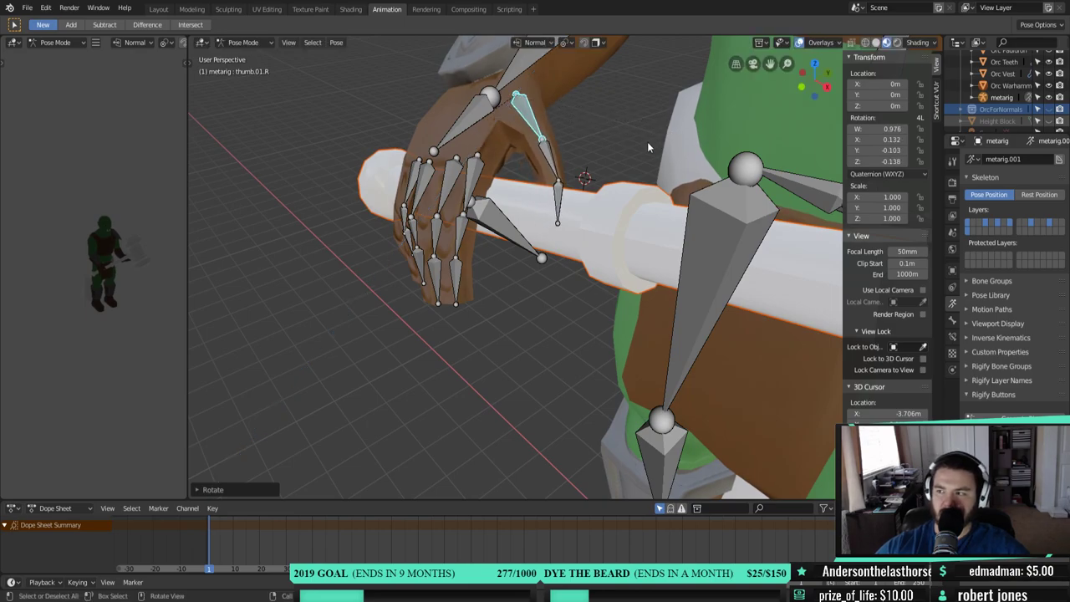
- Bend the right index finger's f_index.01.R bone around its local X axis
middle_click_drag(635, 144, 612, 311)
left_click(488, 253)
key("r")
key("x")
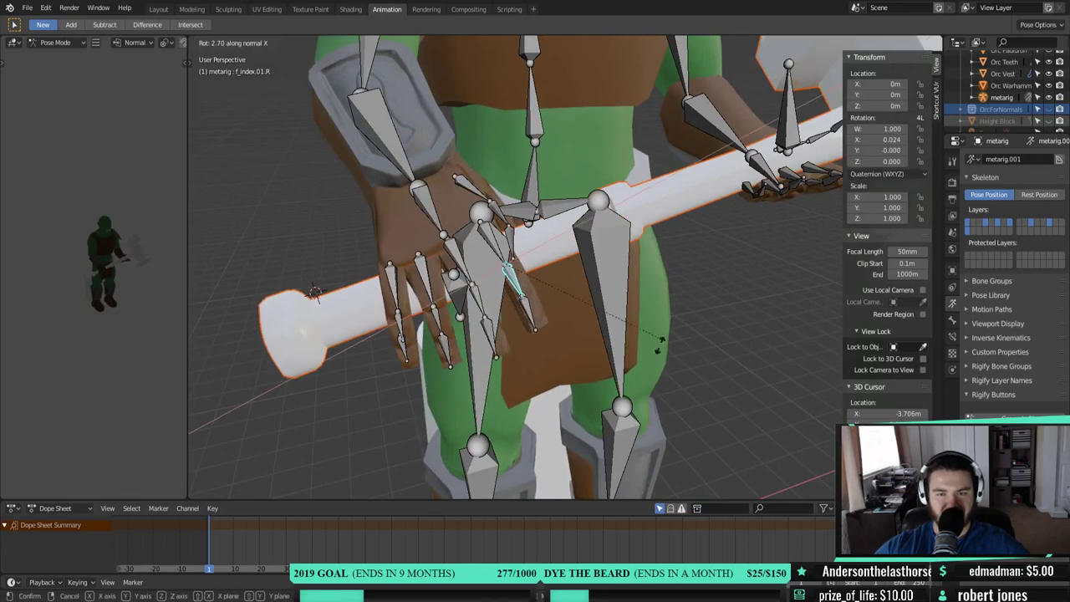
left_click(595, 387)
- Curl the right index fingertip bone inward around its local X axis to a quaternion X value of about 0.384
middle_click_drag(595, 387, 623, 317)
left_click(511, 284)
middle_click_drag(512, 284, 620, 322)
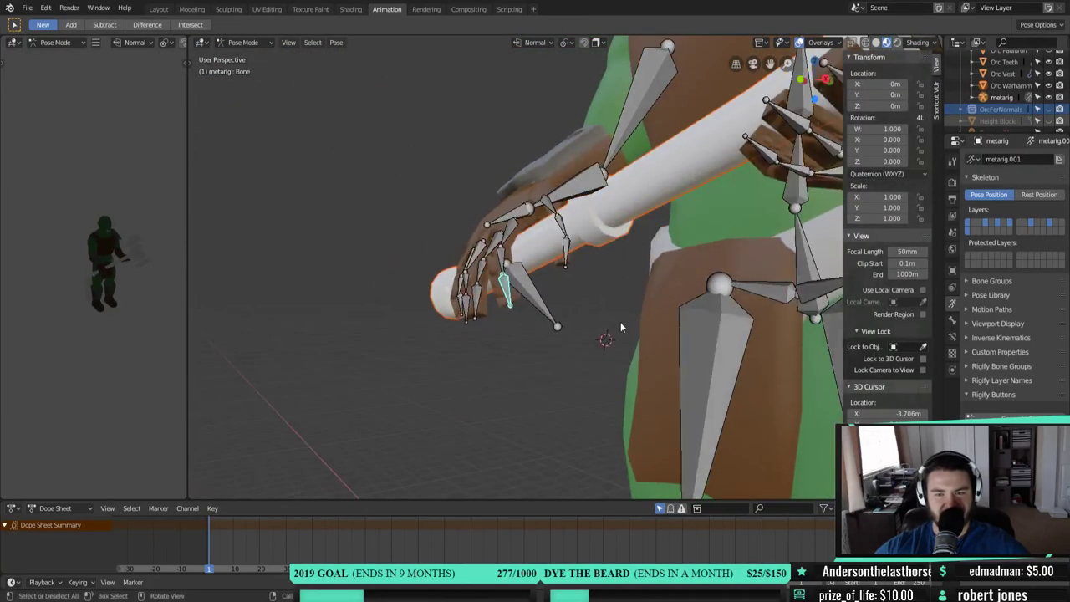
key("r")
key("x")
left_click(628, 265)
middle_click_drag(627, 265, 565, 156)
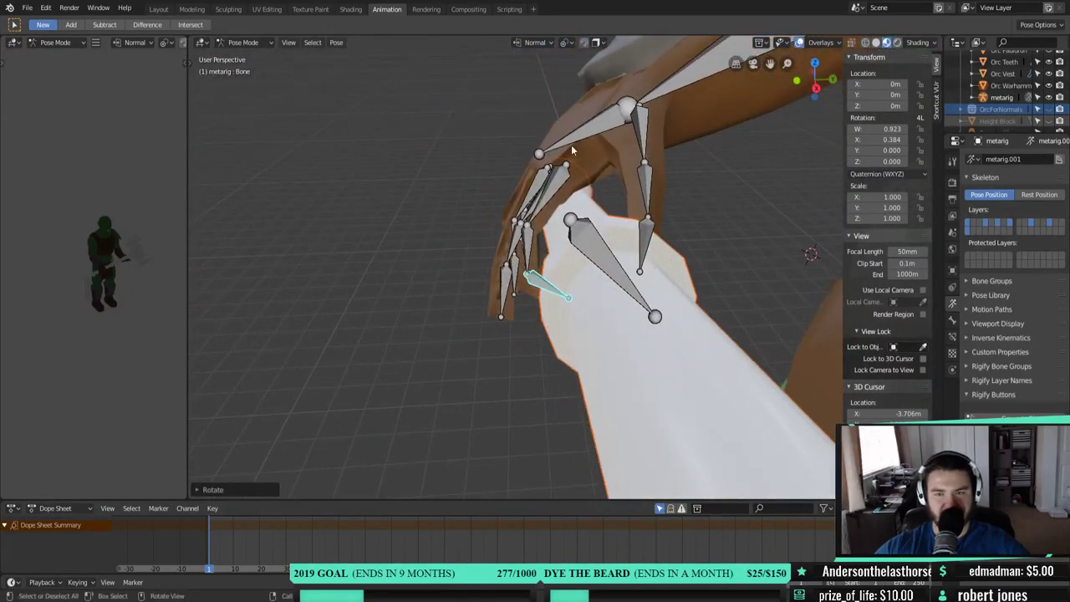
key("r")
key("x")
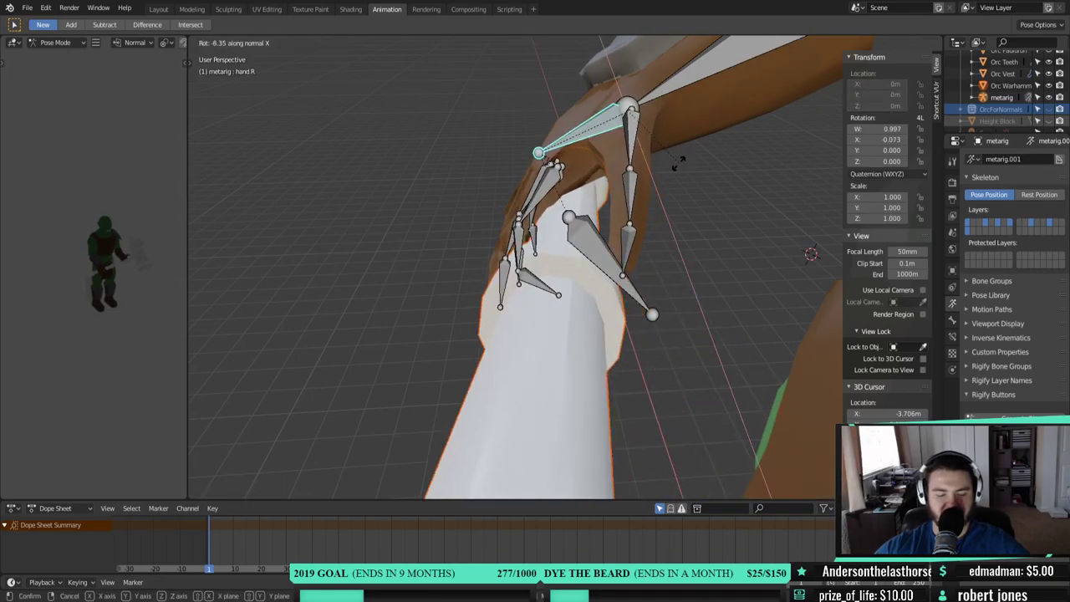
key("z")
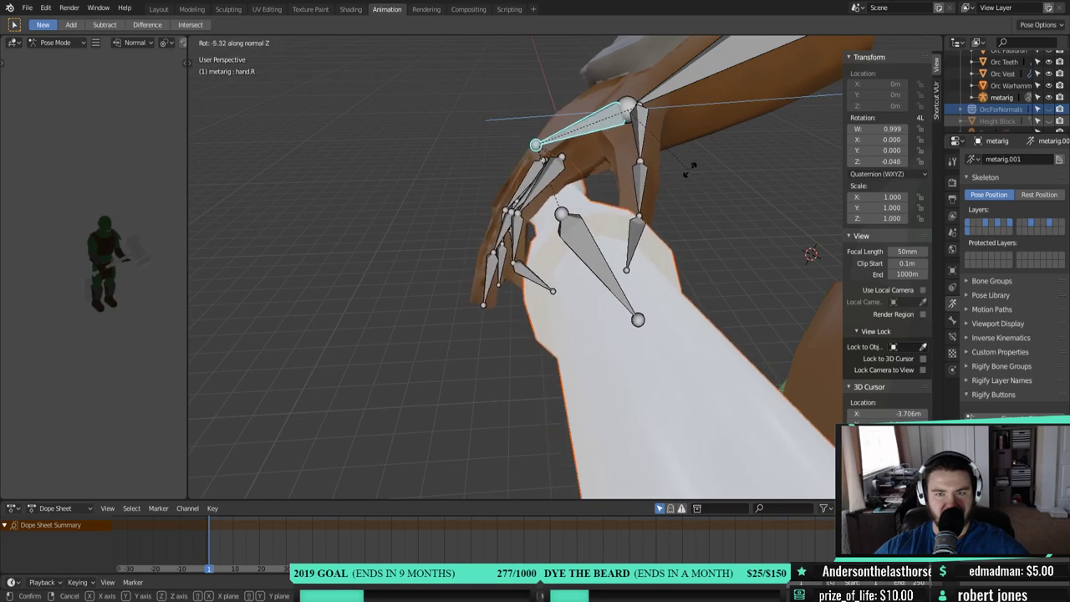
key("Escape")
middle_click_drag(576, 230, 691, 313)
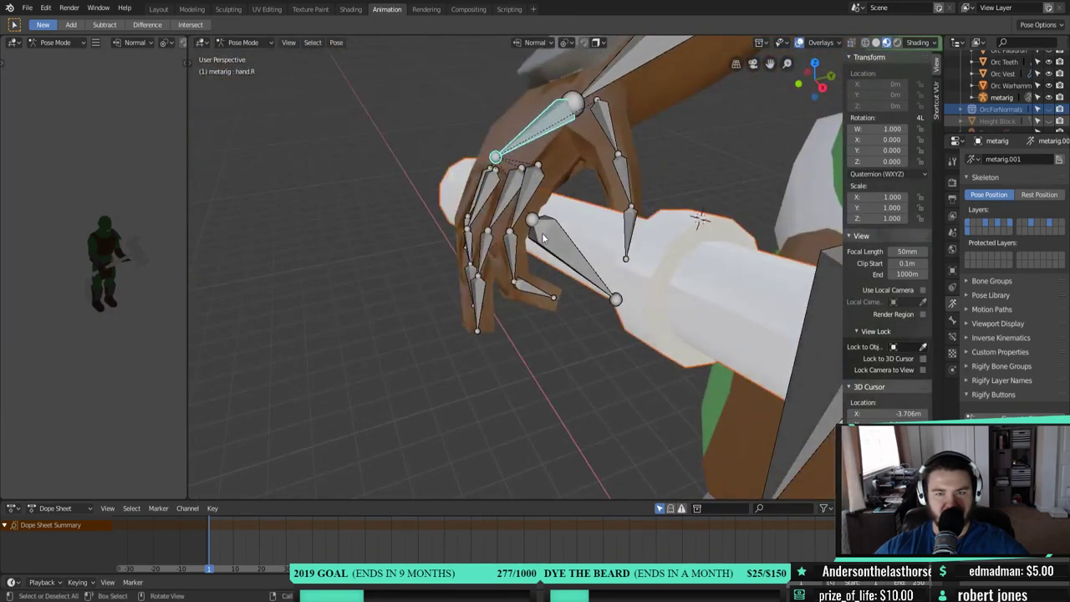
mouse_move(570, 254)
middle_mouse_down()
mouse_move(615, 242)
mouse_move(578, 241)
middle_mouse_up()
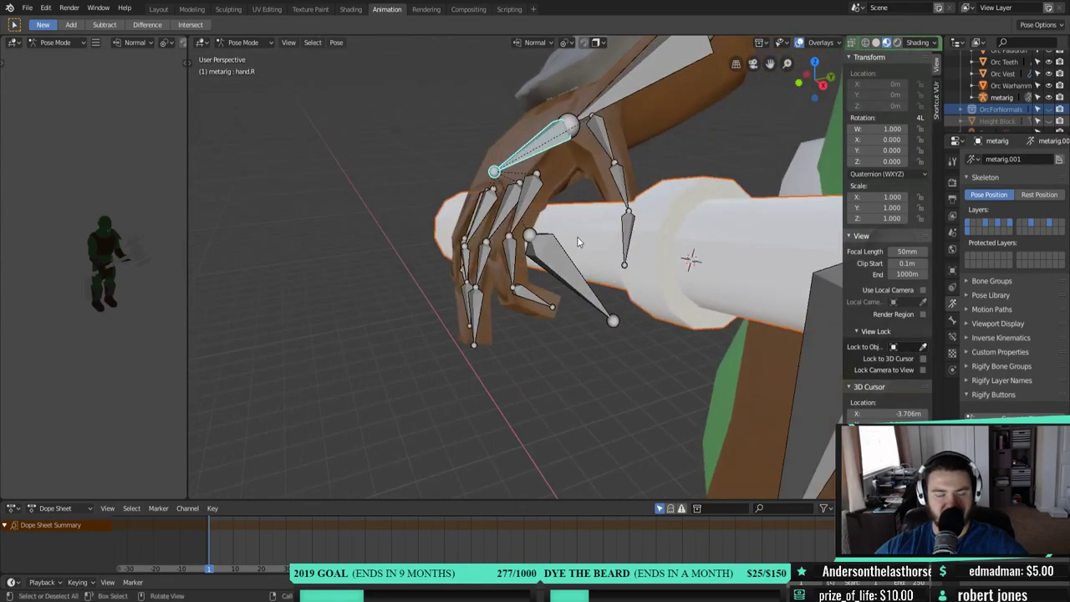
key("ctrl+z")
- Curl f_index.01.R further around its local X axis to a quaternion X value of about 0.429
middle_click_drag(578, 237, 531, 215)
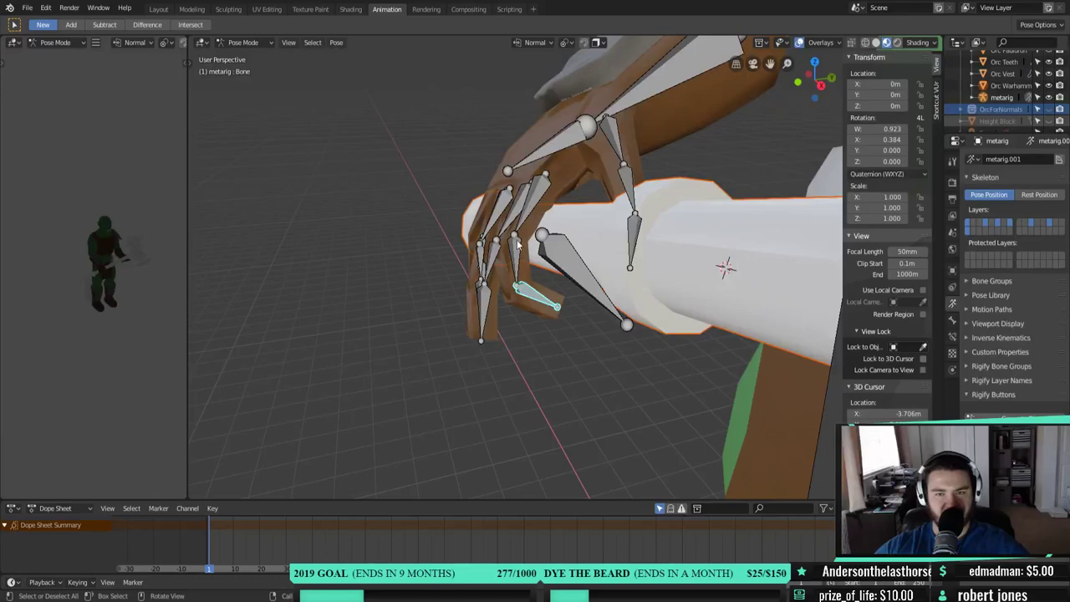
key("x")
left_click(597, 271)
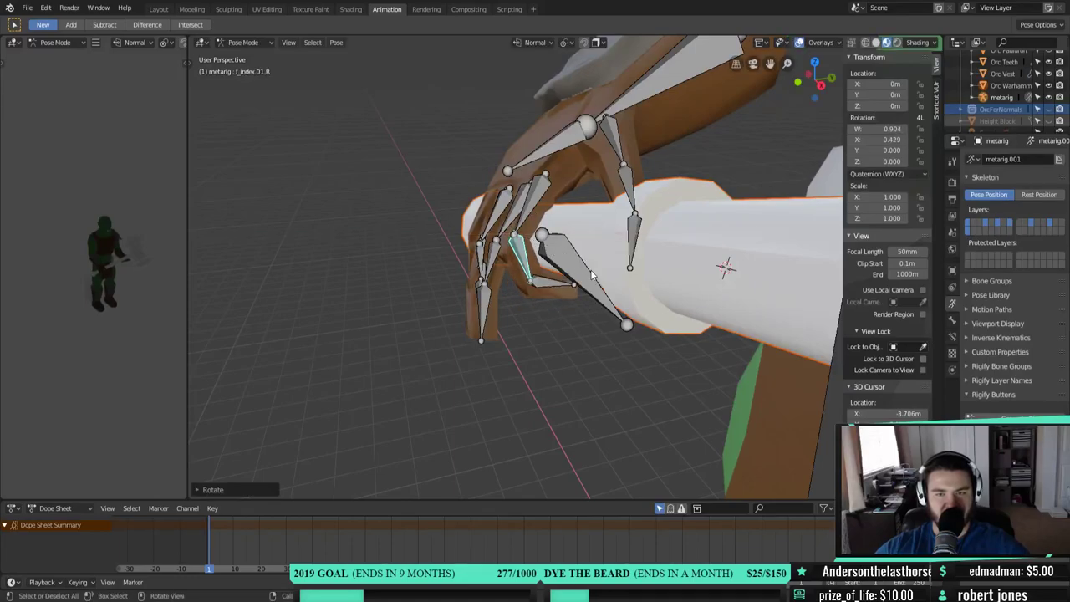
- Curl the right middle finger's f_middle.01.R bone around its local X axis to a quaternion X value of about 0.409
left_click(522, 194)
middle_click_drag(522, 194, 574, 228)
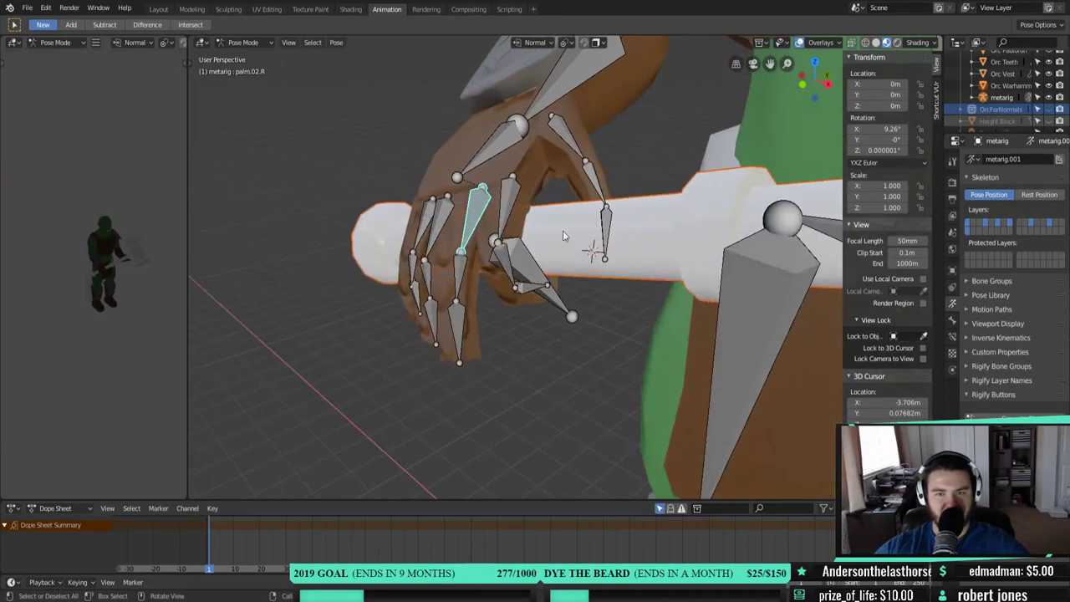
left_click(467, 281)
middle_click_drag(466, 281, 542, 331)
key("r")
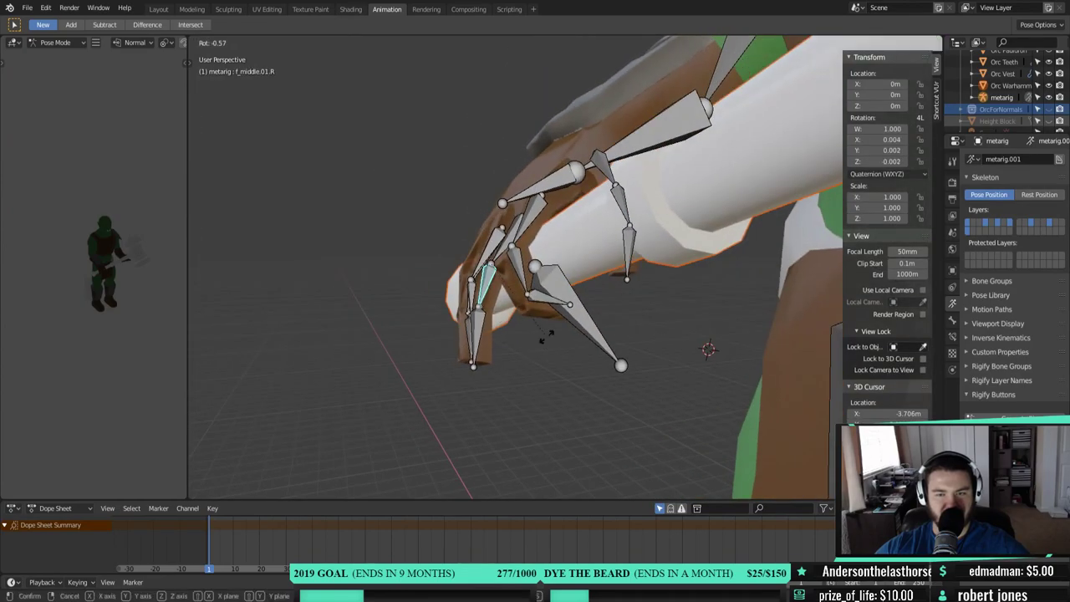
left_click(552, 269)
- Curl the right middle fingertip, Bone.006, around its local X axis to a quaternion X value of about 0.359
middle_click_drag(552, 269, 519, 284)
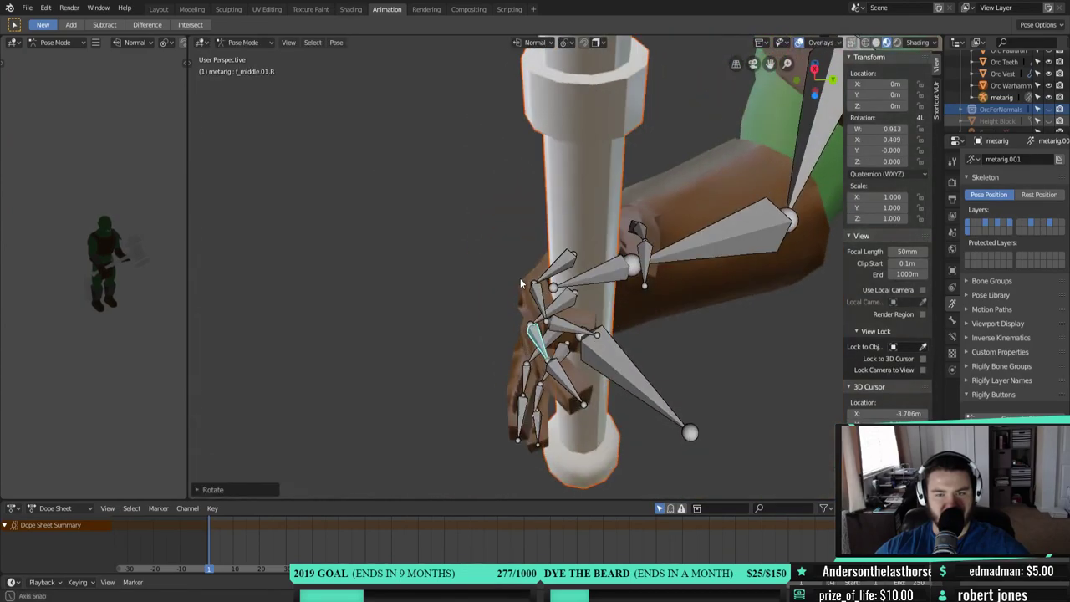
left_click(560, 381)
middle_click_drag(560, 381, 602, 408)
key("r")
key("x")
key("x")
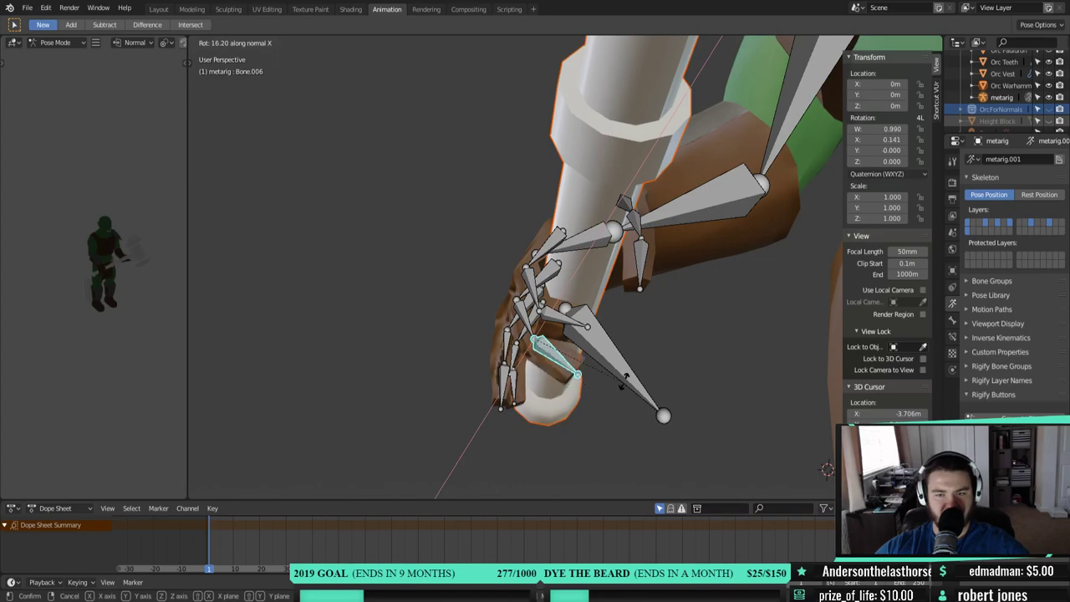
left_click(625, 337)
- Curl the right ring finger's f_ring.01.R bone around its local X axis to a quaternion X value of about 0.442
middle_click_drag(626, 337, 519, 387)
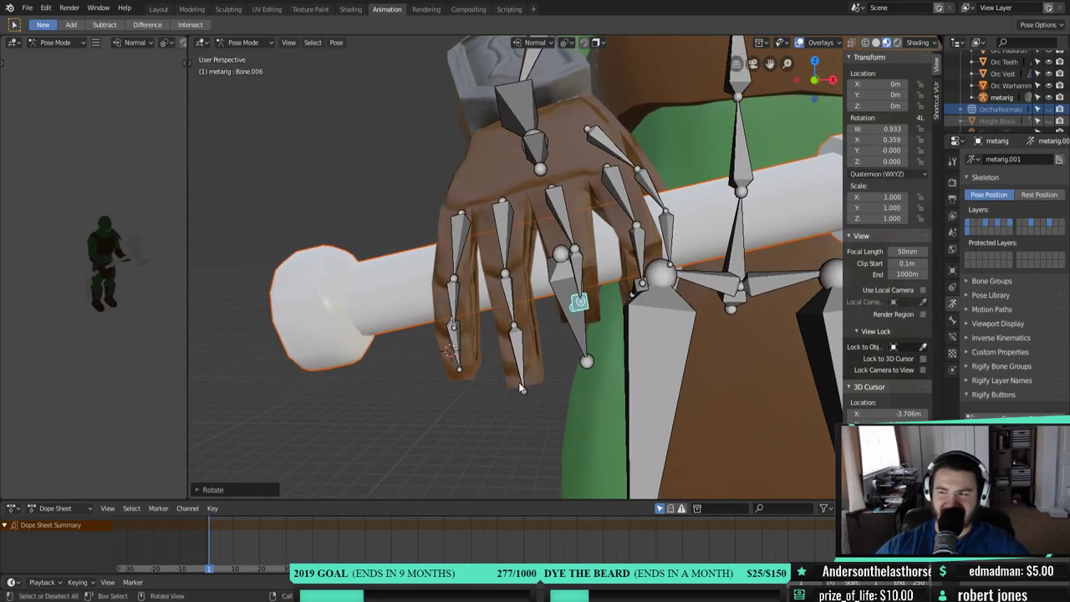
middle_click_drag(519, 387, 603, 375)
key("r")
key("x")
key("x")
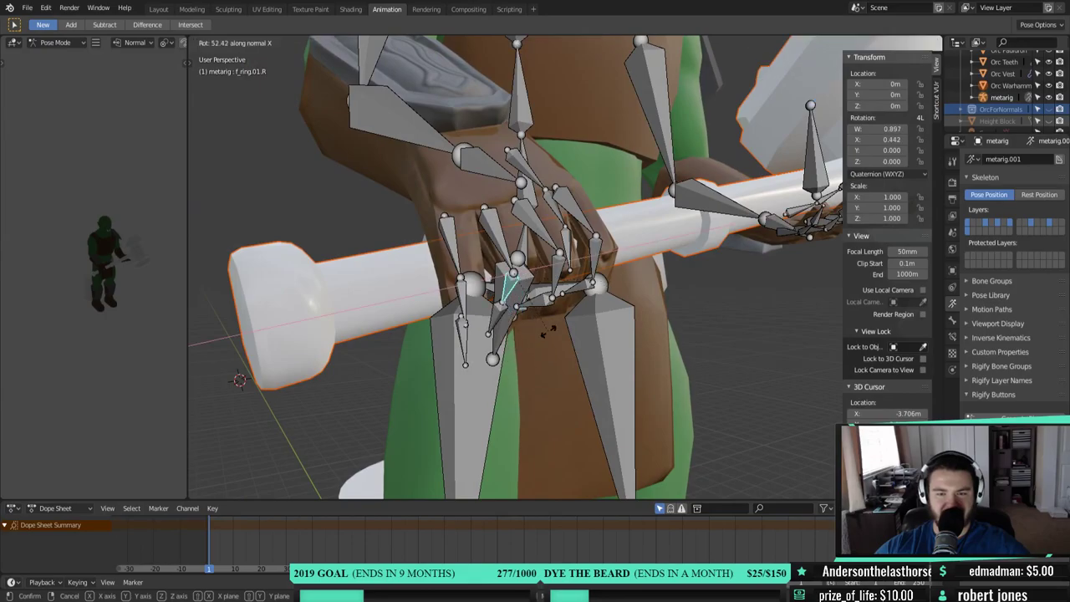
left_click(547, 331)
- Rotate the palm bone above the right ring finger around its local X axis toward the hammer handle
middle_click_drag(555, 331, 519, 322)
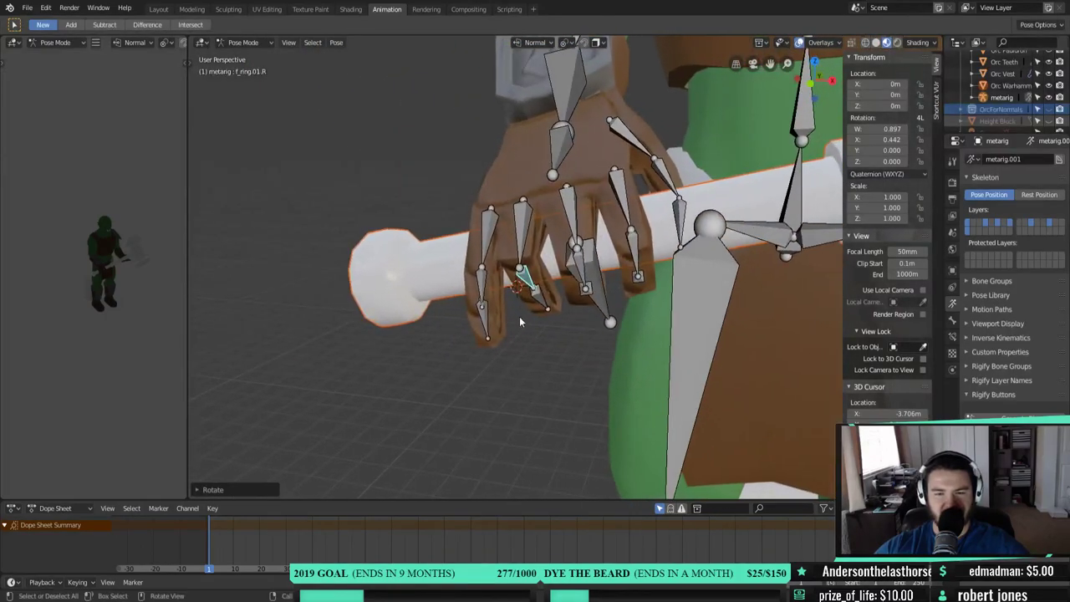
left_click(518, 224)
middle_click_drag(532, 243, 625, 321)
key("r")
key("x")
key("x")
left_click(667, 333)
- Adjust f_ring.01.R around its local X axis to quaternion X about 0.377 and curl the ring fingertip, Bone.007, to about 0.225
key("r")
key("x")
key("x")
left_click(614, 335)
scroll(625, 320, "up", 2)
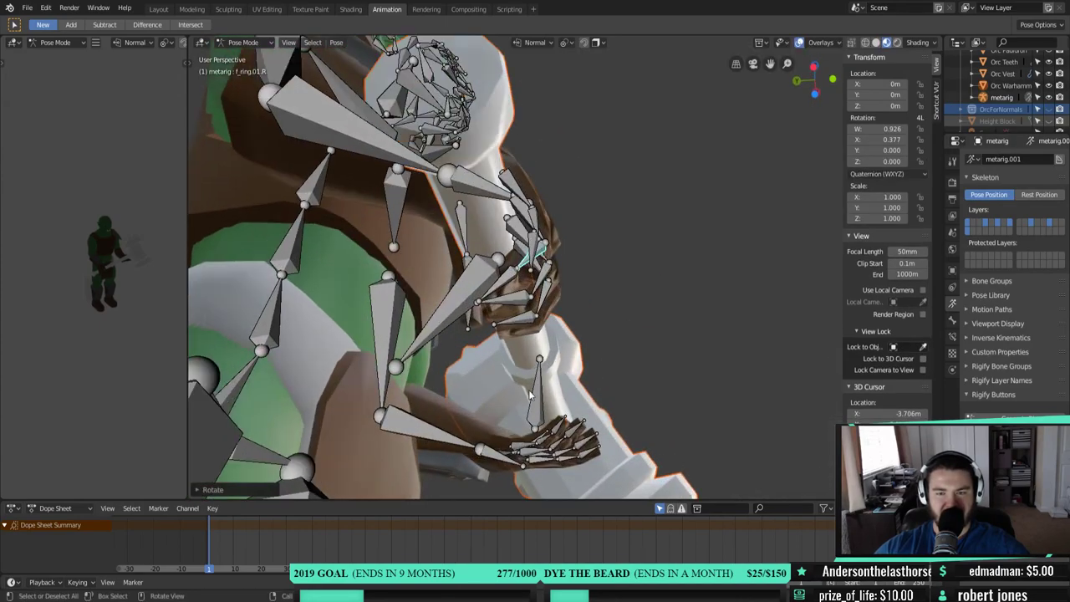
middle_click_drag(542, 227, 581, 157, "shift")
scroll(581, 156, "up", 1)
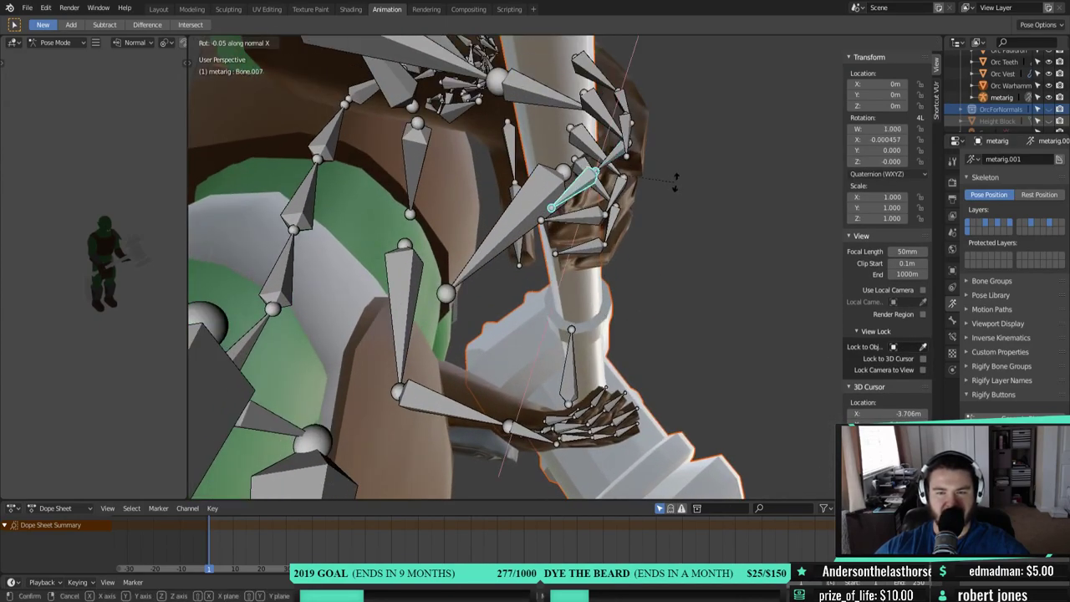
left_click(659, 212)
- Curl the right little finger's f_pinky.01.R bone around its local X axis beneath the hammer handle
middle_click_drag(672, 215, 503, 238)
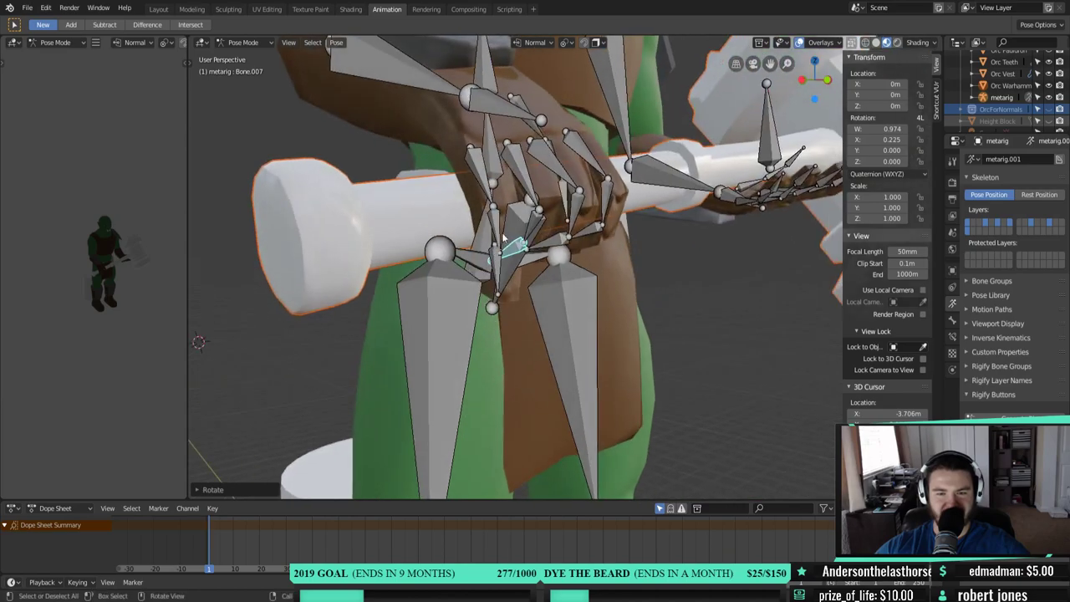
right_click(640, 276)
middle_click_drag(640, 276, 624, 269)
key("r")
key("x")
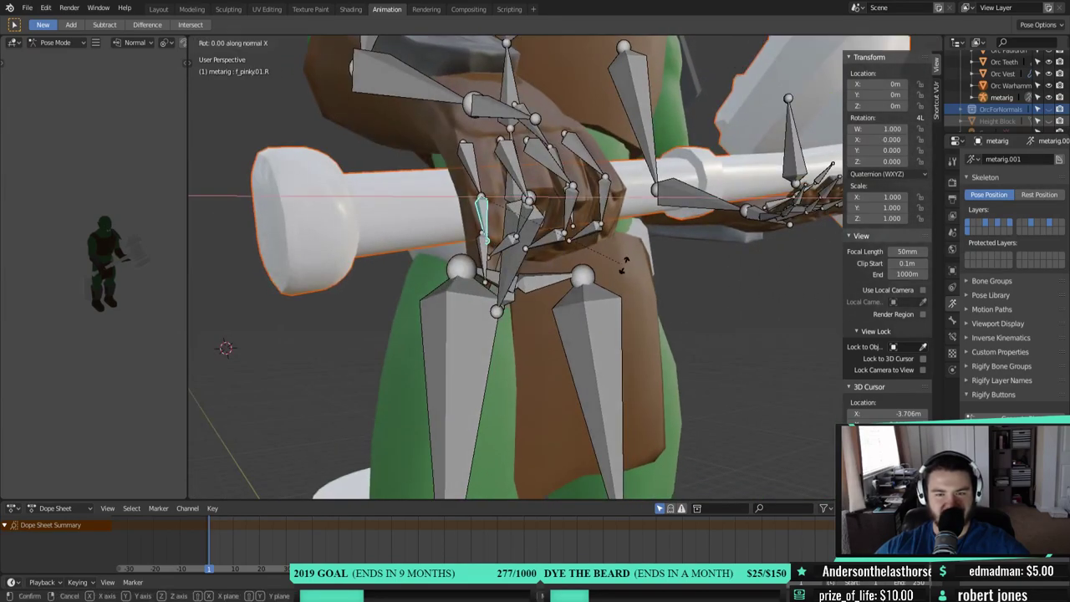
left_click(515, 276)
- Curl the right little fingertip, Bone.002, around its local X axis to close it around the handle
middle_click_drag(531, 358, 565, 217)
key("r")
key("x")
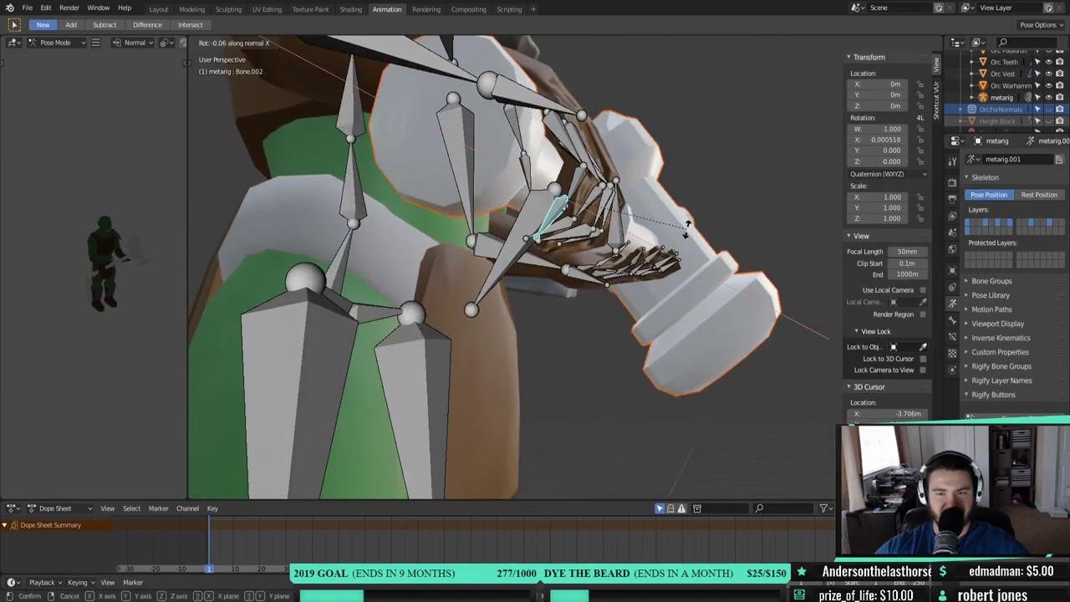
left_click(650, 260)
- Rotate the right thumb's middle bone, thumb.02.R, to bend the thumb around the hammer handle
middle_click_drag(651, 260, 607, 273)
scroll(550, 273, "down", 3)
scroll(539, 324, "up", 2)
scroll(506, 305, "up", 2)
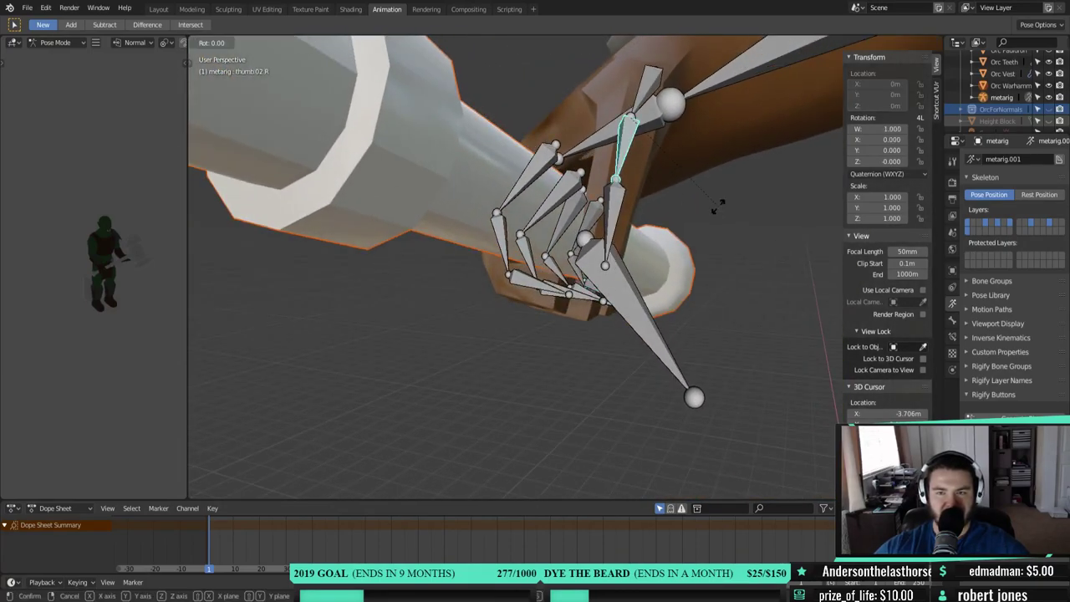
left_click(682, 216)
- Bend the thumb tip thumb.03.R to quaternion X about 0.123 and move thumb.01.R about 0.12 m toward the hammer handle
middle_click_drag(707, 239, 587, 249)
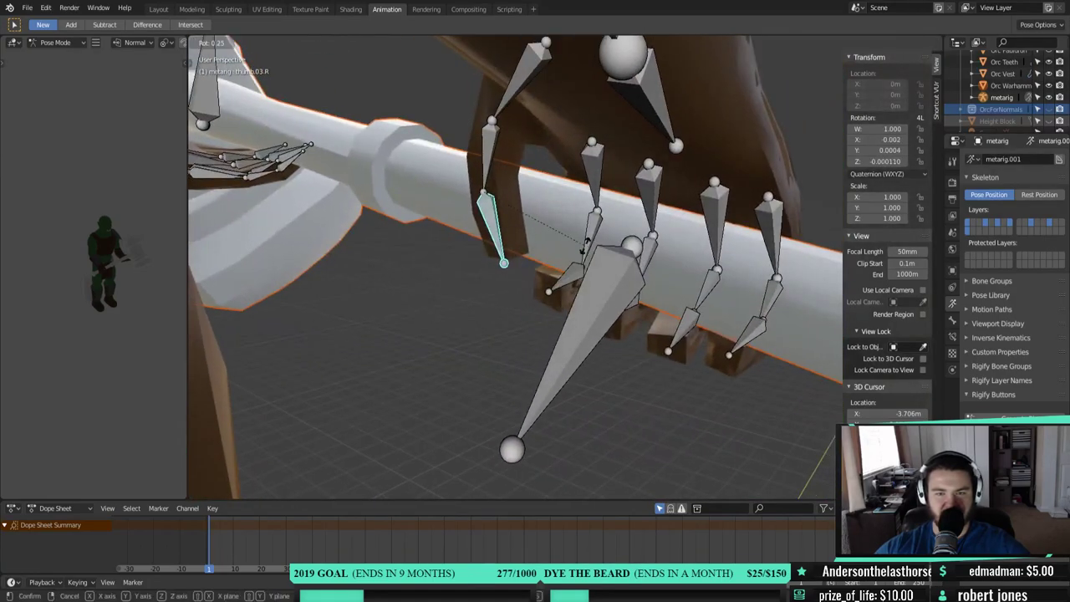
middle_click_drag(630, 236, 624, 269)
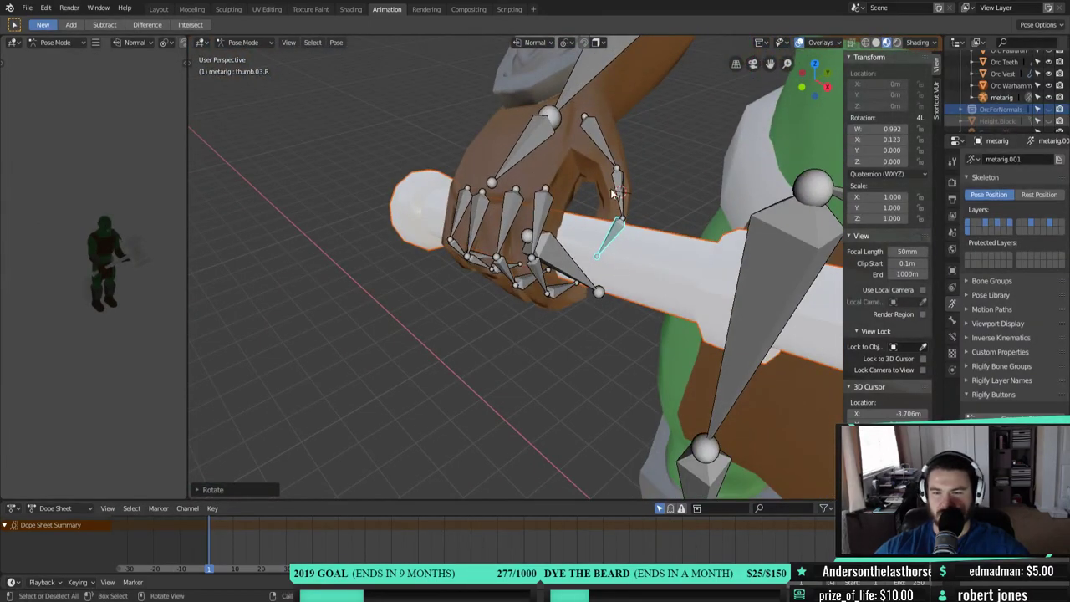
key("g")
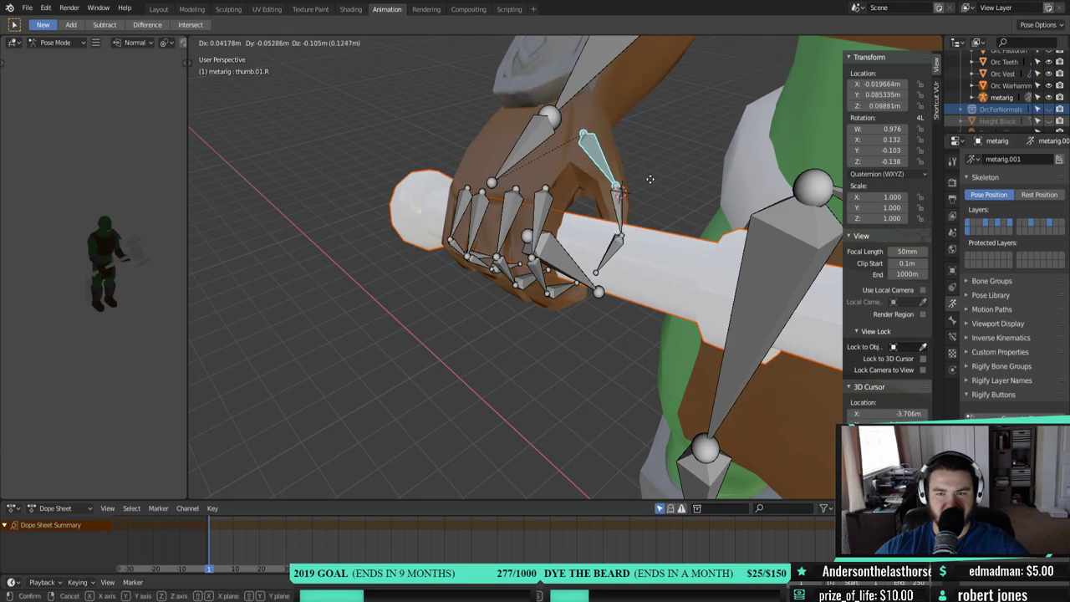
left_click(652, 189)
- Try rotating the right forearm bone, forearm.R, around its local Y axis to swing the warhammer
middle_click_drag(652, 188, 684, 314)
scroll(676, 292, "down", 3)
scroll(684, 316, "down", 2)
left_click(530, 225)
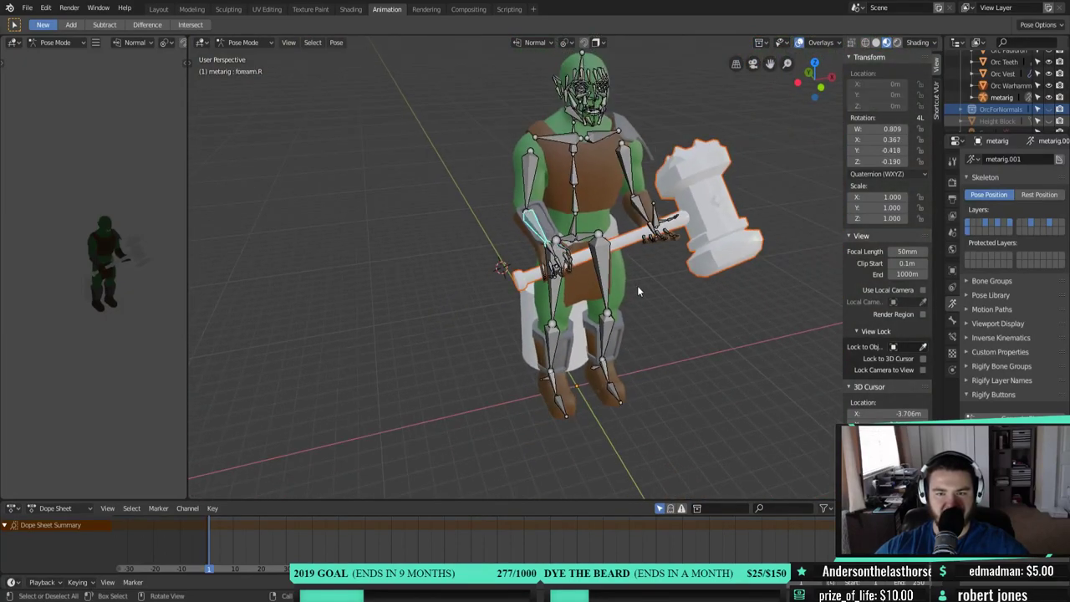
middle_click_drag(530, 225, 621, 273)
key("r")
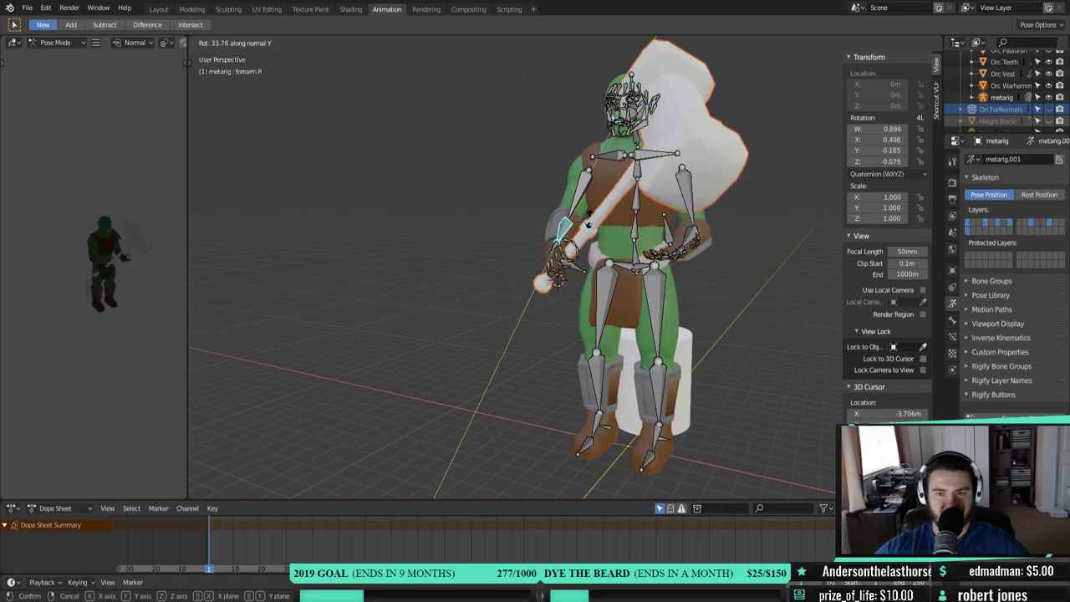
left_click(587, 198)
middle_click_drag(587, 198, 570, 297)
scroll(542, 301, "up", 7)
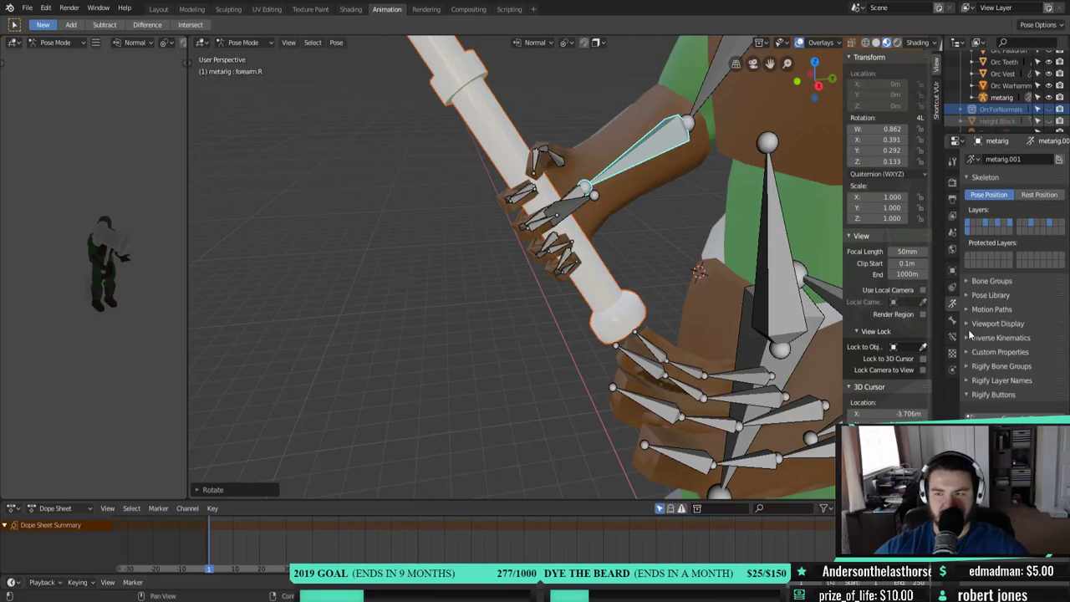
- Expand the armature's viewport display settings, turn In Front off to inspect the grip, and turn it back on
left_click(968, 324)
left_click(1049, 408)
middle_click_drag(652, 284, 677, 295)
left_click(1049, 407)
- Undo the trial rotation of the right forearm bone
middle_click_drag(574, 298, 660, 348)
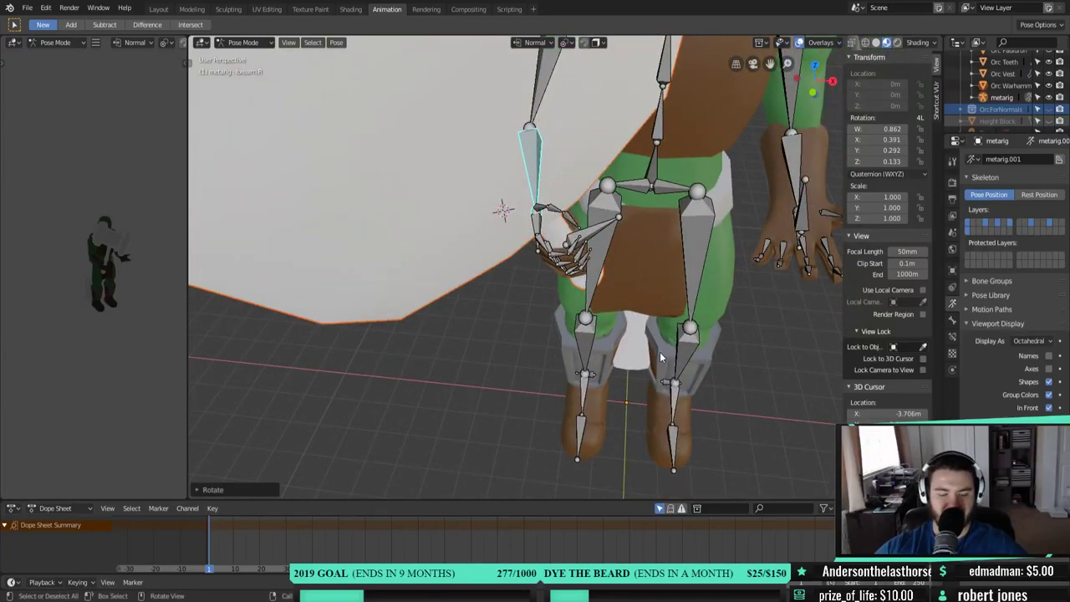
key("ctrl+z")
key("ctrl+z")
key("ctrl+z")
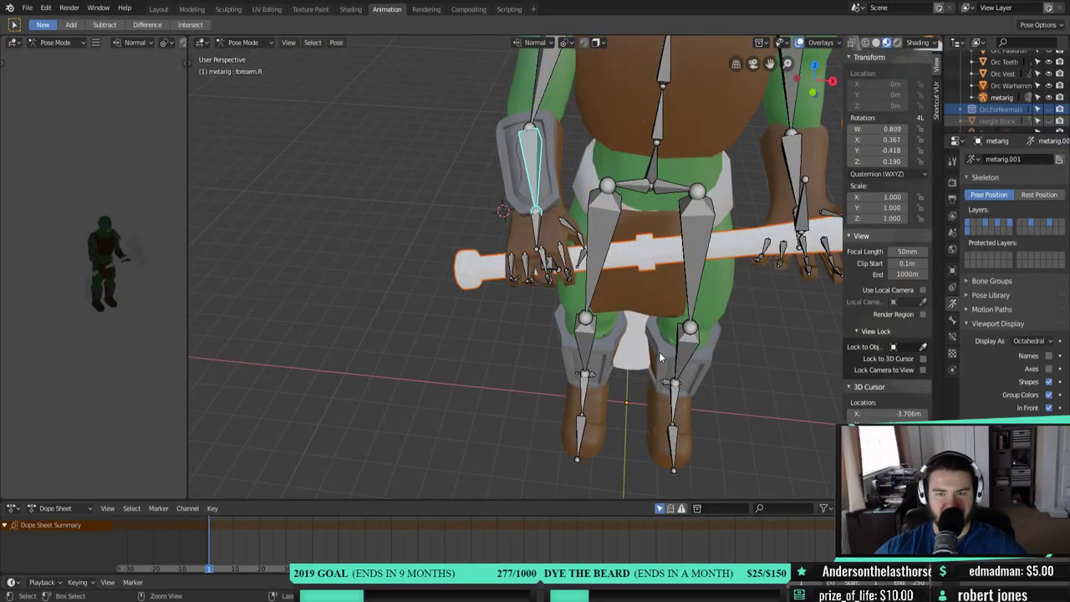
- Try to delete the extra hand.L.001 bone from the armature in Edit Mode
scroll(708, 339, "down", 2)
middle_click_drag(711, 330, 597, 349, "shift")
scroll(567, 166, "up", 3)
scroll(560, 246, "up", 3)
middle_click_drag(560, 241, 543, 203)
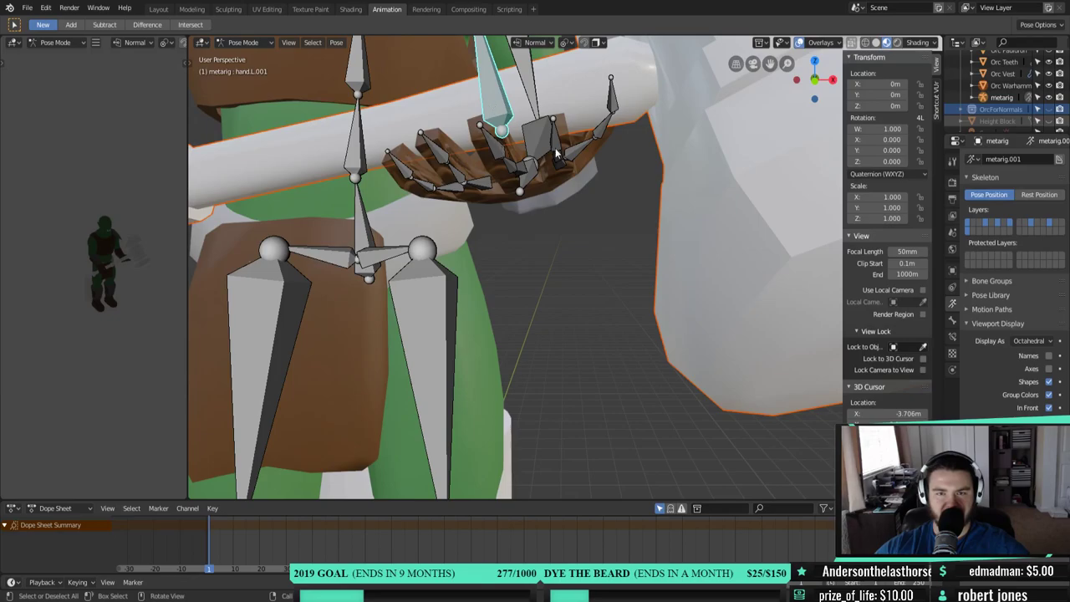
left_click(244, 70)
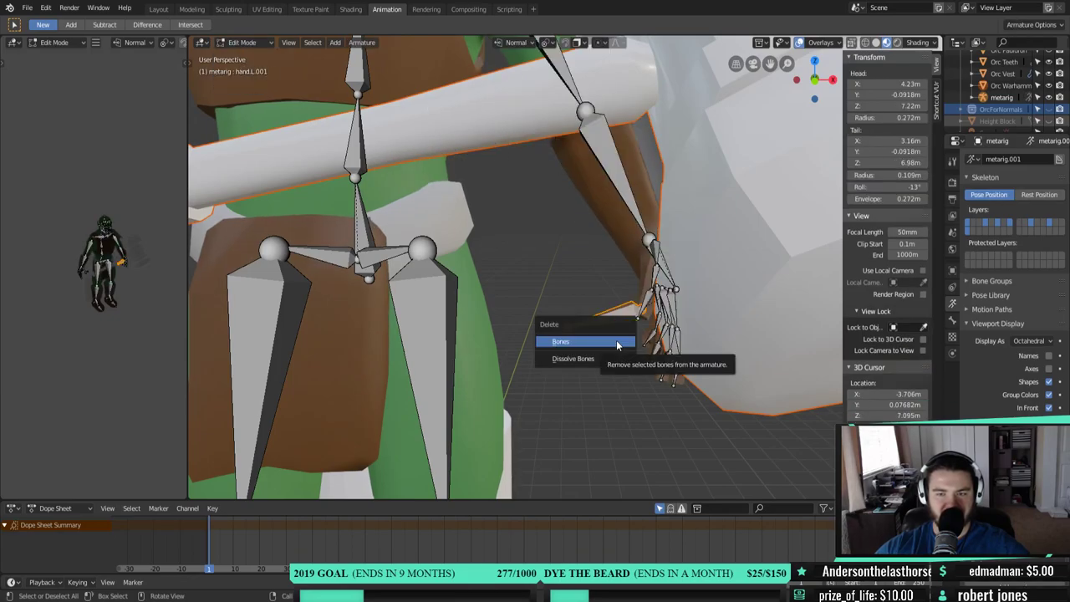
left_click(617, 342)
middle_click_drag(617, 344, 492, 409)
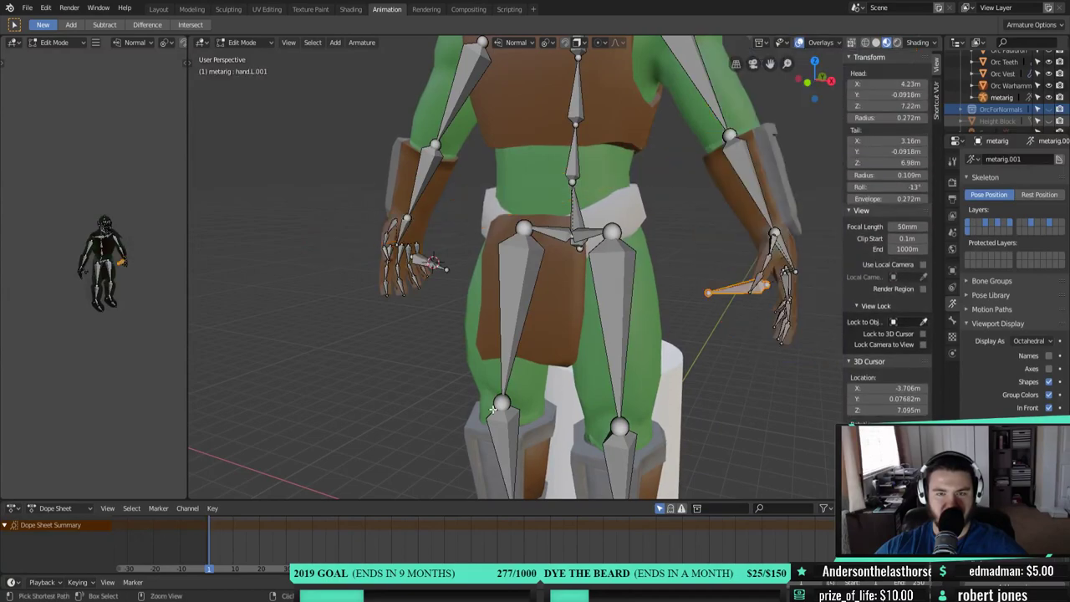
- Select the matching hand.R.001 bone on the right hand and return the armature to Pose Mode
middle_click_drag(656, 368, 679, 363)
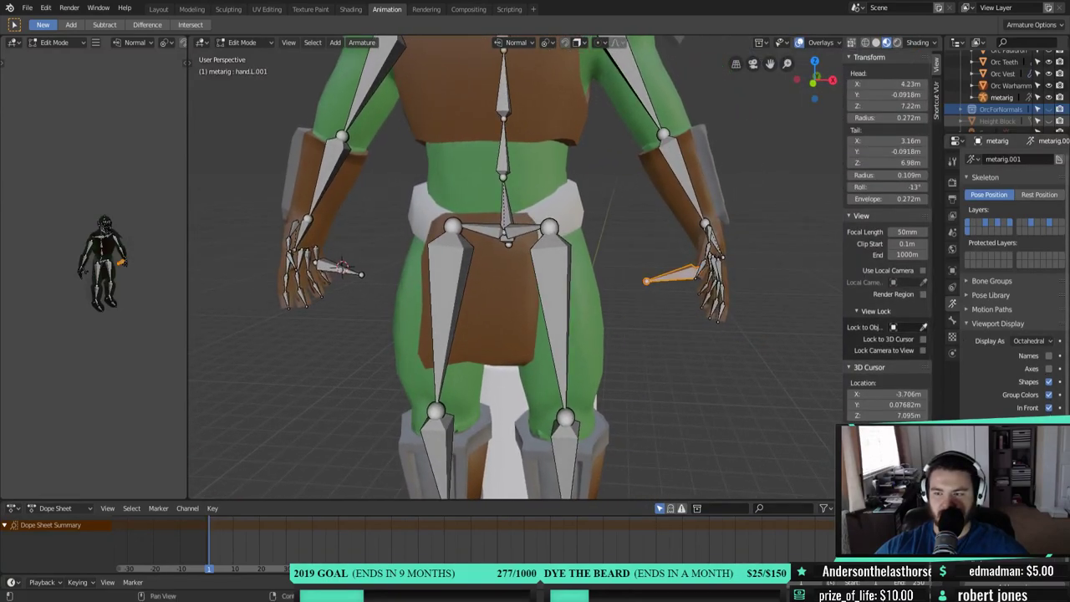
scroll(577, 305, "down", 5)
mouse_move(585, 329)
middle_mouse_down()
mouse_move(603, 329)
mouse_move(588, 333)
middle_mouse_up()
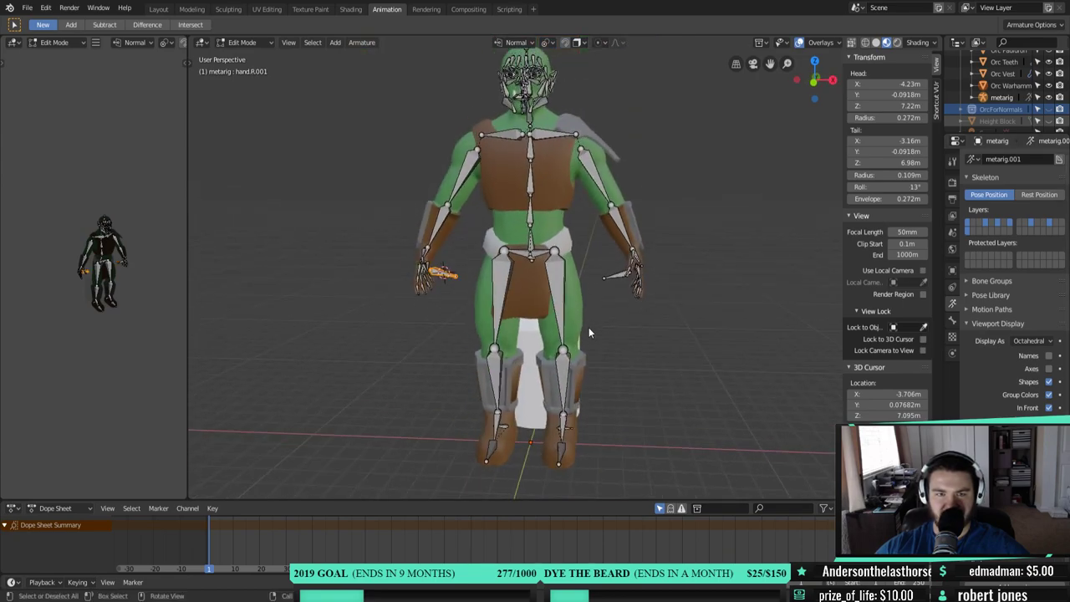
left_click(245, 84)
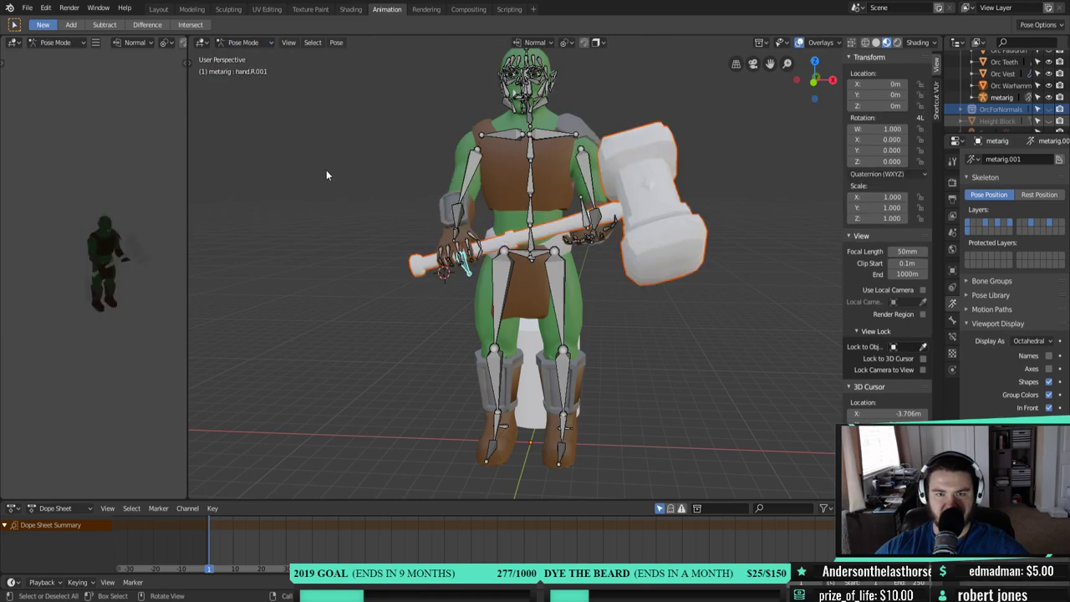
- Rotate the left forearm bone, forearm.L, around its local Z axis to bring the hand to the hammer handle
middle_click_drag(326, 170, 537, 370)
scroll(607, 271, "up", 3)
scroll(607, 271, "up", 2)
scroll(555, 322, "up", 2)
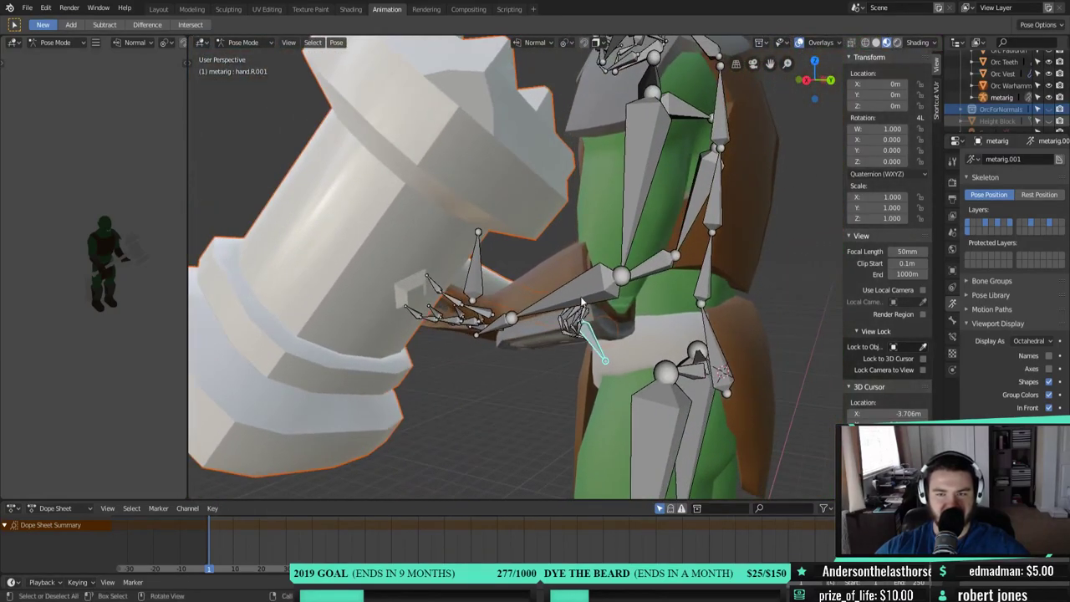
left_click(577, 303)
key("r")
key("x")
key("x")
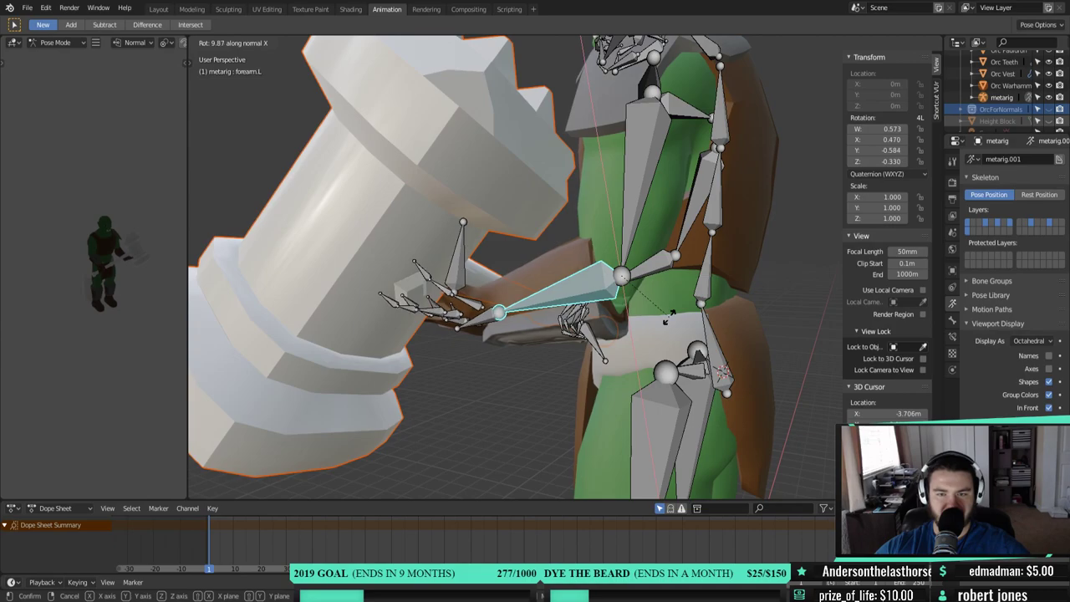
key("z")
key("z")
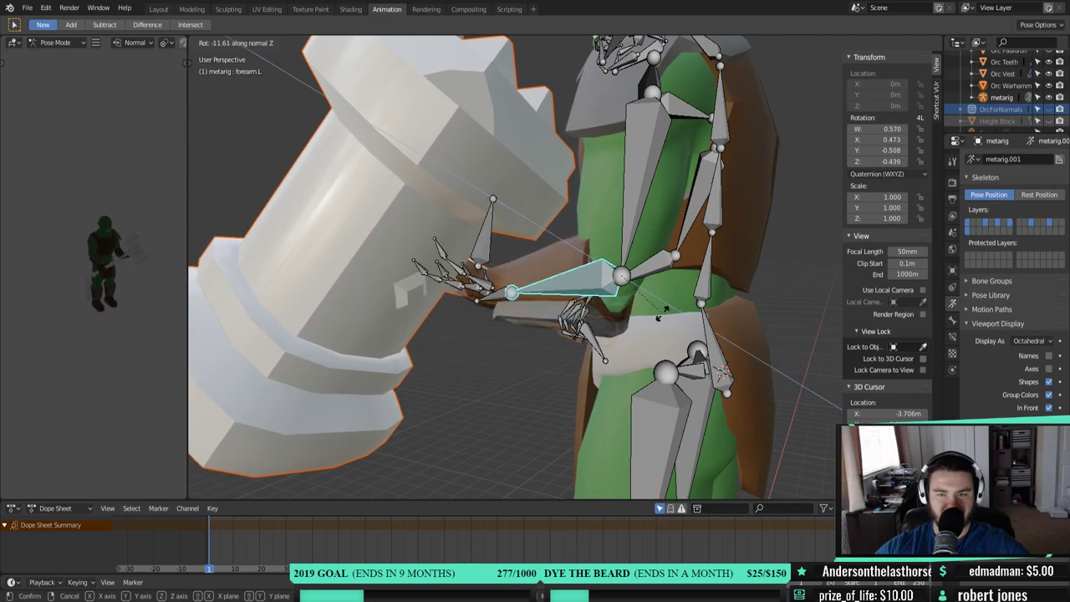
left_click(661, 321)
- Rotate the left thumb's base bone, thumb.01.L, around its local X axis and its local Z axis
middle_click_drag(663, 358, 471, 291)
left_click(470, 292)
key("r")
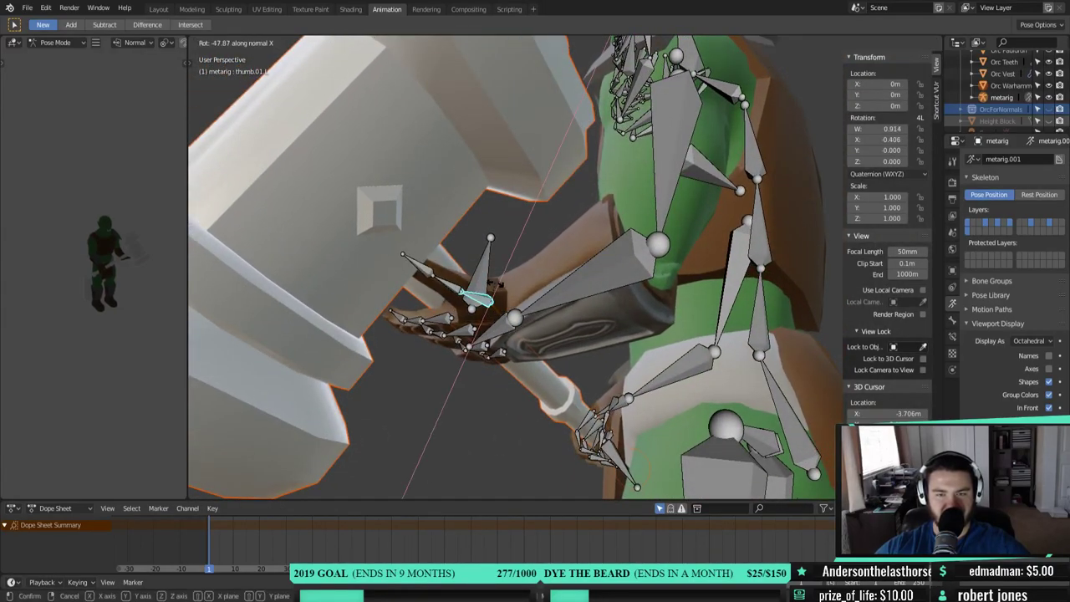
left_click(510, 286)
middle_click_drag(510, 286, 525, 290)
key("r")
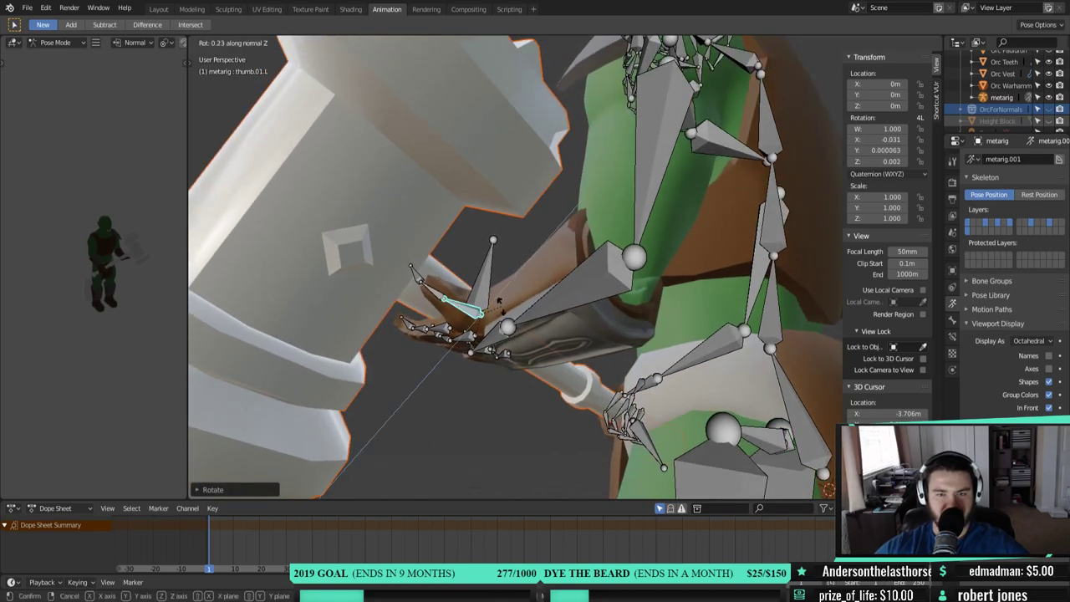
left_click(500, 324)
- Twist thumb.01.L around its local Y axis to quaternion Y about 0.205
middle_click_drag(500, 324, 685, 386)
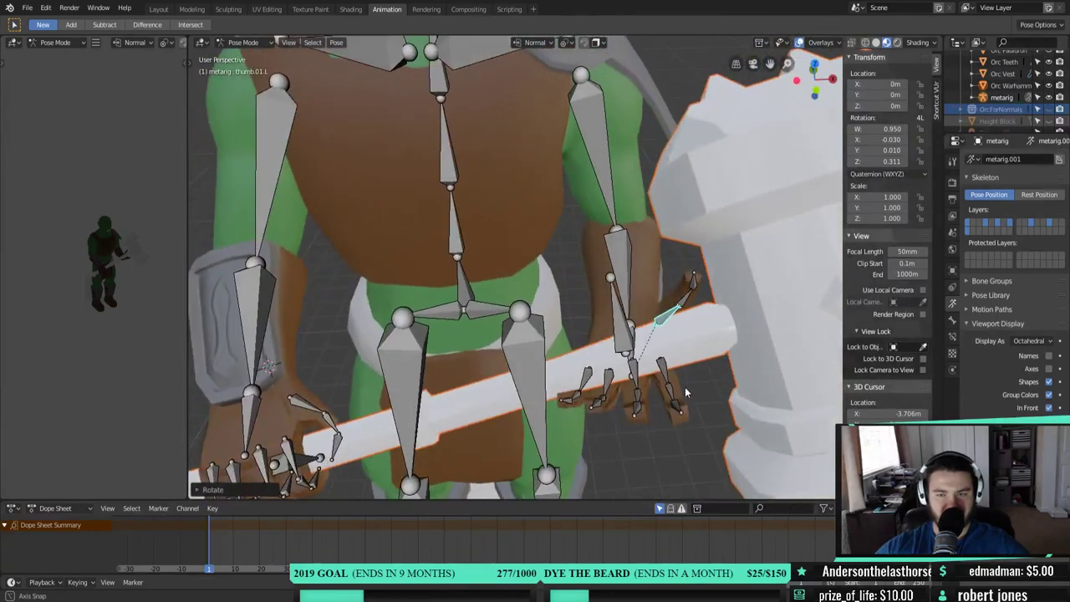
key("r")
key("y")
key("y")
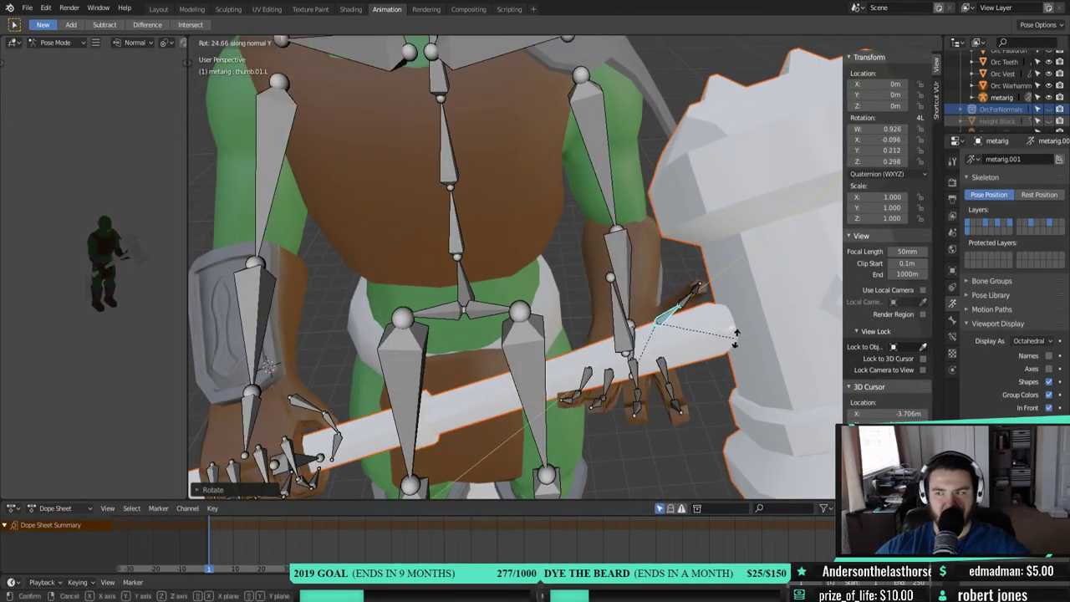
left_click(733, 341)
middle_click_drag(732, 346, 574, 368)
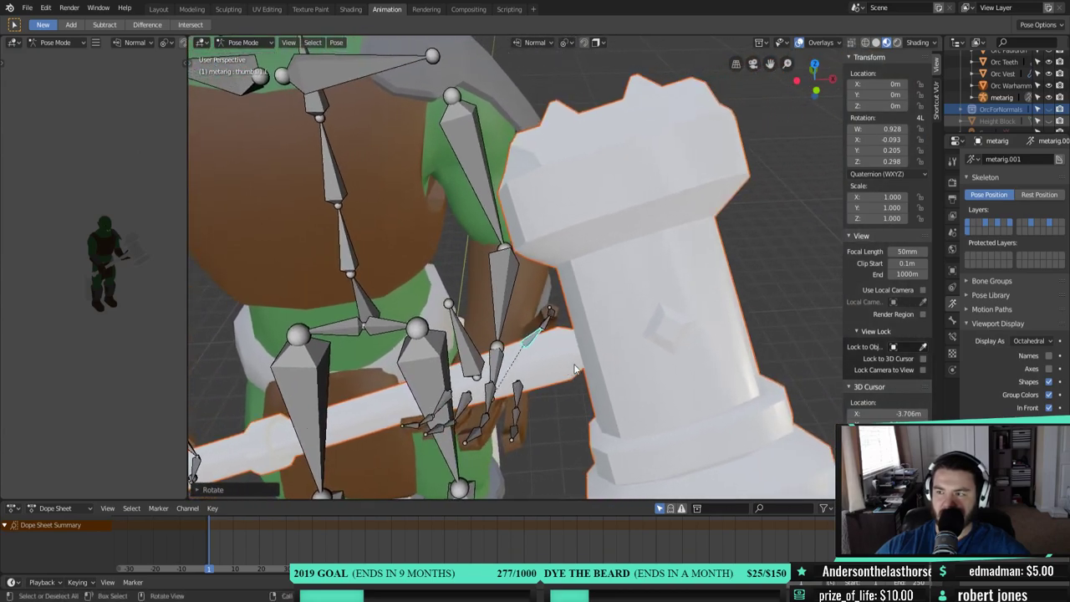
- Bend the left thumb's middle bone, thumb.02.L, around its local X axis to quaternion X about 0.15
middle_click_drag(585, 366, 613, 269)
left_click(576, 218)
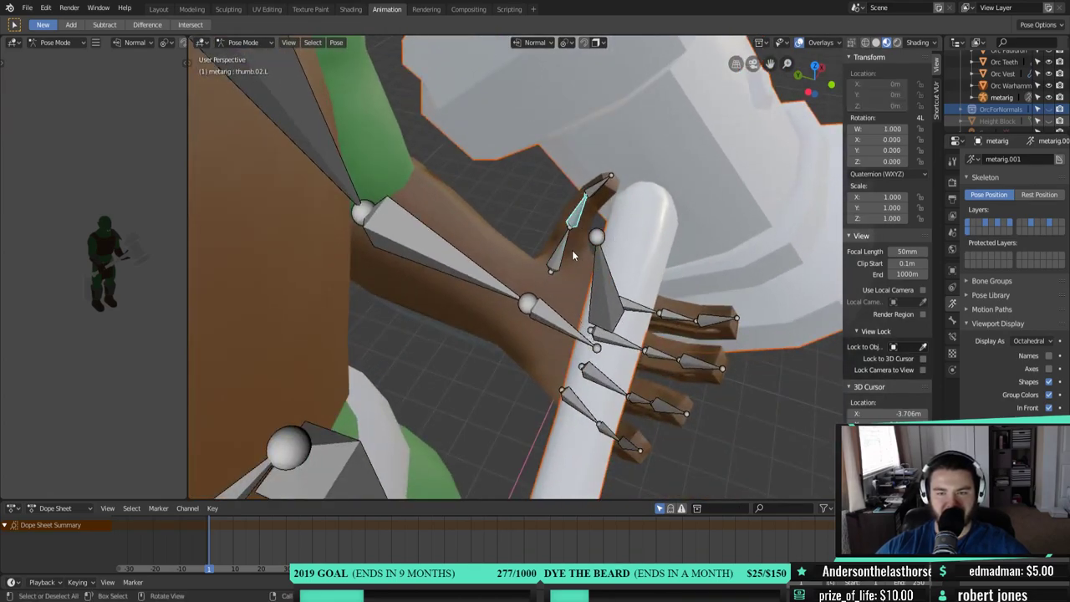
key("r")
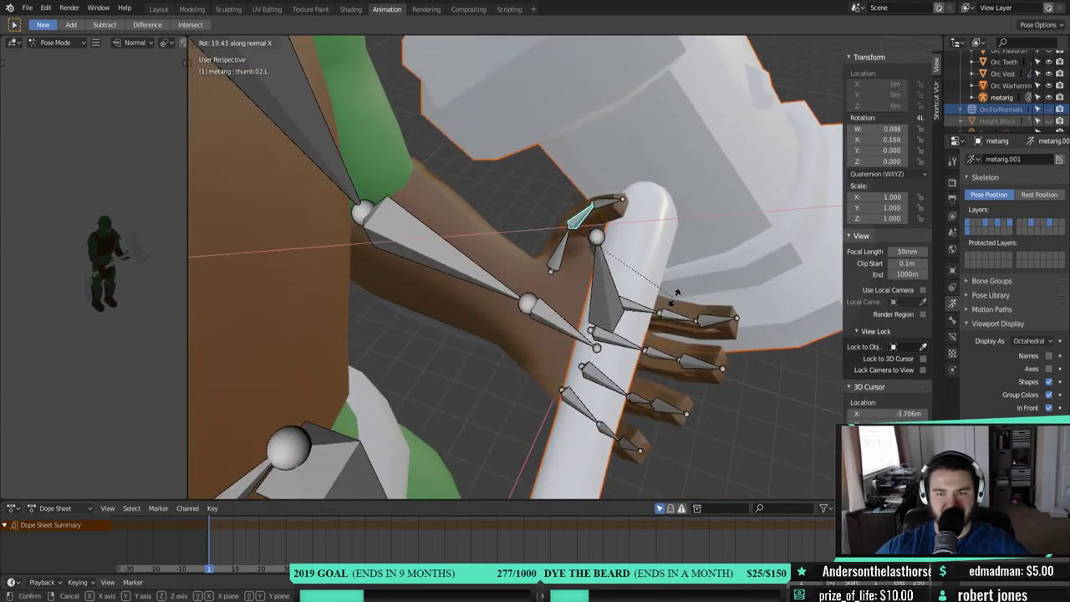
left_click(645, 294)
- Rotate thumb.01.L around its local X axis to bring the left thumb closer to the hammer handle
left_click(556, 254)
key("r")
key("x")
key("x")
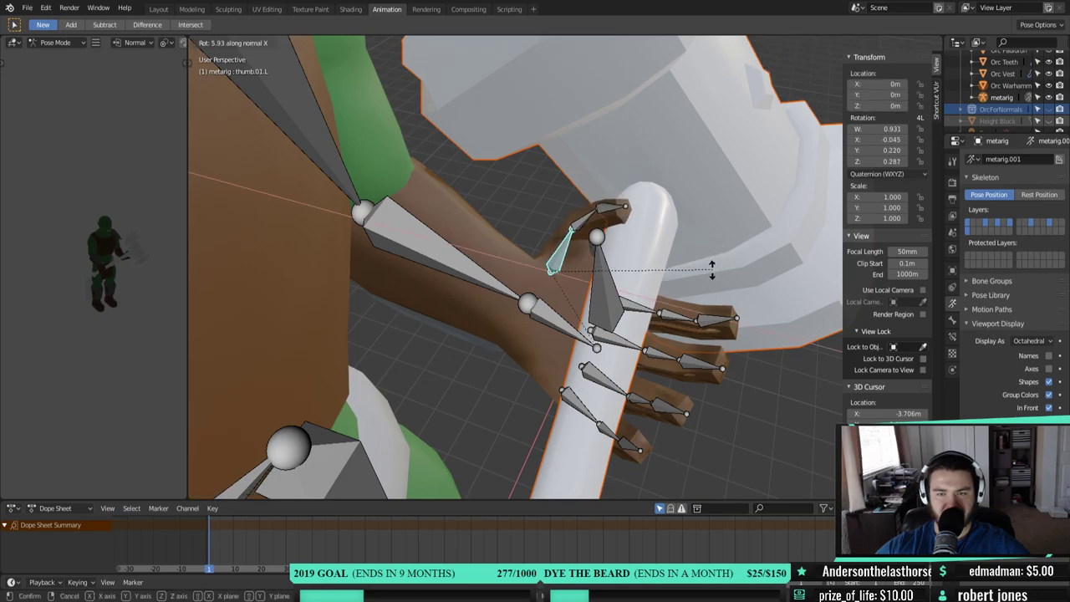
left_click(703, 284)
- Readjust thumb.02.L around its local X axis and adjust the left thumb tip, thumb.03.L, against the handle
left_click(608, 221)
key("r")
key("x")
key("x")
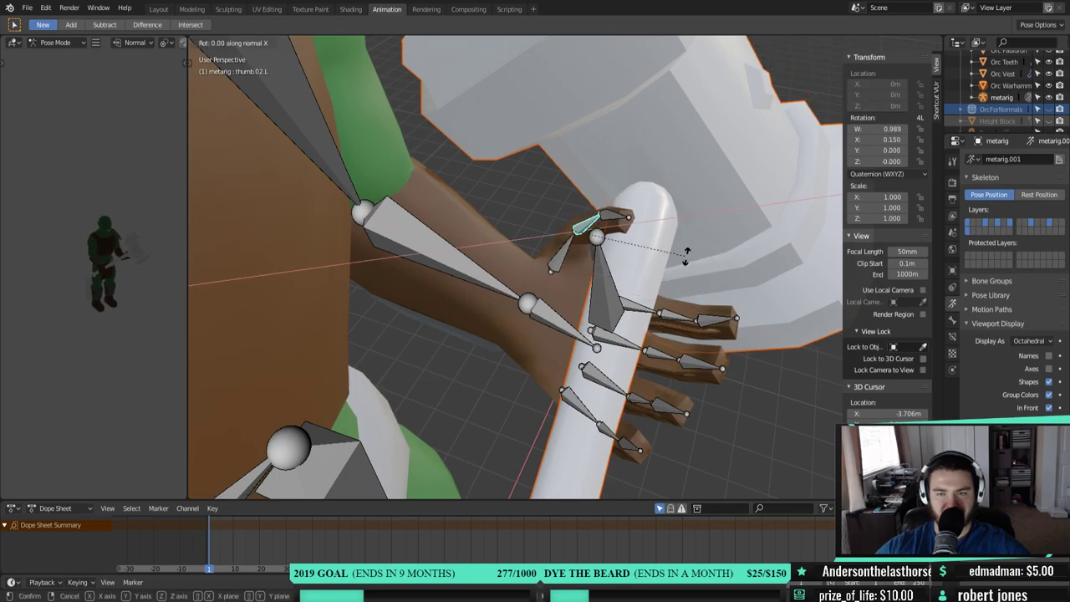
left_click(681, 236)
left_click(615, 207)
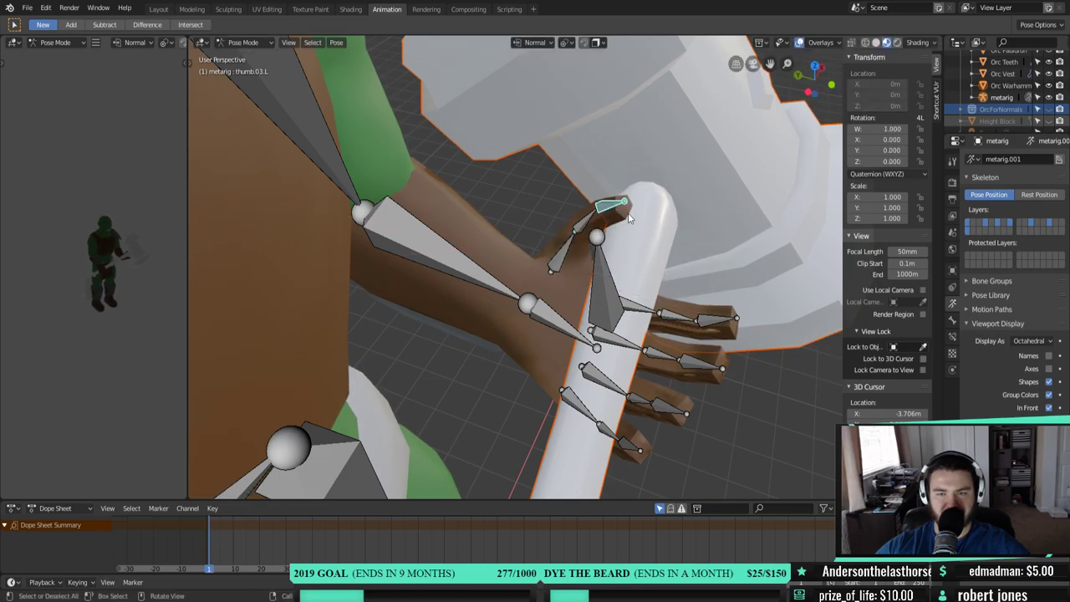
left_click(669, 249)
- Curl the left index finger around local X, f_index.01.L to quaternion X about 0.479 and its tip, Bone.005, to about 0.285
middle_click_drag(669, 249, 647, 333)
left_click(652, 376)
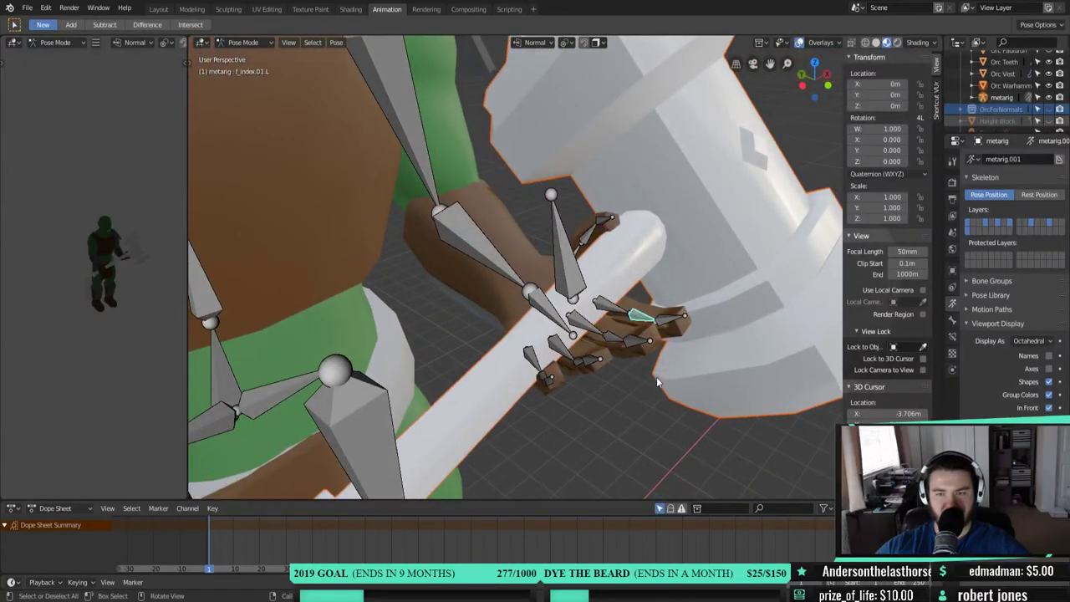
key("r")
key("x")
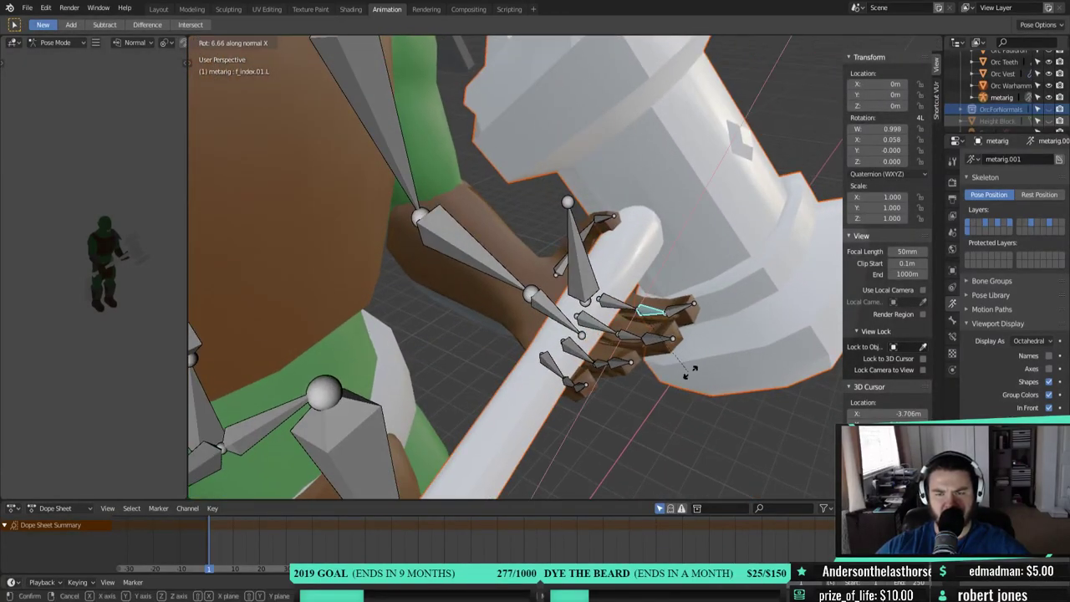
left_click(747, 313)
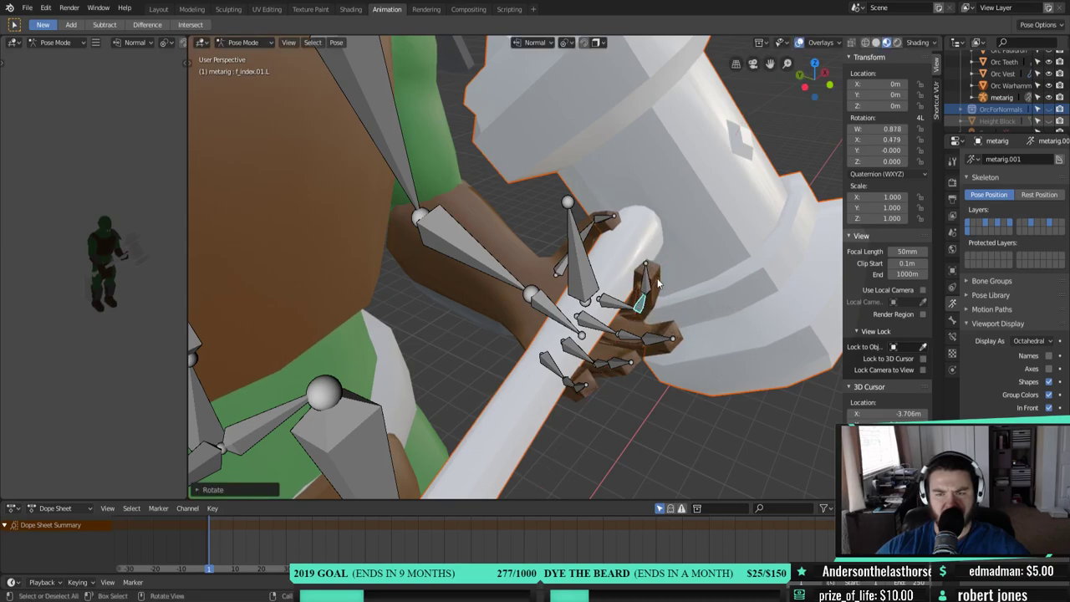
left_click(658, 284)
key("r")
key("x")
left_click(711, 319)
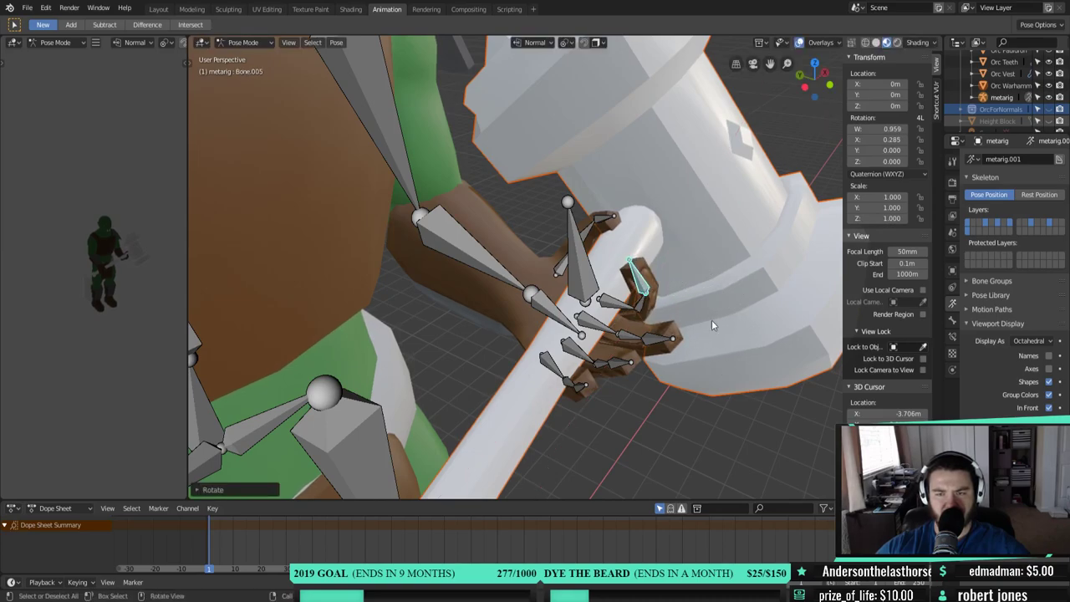
- Curl the left middle finger around local X, f_middle.01.L to quaternion X about 0.432 and its tip, Bone.004, to about 0.297
left_click(625, 343)
key("r")
key("x")
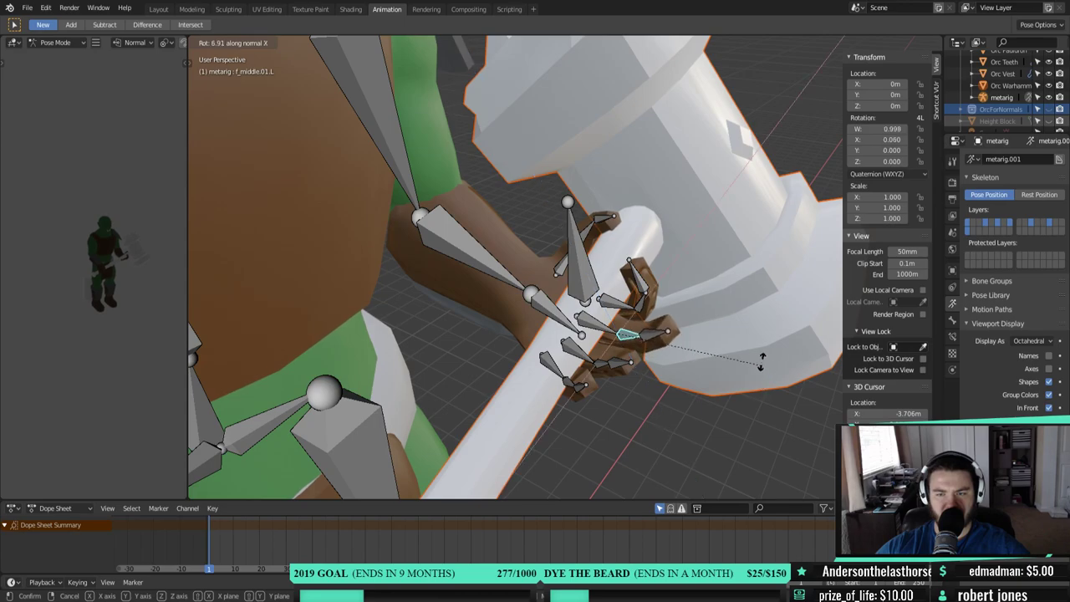
left_click(616, 316)
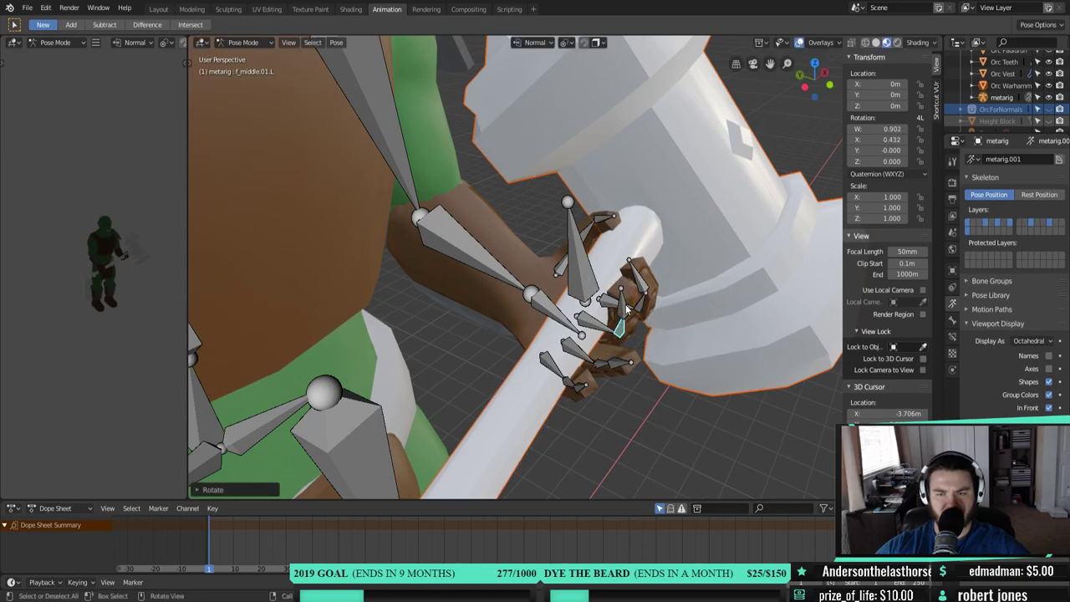
left_click(623, 308)
key("r")
key("x")
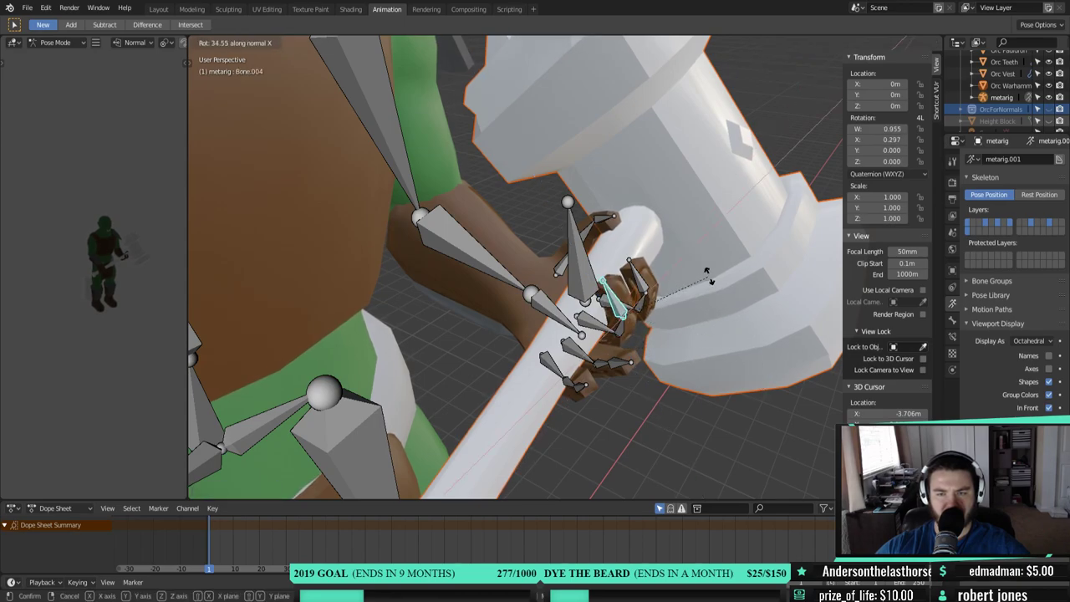
left_click(708, 276)
- Curl the left ring finger's f_ring.01.L around its local X axis and its tip, Bone.003, to quaternion X about 0.245
left_click(600, 366)
middle_click_drag(683, 403, 700, 388)
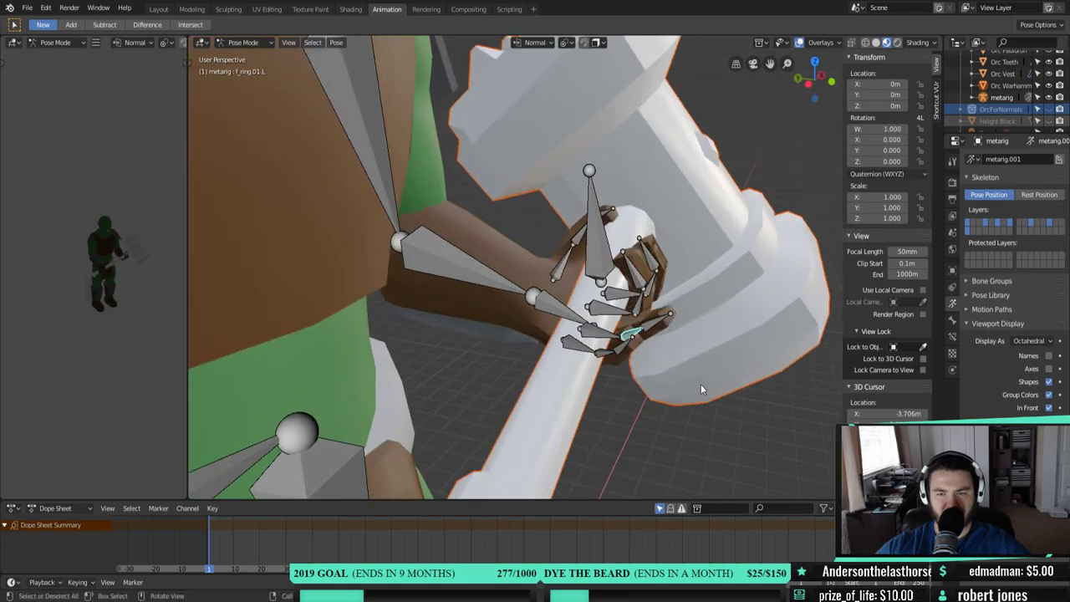
key("r")
key("x")
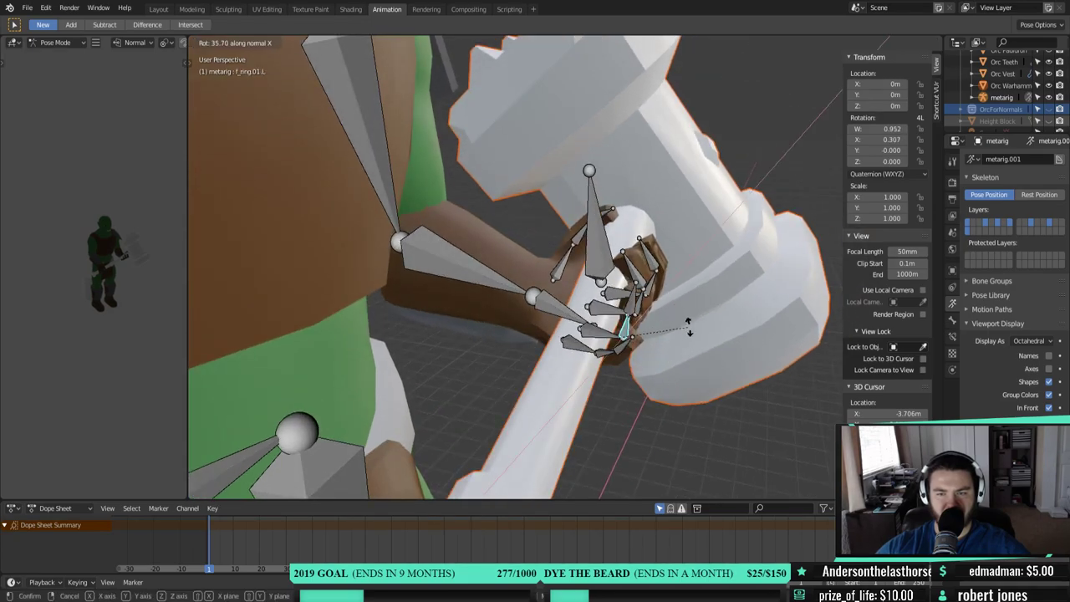
left_click(684, 333)
left_click(629, 299)
key("r")
key("x")
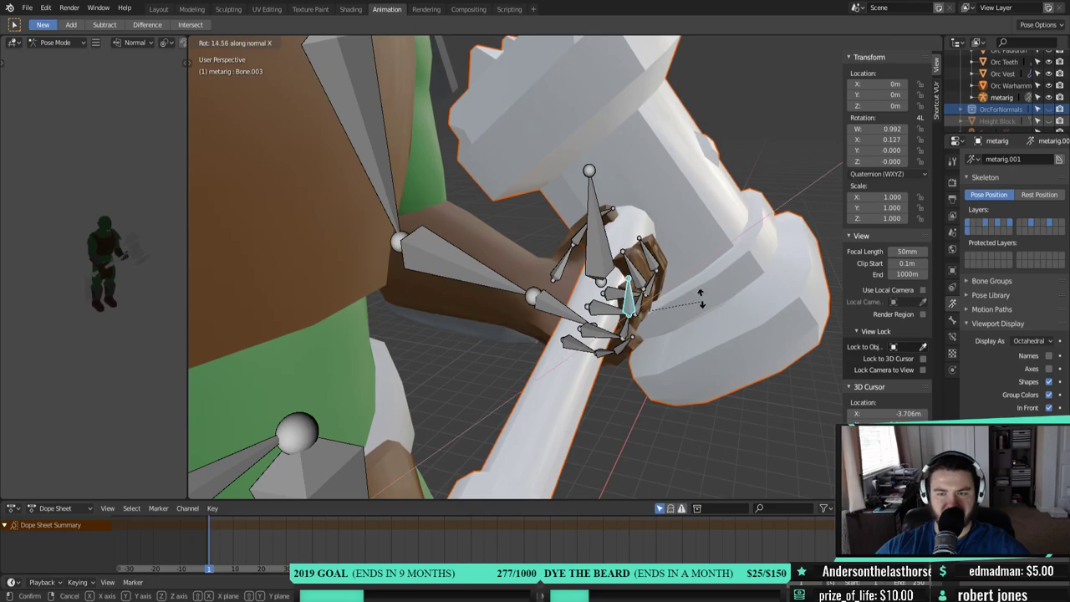
left_click(711, 369)
middle_click_drag(711, 369, 686, 337)
middle_click_drag(554, 316, 599, 304)
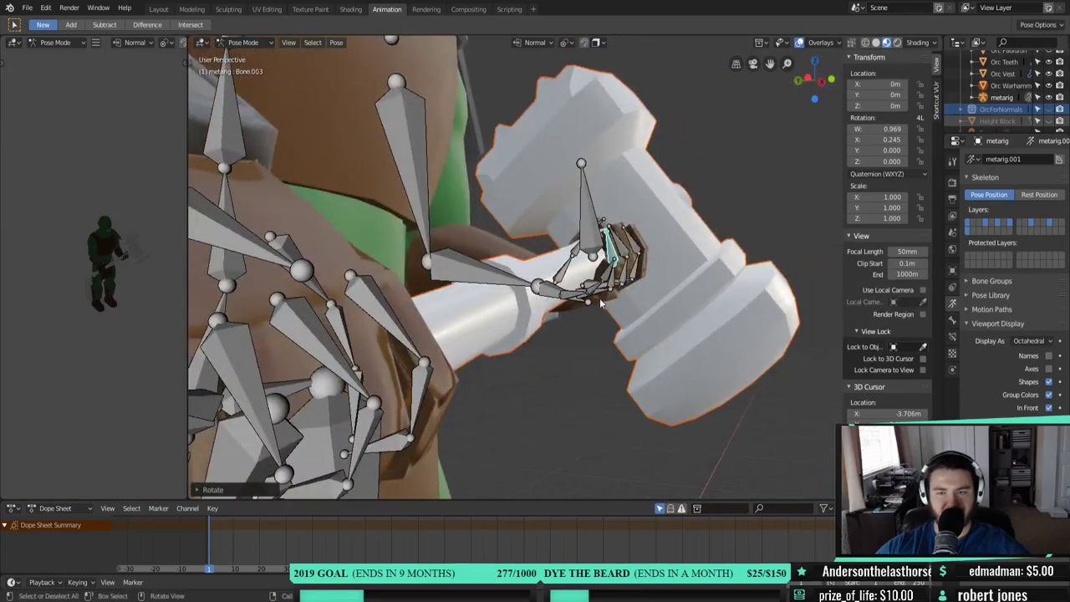
- Rotate the left pinky's f_pinky.01.L around its local X axis to quaternion X about -0.039
left_click(596, 292)
key("r")
key("x")
key("x")
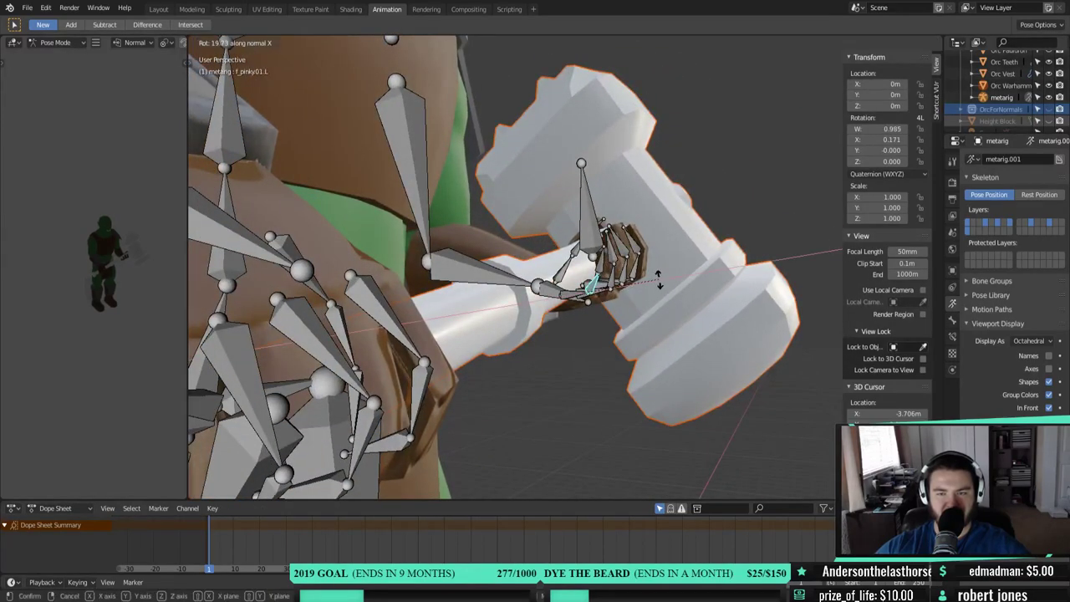
left_click(659, 309)
- Rotate the left forearm bone, forearm.L, slightly around its local Z axis to quaternion Z about -0.401
middle_click_drag(607, 334, 563, 265)
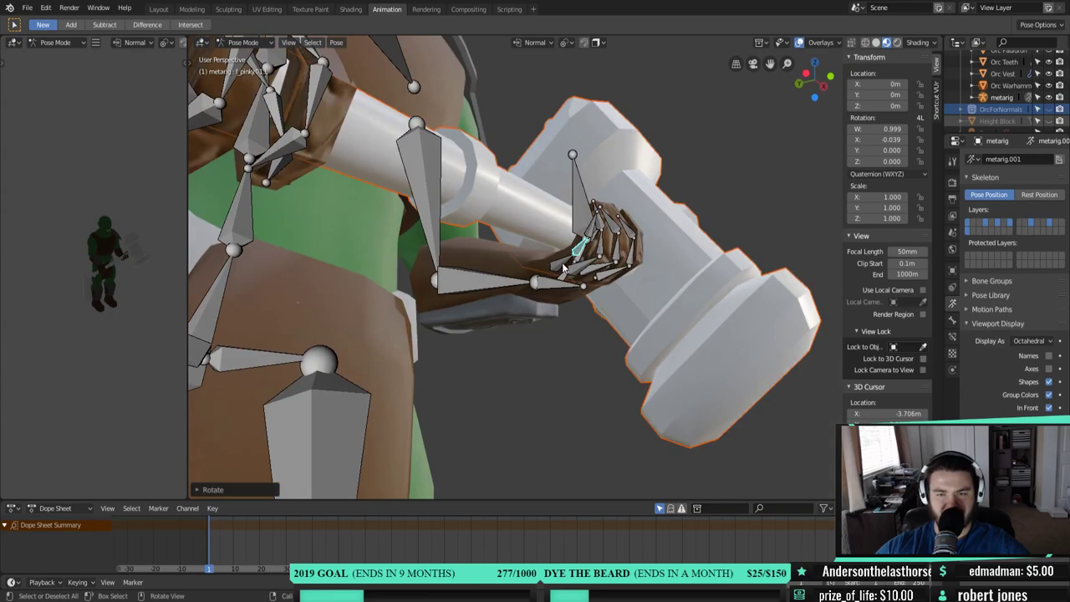
left_click(507, 289)
key("r")
key("x")
key("x")
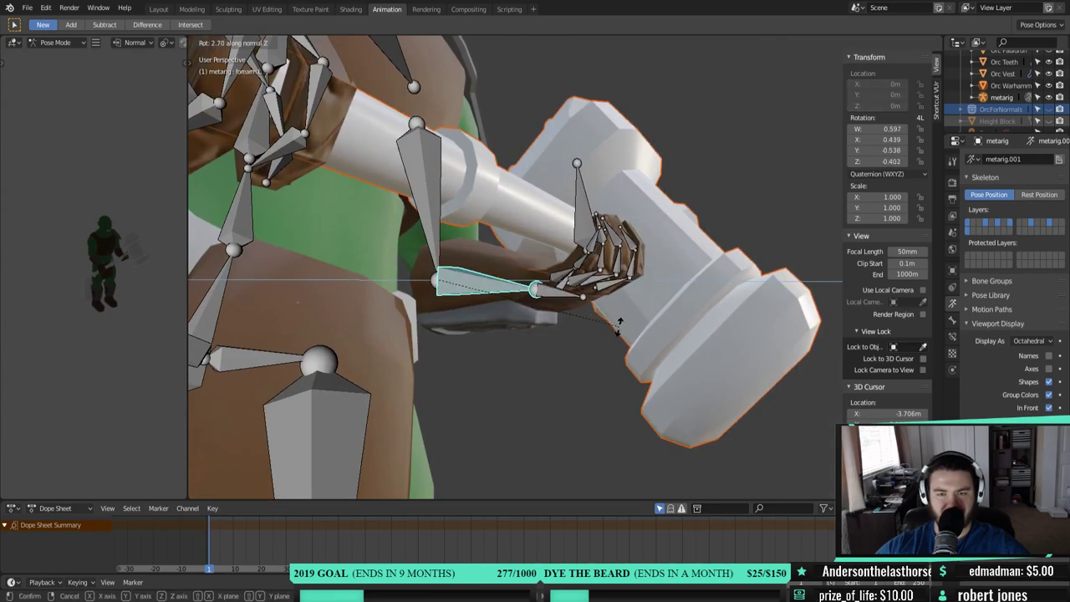
left_click(623, 331)
- Select all bones of the metarig and insert a LocRotScale keyframe for the hammer-holding pose at frame 1
middle_click_drag(623, 331, 609, 371)
scroll(606, 373, "down", 5)
scroll(594, 360, "down", 4)
scroll(482, 384, "down", 2)
key("a")
scroll(491, 408, "up", 4)
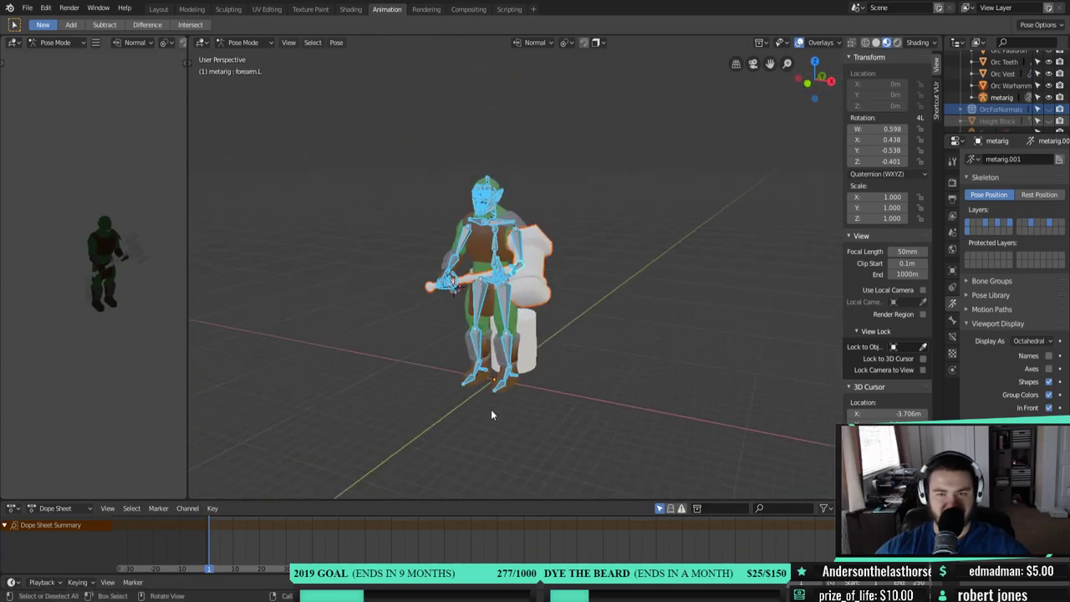
middle_click_drag(495, 408, 538, 358, "shift")
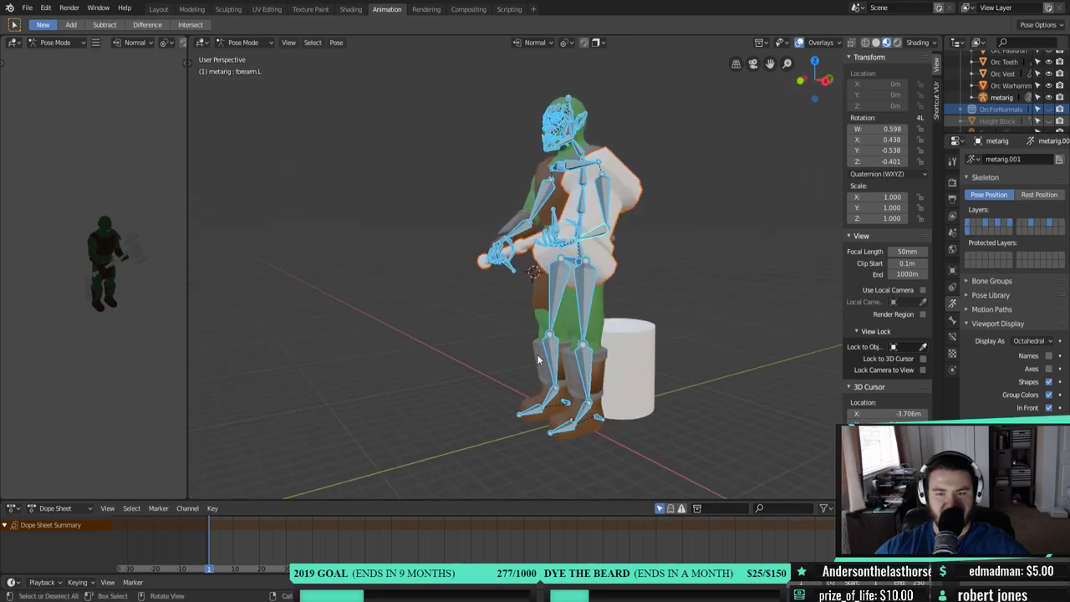
middle_click_drag(643, 344, 633, 317, "shift")
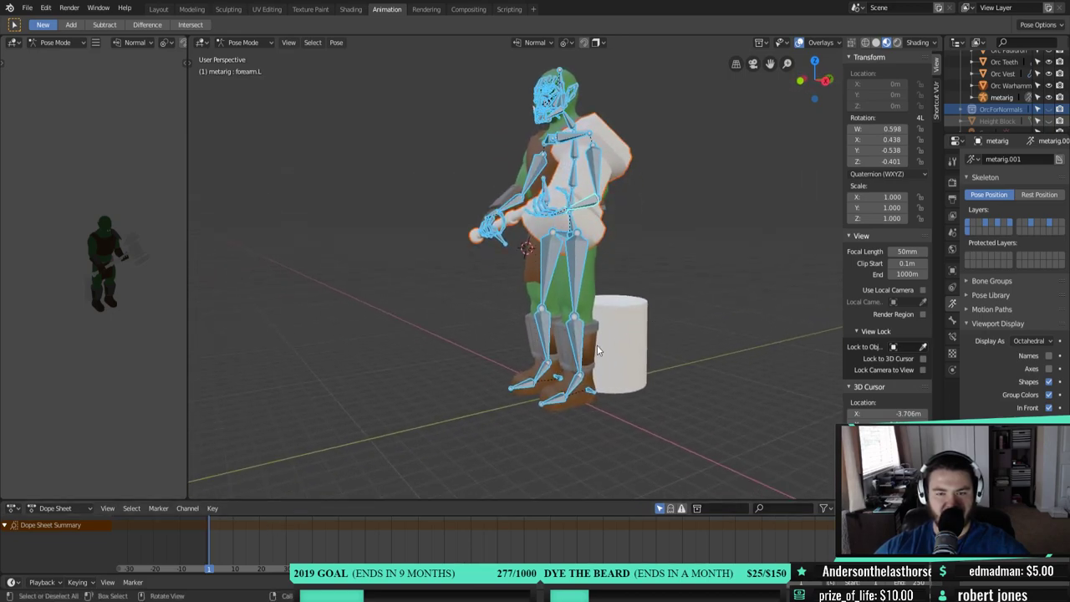
right_click(654, 336)
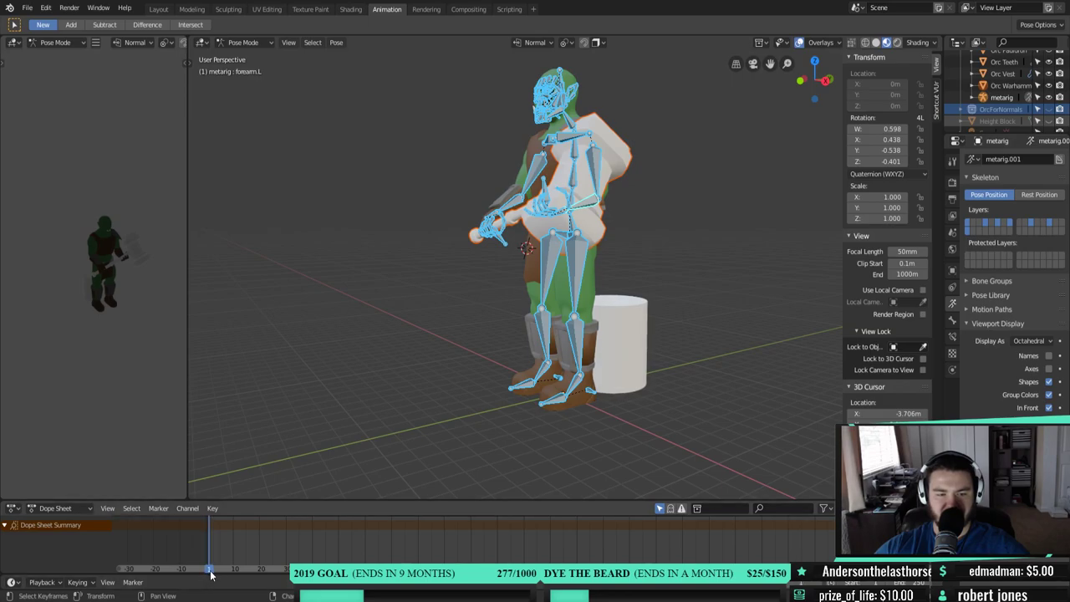
right_click(592, 337)
left_click(591, 337)
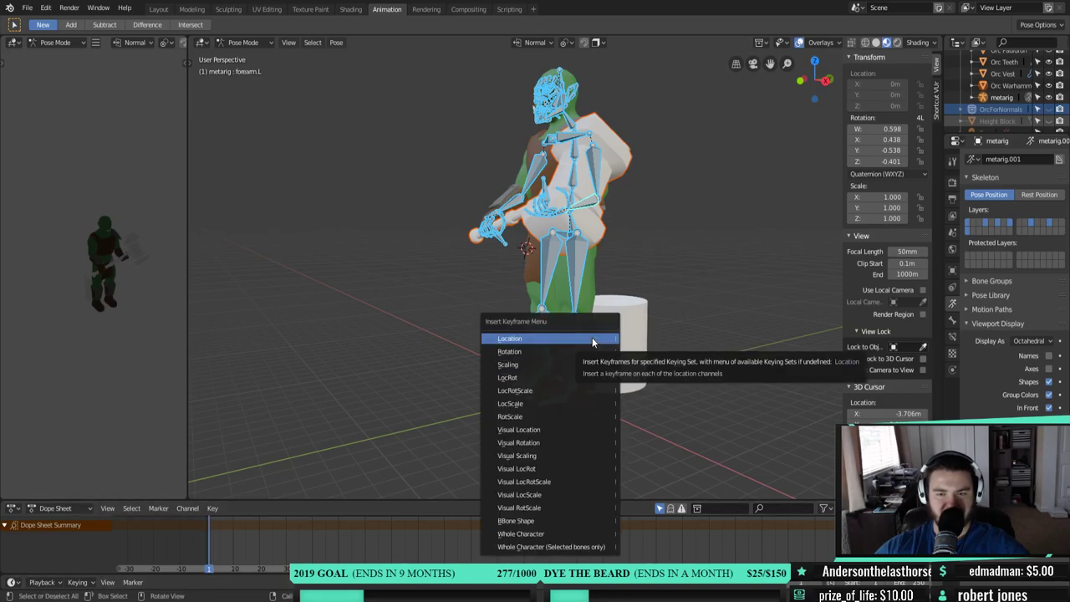
left_click(573, 392)
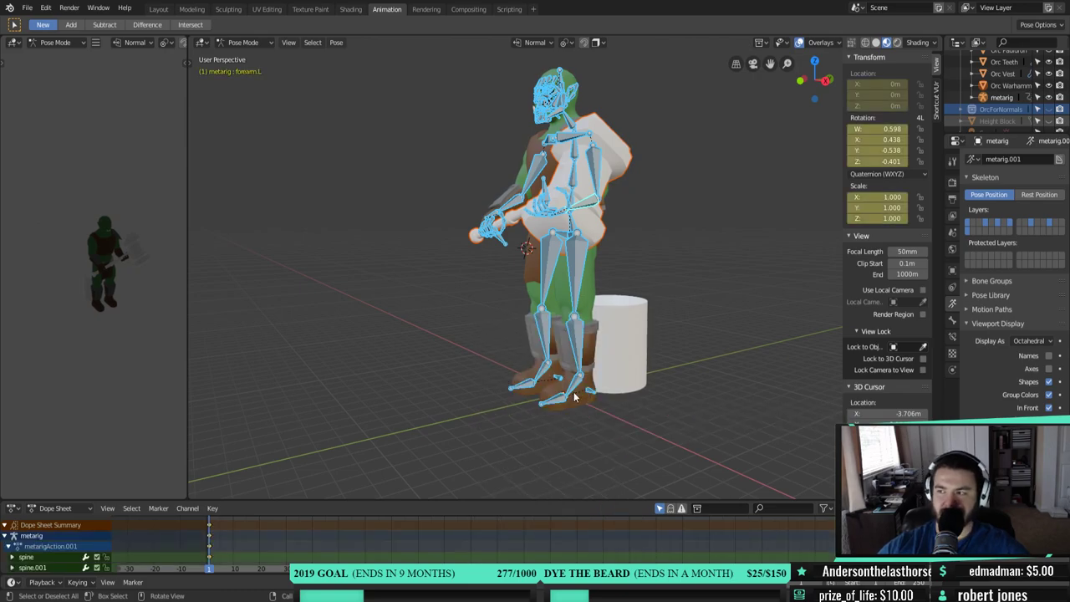
middle_click_drag(574, 397, 512, 343)
scroll(585, 375, "up", 2)
middle_click_drag(420, 366, 777, 288)
middle_click_drag(449, 153, 339, 153)
left_click_drag(375, 46, 596, 214)
left_click_drag(396, 74, 624, 131)
middle_click_drag(553, 136, 512, 156)
left_click_drag(421, 89, 617, 226)
key("h")
middle_click_drag(617, 226, 469, 244)
scroll(468, 244, "up", 2)
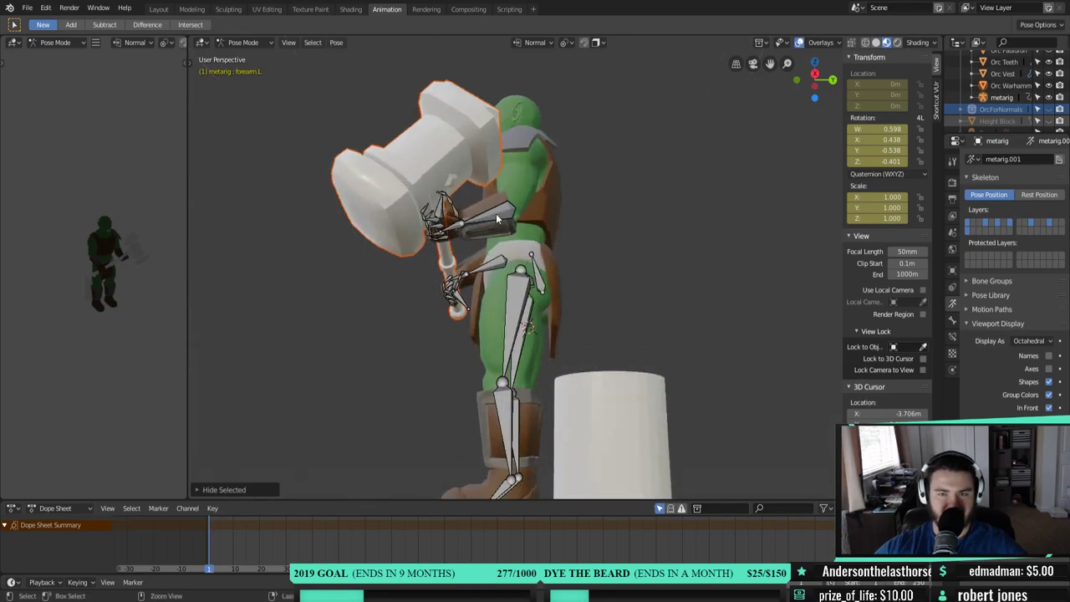
key("alt+h")
- Select the lower spine bone, spine.001, with the whole orc framed from the side
middle_click_drag(496, 214, 531, 230)
left_click(532, 215)
scroll(577, 238, "down", 1)
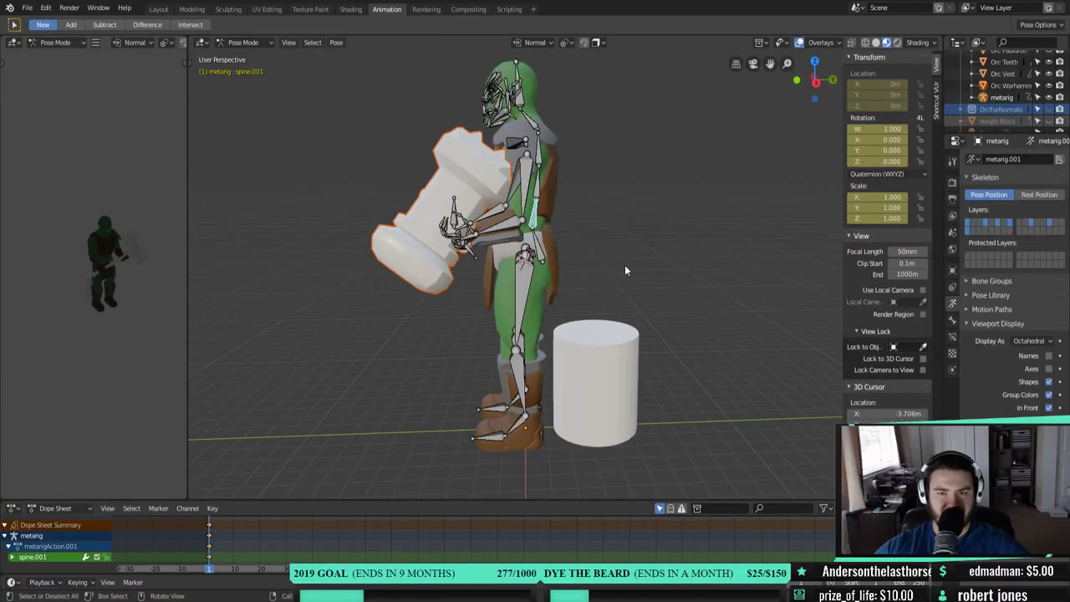
key("r")
key("x")
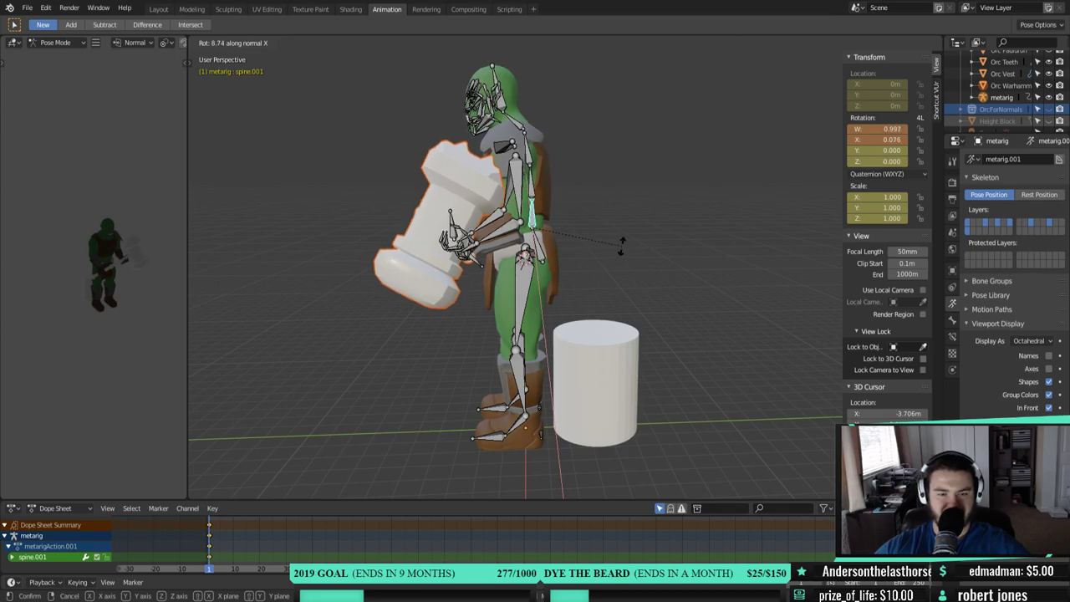
right_click(622, 246)
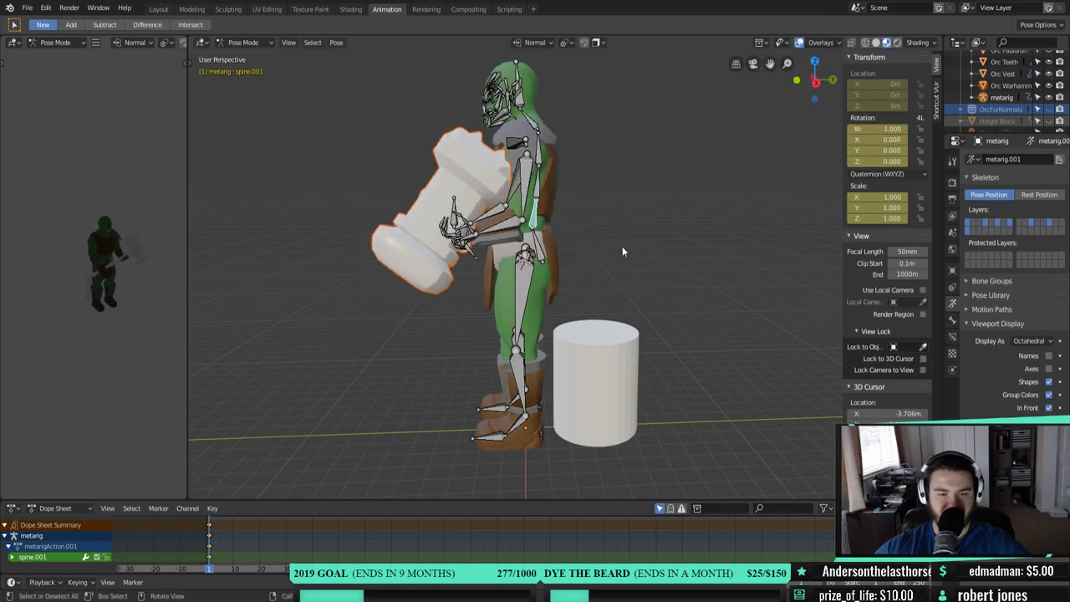
- At frame 5, bend spine.001 forward by about 10° and insert a Rotation keyframe for it
left_click(220, 568)
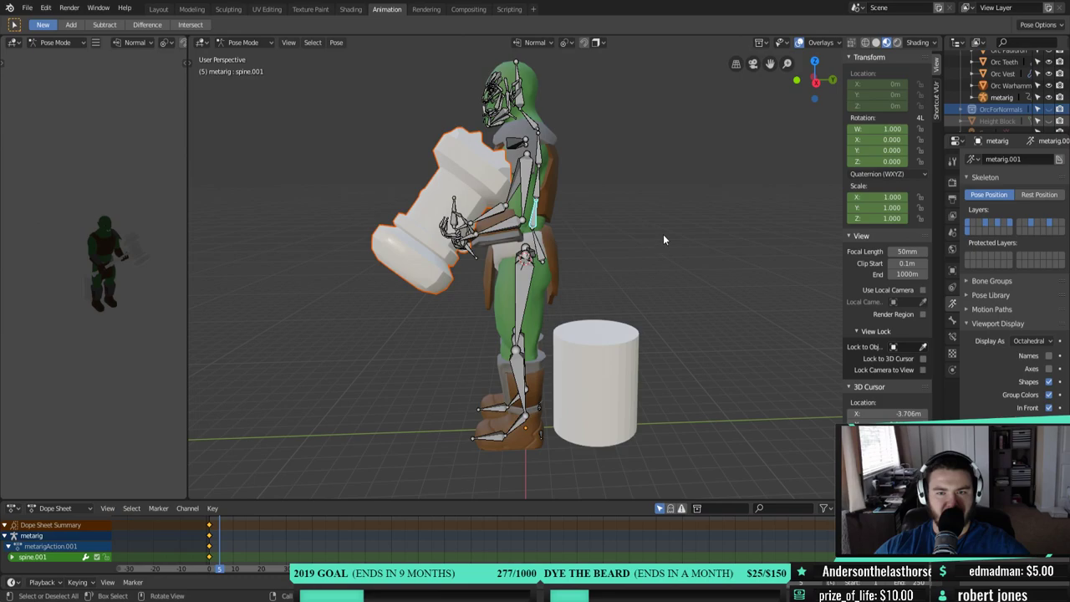
key("r")
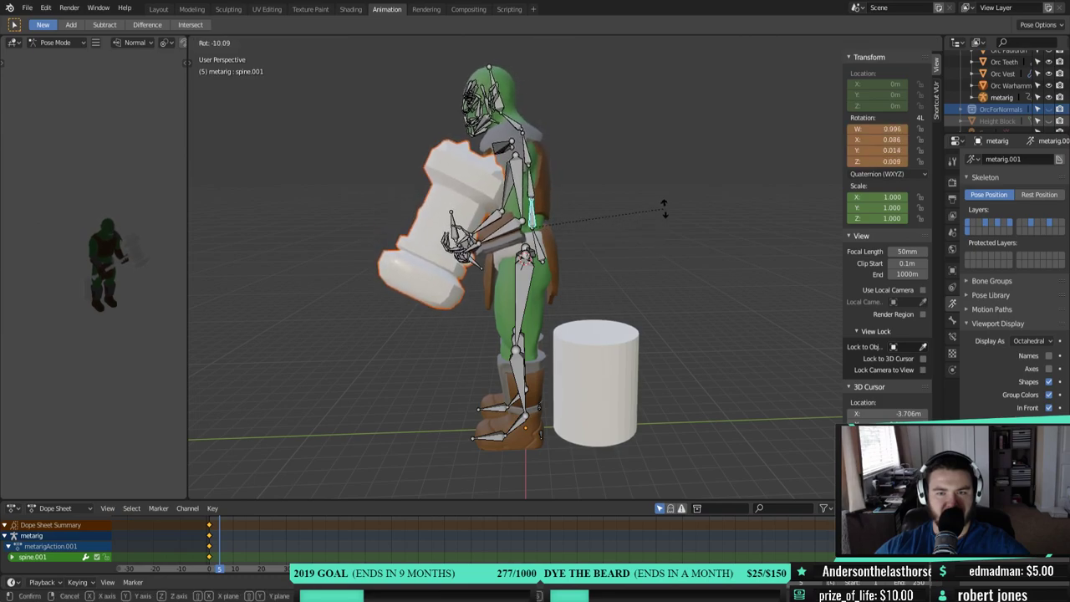
left_click(665, 210)
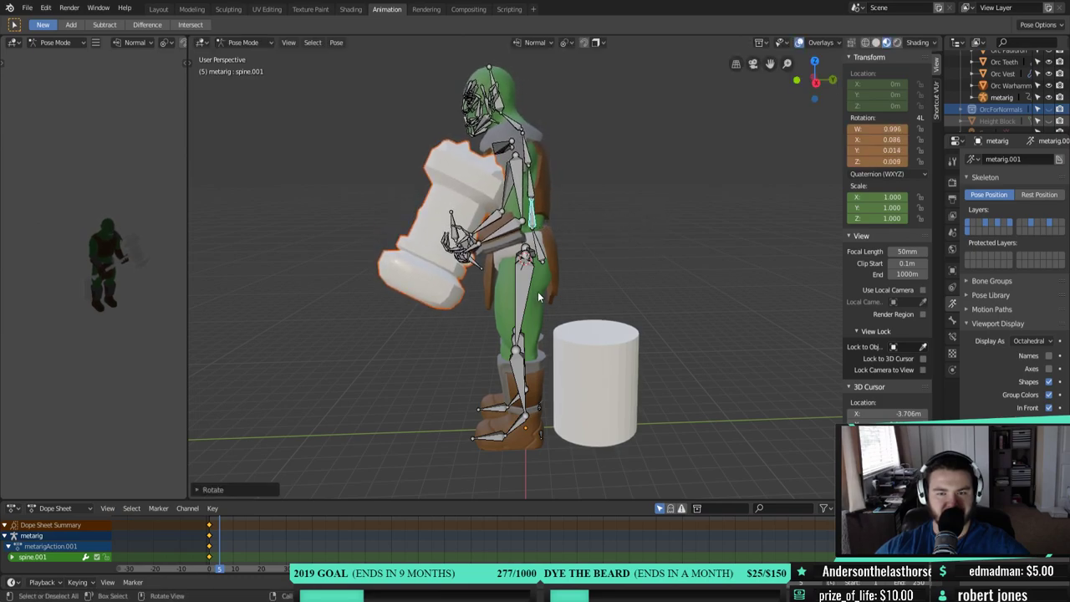
right_click(592, 245)
left_click(592, 242)
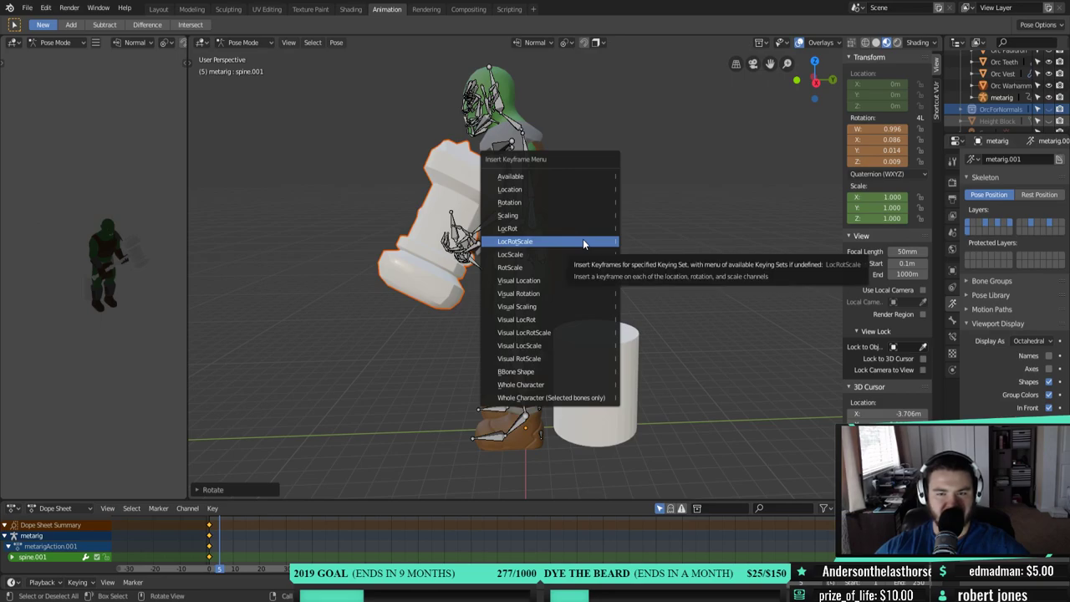
left_click(534, 201)
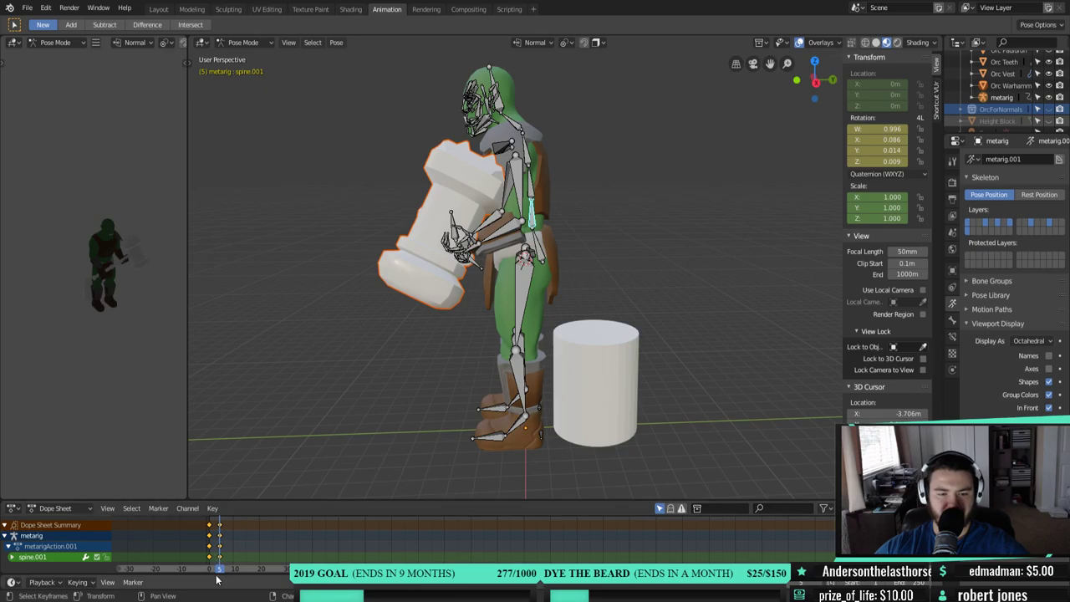
mouse_move(221, 573)
left_mouse_down()
mouse_move(209, 572)
mouse_move(219, 572)
left_mouse_up()
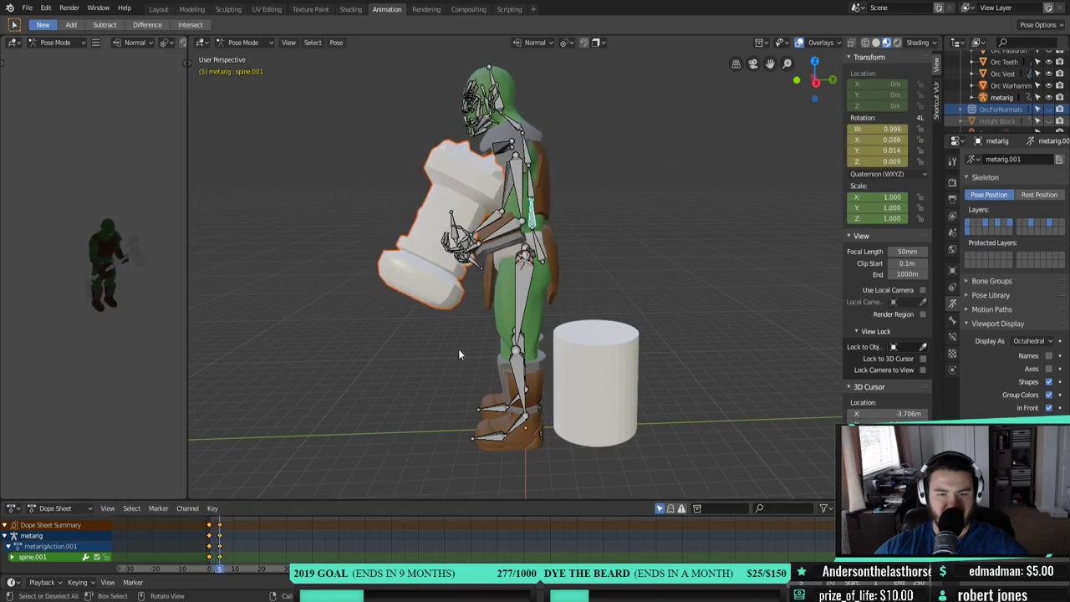
- Swing the left thigh bone, thigh.L, forward in the right orthographic view to quaternion X about -0.064
left_click(524, 286)
middle_click_drag(525, 287, 554, 324)
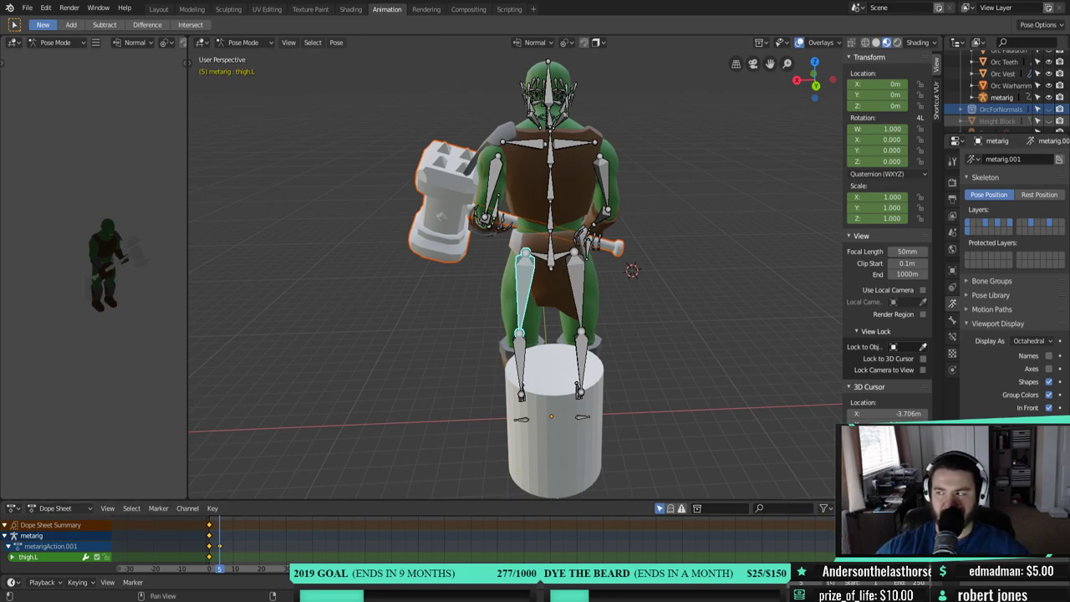
middle_click_drag(418, 322, 610, 317)
left_click(613, 316)
middle_click_drag(675, 387, 448, 316)
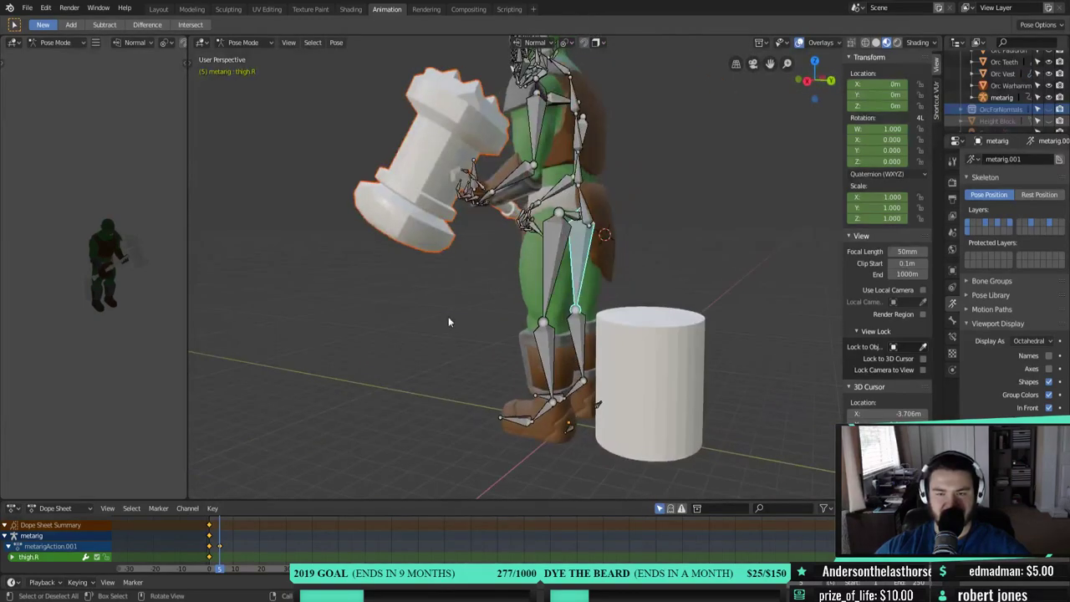
left_click(548, 270)
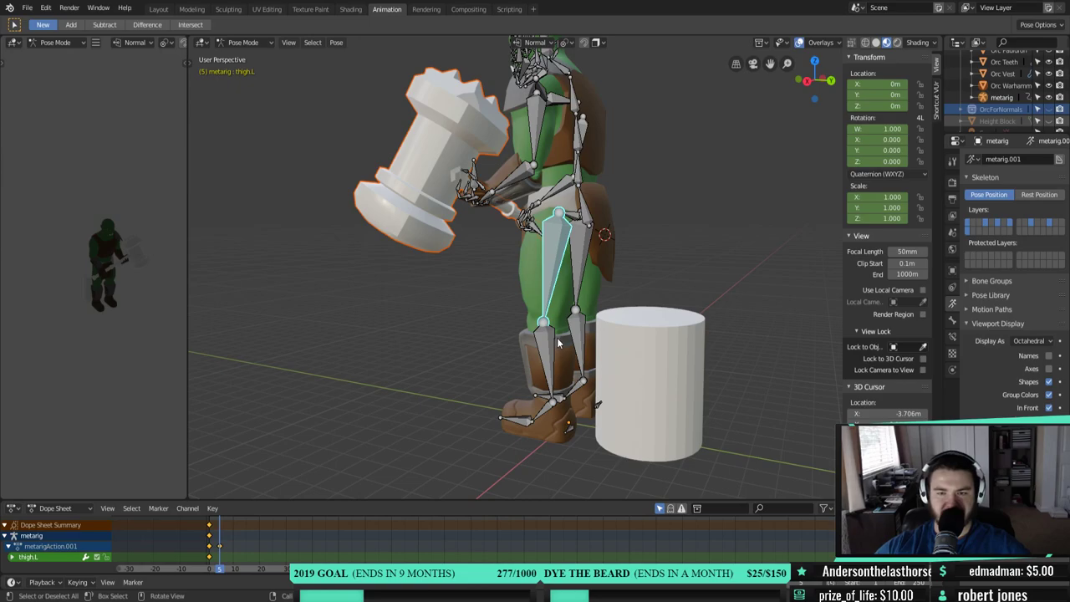
key("KP_1")
key("KP_3")
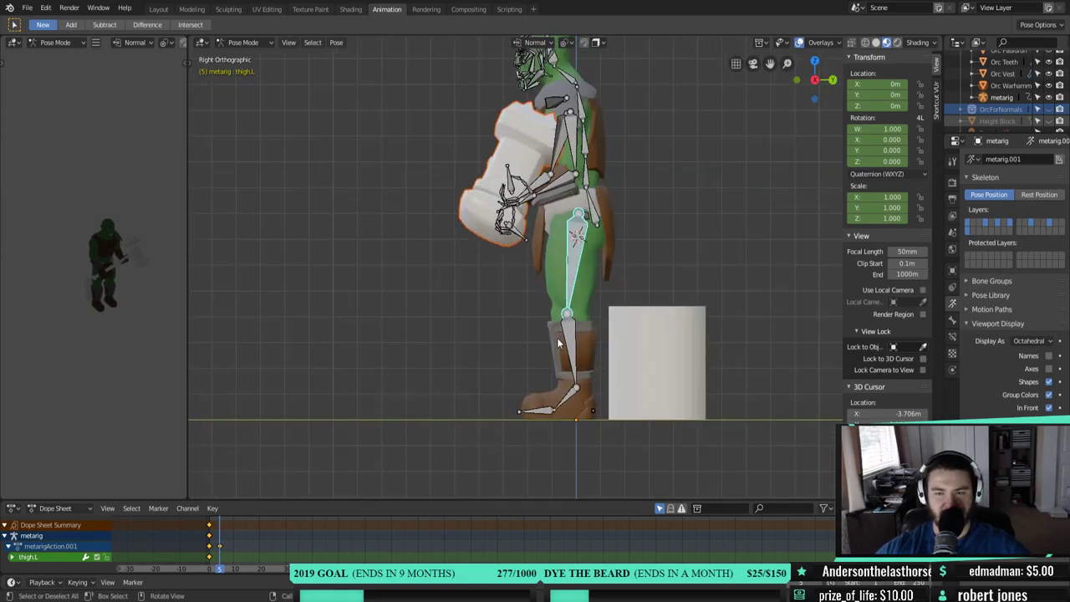
key("r")
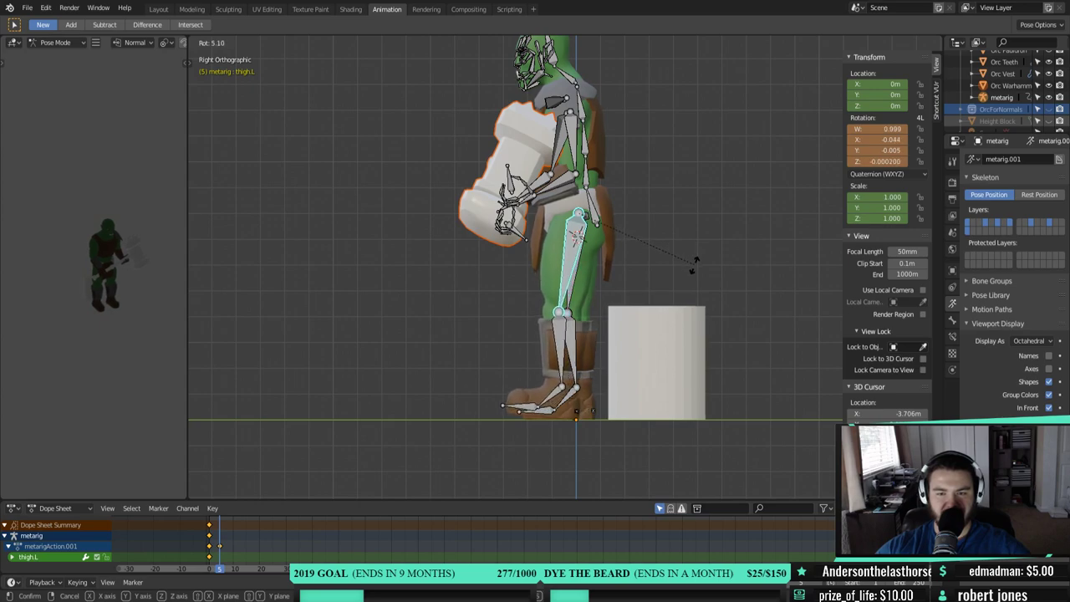
left_click(691, 273)
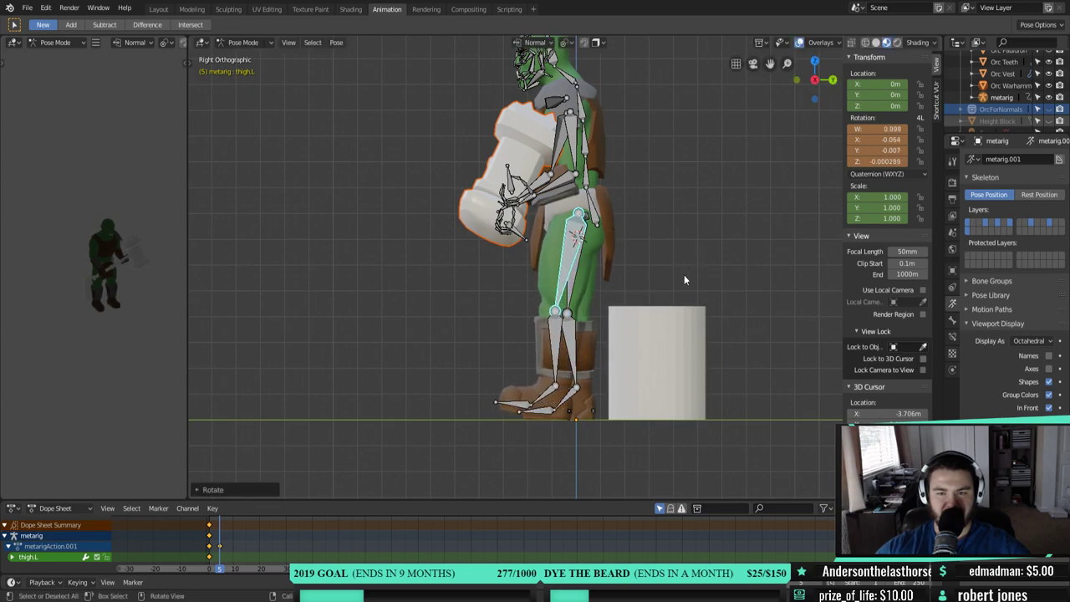
- Bend the left shin bone, shin.L, back by about 11.9° around its local X axis
left_click(552, 345)
key("r")
key("x")
key("x")
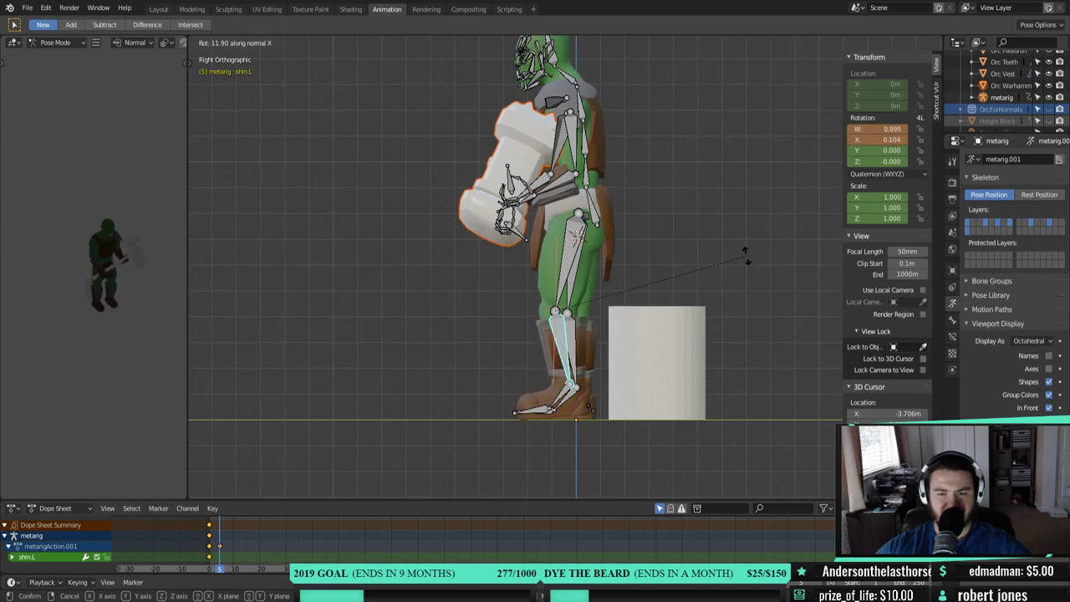
left_click(744, 255)
middle_click_drag(745, 255, 713, 317)
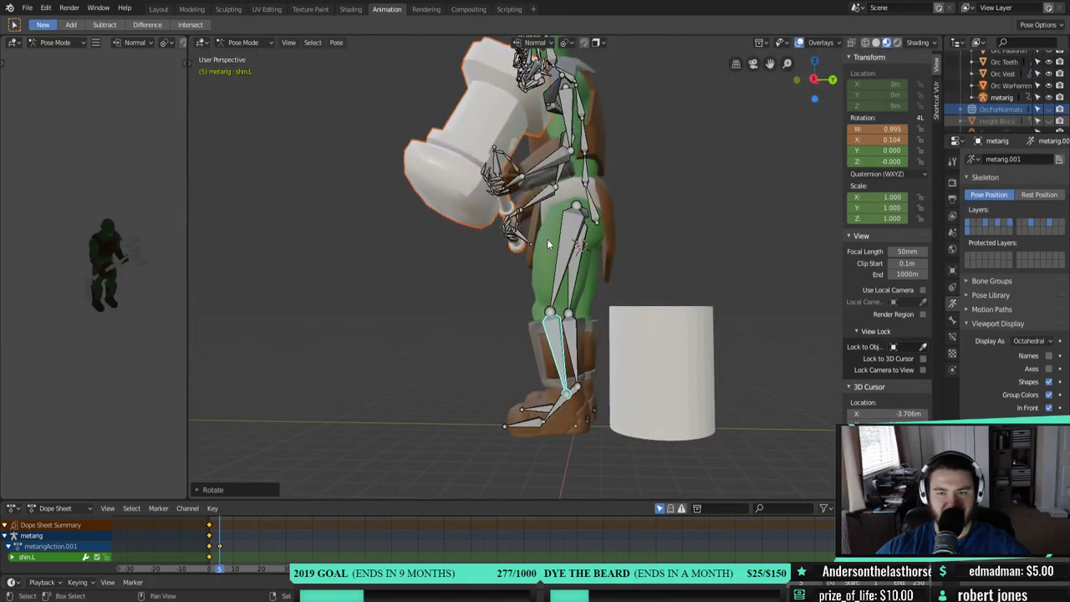
- Select all bones of the metarig and insert a LocRot keyframe for the bent pose at frame 5
left_click(571, 244)
scroll(578, 277, "down", 3)
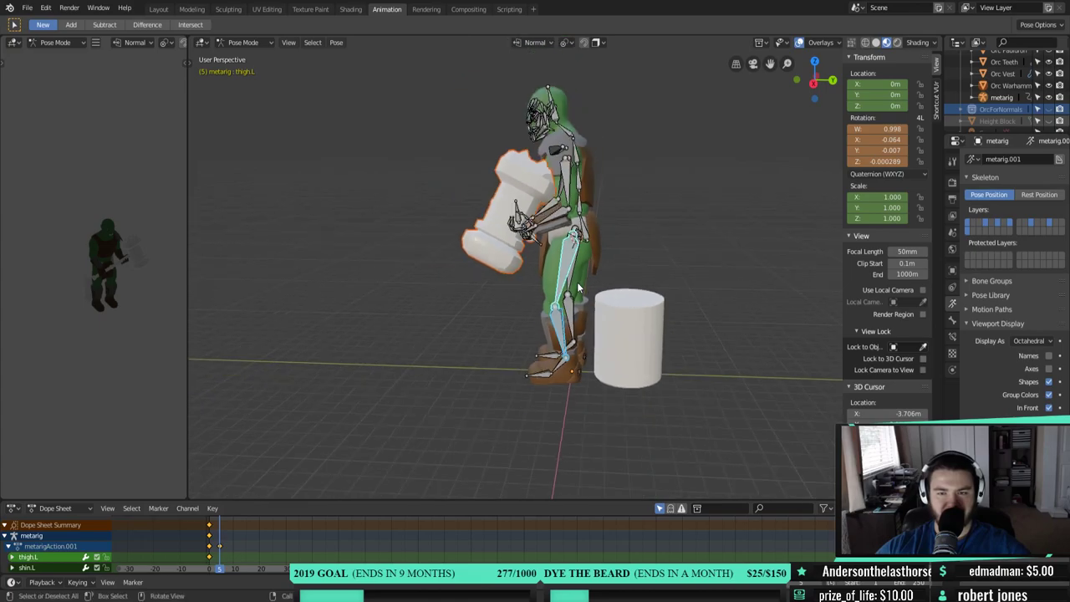
key("a")
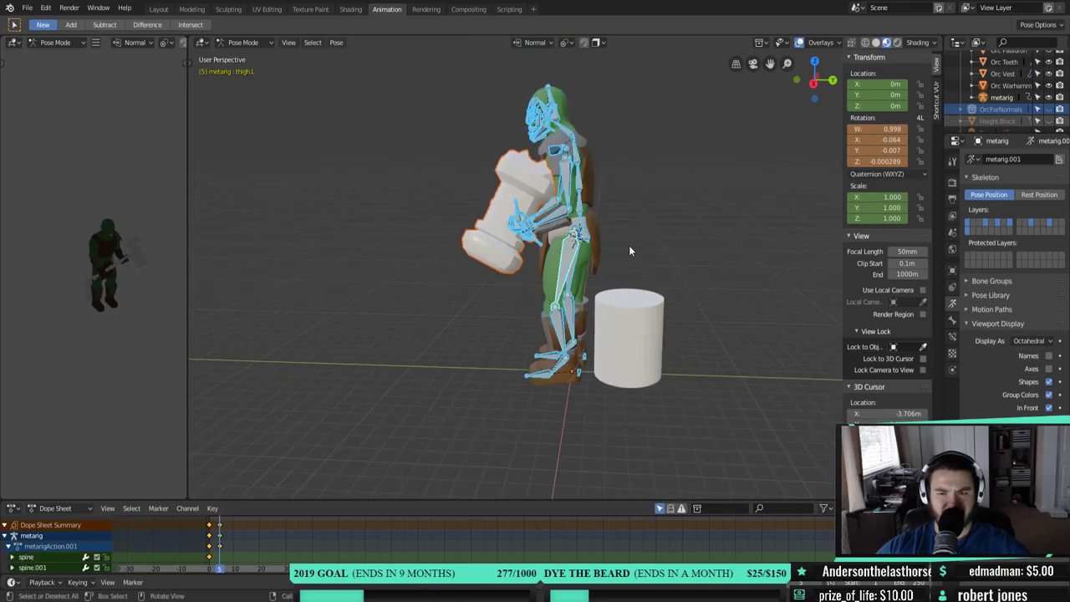
right_click(629, 245)
left_click(630, 245)
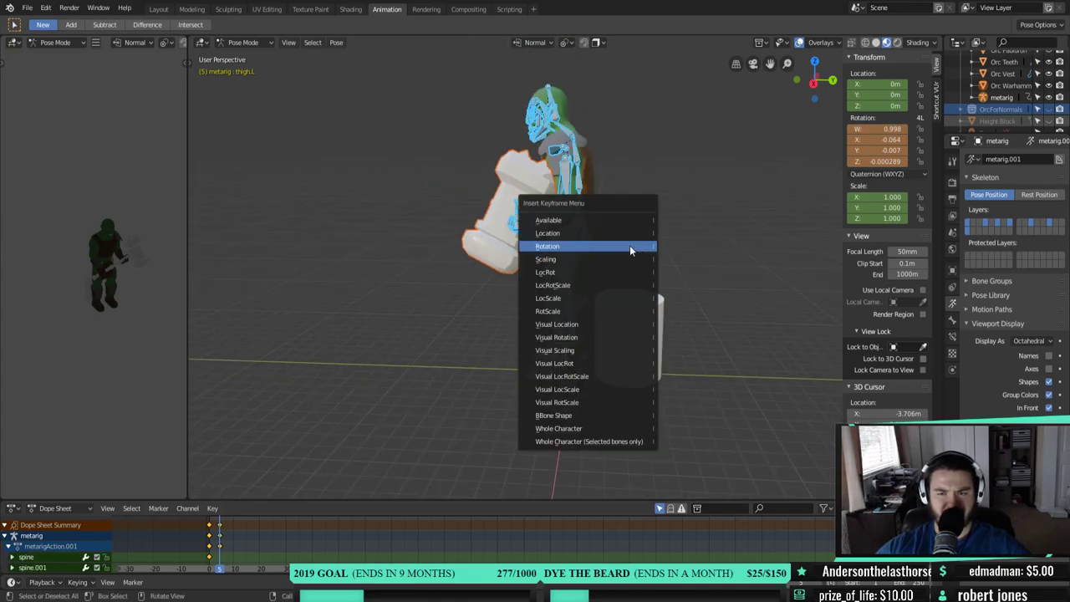
left_click(588, 274)
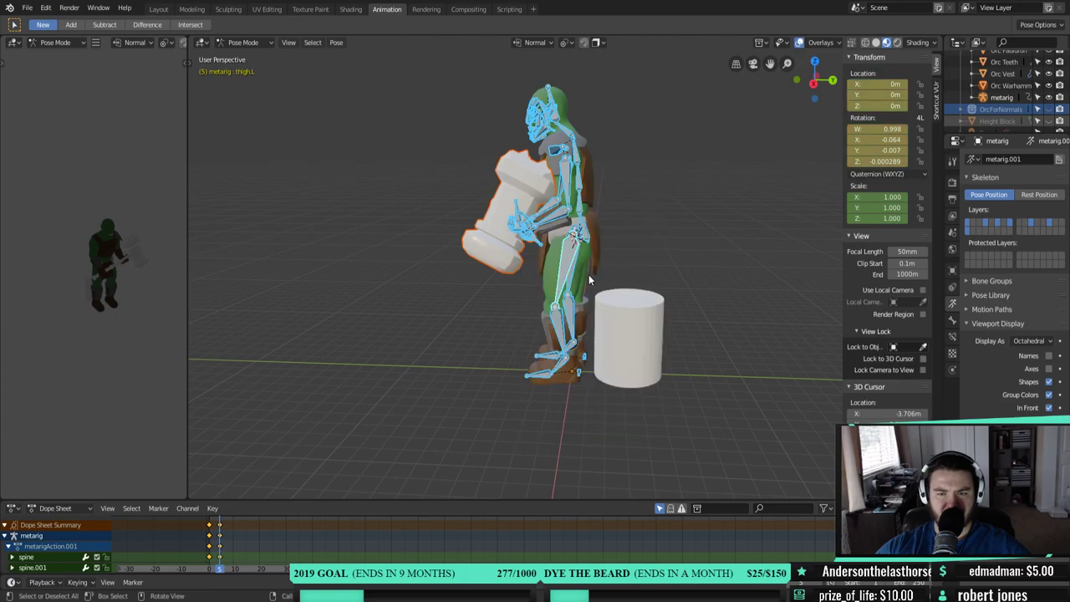
- Scrub the timeline between frames 0 and 7 to check the movement, and return to frame 5
mouse_move(618, 289)
middle_mouse_down()
mouse_move(581, 294)
mouse_move(507, 274)
mouse_move(622, 275)
middle_mouse_up()
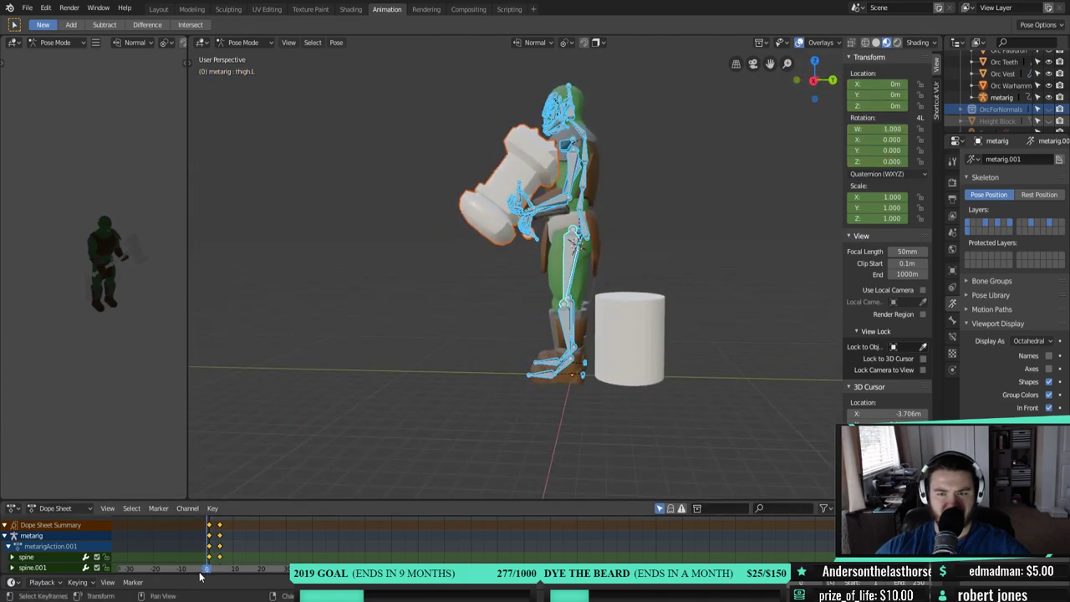
right_click_drag(215, 525, 225, 524)
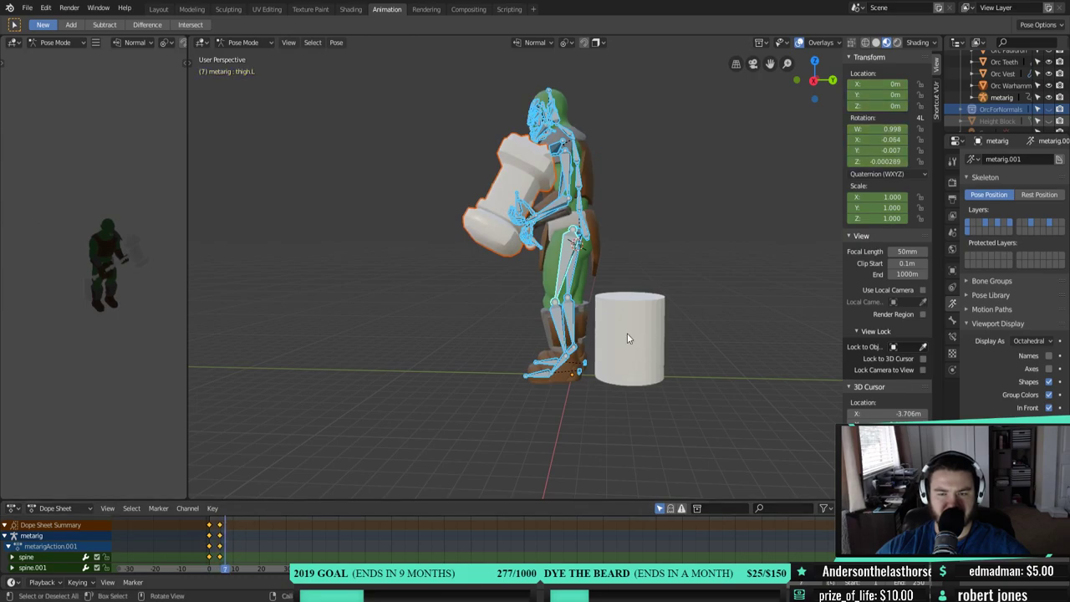
left_click(221, 572)
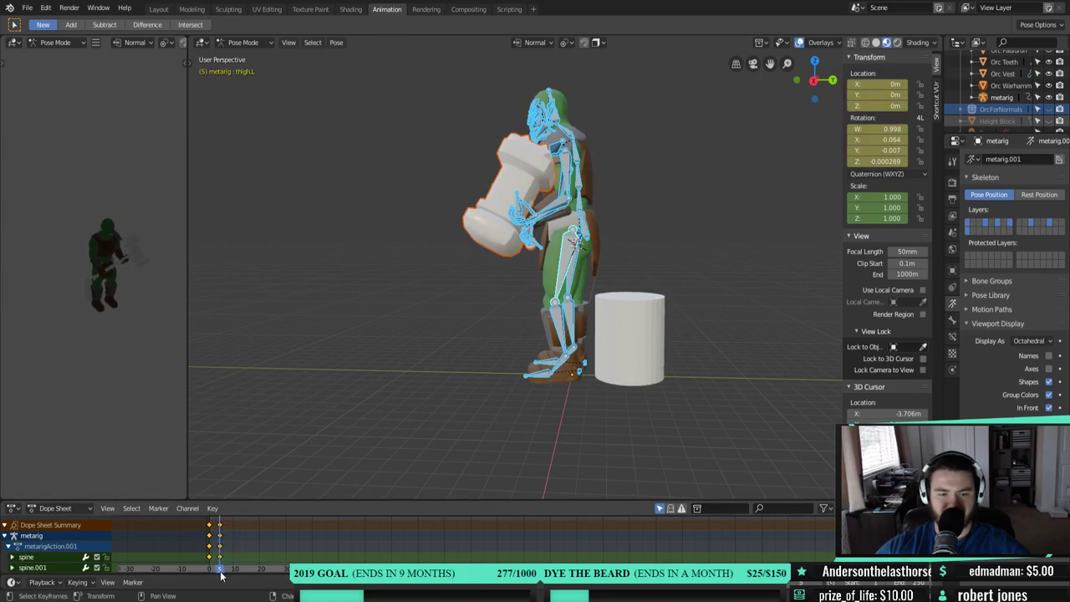
middle_click_drag(455, 366, 500, 368)
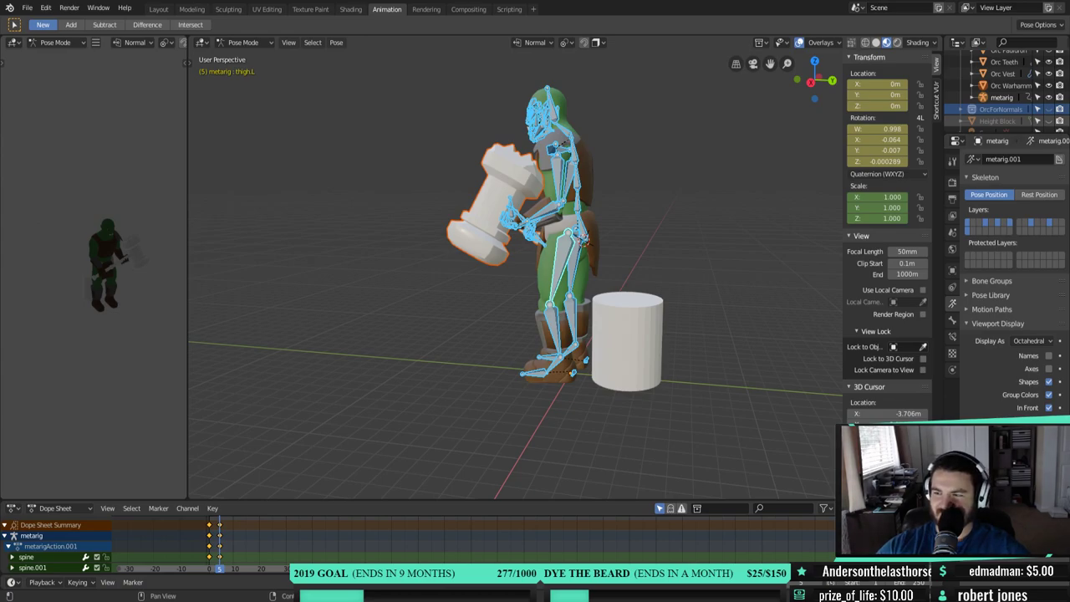
- At frame 10, swing the left thigh bone, thigh.L, forward in the right orthographic view to quaternion X about -0.162
middle_click_drag(548, 362, 624, 344)
scroll(624, 344, "up", 3)
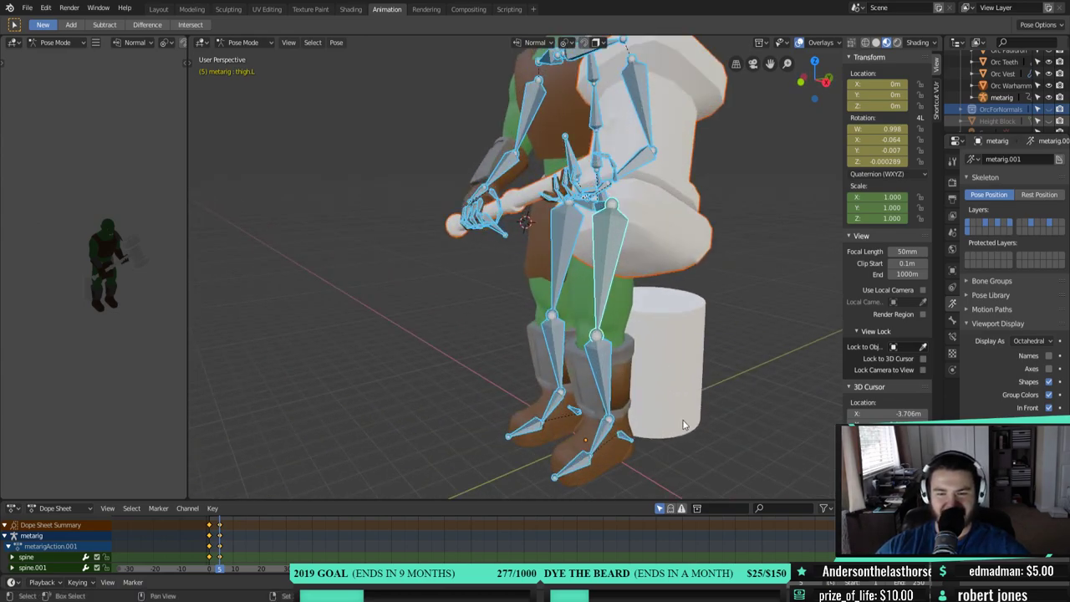
middle_click_drag(683, 426, 658, 287, "shift")
key("KP_3")
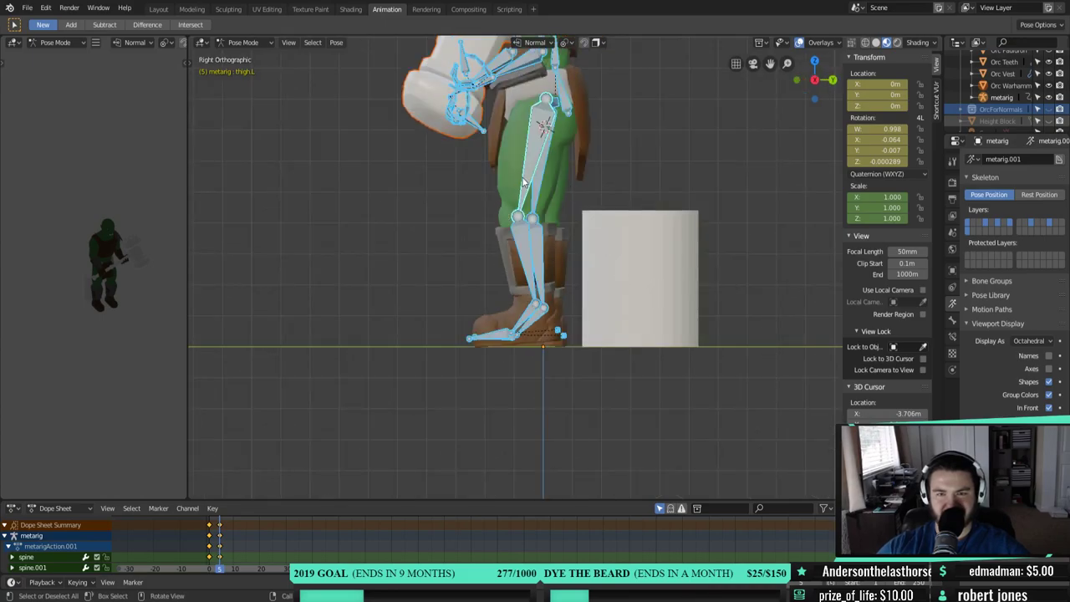
left_click(538, 213)
middle_click_drag(540, 224, 552, 309)
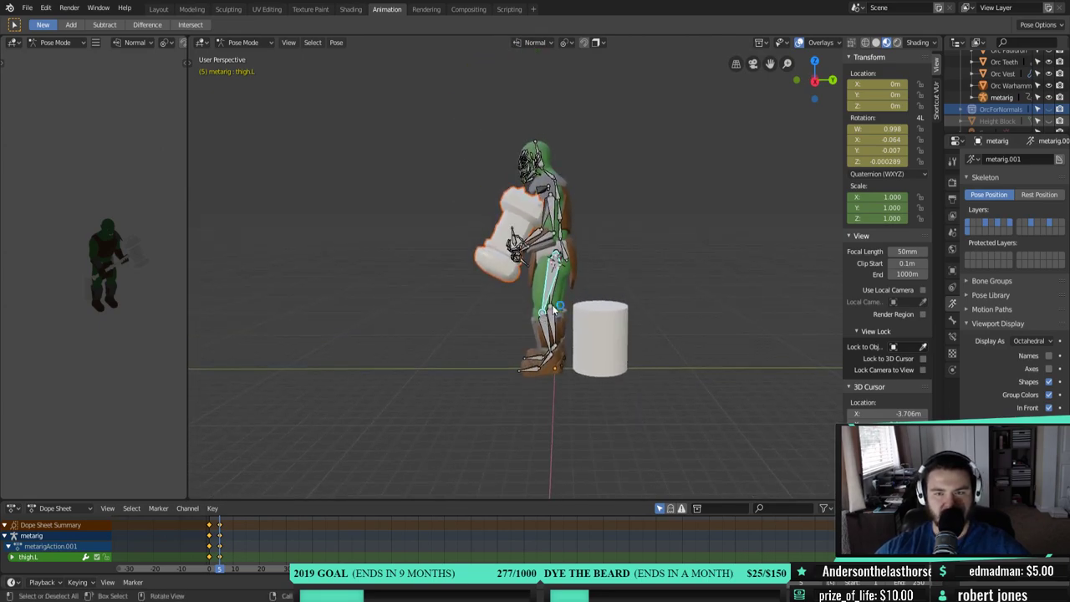
key("KP_3")
scroll(558, 314, "up", 1)
middle_click_drag(559, 314, 555, 278, "shift")
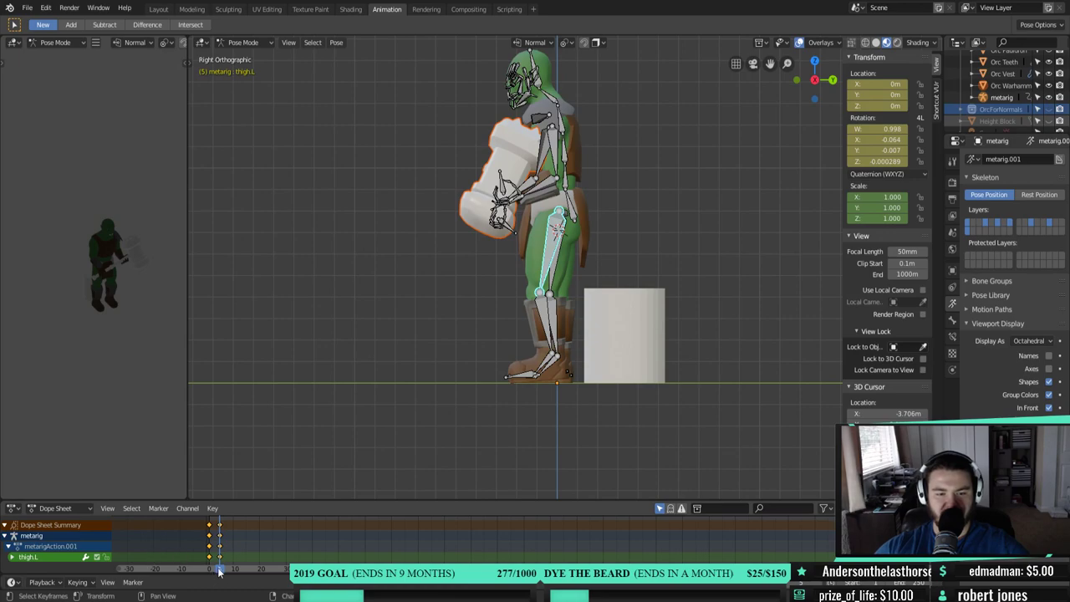
left_click_drag(220, 571, 233, 571)
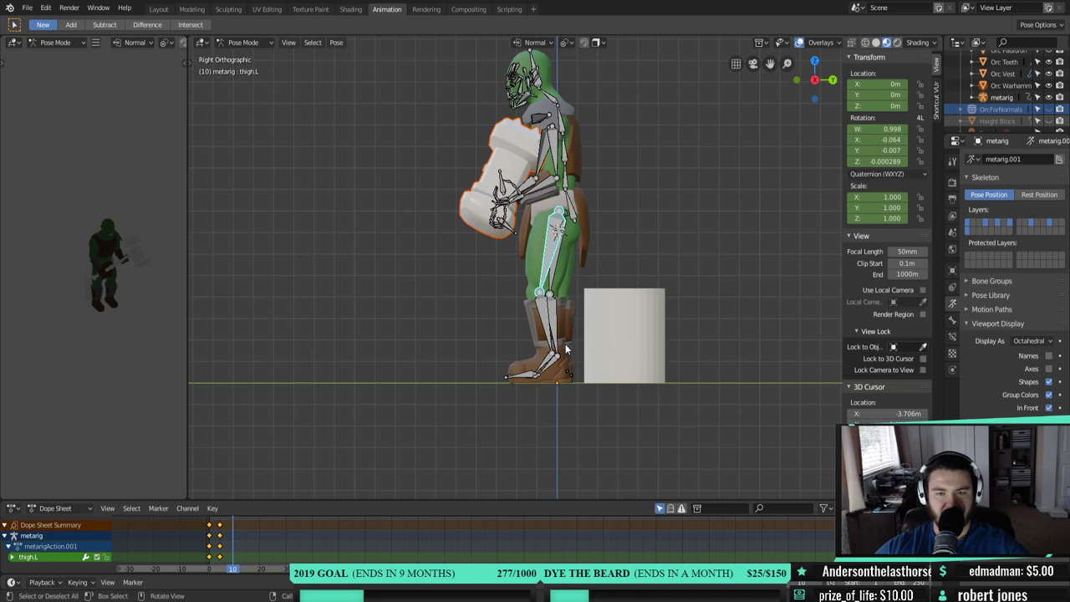
key("r")
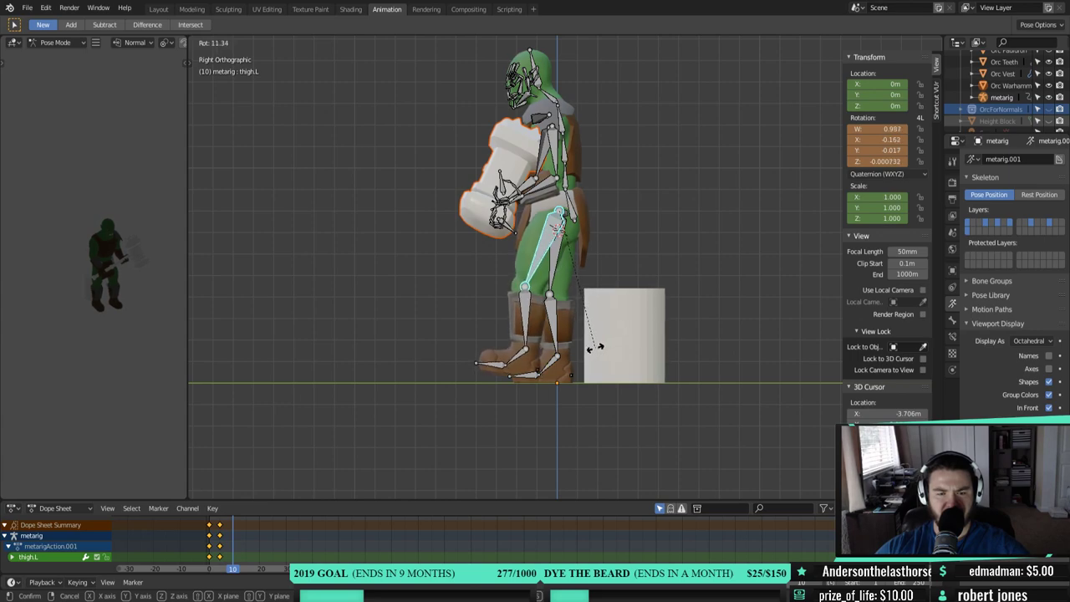
left_click(593, 352)
- Straighten the left shin bone, shin.L, to quaternion X about 0.054 at frame 10
left_click(526, 322)
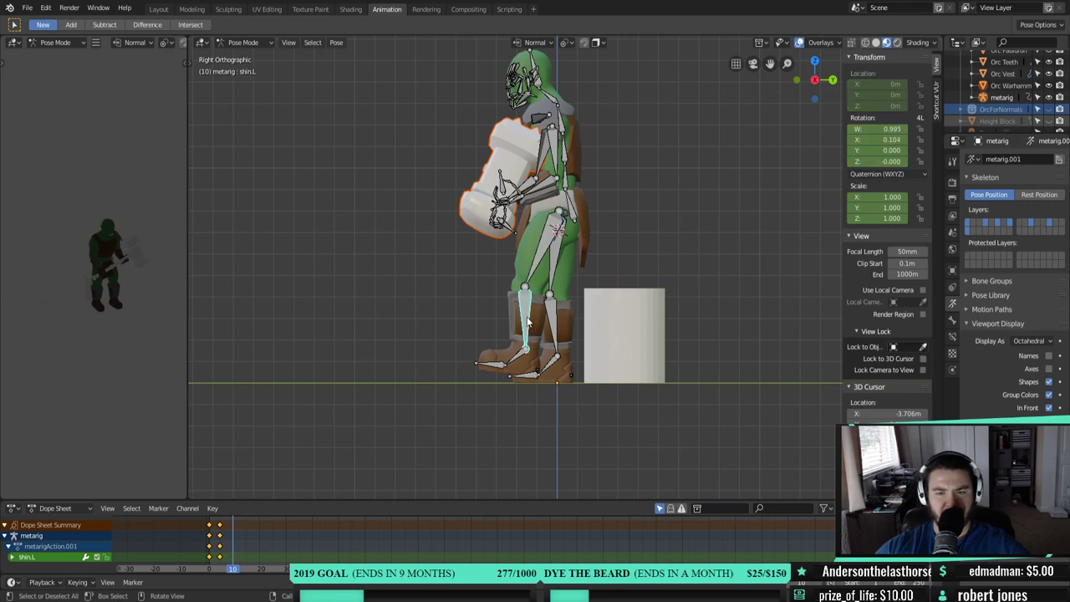
key("r")
left_click(612, 333)
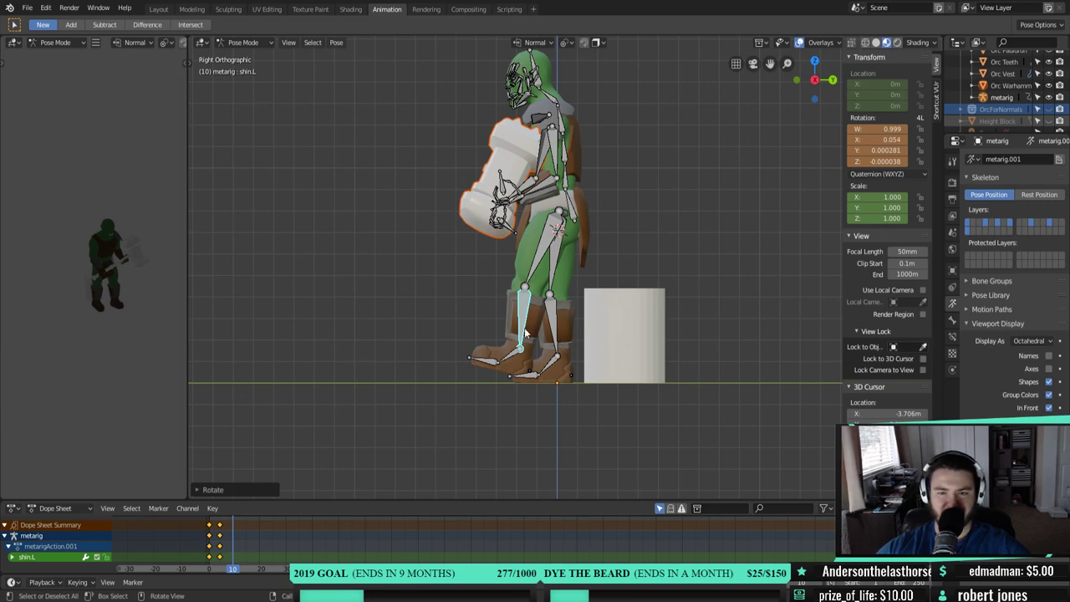
- Select both thigh.L and shin.L and insert a LocRot keyframe for the forward step at frame 10
left_click(559, 281)
middle_click_drag(559, 281, 629, 309)
key("KP_3")
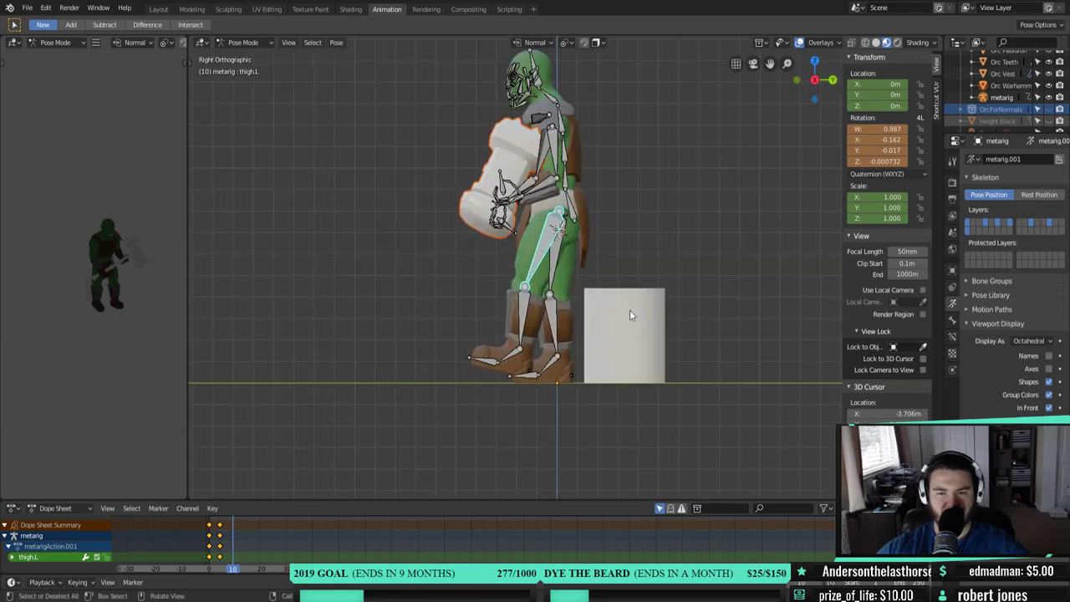
scroll(630, 309, "up", 1)
middle_click_drag(501, 396, 506, 377, "shift")
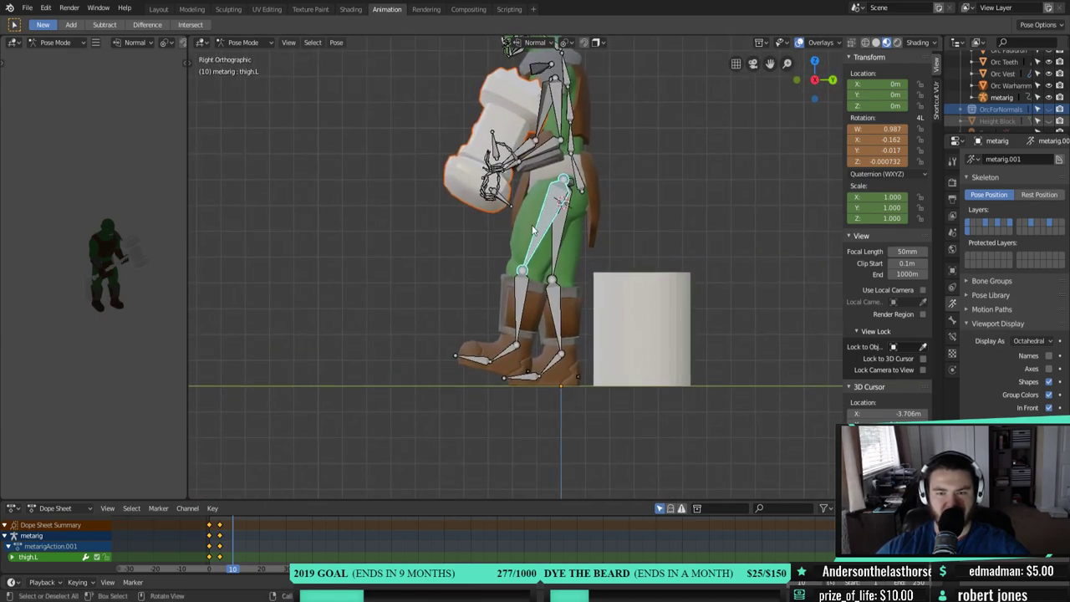
left_click(519, 288)
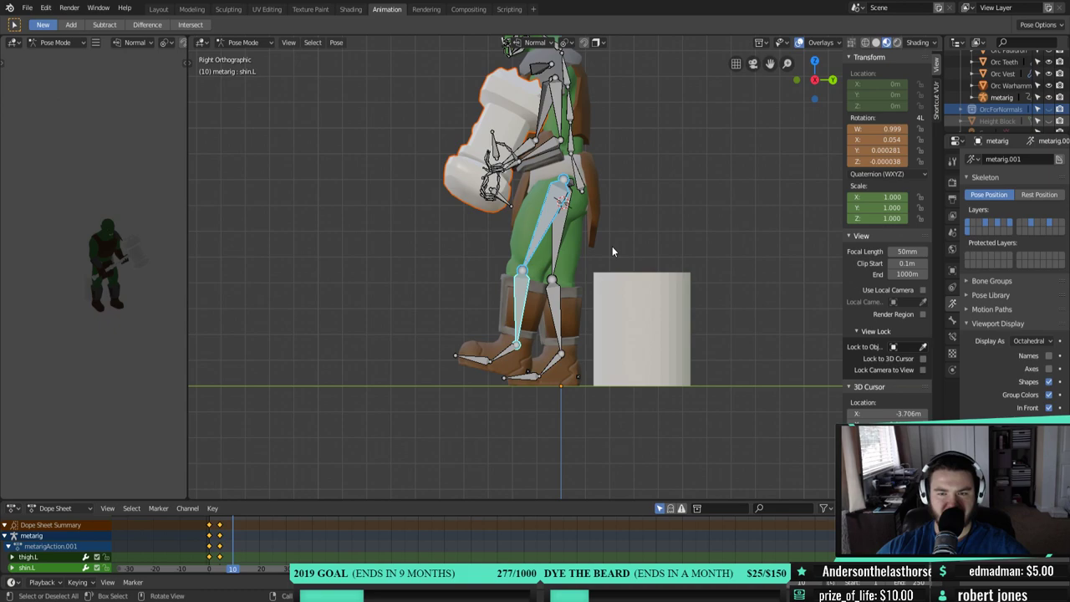
right_click(612, 251)
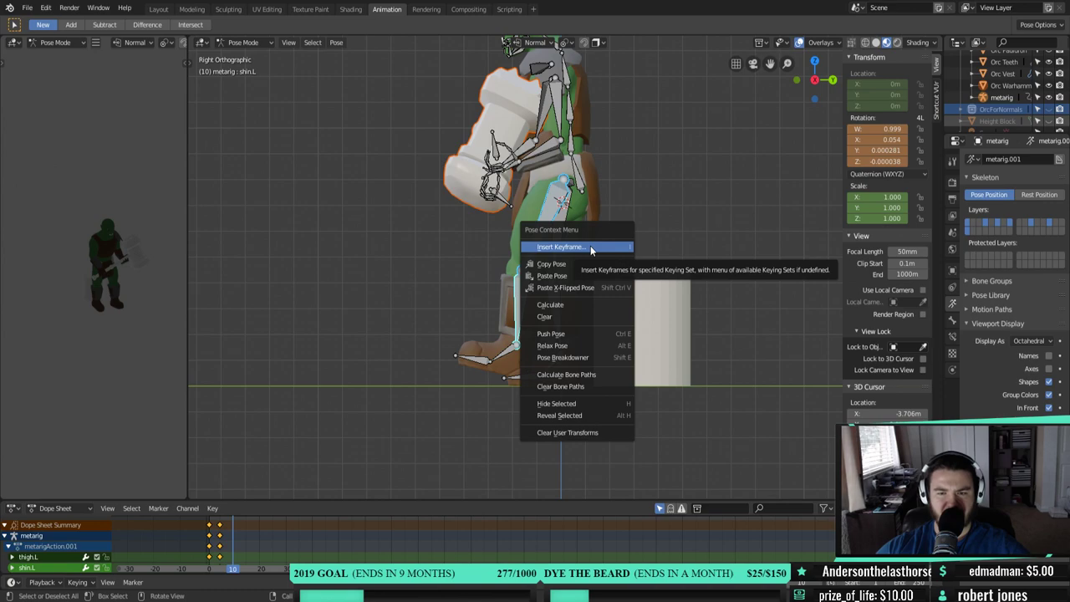
left_click(590, 245)
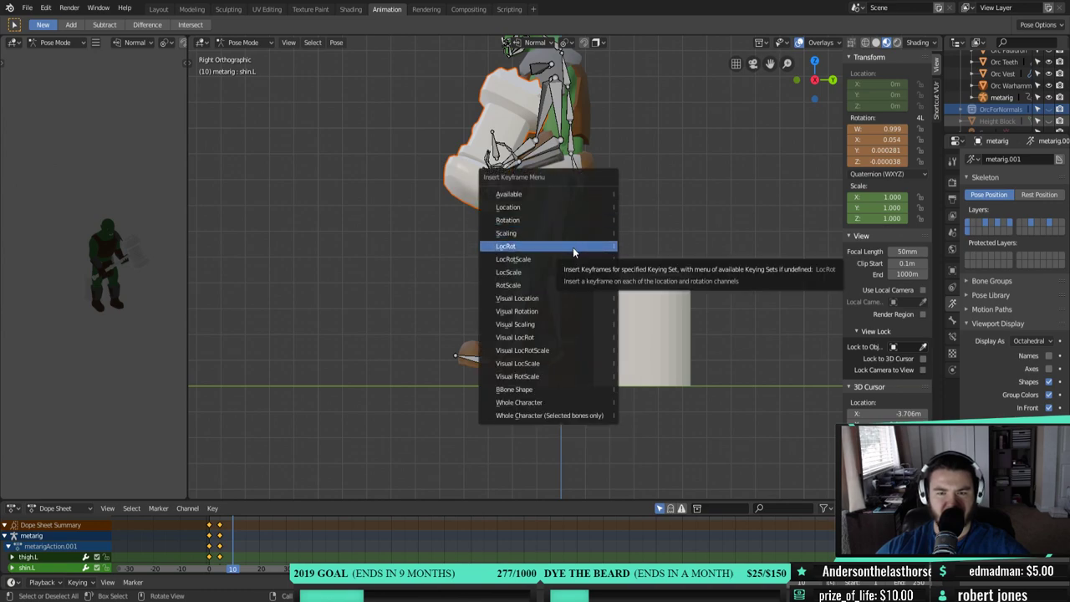
left_click(573, 246)
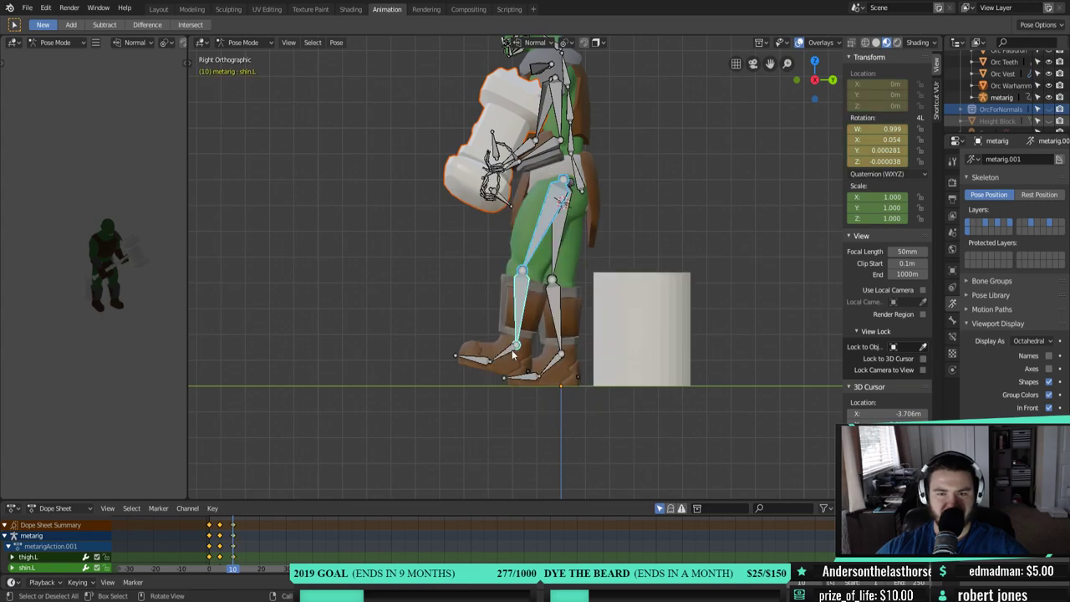
- At frame 20, swing thigh.L back under the body in the right orthographic view to quaternion X about -0.034
mouse_move(234, 571)
left_mouse_down()
mouse_move(215, 571)
mouse_move(249, 571)
left_mouse_up()
mouse_move(249, 520)
left_mouse_down()
mouse_move(259, 525)
mouse_move(247, 527)
left_mouse_up()
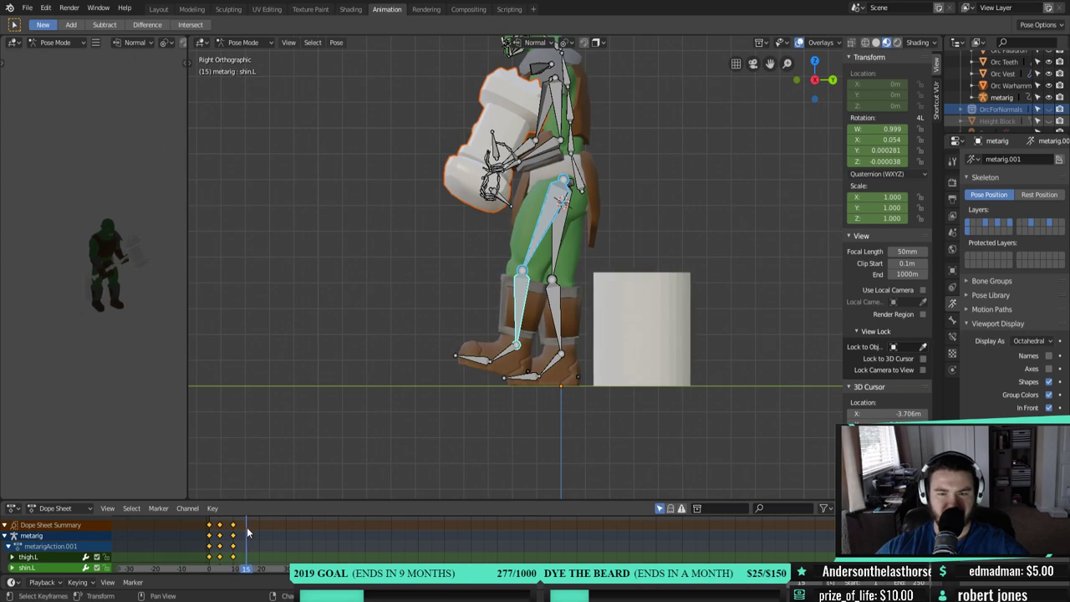
mouse_move(571, 281)
middle_mouse_down()
mouse_move(516, 284)
mouse_move(569, 285)
middle_mouse_up()
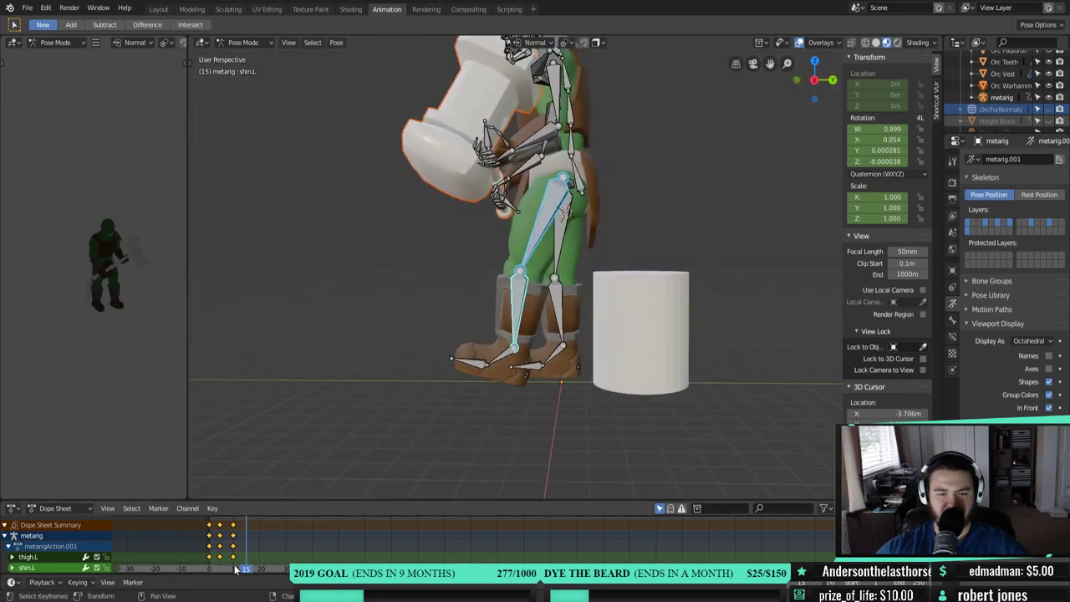
left_click_drag(247, 574, 259, 525)
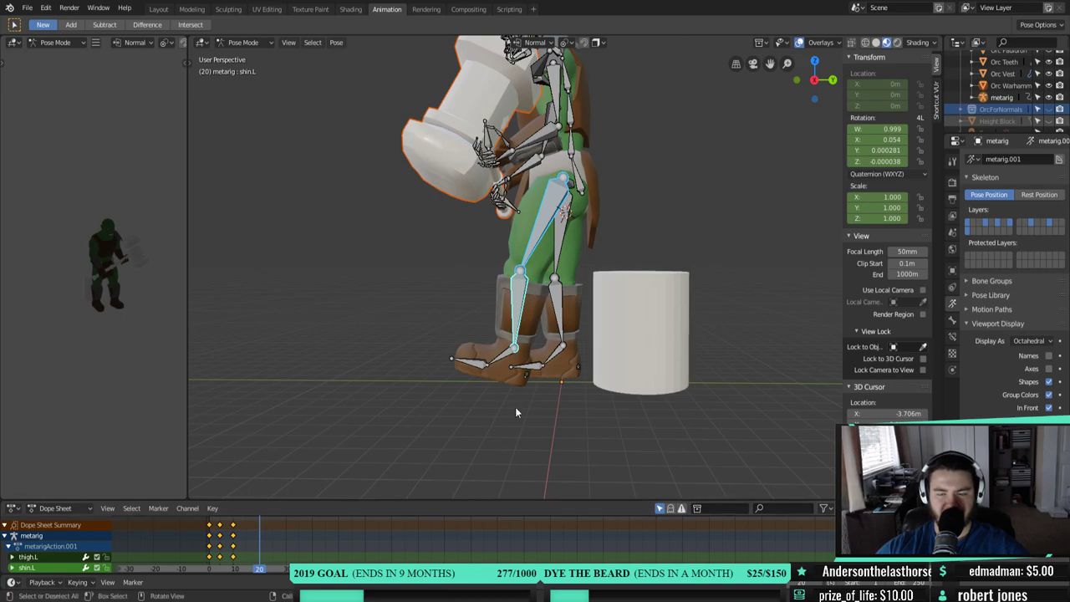
key("KP_3")
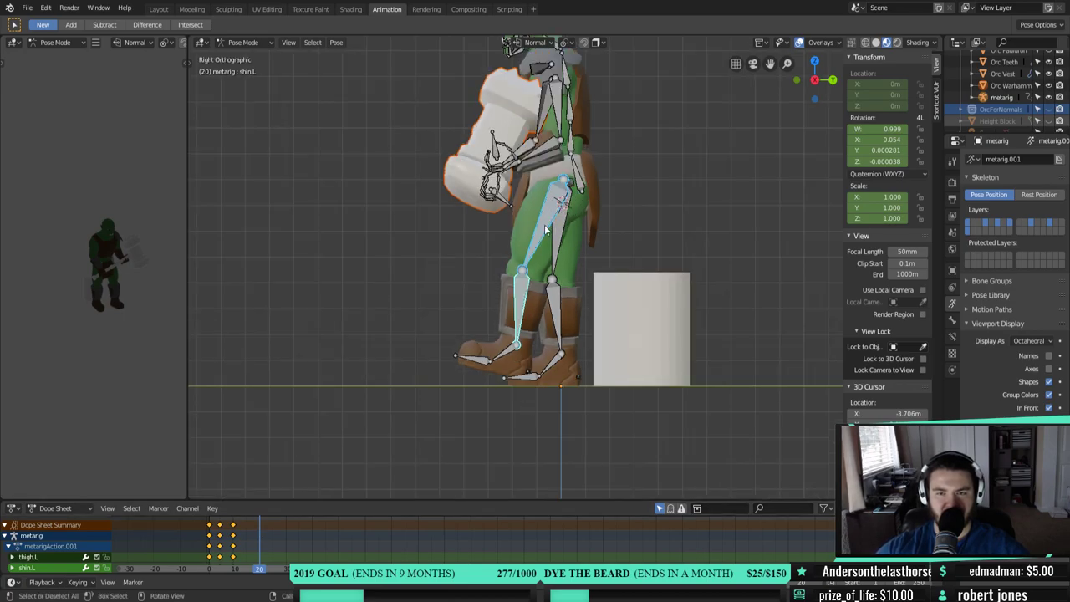
key("r")
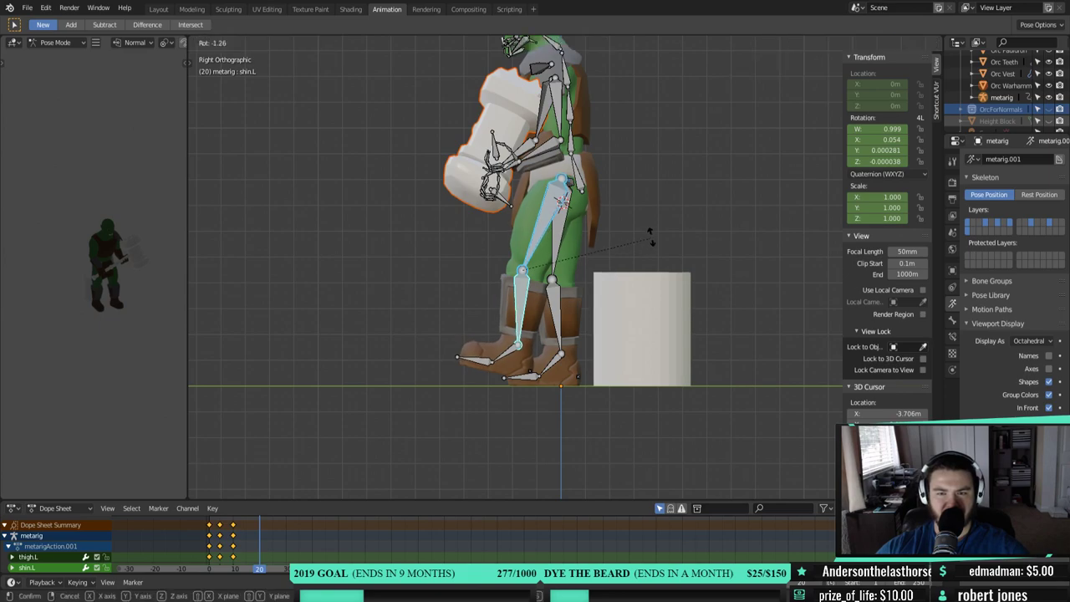
left_click(659, 230)
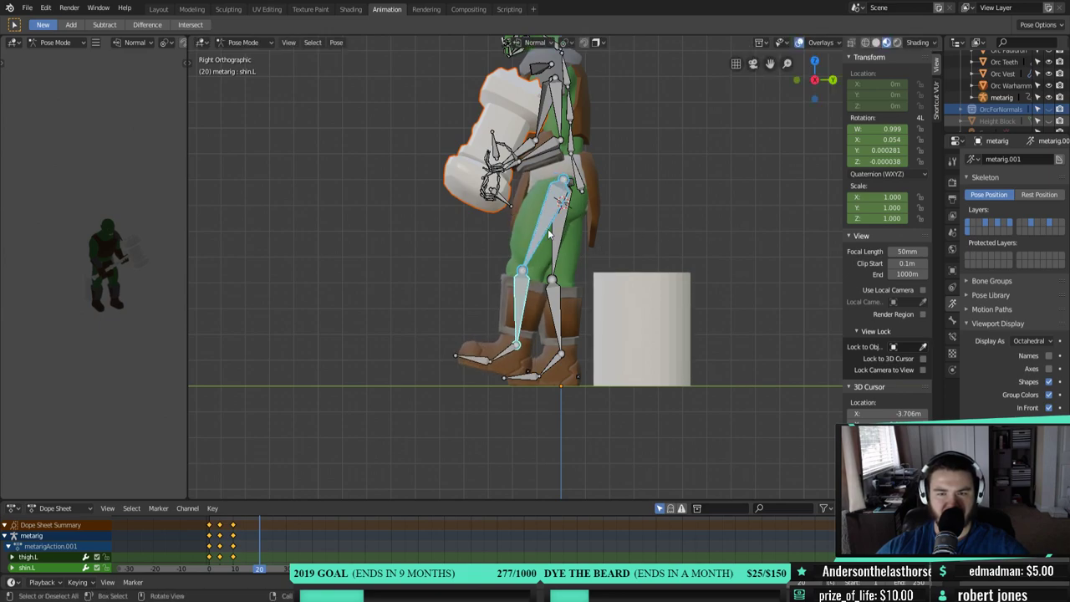
left_click(547, 229)
key("r")
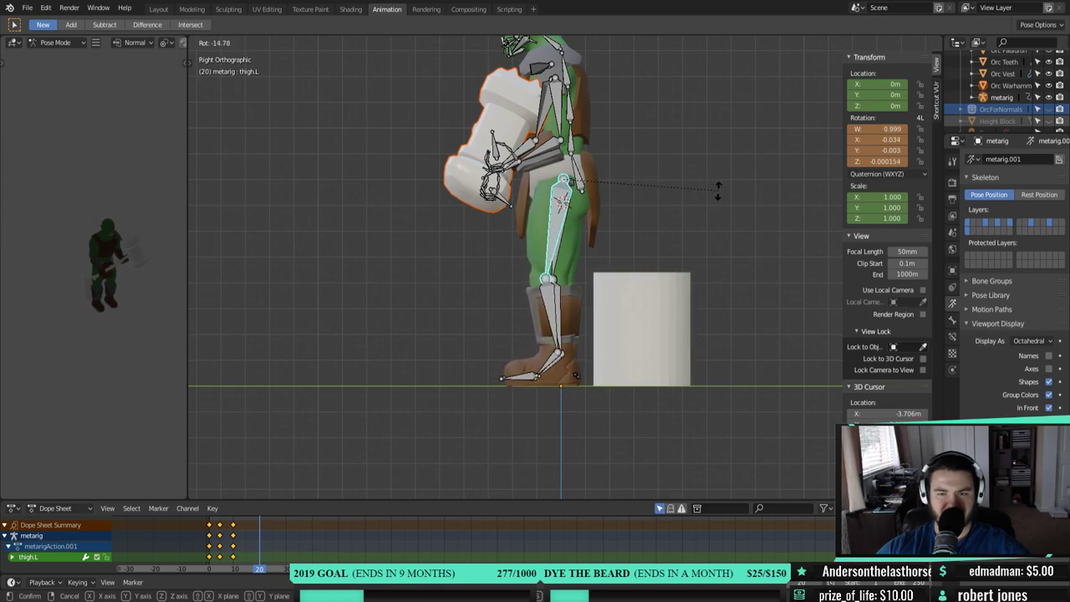
left_click(717, 192)
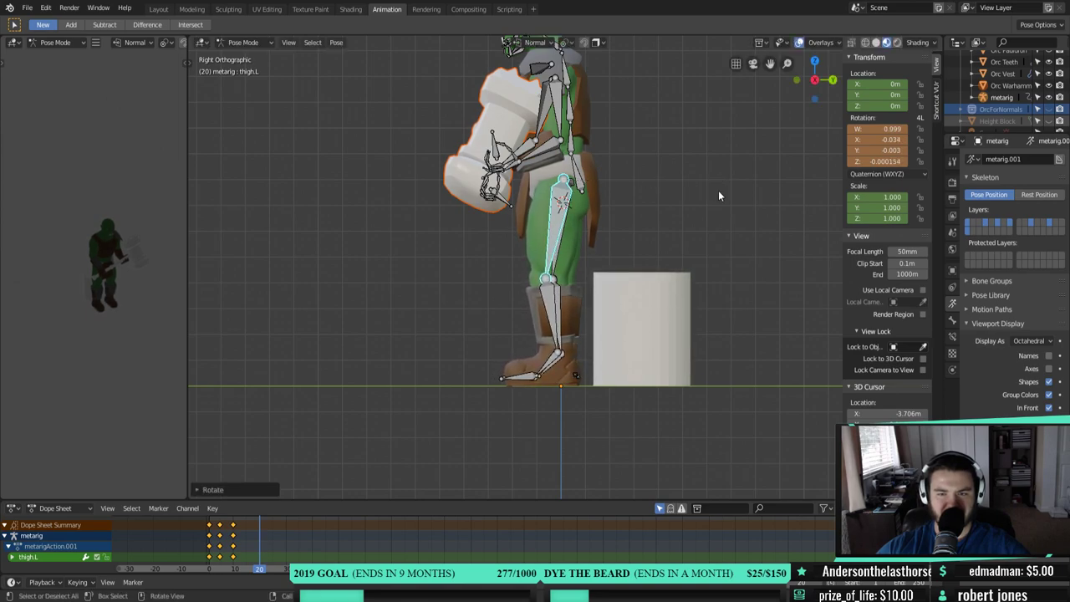
- Rotate shin.L slightly forward at frame 20 to quaternion X about 0.037
left_click(562, 326)
key("r")
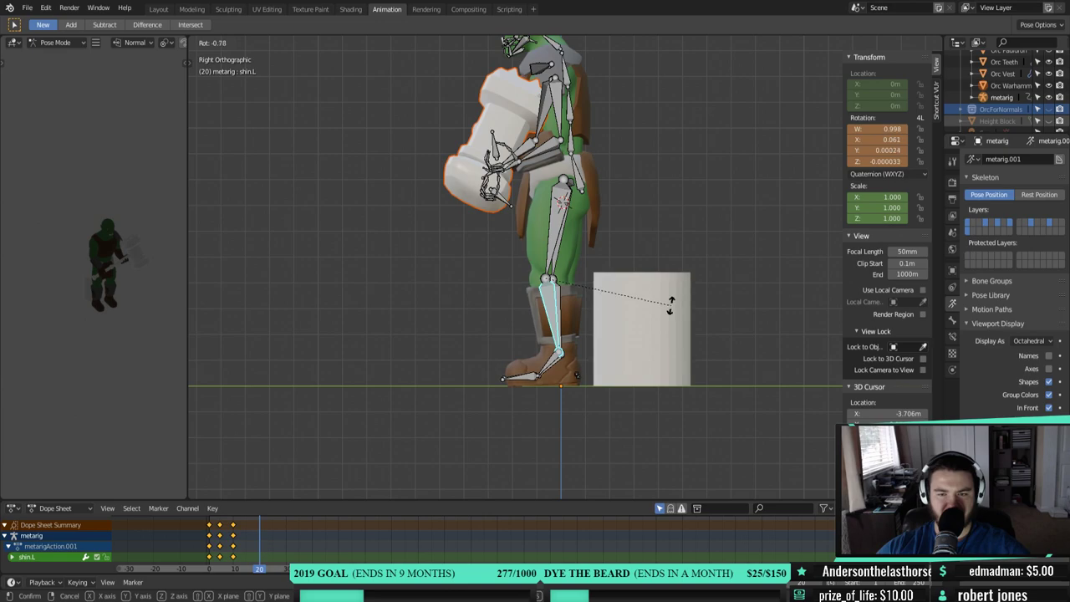
left_click(658, 311)
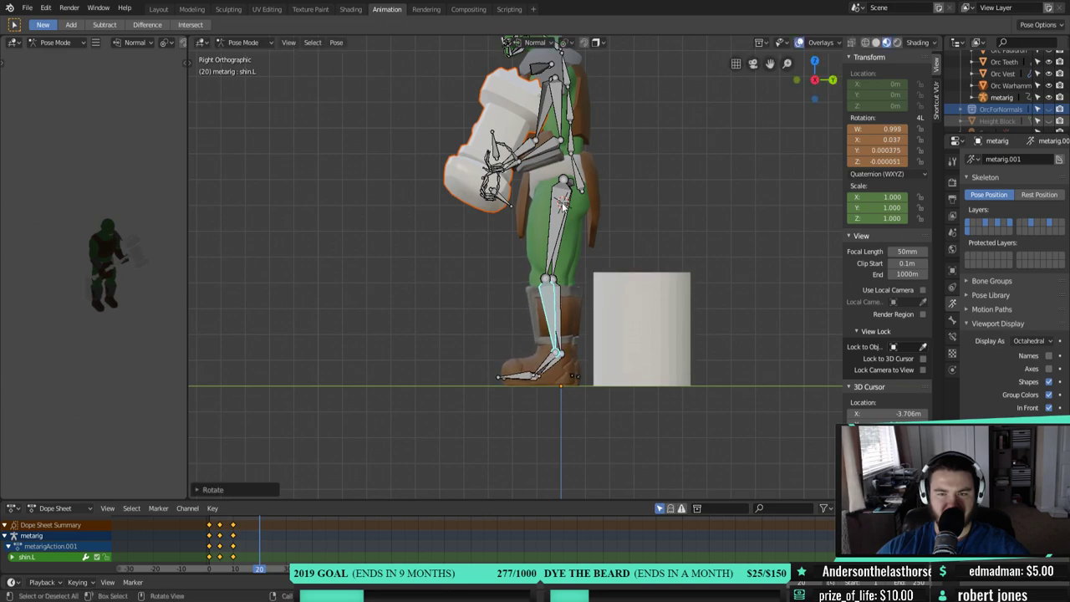
- Fine-tune thigh.L to quaternion X about -0.020 and insert a LocRot keyframe for it at frame 20
key("bracketleft")
key("r")
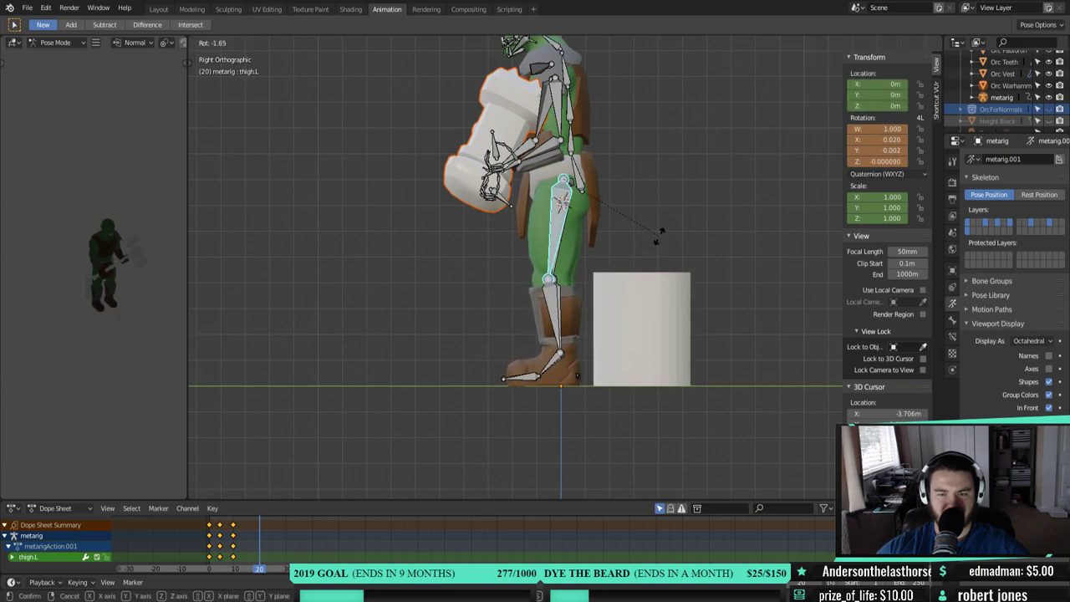
left_click(659, 239)
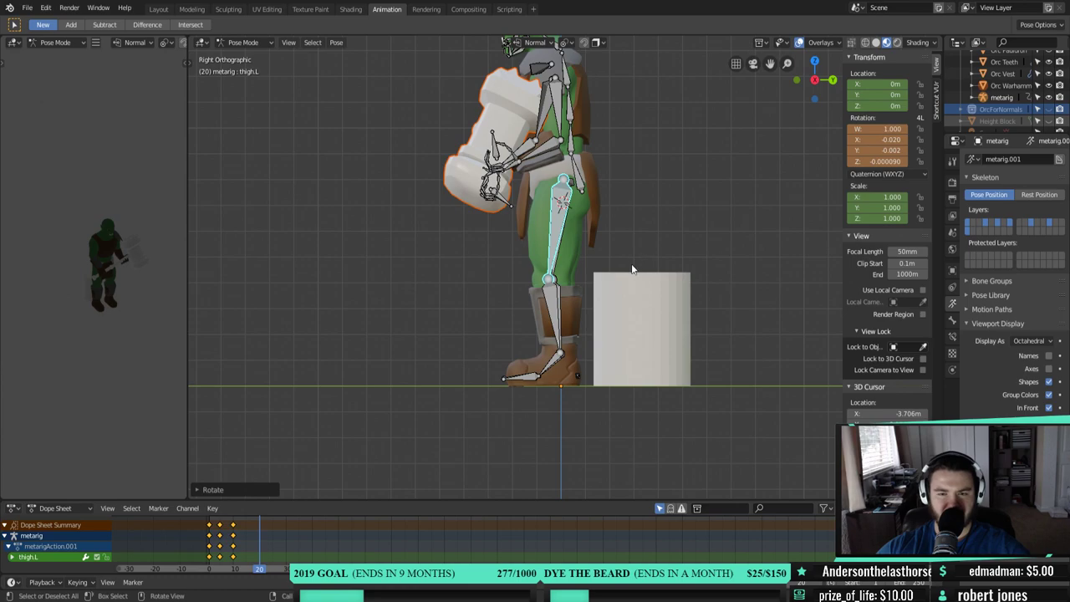
right_click(557, 241)
left_click(539, 232)
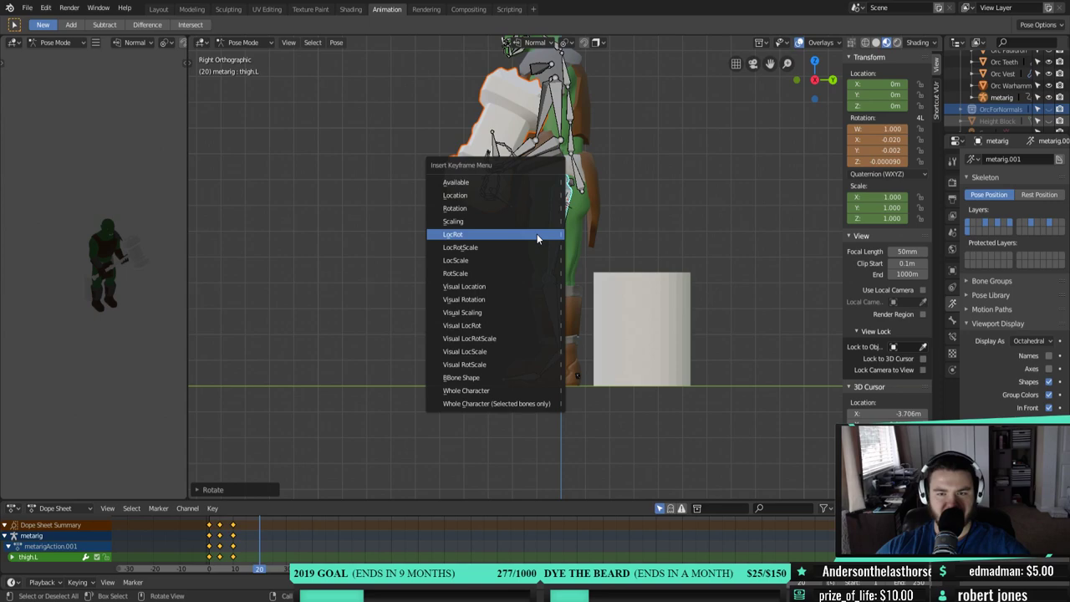
left_click(489, 235)
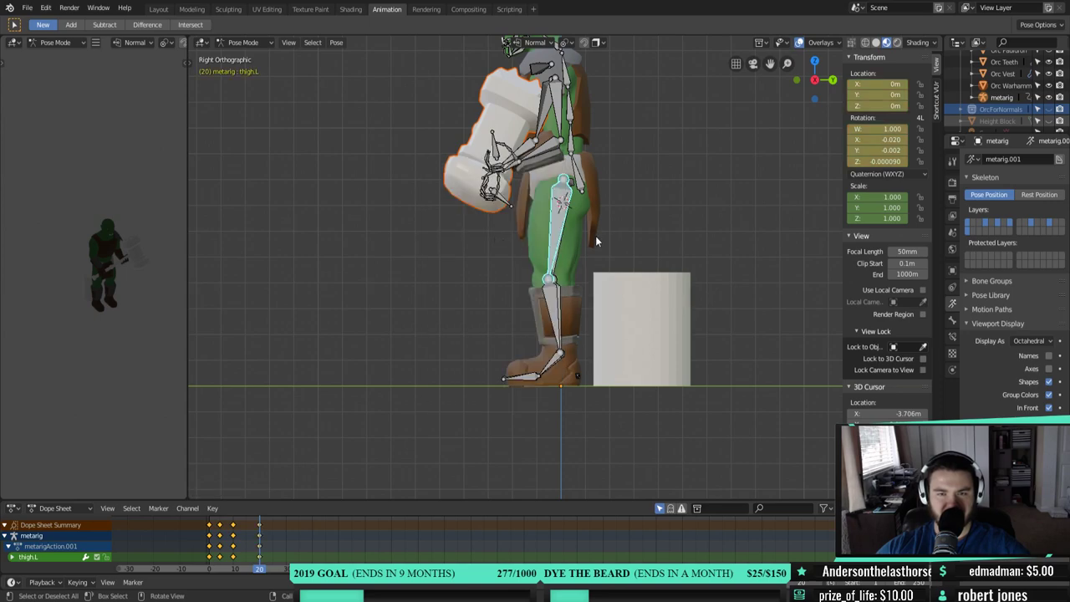
- At frame 30, swing thigh.L backward to quaternion X about 0.157 and bend shin.L back to X about 0.170
left_click_drag(261, 571, 285, 523)
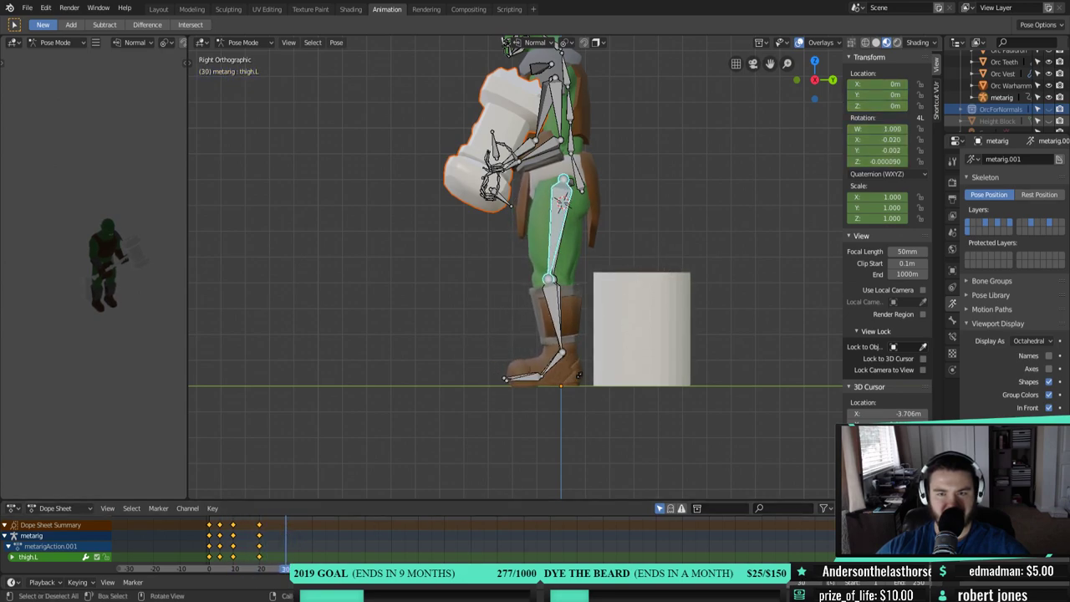
key("r")
left_click(688, 217)
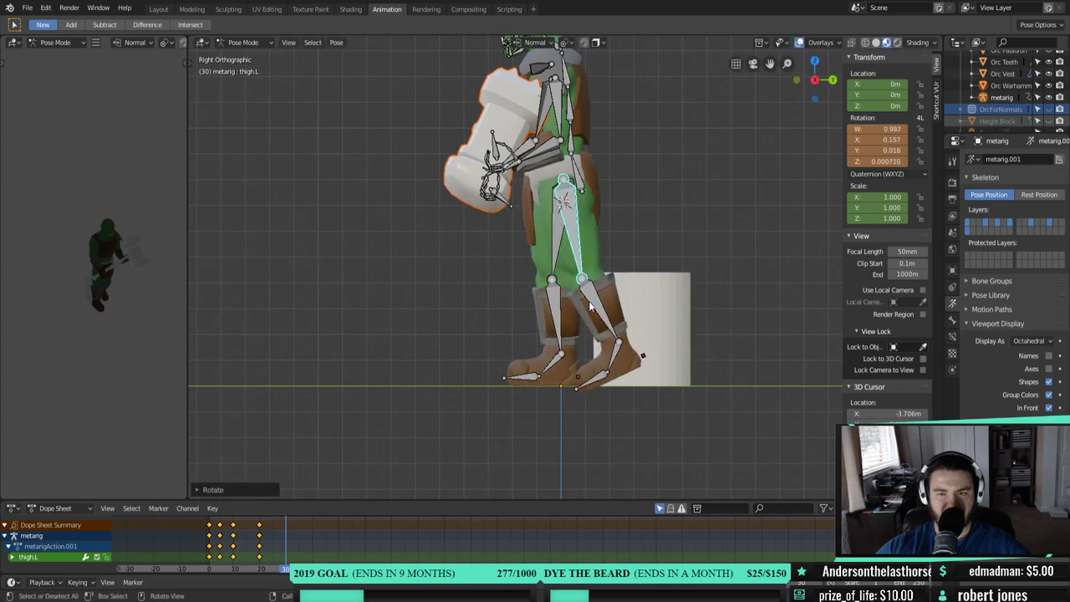
left_click(590, 305)
key("r")
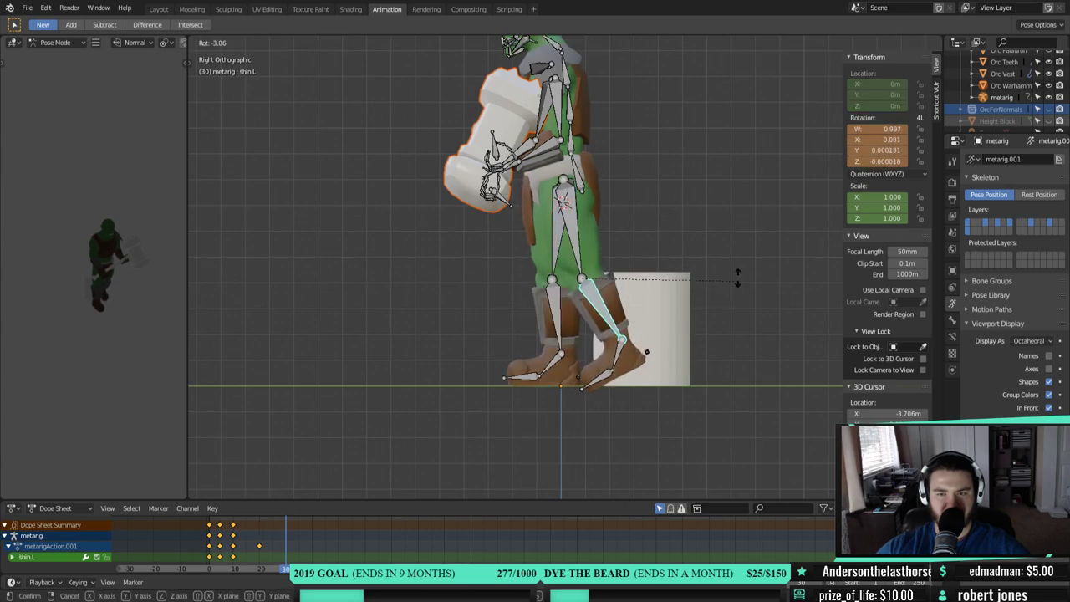
left_click(643, 358)
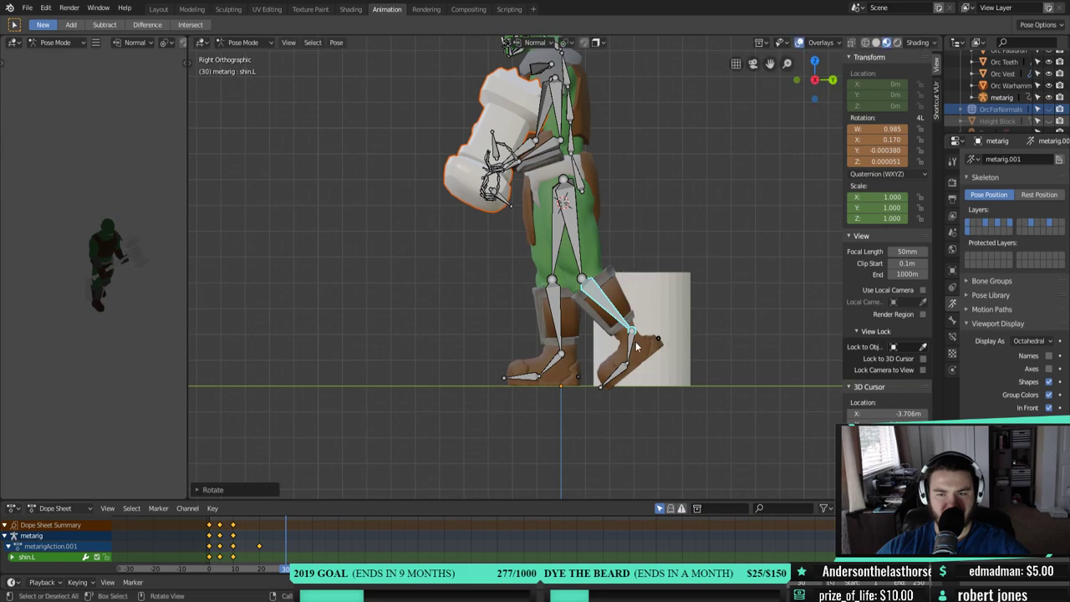
- Rotate the left foot bone, foot.L, to quaternion X about -0.127 to angle the trailing foot at frame 30
left_click(633, 347)
key("r")
left_click(682, 332)
left_click(670, 317)
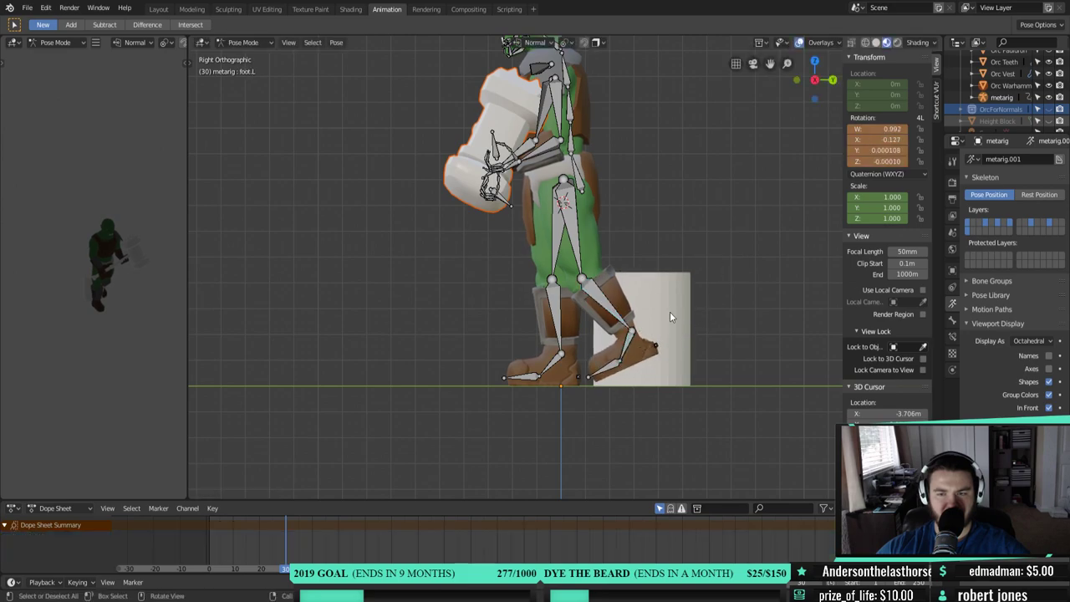
- Delete the white cylinder standing behind the orc from the Layout workspace and return to the Animation workspace
key("Tab")
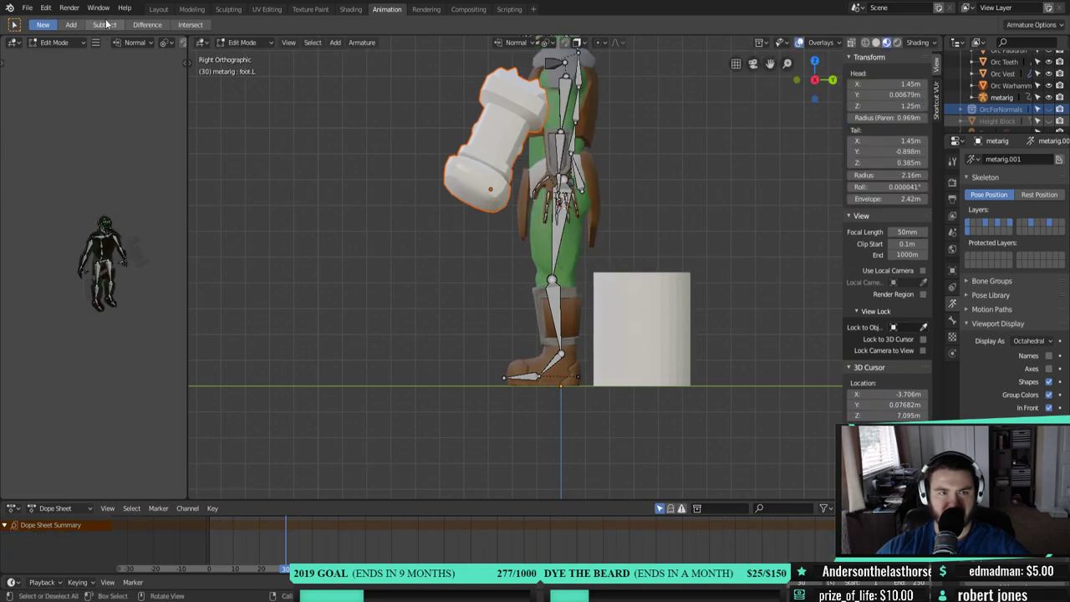
left_click(159, 9)
middle_click_drag(606, 304, 611, 410)
left_click(611, 410)
key("x")
left_click(654, 361)
left_click(388, 9)
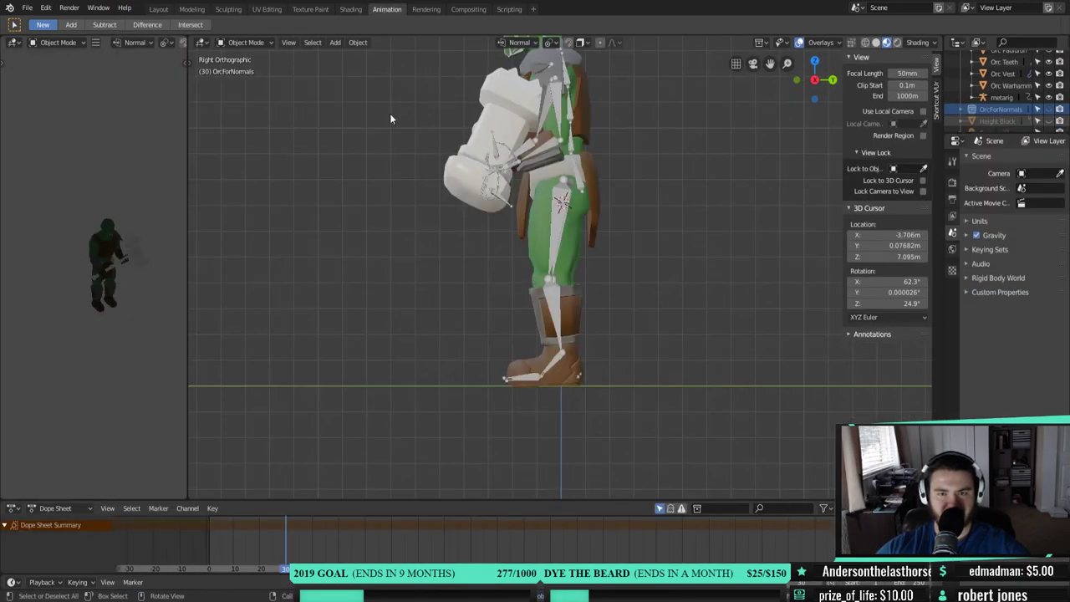
- Select the orc's metarig armature and switch it to Pose Mode
left_click(555, 251)
left_click(251, 42)
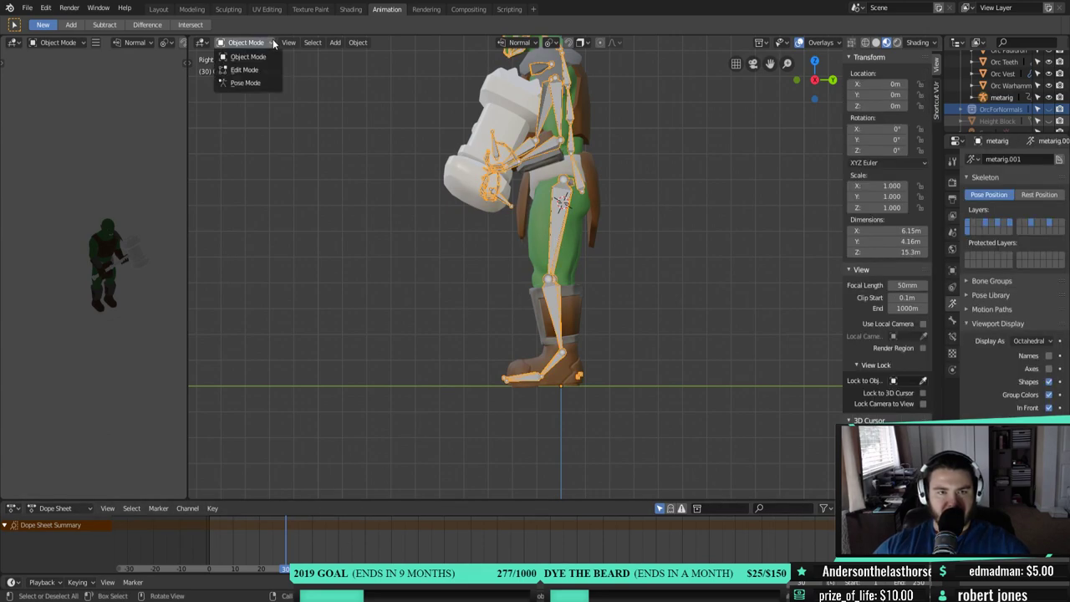
left_click(259, 86)
key("a")
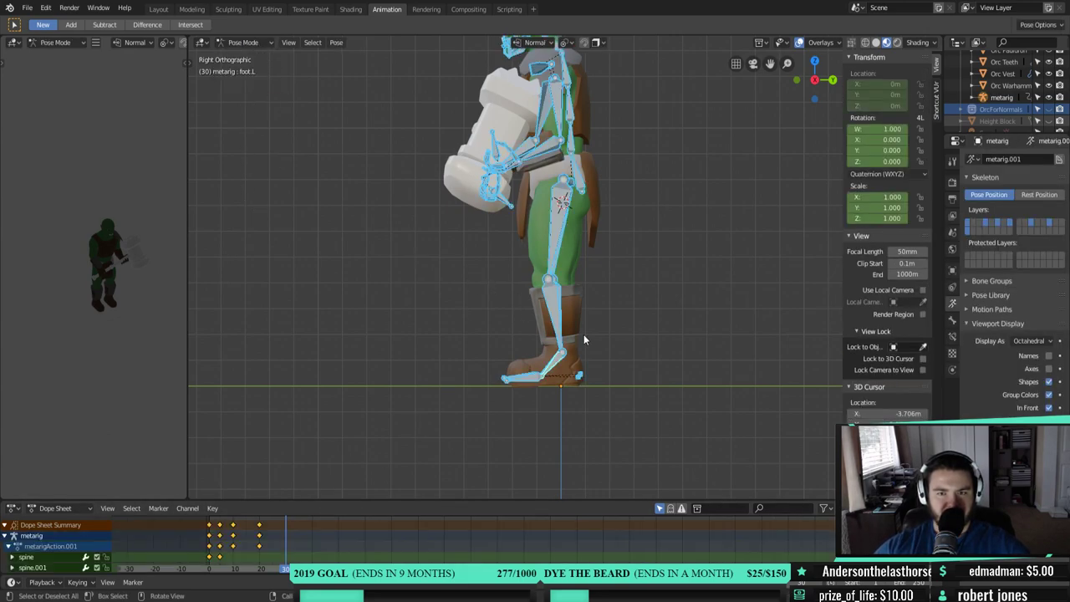
- Swing thigh.L backward at frame 30 to quaternion X about 0.174
middle_click_drag(537, 208, 491, 173, "shift")
left_click(508, 183)
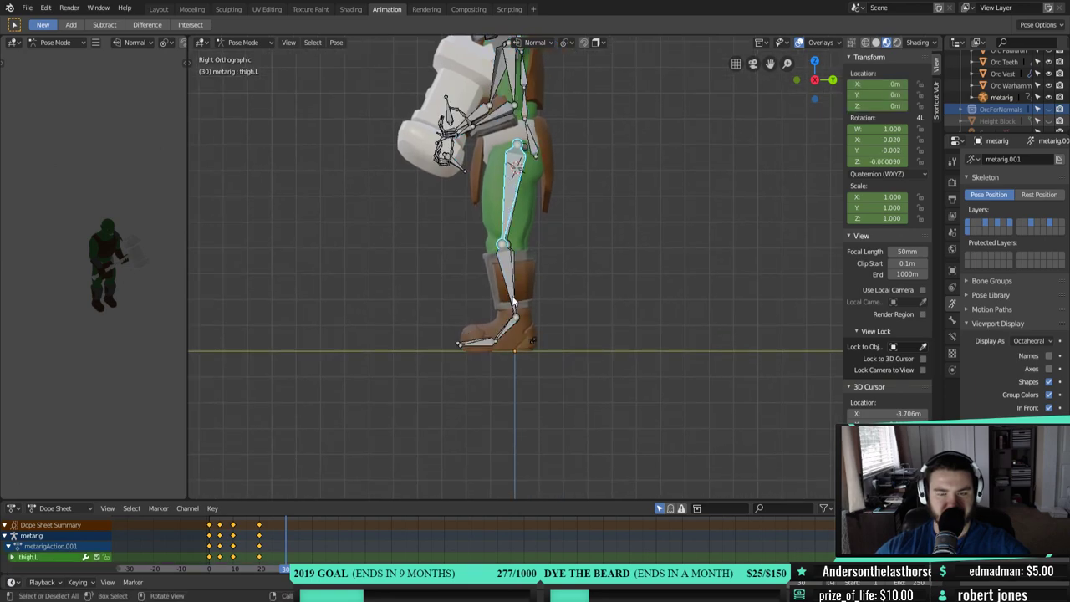
scroll(508, 182, "up", 4)
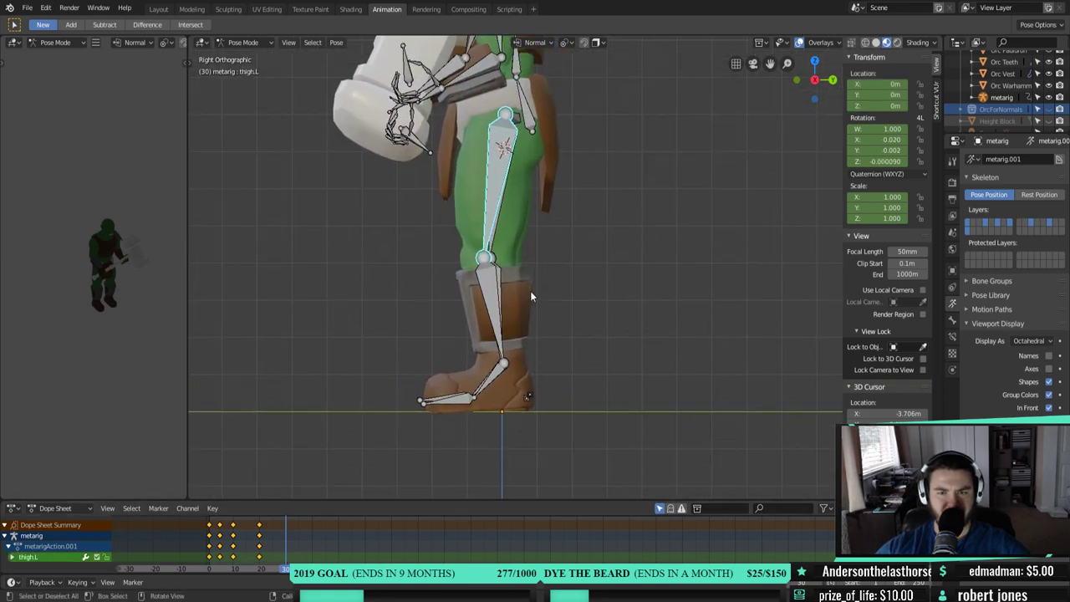
scroll(529, 290, "down", 1)
key("r")
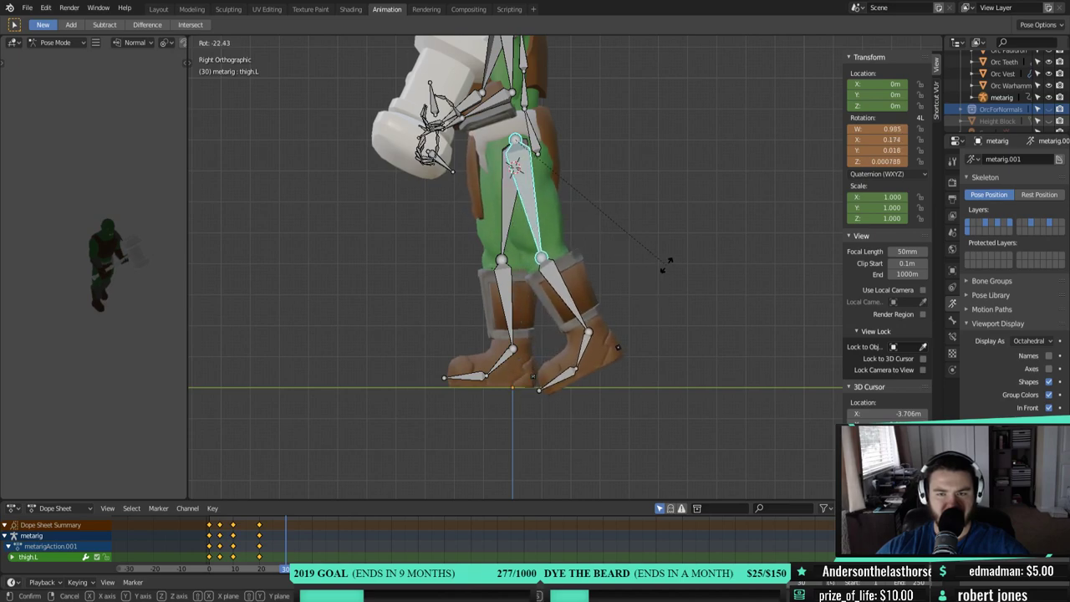
left_click(666, 262)
- Angle foot.L on the trailing leg and rotate toe.L to quaternion X about 0.128
left_click(575, 306)
left_click(587, 341)
key("r")
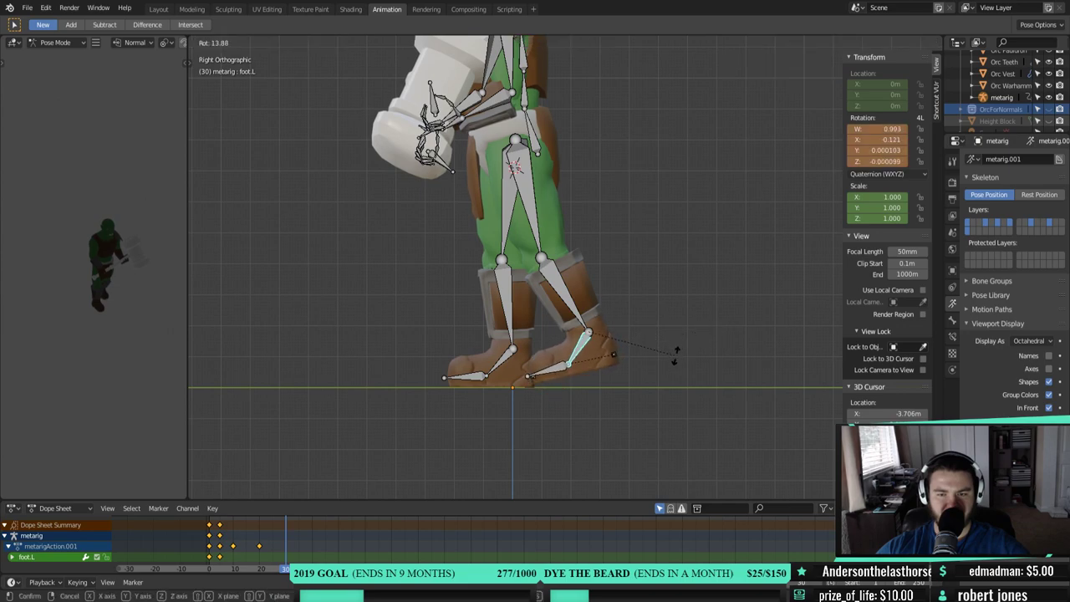
left_click(677, 354)
left_click(564, 371)
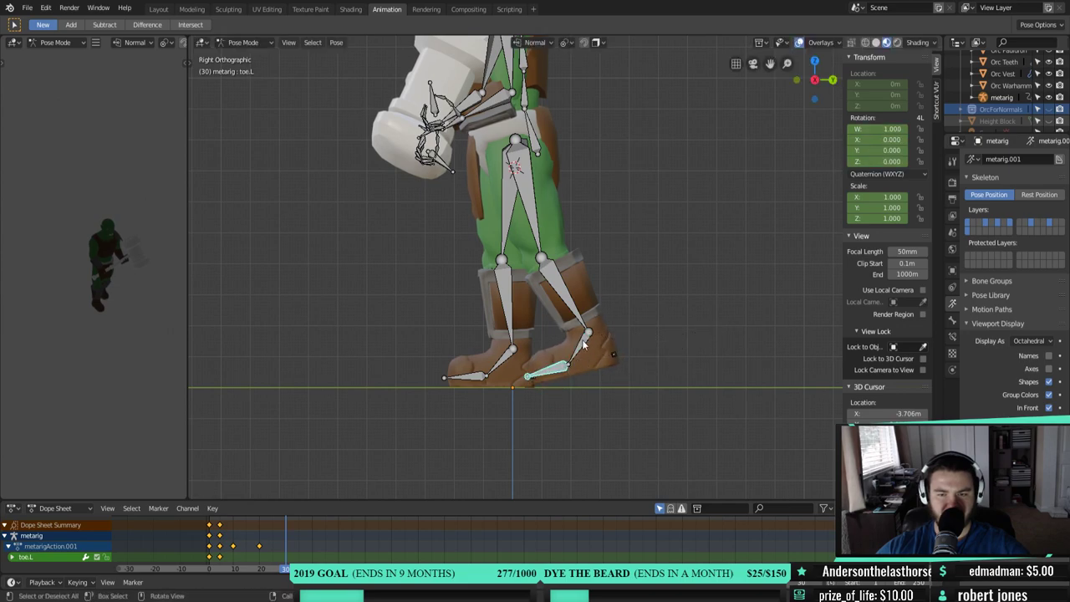
left_click(584, 342)
key("r")
left_click(654, 326)
left_click(565, 373)
key("r")
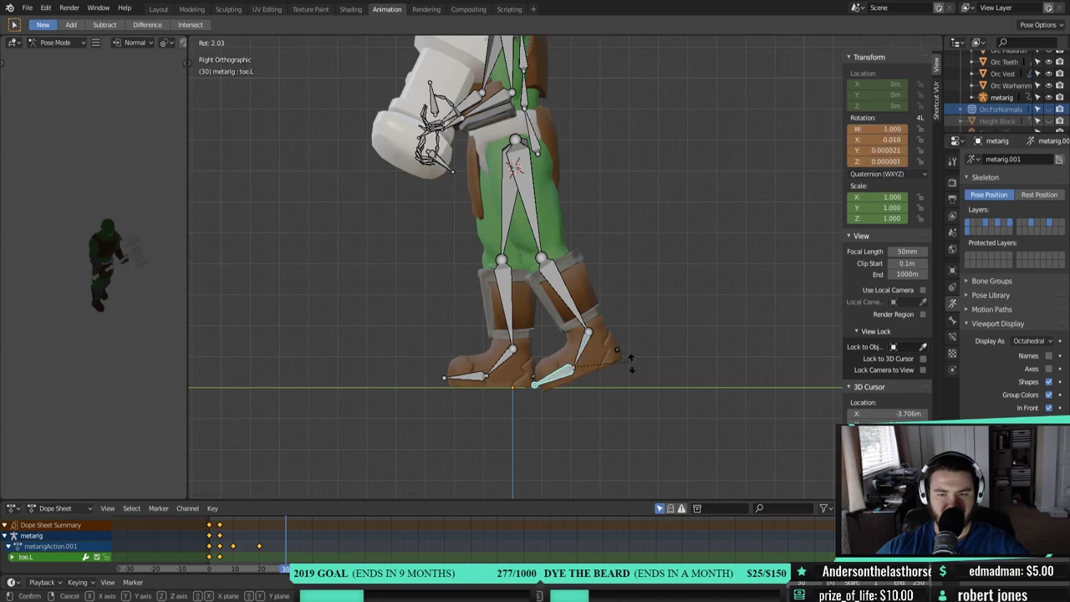
left_click(610, 378)
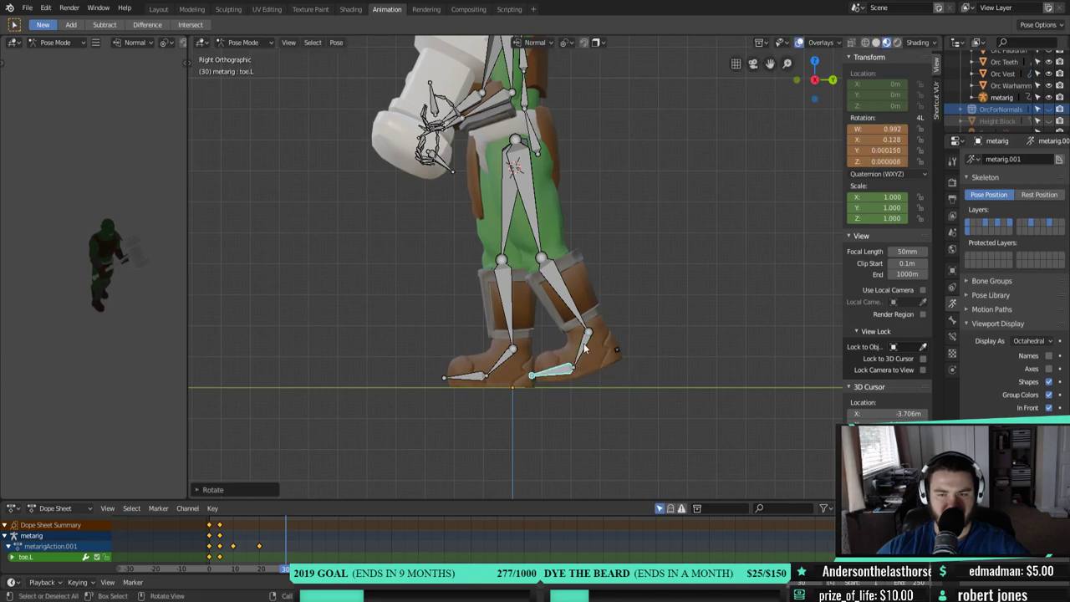
- Readjust foot.L, rotate toe.L to quaternion X about 0.162, and bend shin.L to X about 0.096
left_click(585, 348)
key("r")
left_click(595, 352)
left_click(581, 380)
key("r")
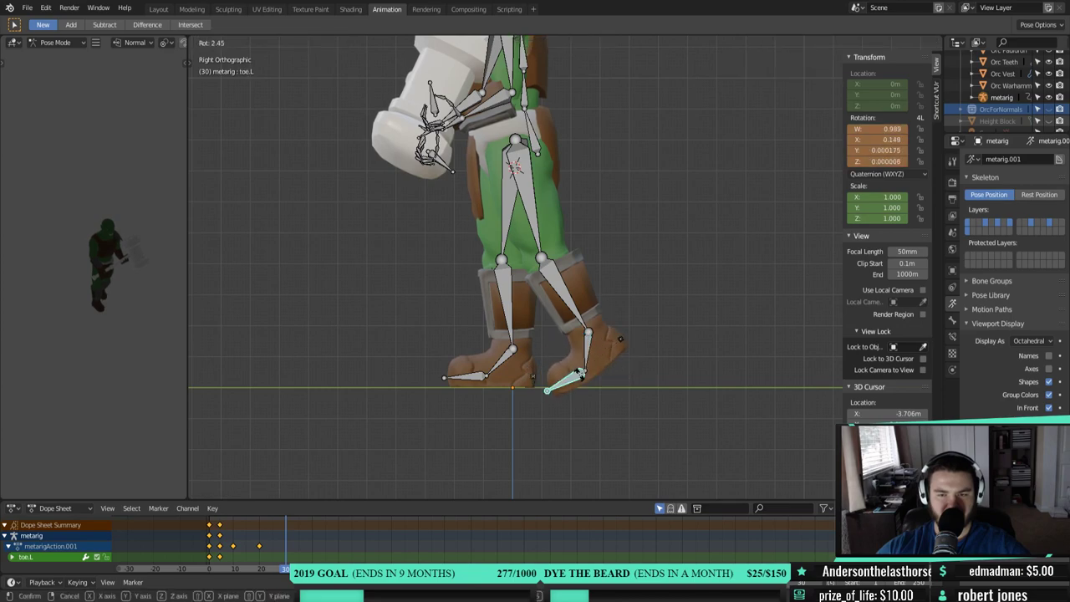
left_click(577, 374)
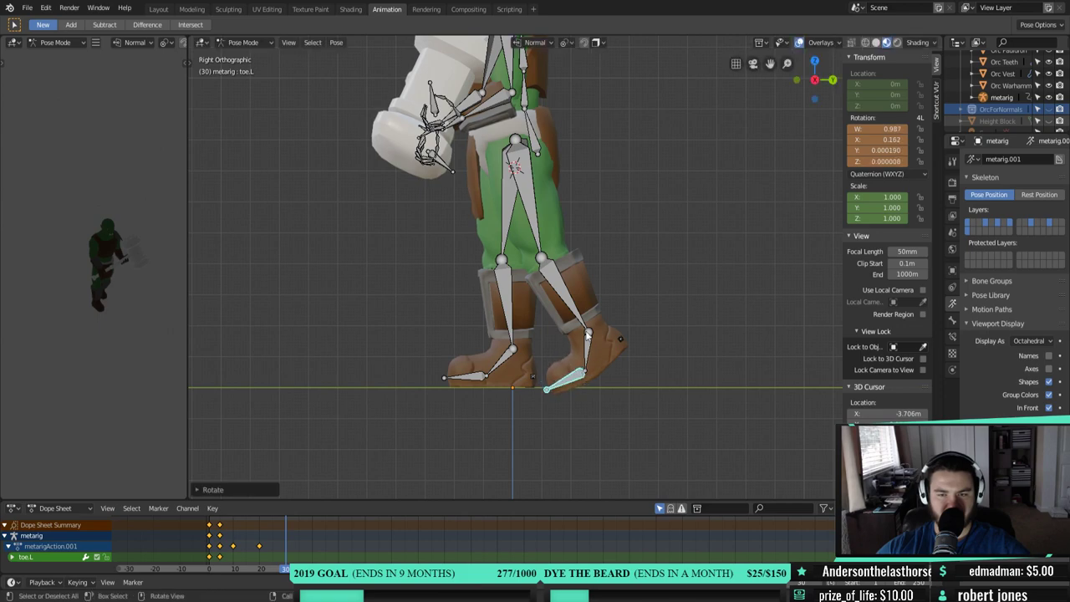
left_click(554, 272)
key("r")
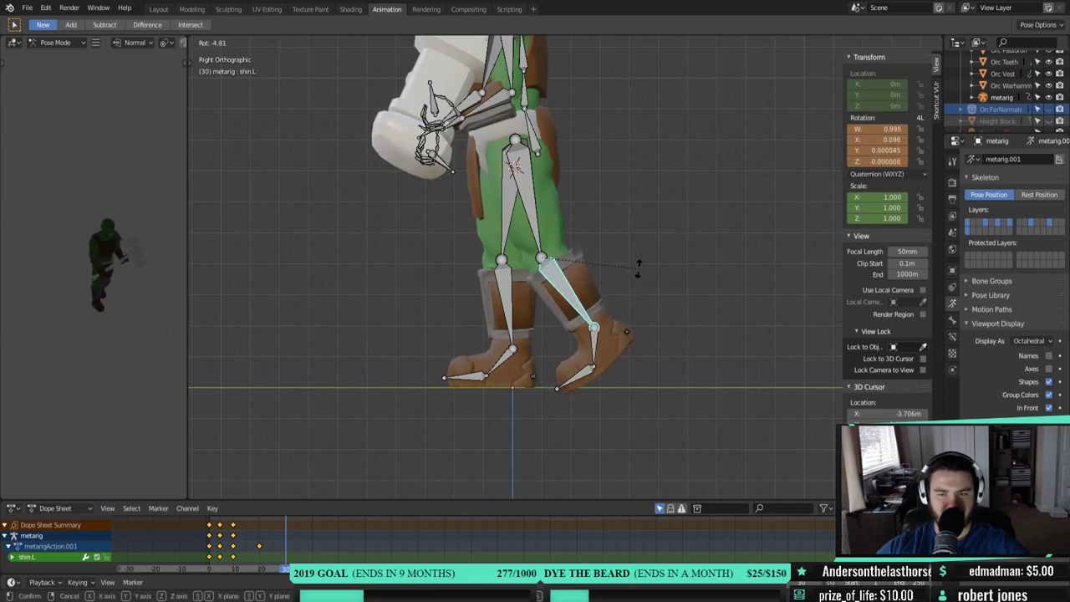
left_click(638, 266)
- Scrub the timeline to frame 33 and return to frame 30
mouse_move(286, 572)
right_mouse_down()
mouse_move(233, 574)
mouse_move(294, 574)
right_mouse_up()
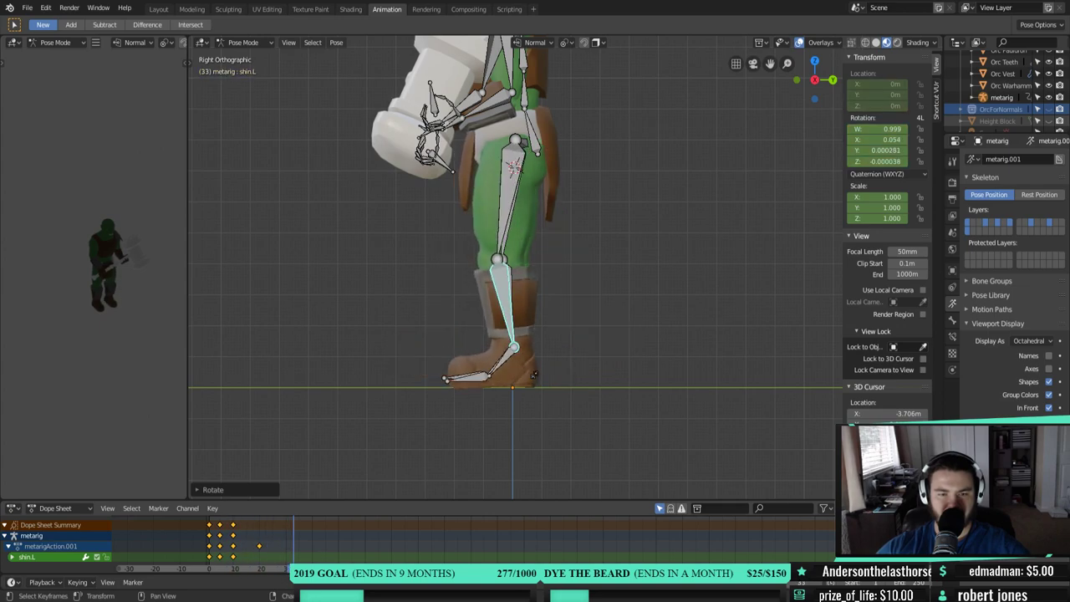
scroll(443, 426, "down", 3)
scroll(443, 428, "up", 3)
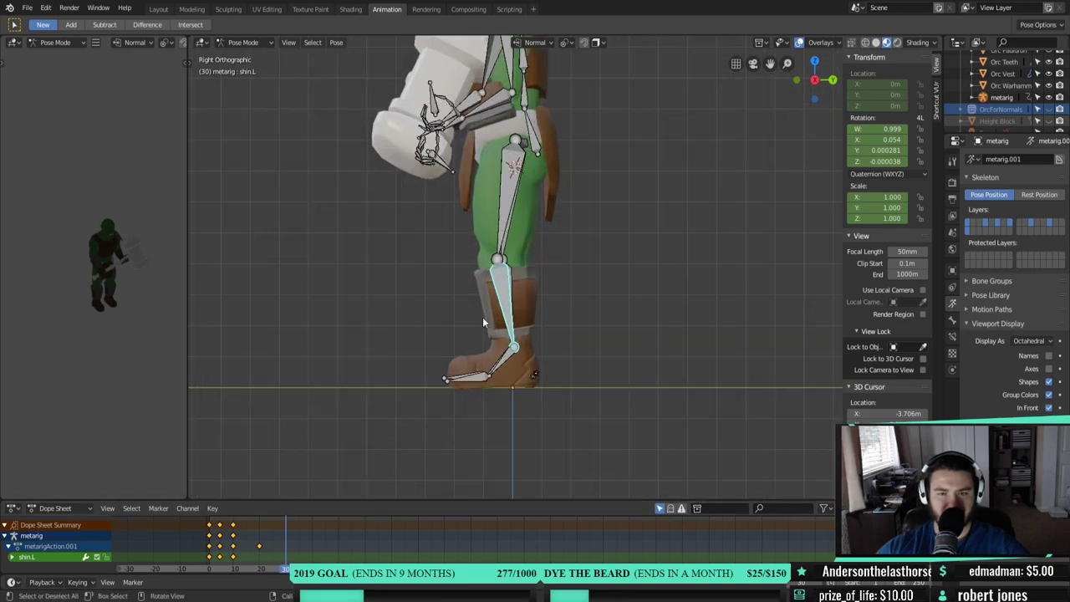
- Swing thigh.L backward at frame 30 and bend shin.L back to quaternion X about 0.148
left_click(508, 227)
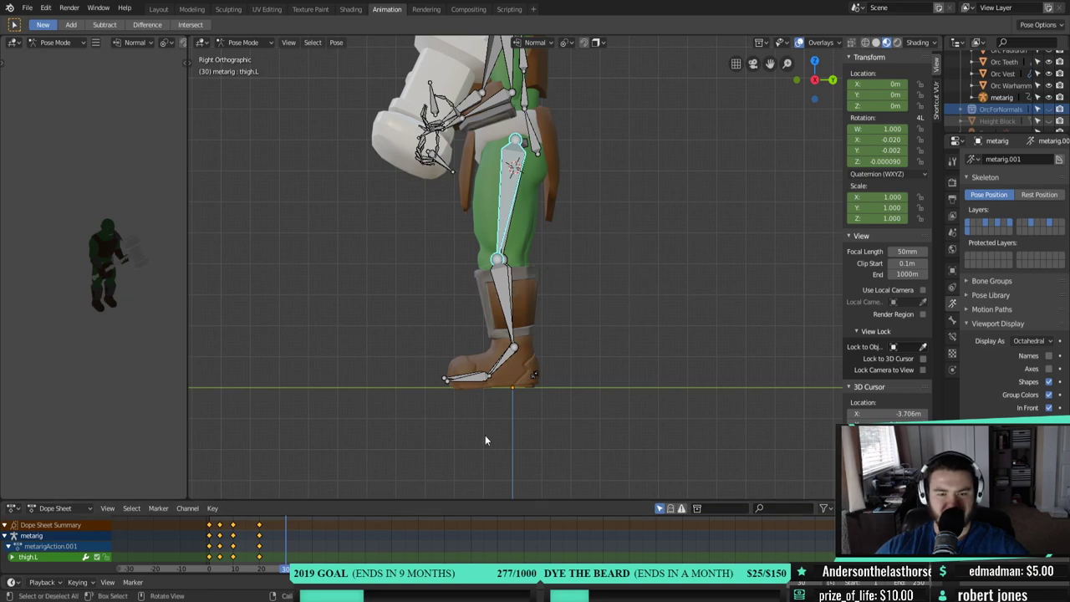
key("r")
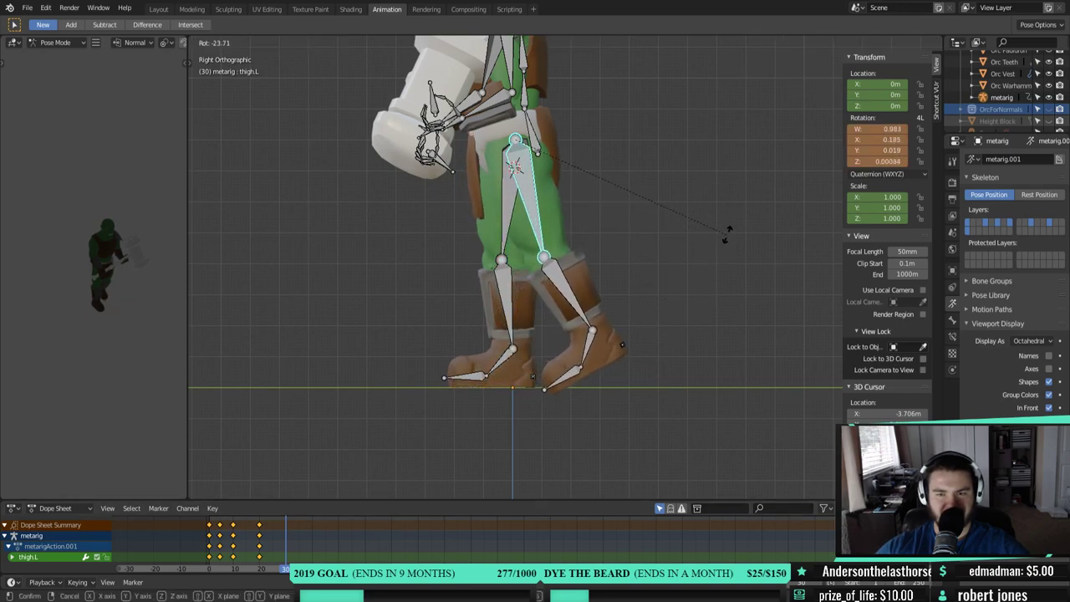
left_click(730, 228)
left_click(575, 298)
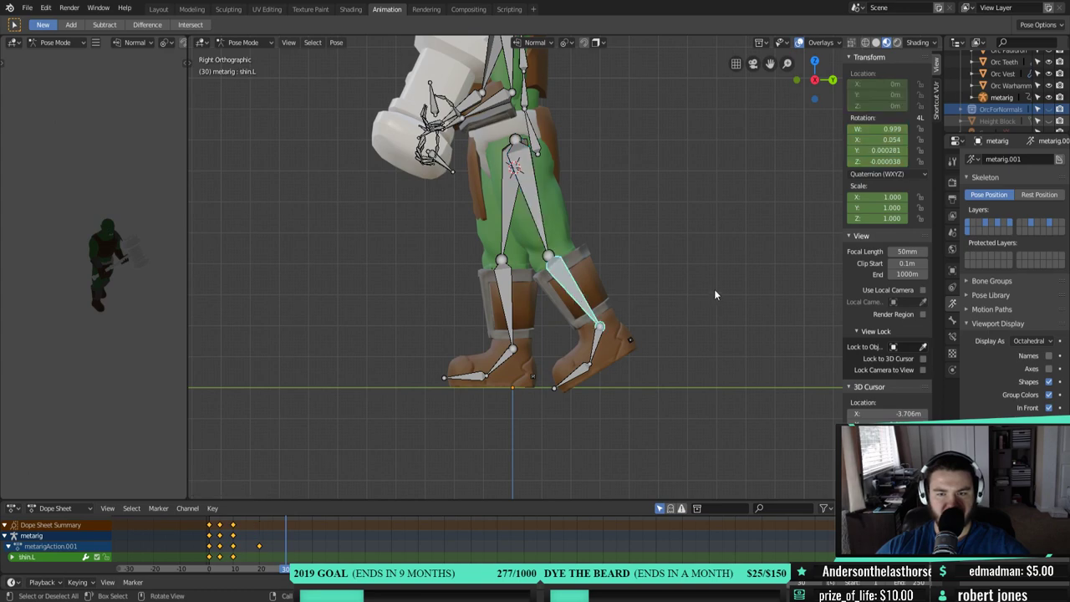
key("r")
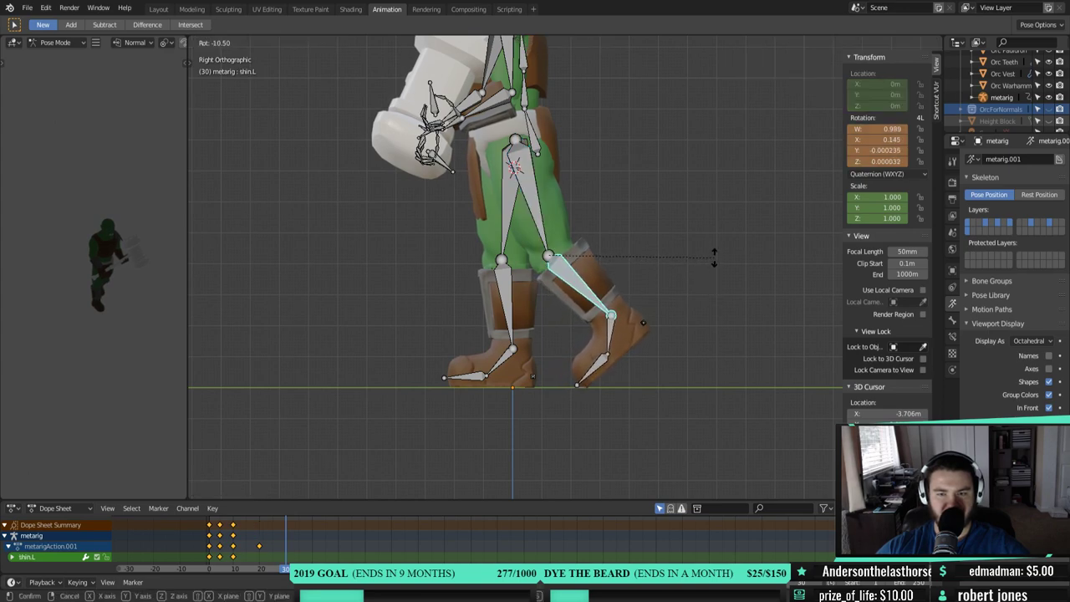
left_click(713, 258)
- Rotate the trailing foot's toe.L to quaternion X about 0.074 and foot.L to X about 0.049
left_click(599, 367)
key("r")
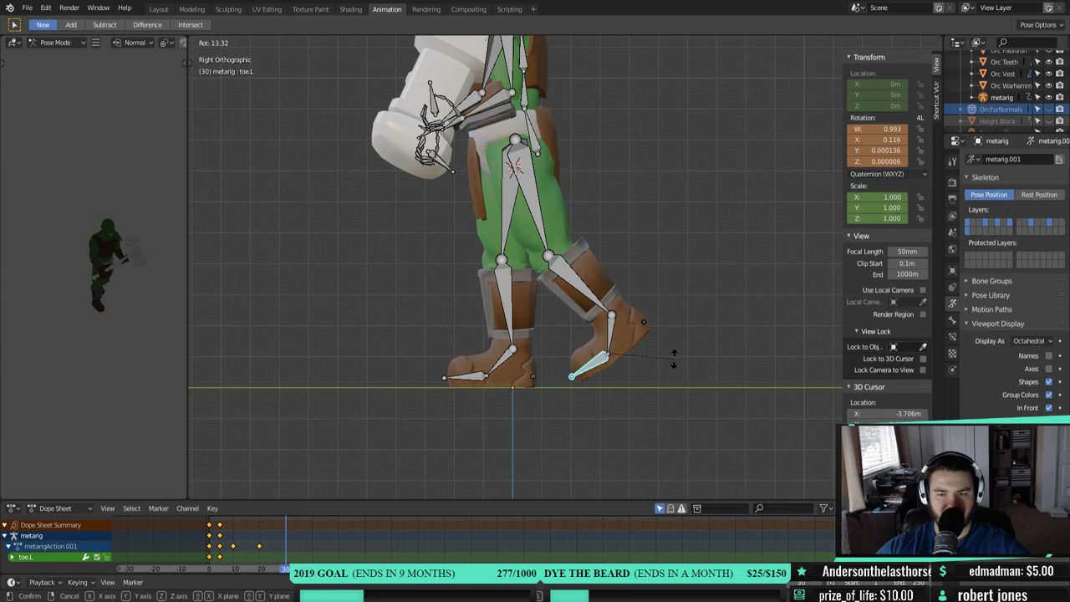
left_click(677, 353)
left_click(613, 334)
key("r")
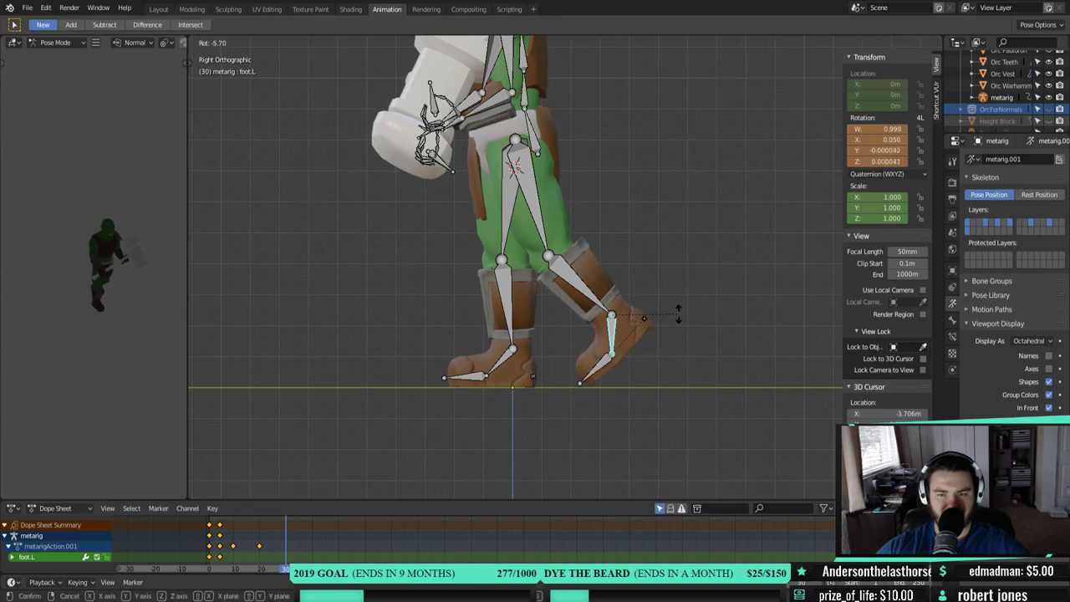
left_click(661, 330)
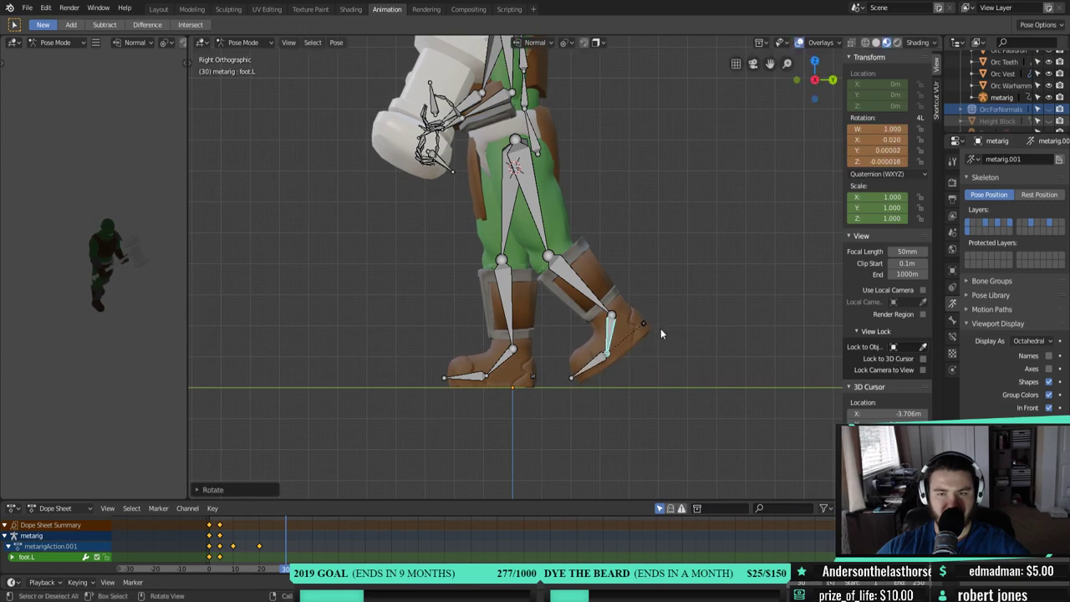
key("r")
left_click(672, 324)
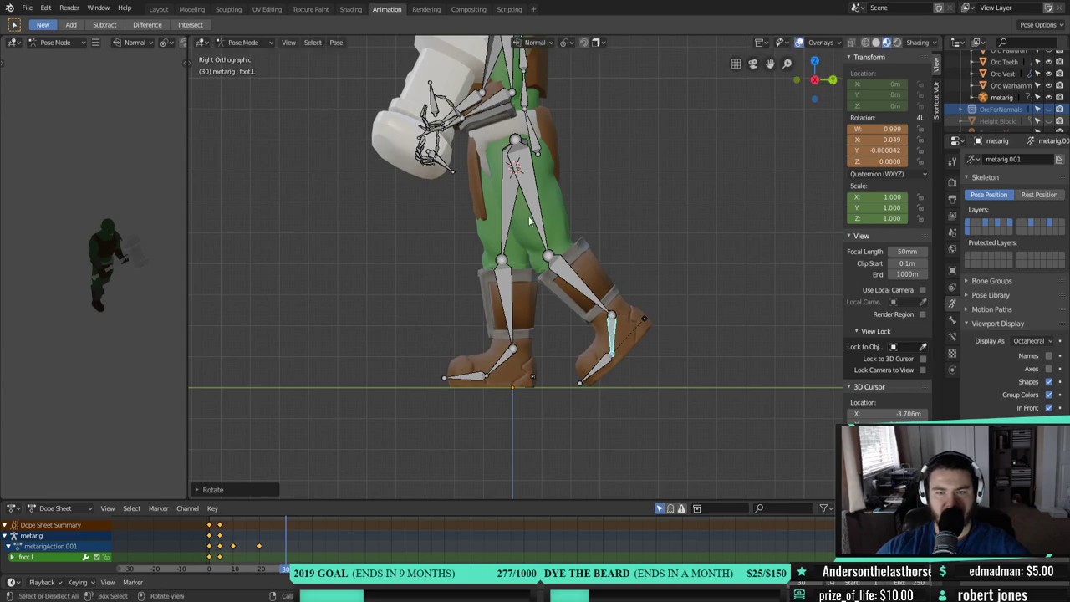
- Insert a LocRot keyframe for thigh.L, shin.L, foot.L and toe.L at frame 30
left_click(530, 188)
left_click(613, 323, "shift")
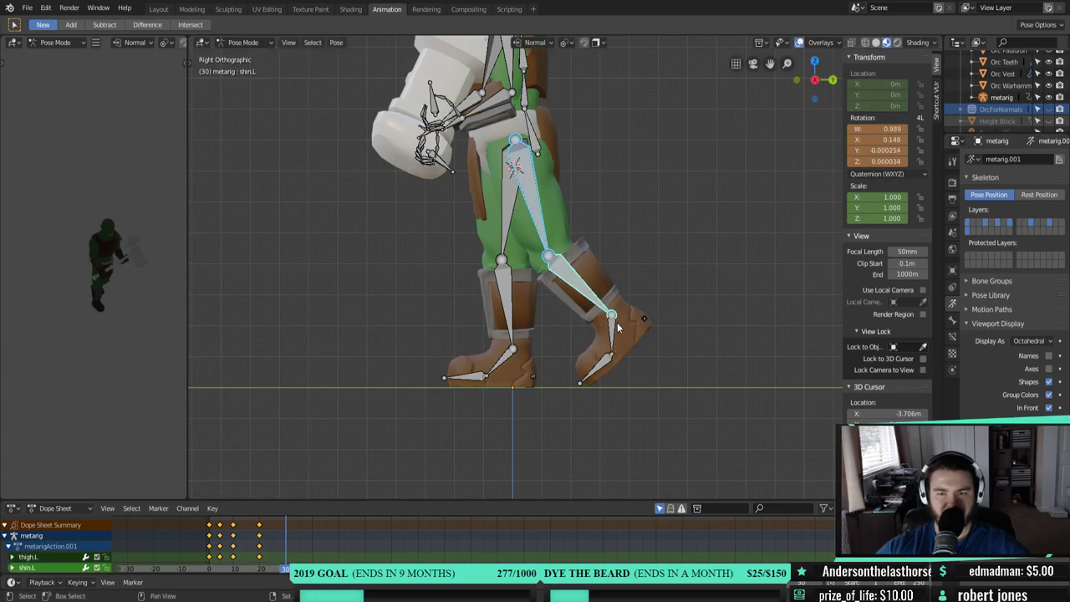
left_click(607, 362, "shift")
right_click(682, 293)
left_click(682, 294)
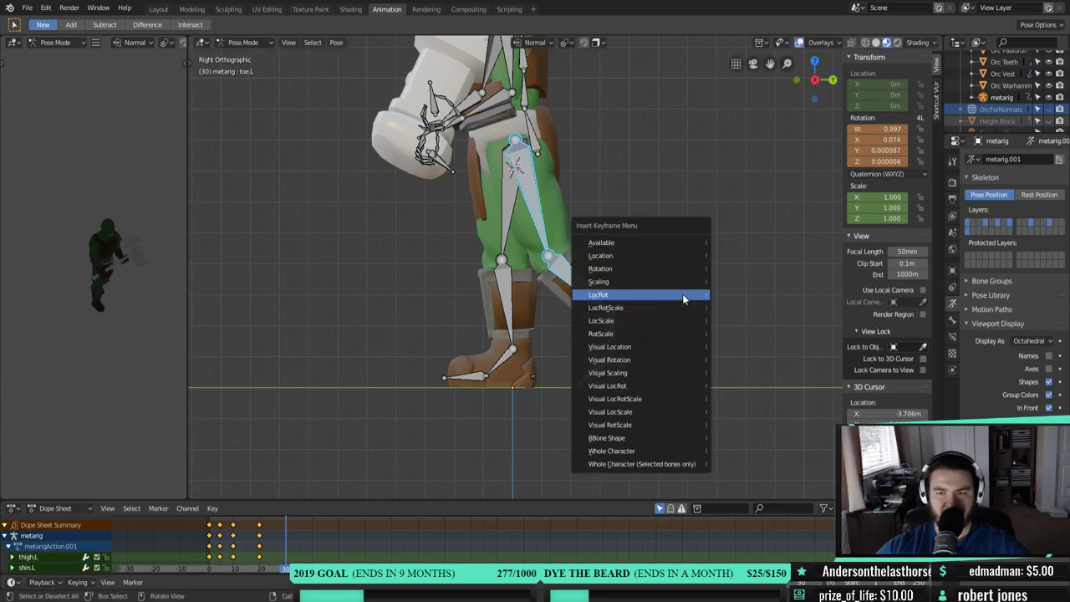
left_click(627, 297)
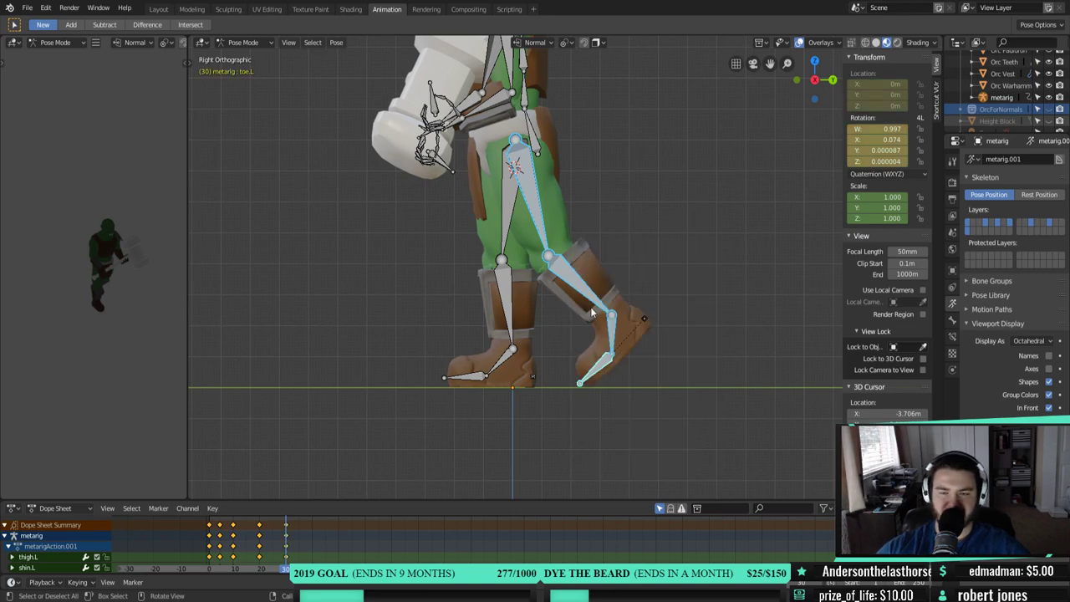
- At frame 40, clear the rotation of the selected left leg bones and insert a LocRot keyframe for them
mouse_move(286, 573)
left_mouse_down()
mouse_move(223, 569)
mouse_move(221, 522)
mouse_move(267, 568)
mouse_move(303, 570)
mouse_move(249, 570)
mouse_move(288, 571)
left_mouse_up()
left_click_drag(294, 522, 314, 520)
right_click(533, 202)
right_click(522, 176)
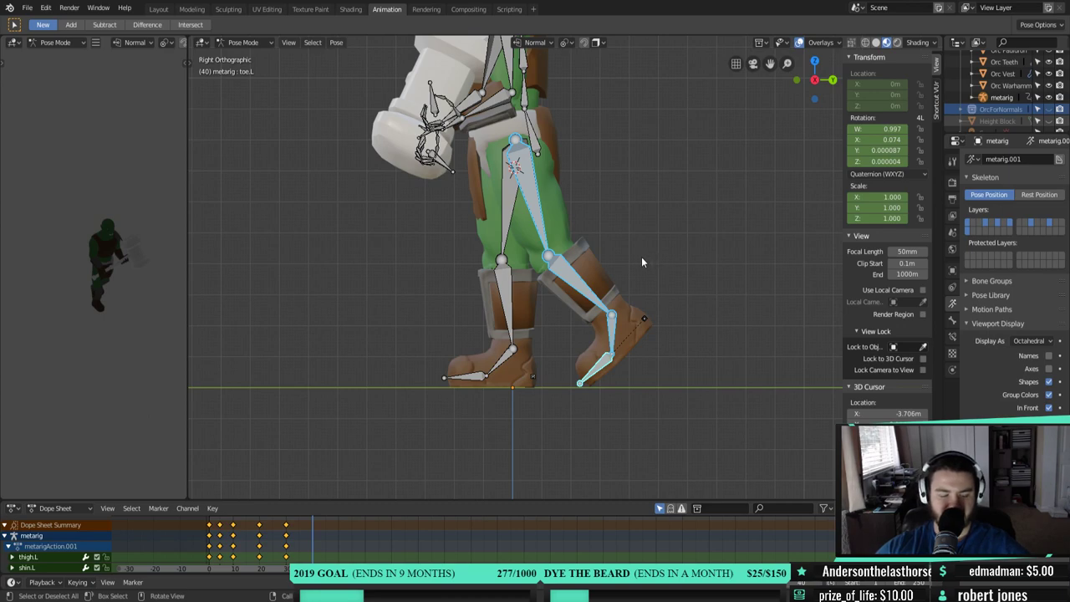
key("alt+r")
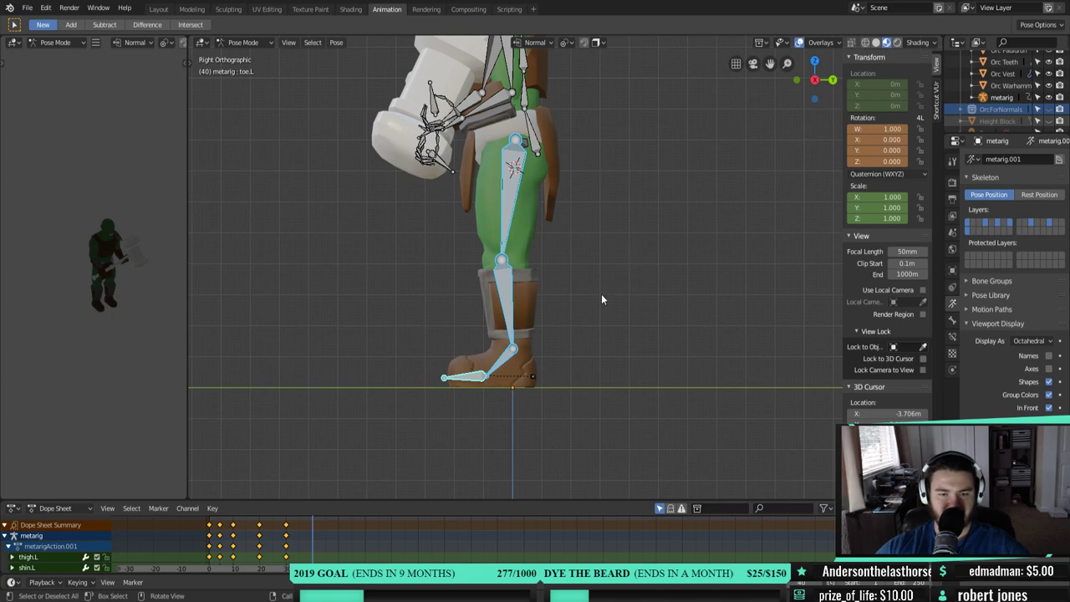
key("i")
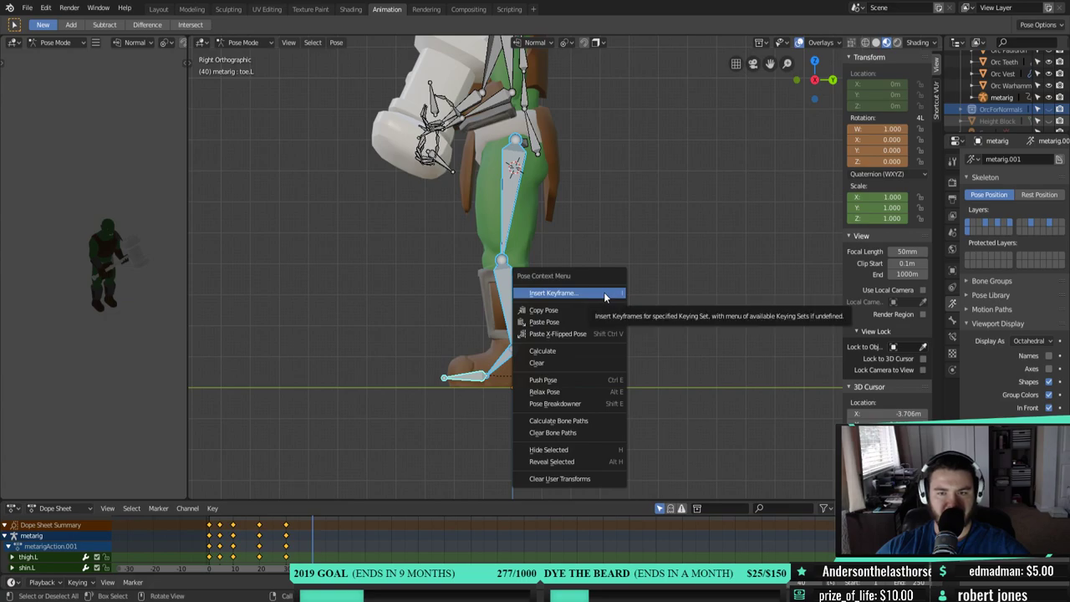
left_click(600, 292)
- Scrub the timeline between frames 40 and 12 in the right side view to review the left leg's motion
middle_click_drag(600, 292, 562, 303)
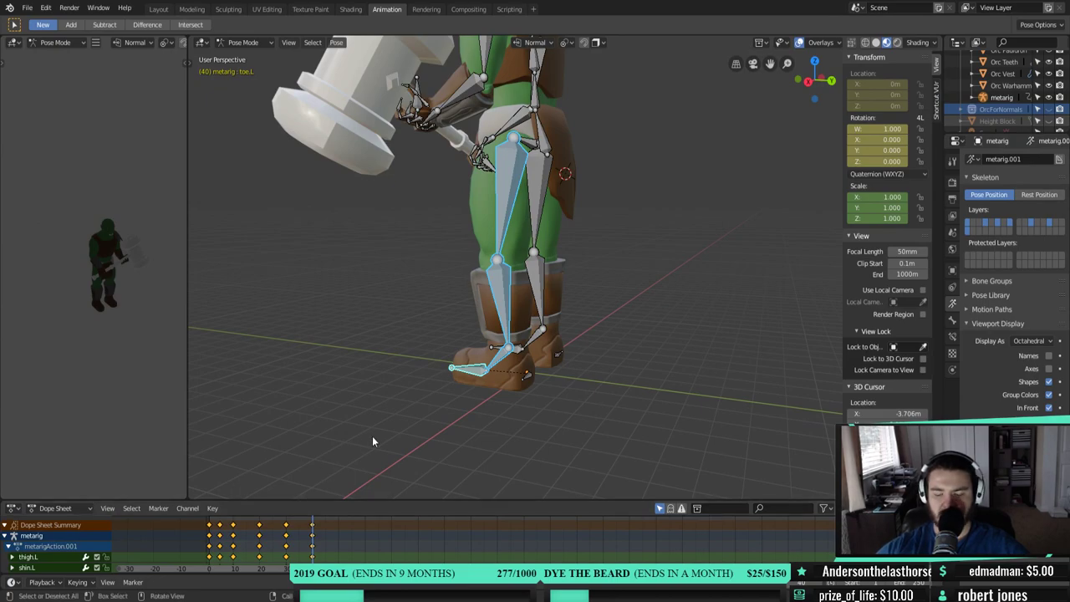
key("KP_3")
mouse_move(289, 569)
left_mouse_down()
mouse_move(198, 566)
mouse_move(294, 571)
left_mouse_up()
left_click_drag(296, 531, 239, 544)
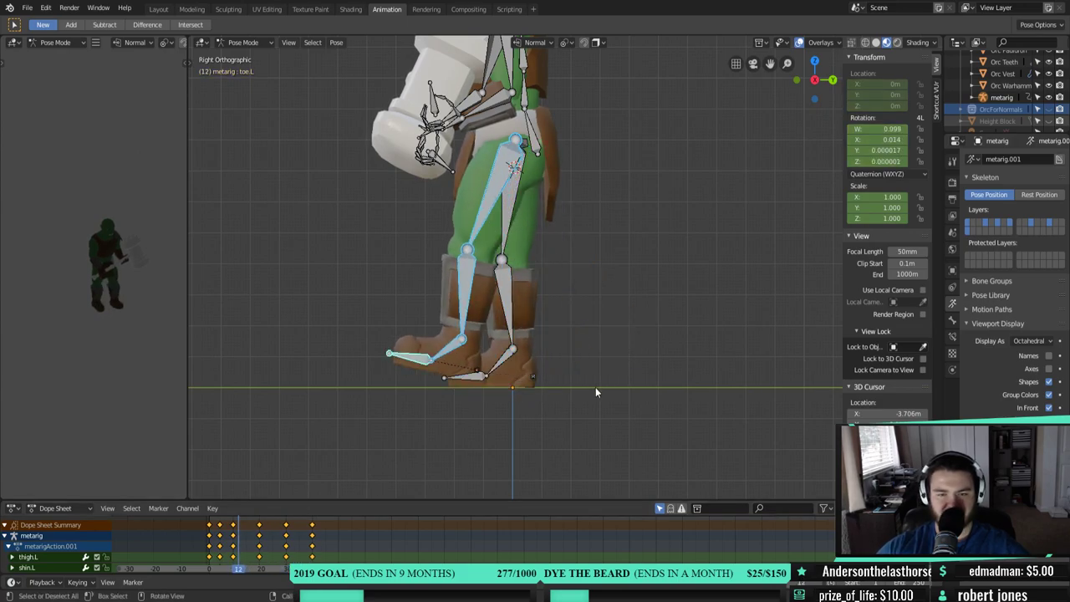
- In the left side view at frame 10, rotate thigh.R backward to quaternion X about 0.090
key("ctrl+KP_3")
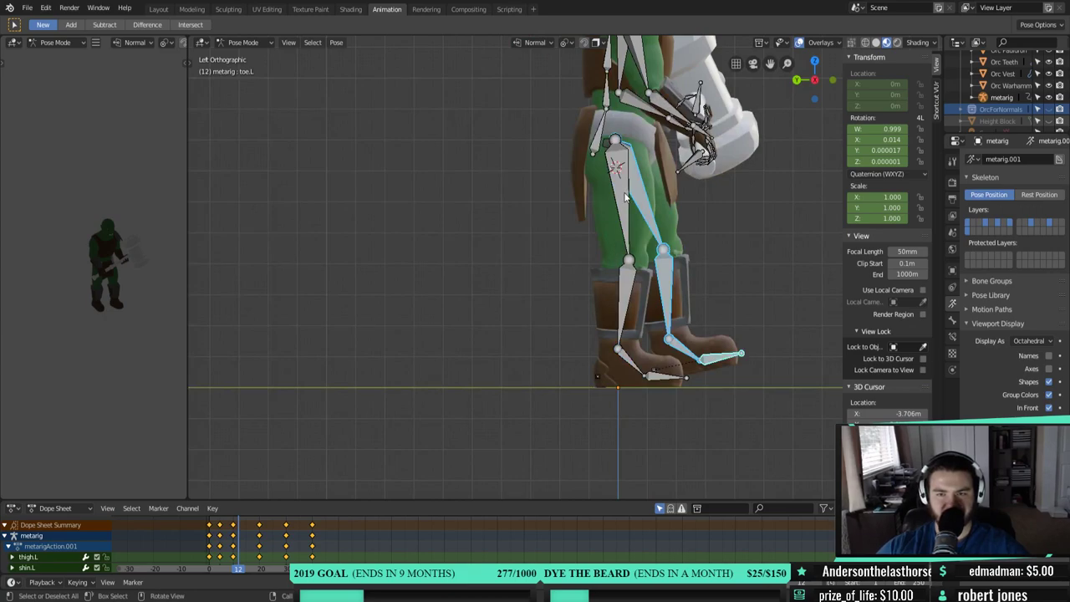
middle_click_drag(539, 358, 465, 358, "shift")
left_click_drag(239, 574, 236, 574)
left_click(233, 571)
left_click_drag(233, 571, 233, 529)
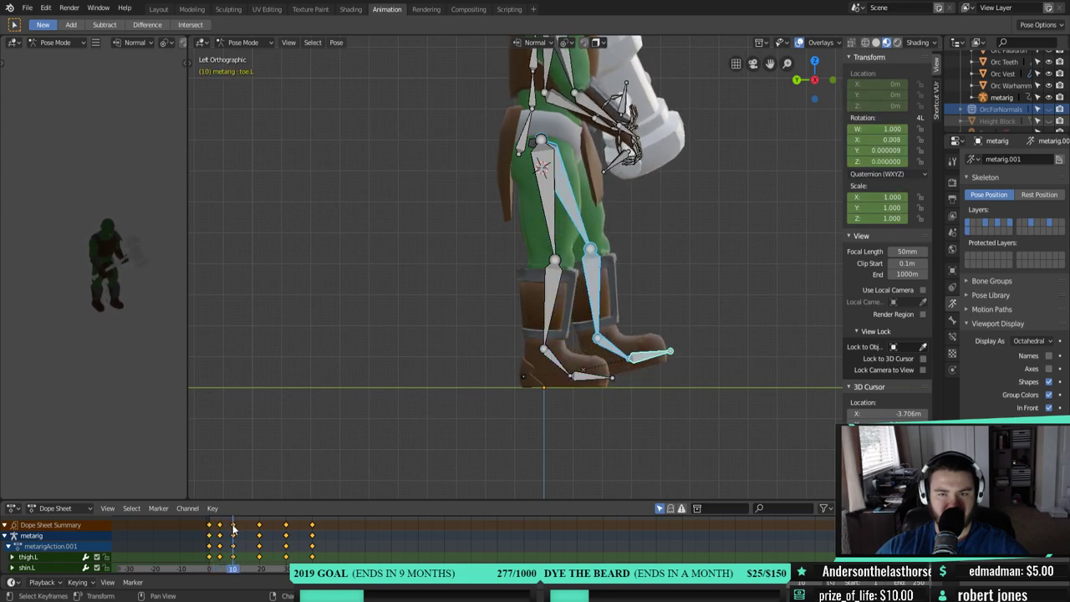
right_click(549, 195)
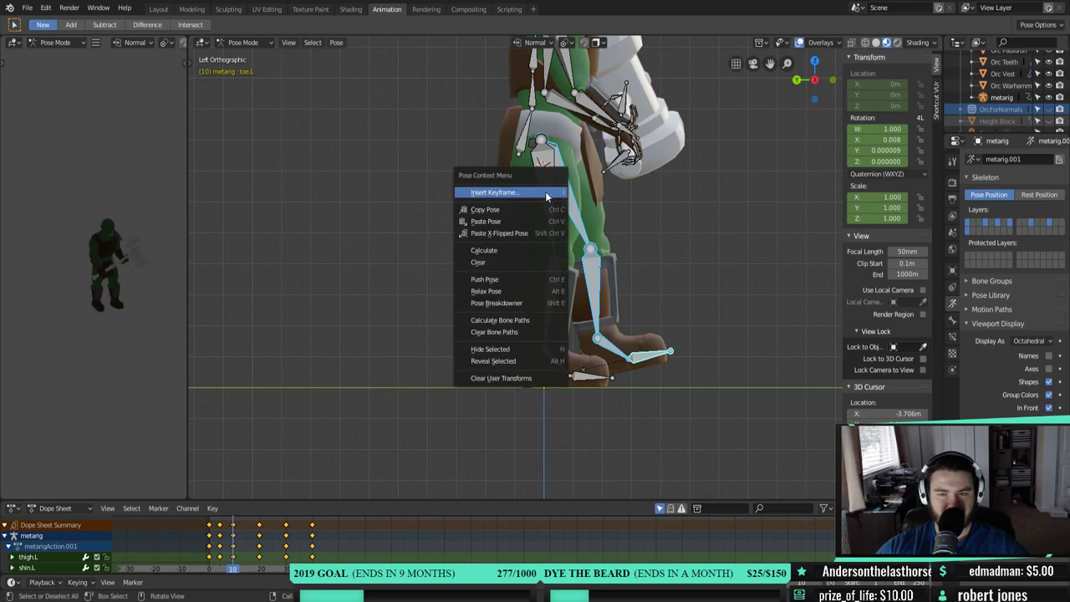
left_click(552, 224)
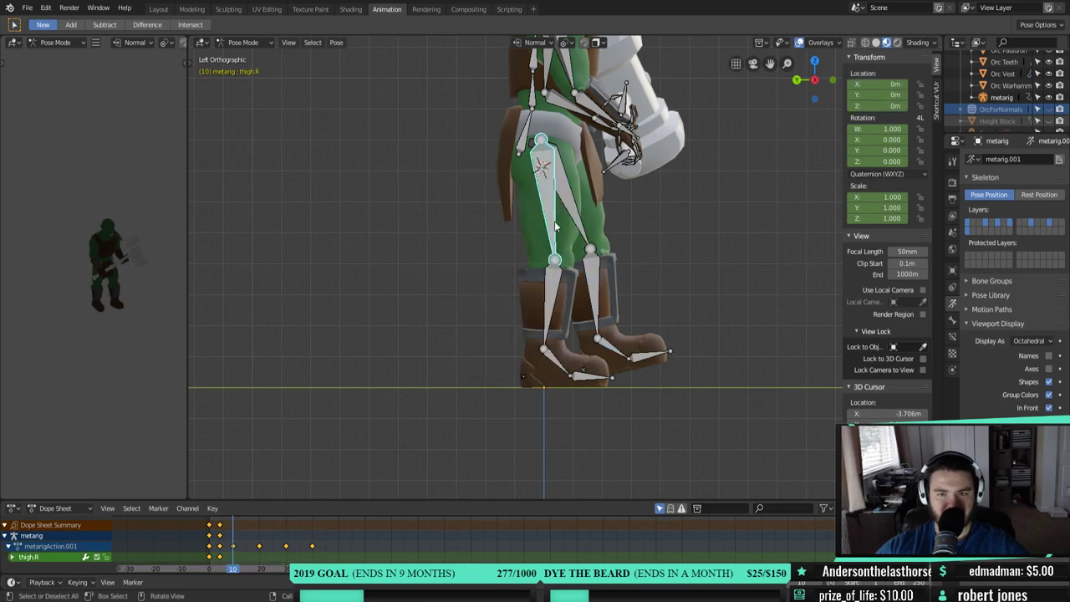
key("r")
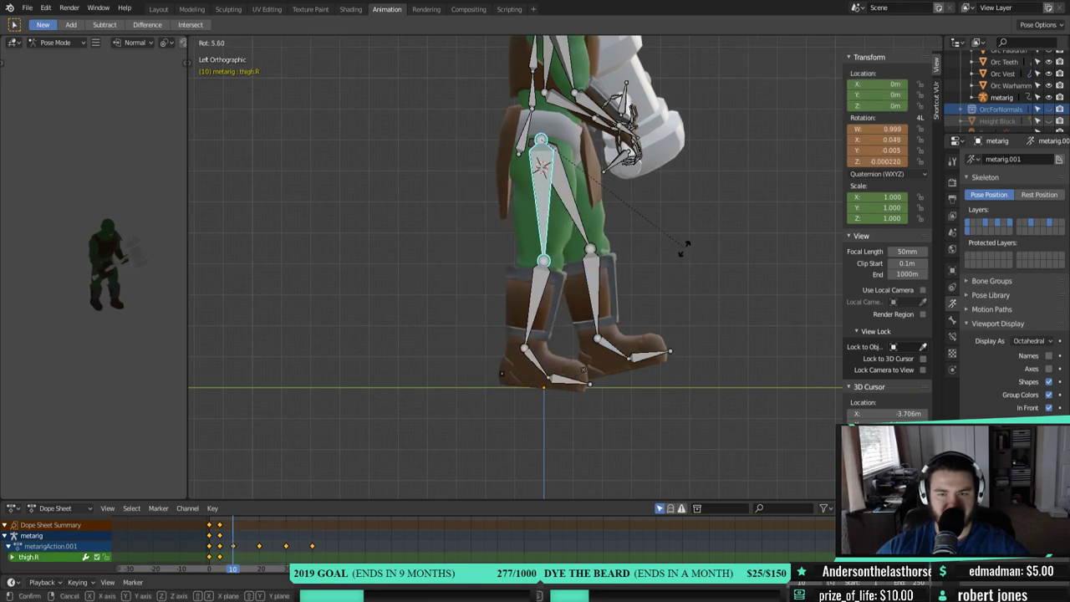
left_click(669, 251)
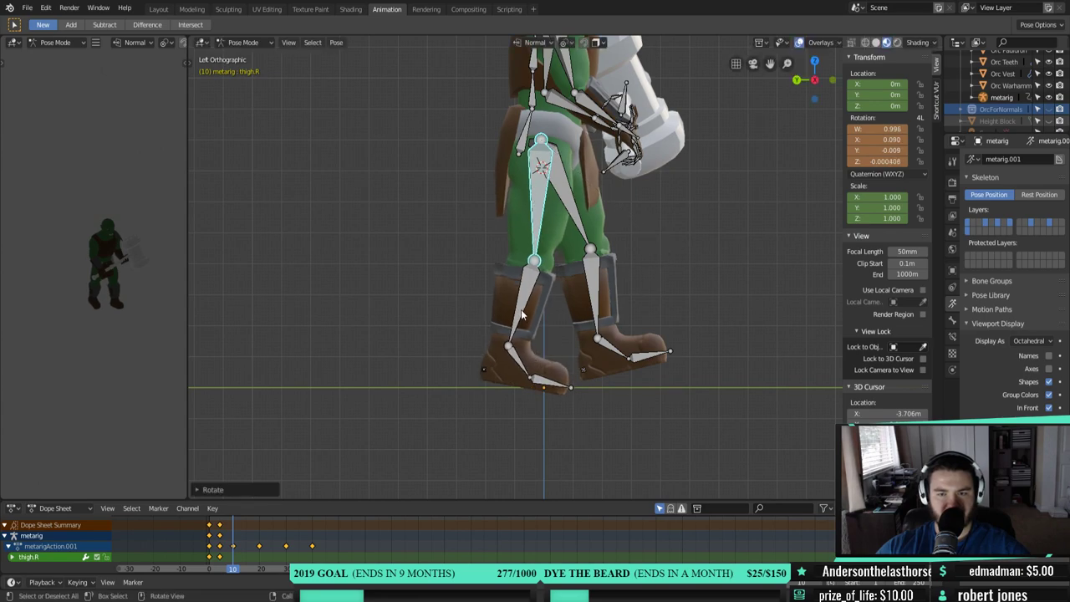
- Rotate shin.R and foot.R to carry the right foot backward, and rotate toe.R to quaternion X about 0.057
left_click(521, 314)
key("r")
left_click(578, 343)
left_click(506, 363)
key("r")
left_click(608, 360)
left_click(558, 394)
key("r")
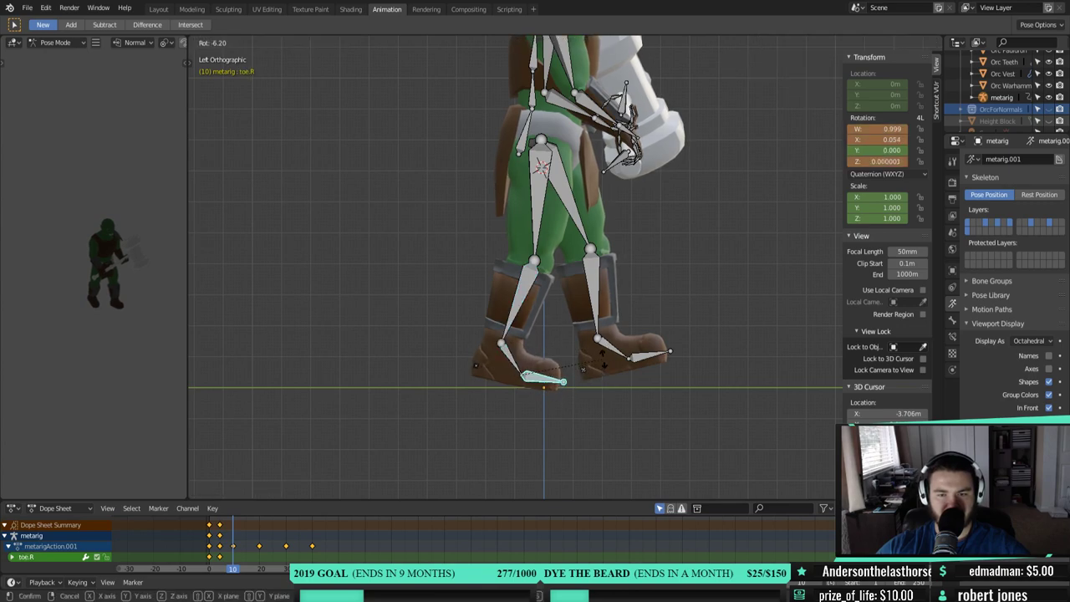
left_click(471, 435)
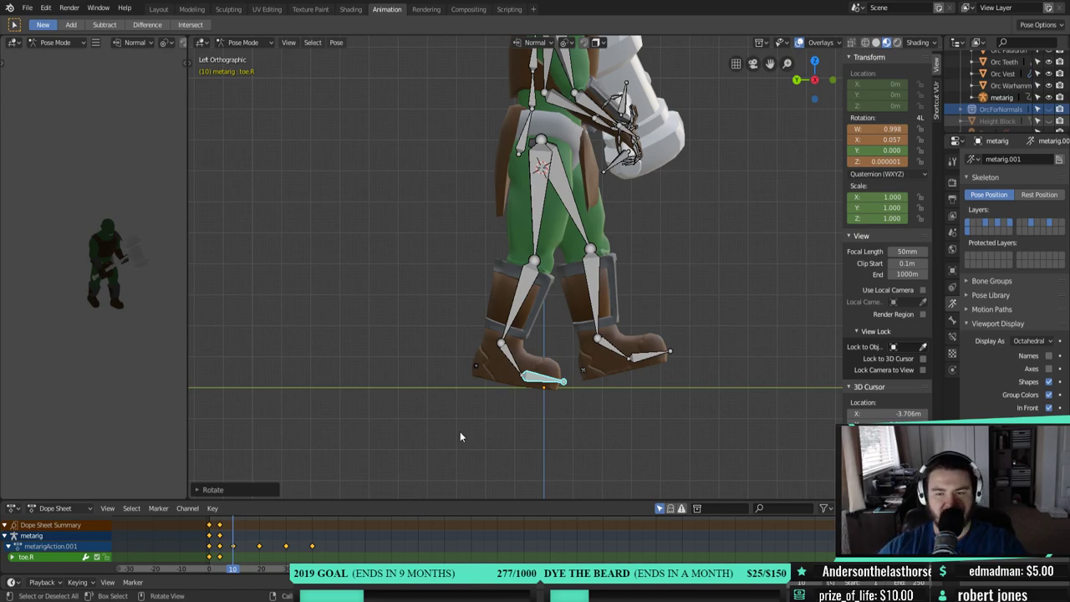
- Rotate thigh.R to quaternion X about 0.106 and toe.R to X about 0.090
left_click(548, 199)
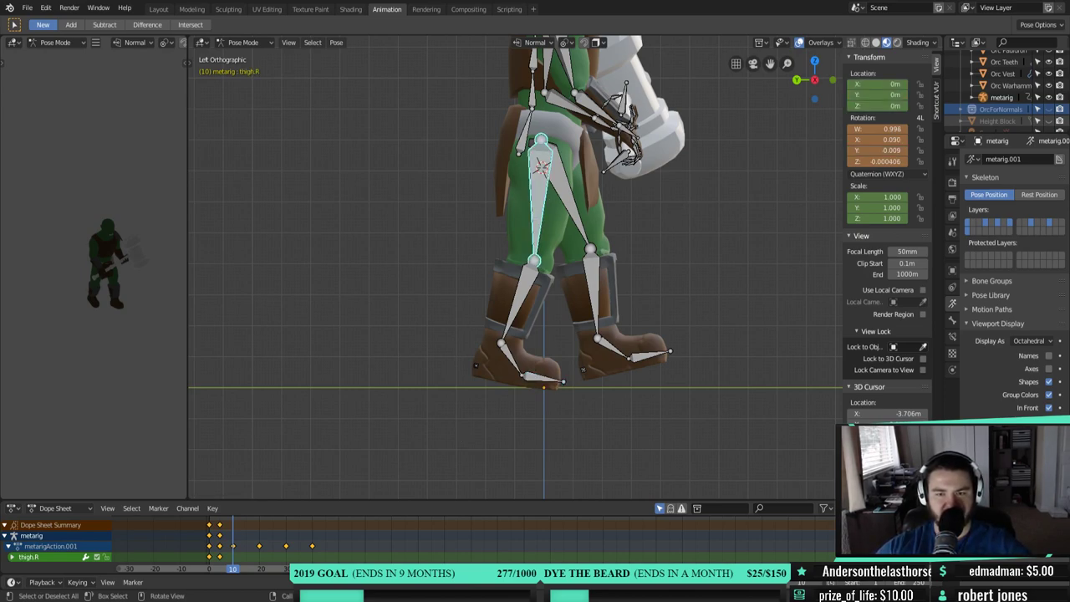
key("r")
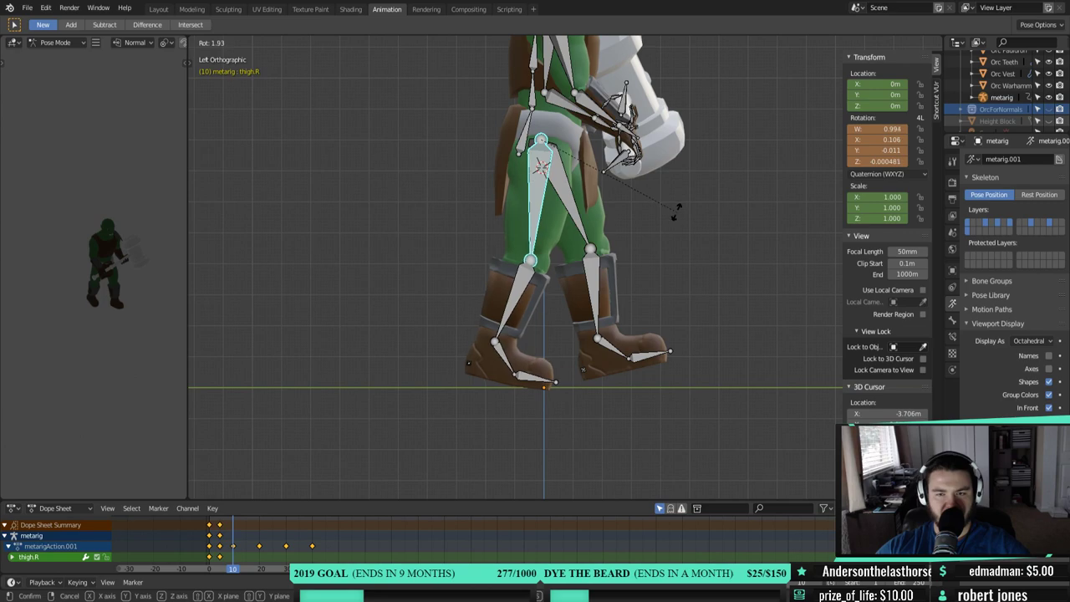
left_click(677, 216)
left_click(548, 382)
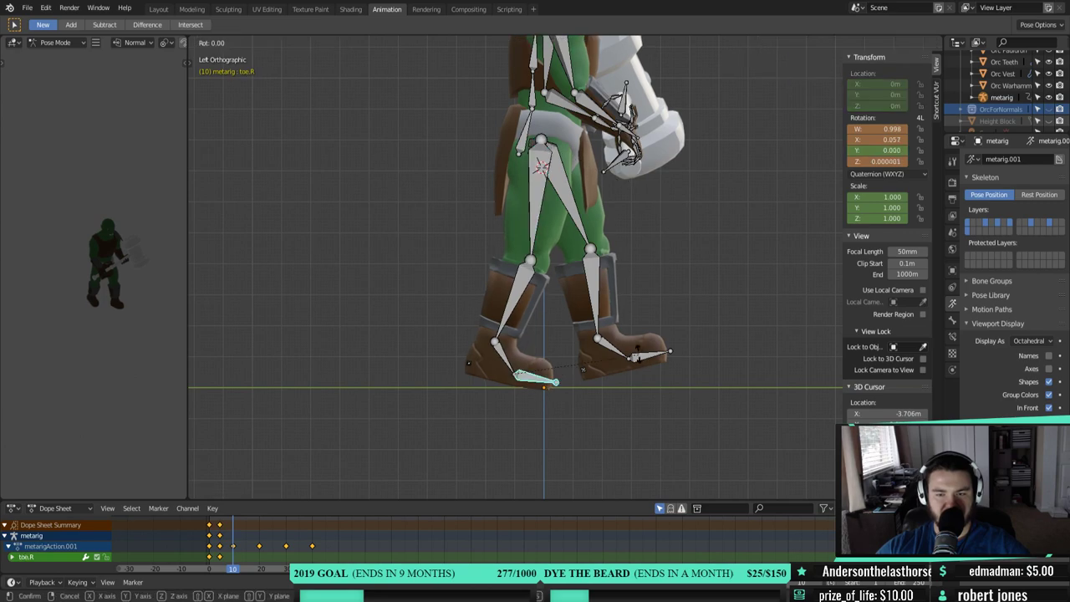
- Insert a Rotation keyframe for thigh.R, shin.R, foot.R and toe.R at frame 10
left_click(539, 159)
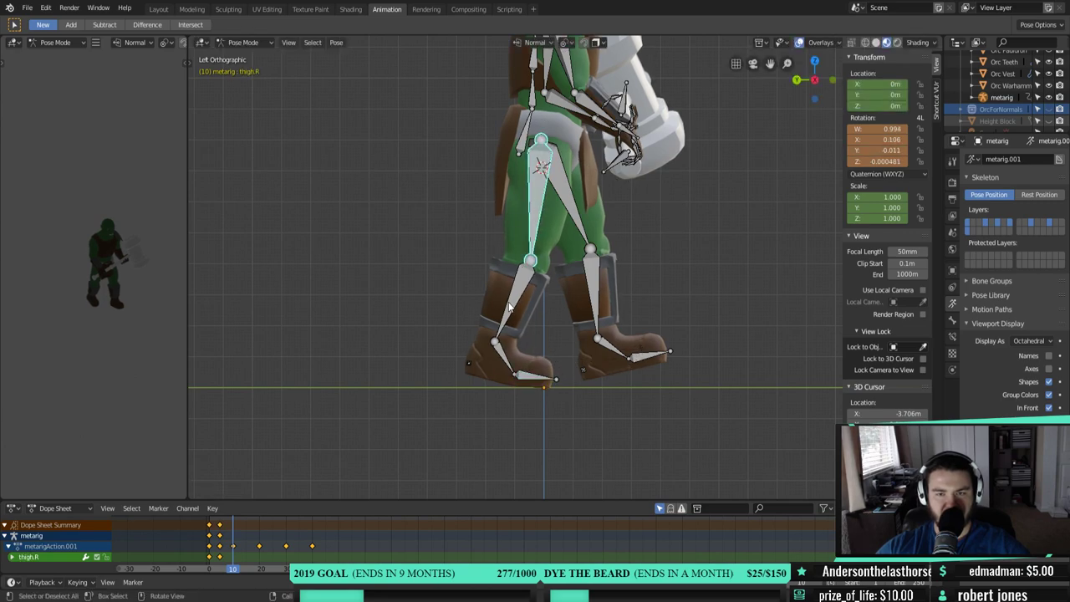
left_click(511, 307, "shift")
left_click(501, 351, "shift")
left_click(538, 380, "shift")
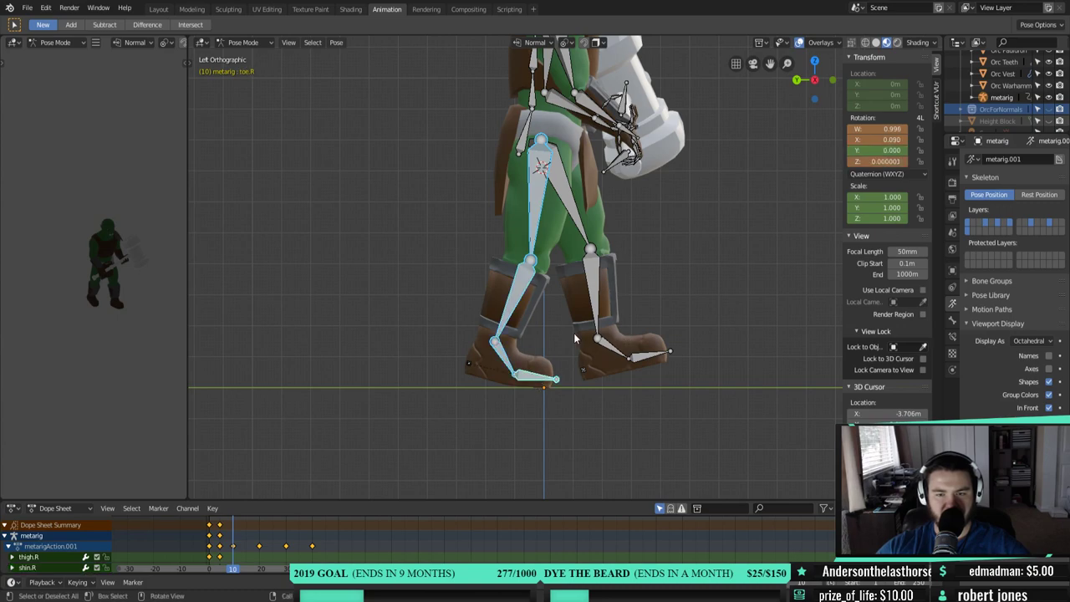
right_click(565, 331)
left_click(565, 332)
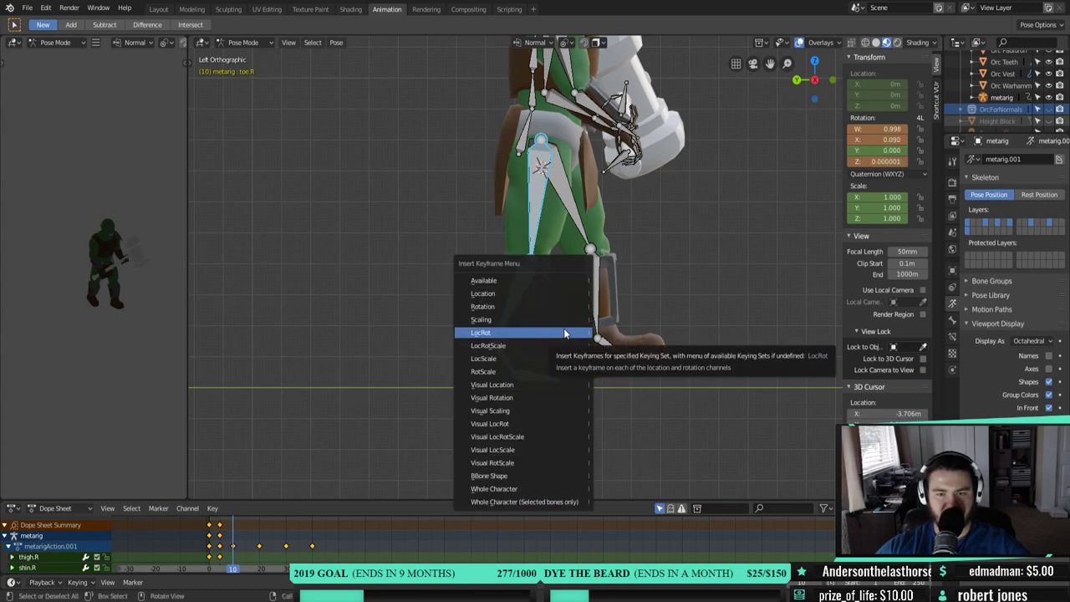
left_click(554, 308)
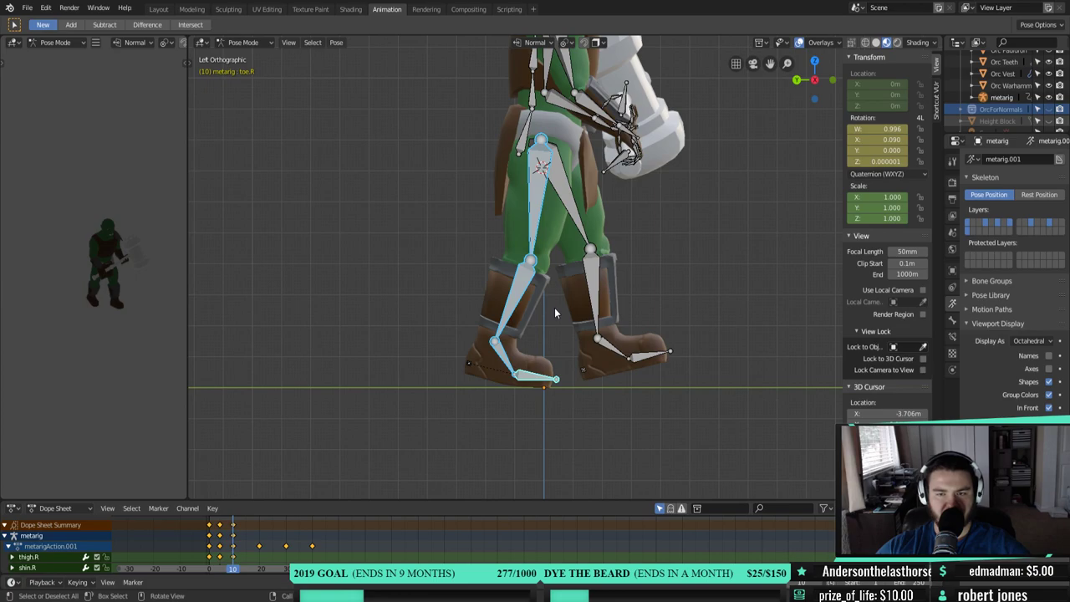
- Compare frames 20 and 10, and try rotating thigh.R farther backward to quaternion X about 0.198 at frame 10
left_click_drag(233, 572, 259, 524)
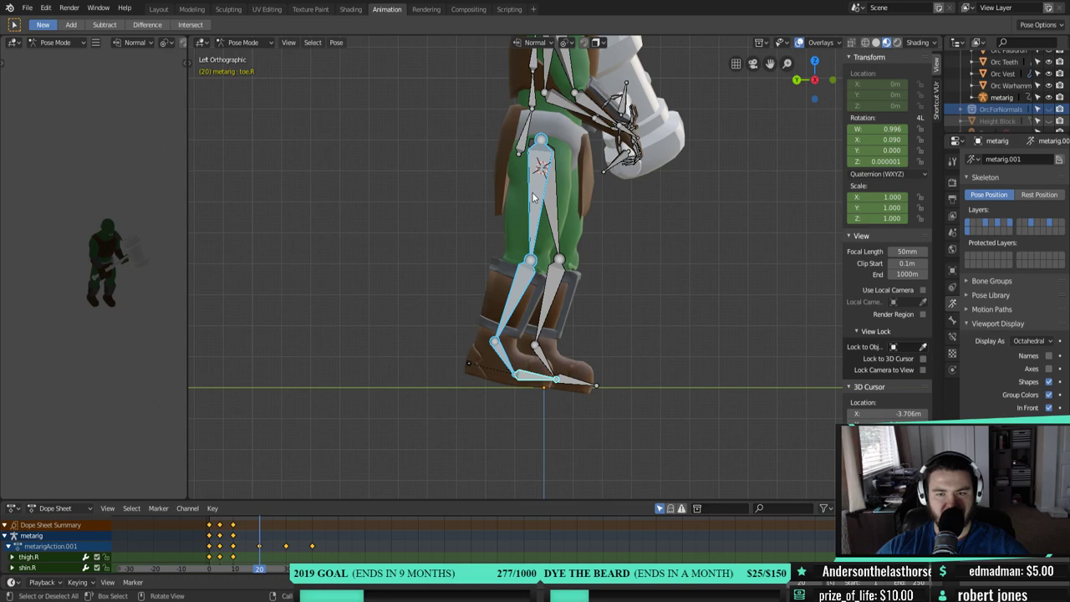
left_click_drag(260, 565, 232, 565)
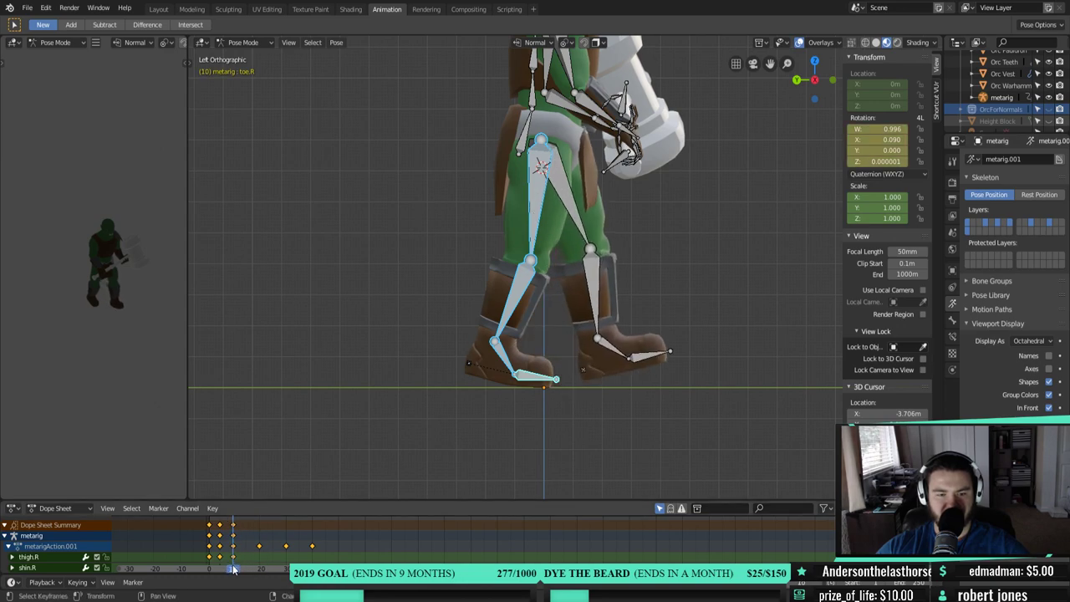
left_click(537, 210)
key("r")
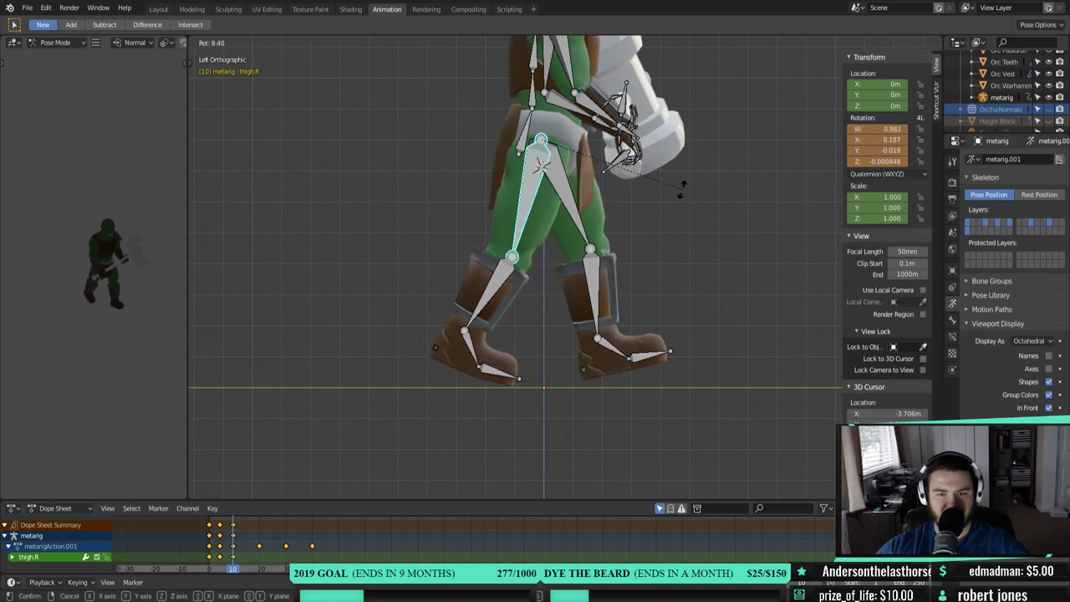
left_click(681, 189)
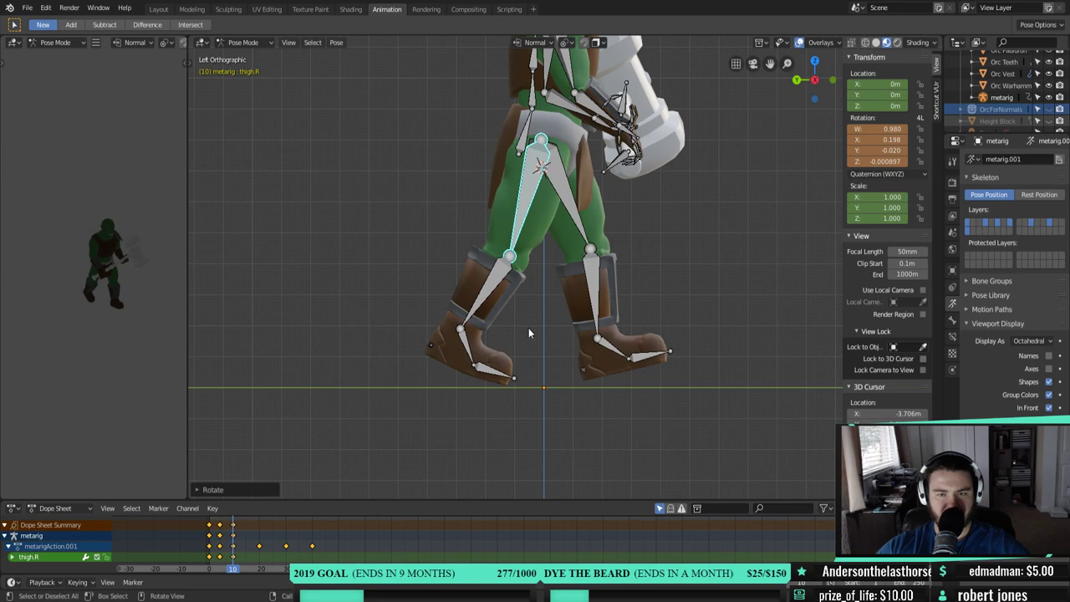
mouse_move(226, 570)
left_mouse_down()
mouse_move(251, 573)
mouse_move(235, 573)
left_mouse_up()
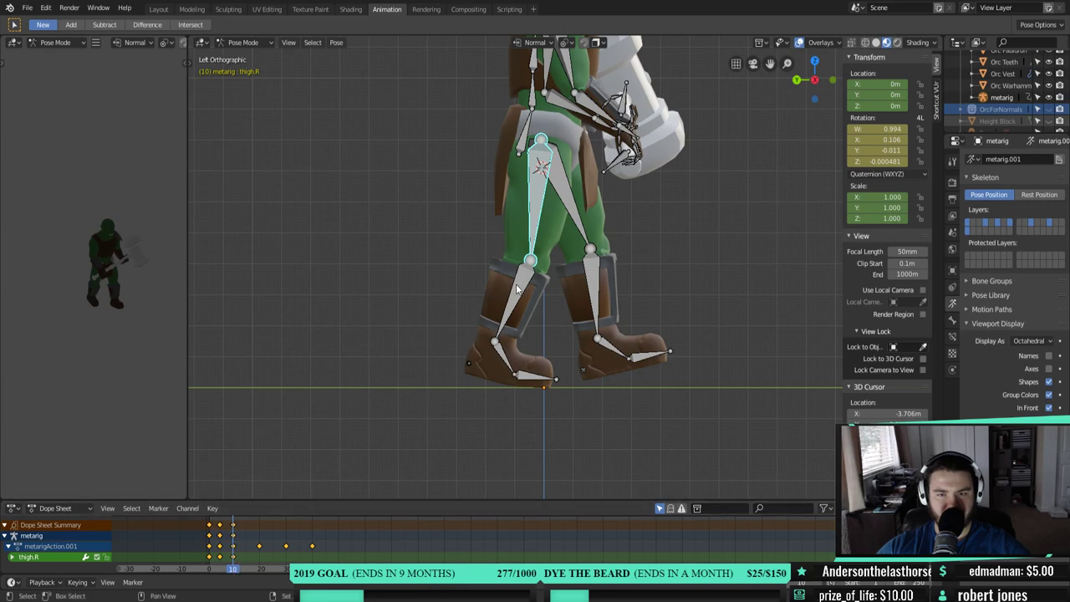
- Delete all existing keyframes of thigh.R, shin.R, foot.R and toe.R
left_click(499, 346)
left_click(499, 364, "shift")
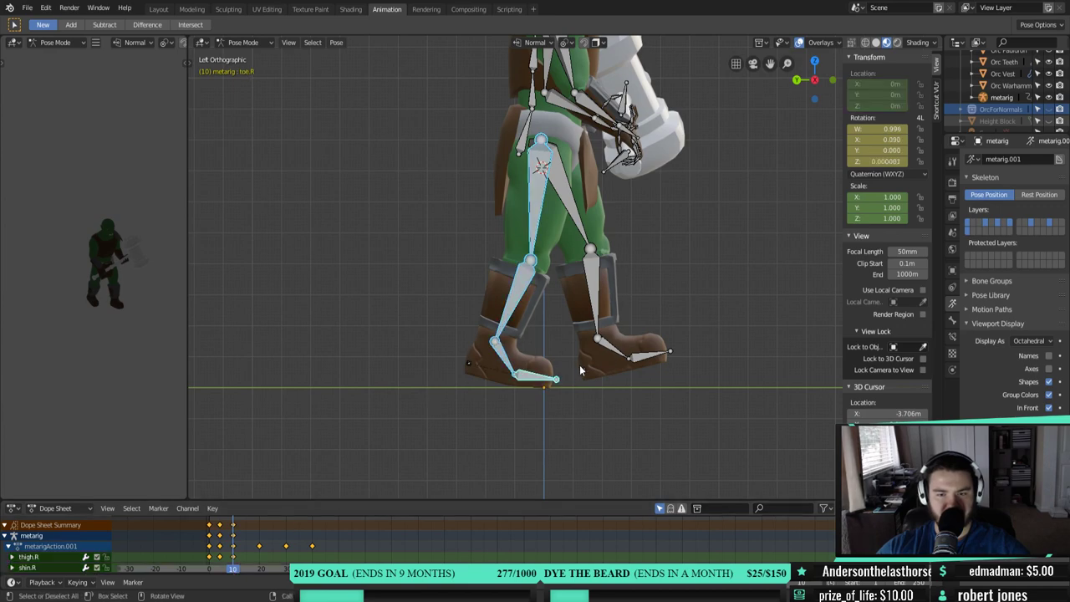
key("x")
left_click(492, 557)
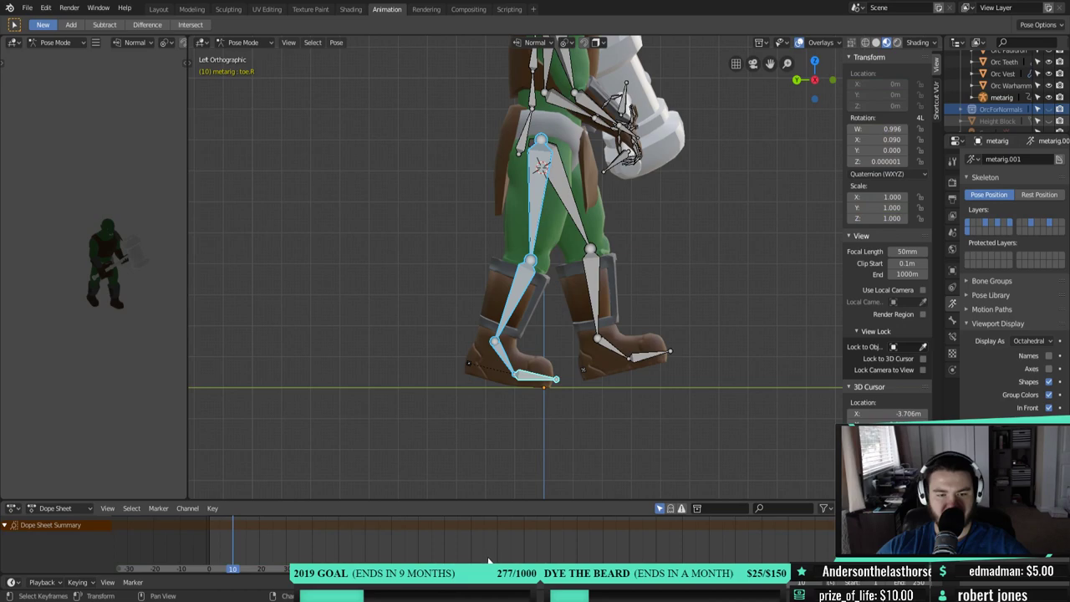
- Rotate thigh.R to quaternion X about 0.169 and toe.R to X about 0.097 at frame 10
left_click(539, 185)
left_click(518, 286, "shift")
left_click(502, 359, "shift")
left_click(537, 381, "shift")
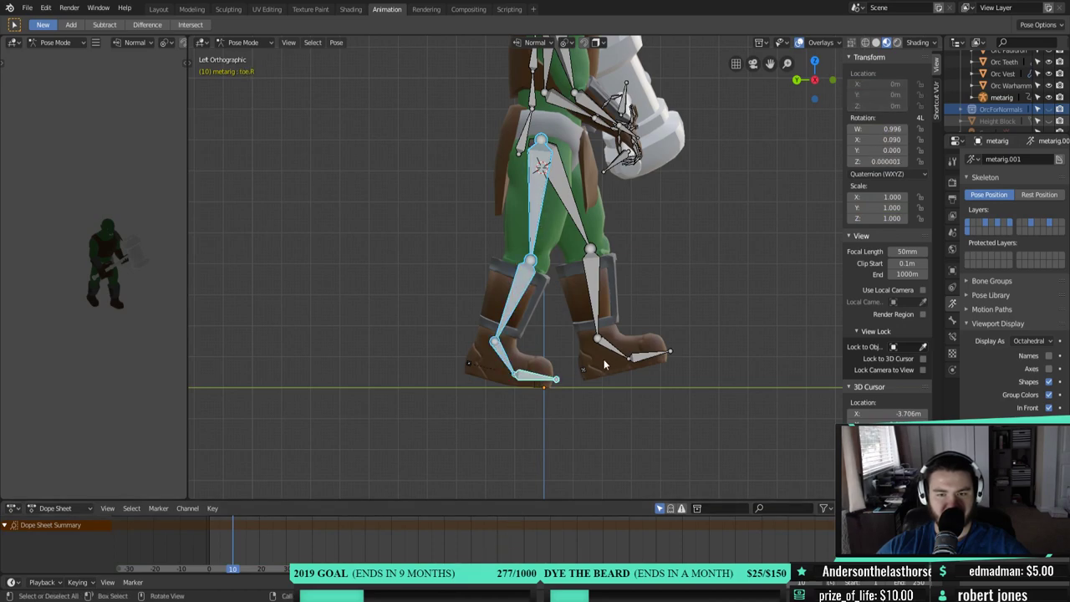
left_click(538, 204)
key("r")
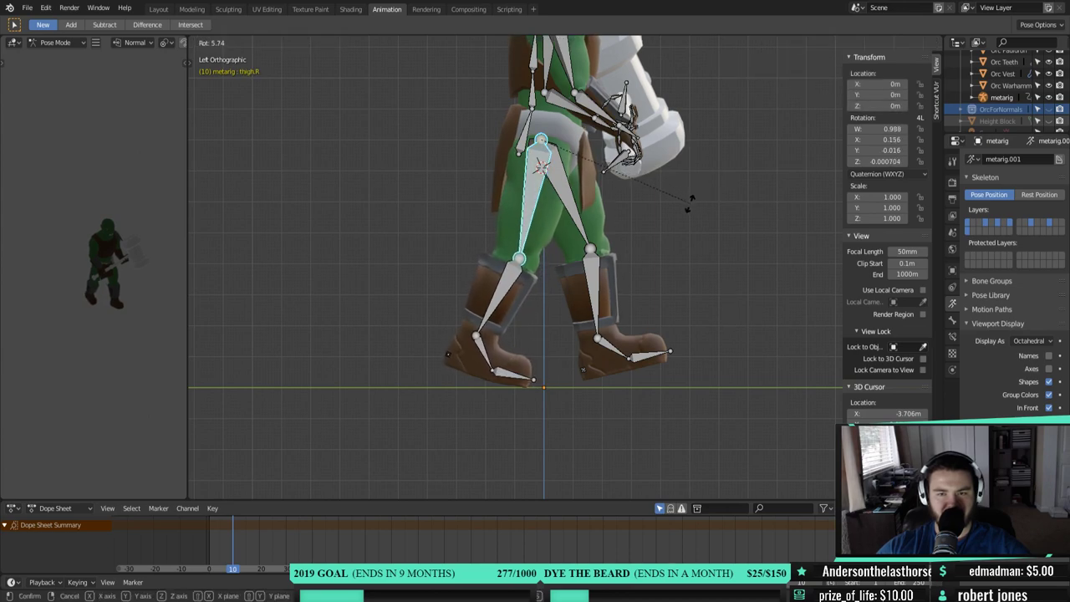
left_click(686, 211)
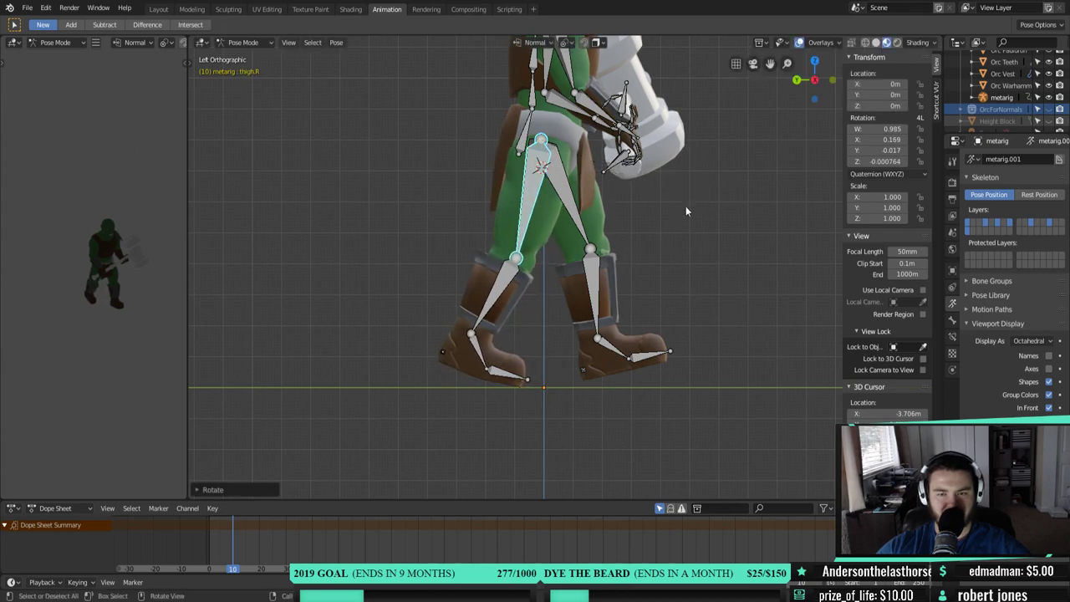
left_click(505, 276)
left_click(517, 379)
key("r")
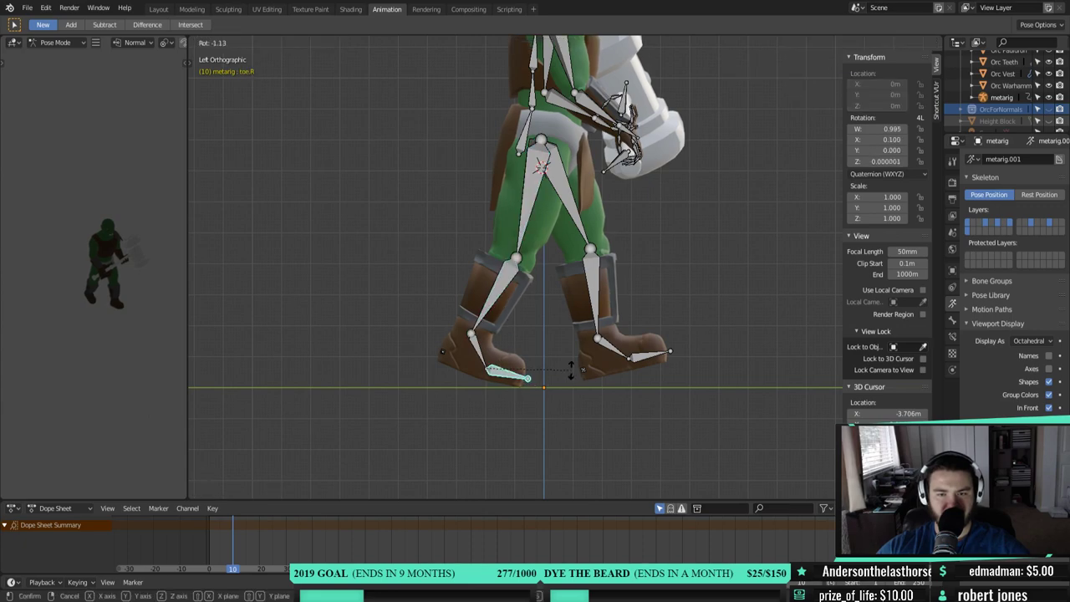
left_click(557, 380)
- Select thigh.R, shin.R, foot.R and toe.R and insert a Rotation keyframe for the adjusted pose at frame 10
left_click(533, 184)
left_click(500, 286, "shift")
left_click(479, 350, "shift")
left_click(507, 376, "shift")
right_click(543, 340)
left_click(542, 340)
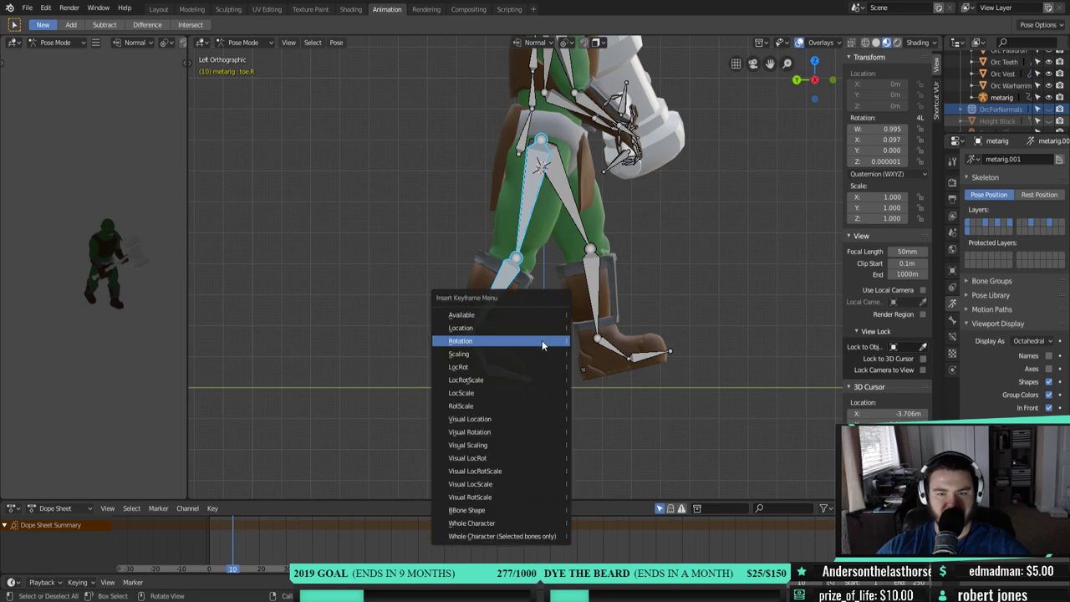
left_click(543, 340)
- At frame 20, swing thigh.R forward by about 20 degrees
left_click_drag(235, 569, 260, 523)
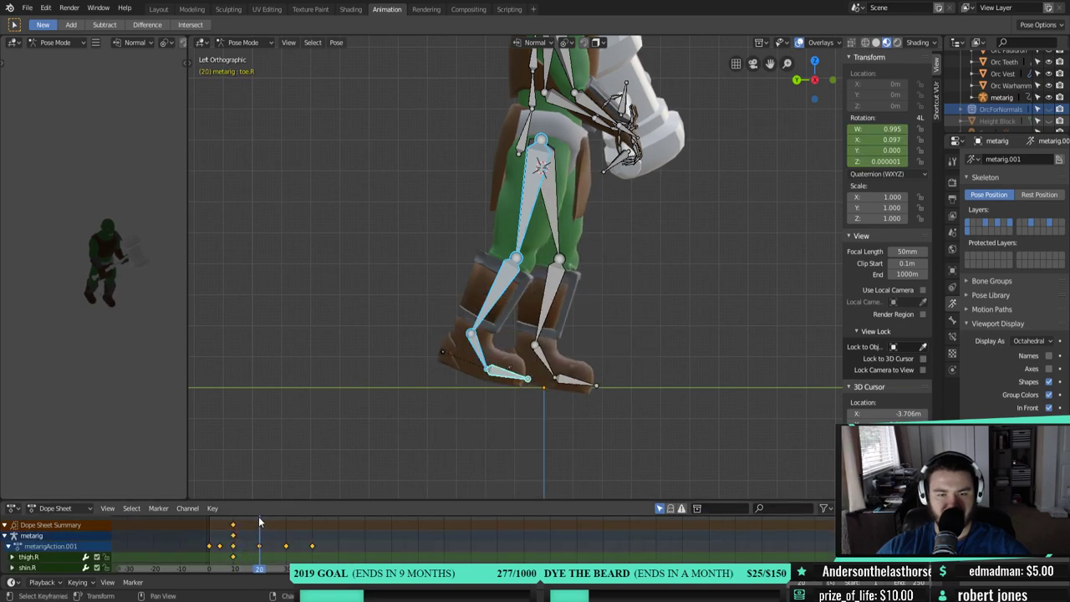
right_click(527, 202)
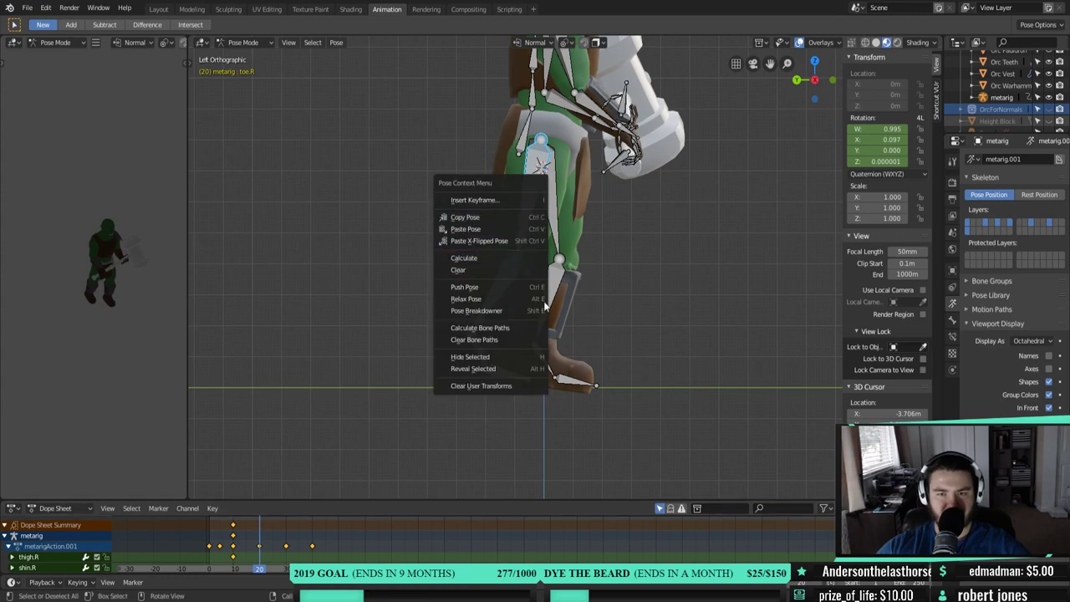
key("alt+r")
left_click(521, 188)
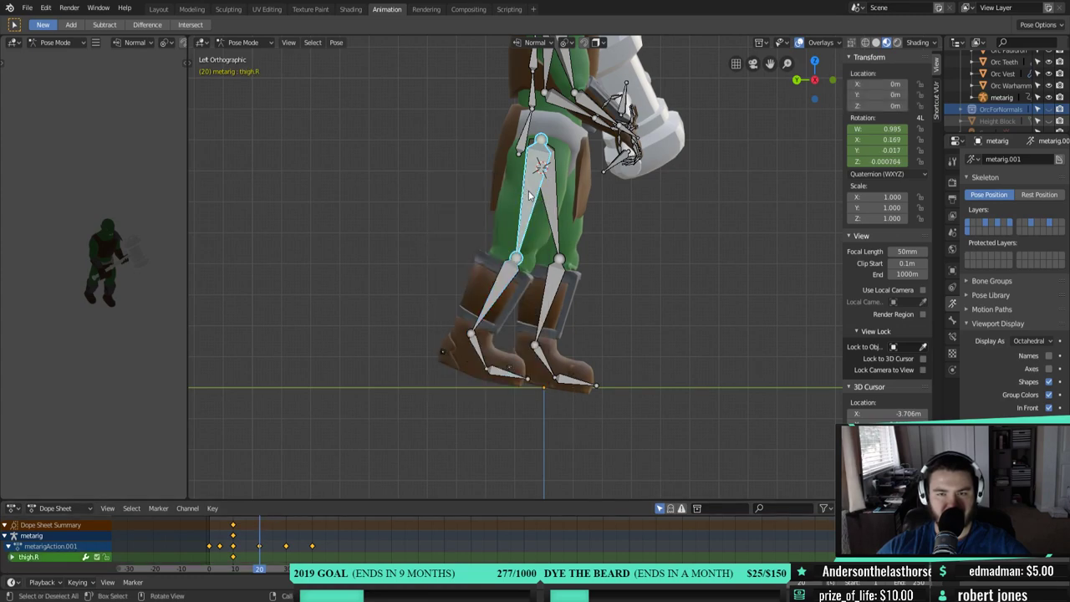
key("r")
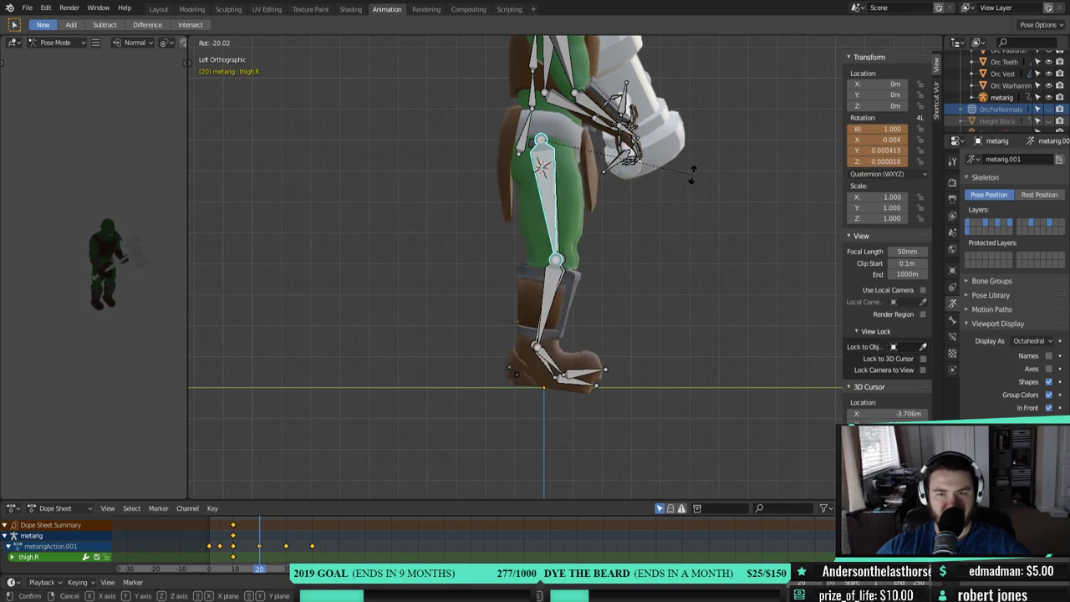
left_click(693, 174)
- Rotate shin.R to quaternion X about 0.104 and thigh.R to X about -0.054 at frame 20
left_click(549, 287)
key("r")
left_click(605, 287)
left_click(551, 199)
key("r")
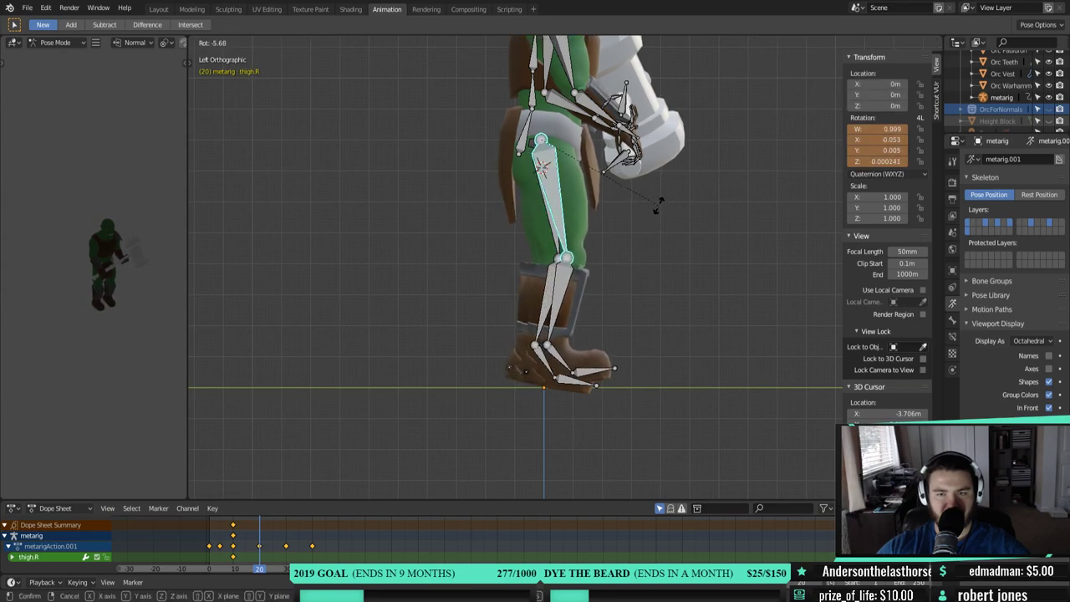
left_click(596, 309)
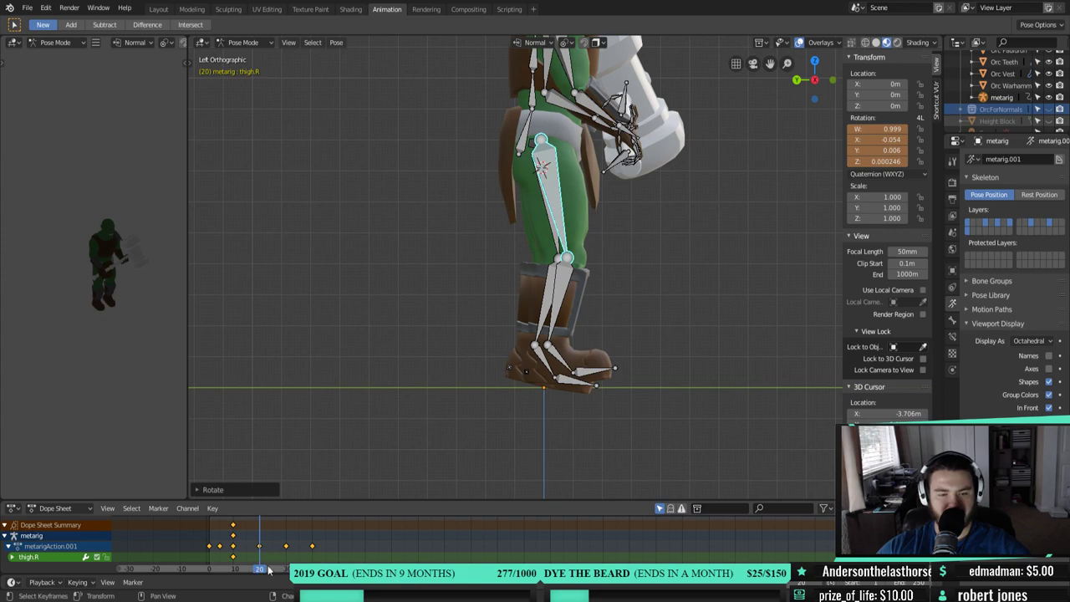
- Select thigh.R, shin.R, foot.R and toe.R together and insert a Rotation keyframe for their pose at frame 20
left_click(555, 346)
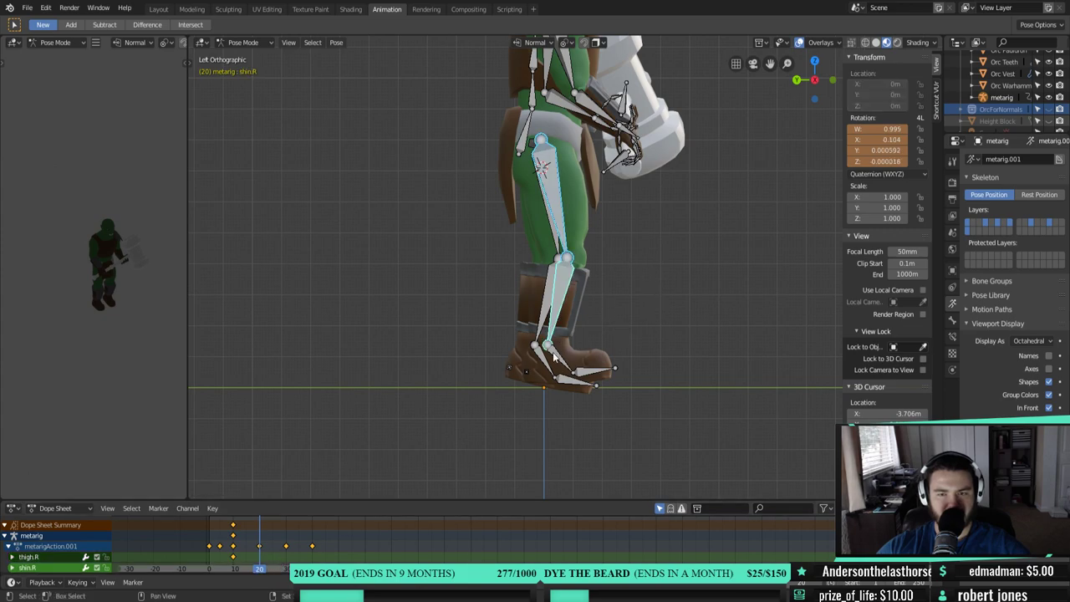
left_click(553, 355)
key("i")
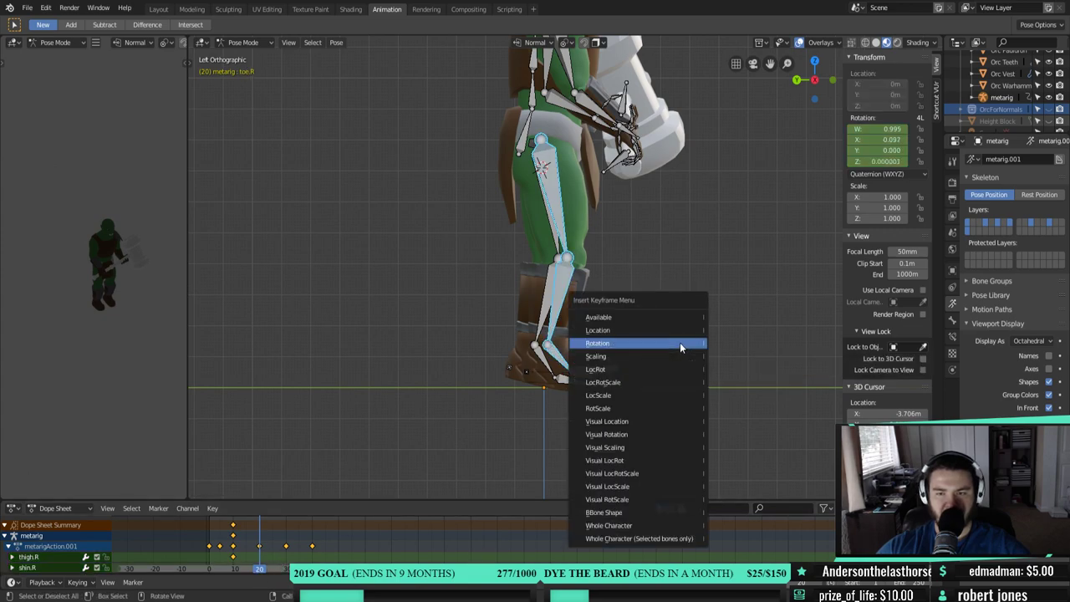
left_click(671, 343)
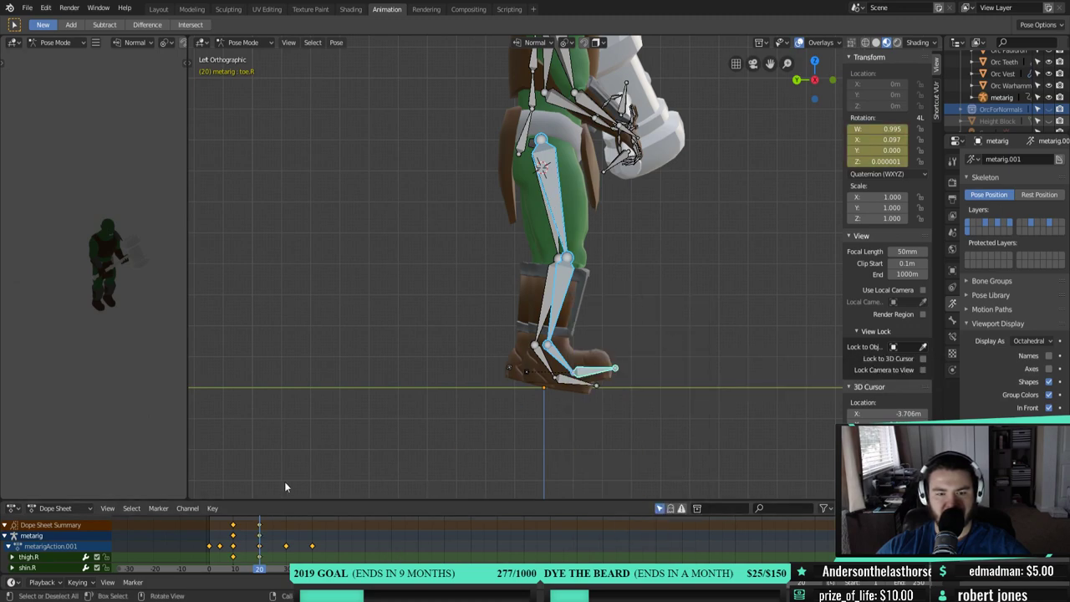
- At frame 30, rotate thigh.R forward to a quaternion X of about -0.125
left_click_drag(261, 570, 286, 571)
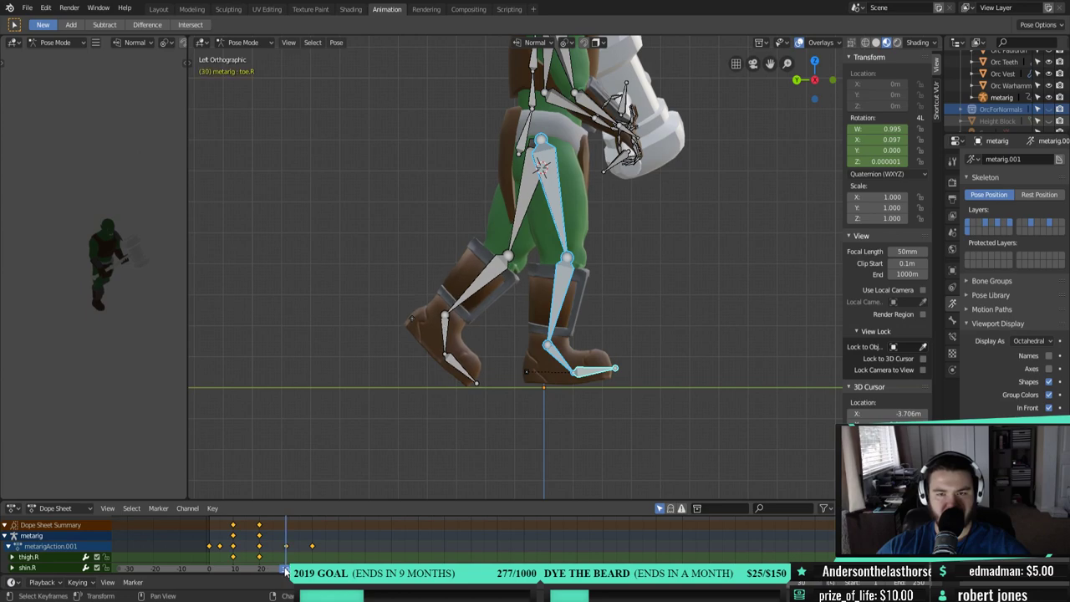
left_click_drag(281, 569, 289, 522)
key("Left")
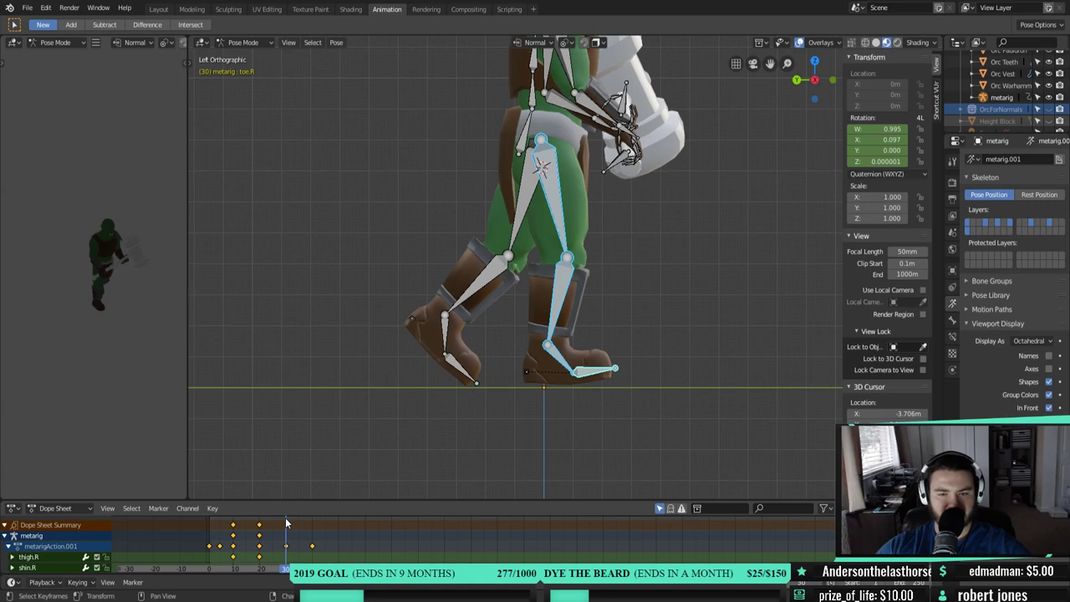
left_click(551, 200)
key("r")
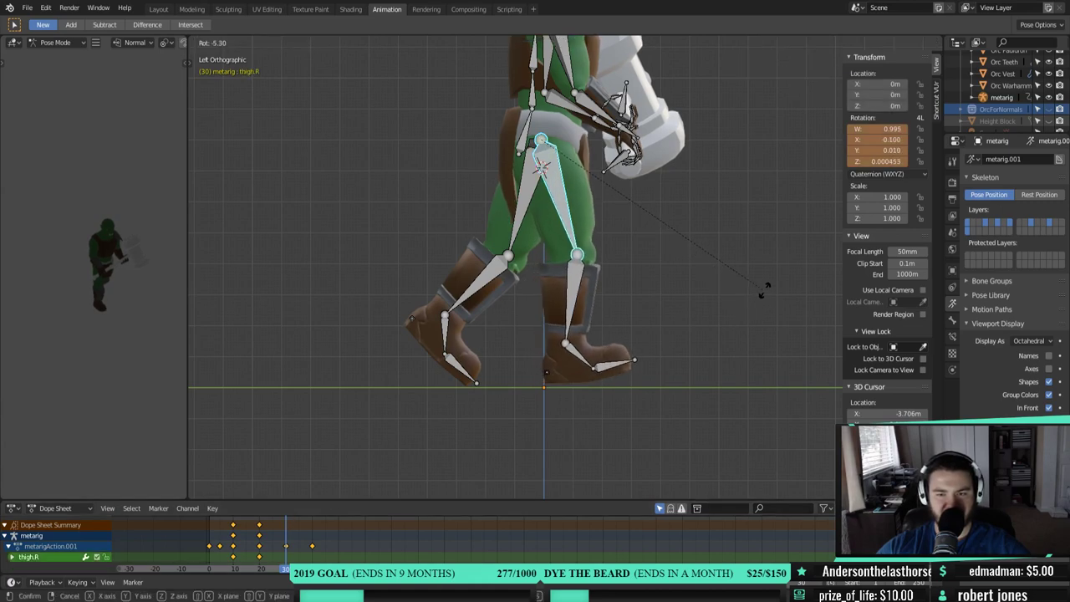
left_click(772, 284)
- Clear the rotations of toe.R and foot.R at frame 30
left_click(631, 363)
key("r")
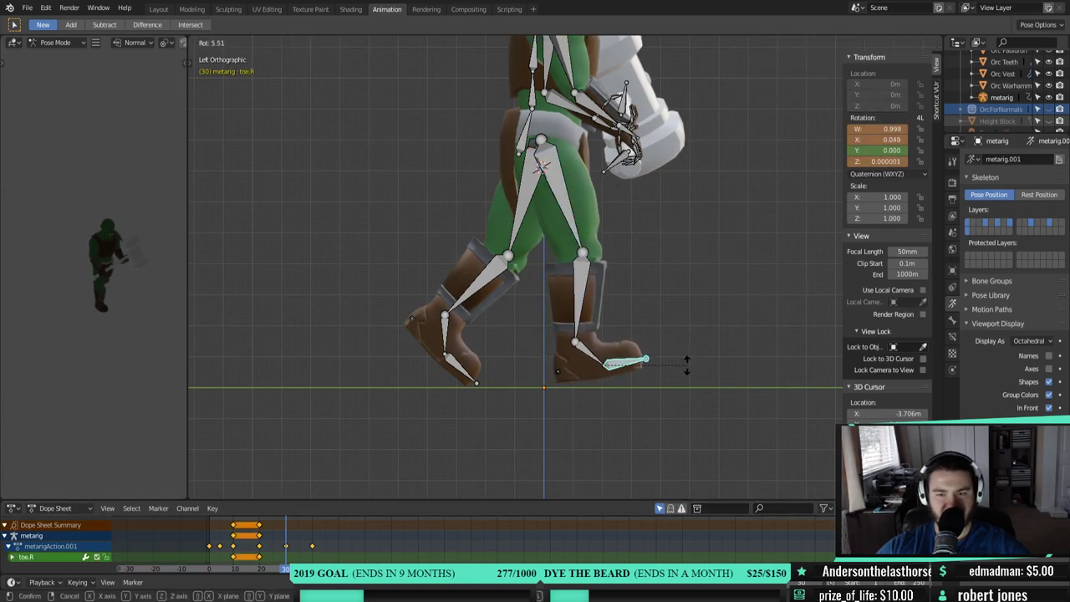
left_click(686, 365)
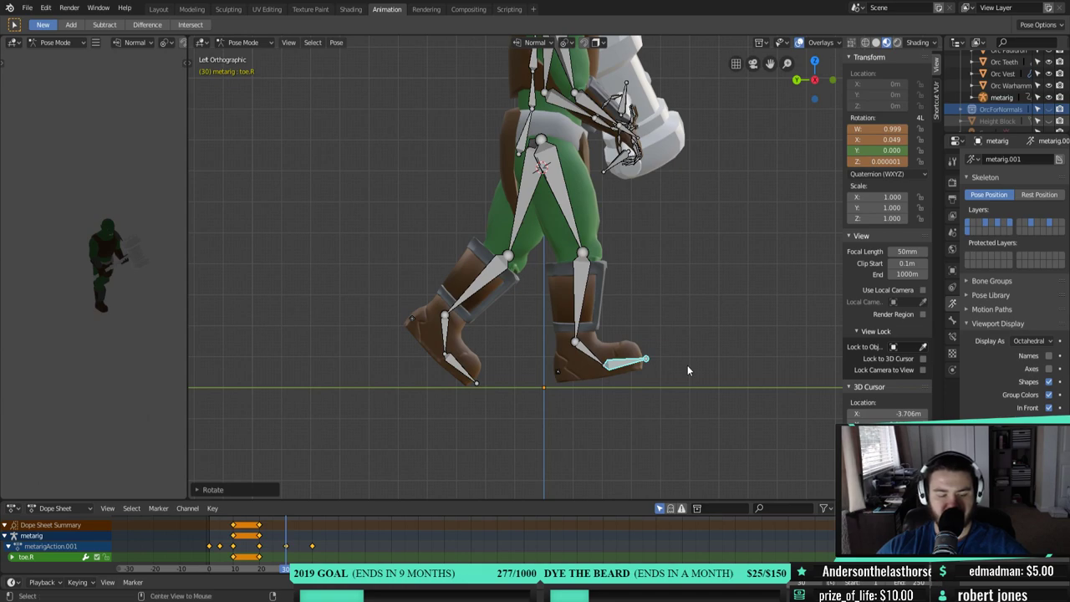
key("ctrl+z")
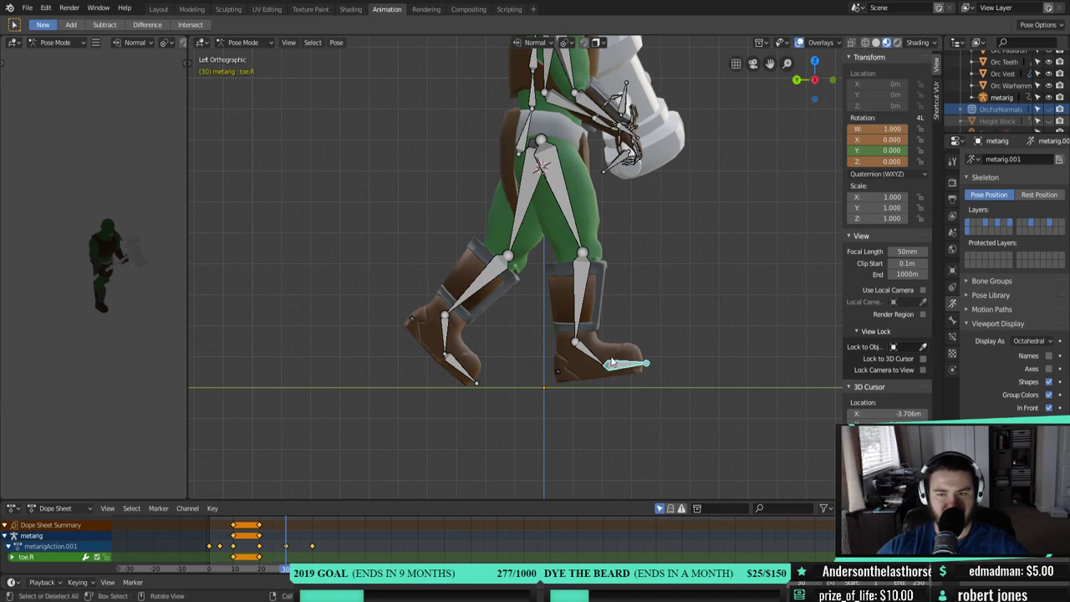
left_click(638, 366)
key("alt+r")
- Rotate shin.R to quaternion X about 0.063 and foot.R to X about 0.030 at frame 30
left_click(576, 278)
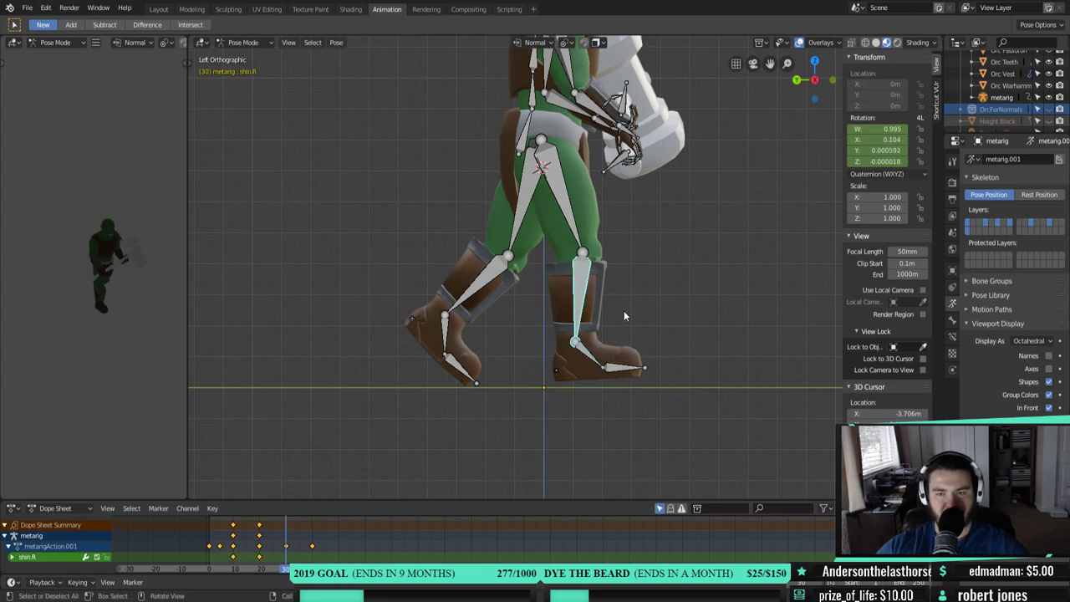
key("r")
left_click(660, 303)
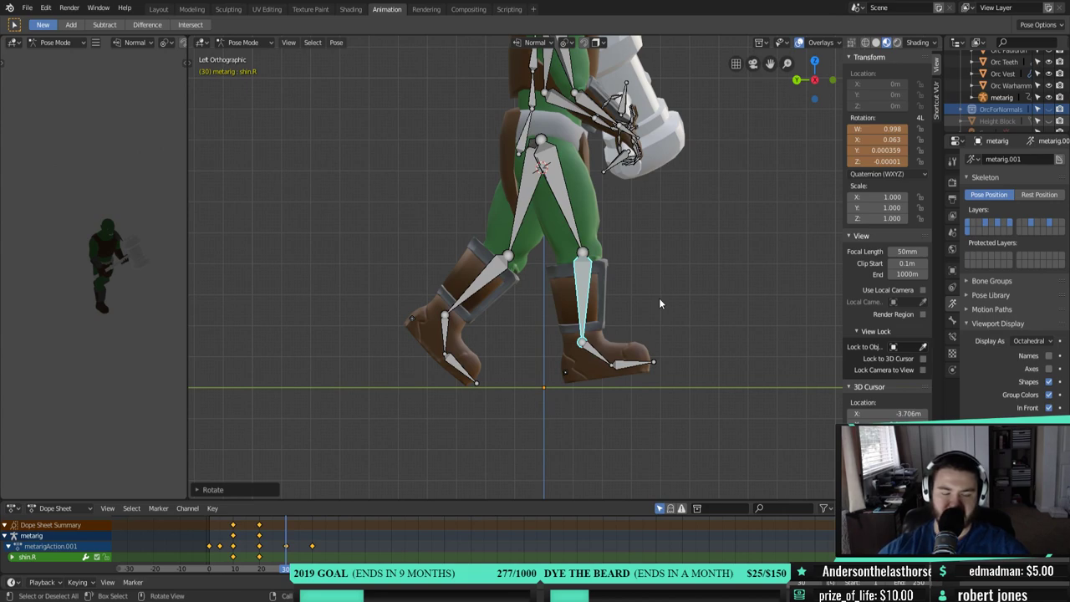
left_click(574, 200)
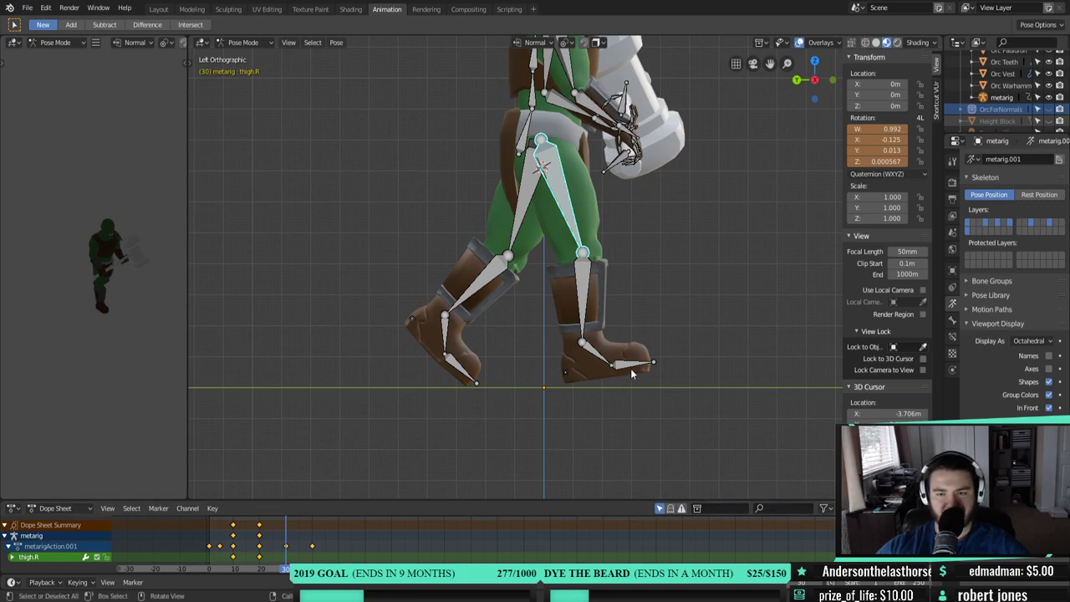
left_click(602, 358)
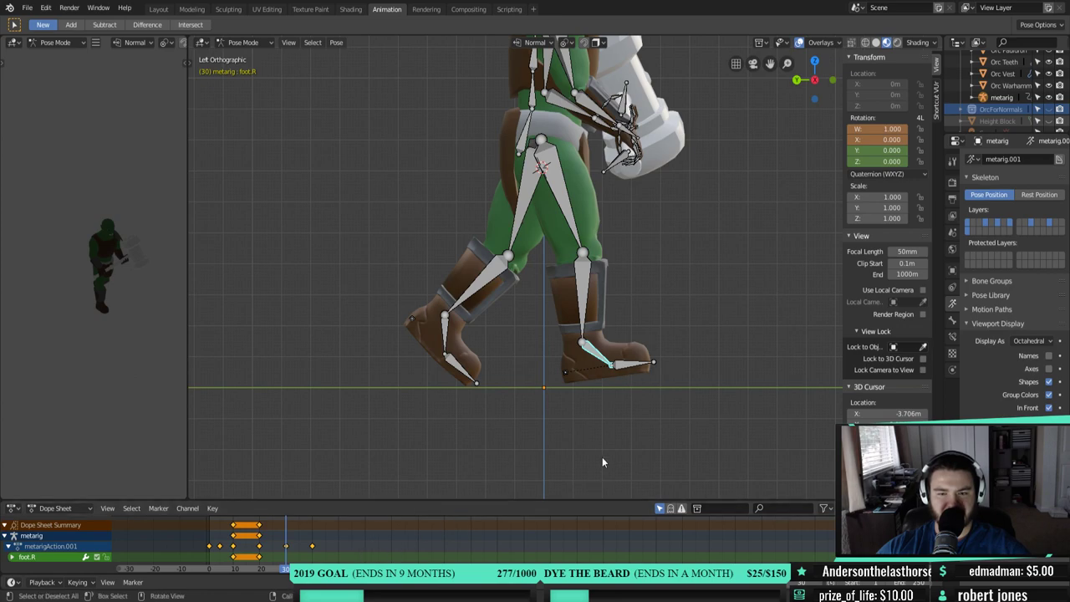
key("r")
left_click(569, 418)
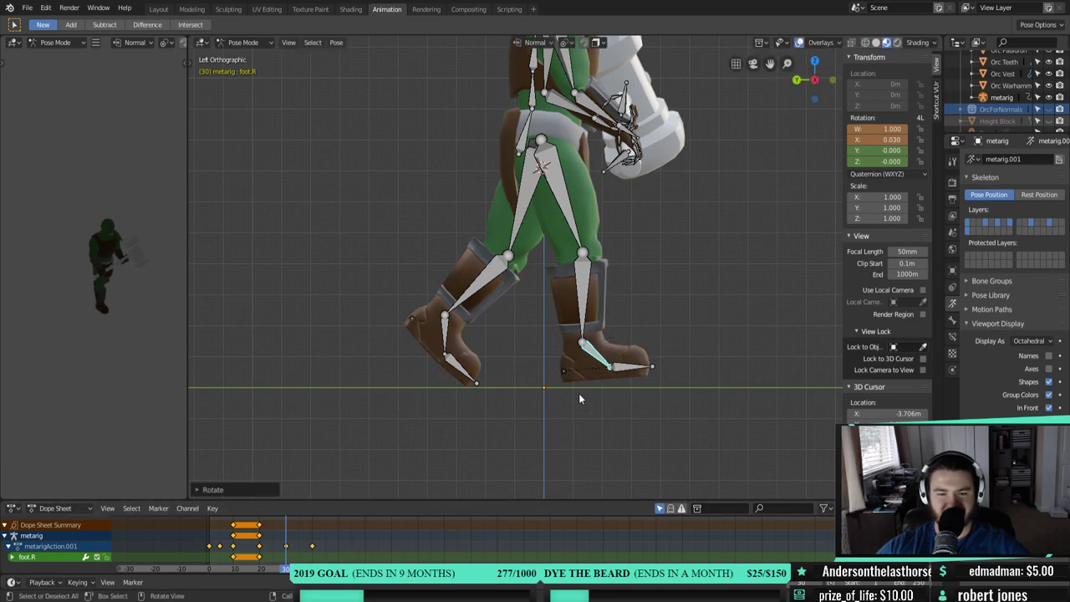
- Select thigh.R, shin.R, foot.R and toe.R and insert a Rotation keyframe for the pose at frame 30
left_click(569, 204)
left_click(584, 288, "shift")
left_click(596, 355, "shift")
left_click(631, 366, "shift")
right_click(733, 364)
left_click(732, 360)
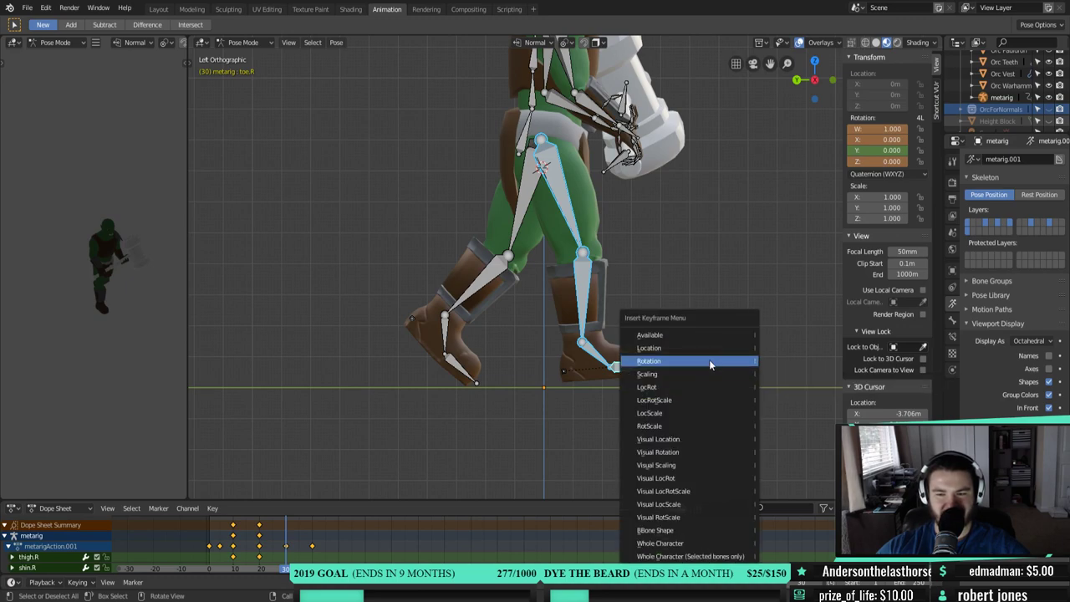
left_click(710, 362)
- At frame 40, clear the rotations of thigh.R, shin.R, foot.R and toe.R and insert a Rotation keyframe for them
left_click(565, 203)
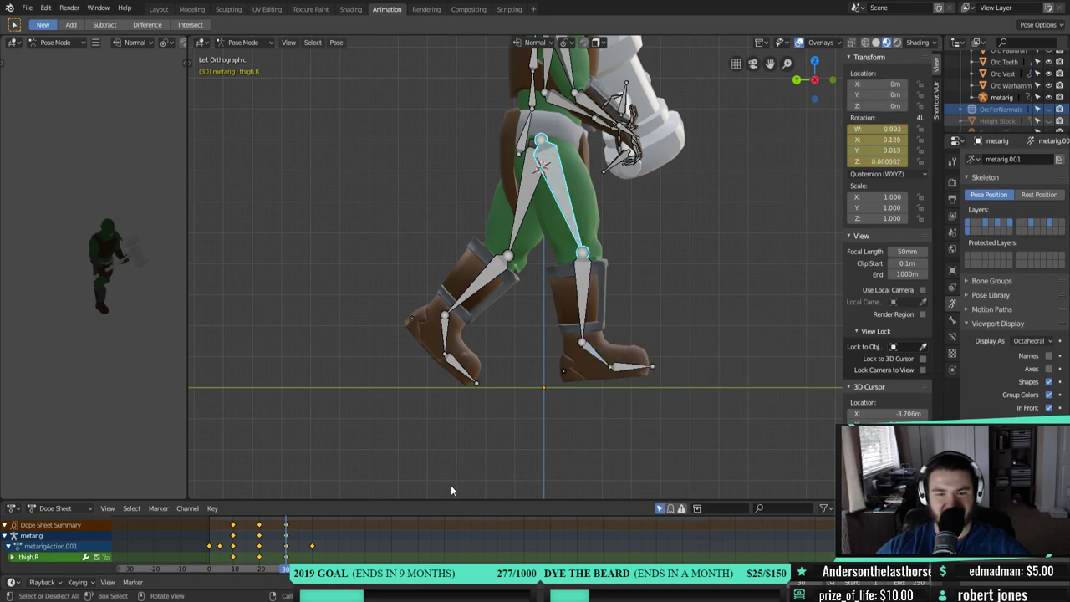
left_click_drag(284, 571, 312, 526)
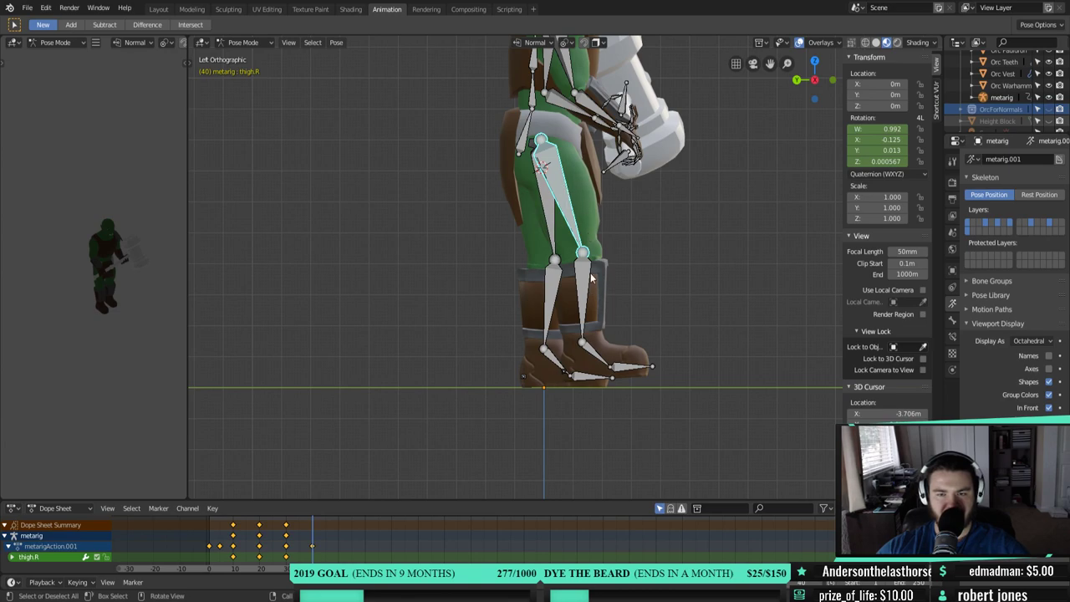
left_click(585, 293, "shift")
left_click(608, 364, "shift")
left_click(636, 366, "shift")
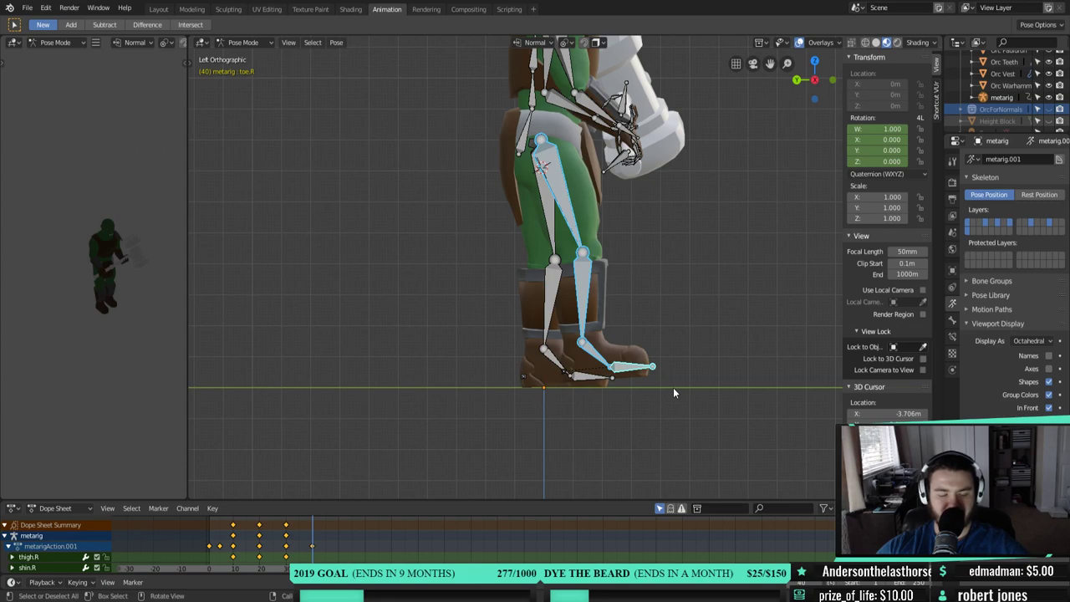
key("alt+r")
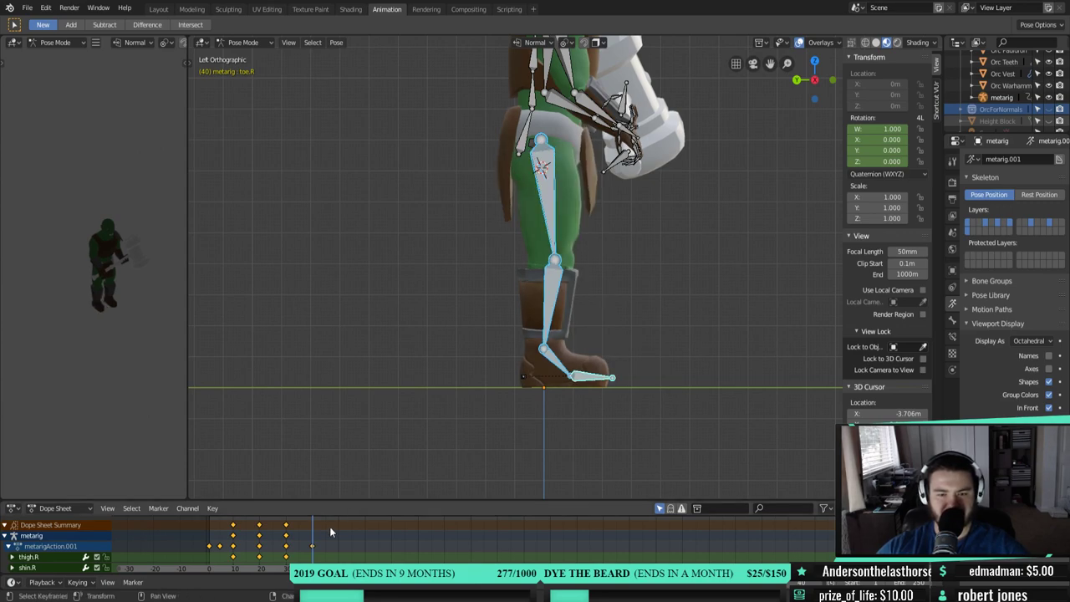
key("i")
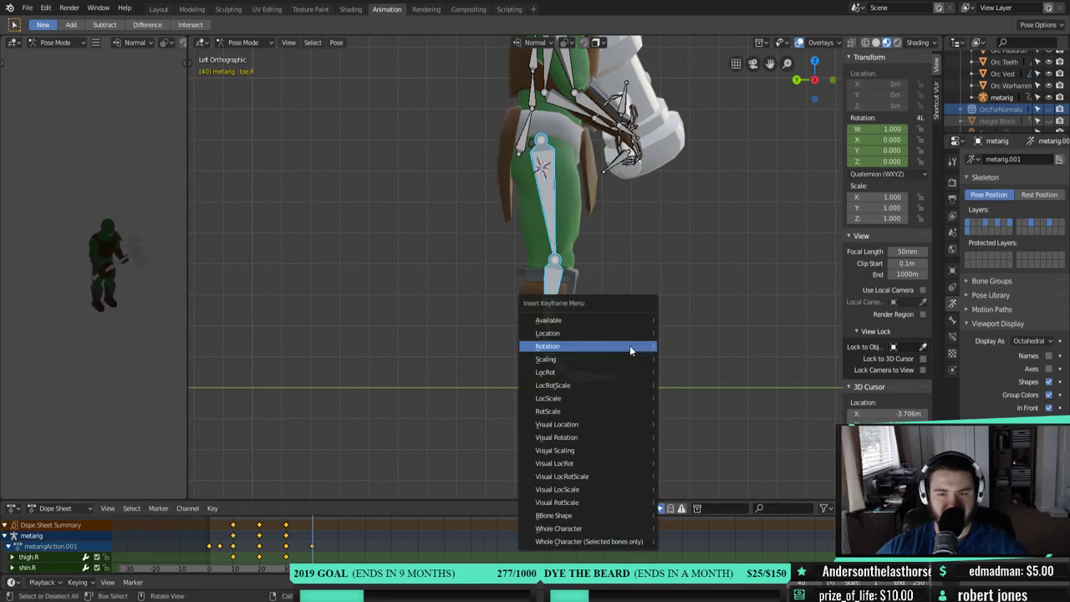
left_click(629, 345)
- Examine the orc's starting pose around frame 1 in a perspective view and an enlarged preview
key("shift+Left")
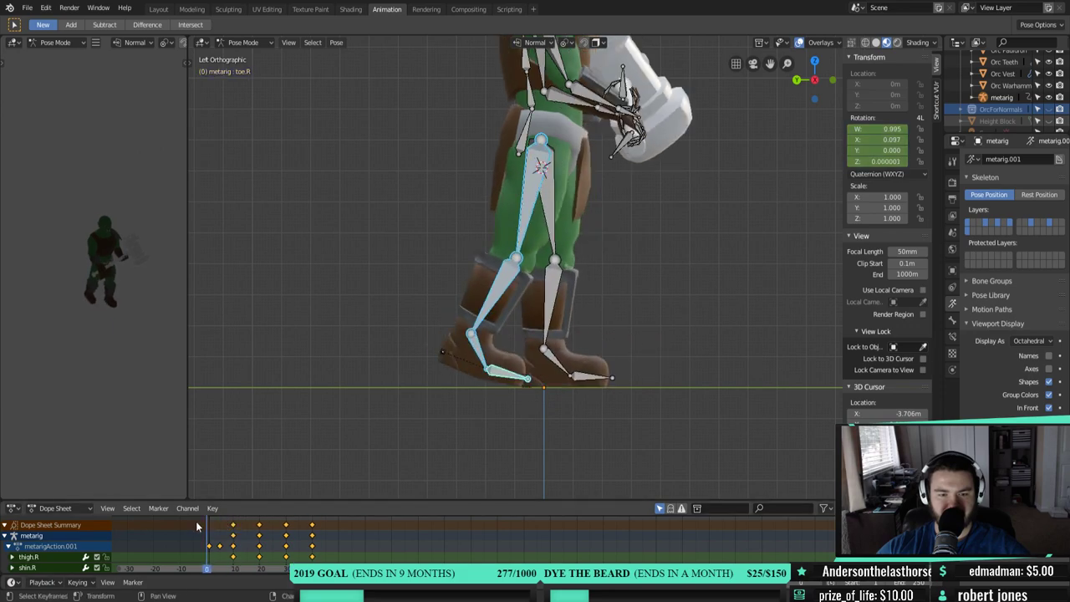
right_click_drag(210, 530, 215, 530)
scroll(610, 351, "down", 3)
middle_click_drag(658, 335, 606, 355)
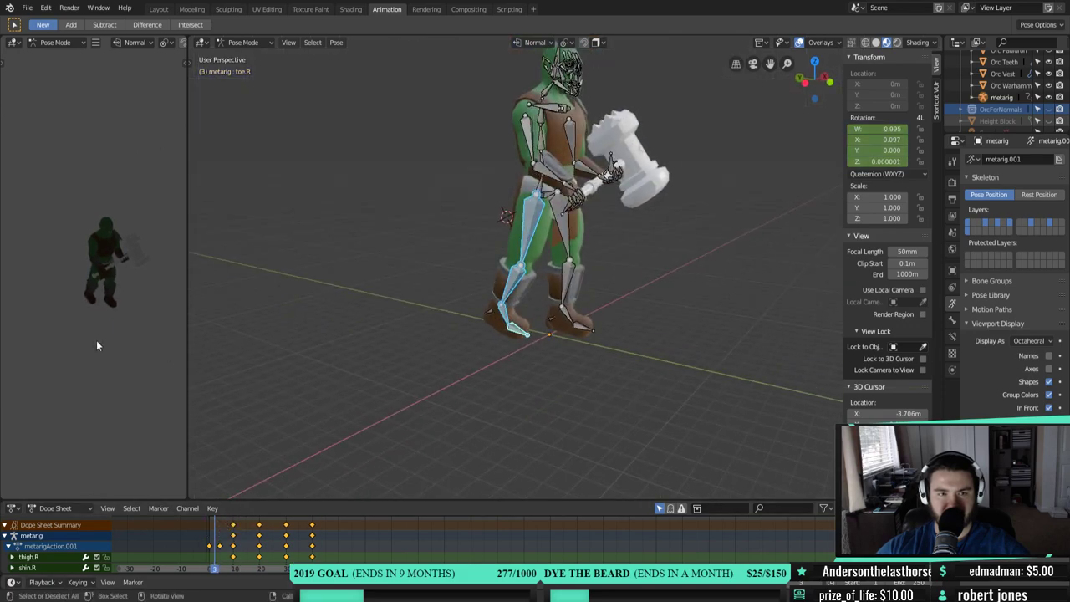
scroll(133, 331, "up", 4)
middle_click_drag(137, 329, 163, 333)
mouse_move(215, 574)
left_mouse_down()
mouse_move(285, 559)
mouse_move(259, 539)
mouse_move(337, 522)
mouse_move(210, 544)
mouse_move(235, 554)
mouse_move(199, 549)
mouse_move(212, 572)
left_mouse_up()
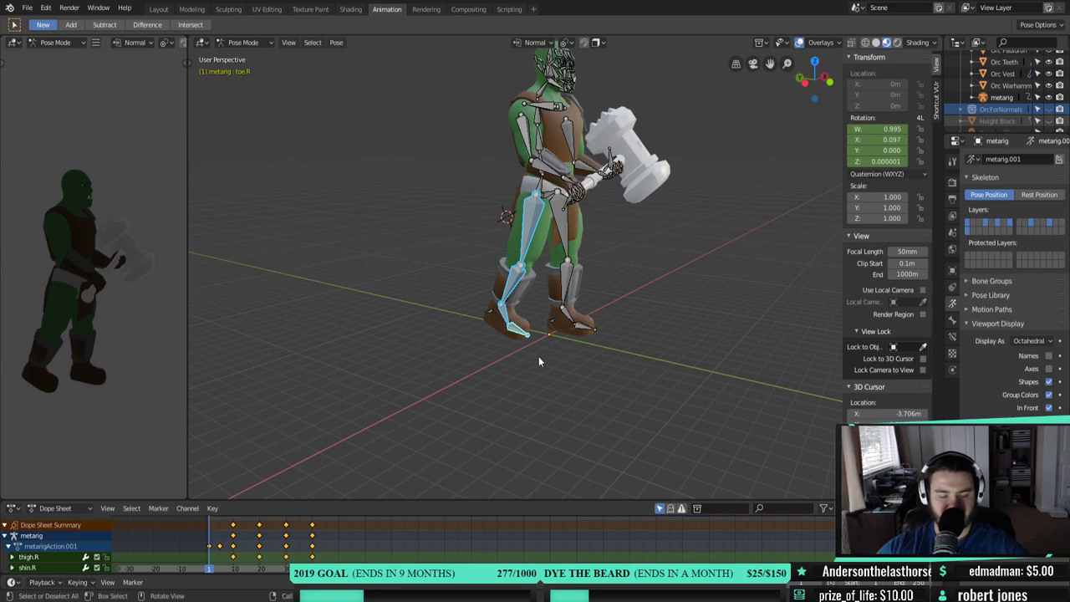
- Try deleting the right leg bones' keyframes, clearing their rotations and inserting a Rotation keyframe at frame 1
key("x")
left_click(467, 536)
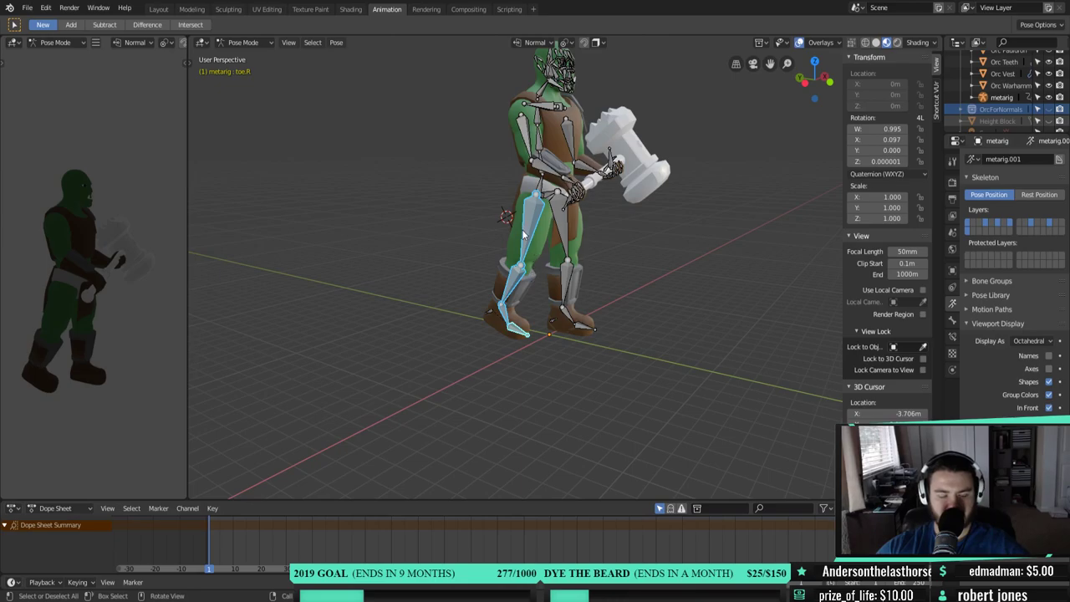
key("alt+r")
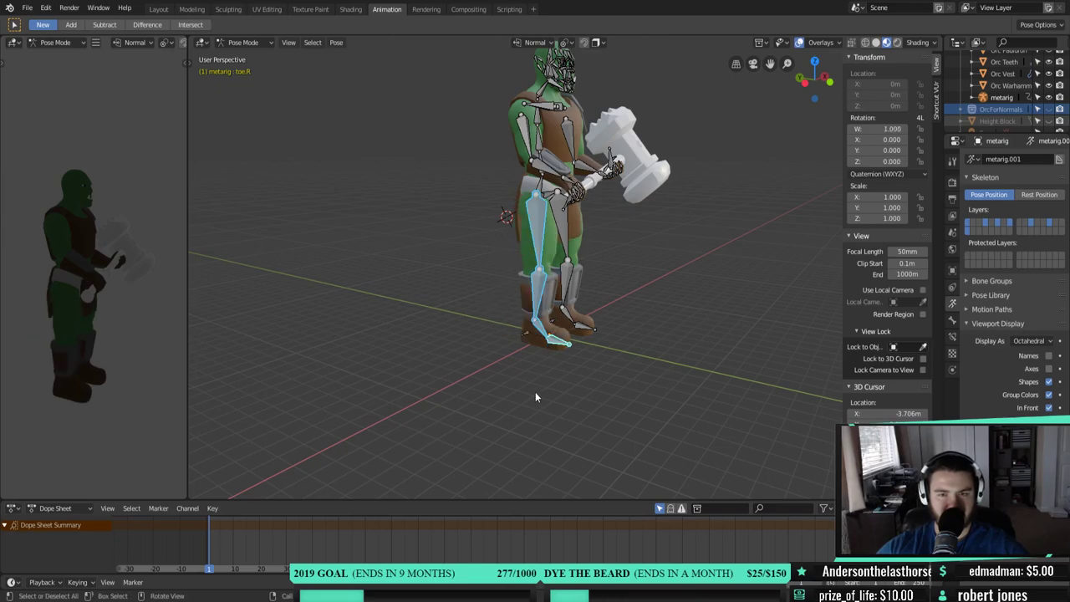
right_click(493, 351)
left_click(493, 348)
left_click(493, 352)
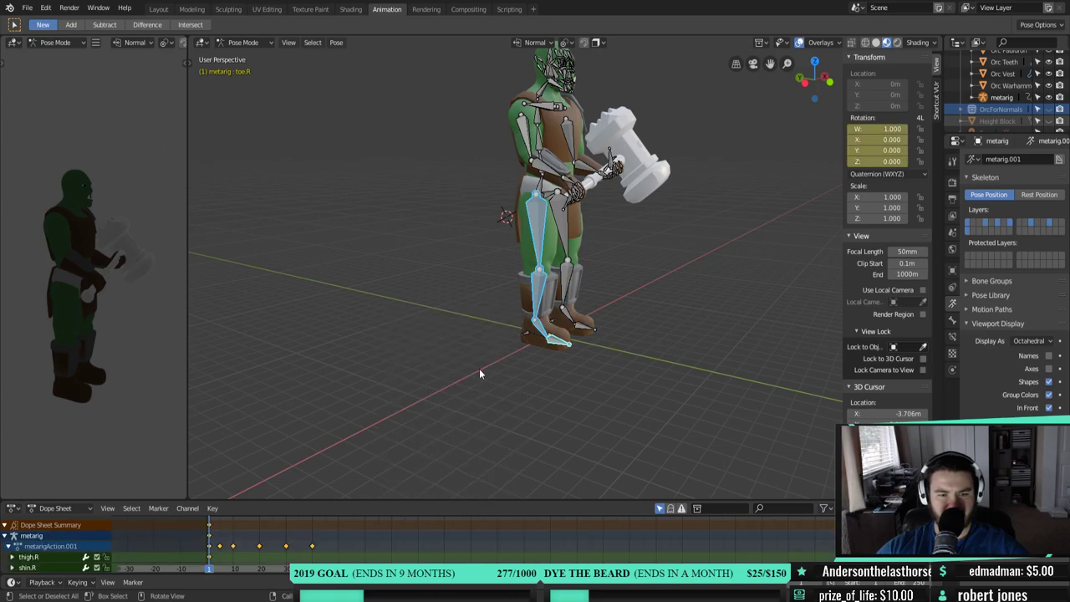
- Scrub the timeline from frame 1 onward, then undo the right leg's reset and keyframe deletion
left_click_drag(205, 576, 235, 526)
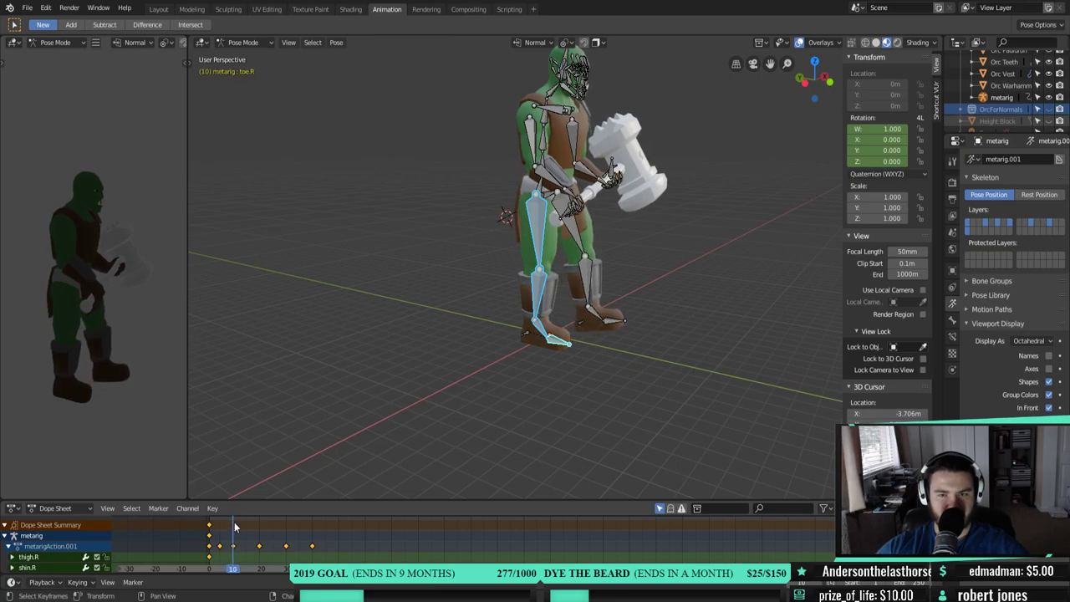
left_click_drag(235, 527, 336, 527)
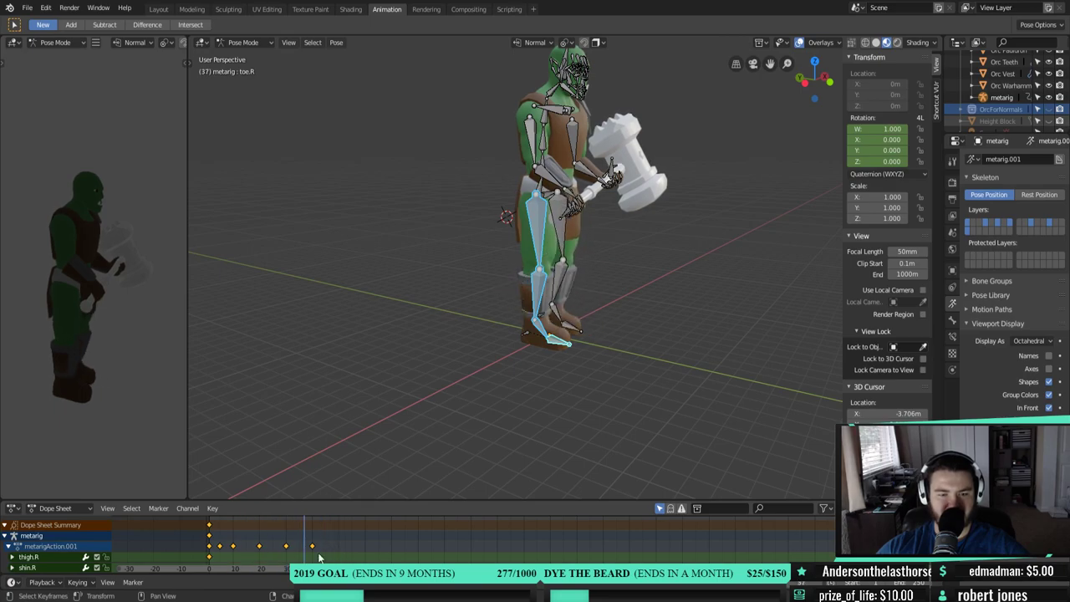
key("shift+Left")
key("ctrl+z")
key("ctrl+z")
key("ctrl+z")
key("ctrl+z")
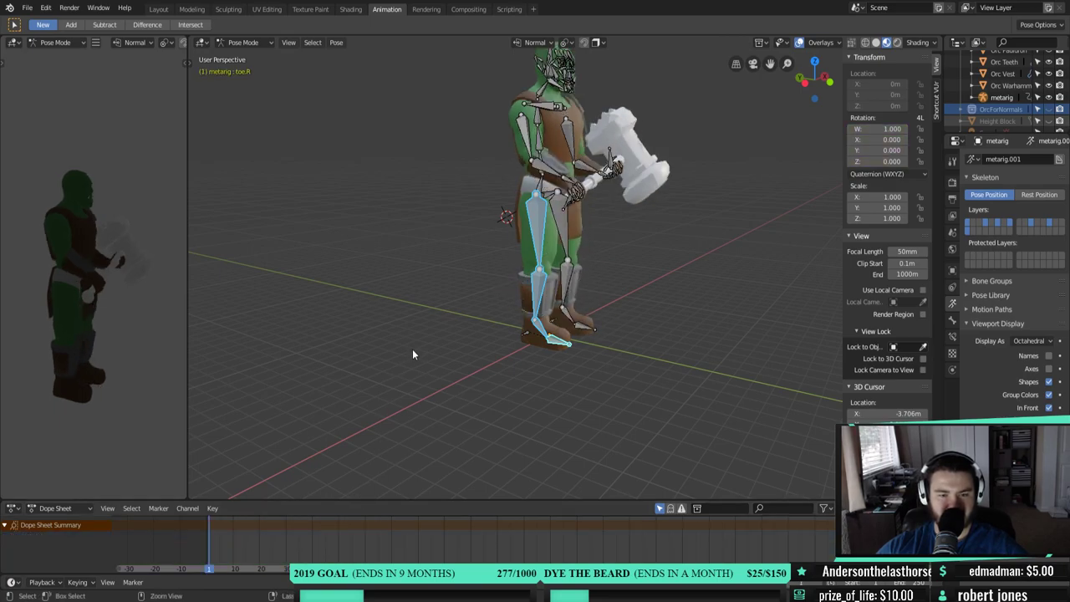
key("space")
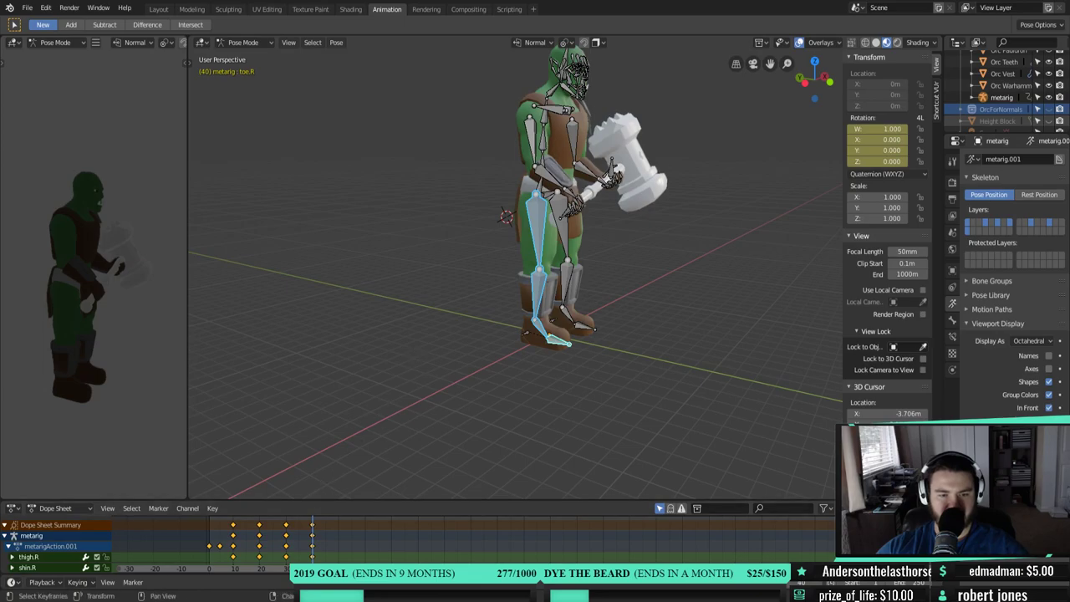
- Examine the right leg's pose at frame 0 up close in the left orthographic view
left_click_drag(311, 568, 205, 573)
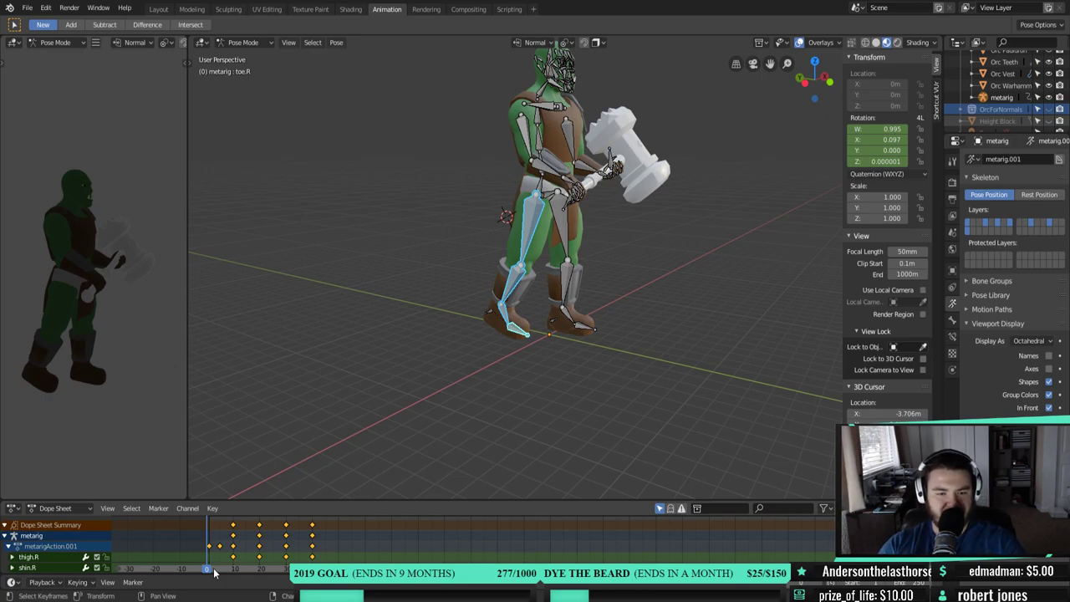
middle_click_drag(495, 376, 530, 369)
scroll(539, 338, "up", 3)
middle_click_drag(541, 330, 523, 368, "shift")
scroll(547, 376, "down", 2)
scroll(523, 394, "up", 1)
key("ctrl+KP_3")
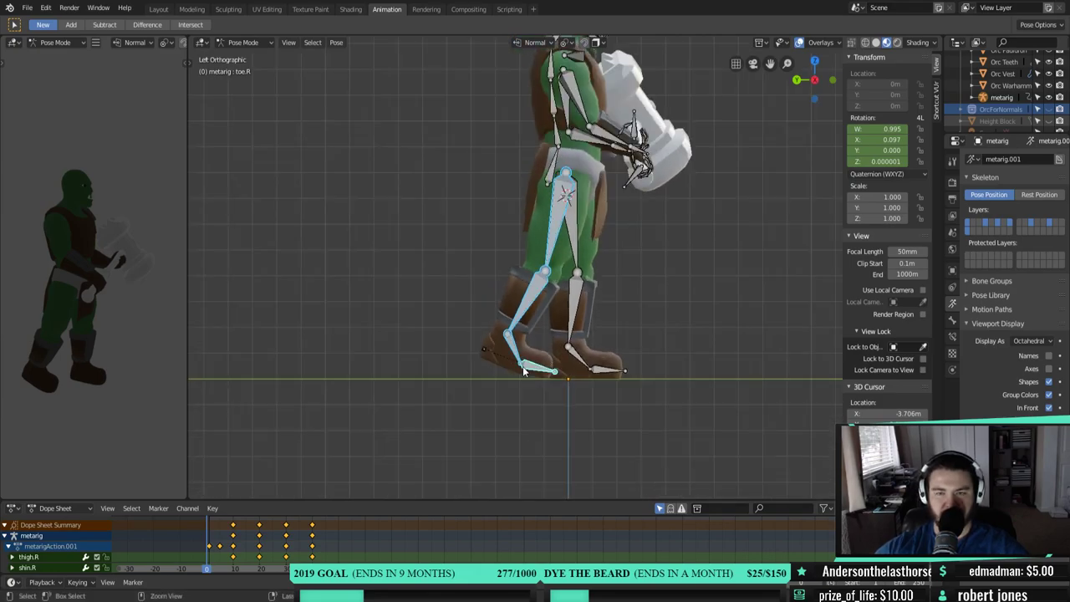
scroll(522, 368, "up", 1)
middle_click_drag(502, 349, 479, 297, "shift")
- Rotate the right thigh bone by about 0.5° at frame 5 in the left orthographic view
left_click_drag(208, 570, 225, 574)
mouse_move(221, 574)
left_mouse_down()
mouse_move(210, 574)
mouse_move(220, 574)
left_mouse_up()
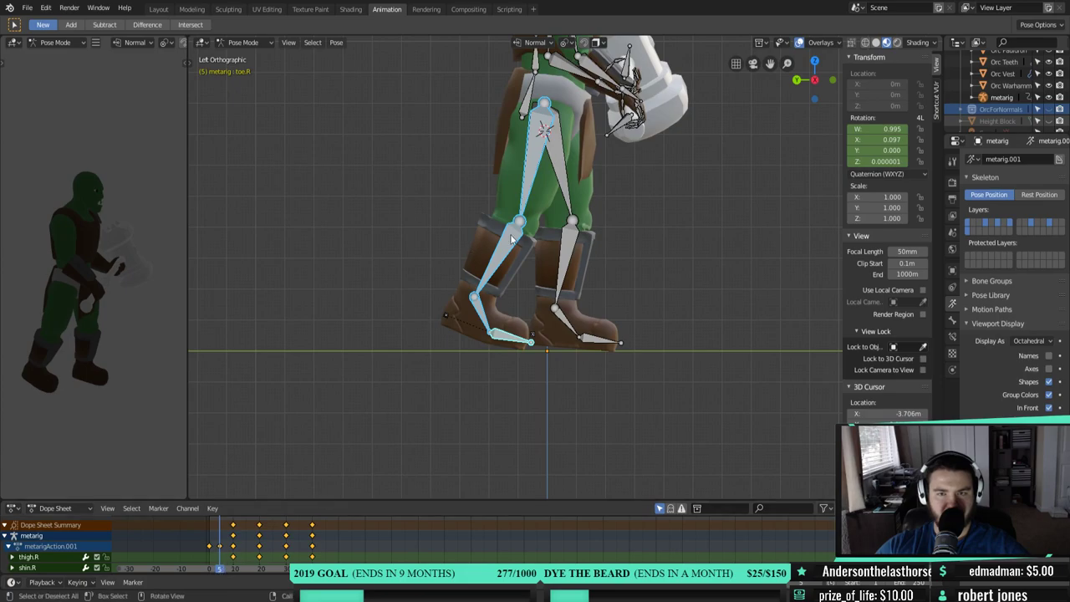
left_click(626, 193)
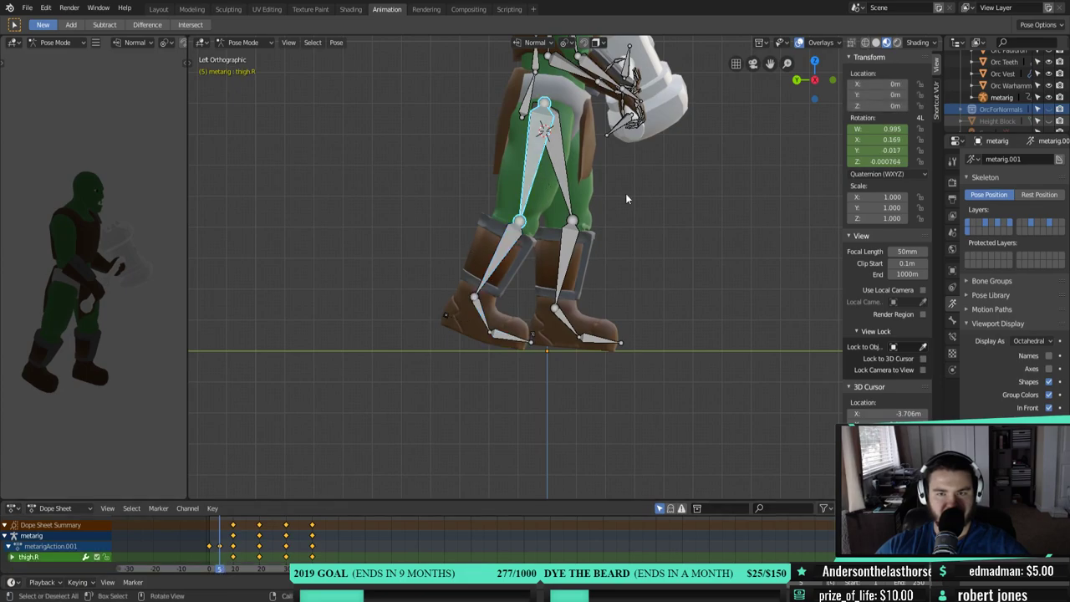
left_click(502, 251)
left_click(483, 318)
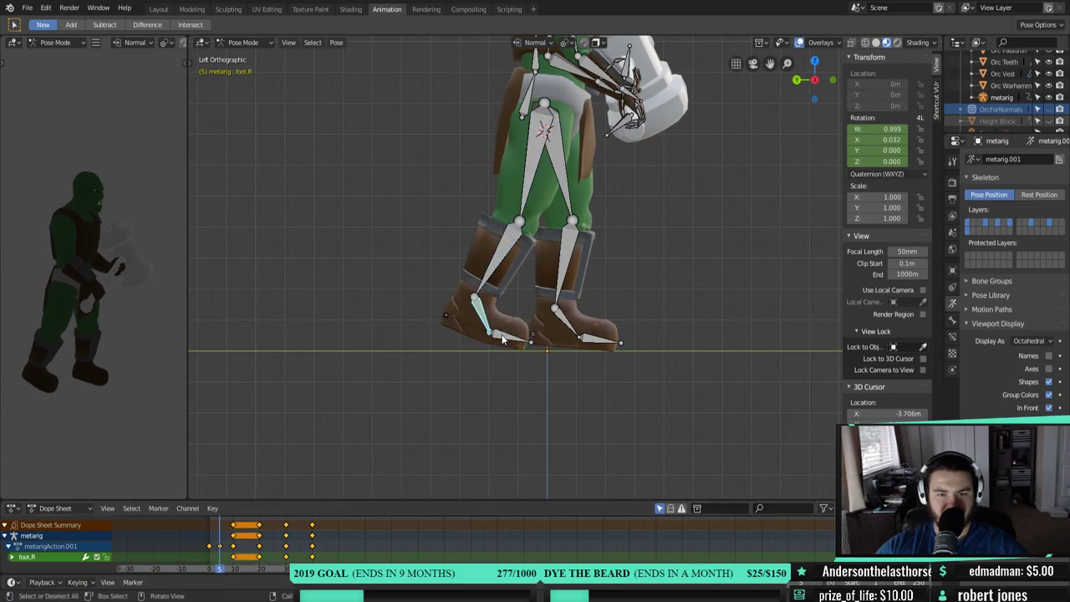
left_click(533, 171)
key("r")
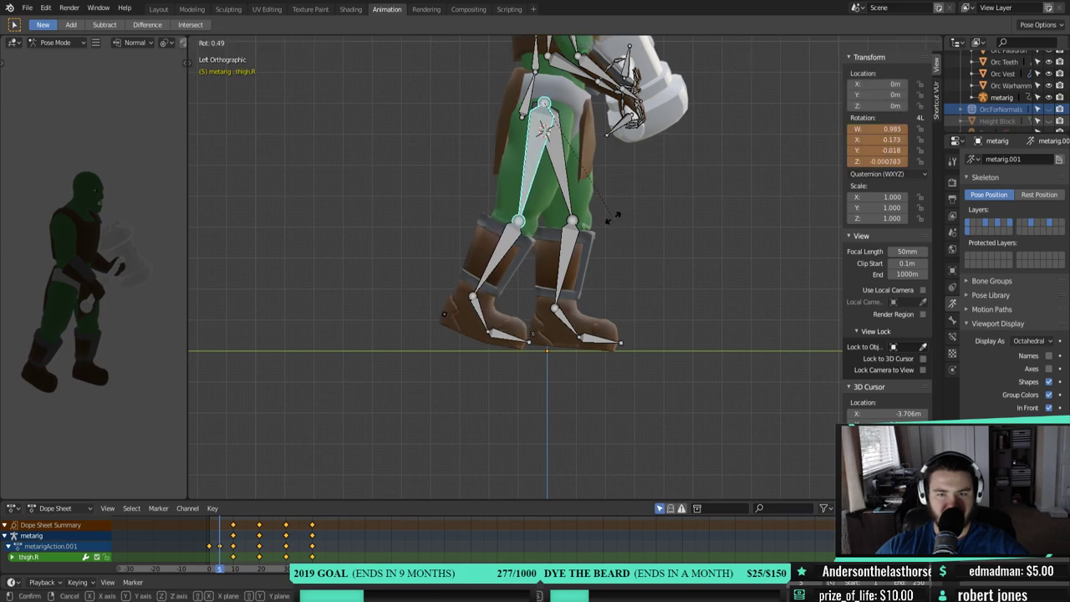
left_click(614, 216)
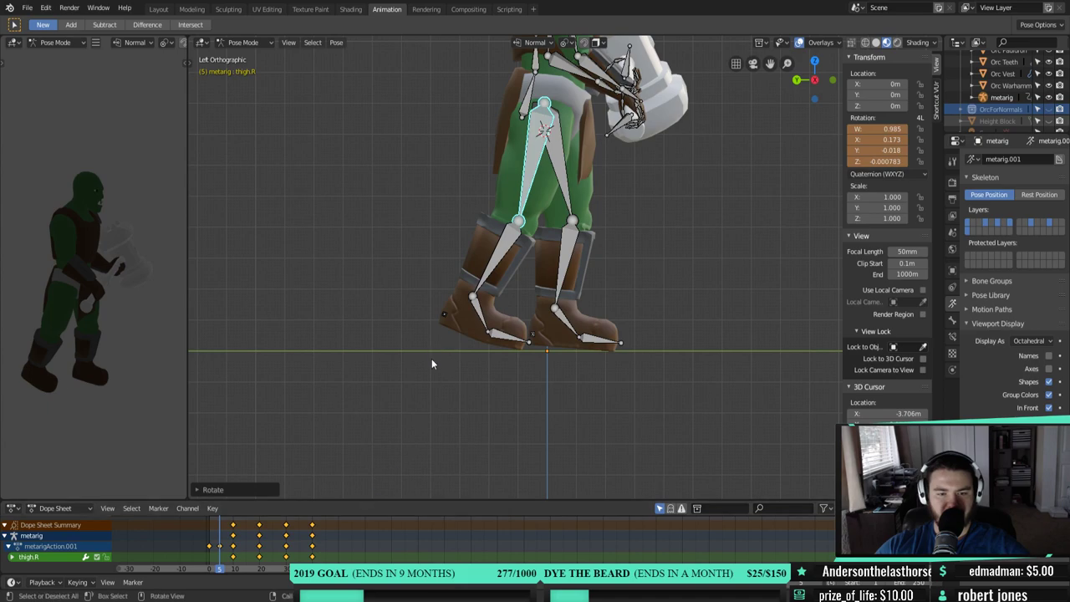
- Select the right thigh, shin, foot and toe bones together and insert a Rotation keyframe for them at frame 5
left_click(507, 242)
left_click(505, 337, "shift")
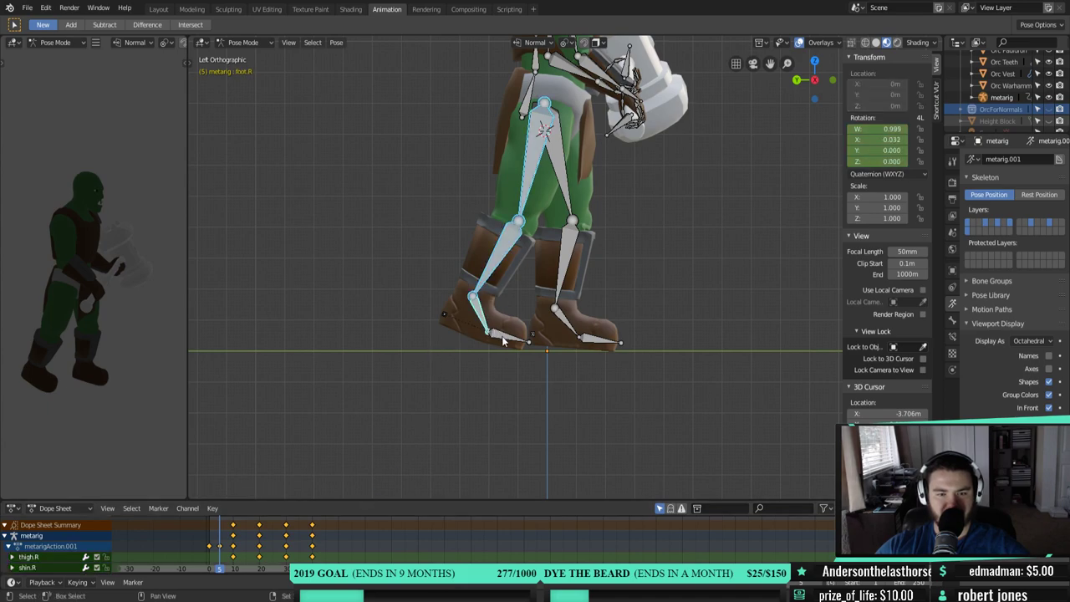
right_click(480, 363)
left_click(480, 364)
left_click(480, 363)
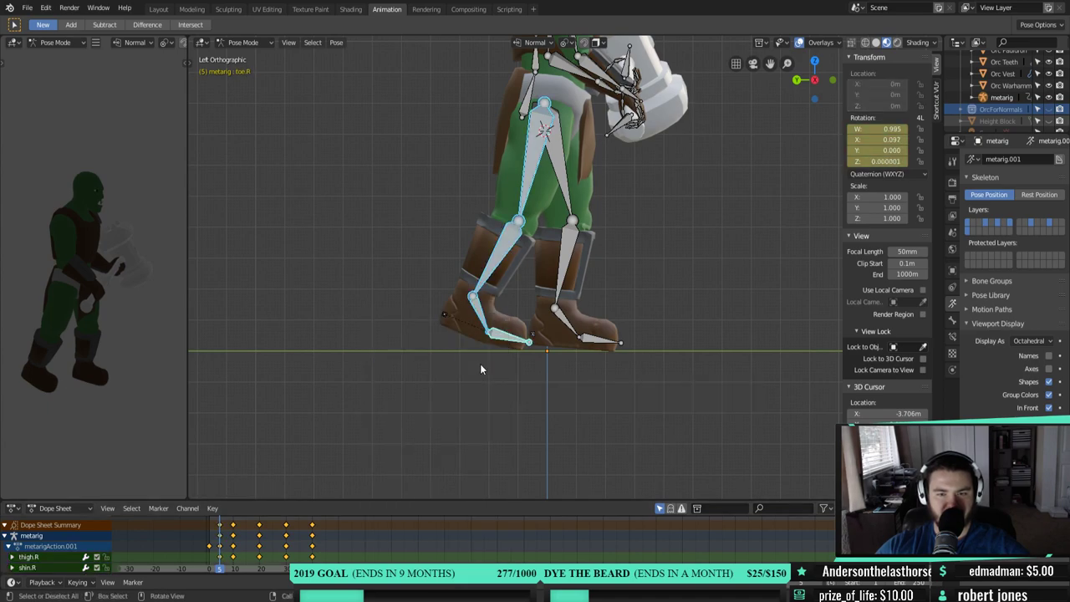
- Clear the right leg bones' rotations at frame 1 and insert a Rotation keyframe there
left_click_drag(219, 573, 210, 573)
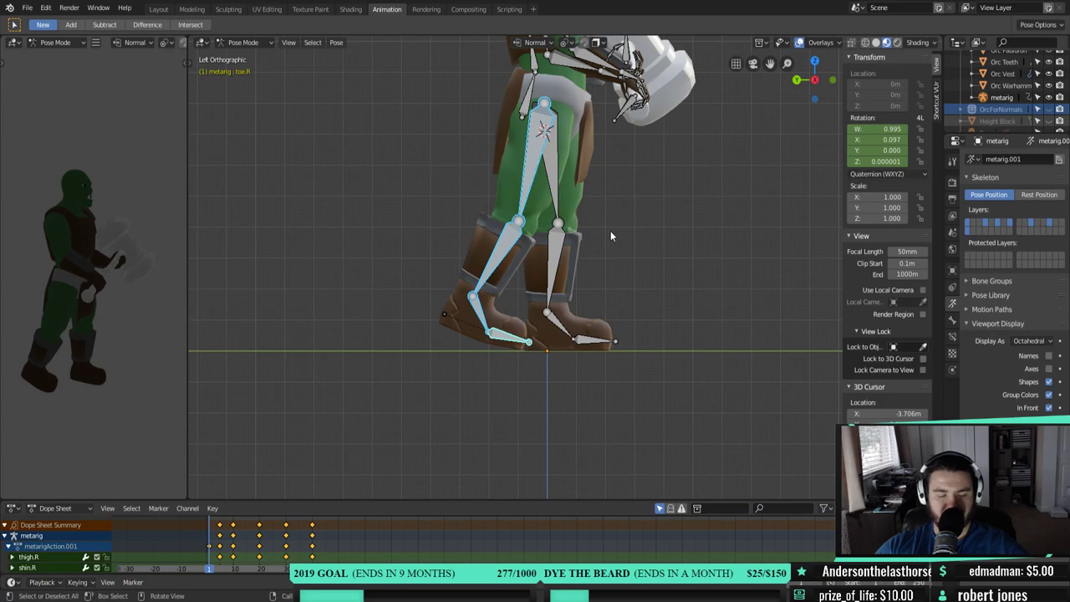
key("alt+r")
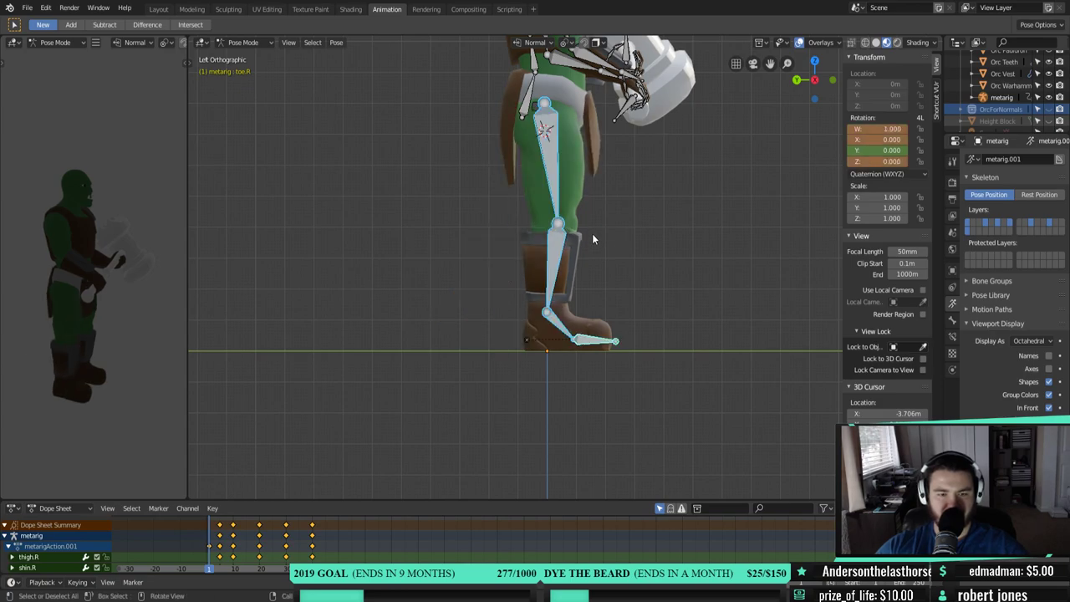
right_click(561, 374)
left_click(561, 377)
left_click(561, 377)
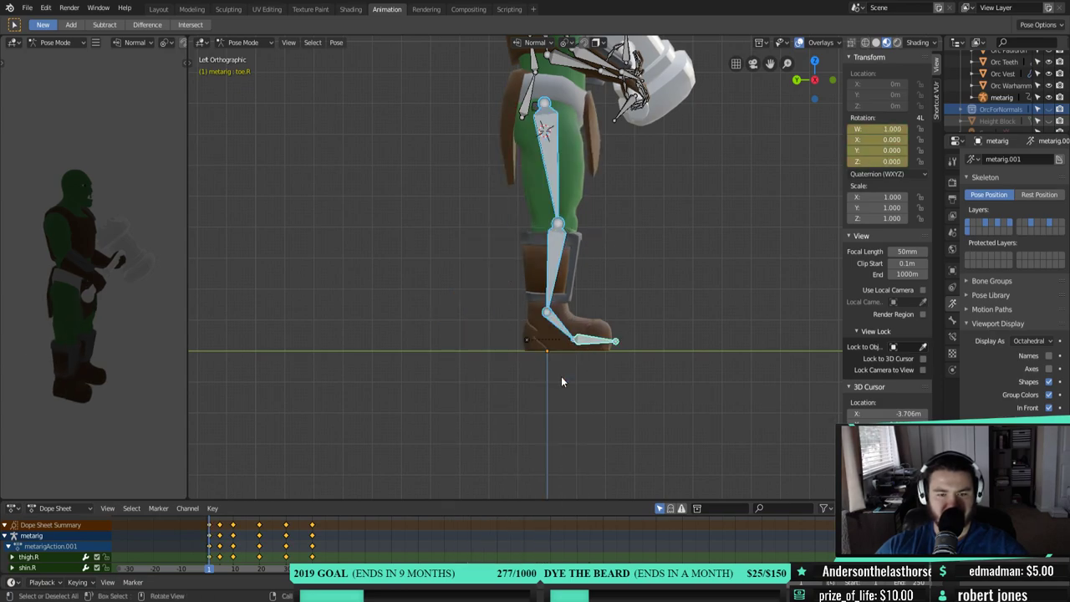
- Scrub the timeline from frame 1 to frame 40 to review the right leg's movement
left_click_drag(209, 574, 224, 574)
scroll(633, 321, "down", 4)
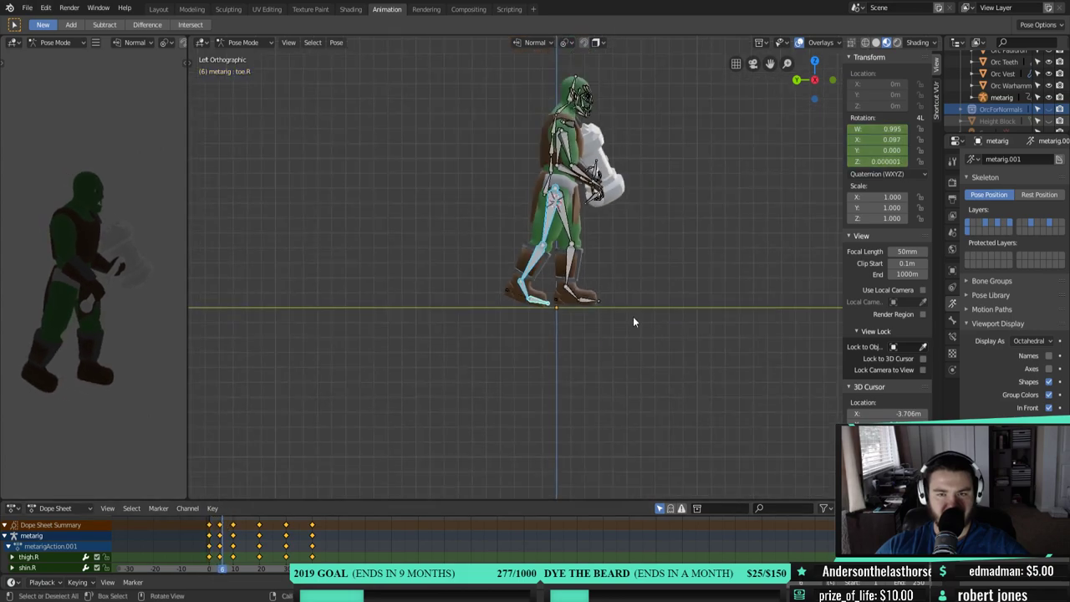
middle_click_drag(633, 322, 560, 346)
left_click_drag(223, 575, 311, 558)
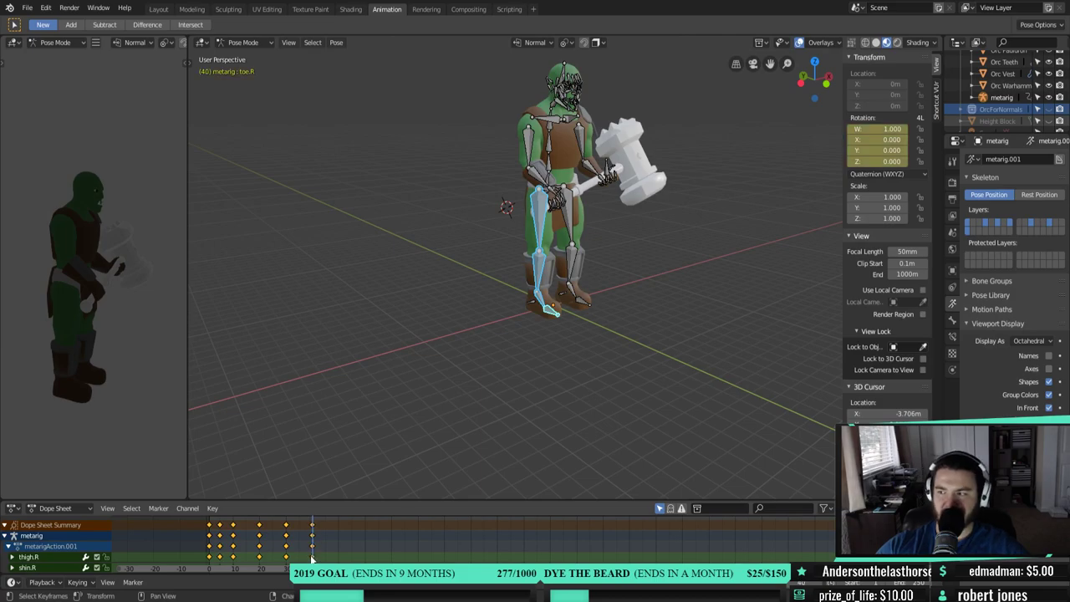
- Examine the orc's standing pose at frame 40 from the front and the side in perspective
scroll(577, 322, "down", 2)
middle_click_drag(661, 285, 534, 302)
scroll(622, 301, "up", 5)
middle_click_drag(627, 300, 588, 285)
scroll(616, 279, "up", 3)
scroll(564, 266, "down", 3)
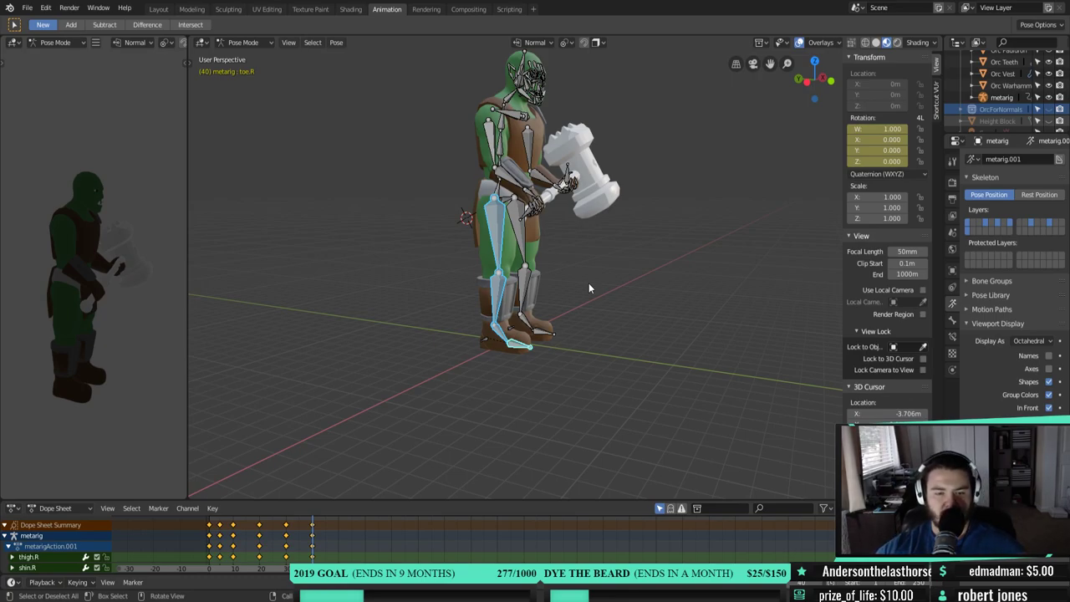
middle_click_drag(578, 285, 568, 310)
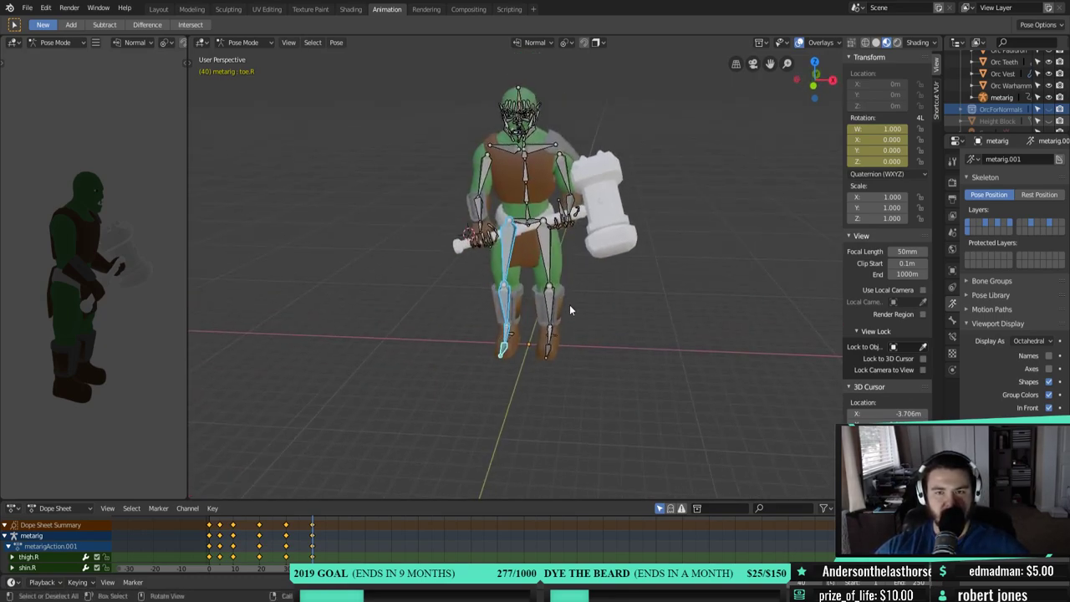
middle_click_drag(468, 368, 519, 430)
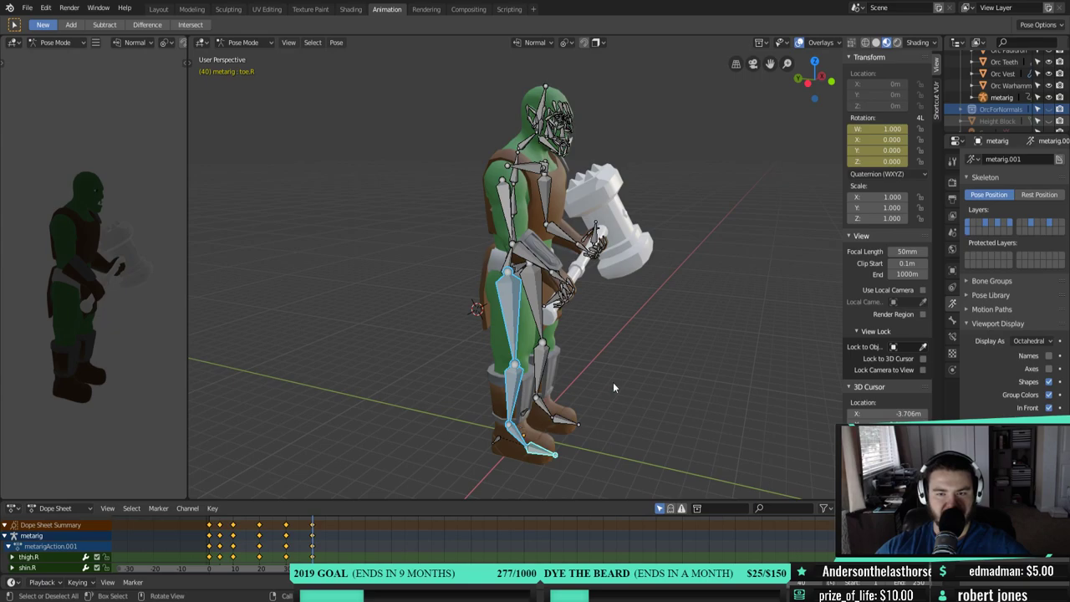
middle_click_drag(616, 239, 546, 438)
scroll(527, 394, "up", 2)
- Check the frames around the last keyframe by scrubbing back and forth, finishing on frame 40
key("Right")
right_click_drag(314, 533, 262, 533)
left_click_drag(261, 534, 315, 544)
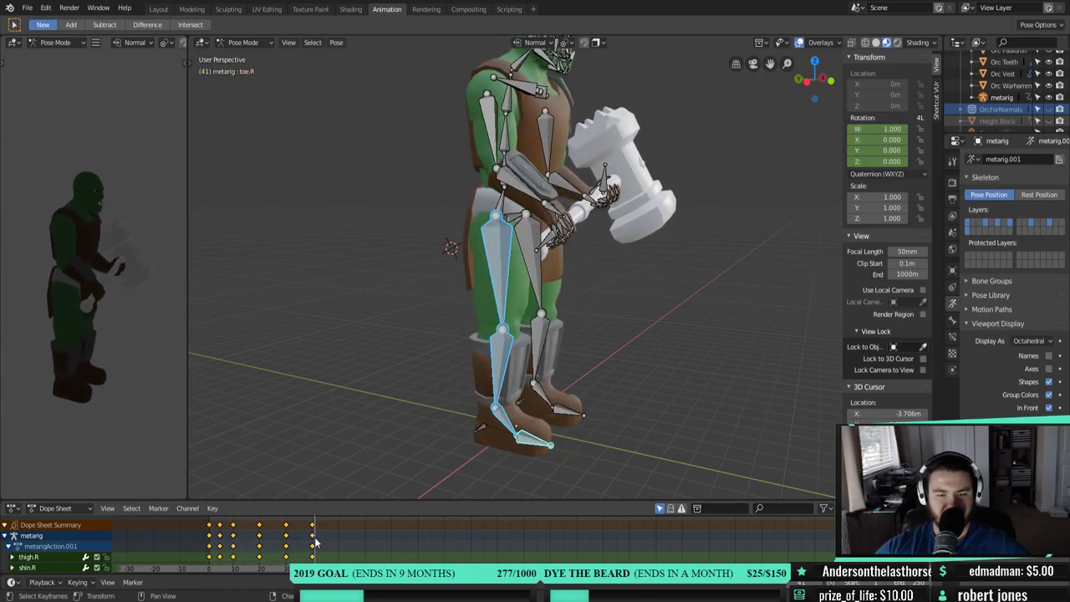
key("Left")
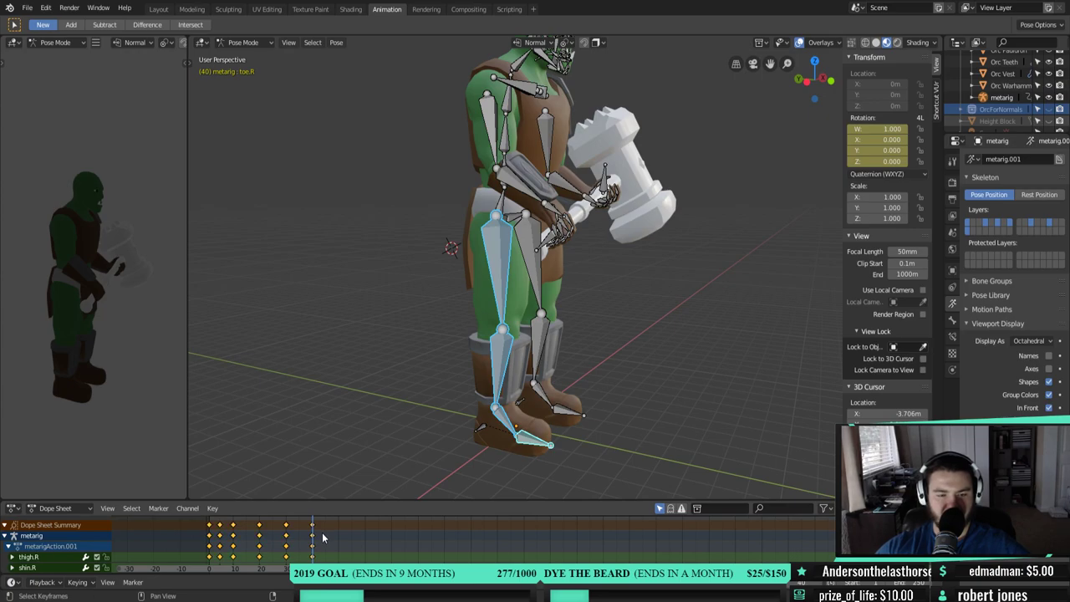
- Try duplicating all right leg keyframes so the copy starts at frame 40, play the result, and undo the duplication
left_click(220, 527)
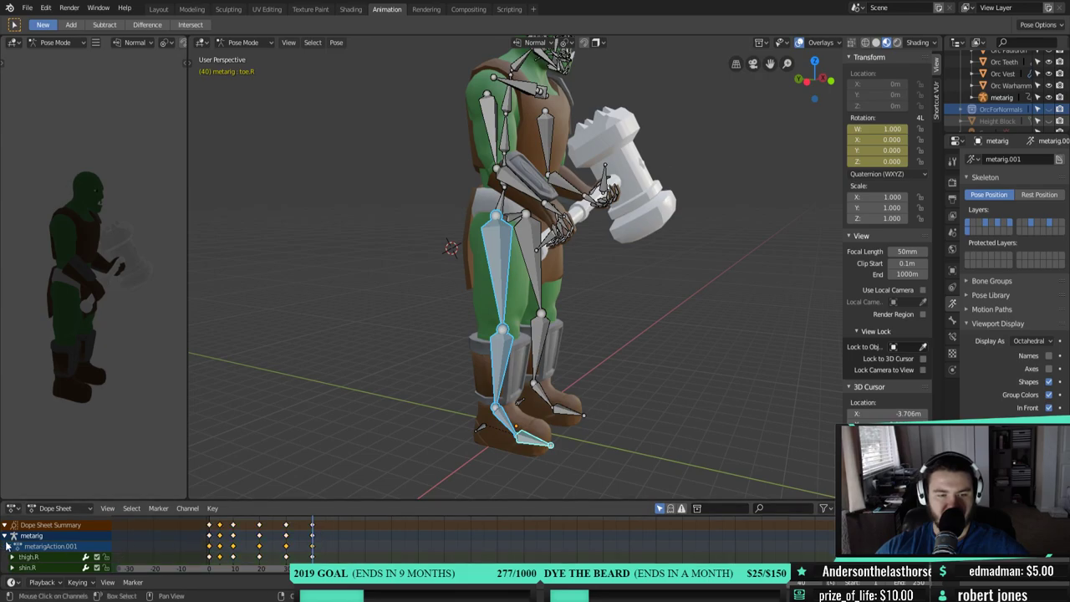
key("a")
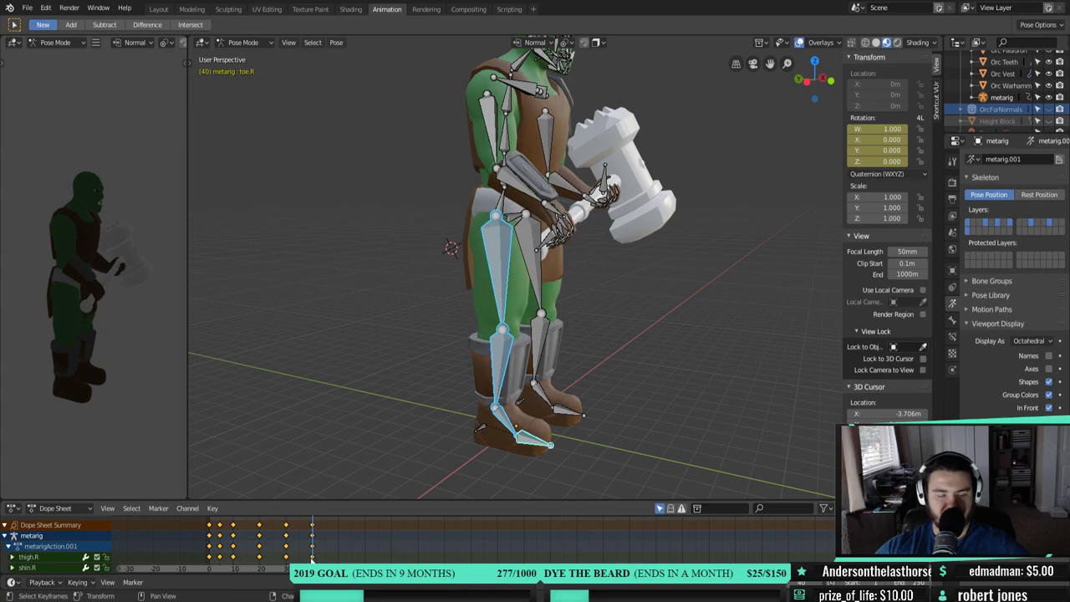
key("shift+d")
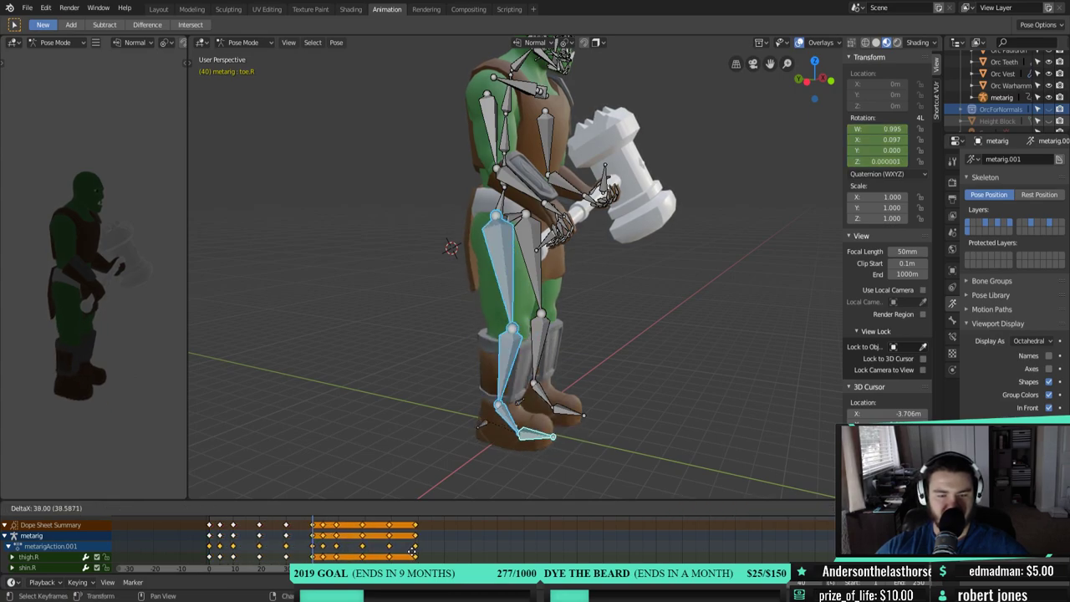
left_click(411, 552)
right_click_drag(303, 525, 207, 525)
key("space")
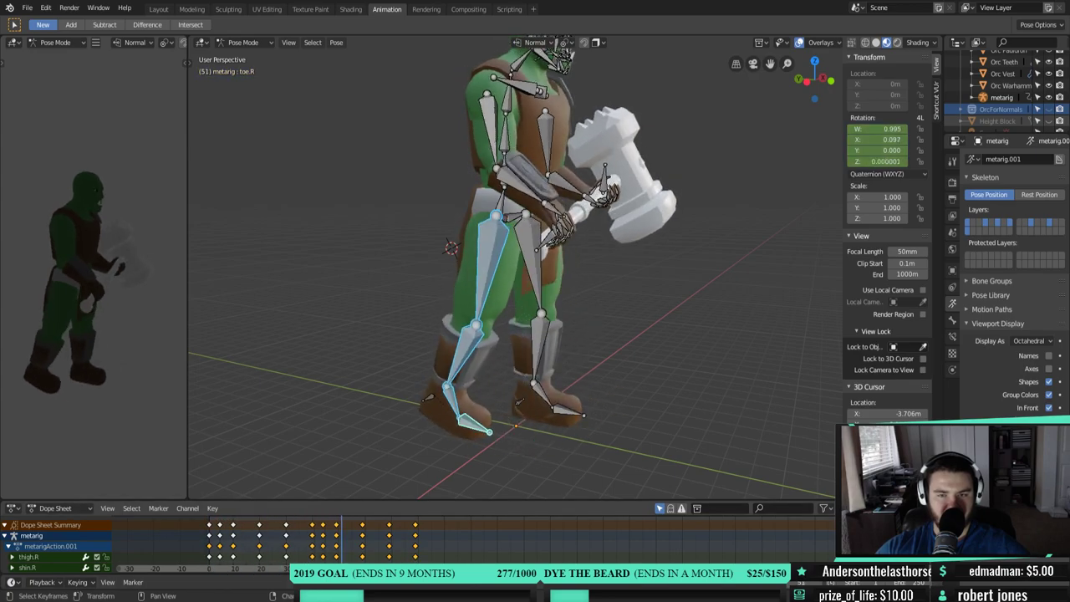
key("space")
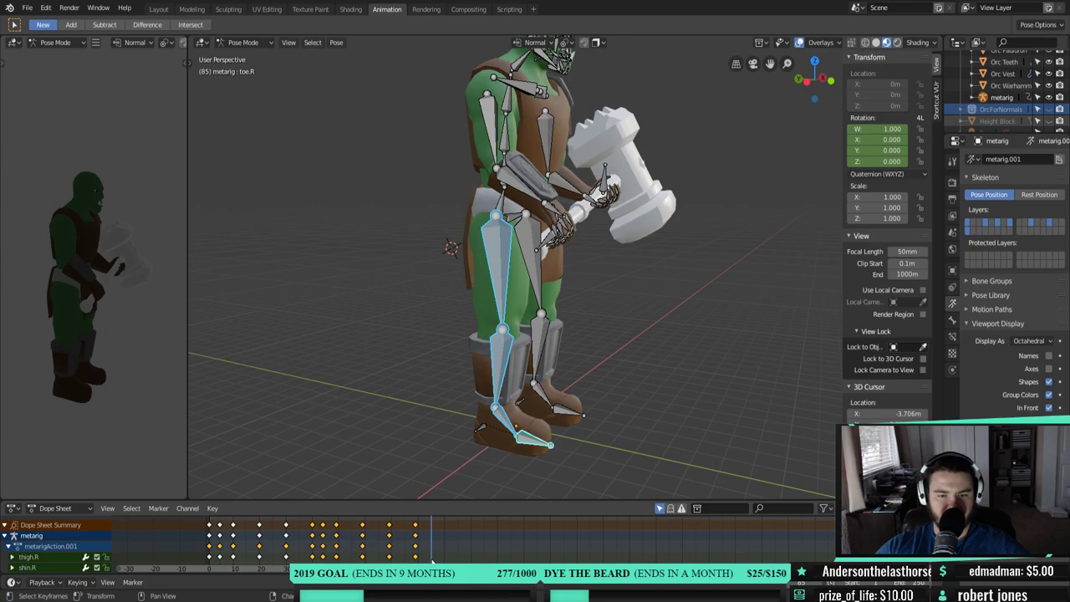
key("ctrl+z")
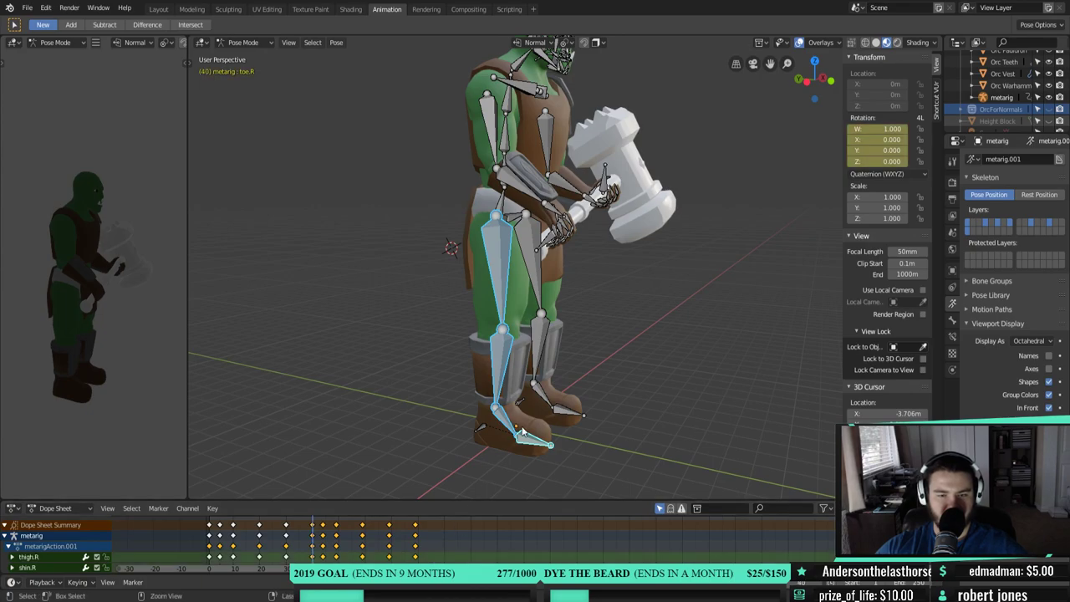
- Select all of the rig's bones and scrub between frames 0 and 45 to review the whole movement, finishing on frame 40
key("a")
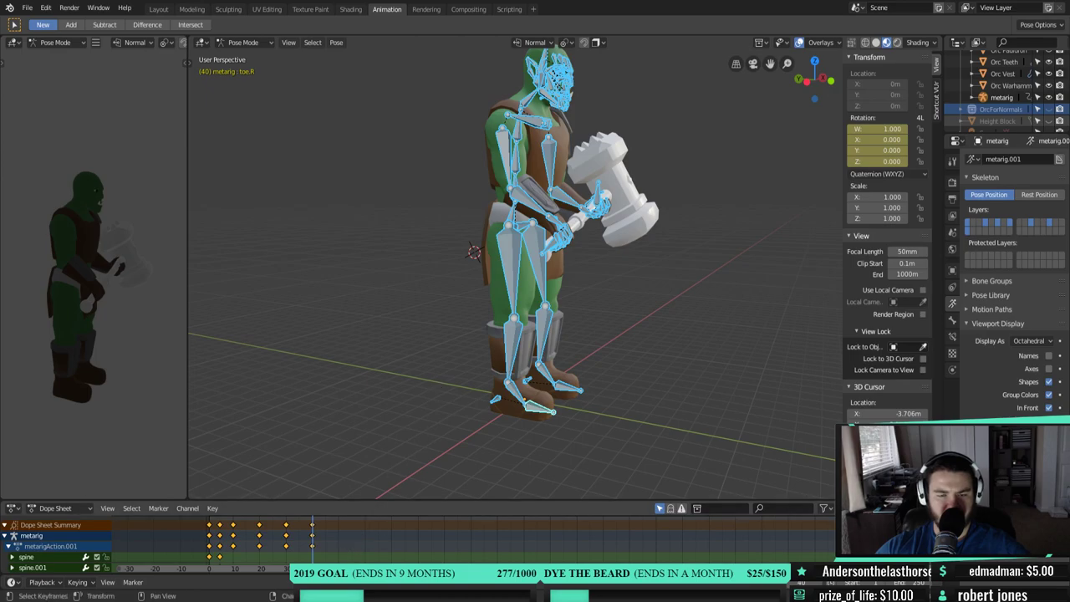
scroll(255, 525, "up", 20, "alt")
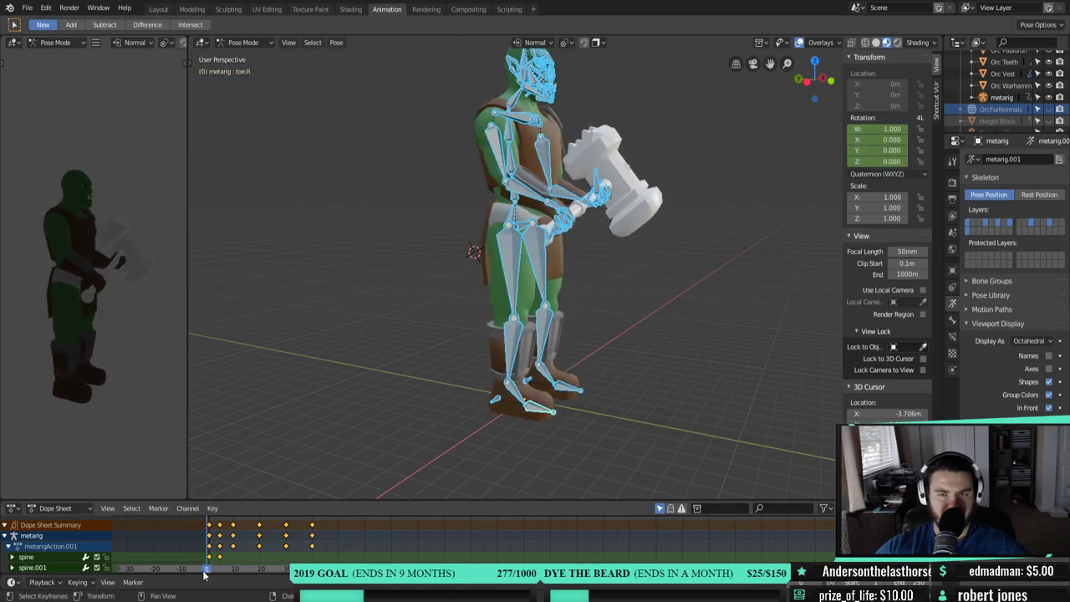
right_click_drag(253, 525, 225, 574)
scroll(226, 573, "down", 20, "alt")
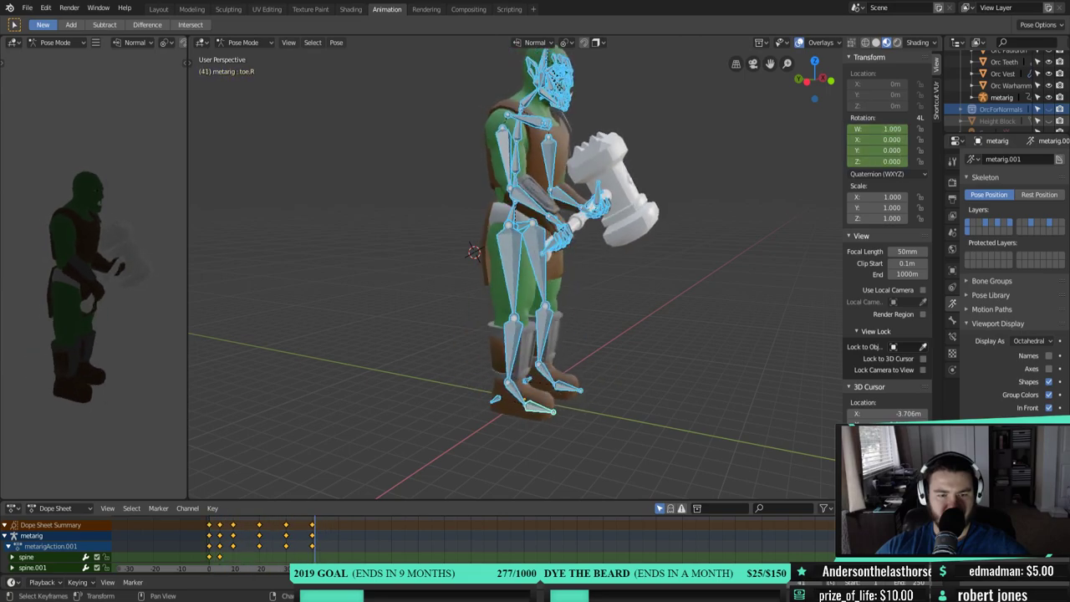
scroll(216, 557, "up", 20, "alt")
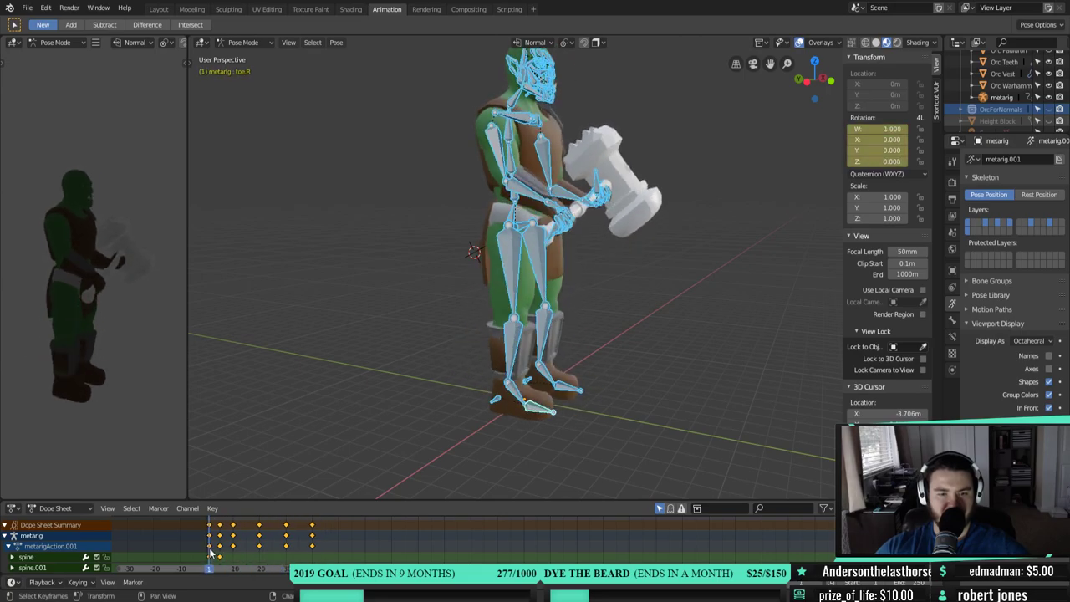
scroll(216, 557, "down", 20, "alt")
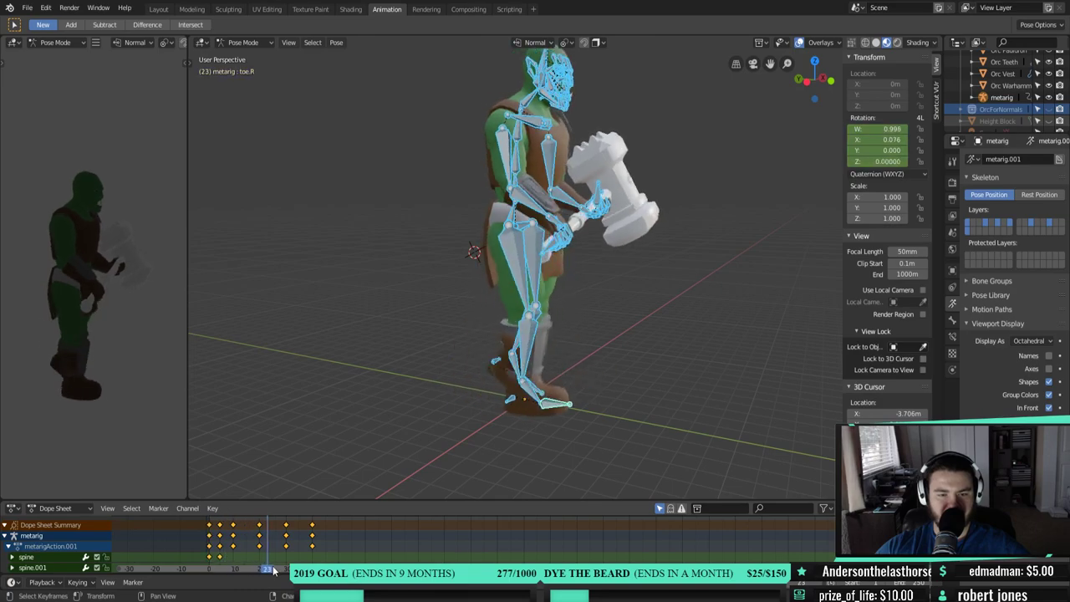
scroll(216, 557, "down", 5, "alt")
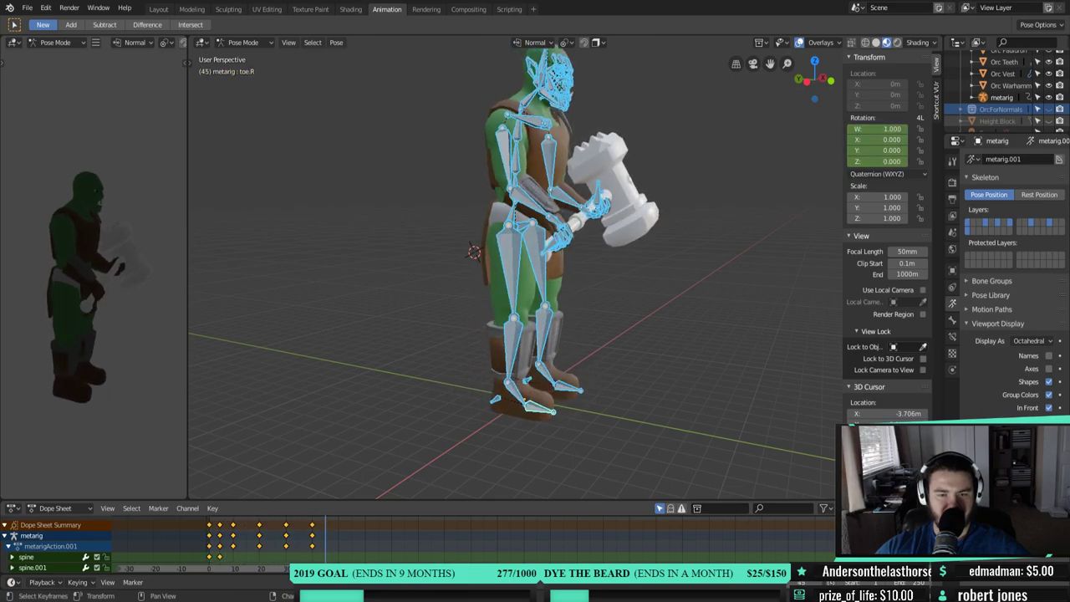
scroll(216, 557, "down", 1, "alt")
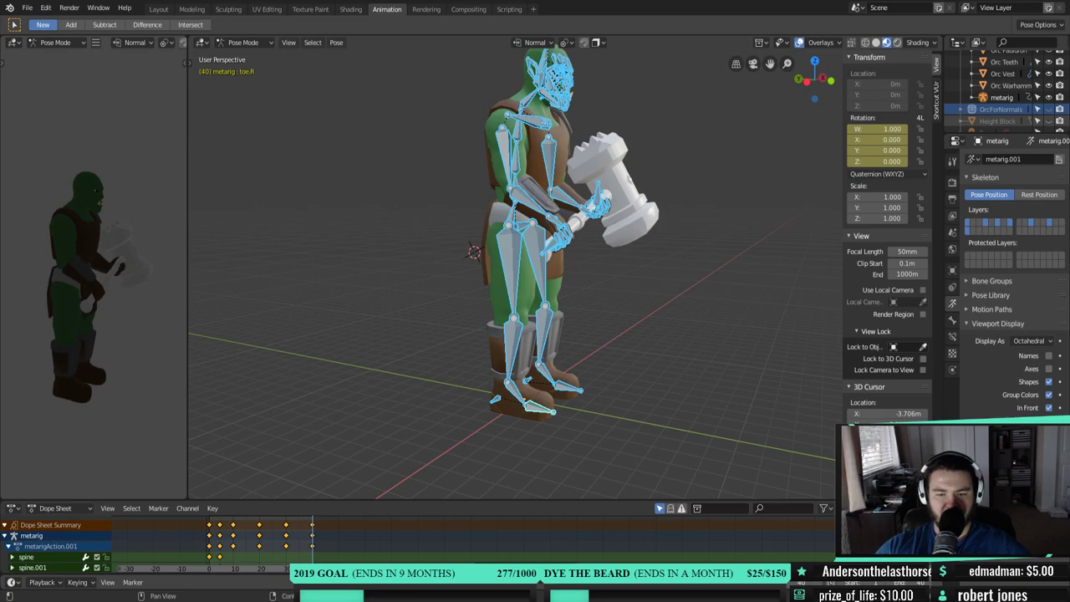
- Play the animation and stop it at frame 25, examine the stride in perspective, and return to frame 1
key("space")
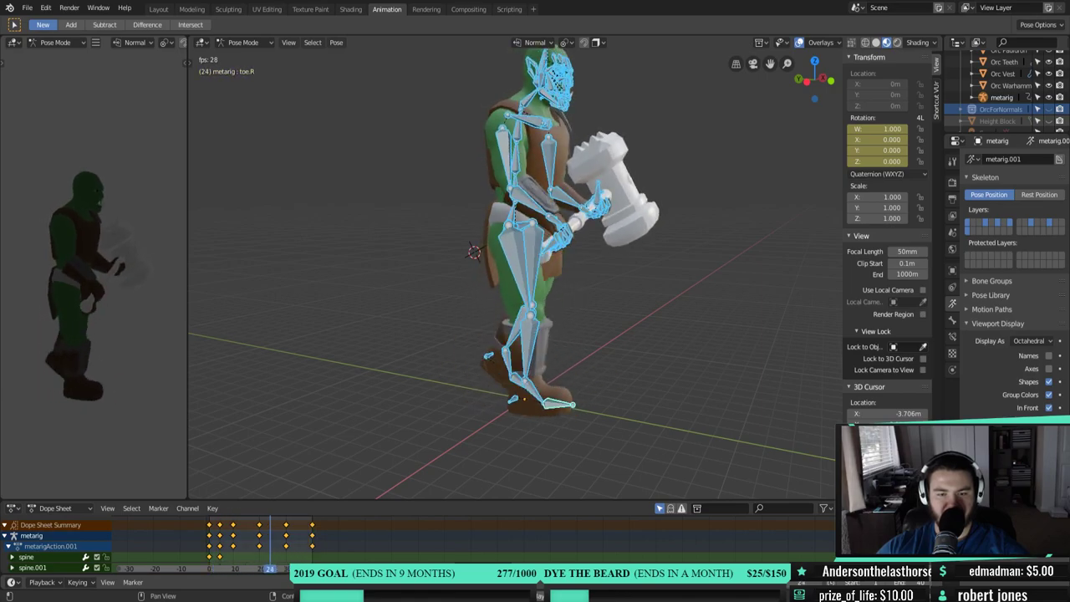
left_click(540, 583)
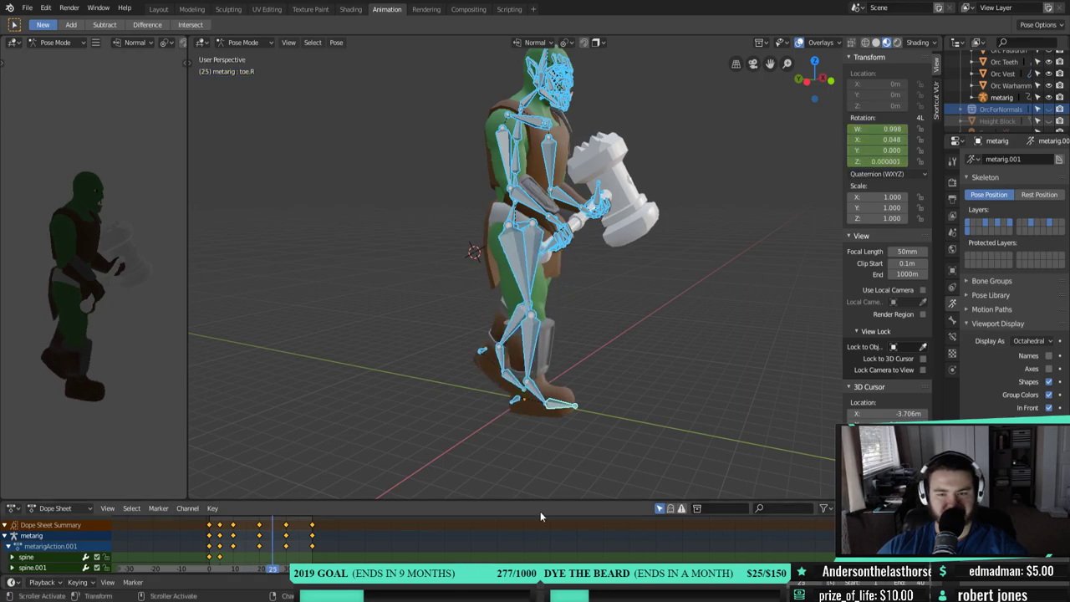
scroll(652, 420, "down", 1)
middle_click_drag(652, 421, 411, 479)
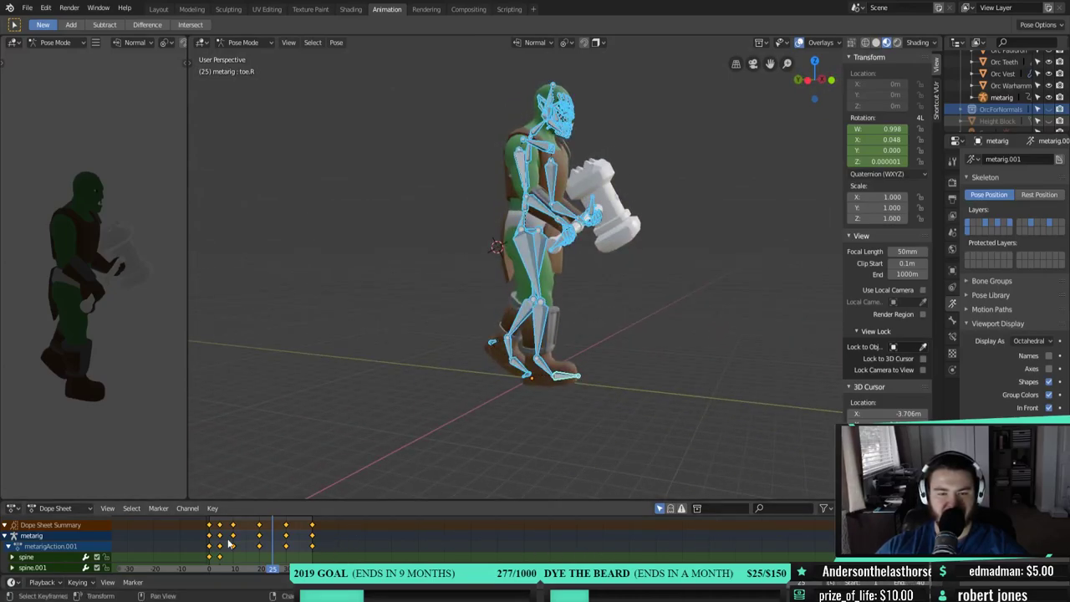
left_click_drag(277, 576, 210, 534)
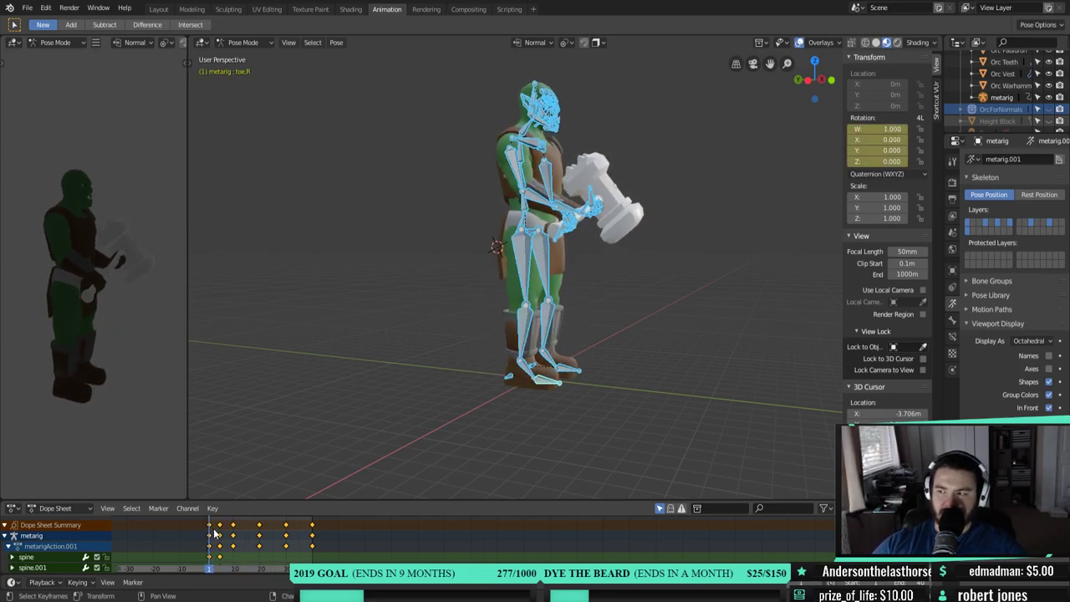
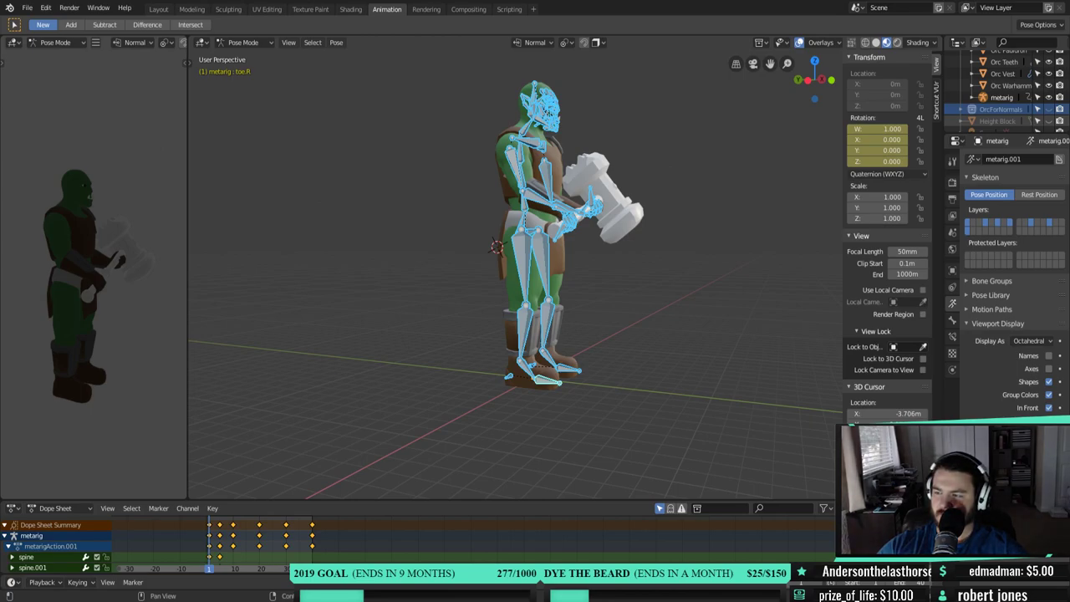
middle_click_drag(308, 414, 425, 411)
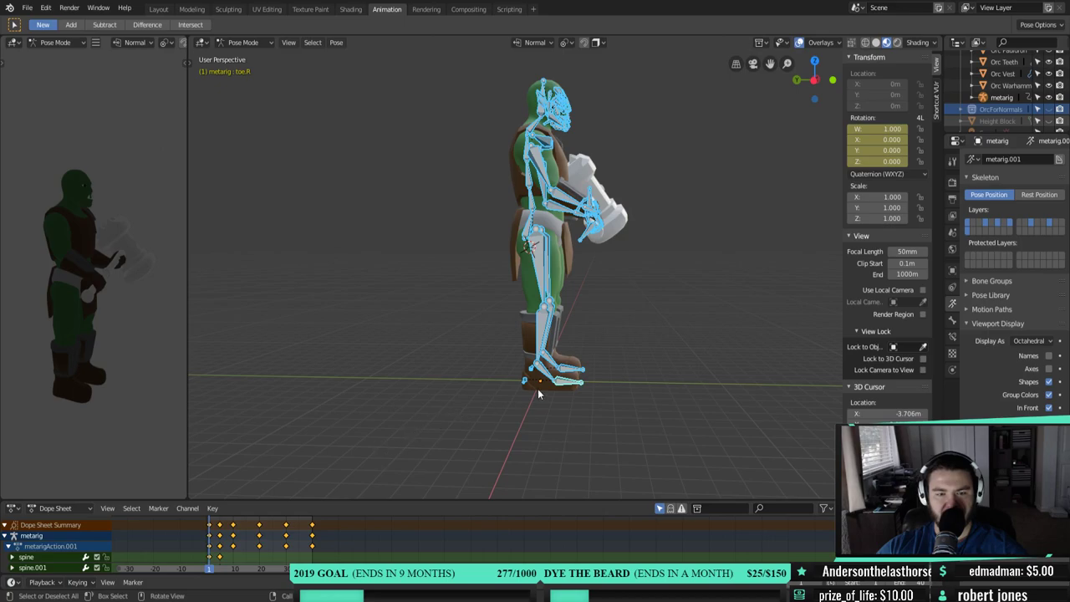
middle_click_drag(637, 379, 646, 382)
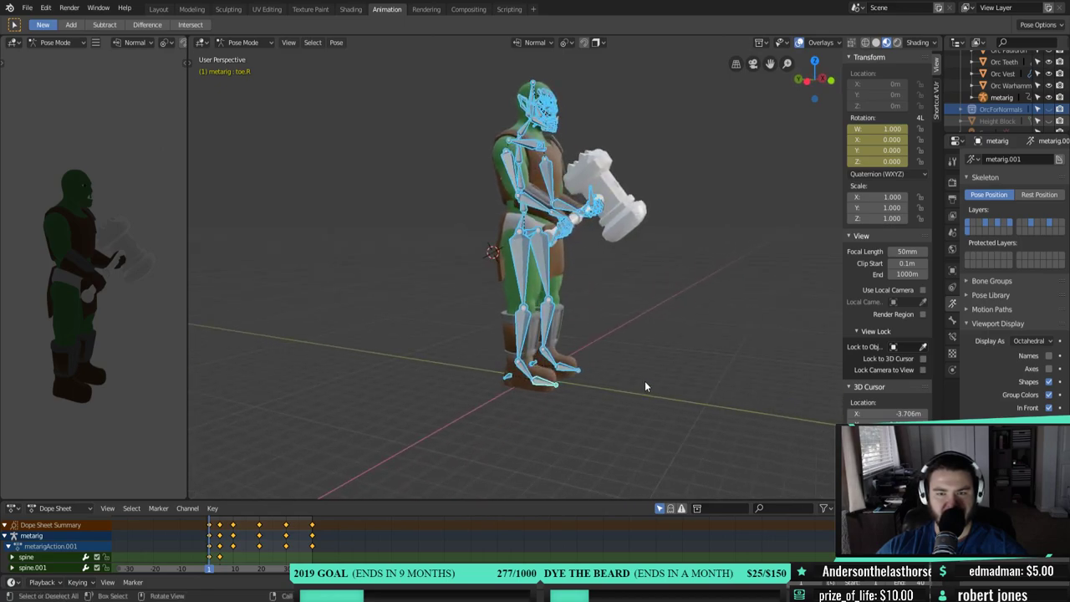
right_click(643, 381)
left_click(642, 381)
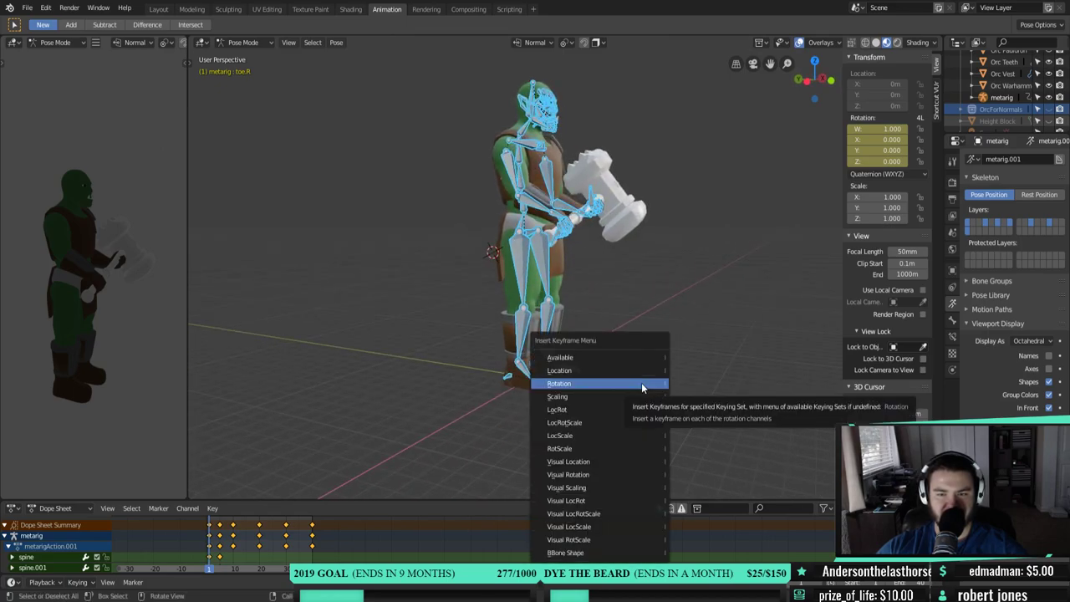
left_click(641, 383)
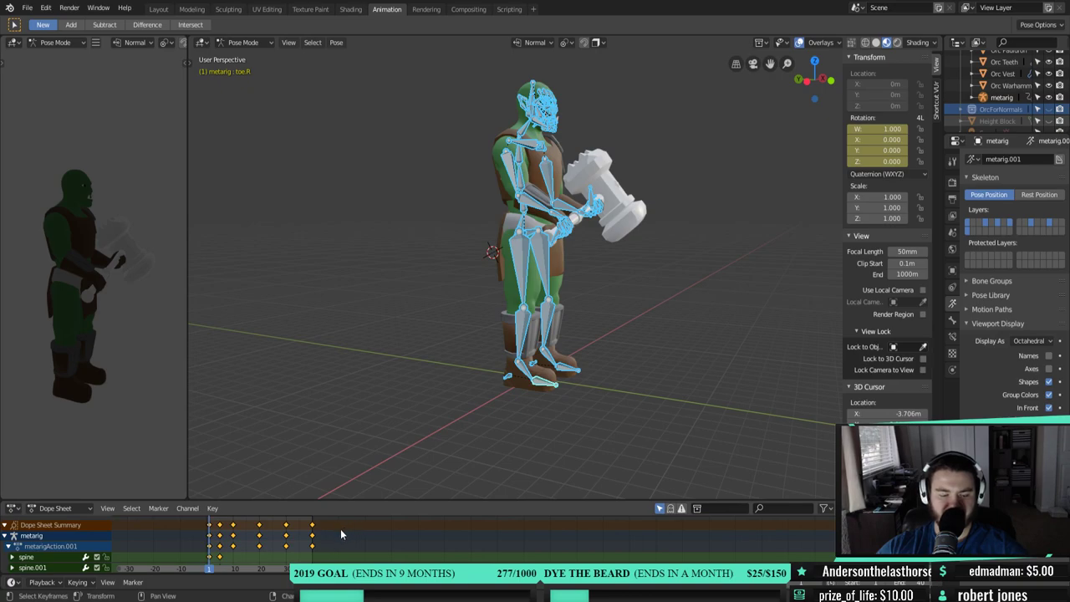
- Delete all of the rig's keyframes from the Dope Sheet
key("x")
left_click(302, 532)
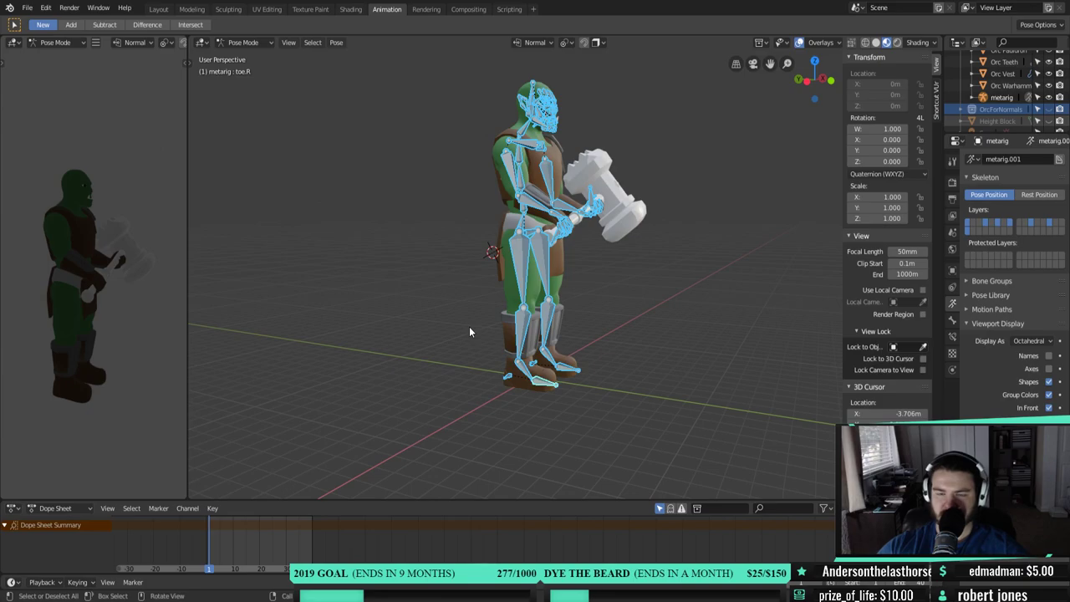
- Select all of the rig's bones in the right side view and insert rotation keyframes at frame 1
left_click(522, 259)
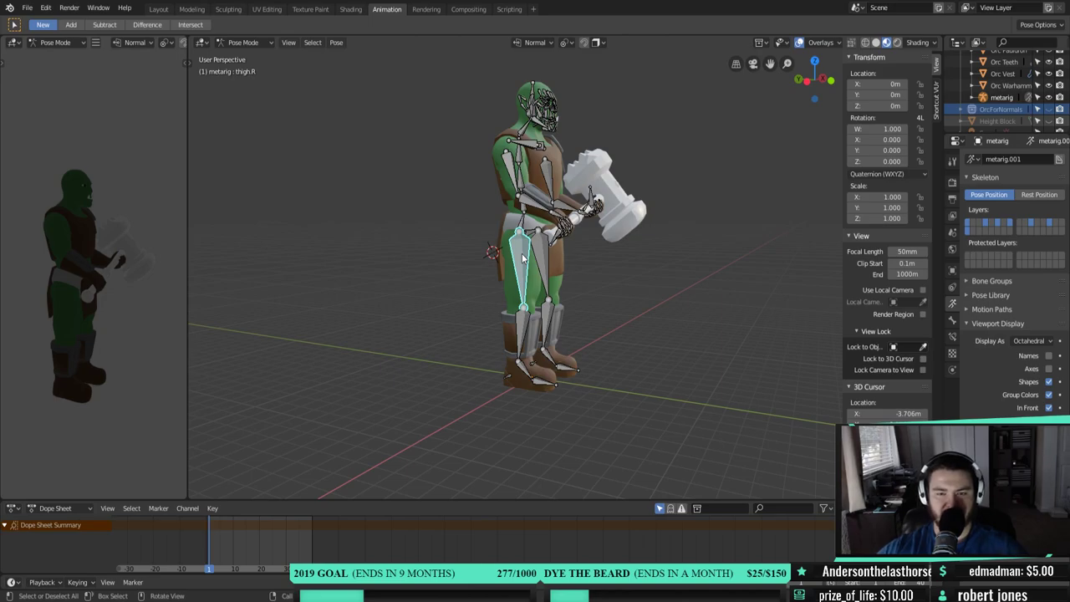
key("KP_3")
scroll(591, 305, "up", 2)
scroll(585, 316, "down", 1)
key("a")
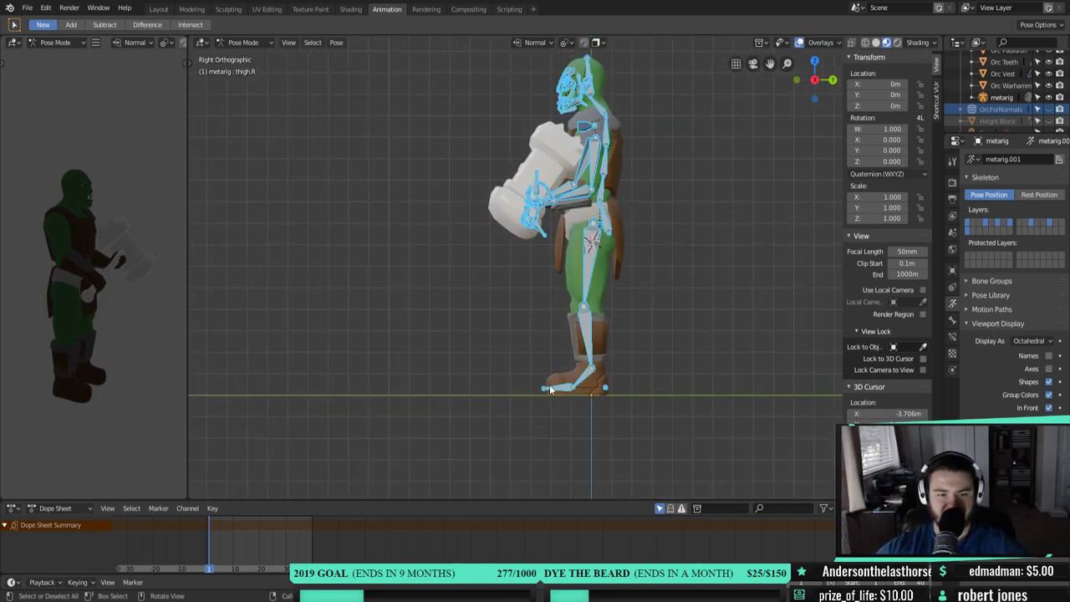
middle_click_drag(545, 392, 482, 407, "shift")
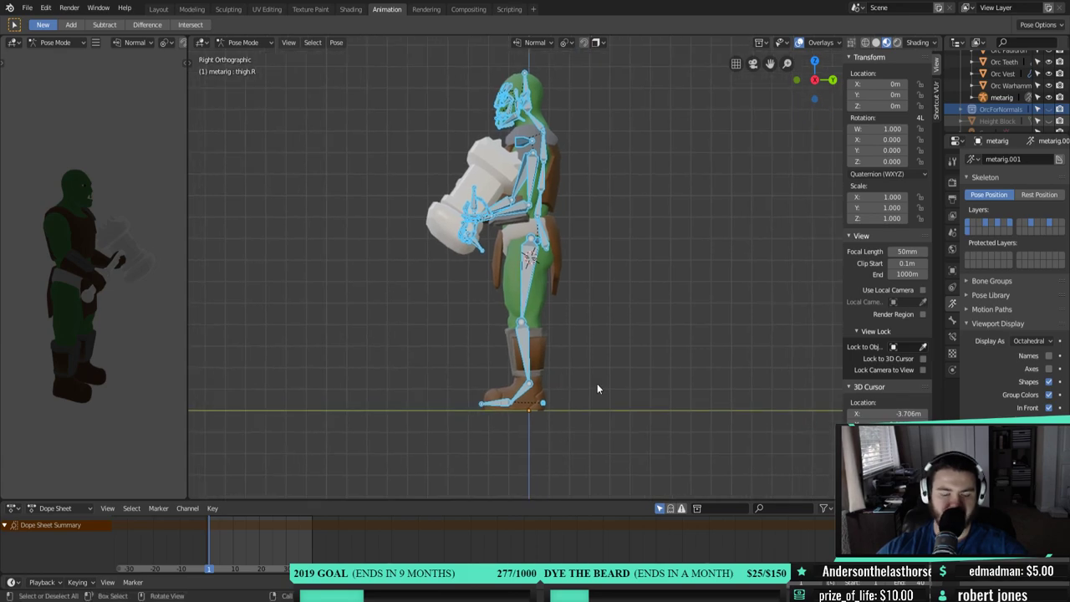
key("i")
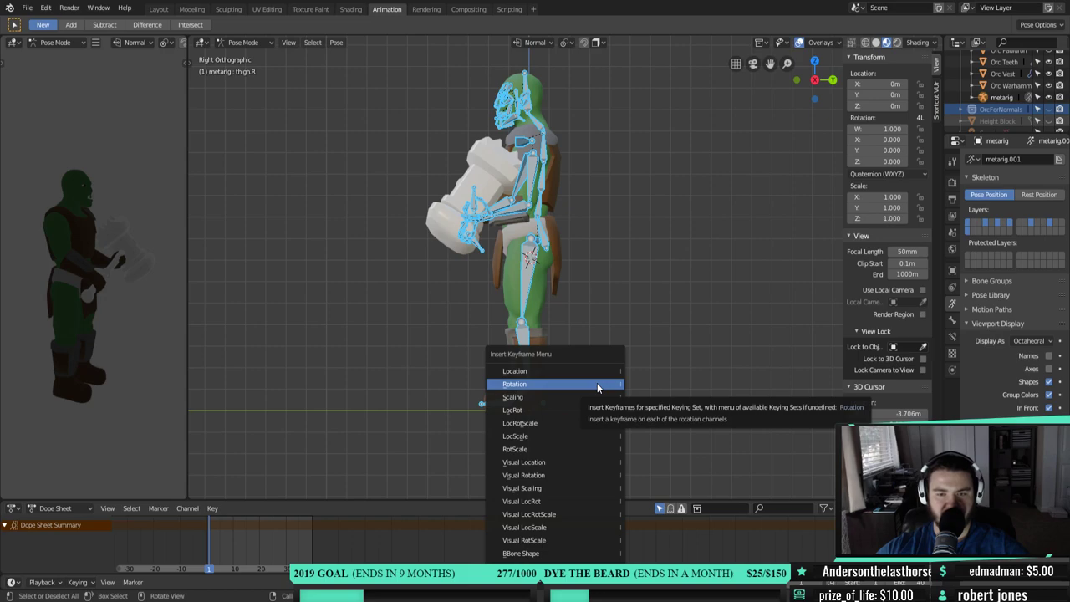
left_click(597, 384)
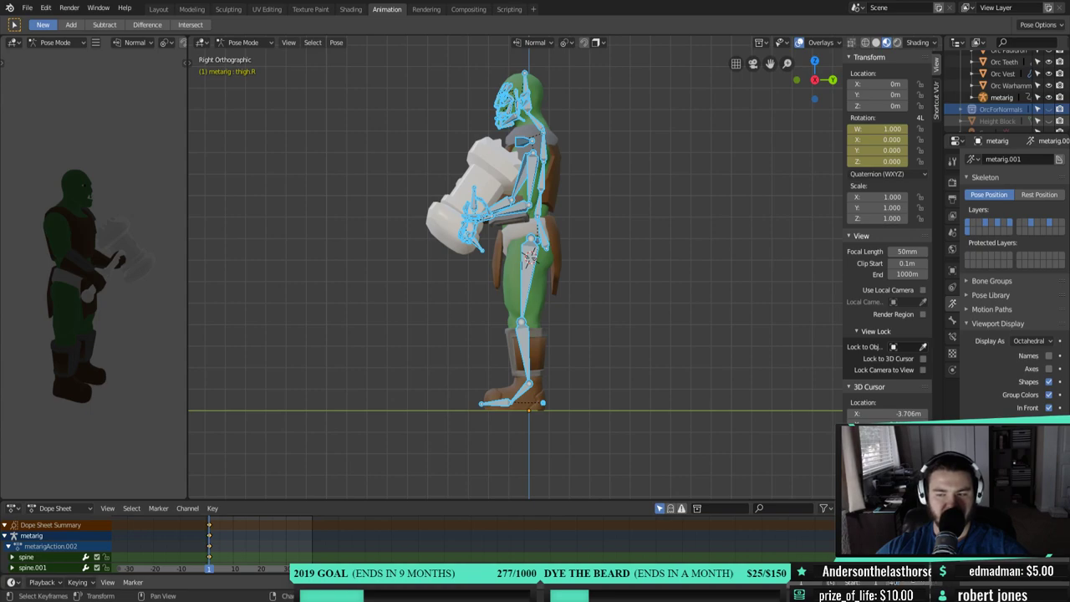
- Set the animation's end frame to 80 and move the playhead to frame 20
type("80")
key("Return")
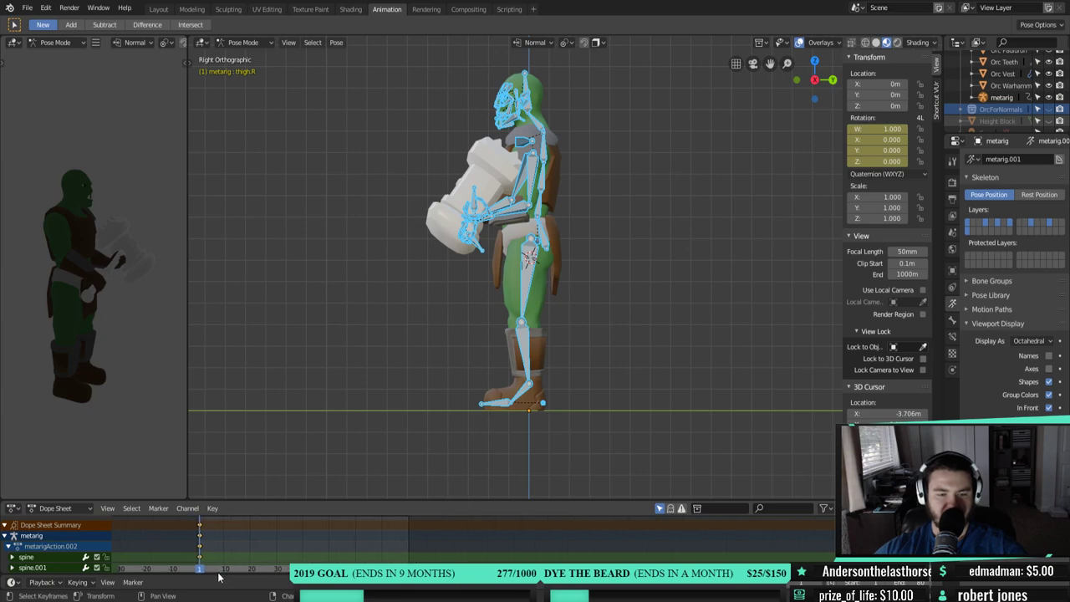
left_click_drag(209, 573, 257, 525)
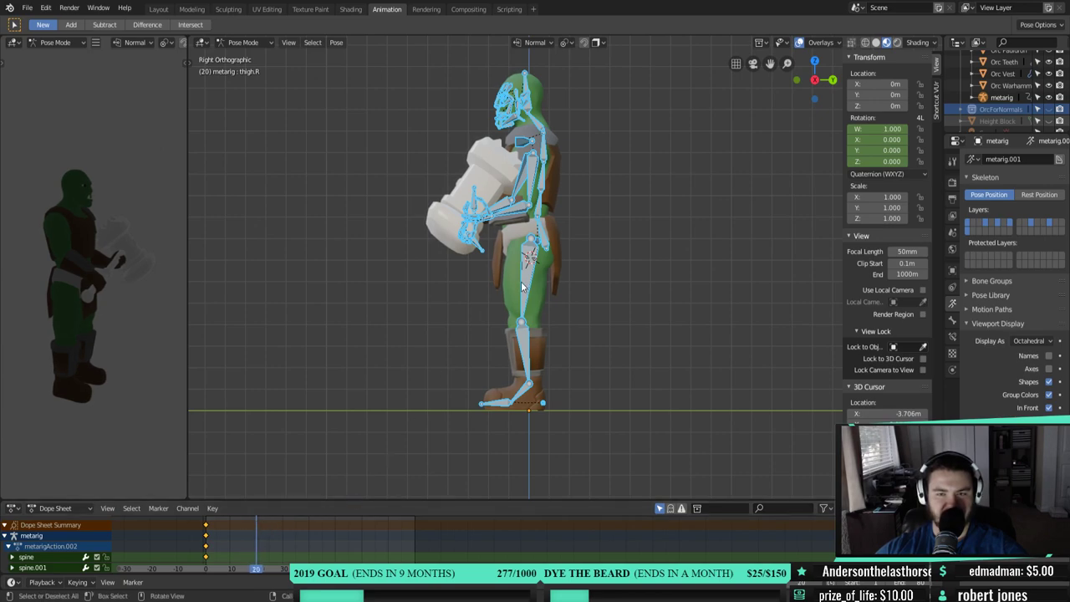
- Select the right thigh bone and examine the right leg up close from the orc's matching side in orthographic view
middle_click_drag(513, 302, 645, 334)
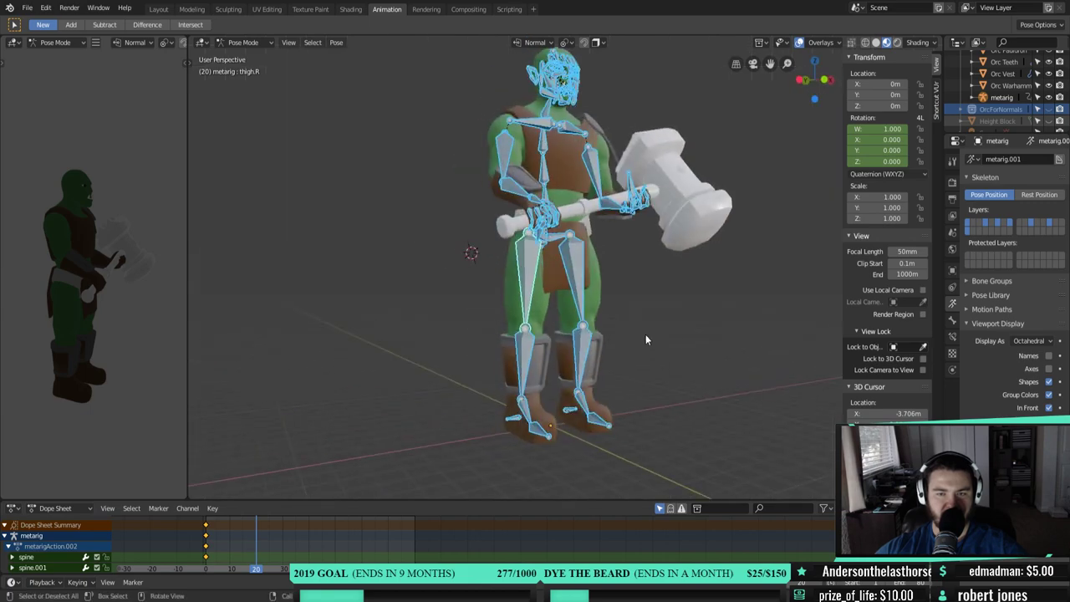
left_click(520, 306)
key("KP_3")
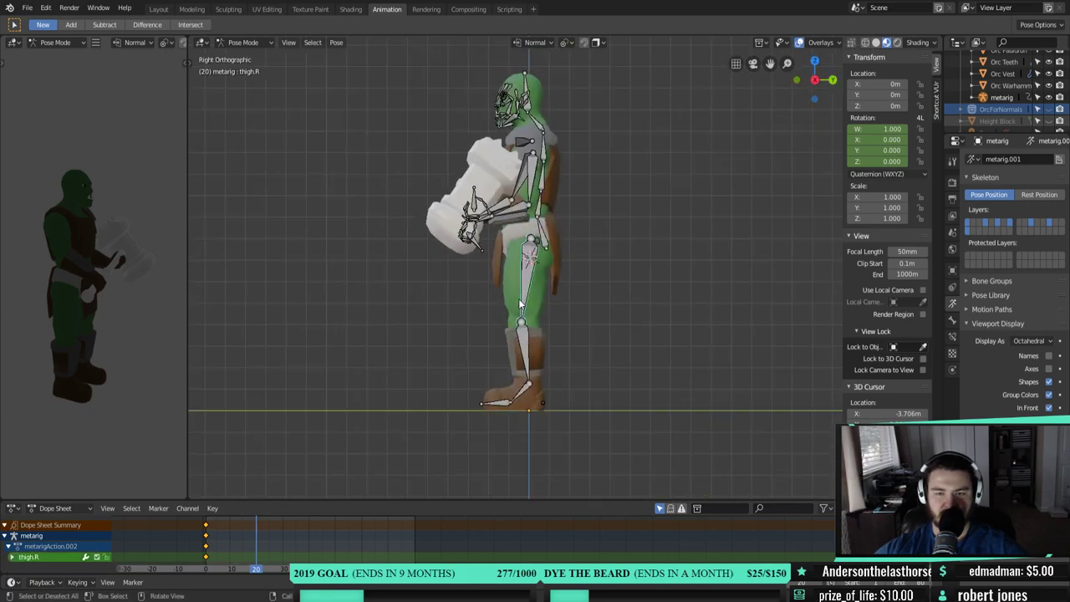
key("KP_1")
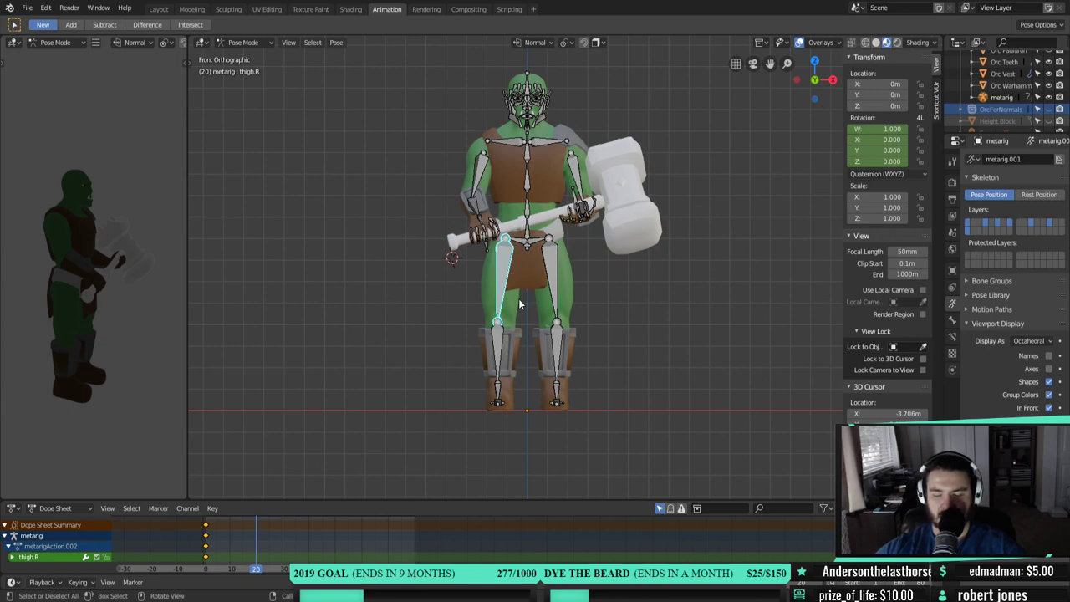
key("ctrl+KP_3")
scroll(518, 304, "up", 3)
middle_click_drag(542, 326, 389, 252, "shift")
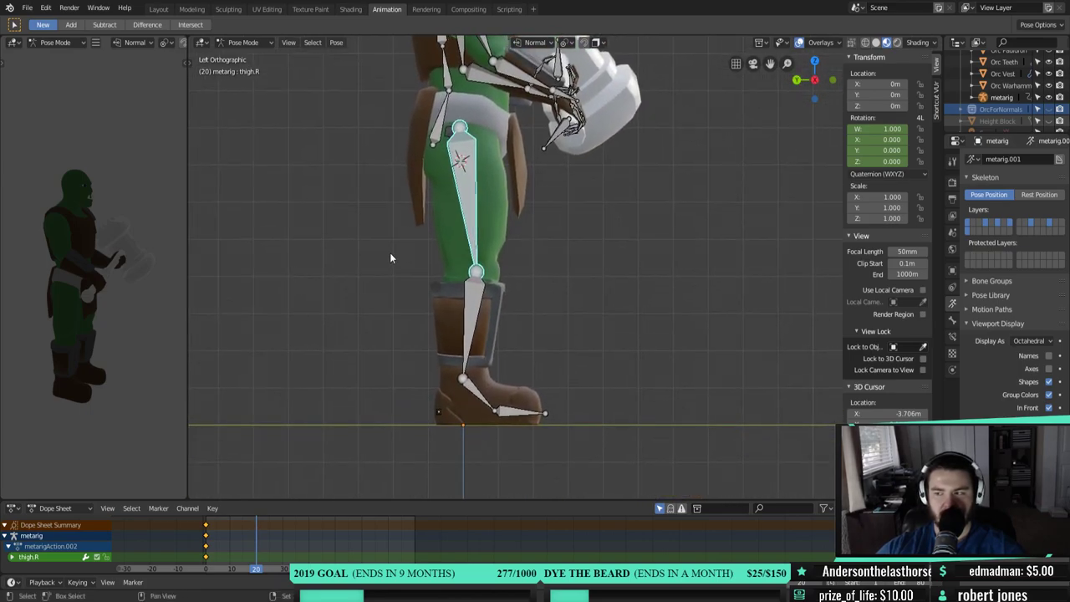
middle_click_drag(459, 258, 452, 316, "shift")
scroll(495, 320, "down", 2)
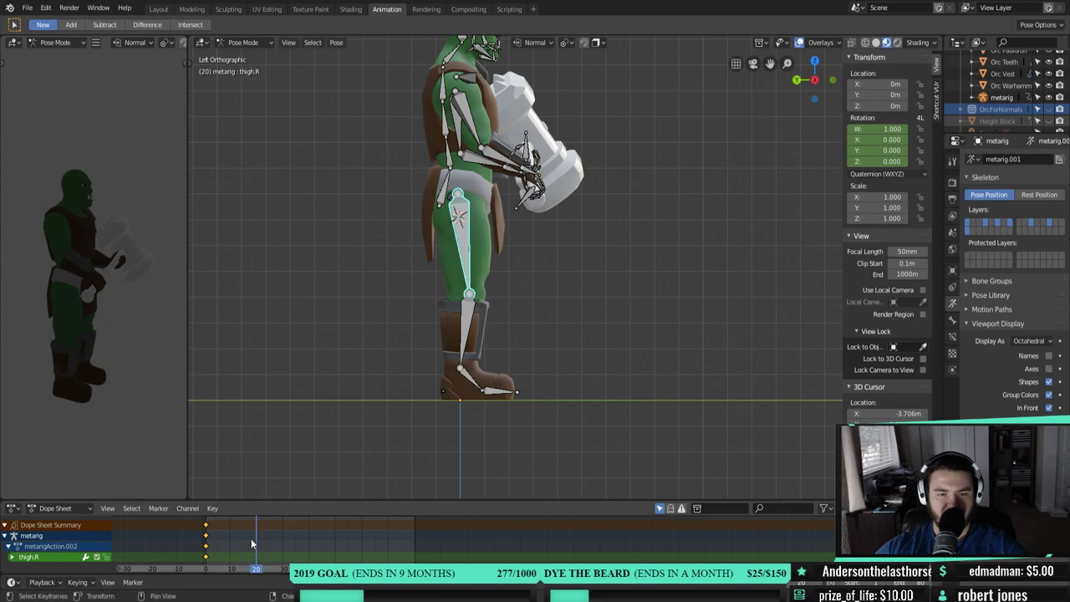
mouse_move(260, 570)
left_mouse_down()
mouse_move(231, 569)
mouse_move(256, 568)
left_mouse_up()
key("a")
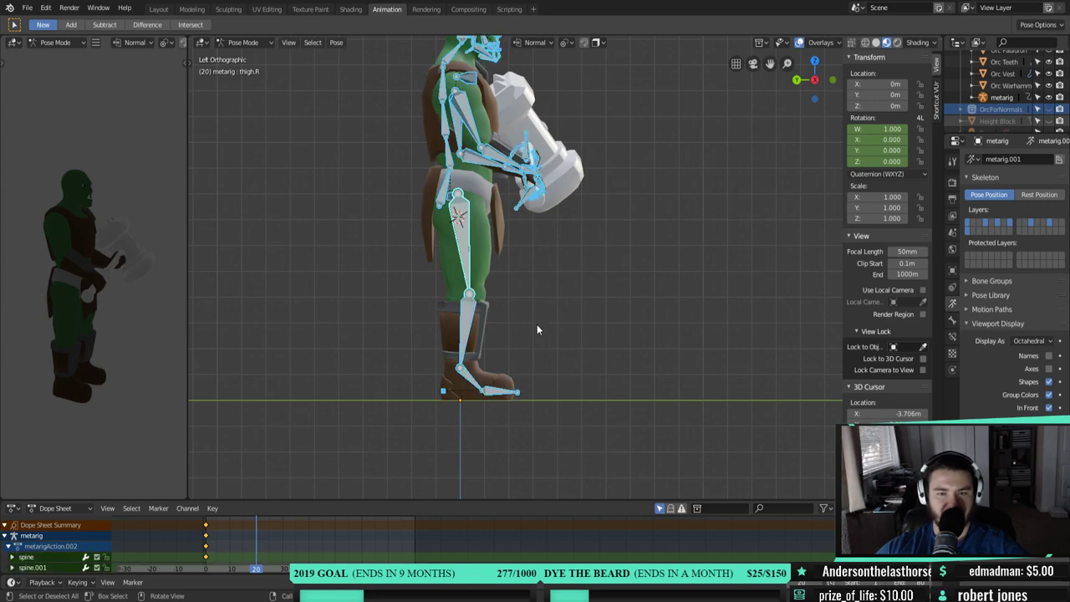
middle_click_drag(535, 331, 452, 368)
key("KP_3")
key("KP_1")
key("KP_3")
key("KP_1")
key("ctrl+KP_3")
right_click(466, 244)
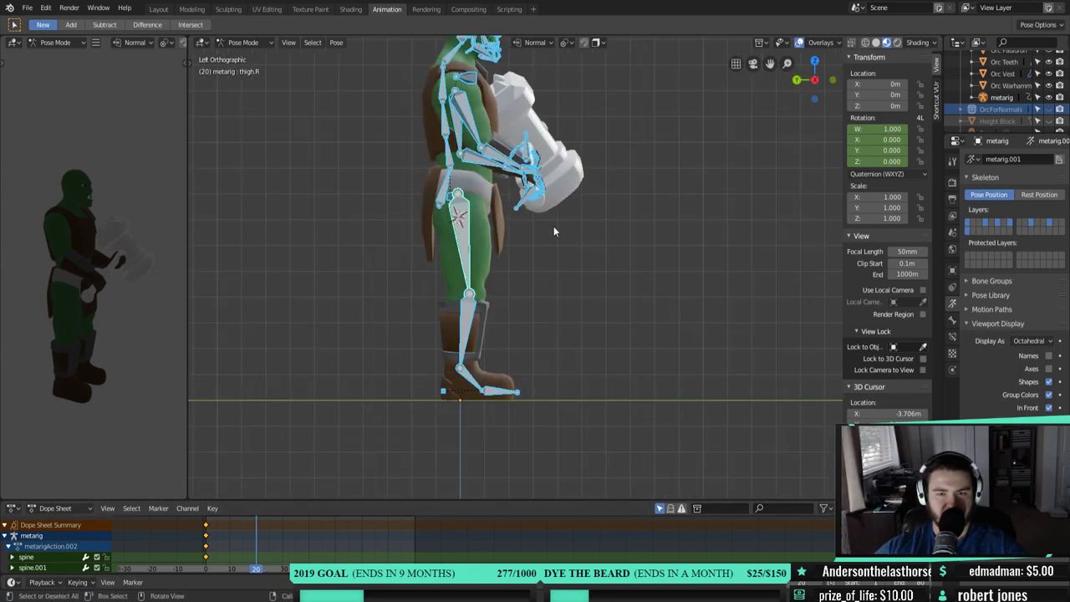
- At frame 20, swing the right thigh forward, bend the right shin back, and rotate the thigh about 4° further forward
left_click(466, 259)
key("r")
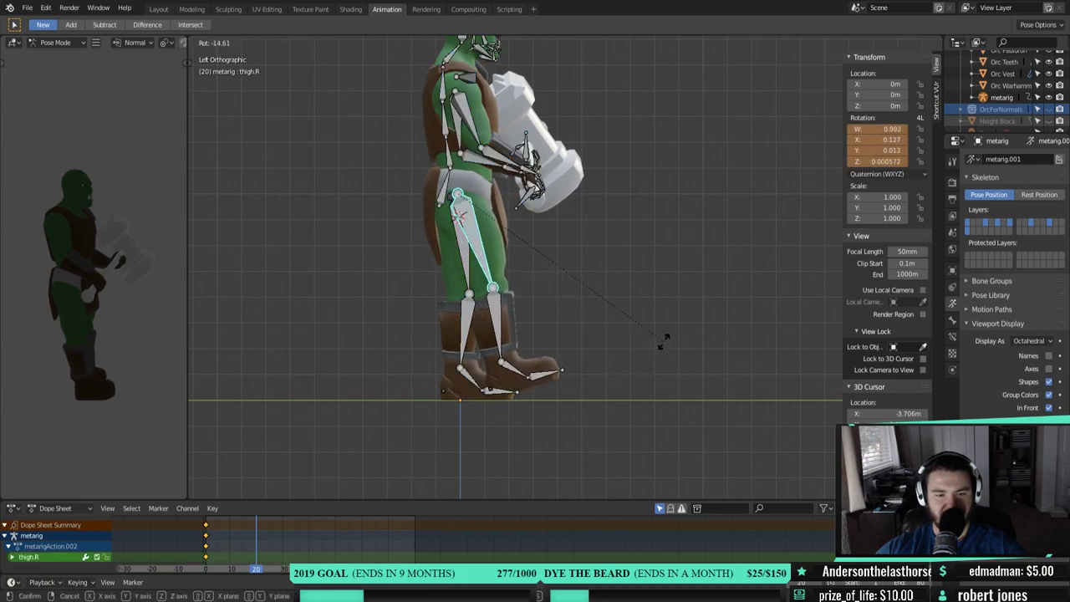
left_click(674, 322)
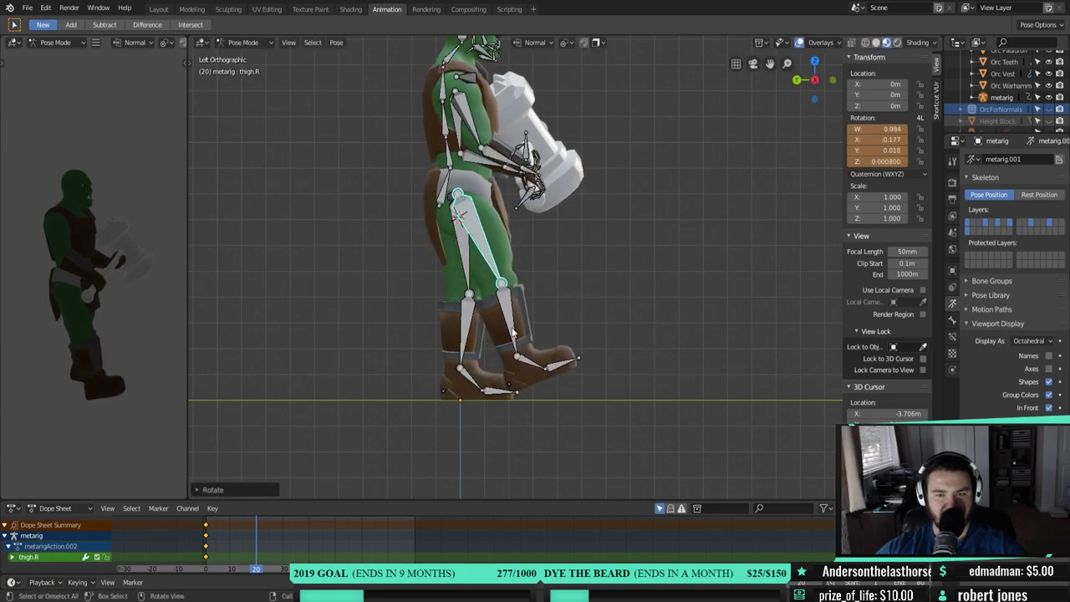
left_click(510, 322)
key("r")
left_click(574, 324)
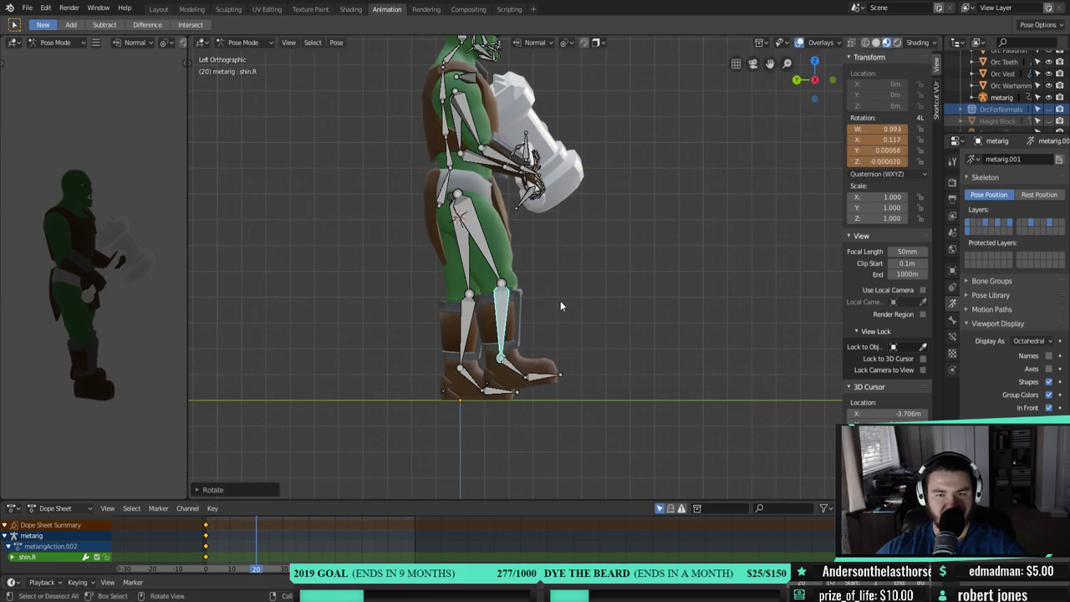
left_click(525, 277)
key("r")
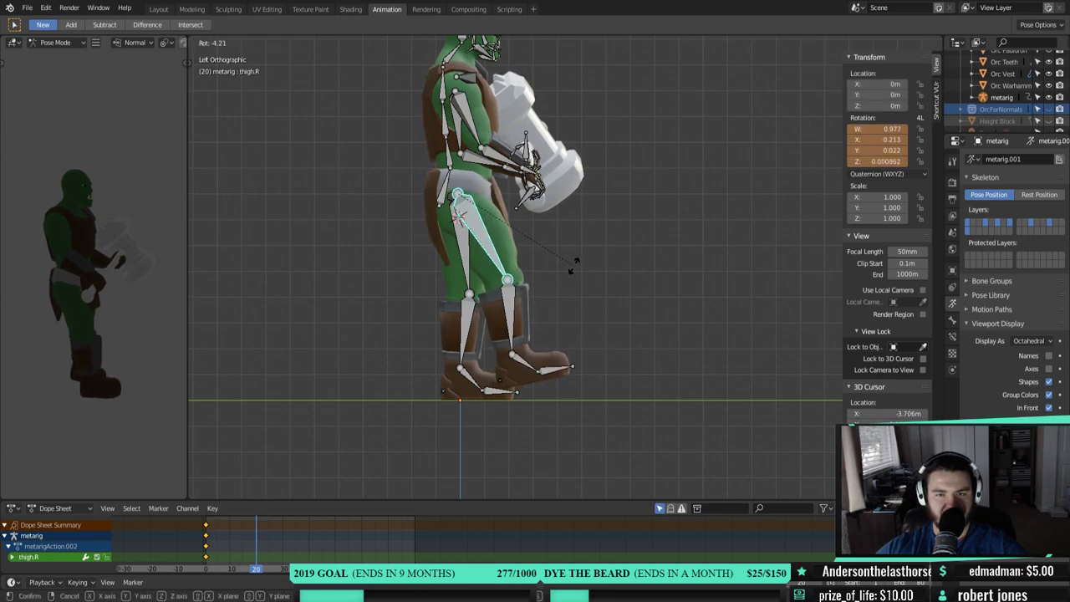
left_click(575, 271)
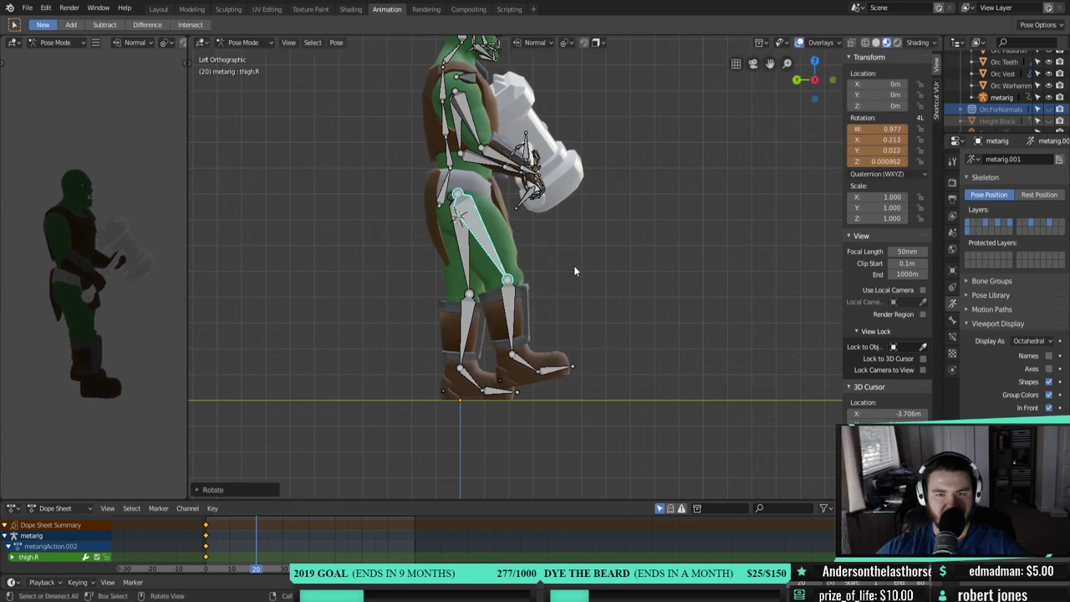
left_click(448, 157)
key("r")
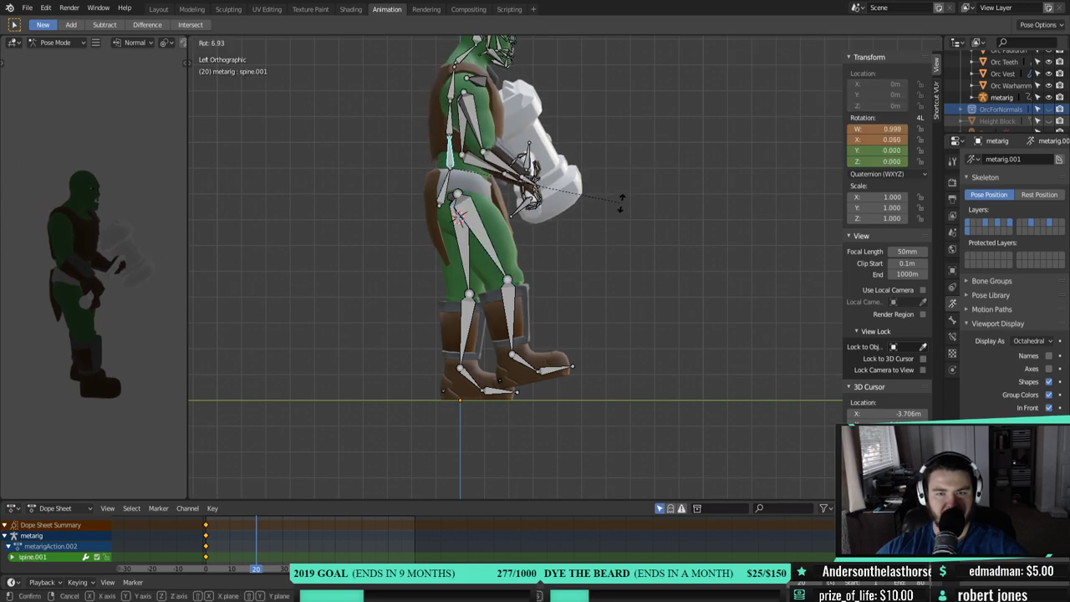
key("Escape")
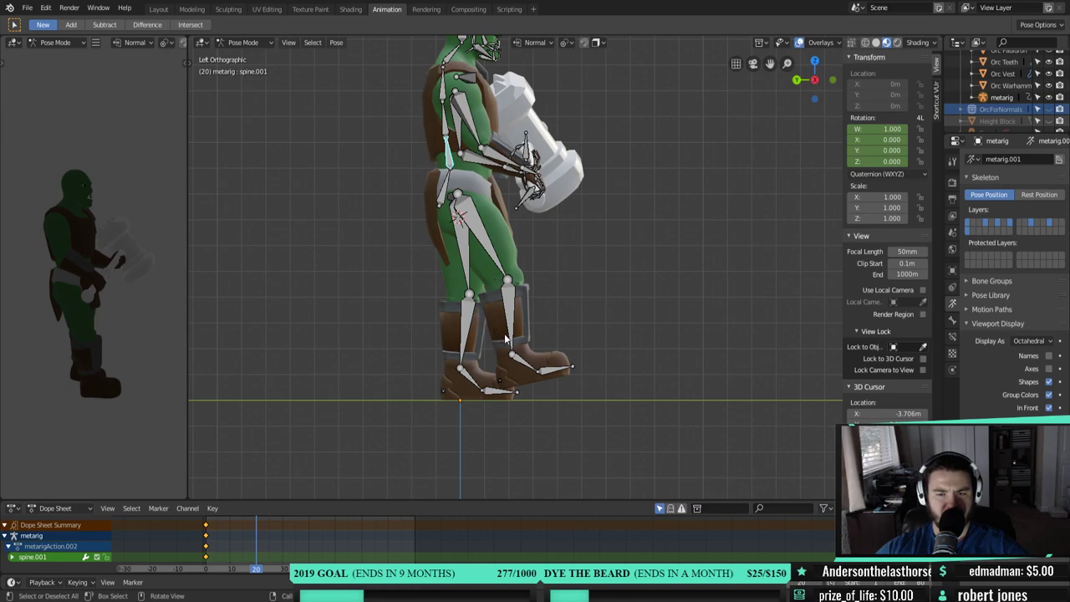
- Tilt the right foot slightly upward and rotate the right shin about 8° forward for the heel strike
left_click(522, 365)
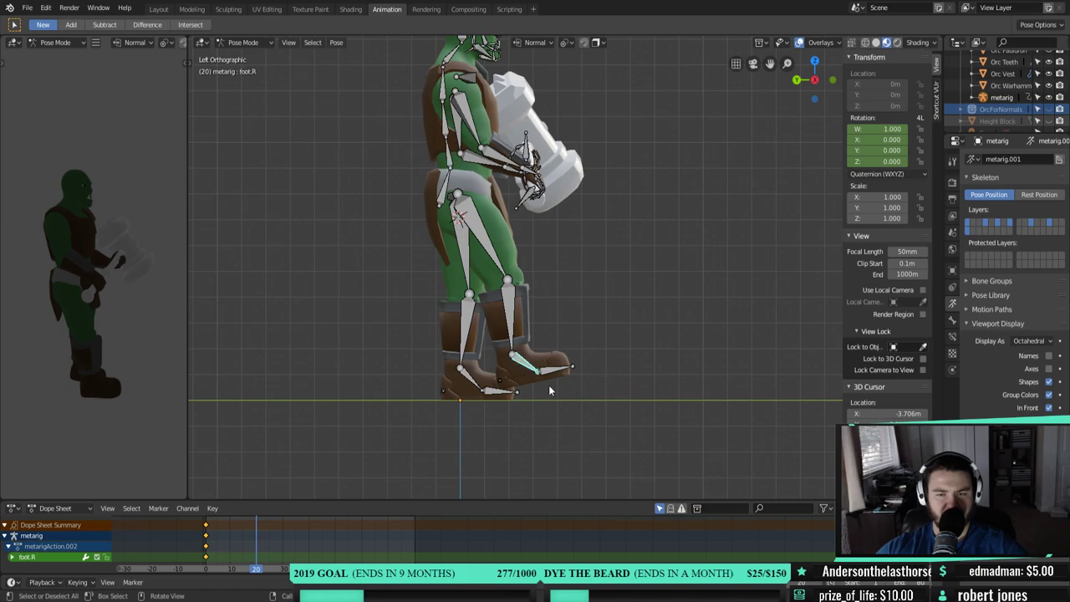
key("r")
left_click(622, 362)
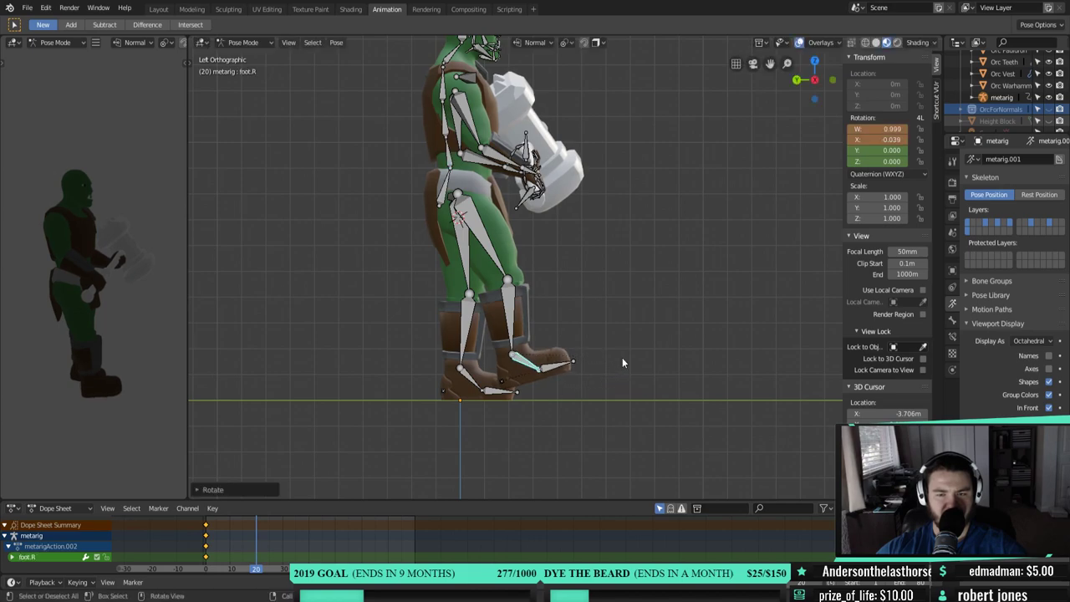
left_click(505, 309)
key("r")
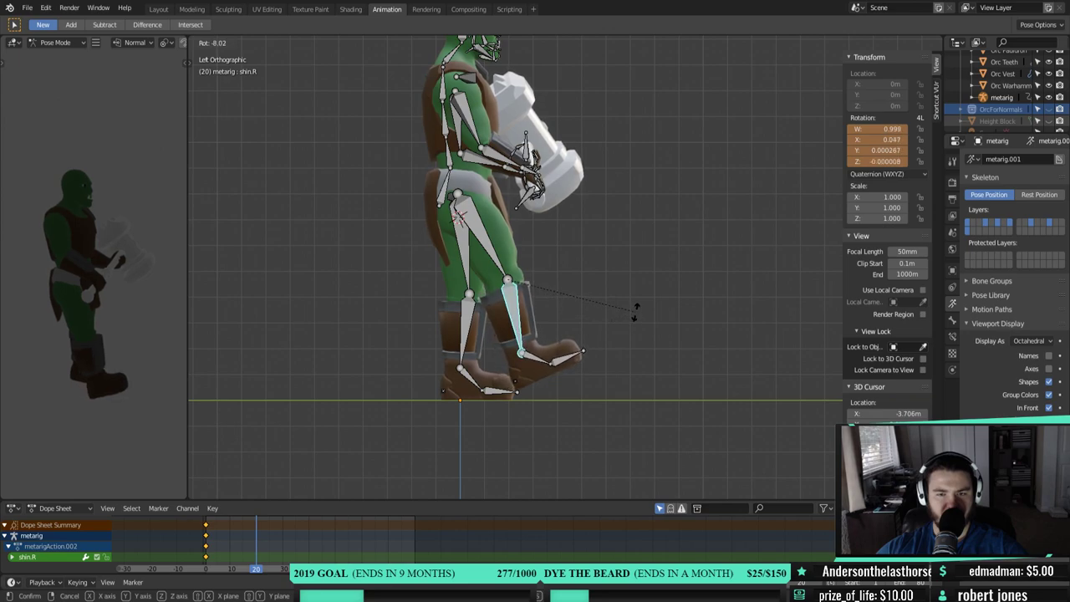
left_click(635, 315)
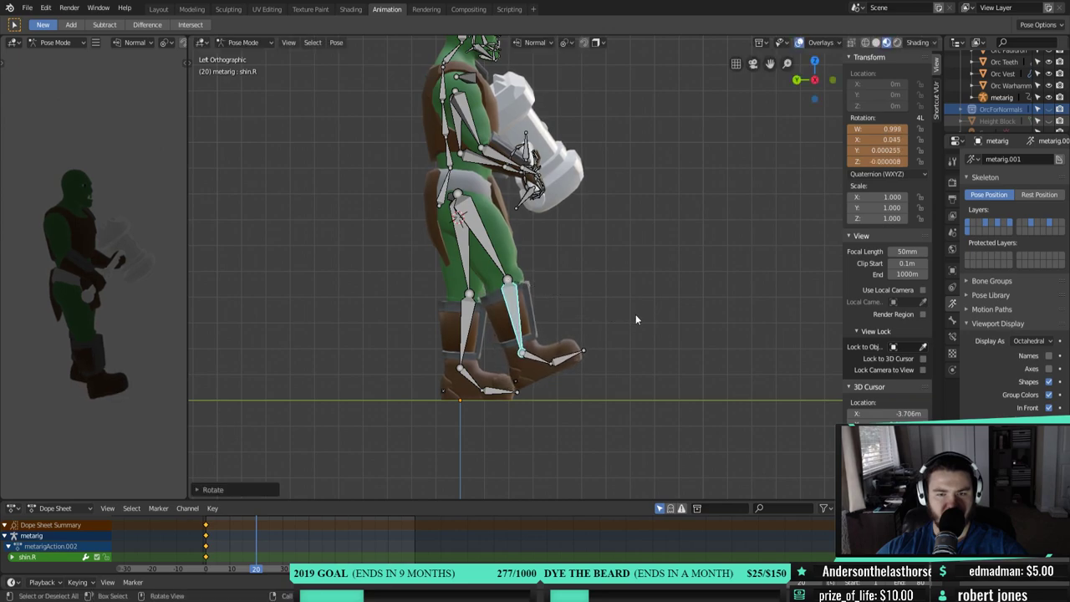
- Insert rotation keyframes for the right thigh, shin and foot at frame 20, and check the movement by scrubbing back to that frame
left_click(470, 219, "shift")
left_click(533, 356, "shift")
key("i")
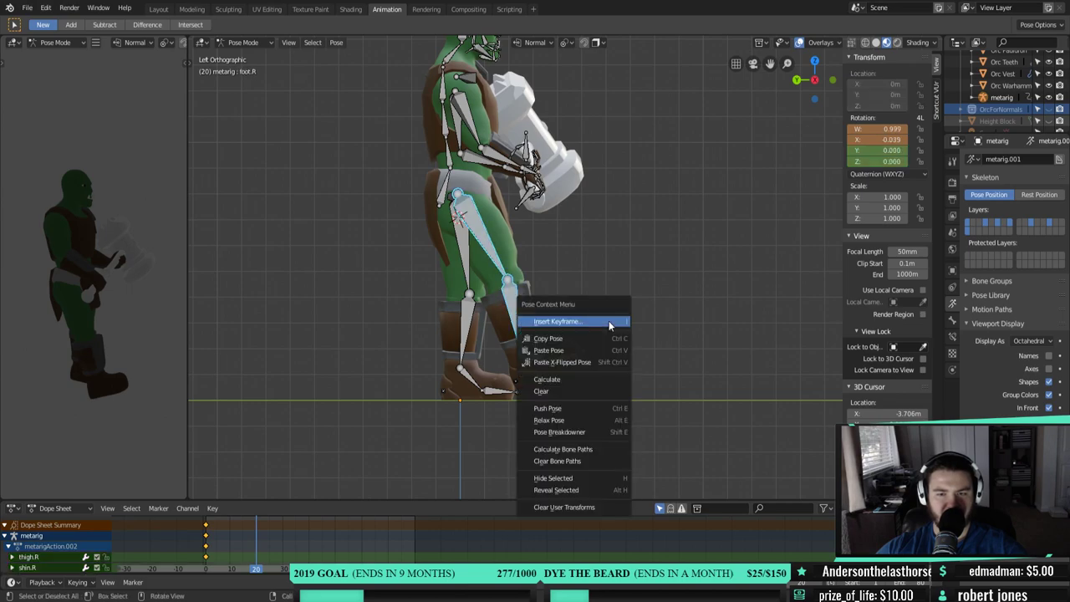
left_click(608, 322)
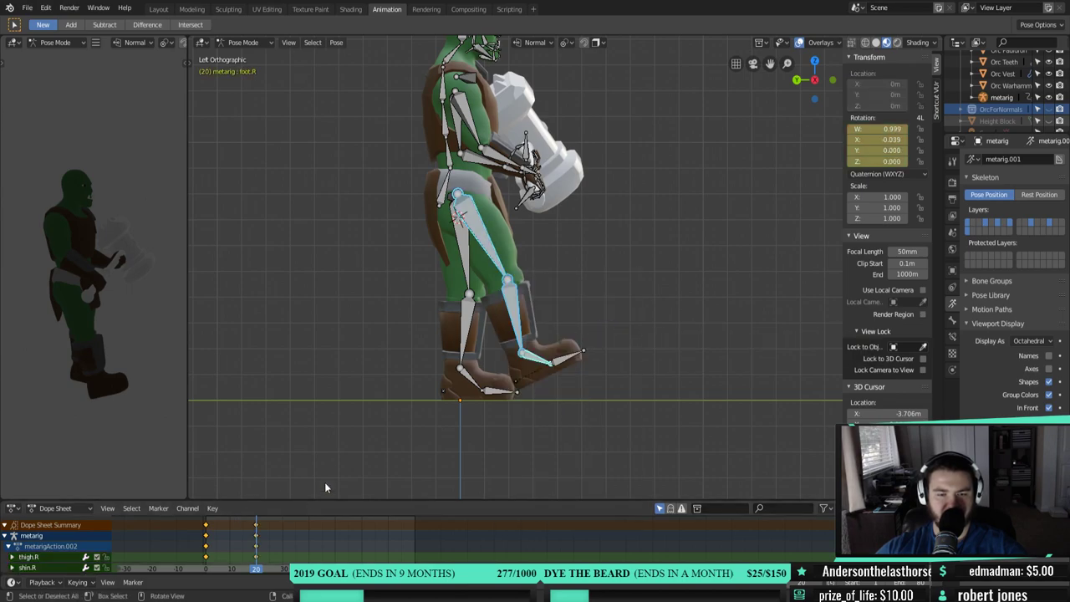
left_click(492, 249)
mouse_move(252, 569)
left_mouse_down()
mouse_move(209, 567)
mouse_move(256, 569)
left_mouse_up()
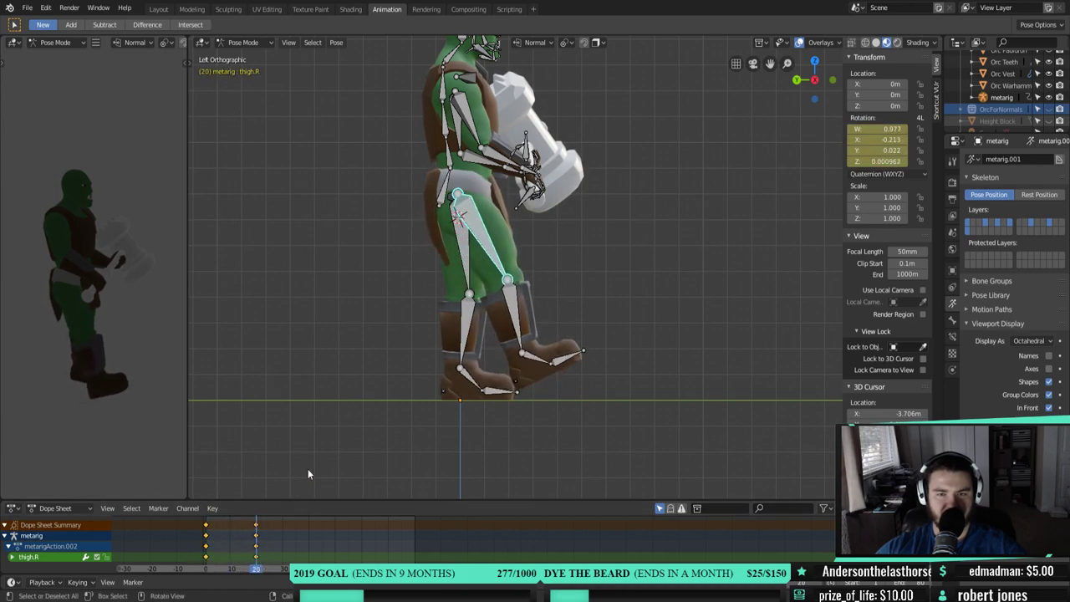
- At frame 20, swing the left thigh backward behind the body and bend the left shin back about 6°
left_click(466, 247)
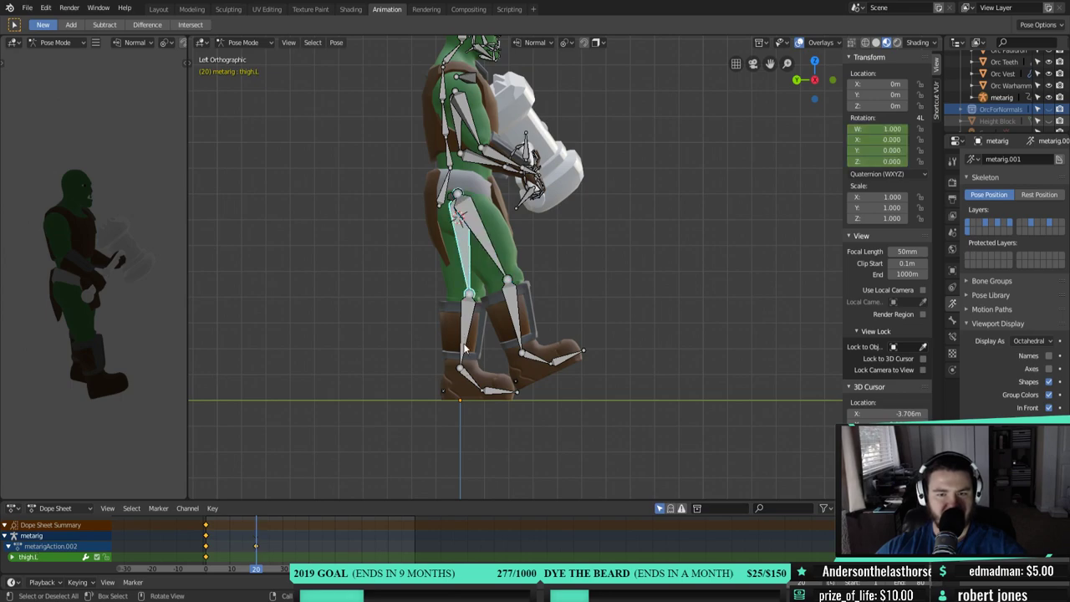
key("r")
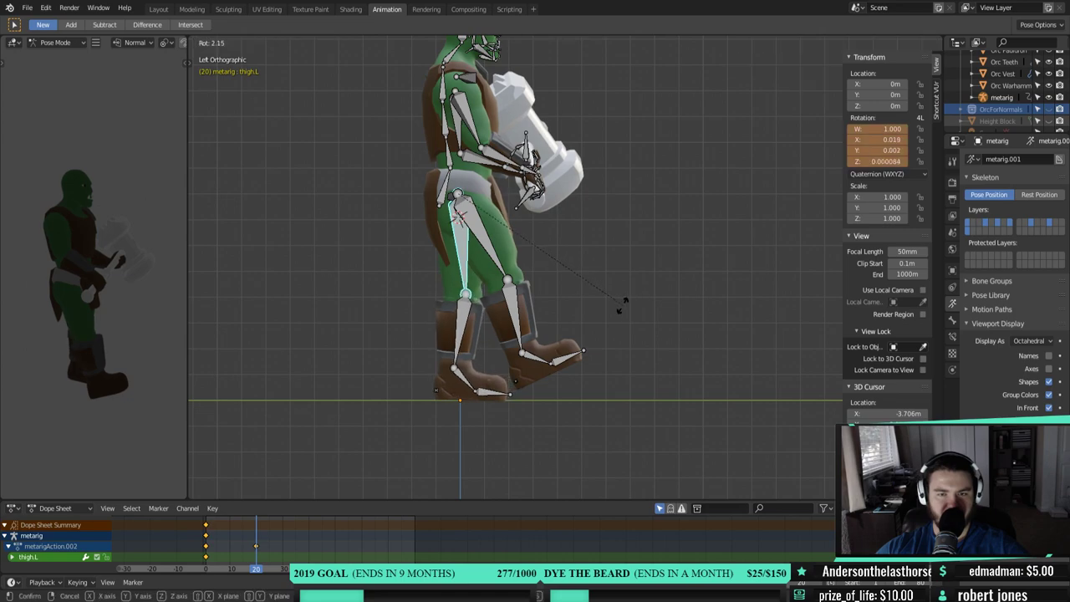
left_click(572, 321)
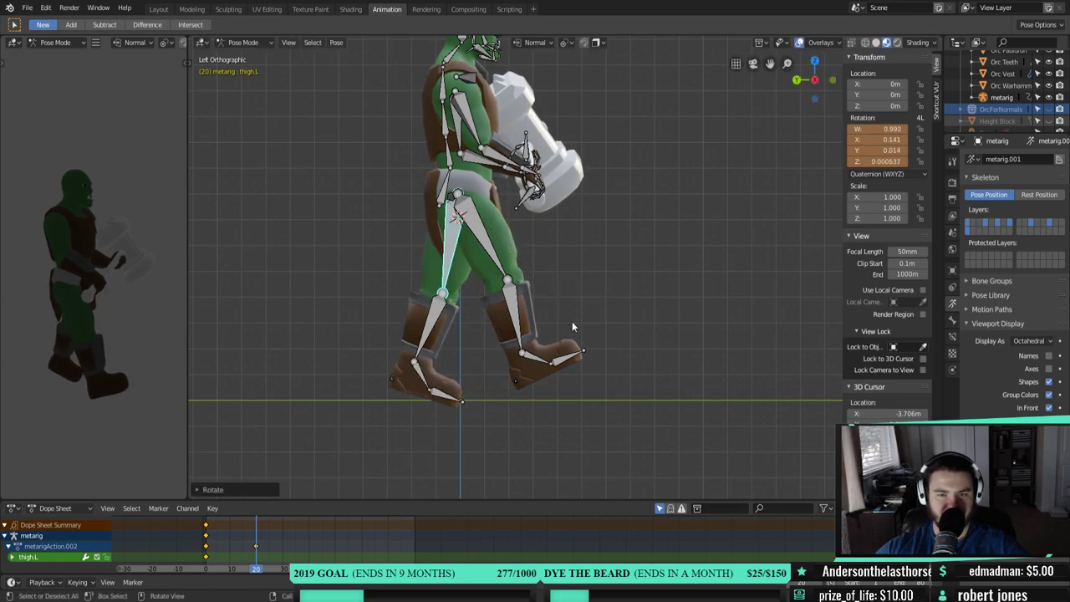
left_click(431, 326)
key("r")
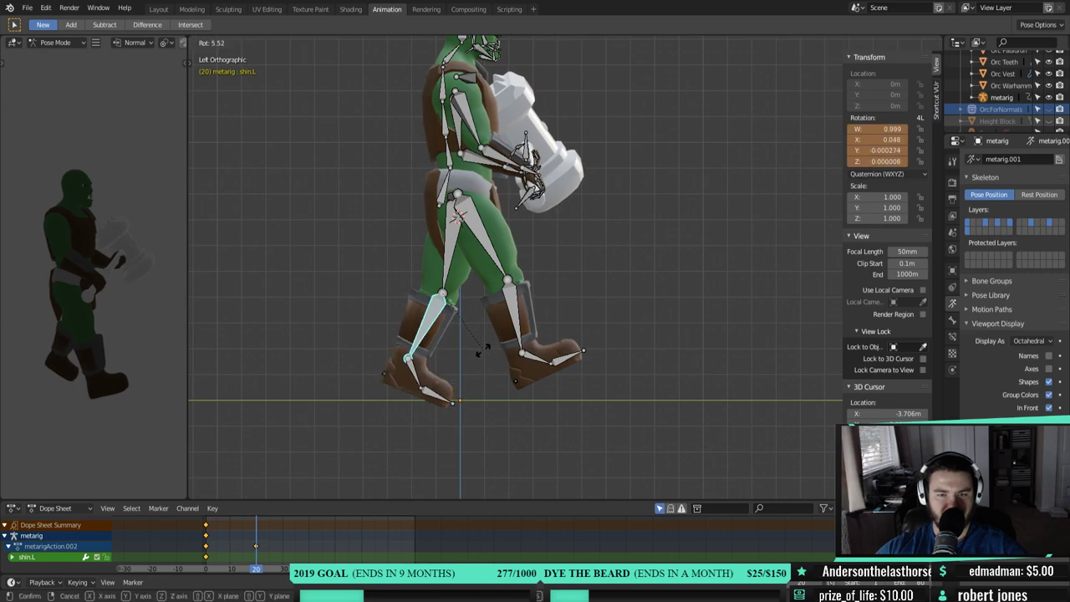
left_click(478, 358)
- Bend the left toe upward about 8° and another 5° so it lies flatter to the ground, keeping the foot's rotation
left_click(433, 404)
key("r")
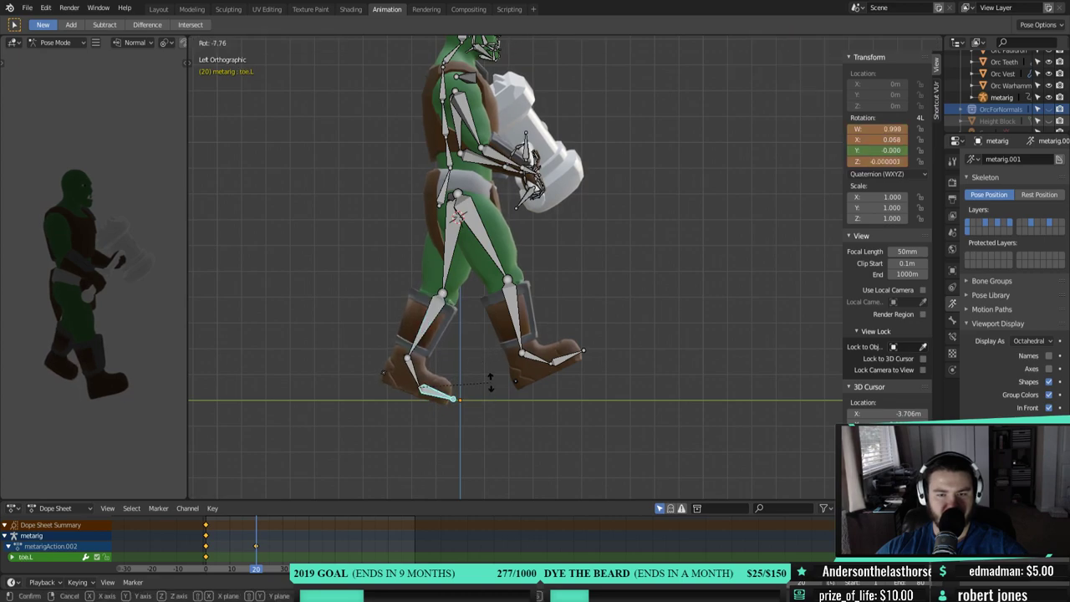
left_click(415, 376)
left_click(413, 374)
key("r")
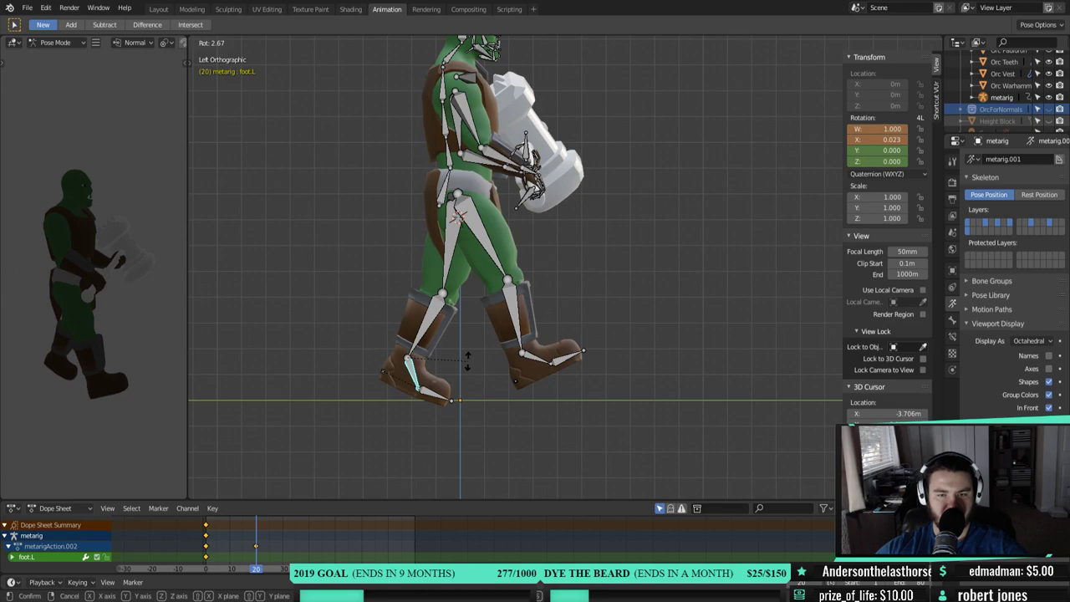
right_click(470, 362)
left_click(444, 399)
key("r")
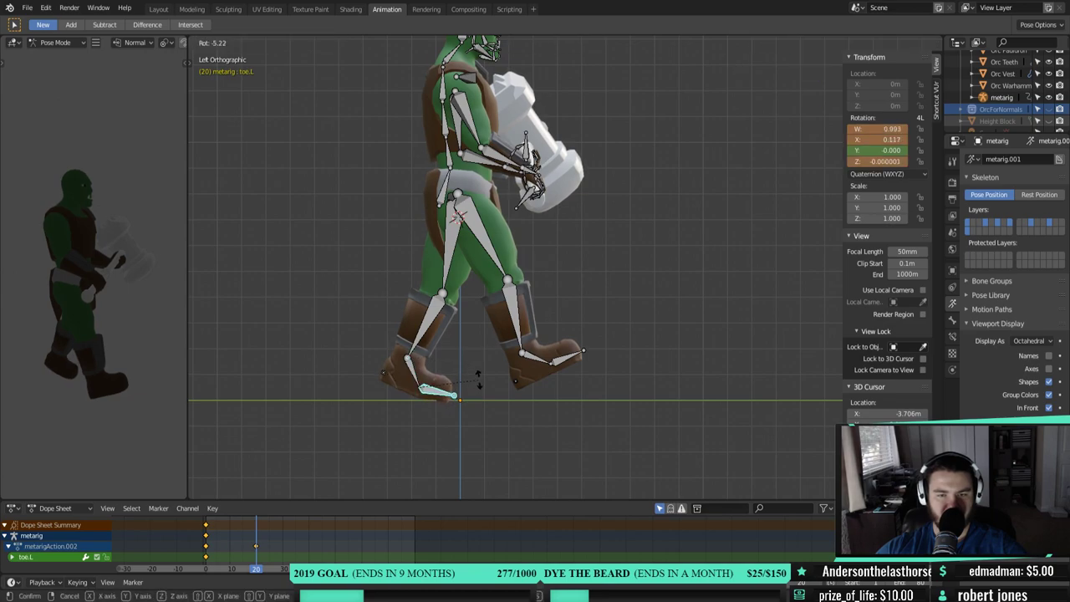
left_click(477, 381)
- Bend the left shin further back to lift the heel, and adjust the left toe's rotation to match the ground
left_click(433, 314)
key("r")
left_click(474, 334)
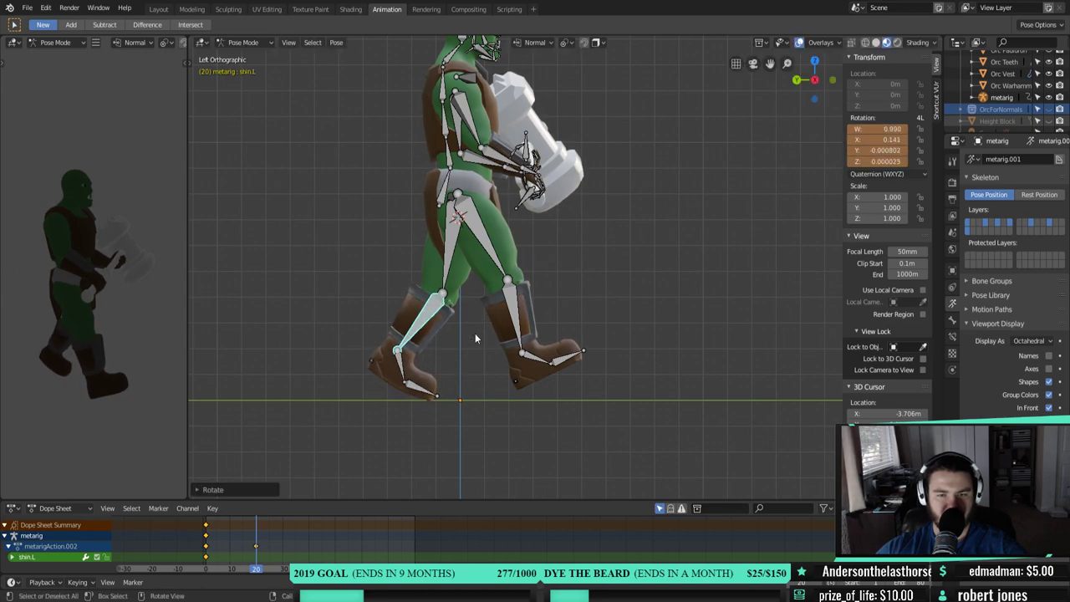
left_click(430, 388)
key("r")
left_click(473, 376)
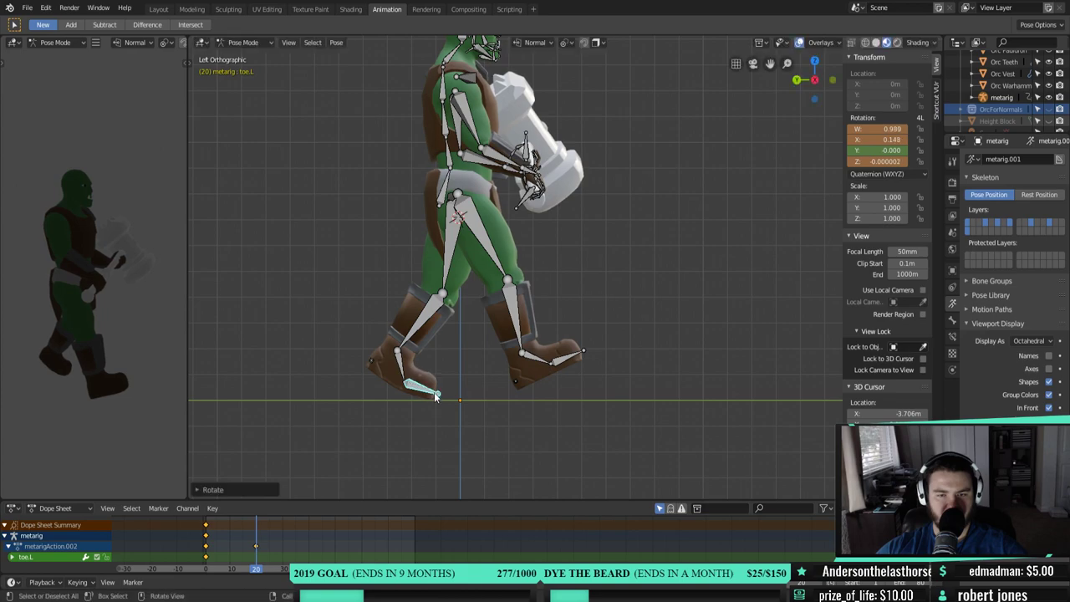
- Insert rotation keyframes for the left thigh, shin, foot and toe at frame 20
left_click(452, 259)
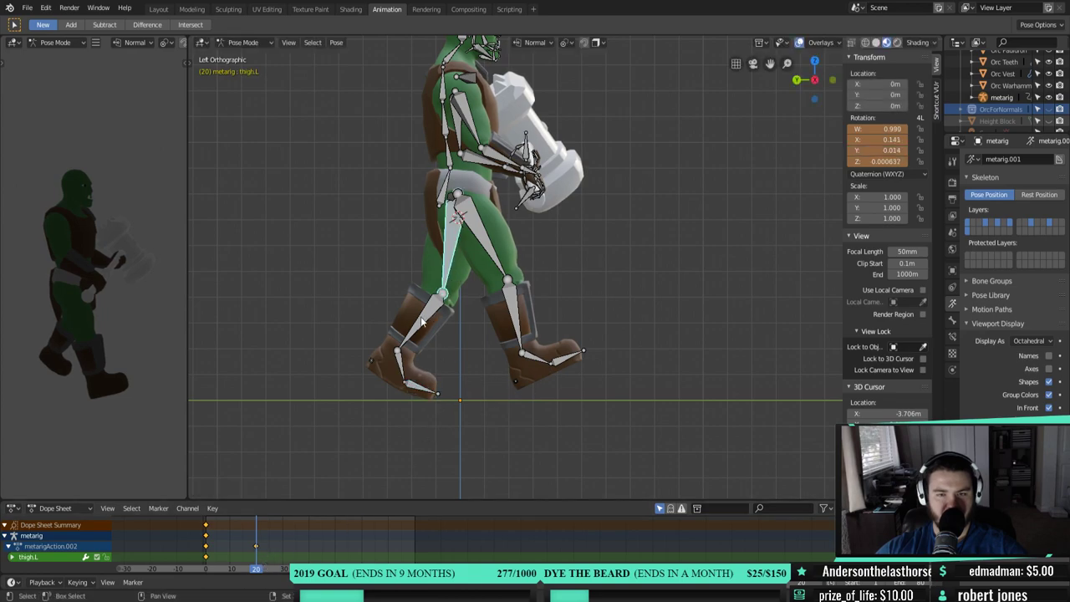
left_click(420, 317, "shift")
left_click(401, 368, "shift")
left_click(422, 388, "shift")
right_click(467, 376)
left_click(468, 376)
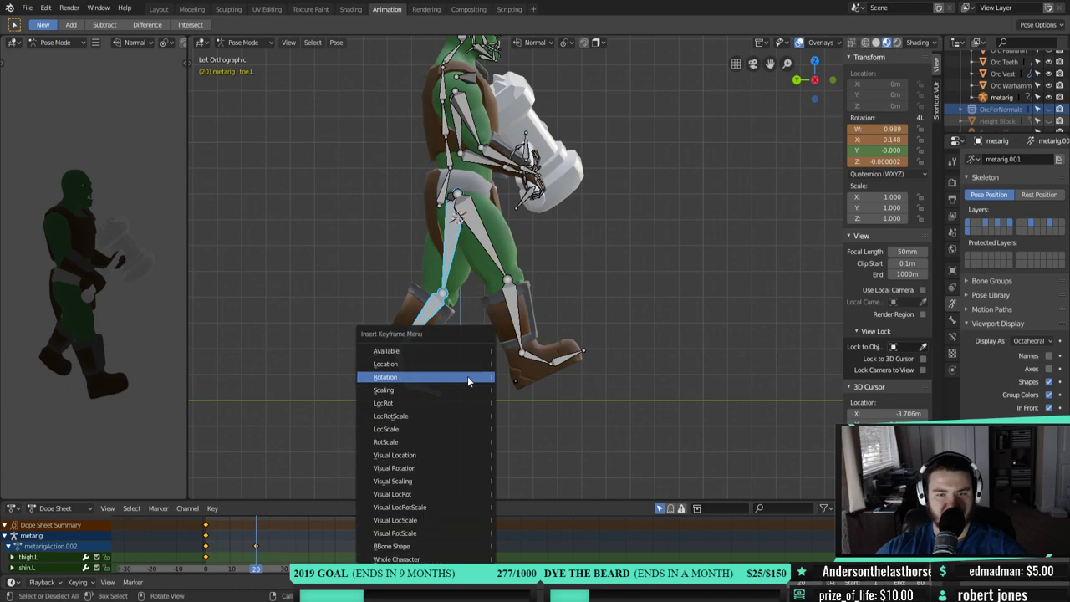
left_click(467, 376)
- At frame 40, clear the rotation of the right thigh, shin, foot and toe and keyframe their rotation
left_click_drag(257, 570, 257, 523)
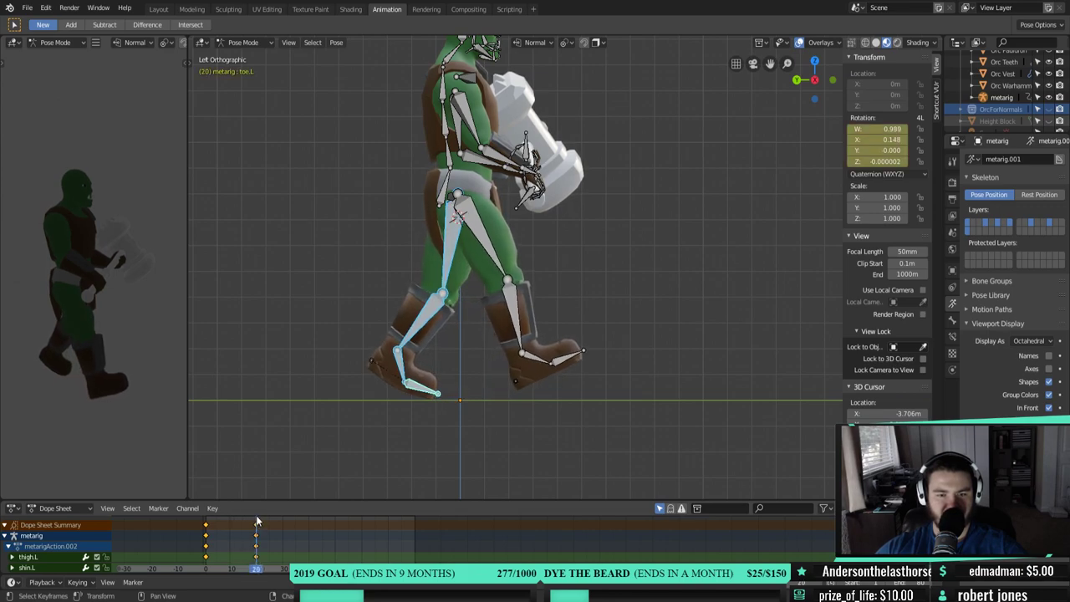
left_click_drag(255, 568, 310, 572)
left_click(479, 225)
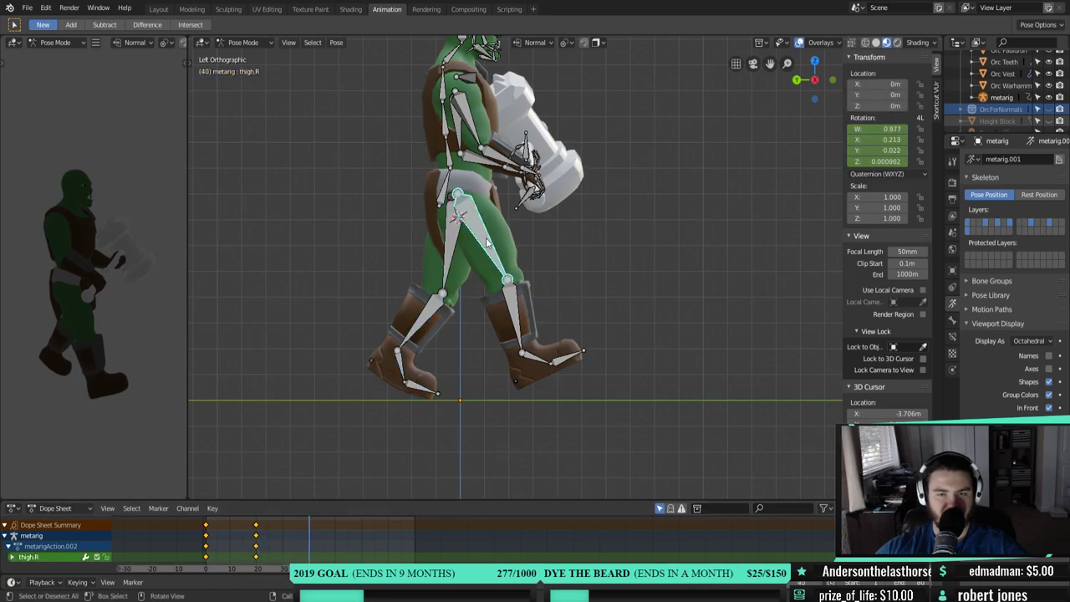
left_click(535, 360, "shift")
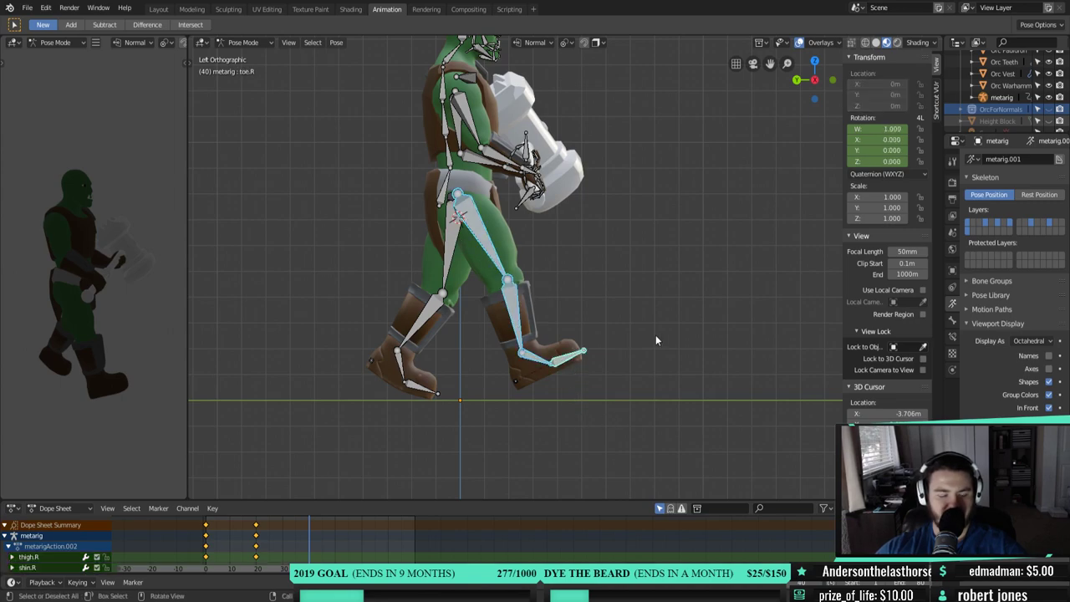
key("alt+r")
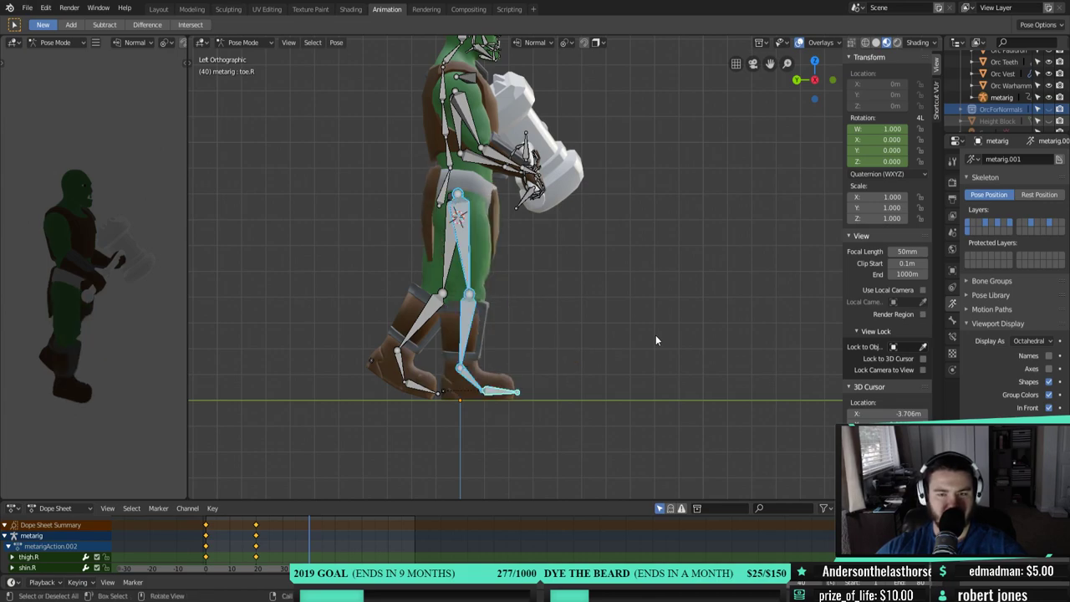
key("i")
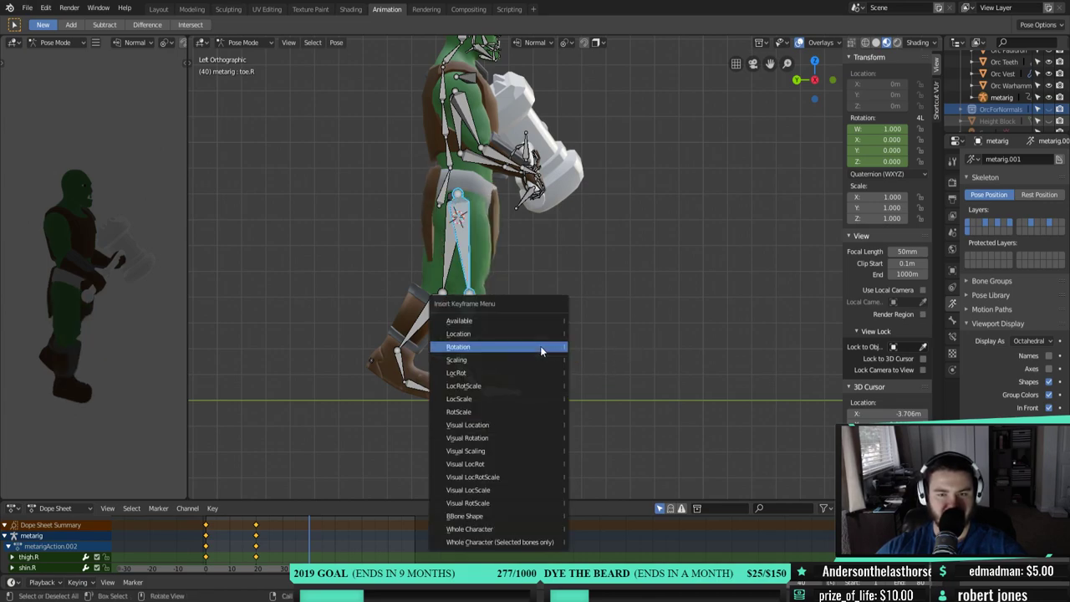
left_click(546, 346)
- Clear the rotation of the left thigh, shin, foot and toe at frame 40 and keyframe their rotation
left_click(450, 264)
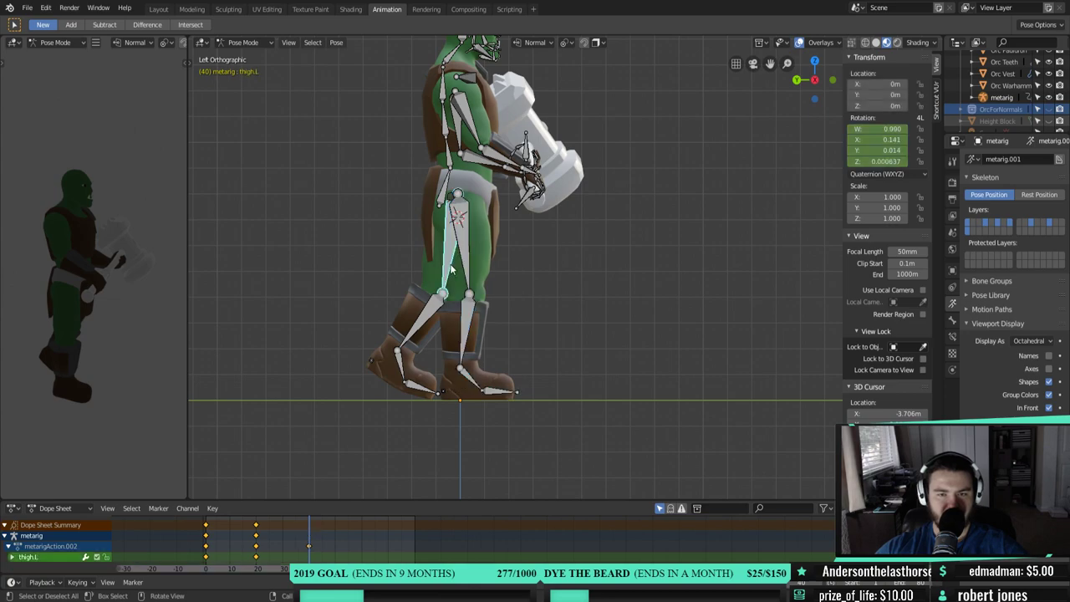
left_click(418, 325, "shift")
left_click(418, 389, "shift")
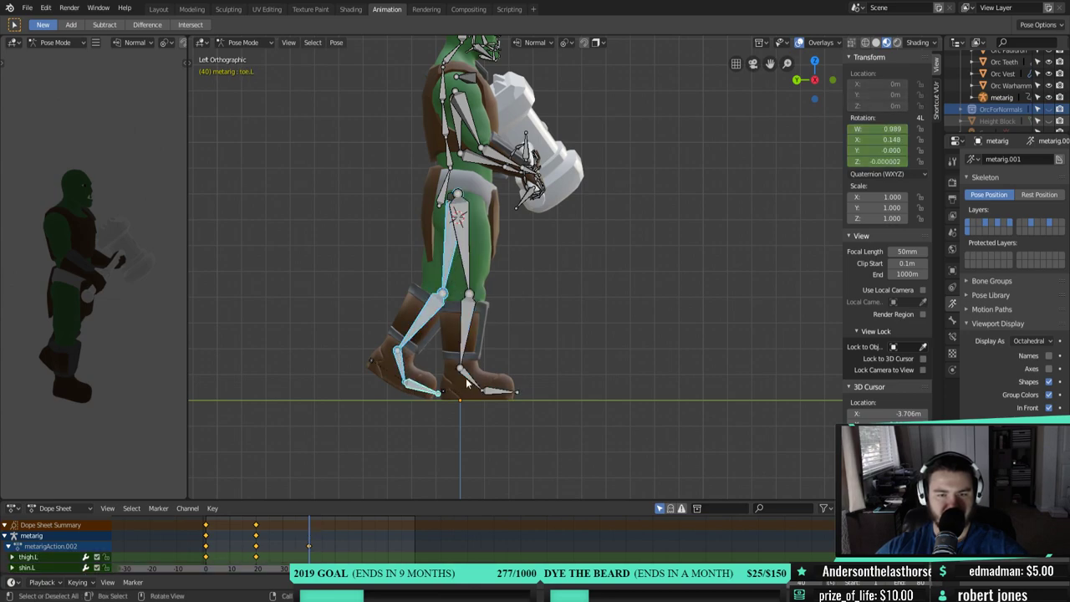
key("alt+r")
right_click(543, 361)
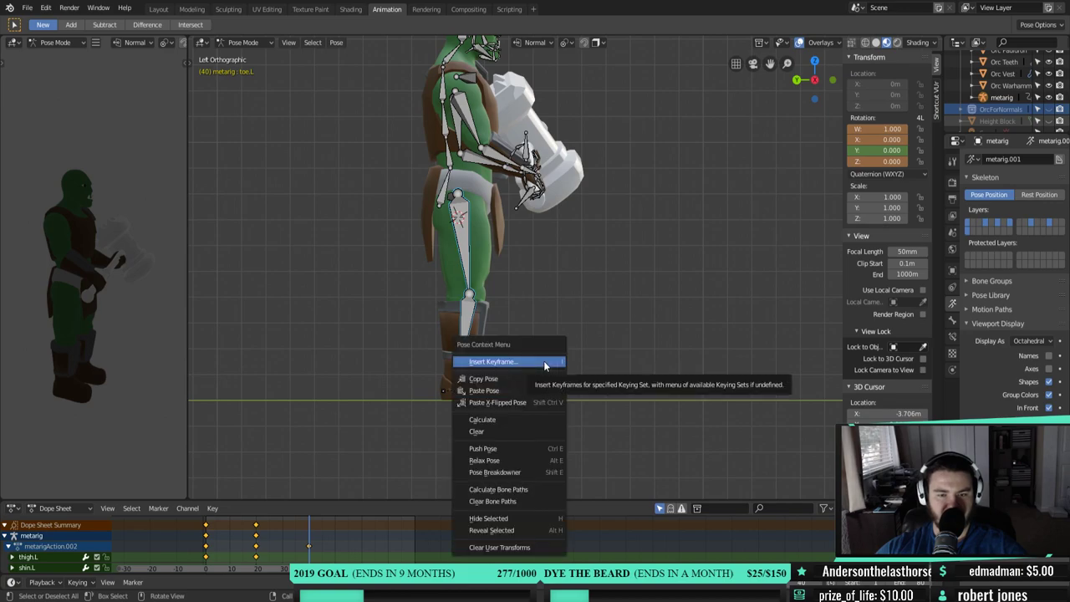
left_click(544, 362)
left_click(544, 362)
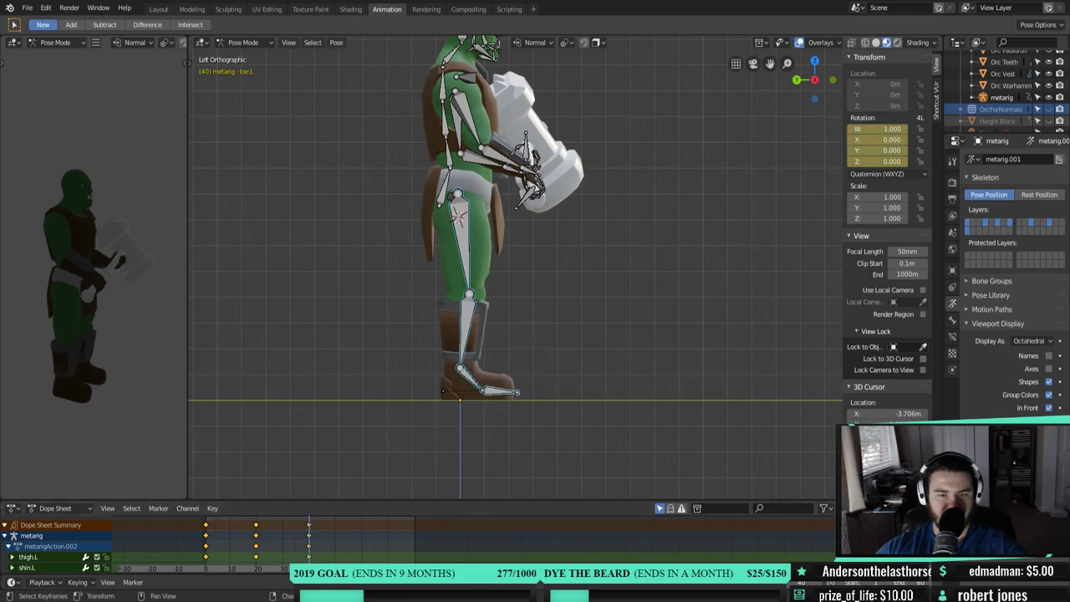
- Scrub through the stride to check it, and try swinging the right thigh back about 23° at frame 60
key("Down")
right_click_drag(249, 520, 222, 523)
left_click_drag(223, 527, 325, 529)
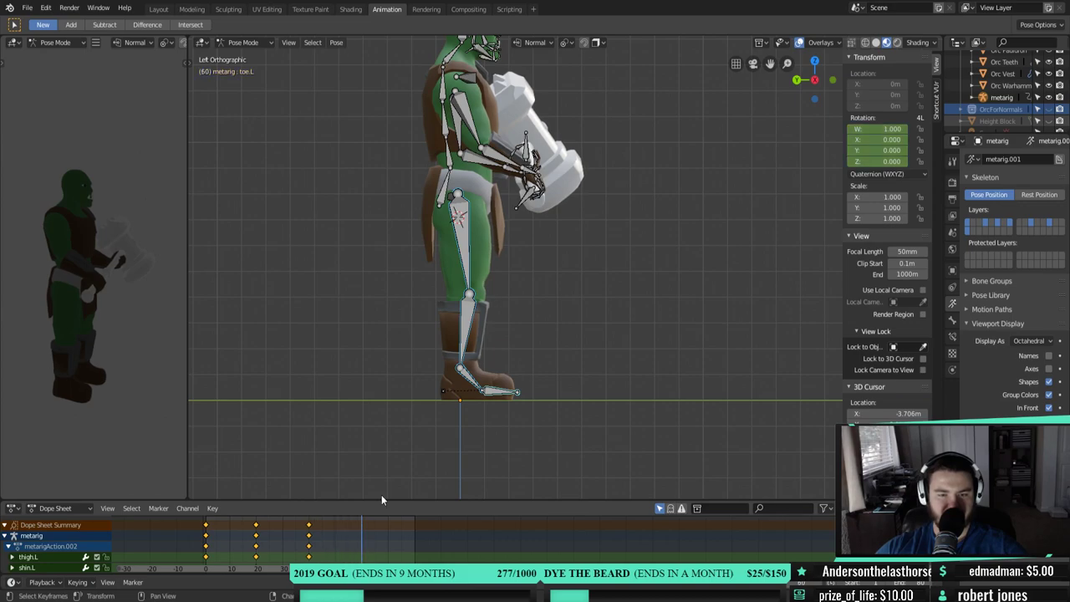
left_click(465, 231)
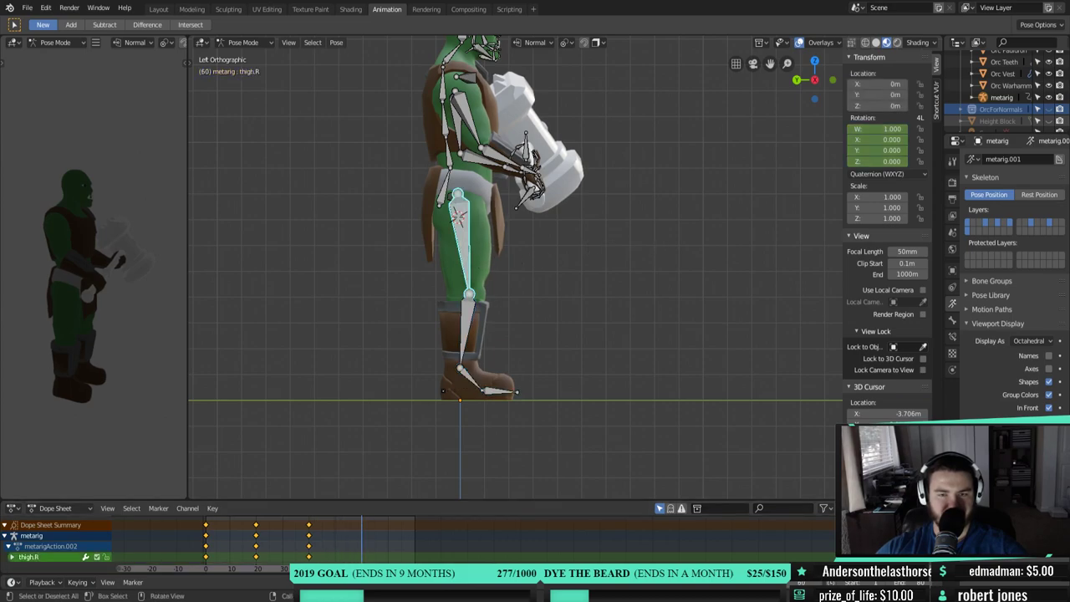
key("r")
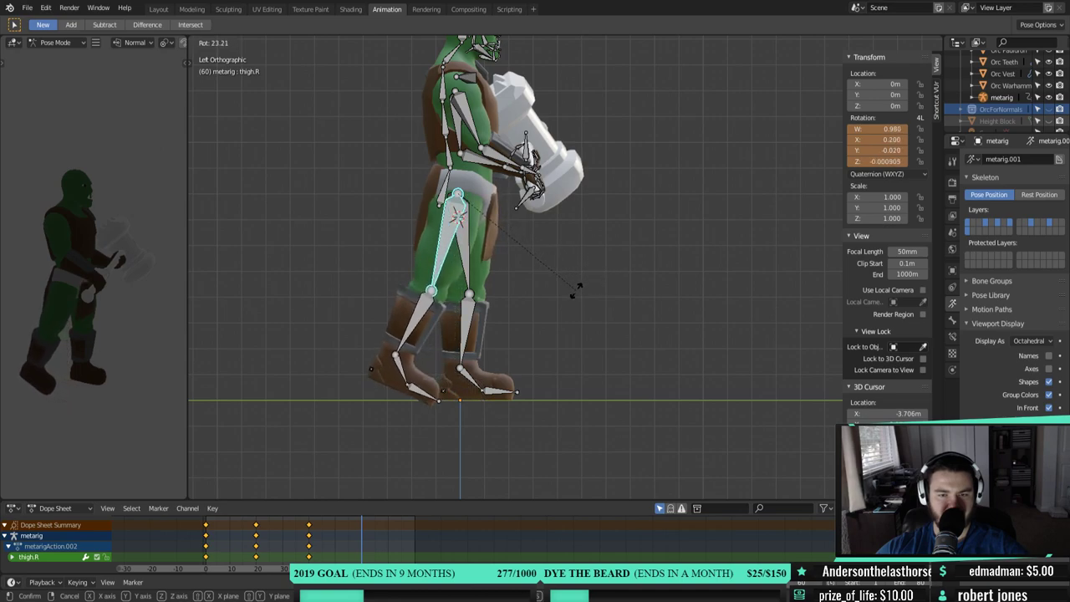
left_click(443, 340)
left_click(422, 318)
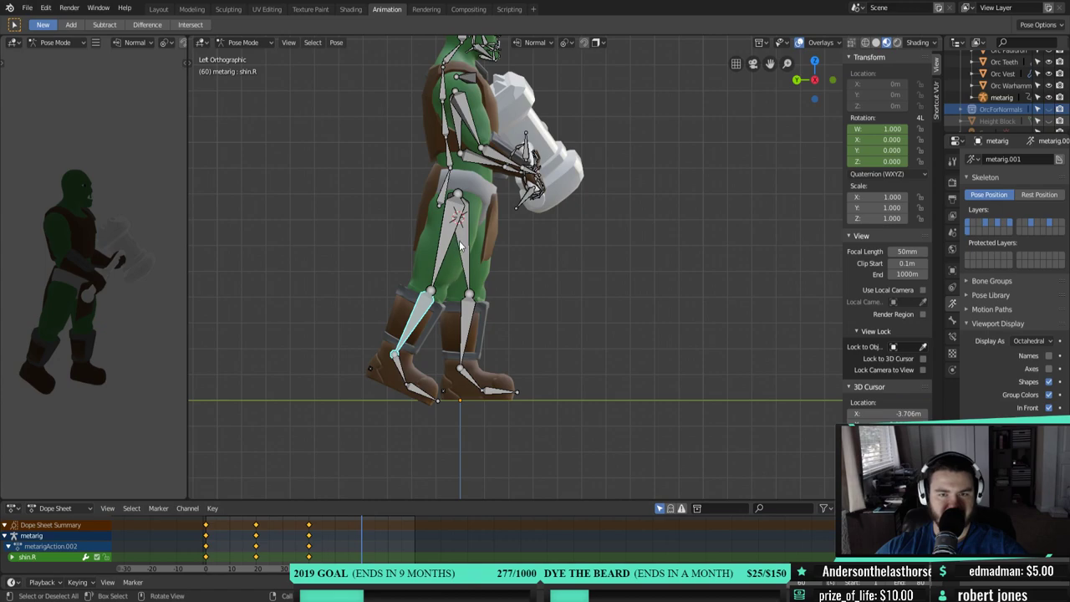
- Return to the frame 20 stride pose for reference and try rotating the left thigh forward about 17°
left_click(258, 570)
left_click_drag(258, 569, 256, 572)
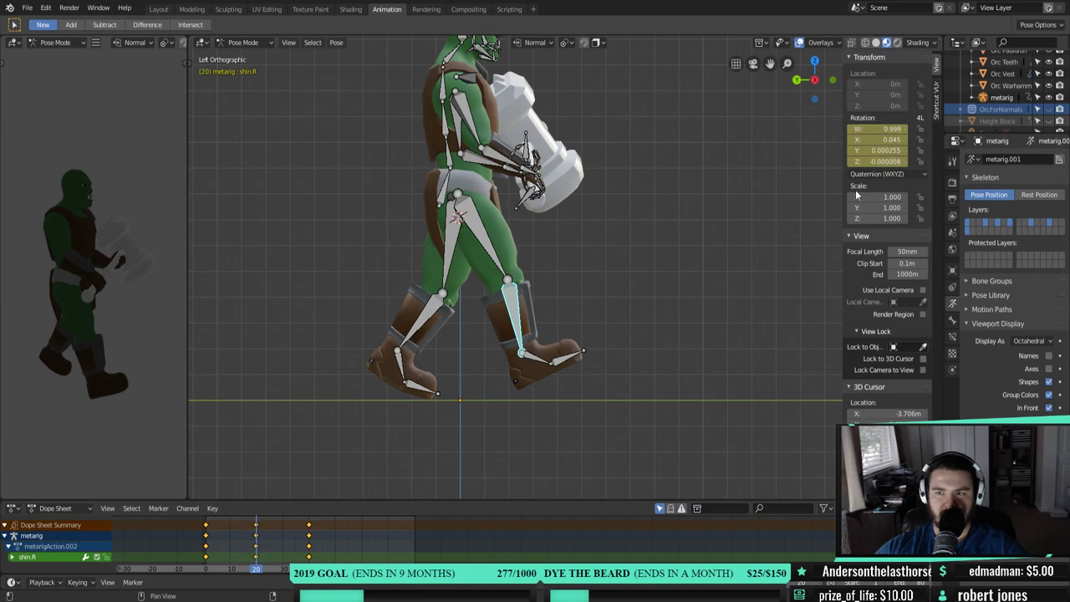
left_click(453, 237)
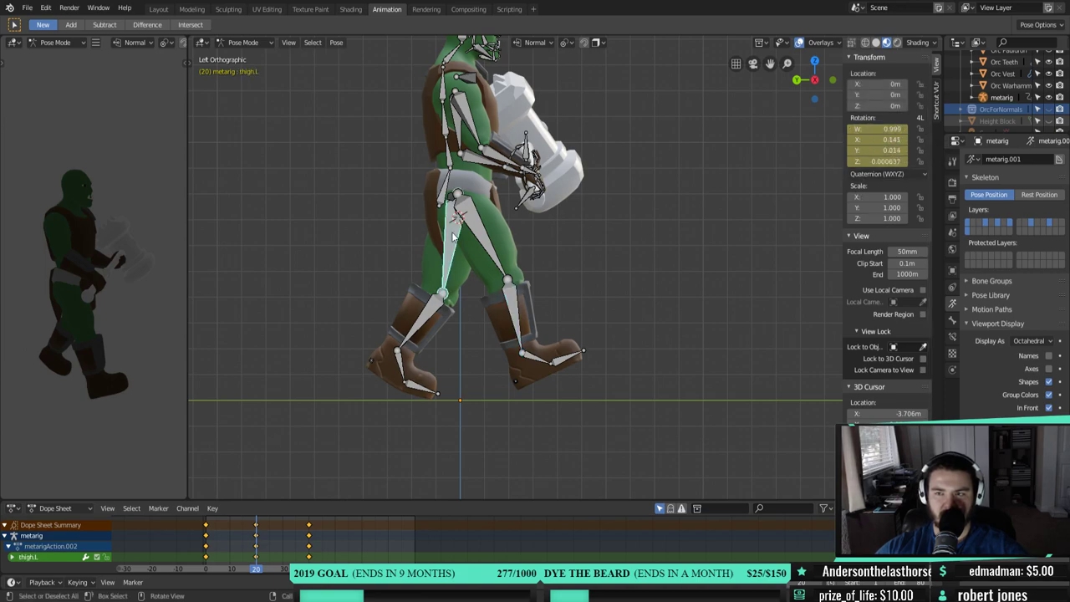
key("r")
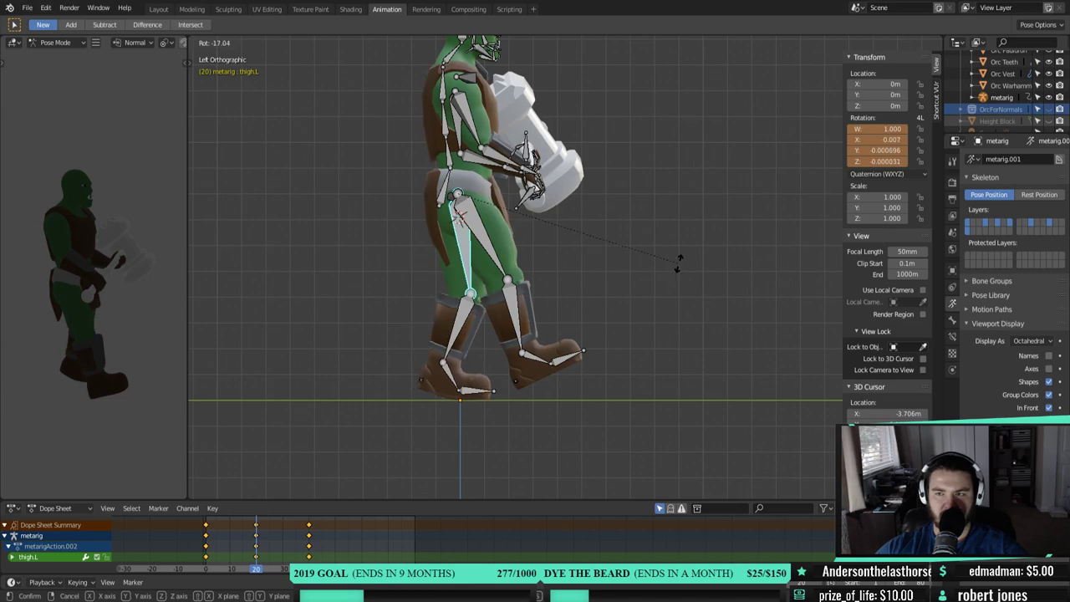
left_click(634, 321)
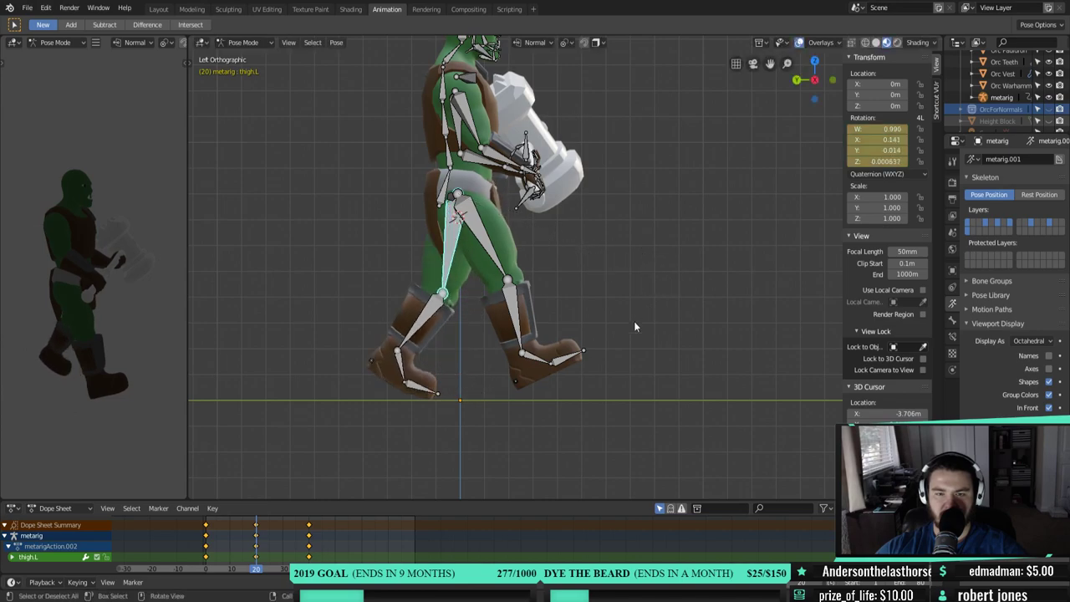
- Go to frame 60 and swing the right thigh backward about 30°
middle_click_drag(255, 571, 234, 567)
left_click_drag(235, 570, 324, 524)
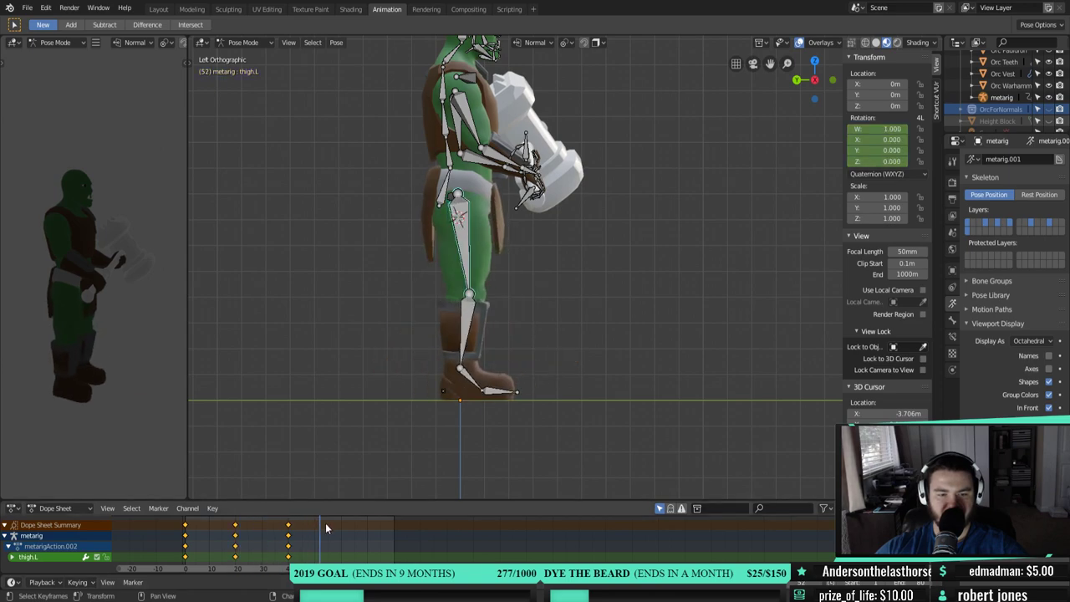
left_click(339, 526)
key("r")
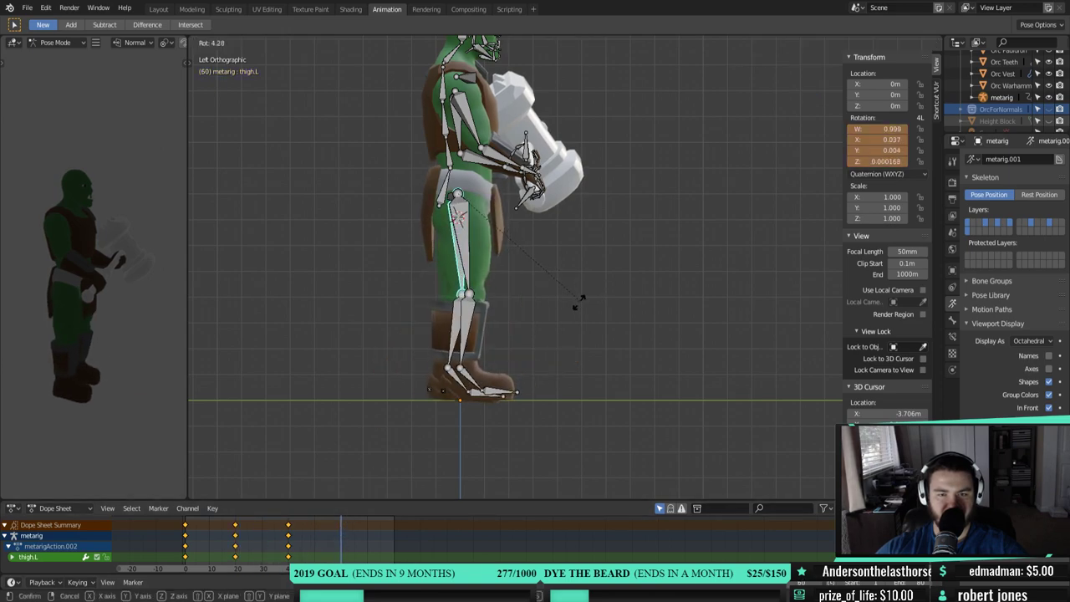
key("Escape")
left_click(462, 234)
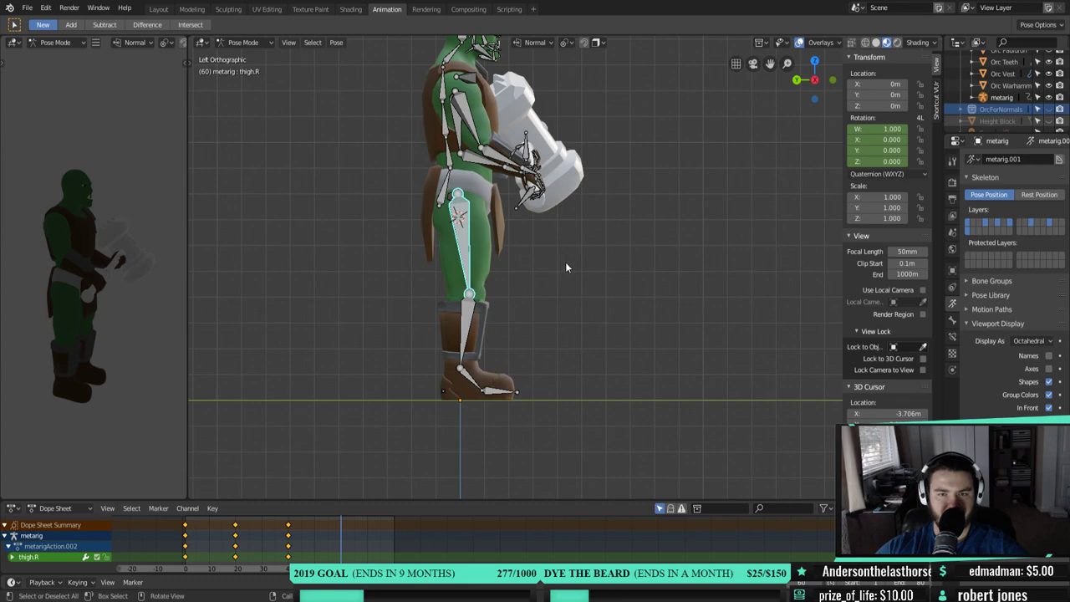
key("r")
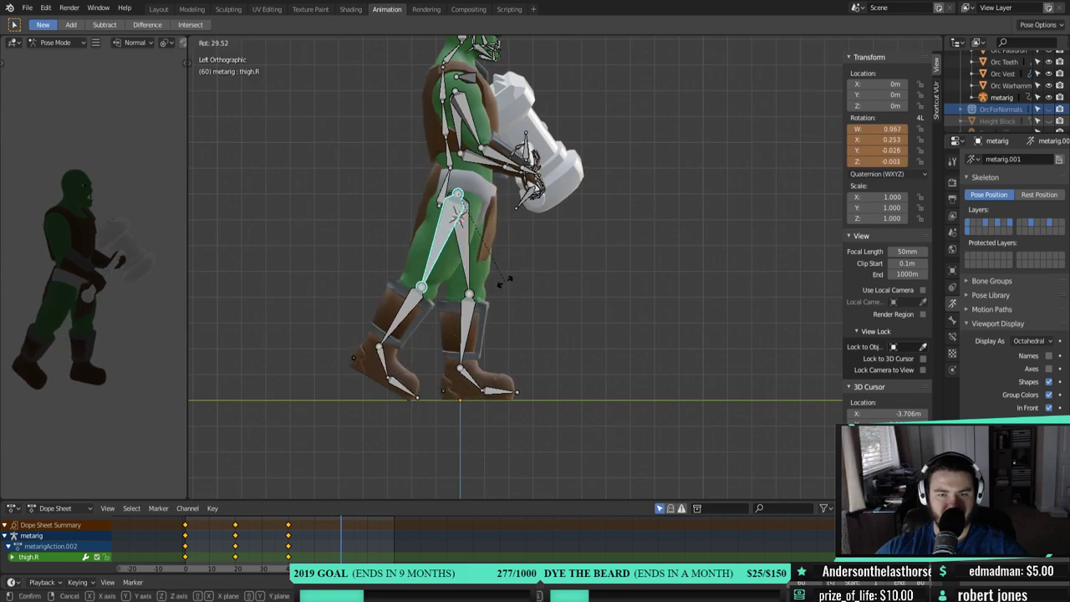
left_click(502, 280)
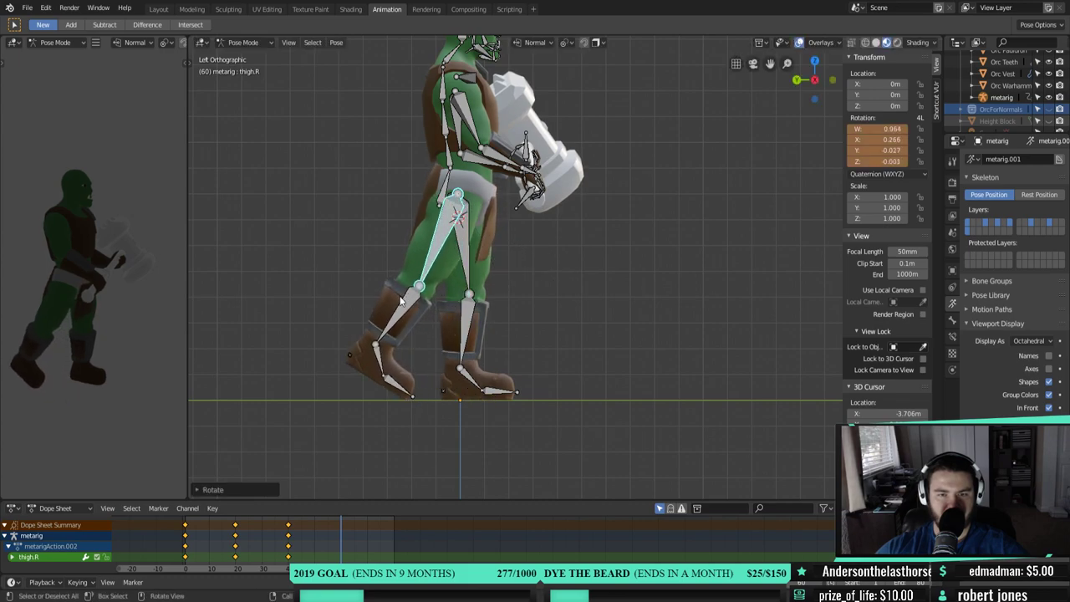
- Bend the right shin further back at frame 60, and bring the right thigh slightly forward again
left_click(400, 315)
key("r")
left_click(433, 257)
left_click(432, 257)
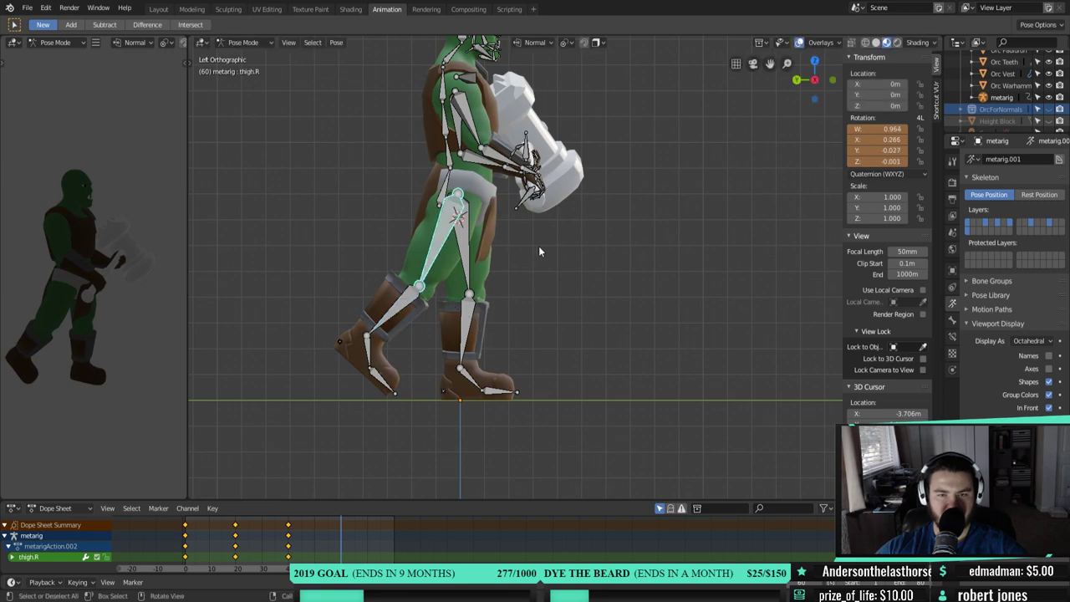
key("r")
left_click(546, 241)
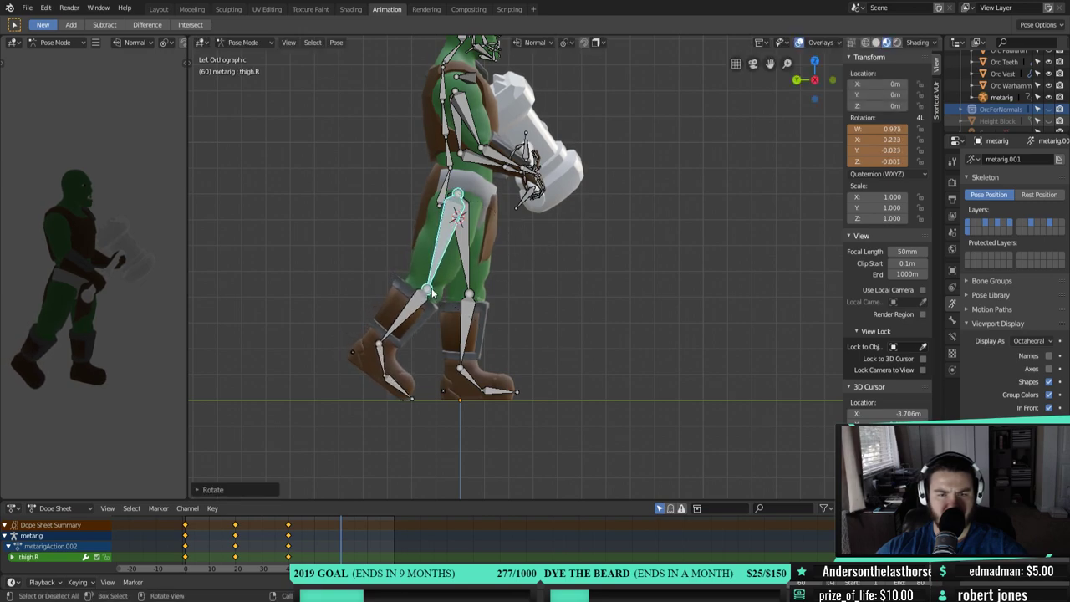
- Swing the right shin slightly forward, about 3°, and bend the right toe upward about 10° at frame 60
left_click(431, 287)
key("r")
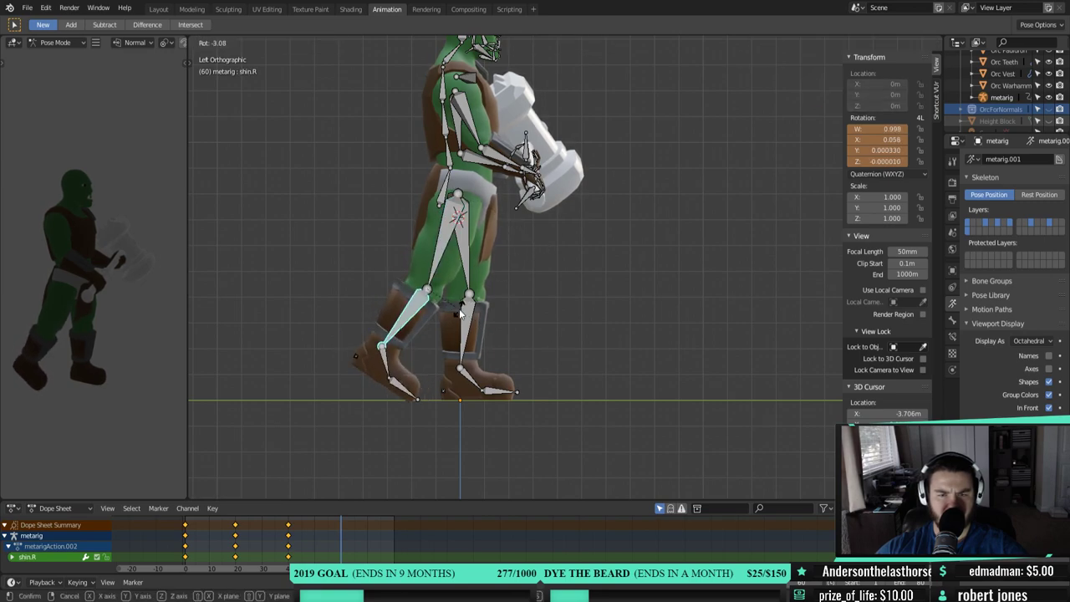
left_click(420, 397)
left_click(410, 399)
key("r")
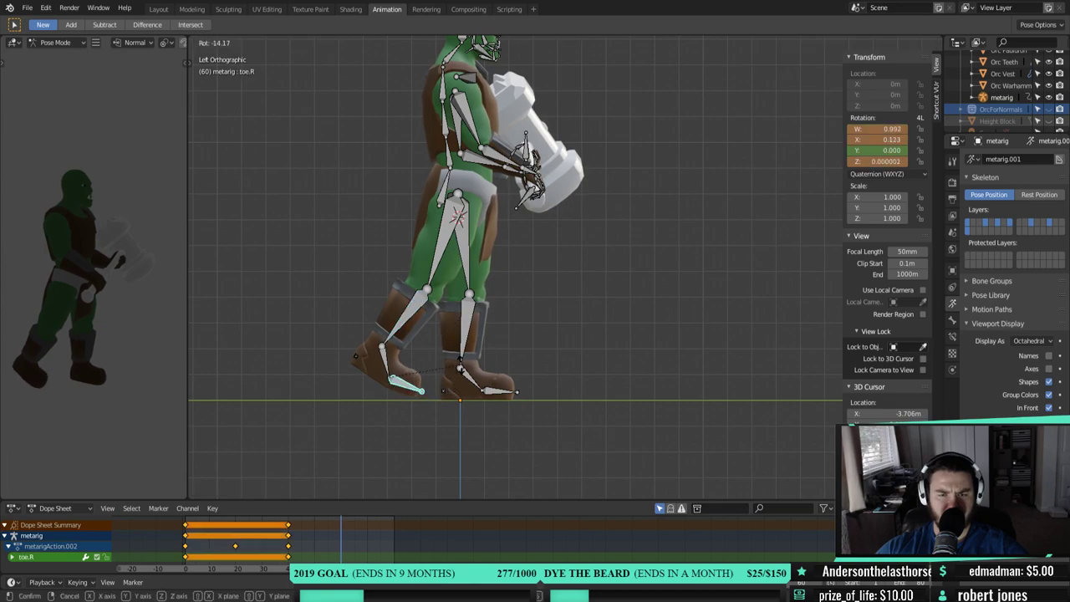
left_click(451, 368)
key("i")
- Refine the frame 60 pose by bending the right shin back about 6° and nudging the right thigh slightly forward
left_click(410, 318)
key("r")
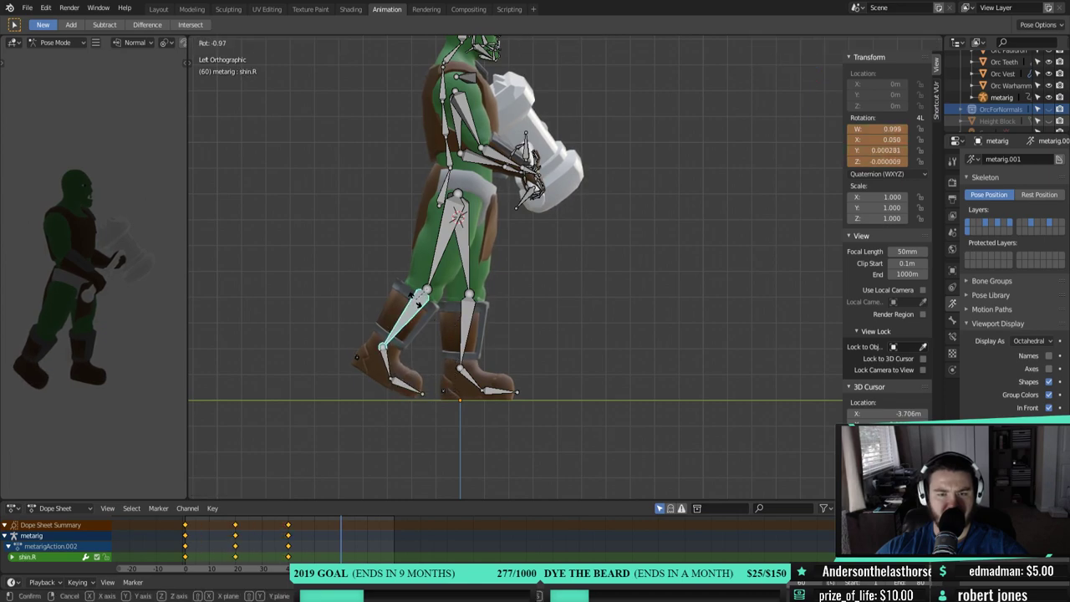
left_click(416, 303)
left_click(450, 235)
key("r")
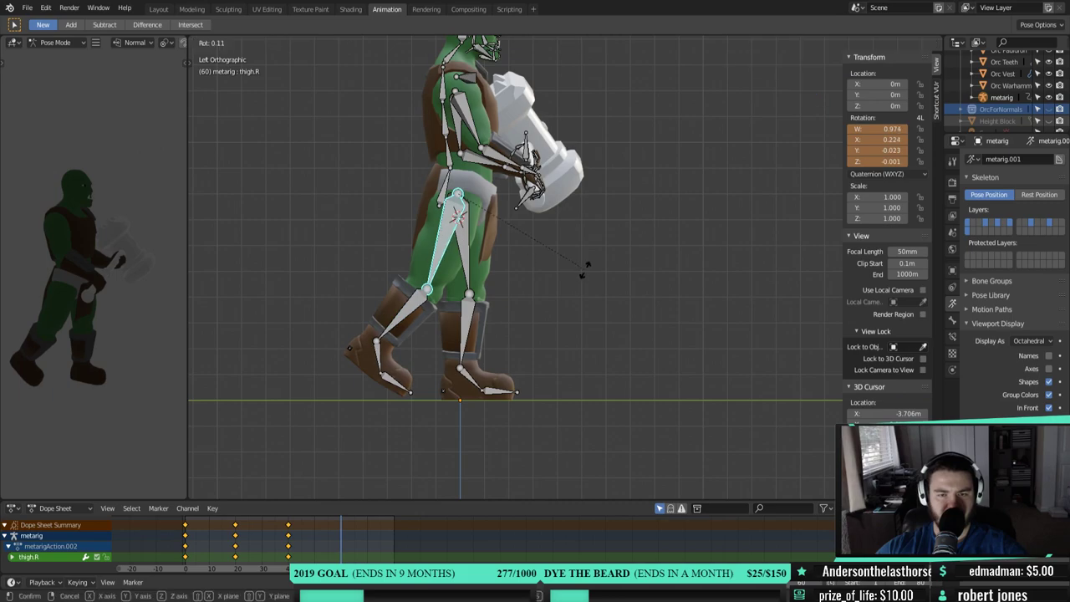
left_click(585, 269)
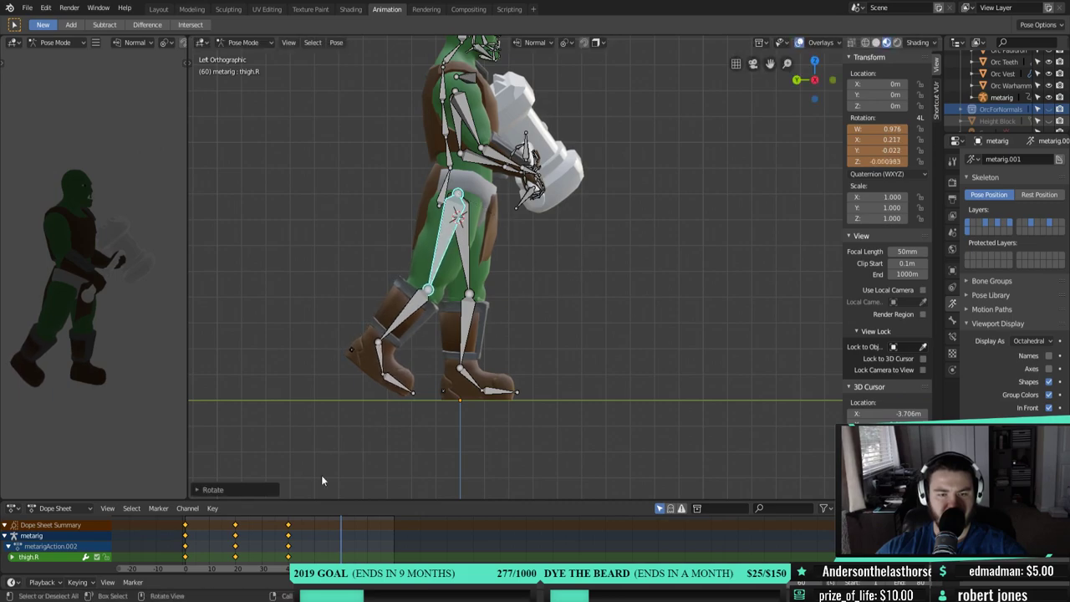
- Insert rotation keyframes for the right thigh, shin, foot and toe bones at frame 60
left_click(409, 307)
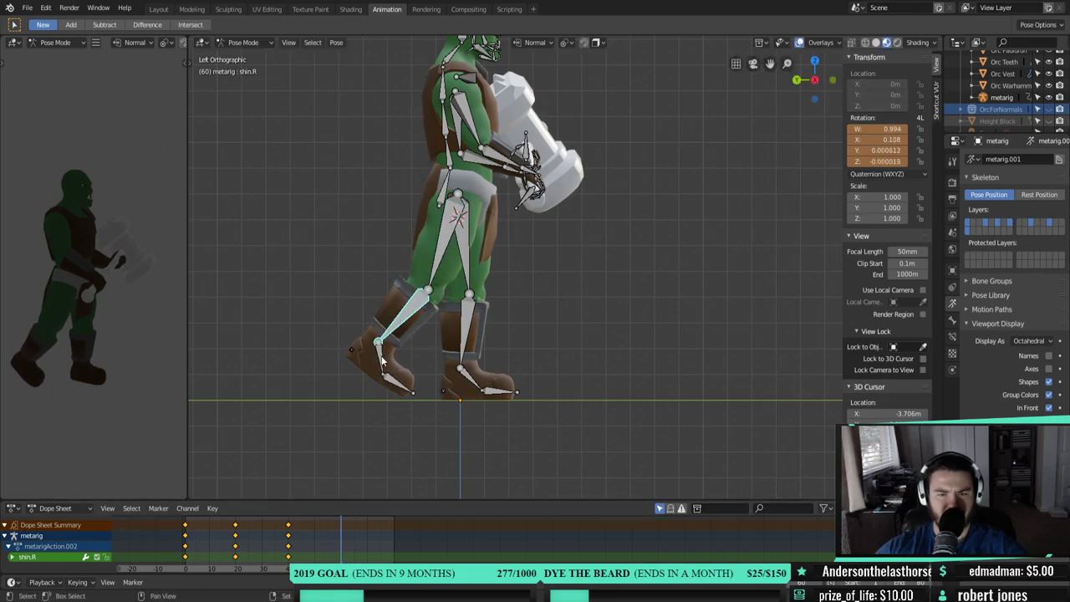
left_click(383, 360, "shift")
left_click(396, 383, "shift")
left_click(440, 255, "shift")
right_click(567, 321)
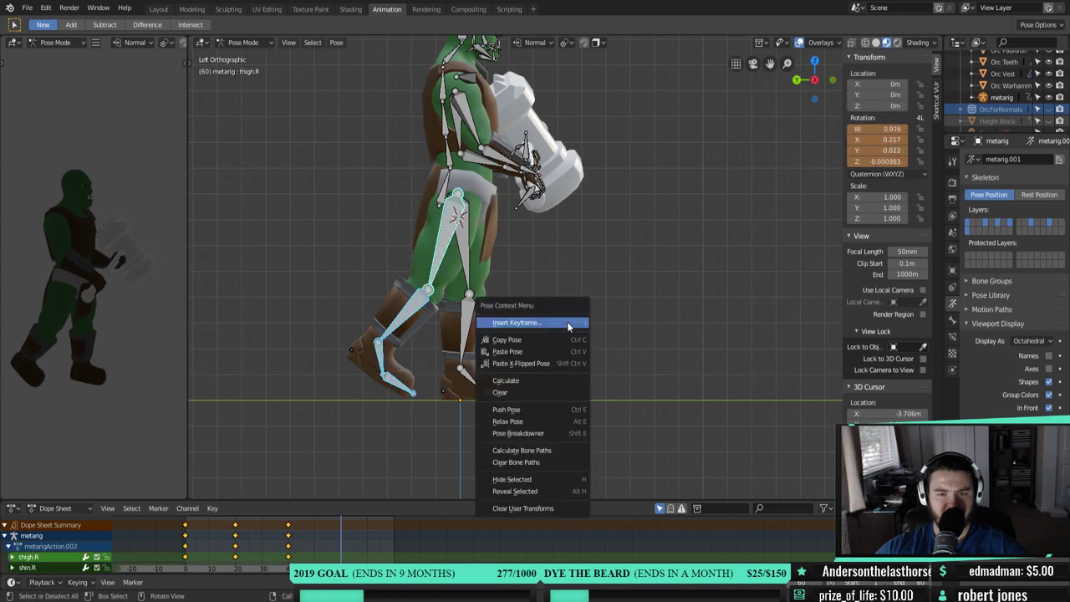
left_click(567, 321)
left_click(566, 322)
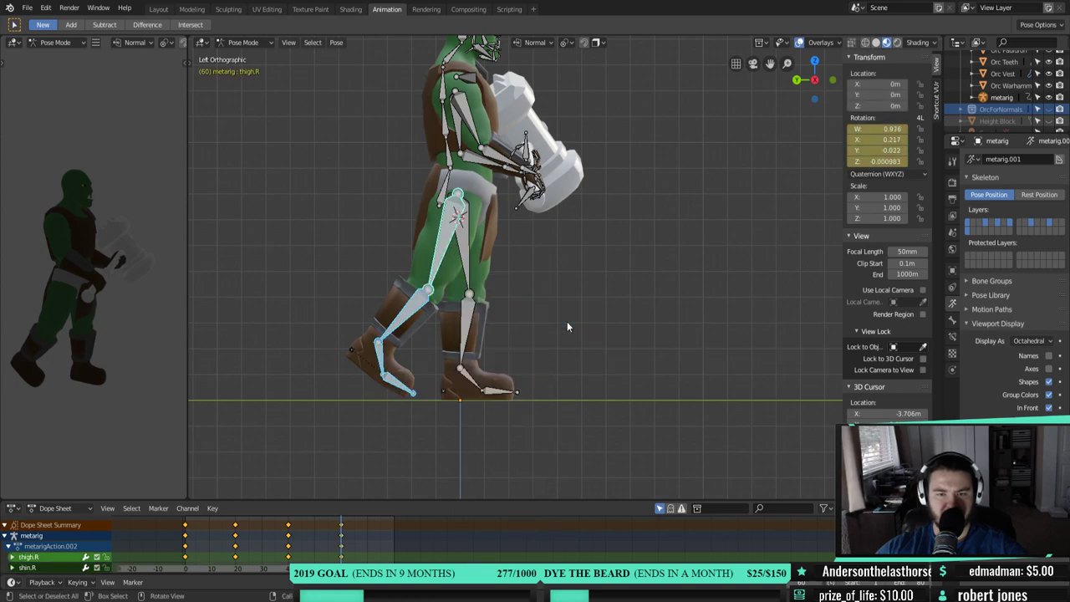
- Swing the left thigh forward roughly 20° and bend the left shin back about 12° at frame 60
left_click(466, 240)
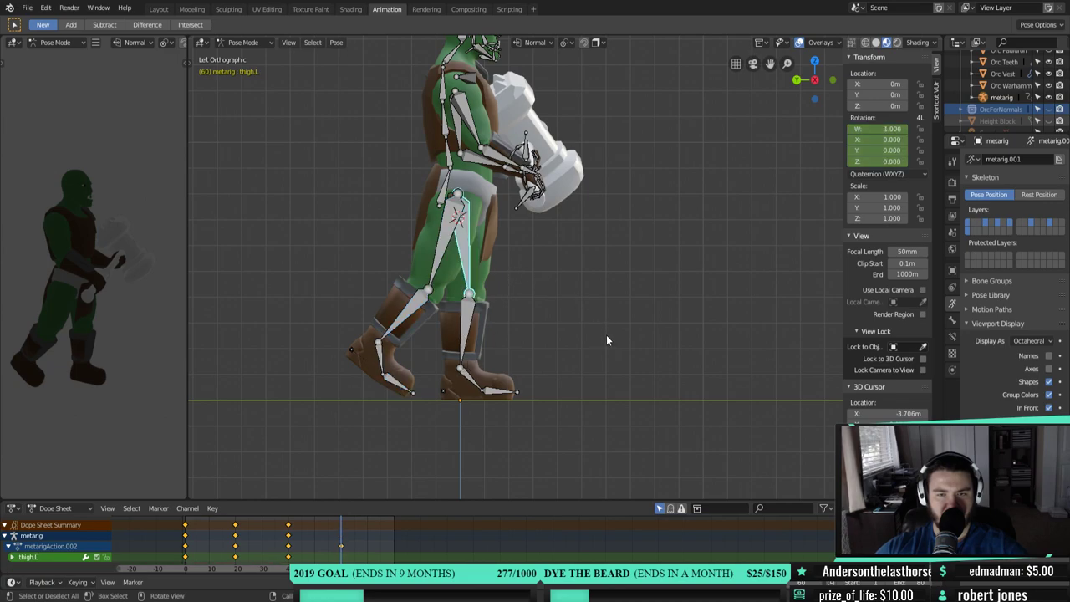
key("r")
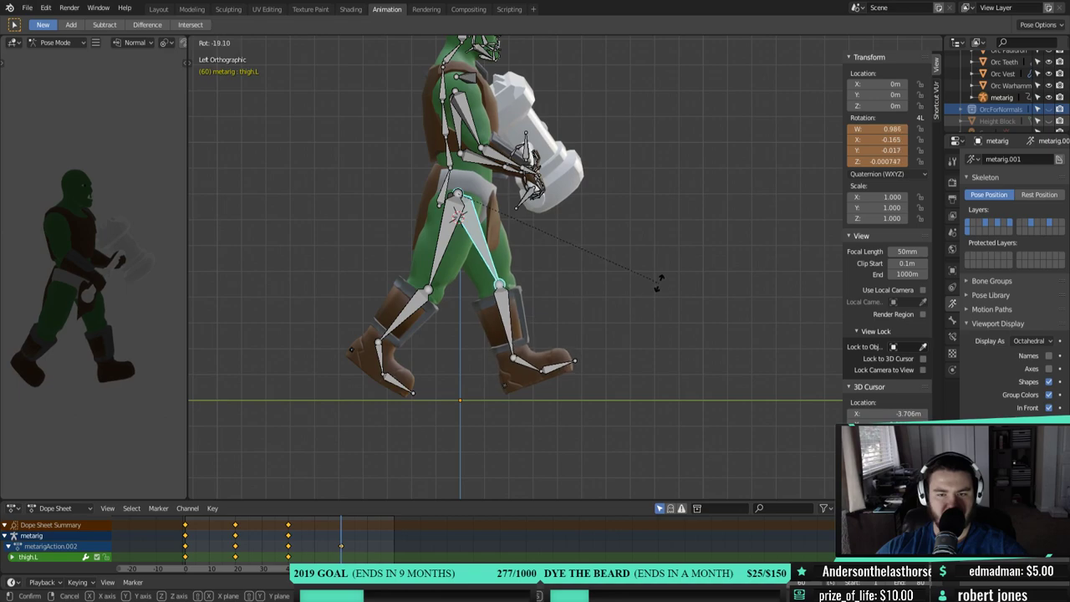
left_click(640, 286)
left_click(506, 311)
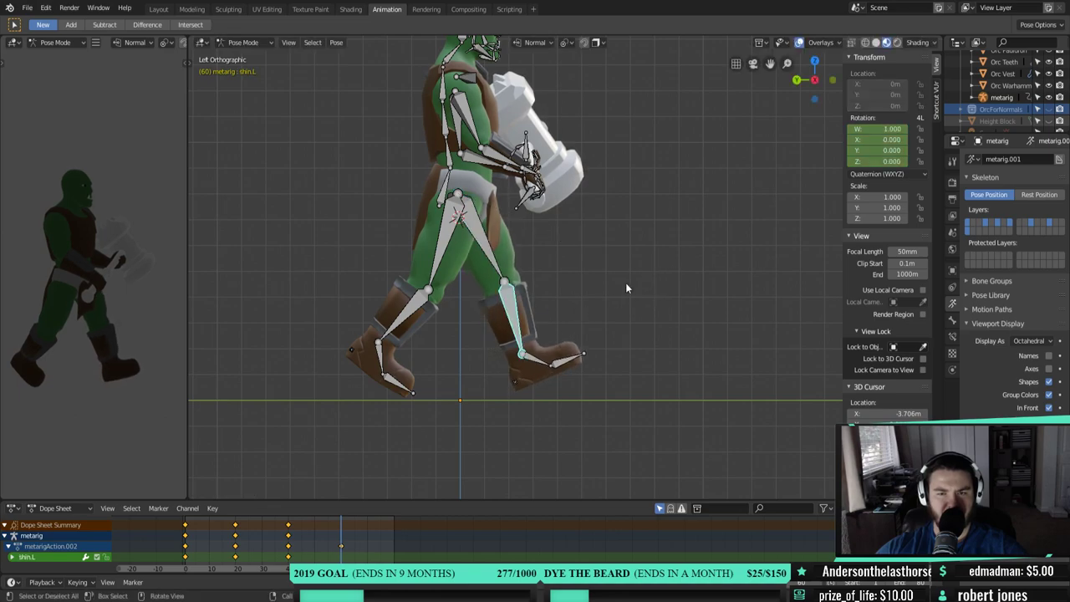
key("r")
left_click(534, 367)
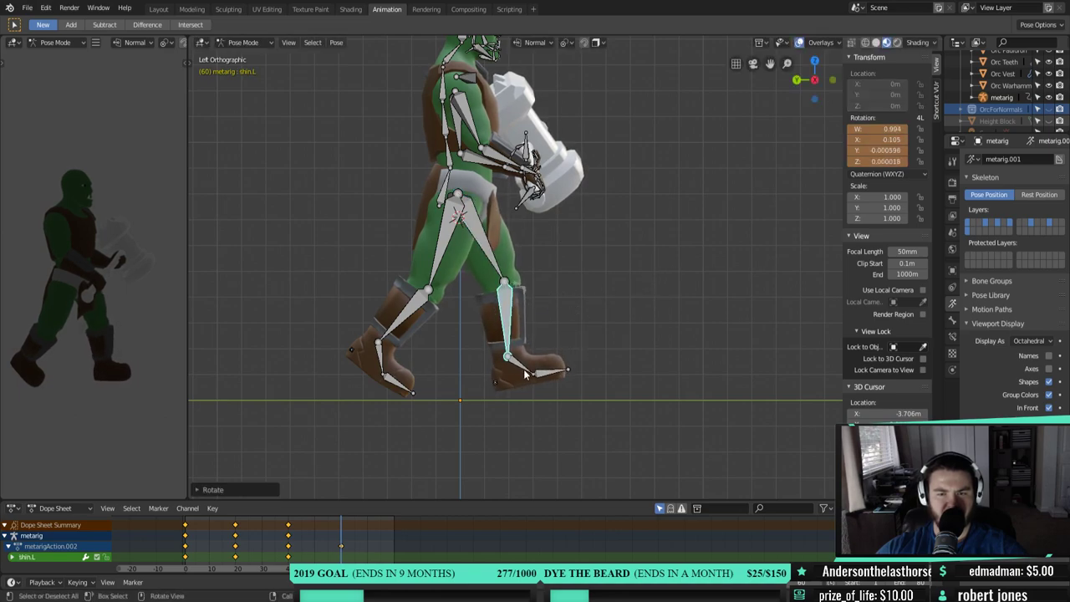
- Tilt the left foot down about 3° and adjust the left toe's rotation slightly at frame 60
left_click(527, 372)
key("r")
left_click(605, 364)
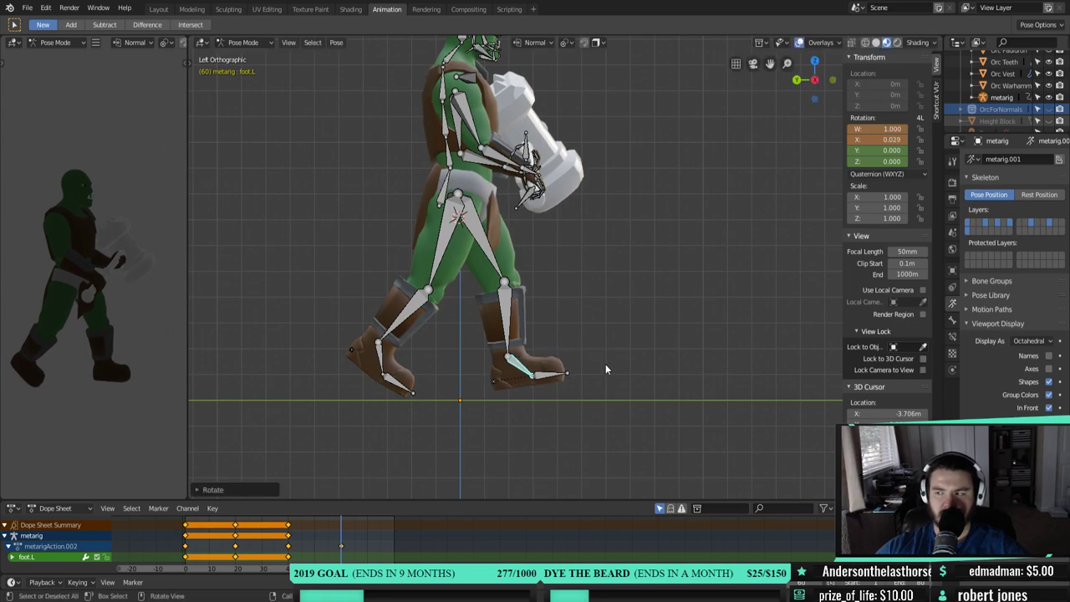
left_click(549, 373)
key("r")
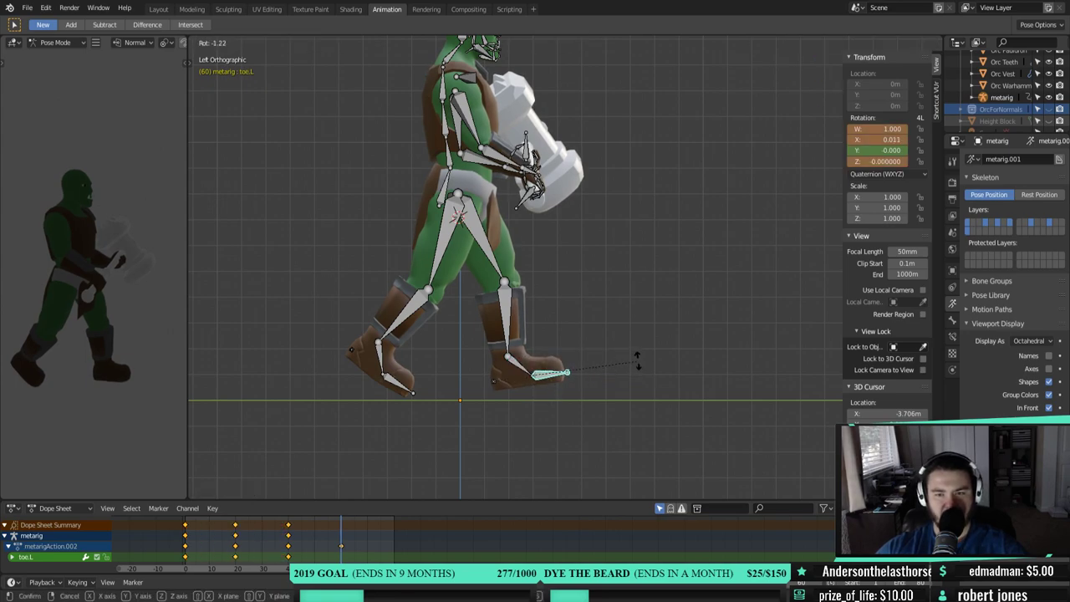
left_click(632, 361)
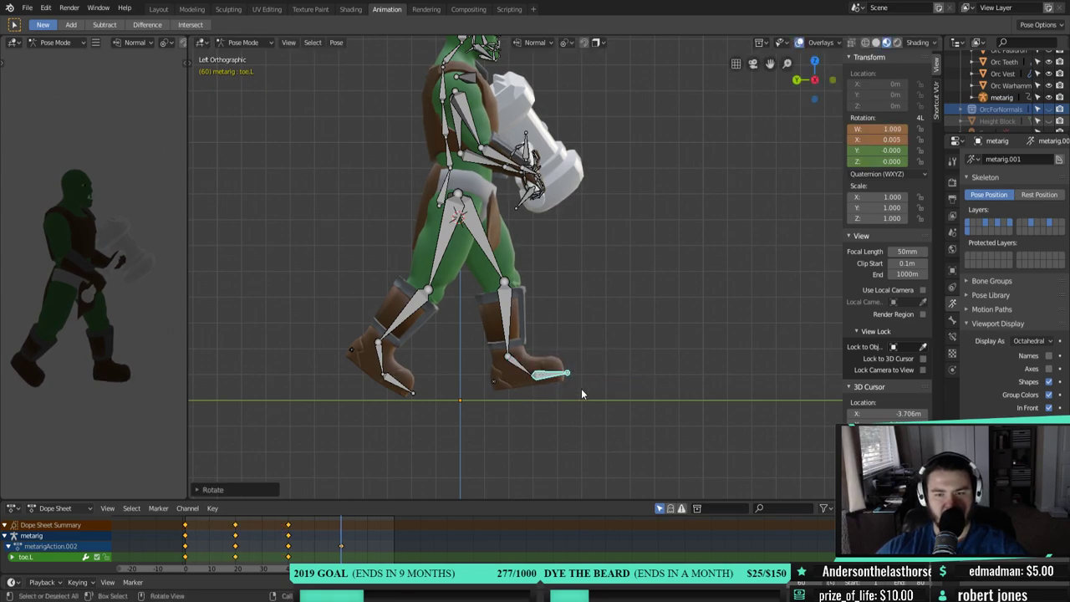
- Swing the left thigh slightly farther forward at frame 60
left_click(493, 256)
key("r")
left_click(568, 259)
- Insert rotation keyframes for the left thigh, shin, foot and toe bones at frame 60
left_click(509, 304)
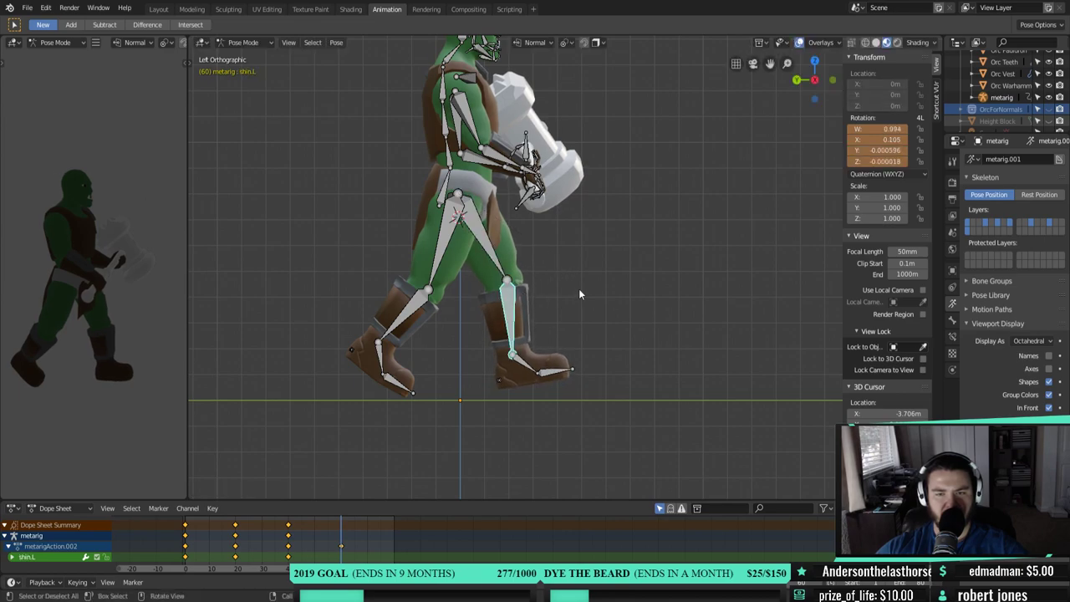
left_click(519, 297)
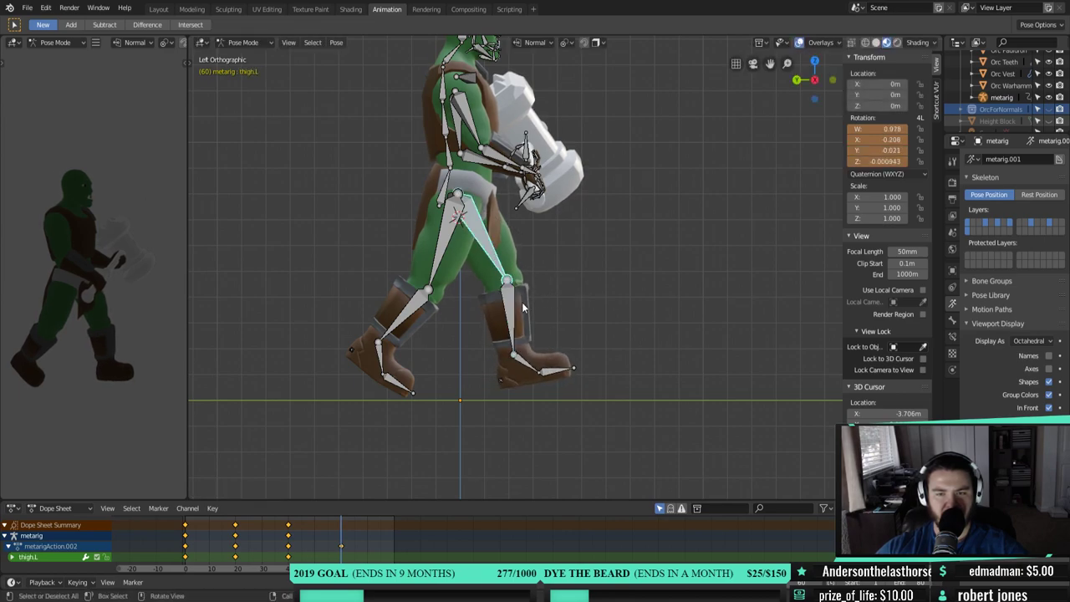
left_click(512, 322, "shift")
left_click(535, 374, "shift")
right_click(615, 398)
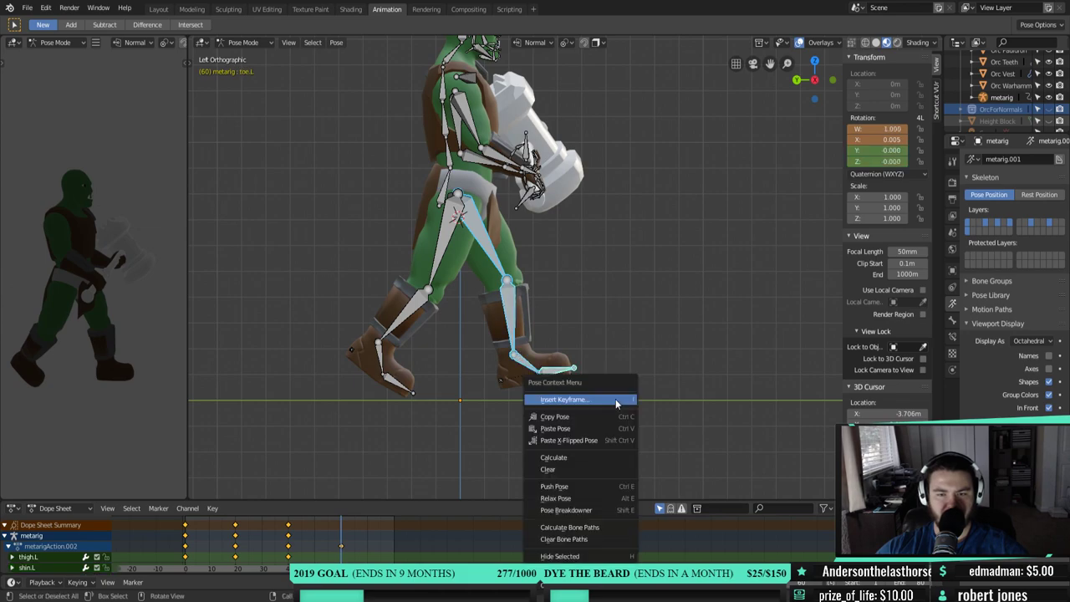
left_click(615, 399)
left_click(614, 398)
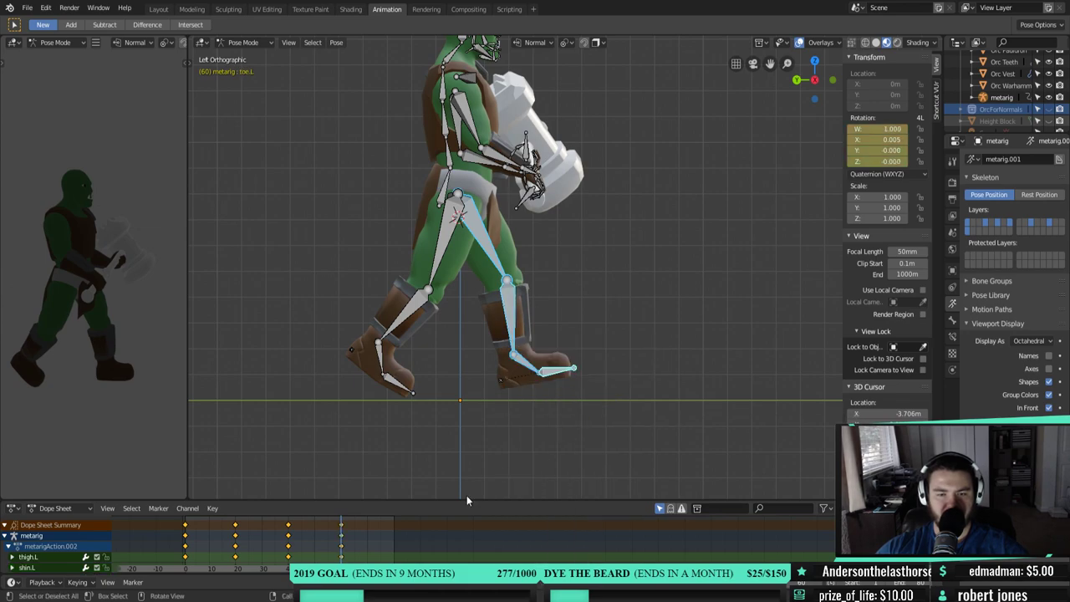
- At frame 80, clear the rotation of all bones in both legs and insert rotation keyframes for the standing pose
left_click(355, 570)
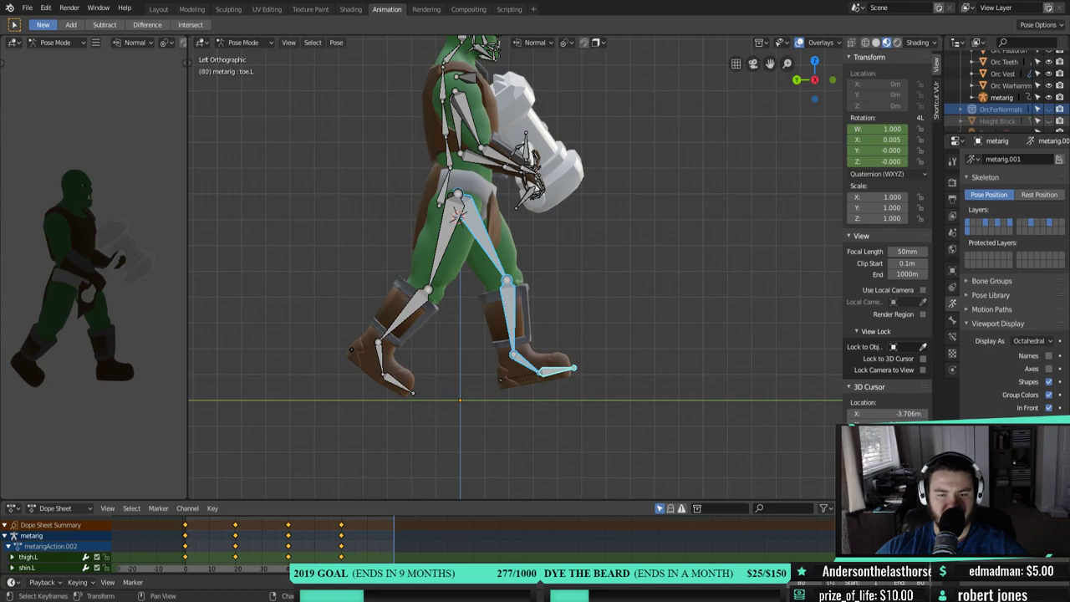
left_click(443, 235, "shift")
left_click(393, 328, "shift")
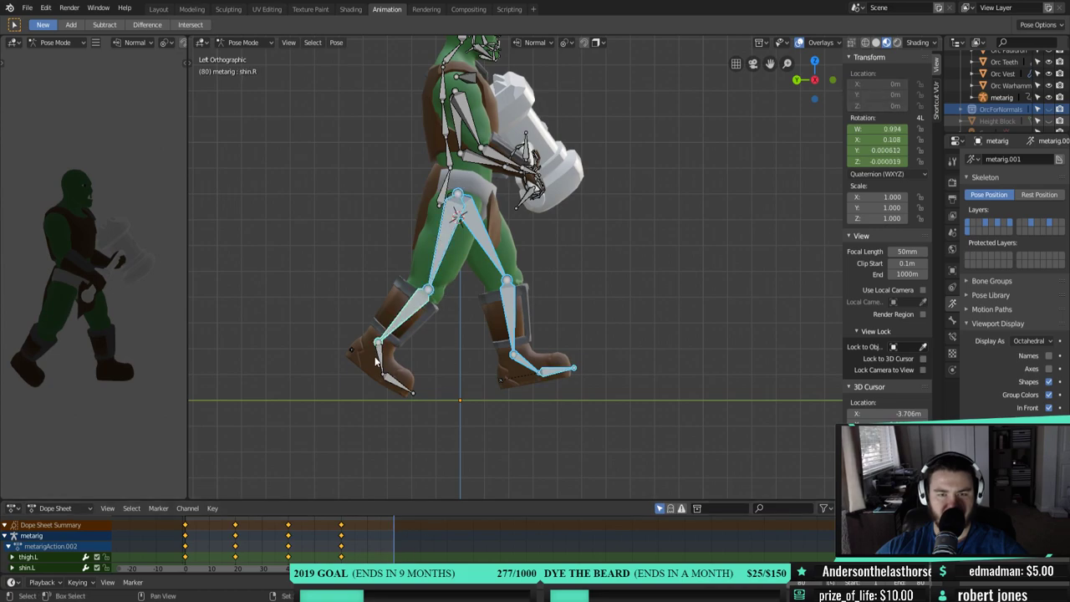
left_click(385, 370, "shift")
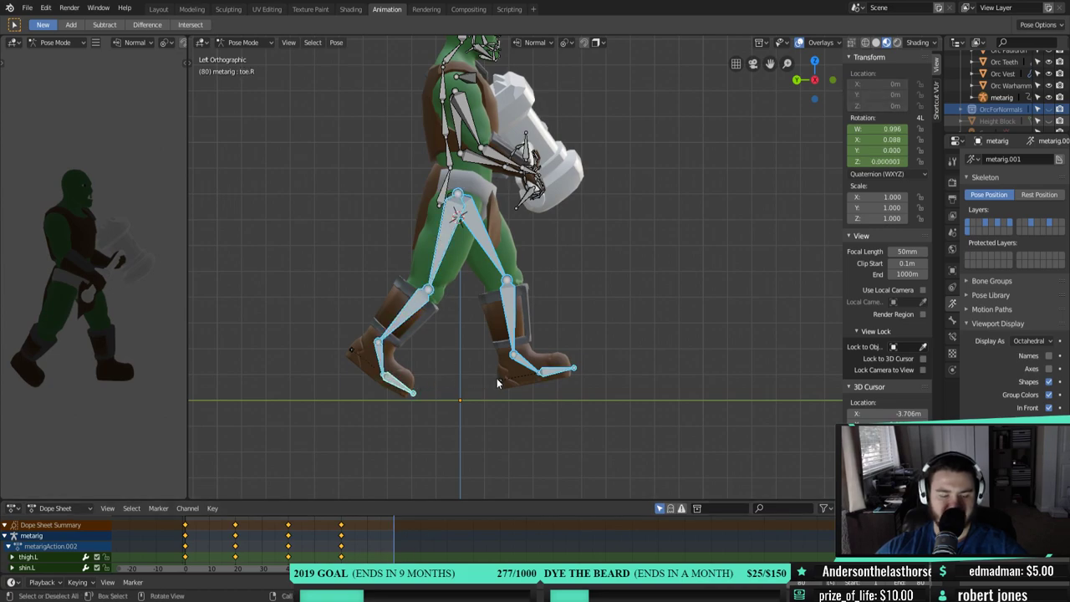
key("alt+r")
right_click(562, 351)
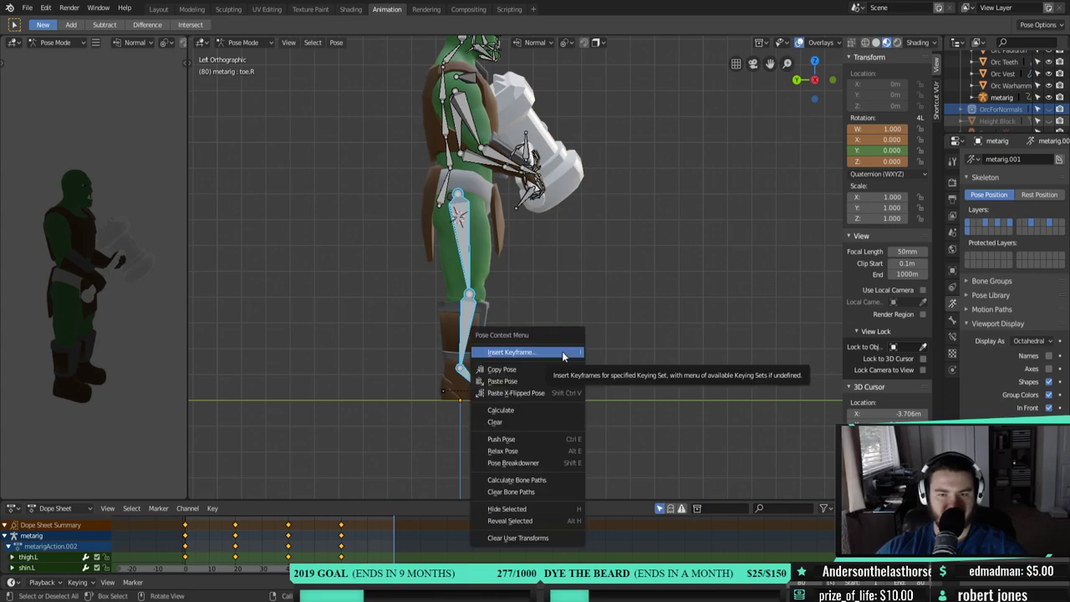
left_click(562, 351)
left_click(559, 351)
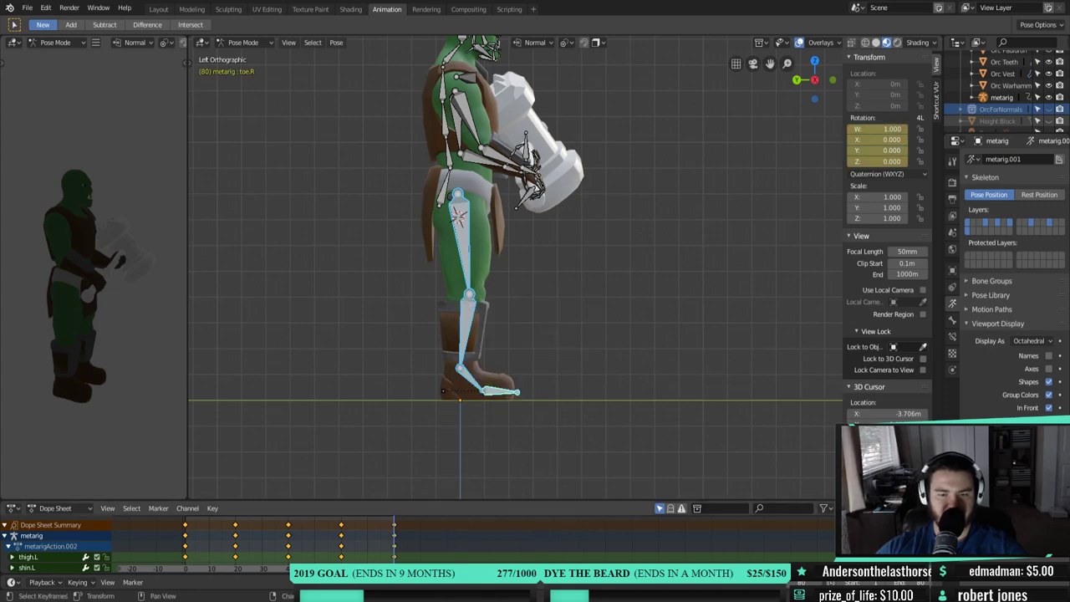
- Play back the full walk cycle to review the leg motion
key("space")
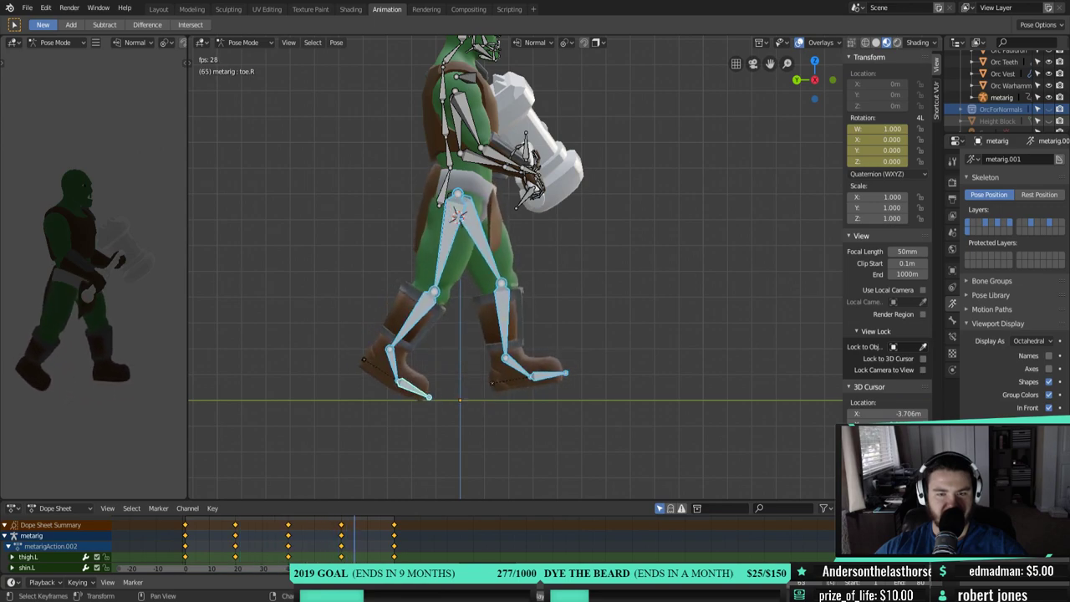
key("space")
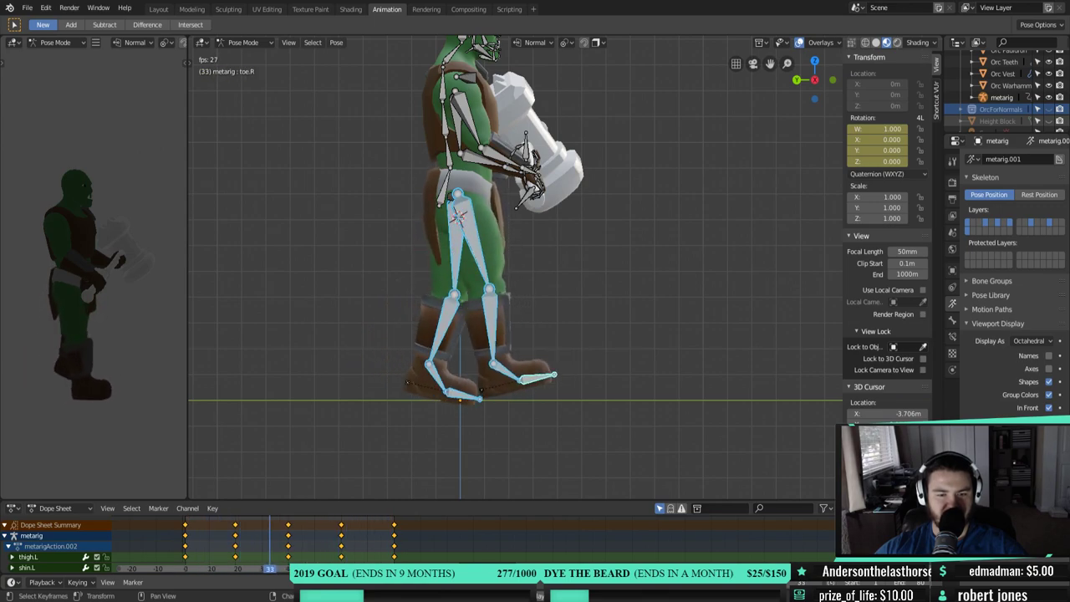
middle_click_drag(217, 571, 257, 571)
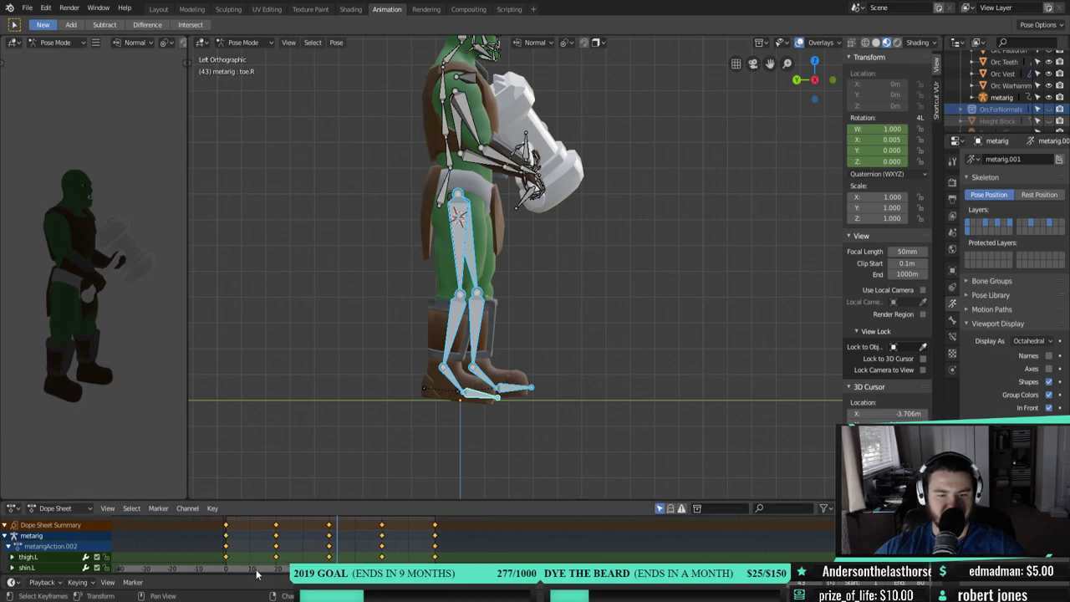
left_click(287, 561)
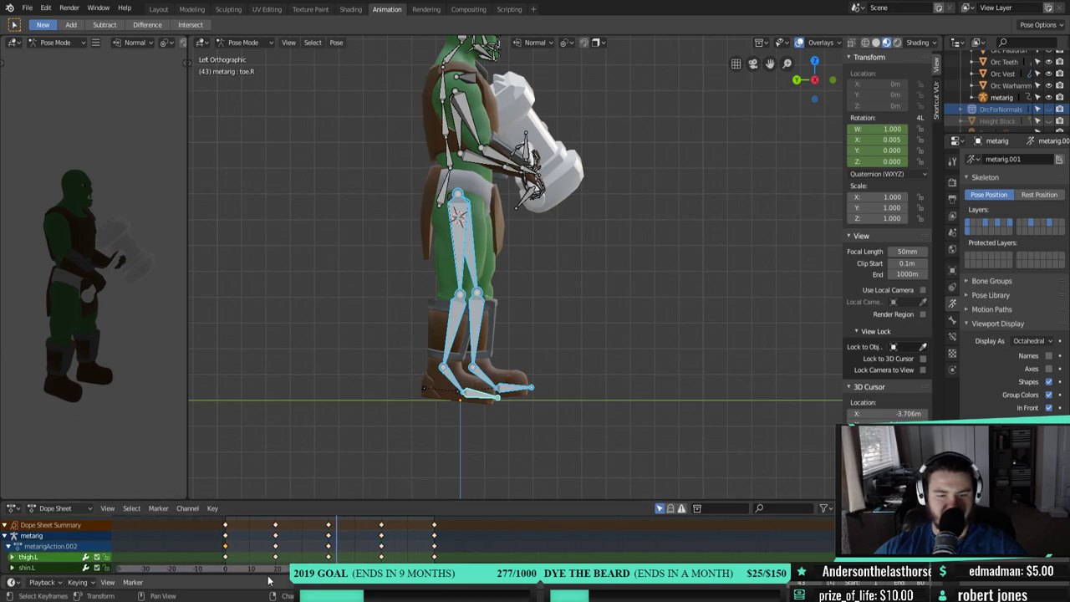
left_click_drag(282, 576, 236, 574)
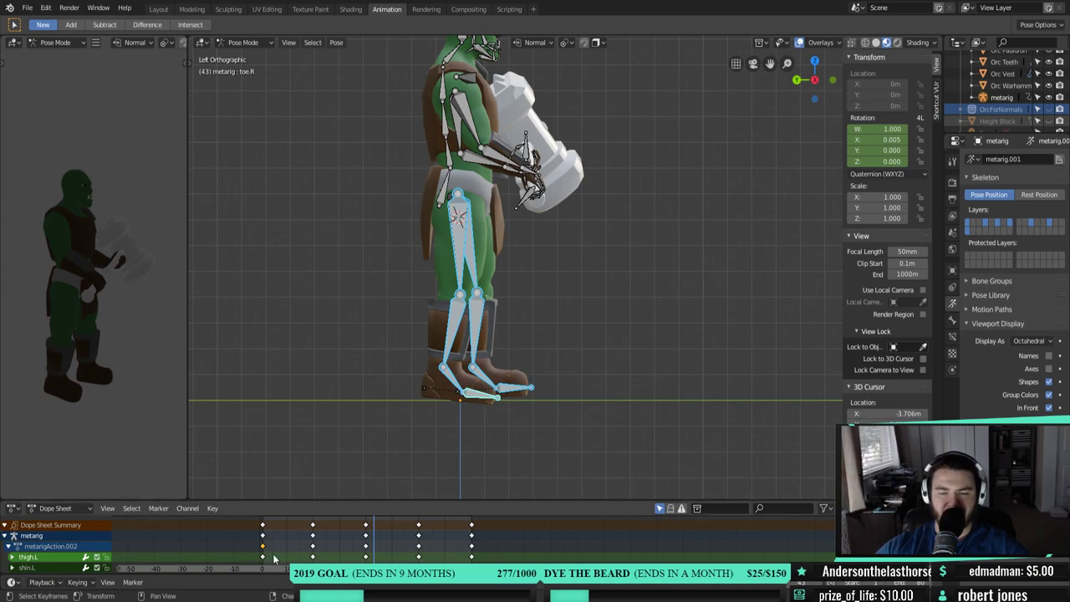
- Go to frame 10 and bend the right shin back about 13°
right_click_drag(373, 525, 287, 526)
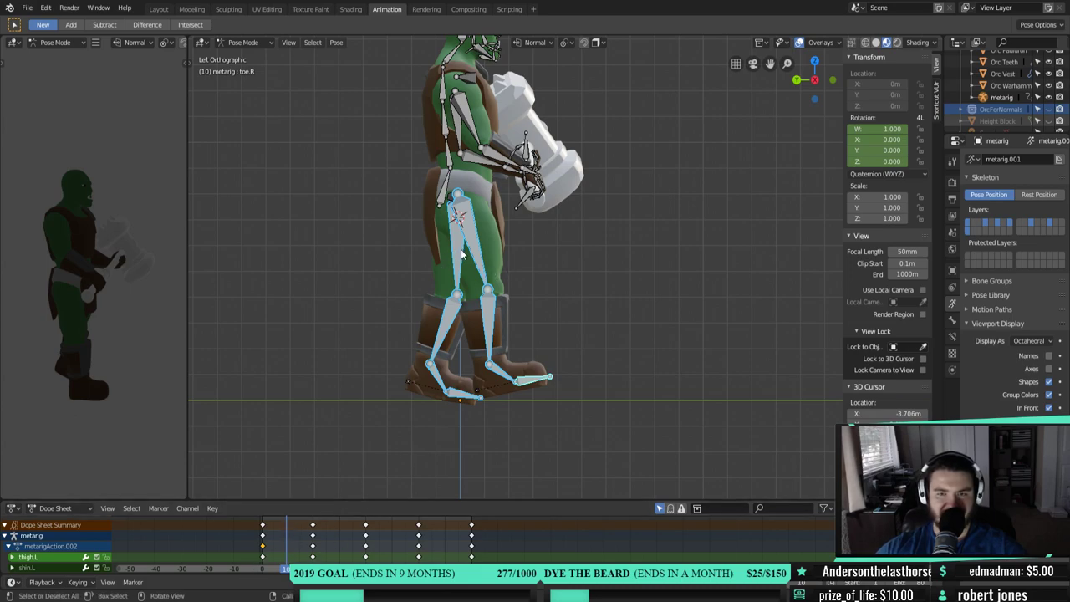
left_click(488, 334)
key("r")
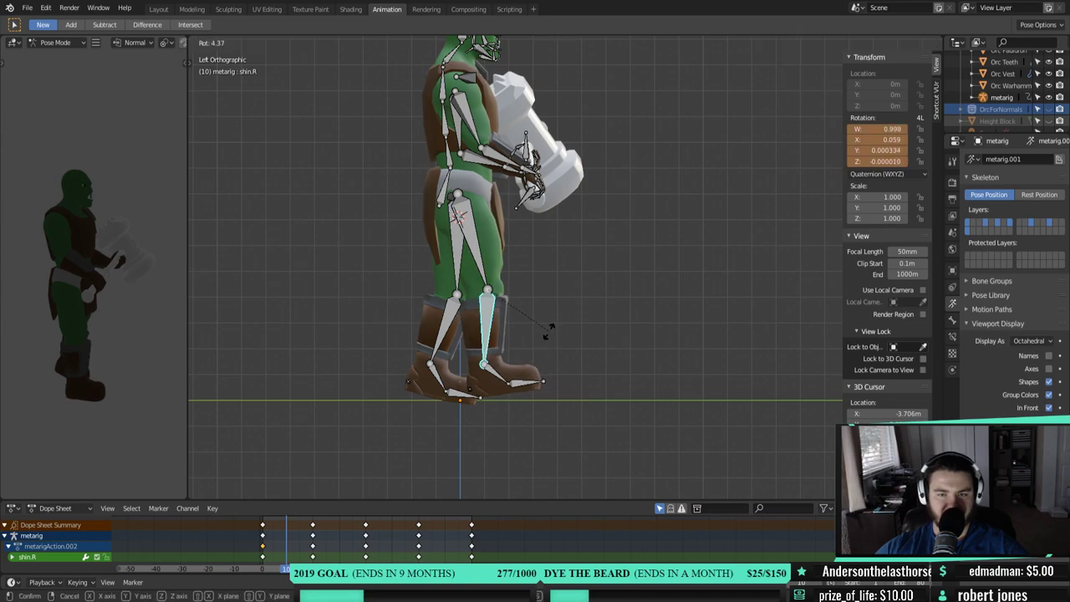
left_click(540, 340)
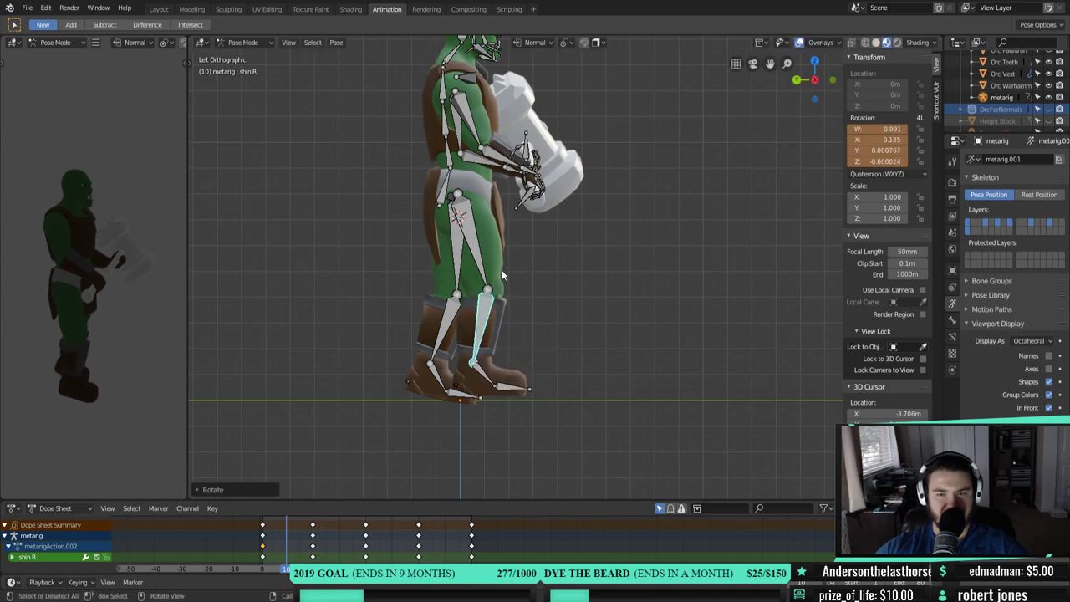
- At frame 10, rotate the right foot up about 5° and adjust the angle of the right toe bone
left_click(494, 378)
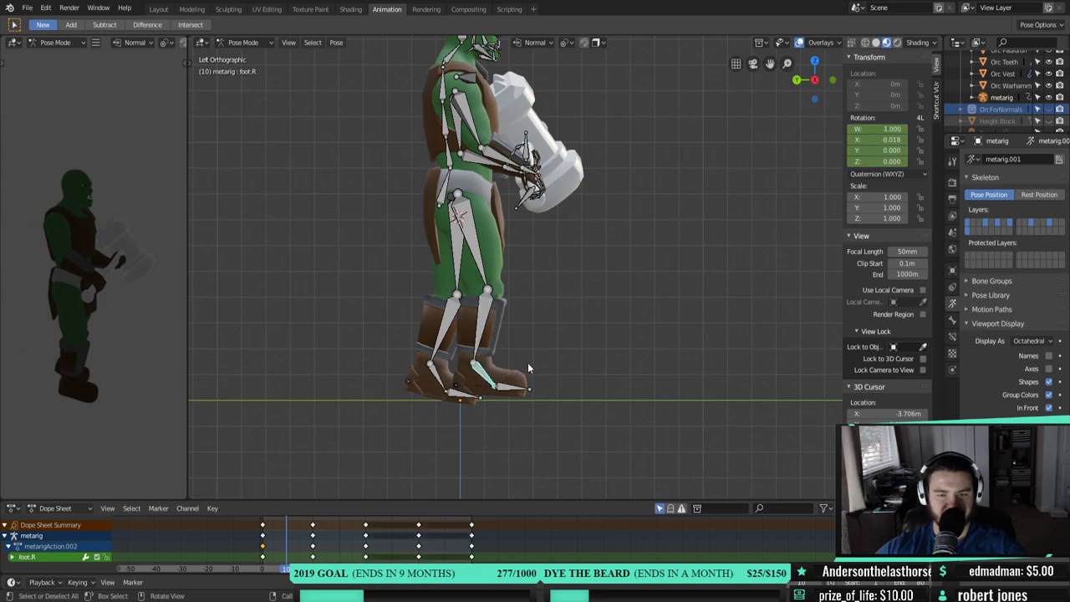
key("r")
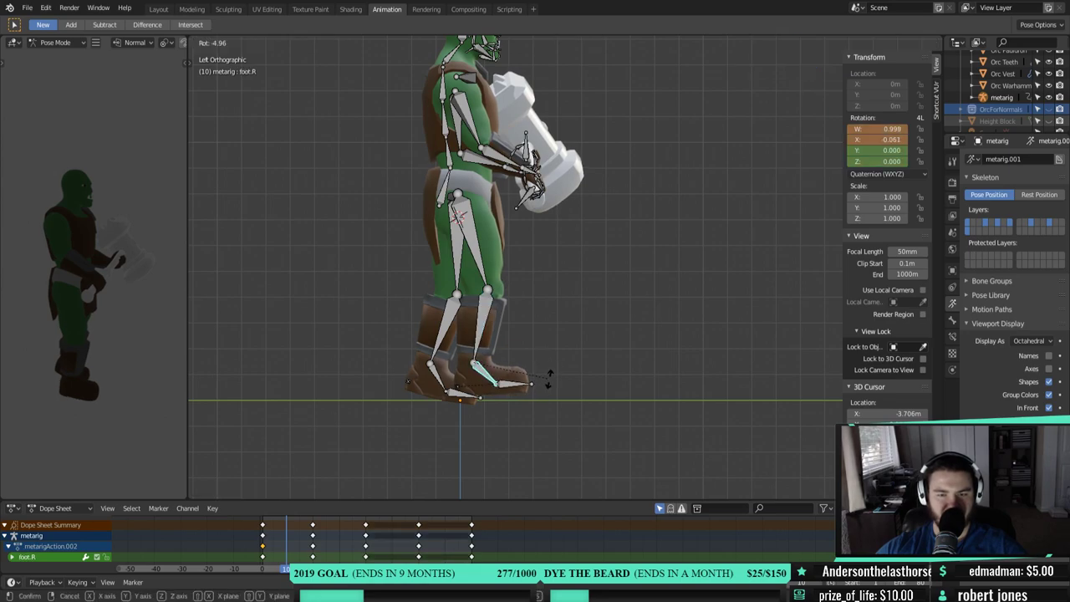
left_click(537, 388)
left_click(520, 384)
key("r")
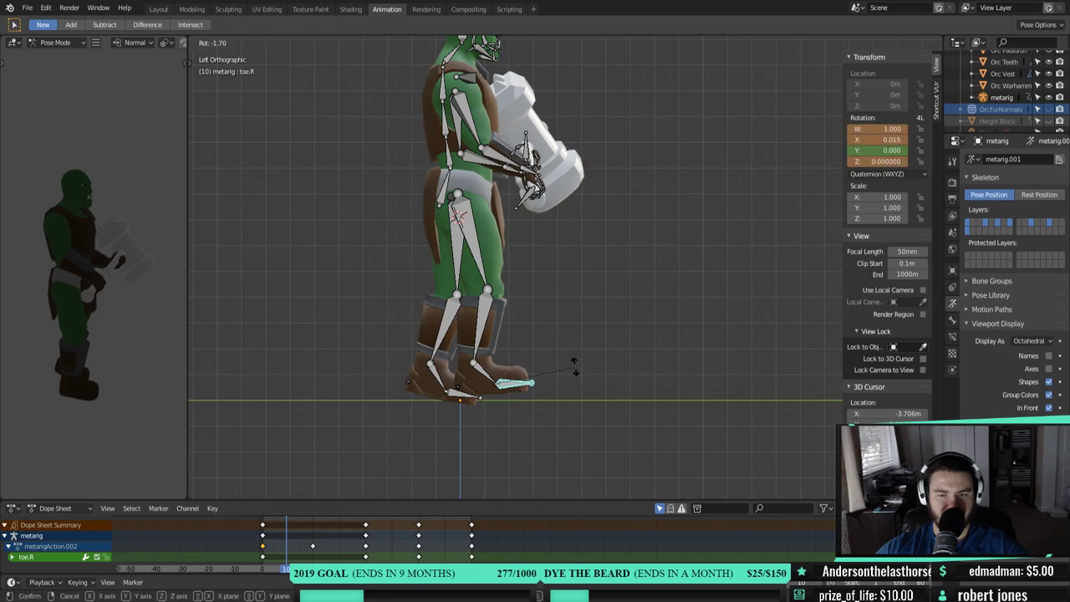
left_click(574, 367)
- Insert rotation keyframes for the right shin, foot and toe bones at frame 10
left_click(489, 309)
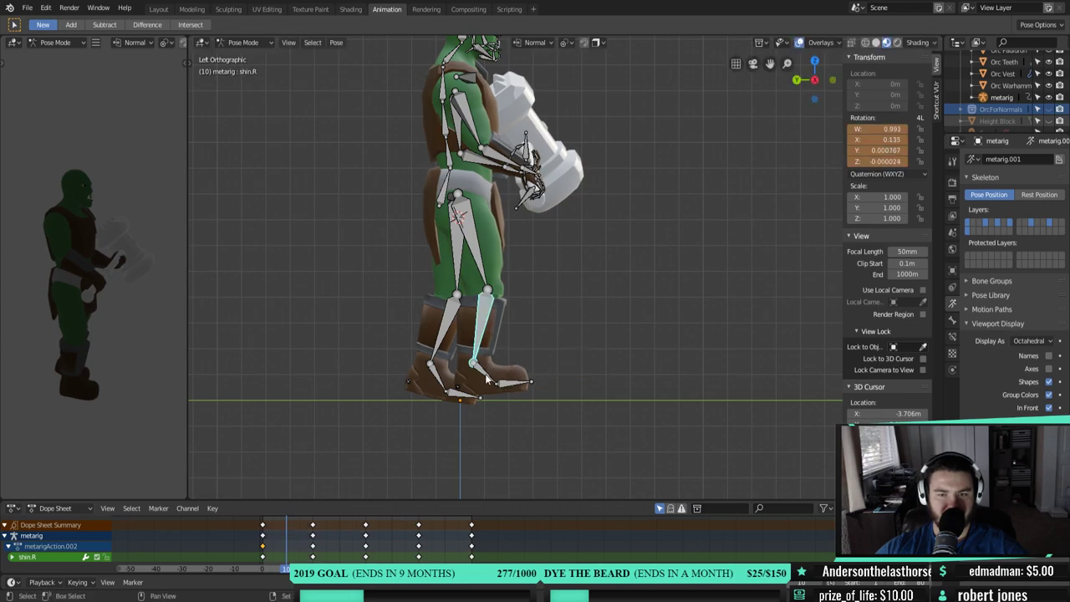
left_click(489, 376, "shift")
right_click(612, 371)
left_click(612, 371)
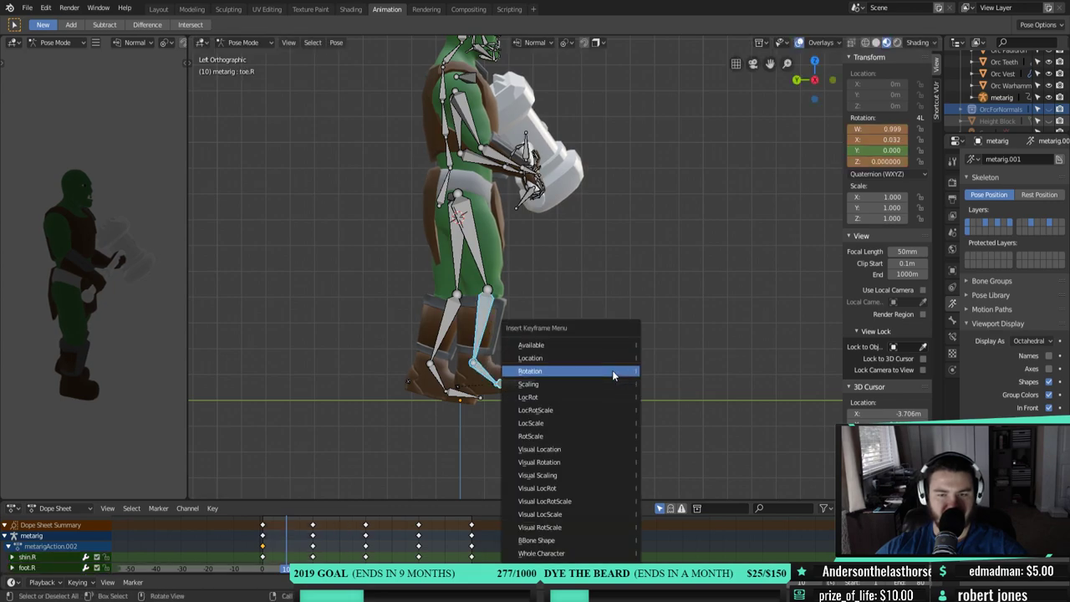
left_click(612, 369)
- Scrub past frame 10 to check the right leg's motion, and return to frame 10
mouse_move(286, 569)
right_mouse_down()
mouse_move(265, 568)
mouse_move(296, 568)
right_mouse_up()
key("Right")
key("Right")
key("Right")
key("Right")
key("Right")
key("Right")
key("Right")
key("Right")
key("Right")
key("Right")
key("Right")
key("Right")
right_click_drag(328, 568, 291, 561)
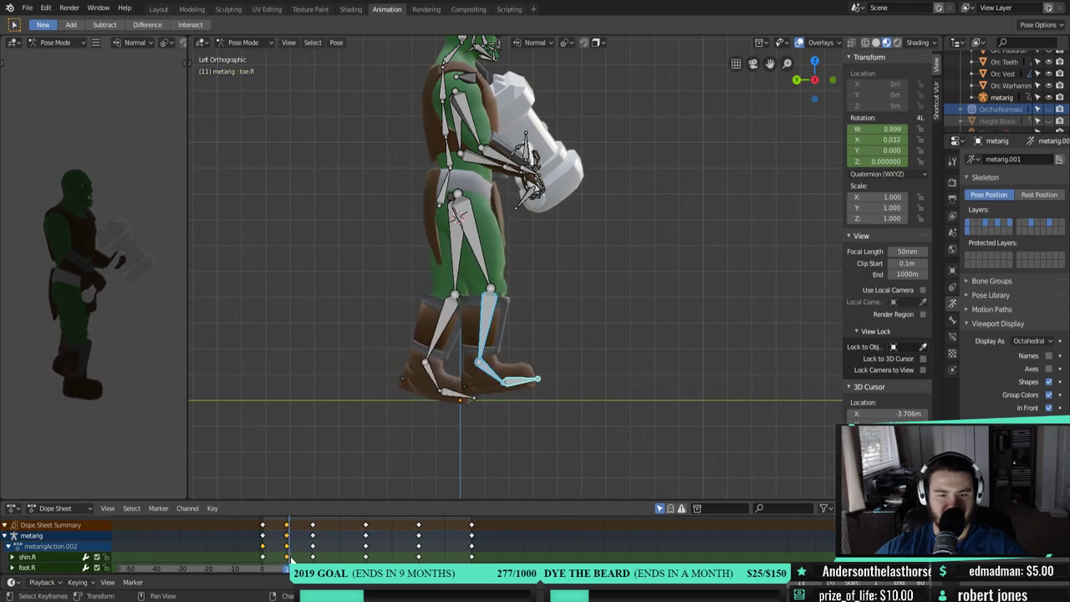
key("Left")
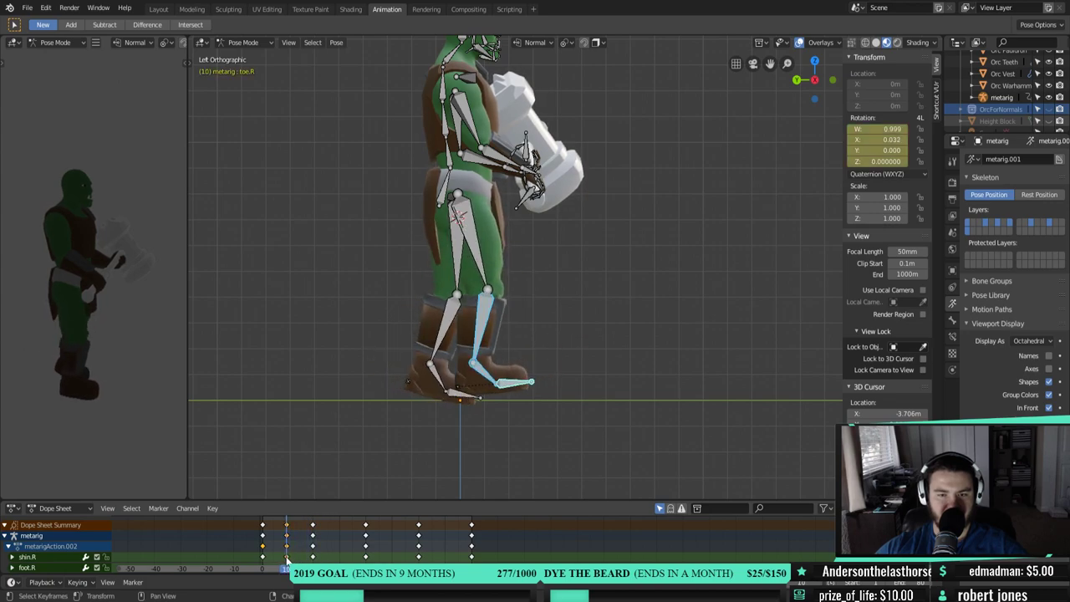
- Rotate the left shin back about 4° and the left thigh back about 2° at frame 10
left_click(449, 330)
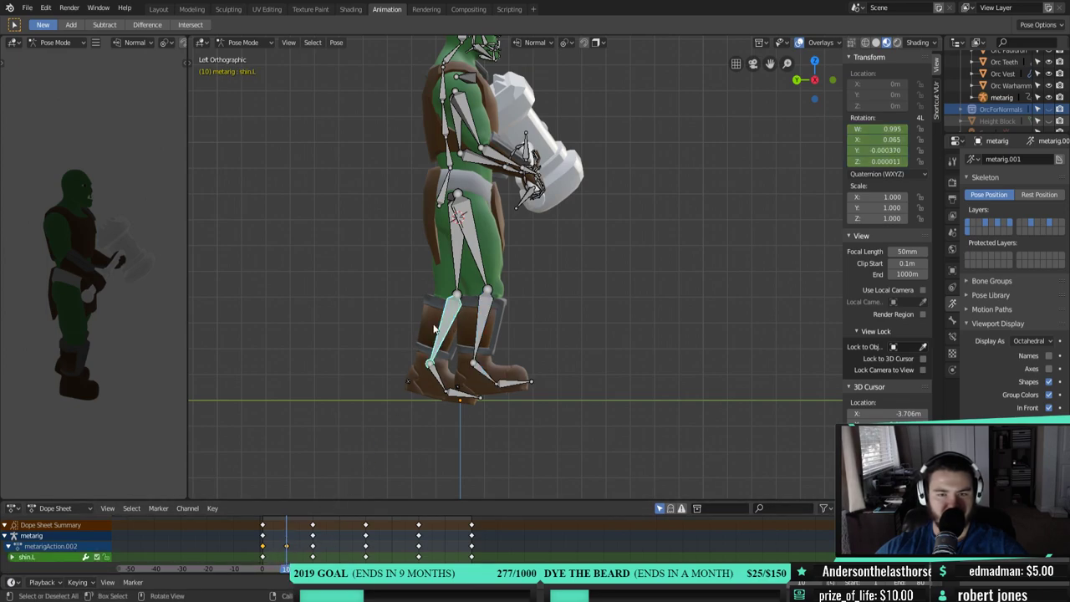
left_click(556, 334)
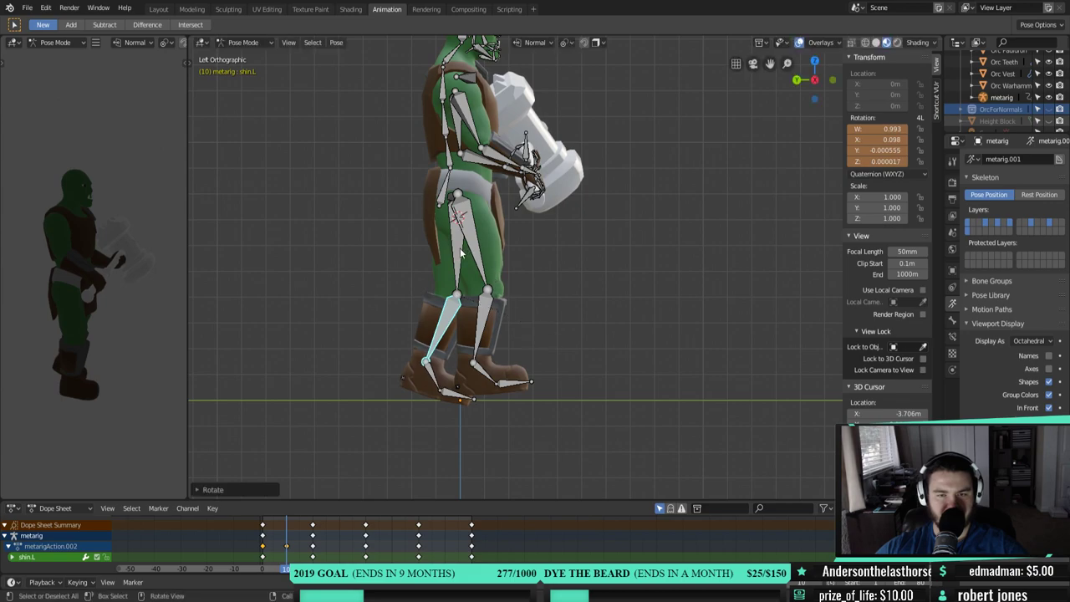
left_click(460, 252)
key("r")
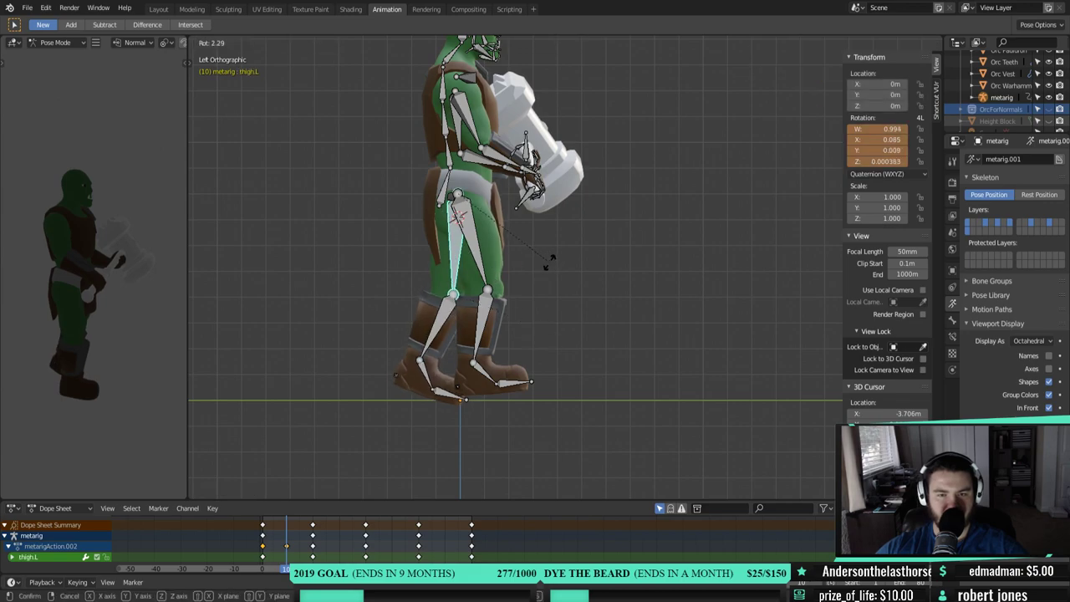
left_click(549, 266)
- Rotate the left toe bone up about 9° and fine-tune the left shin's bend
left_click(458, 393)
key("r")
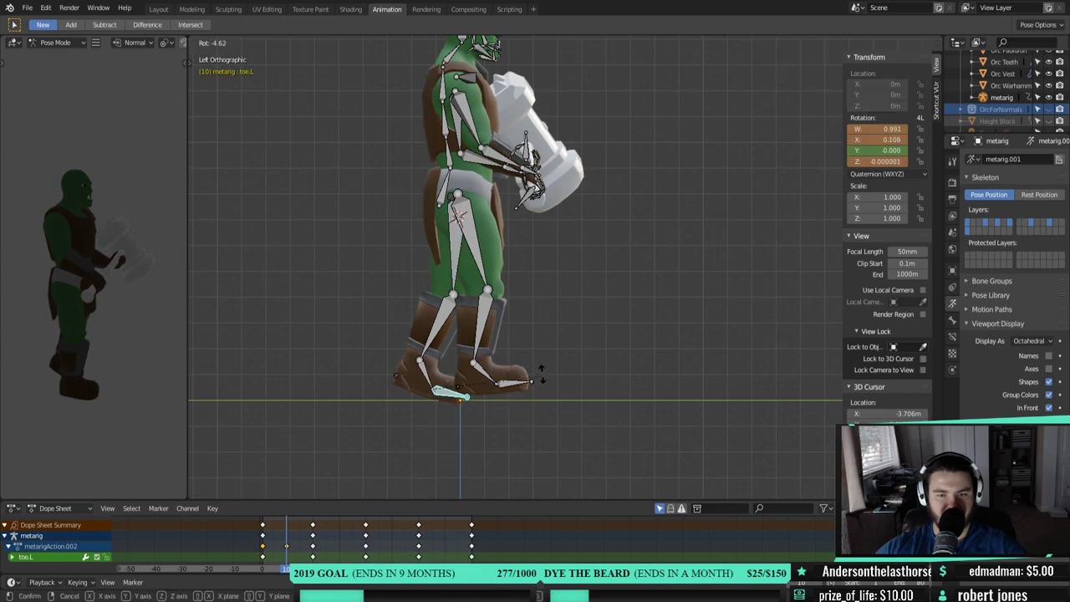
left_click(540, 362)
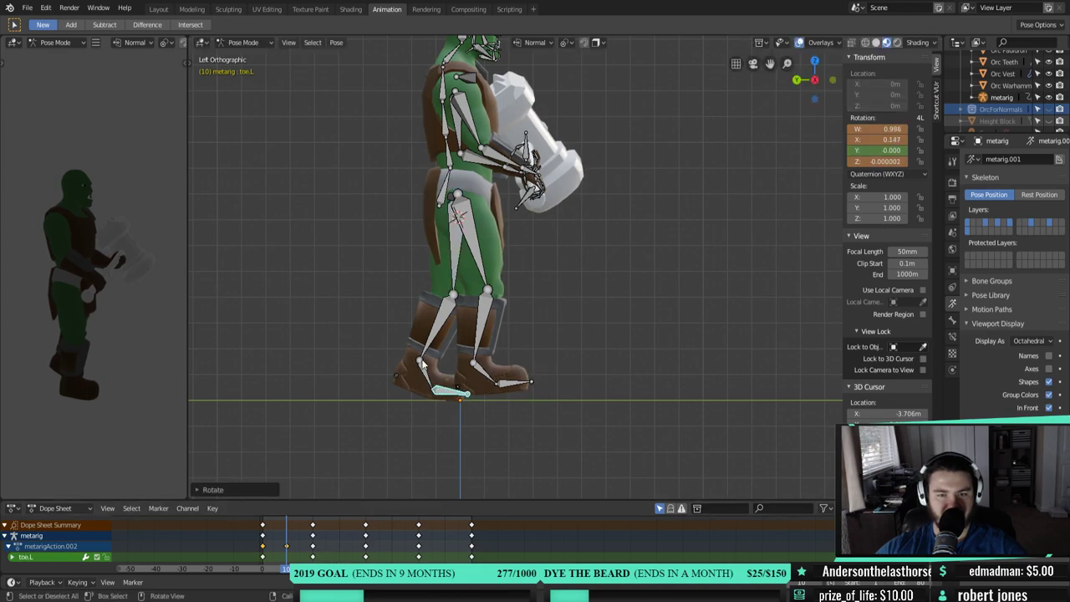
left_click(429, 379)
left_click(443, 331)
key("r")
left_click(452, 262)
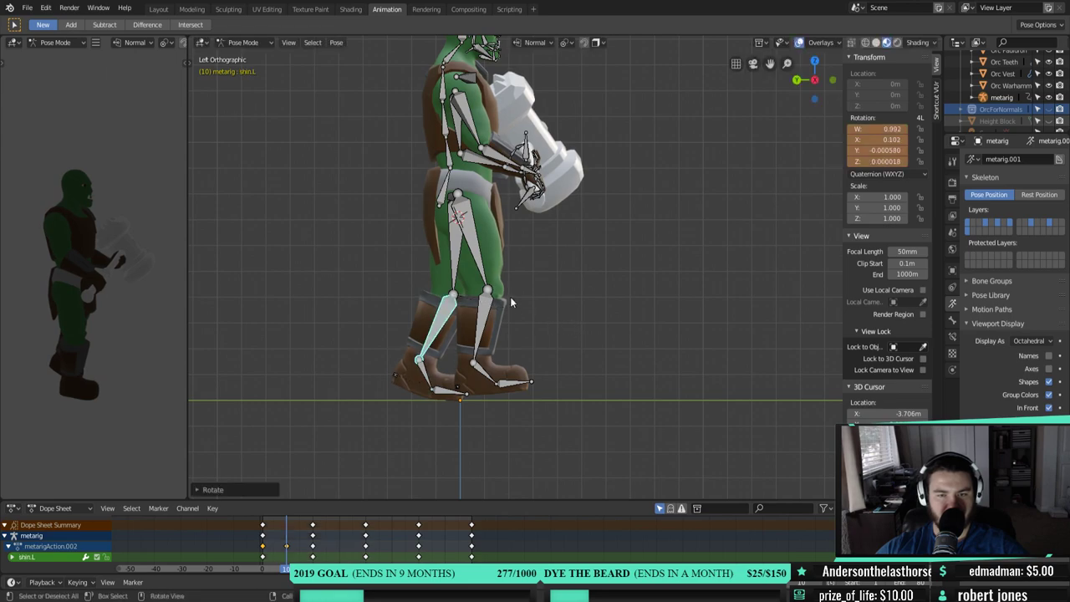
- Insert rotation keyframes for the left thigh, shin, foot and toe bones at frame 10
left_click(454, 261)
left_click(438, 324, "shift")
left_click(425, 372, "shift")
left_click(447, 392, "shift")
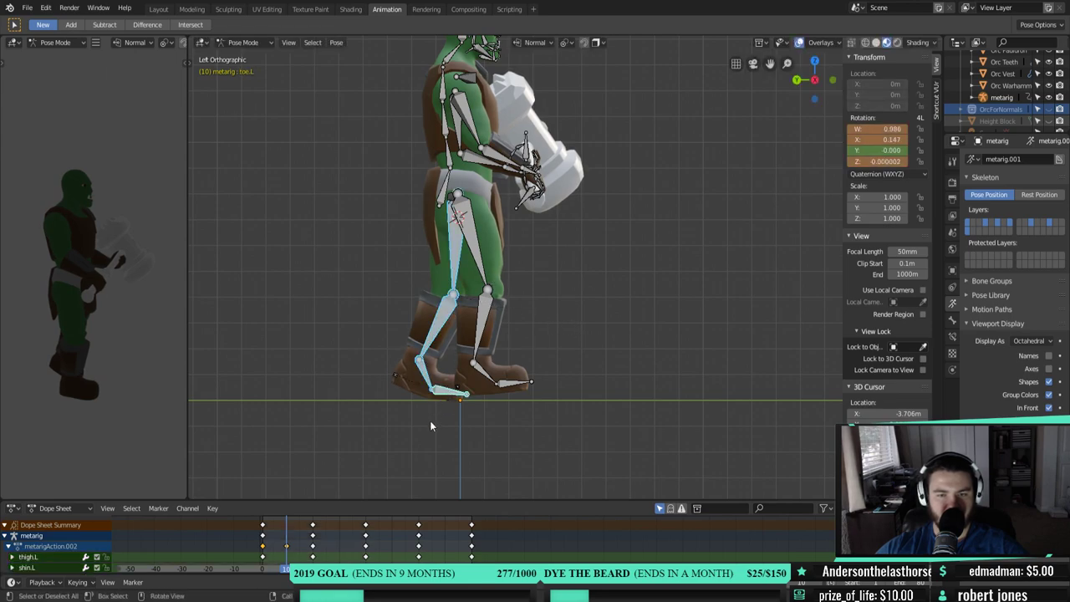
right_click(429, 425)
left_click(430, 397)
left_click(433, 392)
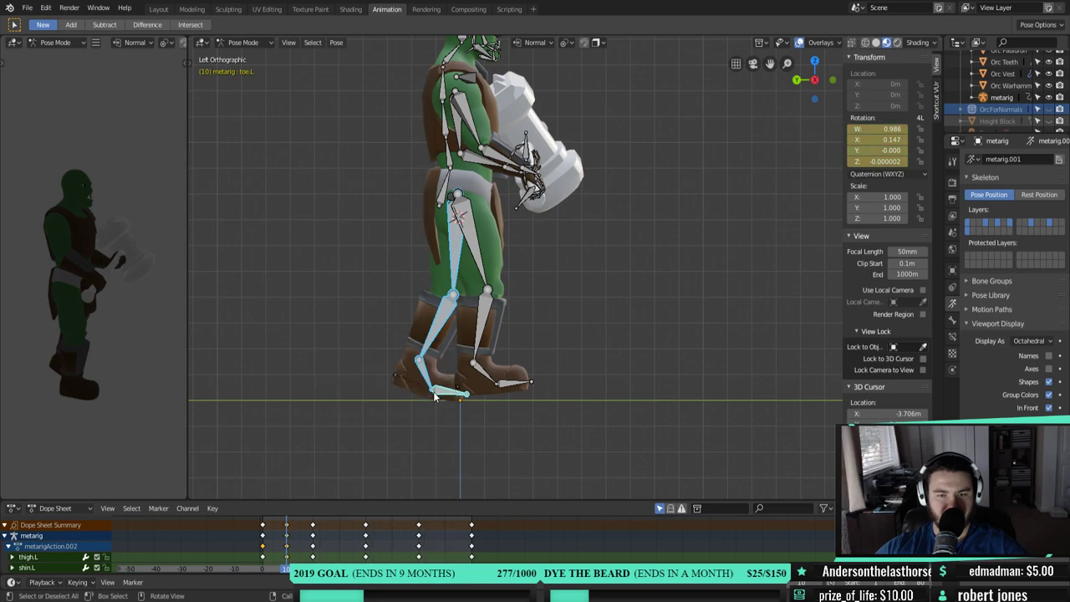
- Examine the leg poses between frames 10 and 40, comparing the keyed poses at frames 20 and 40
left_click_drag(285, 568, 314, 525)
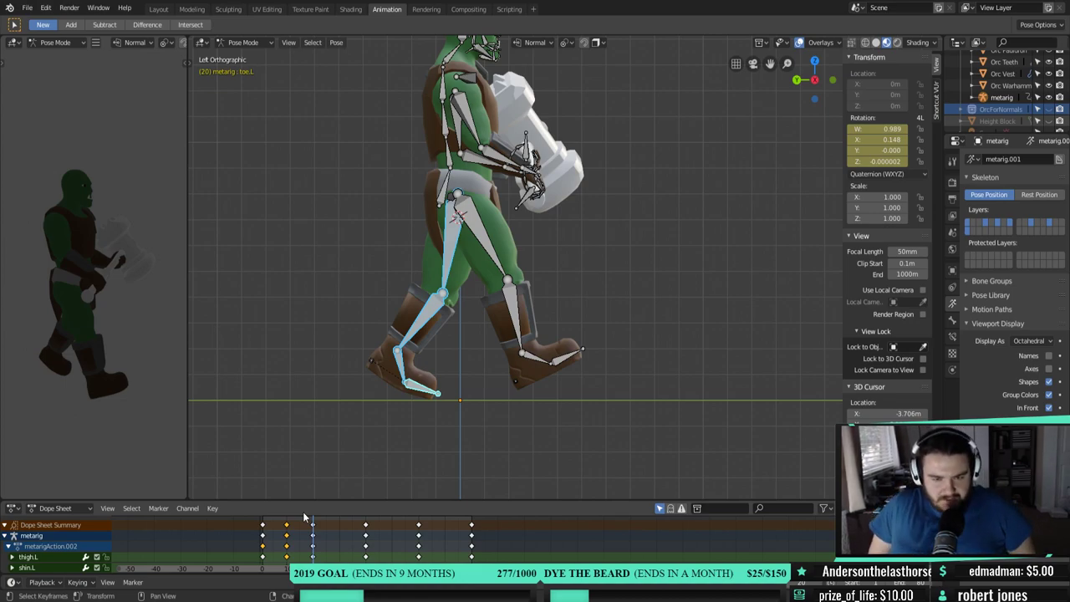
key("Down")
key("Up")
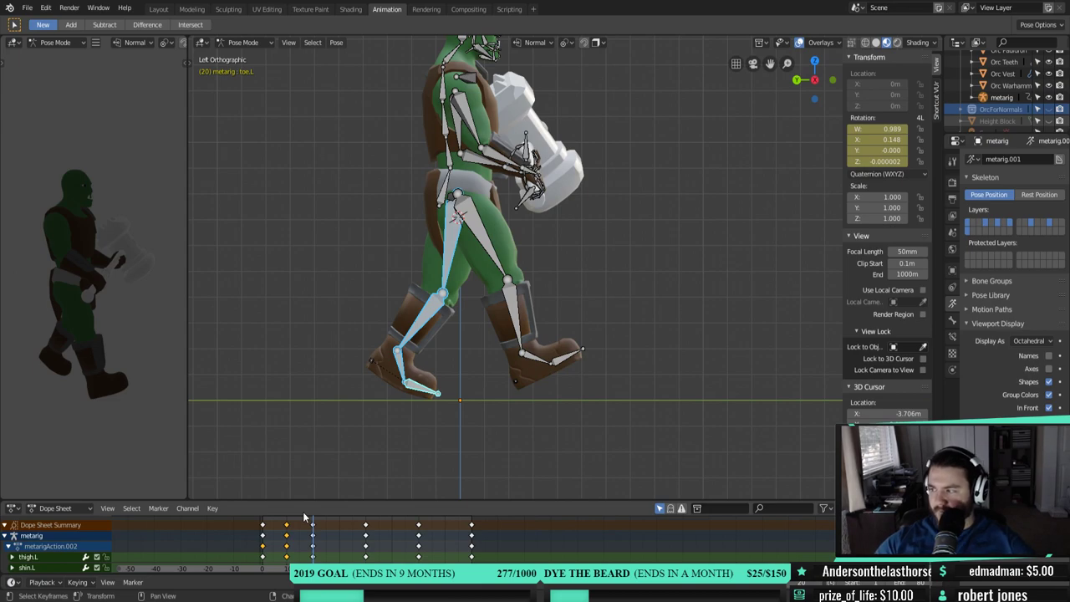
key("Down")
key("Up")
left_click_drag(313, 527, 340, 526)
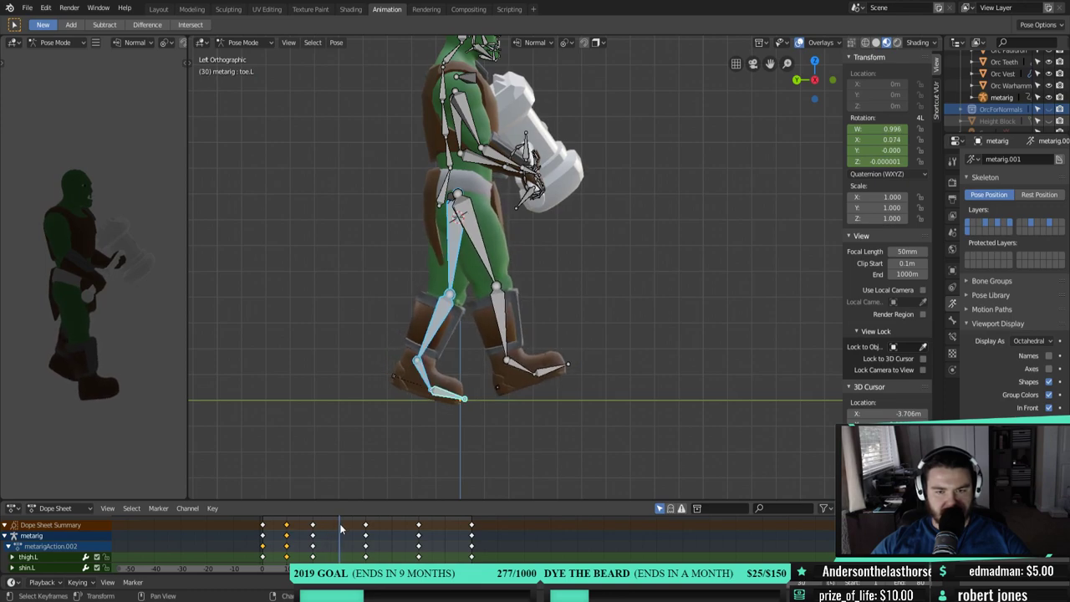
left_click_drag(341, 526, 366, 549)
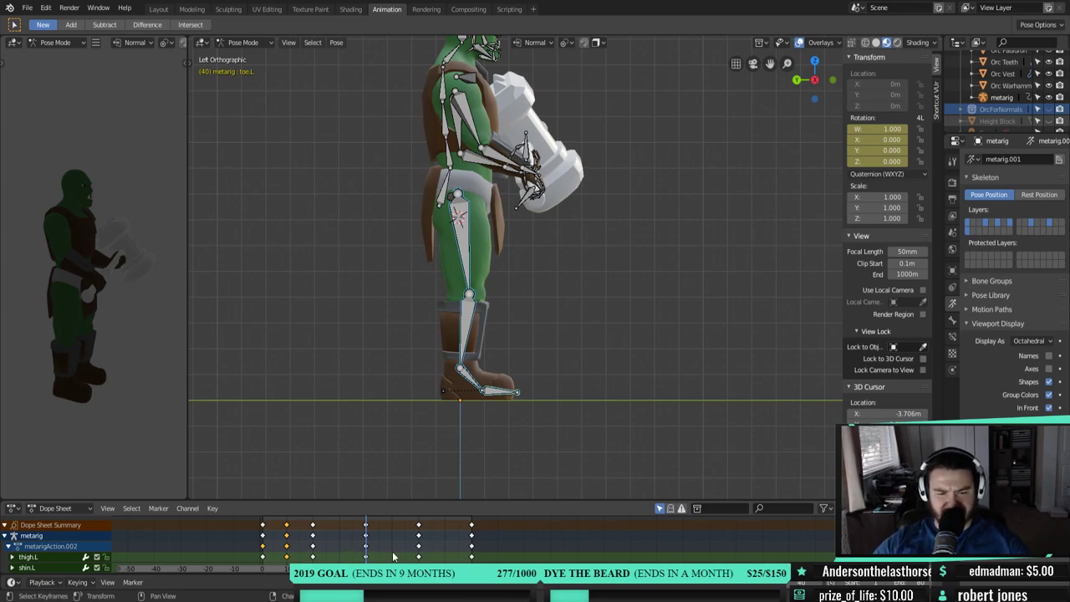
left_click(353, 547)
key("Down")
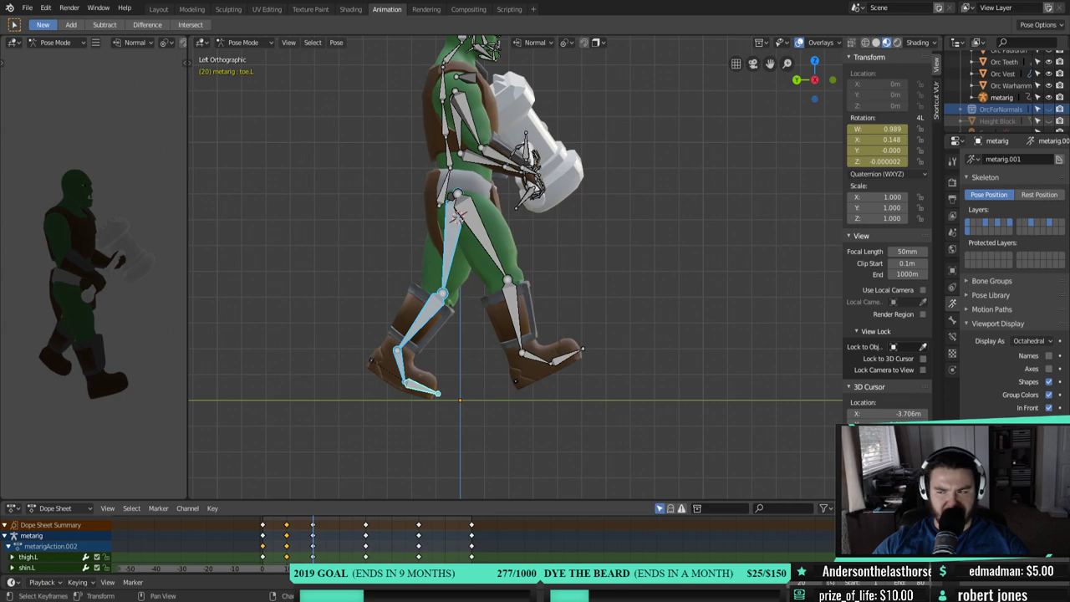
key("Up")
key("Down")
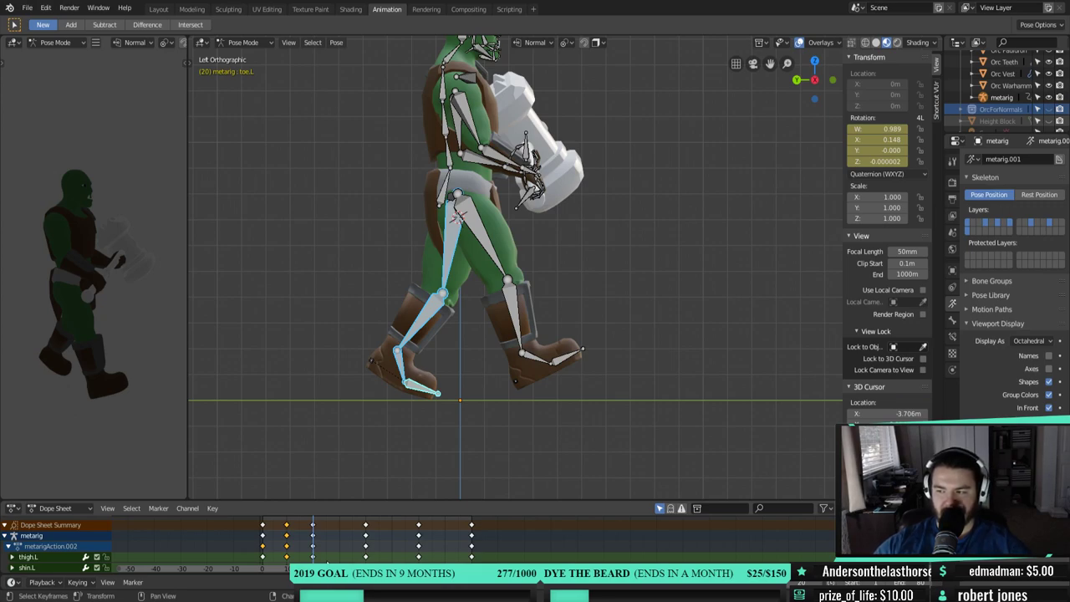
- Go to frame 30 and try tilting the right foot down about 14° and swinging the right shin forward
left_click_drag(311, 569, 313, 541)
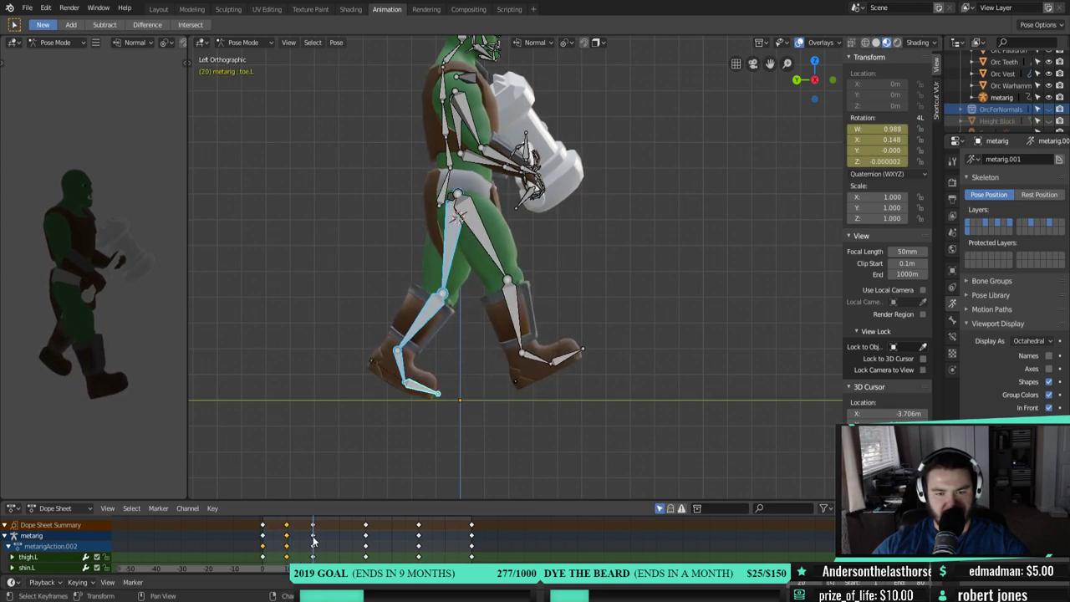
mouse_move(313, 541)
left_mouse_down()
mouse_move(366, 557)
mouse_move(313, 559)
mouse_move(329, 524)
mouse_move(366, 523)
mouse_move(312, 524)
mouse_move(322, 524)
left_mouse_up()
right_click_drag(322, 524, 339, 521)
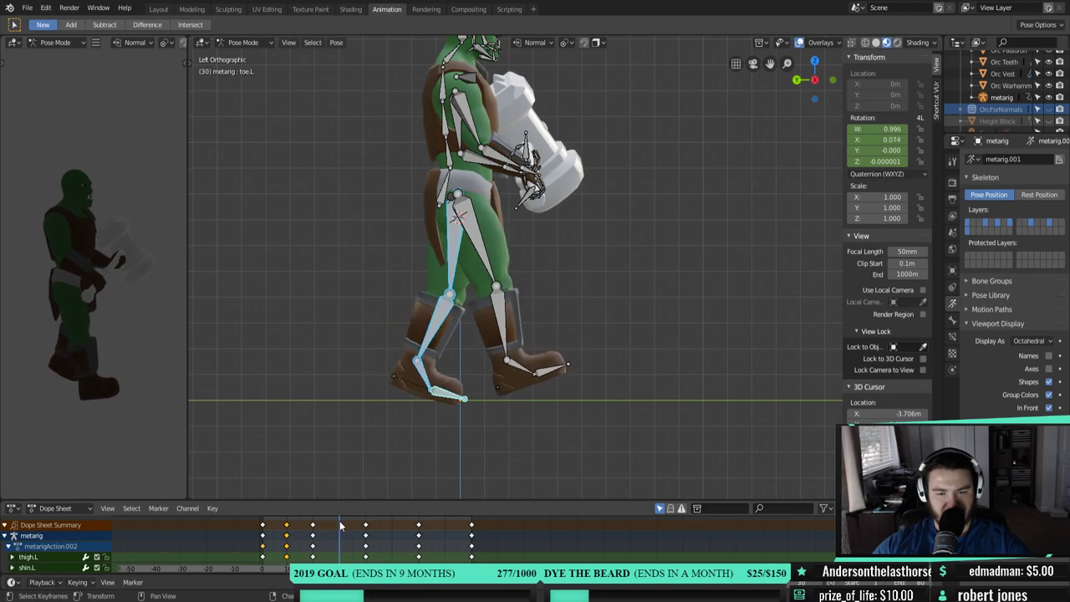
left_click(521, 372)
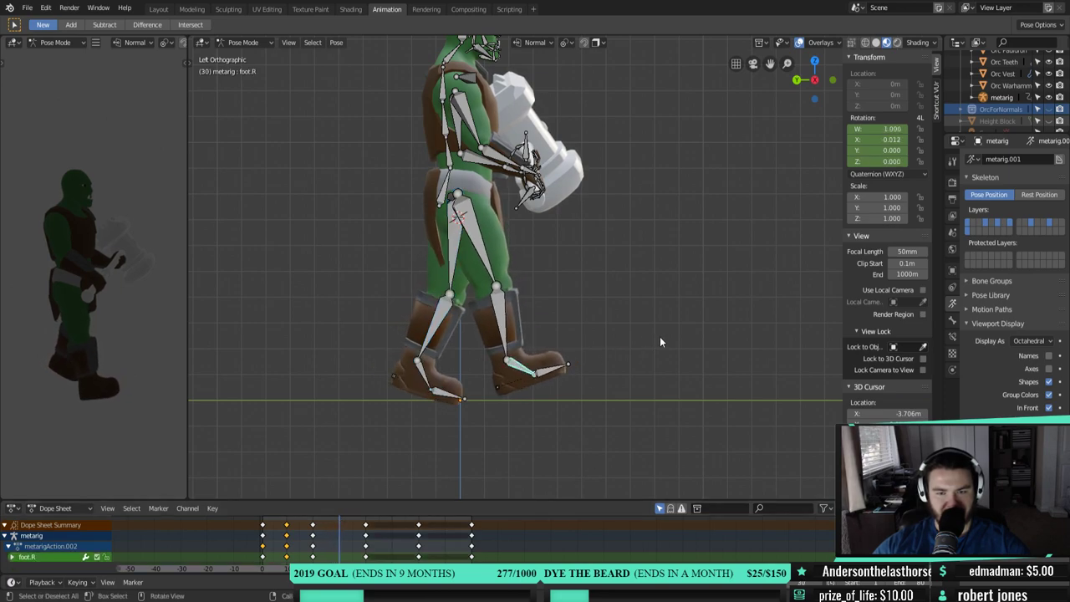
key("r")
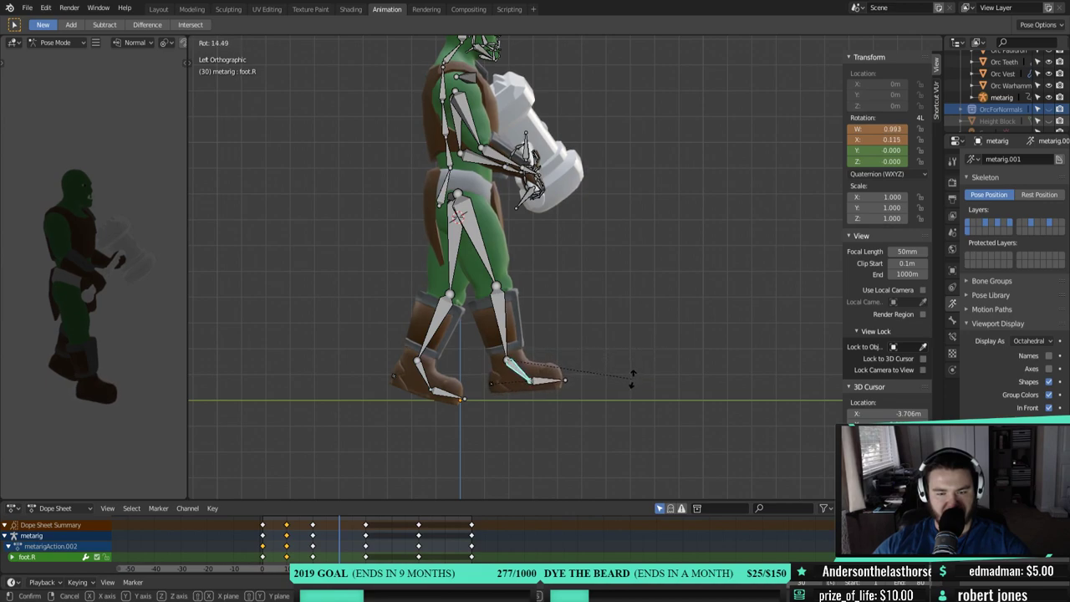
left_click(632, 376)
left_click(502, 326)
key("r")
left_click(623, 335)
- Try readjusting the right foot's tilt and the right toe bone's angle at frame 30
left_click(574, 374)
key("r")
left_click(588, 369)
left_click(577, 358)
key("r")
left_click(583, 350)
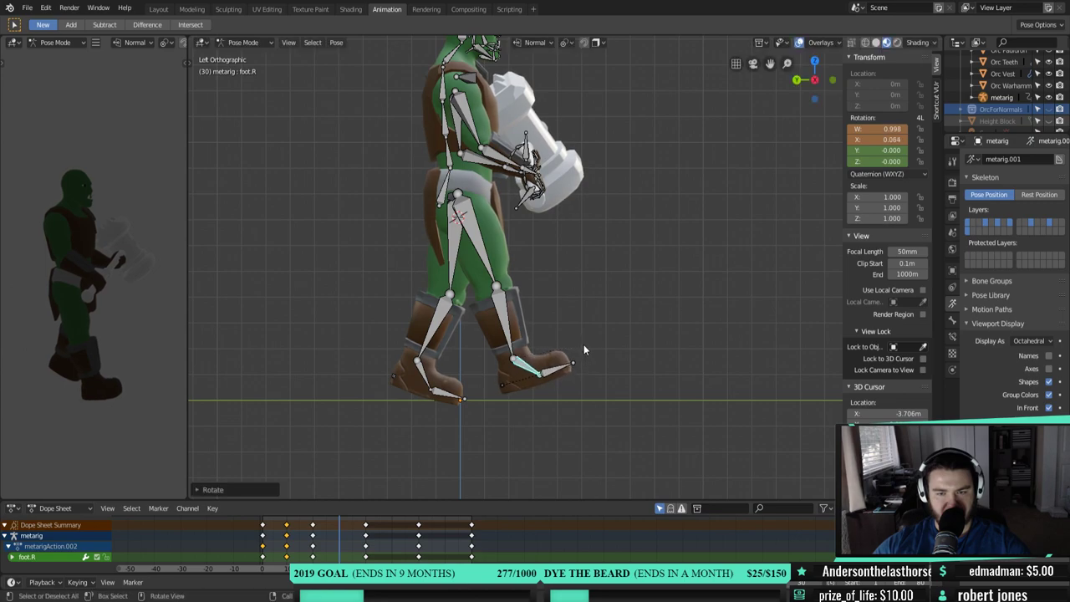
left_click(568, 367)
key("r")
left_click(588, 370)
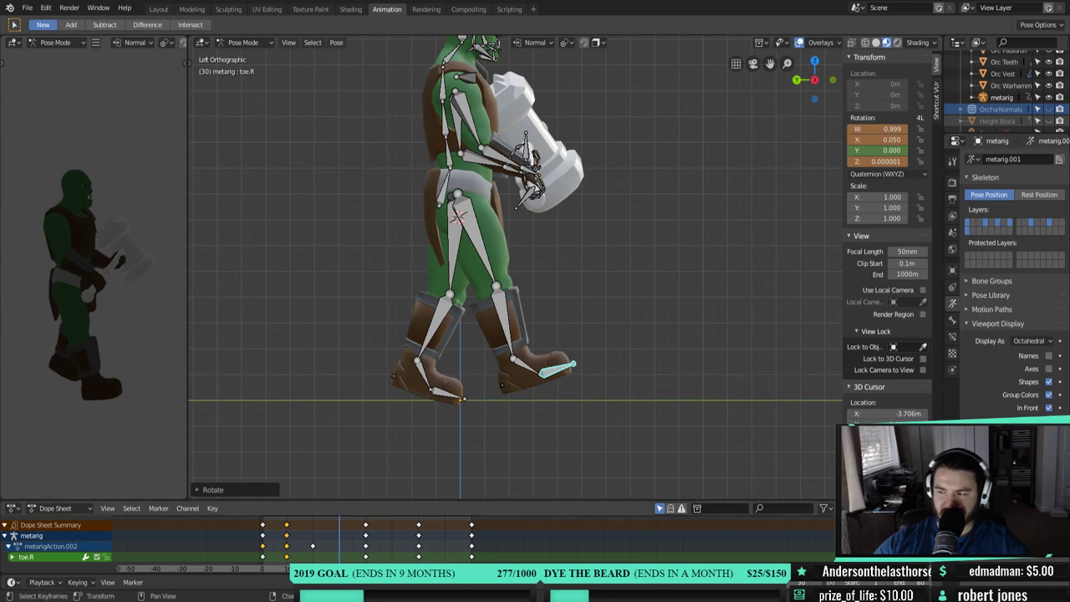
key("r")
left_click(644, 365)
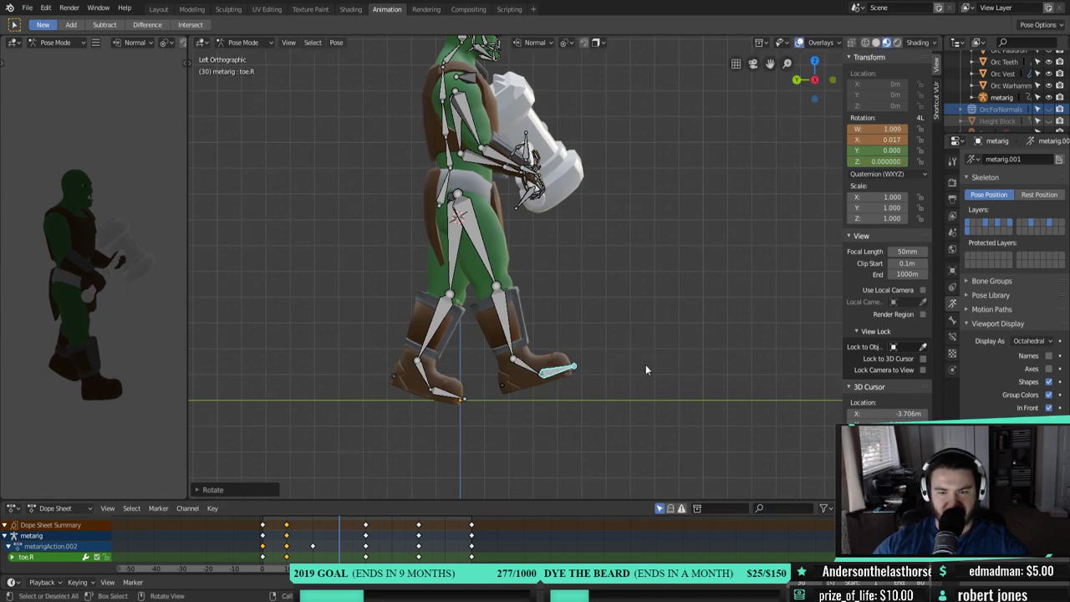
- Try rotating the right thigh back about 5° at frame 30
left_click(477, 248)
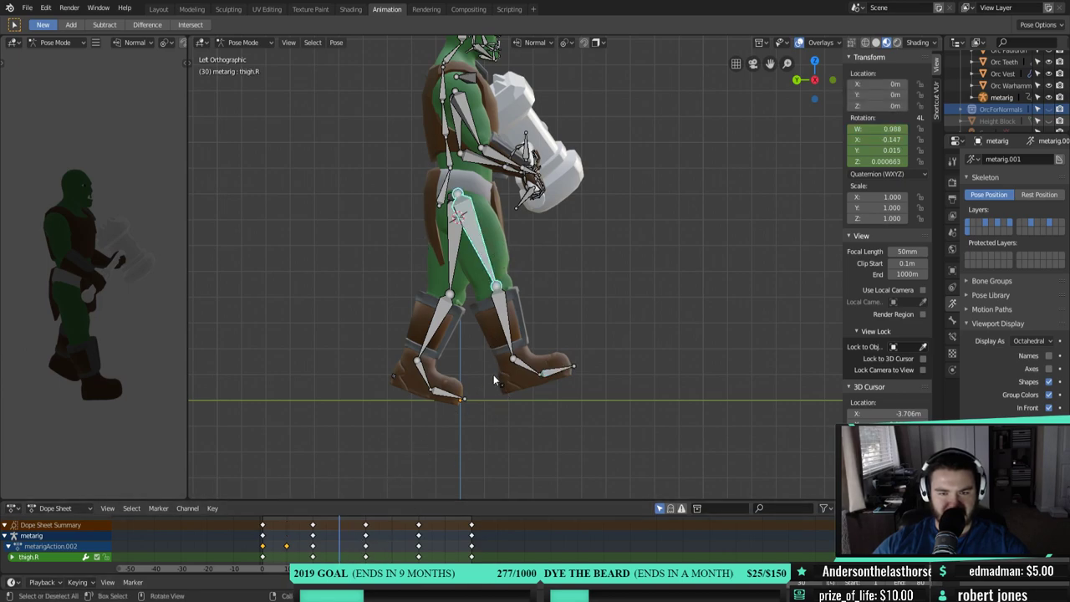
key("r")
left_click(639, 288)
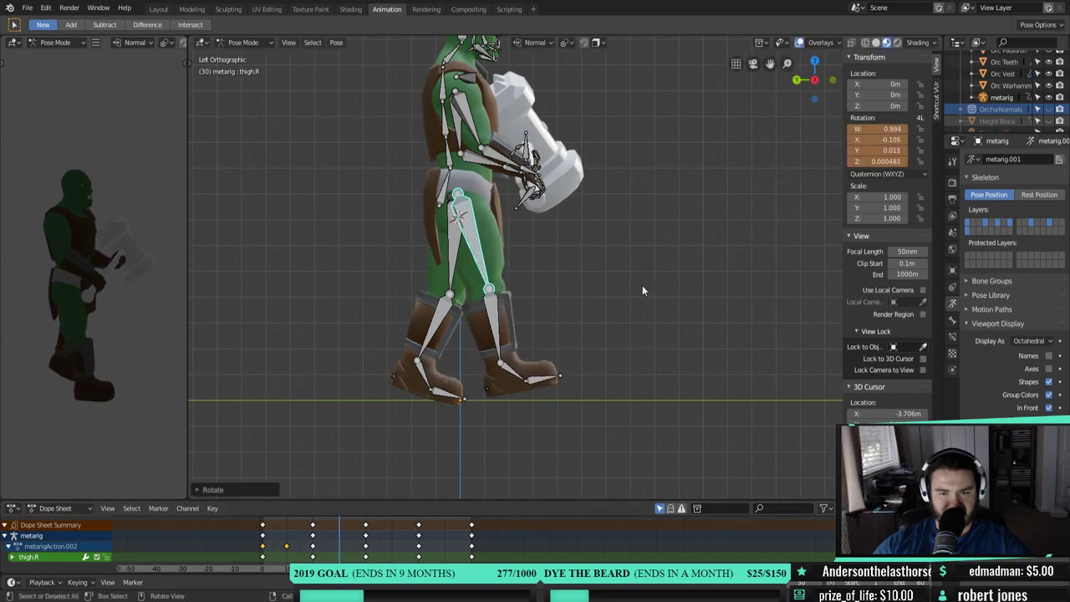
- Scrub between frames 20 and 40 to check how the legs pass each other, and return to frame 30
left_click_drag(336, 569, 315, 569)
key("Right")
key("Right")
key("Right")
key("Right")
key("Right")
key("Right")
key("Right")
key("Right")
key("Right")
key("Right")
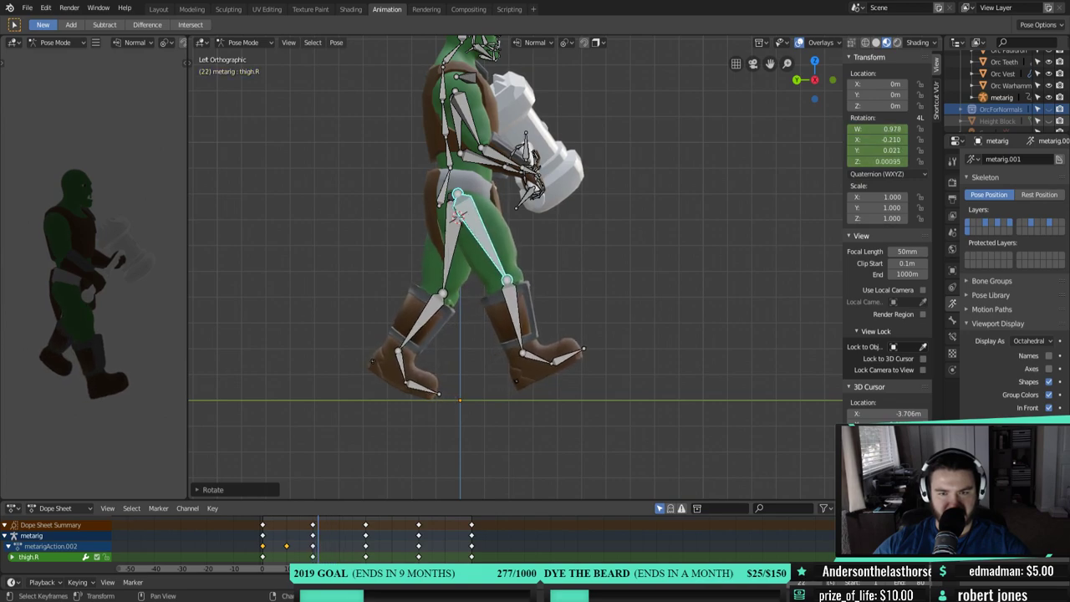
key("Right")
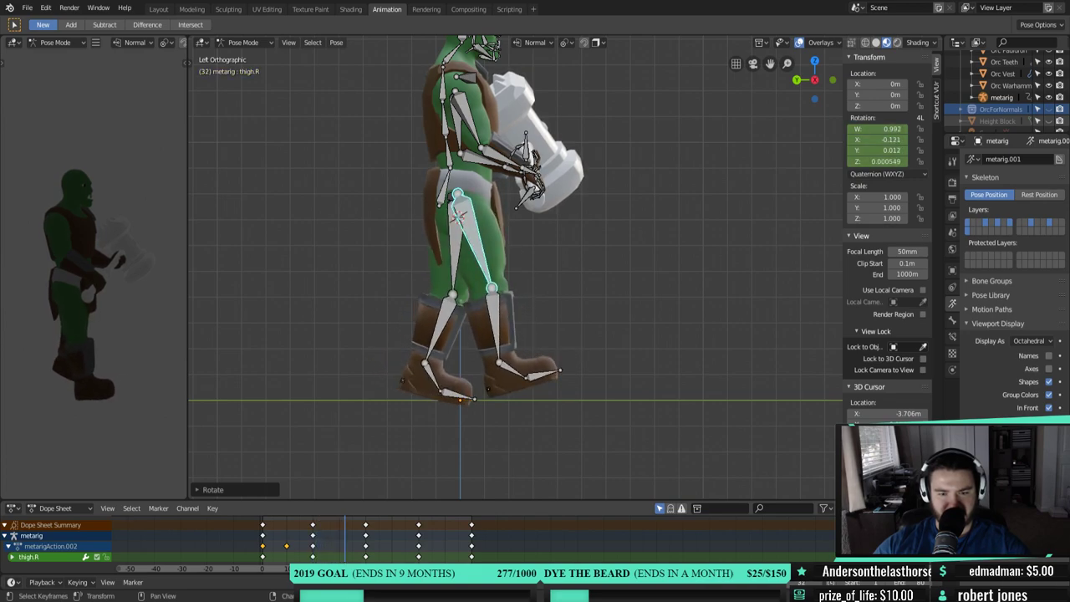
key("Right")
key("Right")
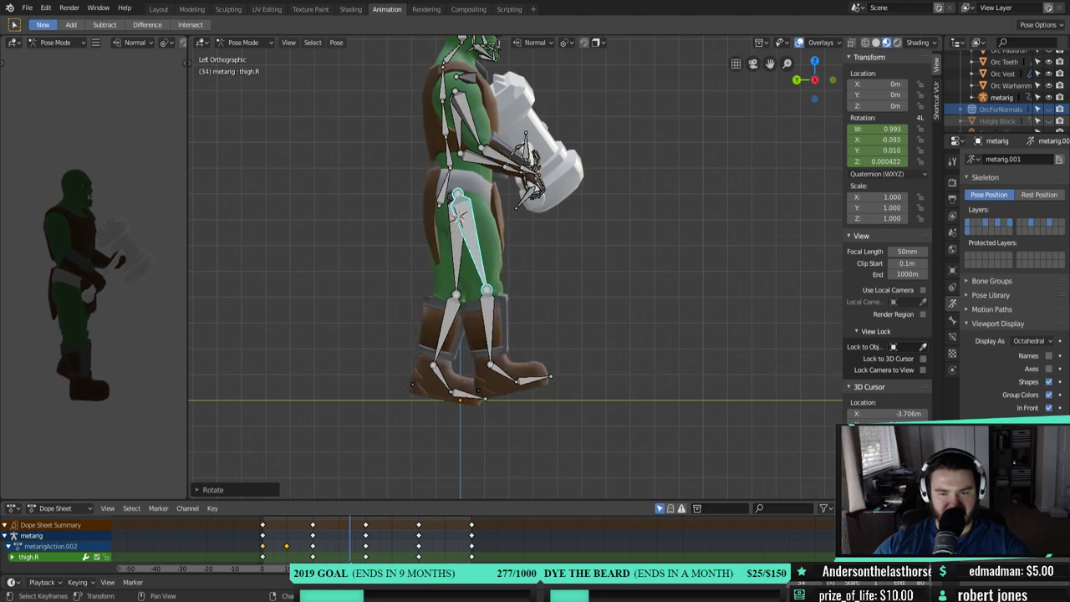
key("Right")
key("Left")
key("Left")
key("Left")
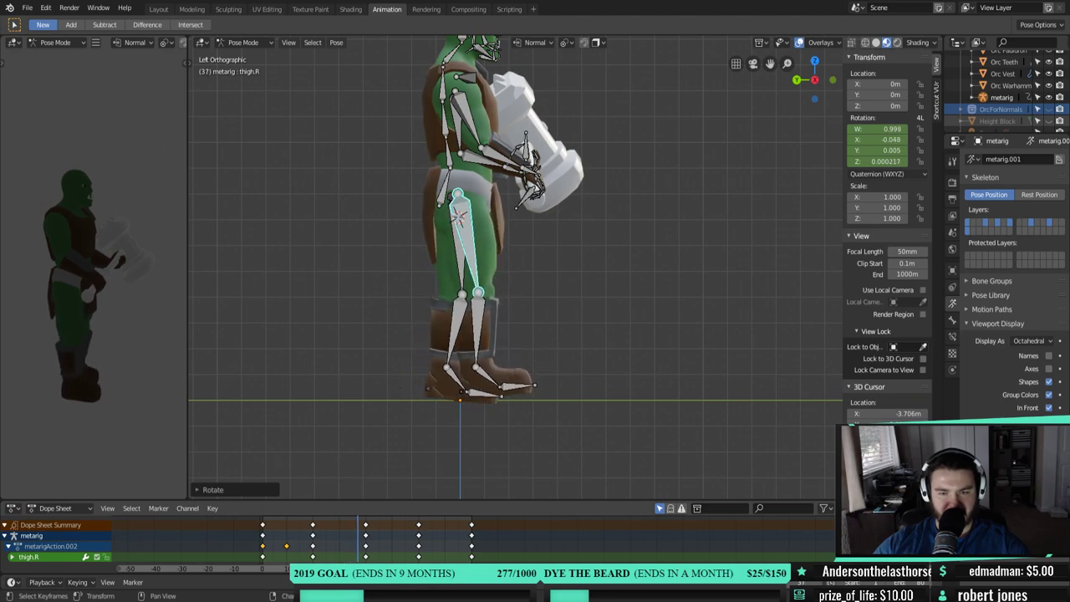
key("Left")
key("Left")
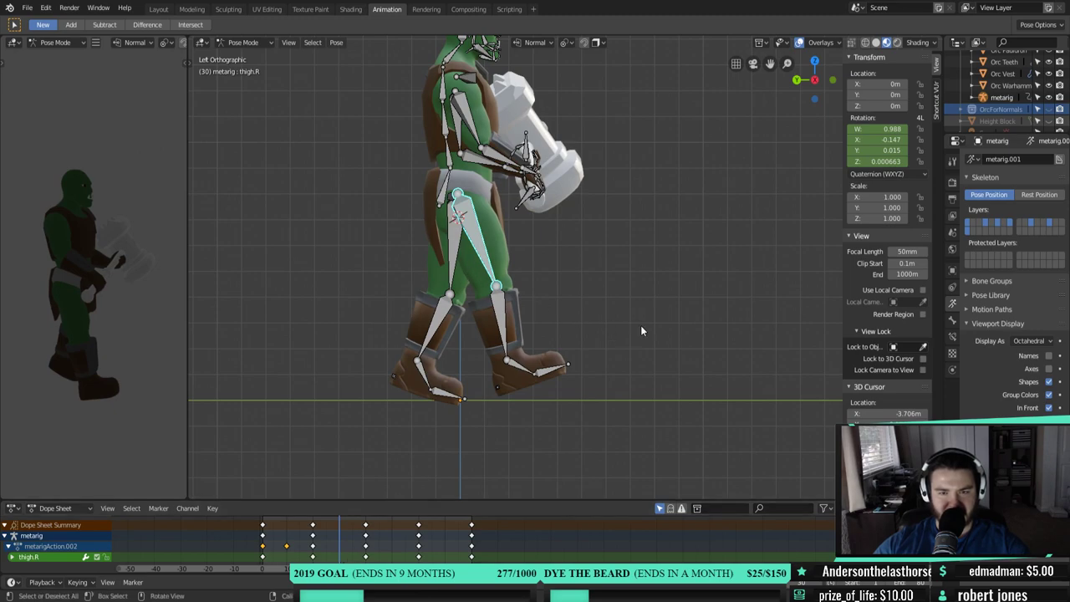
- Rotate the right thigh slightly back and bend the right shin back about 3° at frame 30
key("r")
left_click(507, 341)
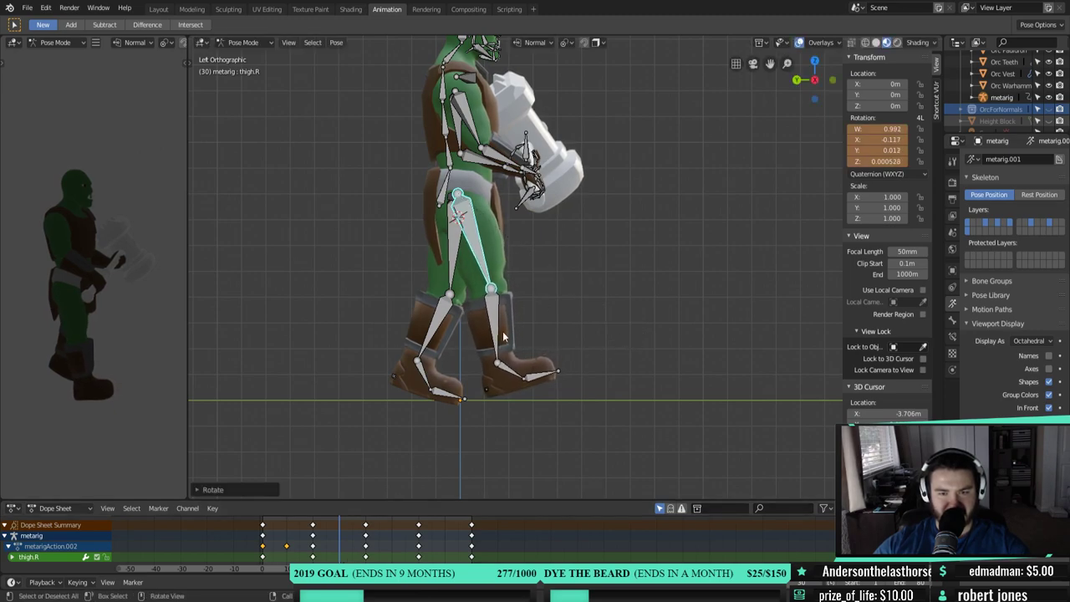
left_click(491, 316)
key("r")
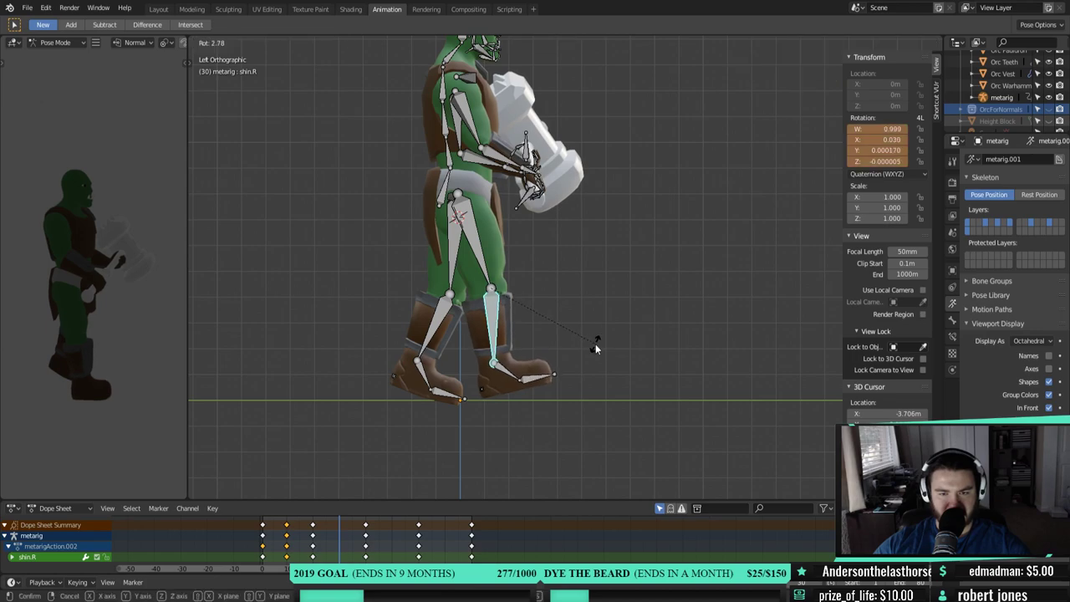
left_click(596, 347)
- Adjust the tilt of the right foot and the angle of the right toe bone at frame 30
left_click(507, 376)
key("r")
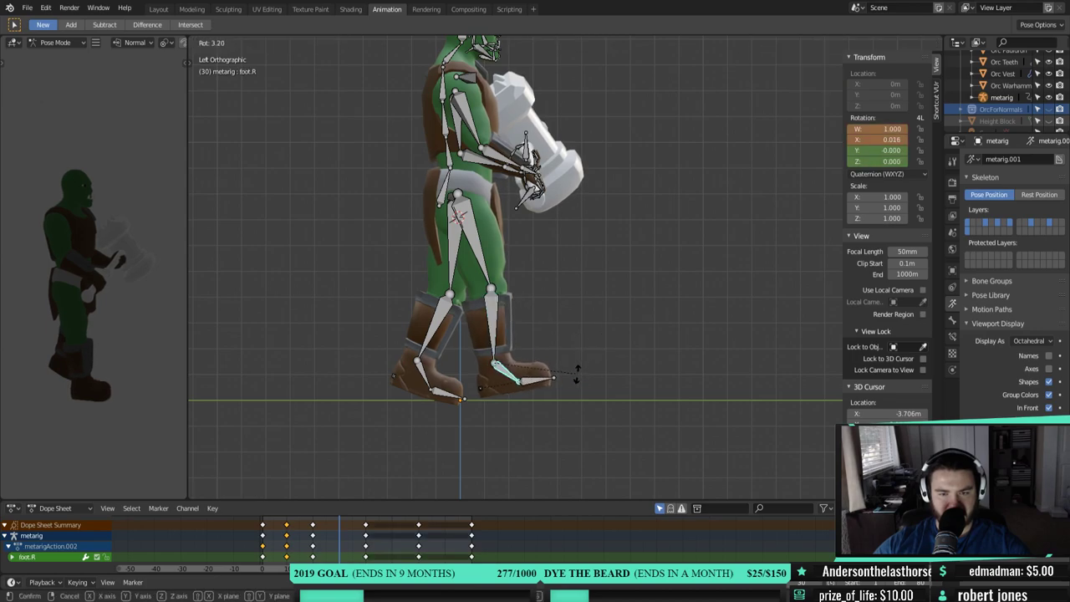
left_click(580, 361)
left_click(552, 378)
key("r")
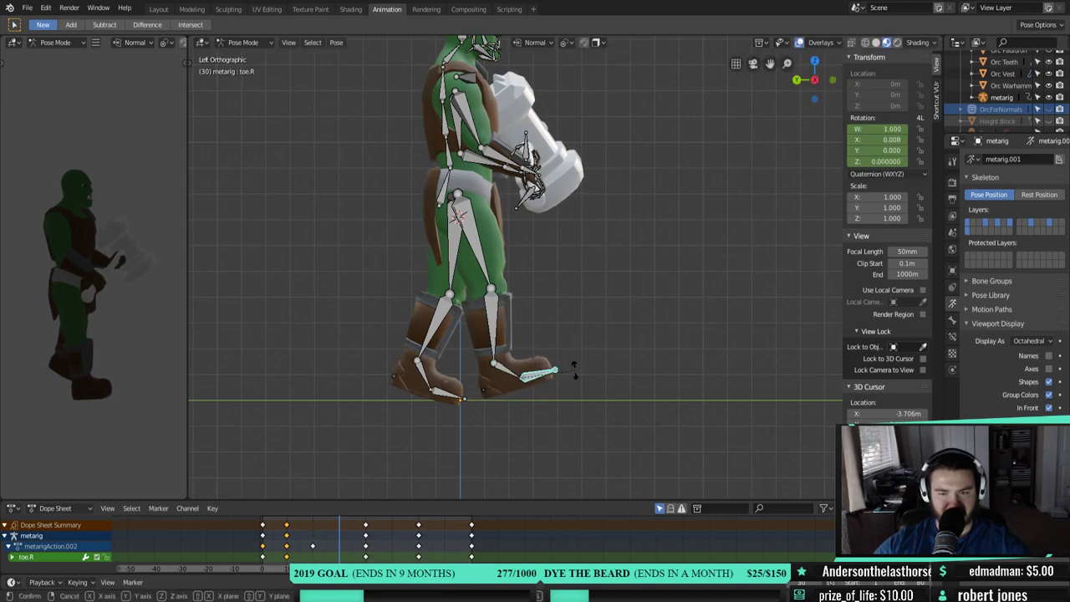
left_click(575, 376)
- Insert a keyframe at frame 30 for the right thigh, shin, foot and toe bones together
left_click(471, 243)
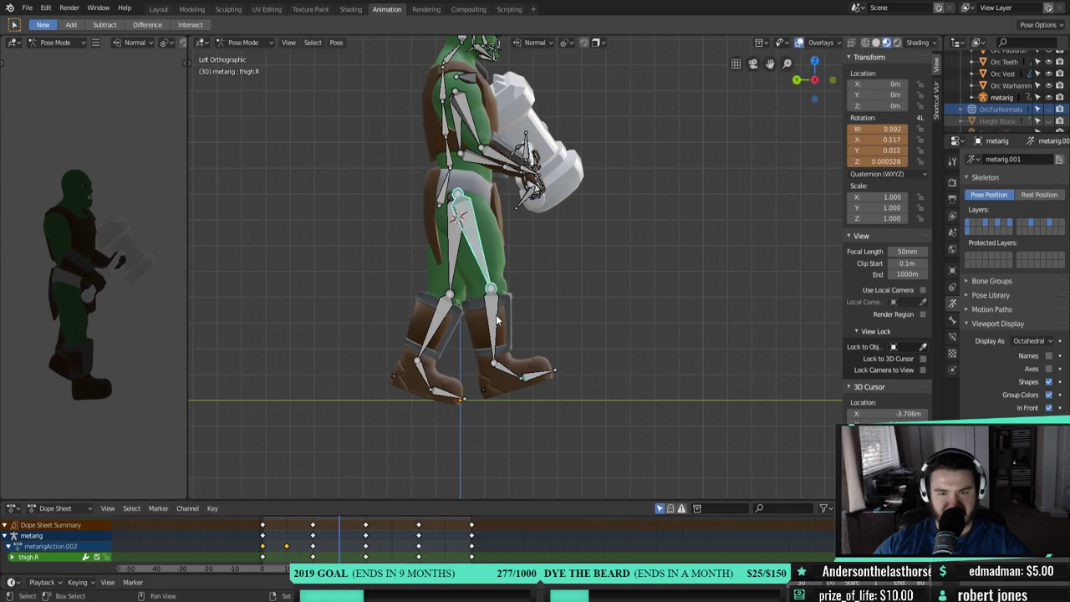
left_click(493, 323, "shift")
left_click(504, 369, "shift")
left_click(539, 376, "shift")
right_click(576, 400)
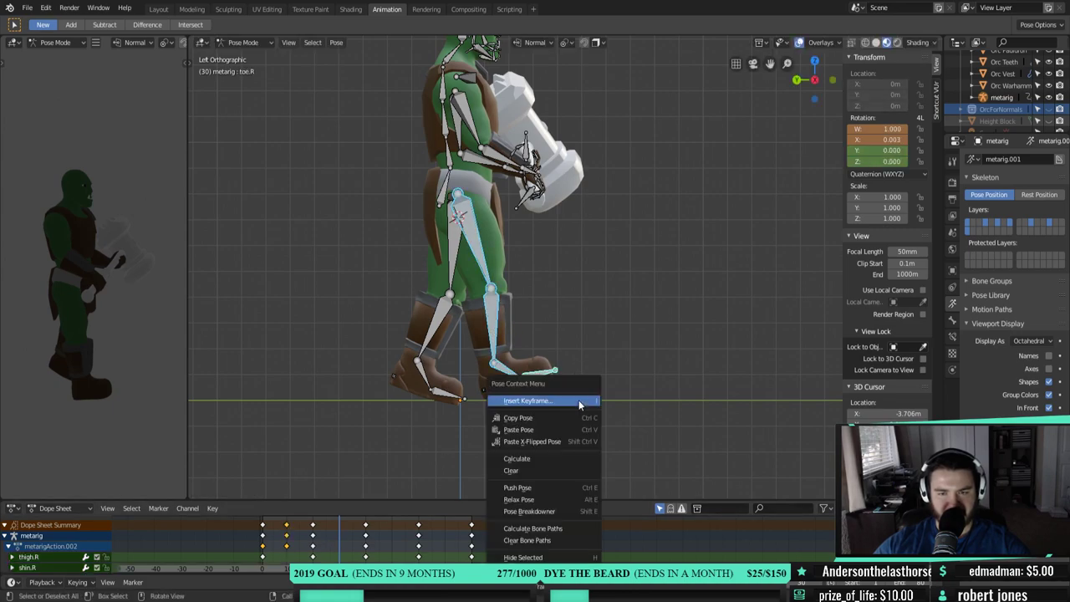
left_click(578, 399)
left_click(573, 393)
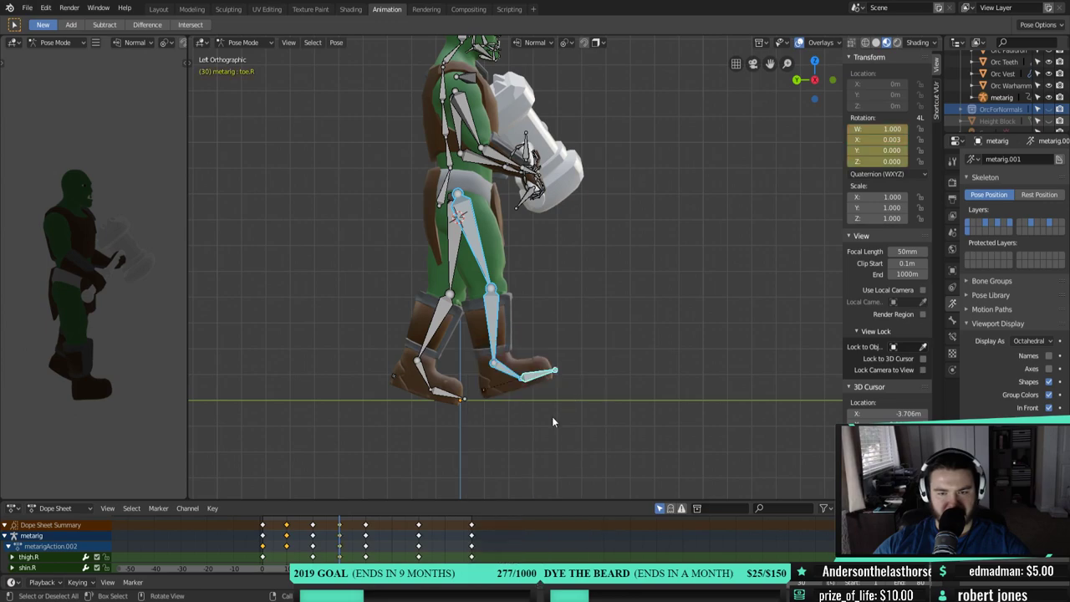
- Scrub between frames 30 and 40 to check the right leg's motion, and return to frame 30
mouse_move(339, 571)
right_mouse_down()
mouse_move(308, 572)
mouse_move(354, 562)
right_mouse_up()
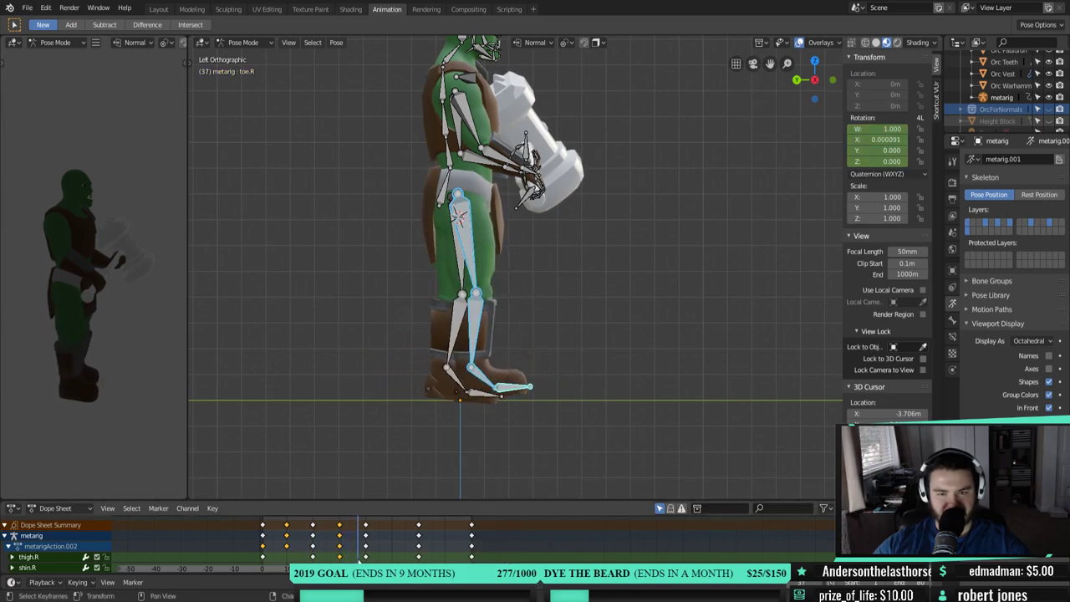
right_click_drag(366, 561, 343, 558)
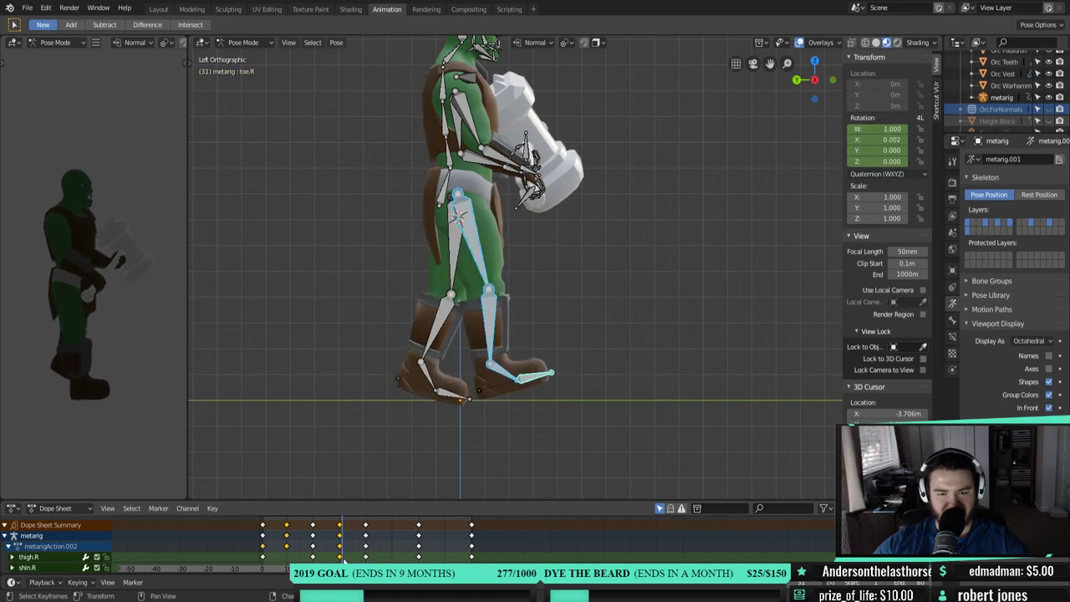
right_click_drag(343, 556, 337, 525)
left_click_drag(339, 525, 341, 527)
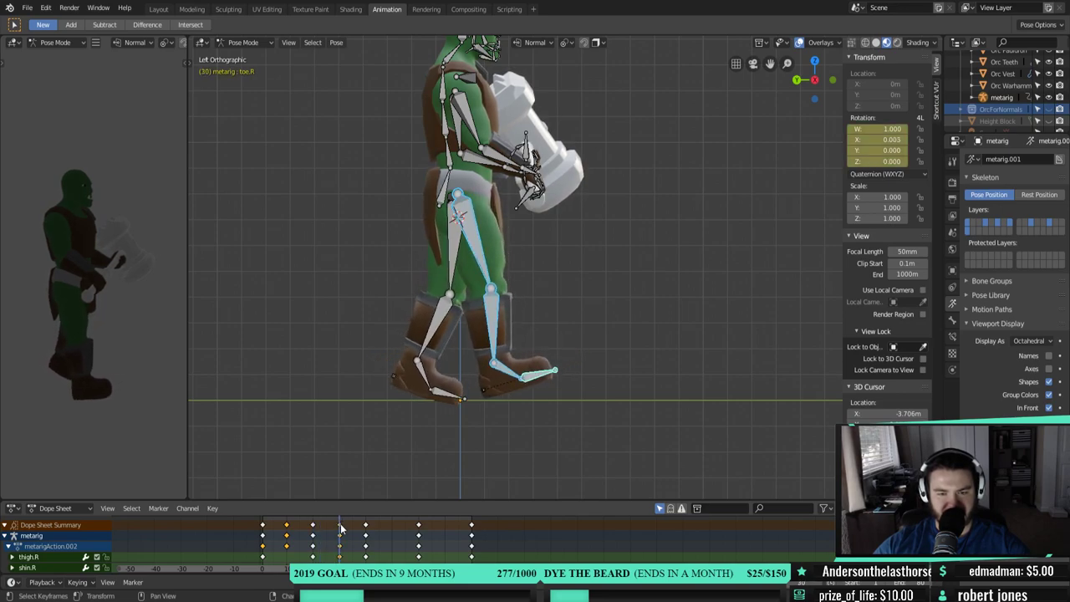
- Try bending the left shin back and rotating the left toe bone about 3° upward at frame 30
left_click(453, 252)
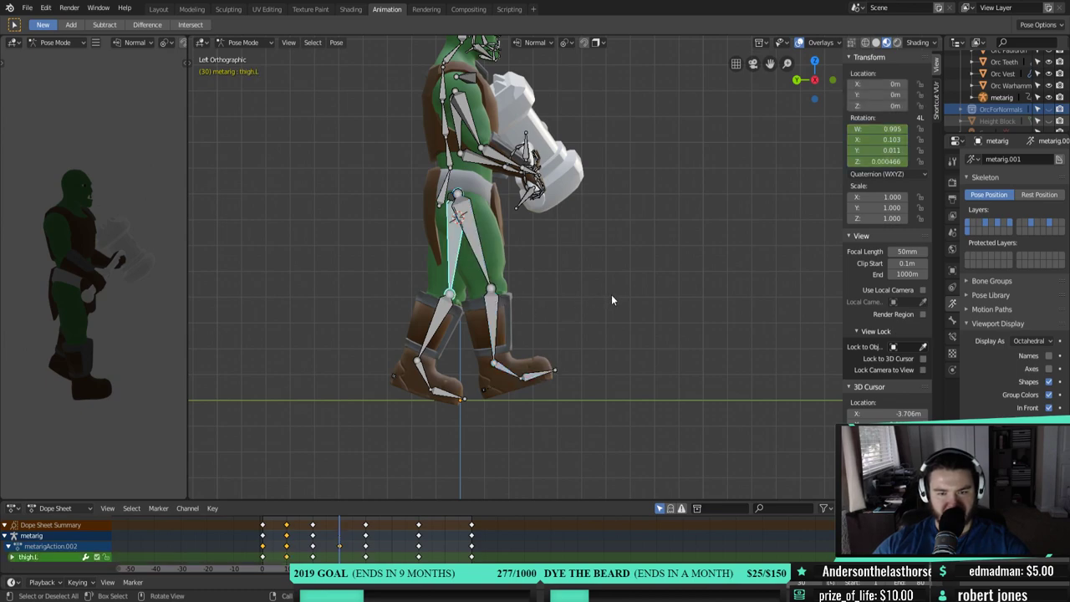
left_click(440, 325)
key("r")
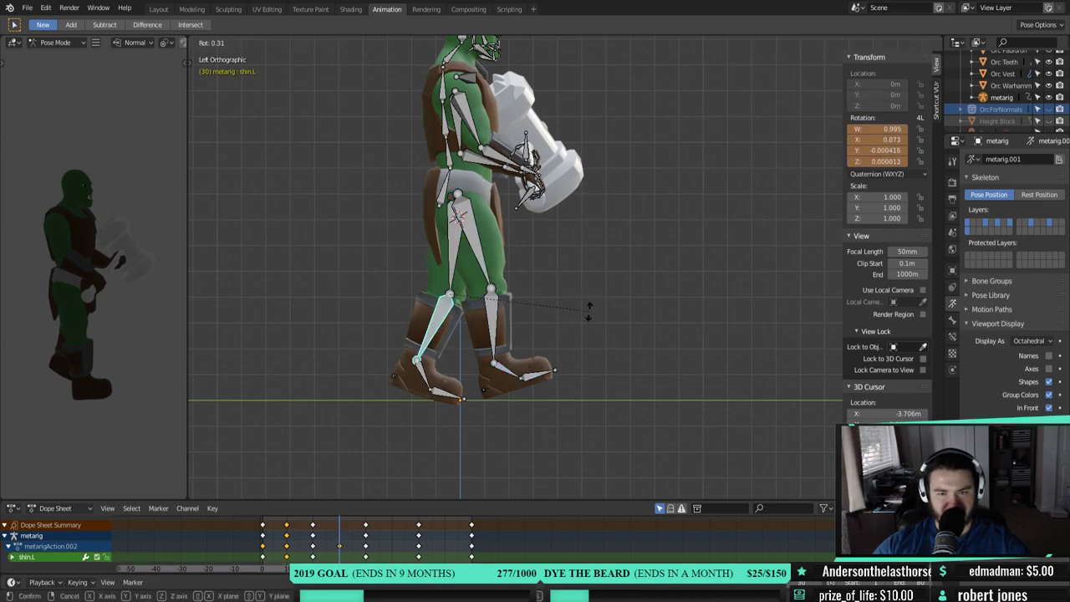
left_click(583, 328)
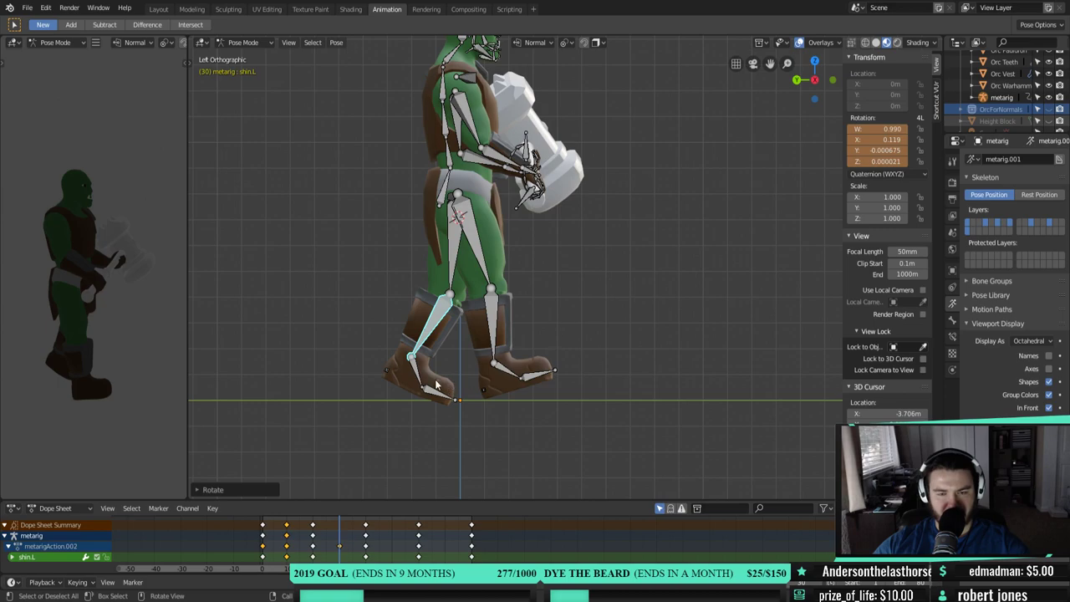
left_click(436, 394)
key("r")
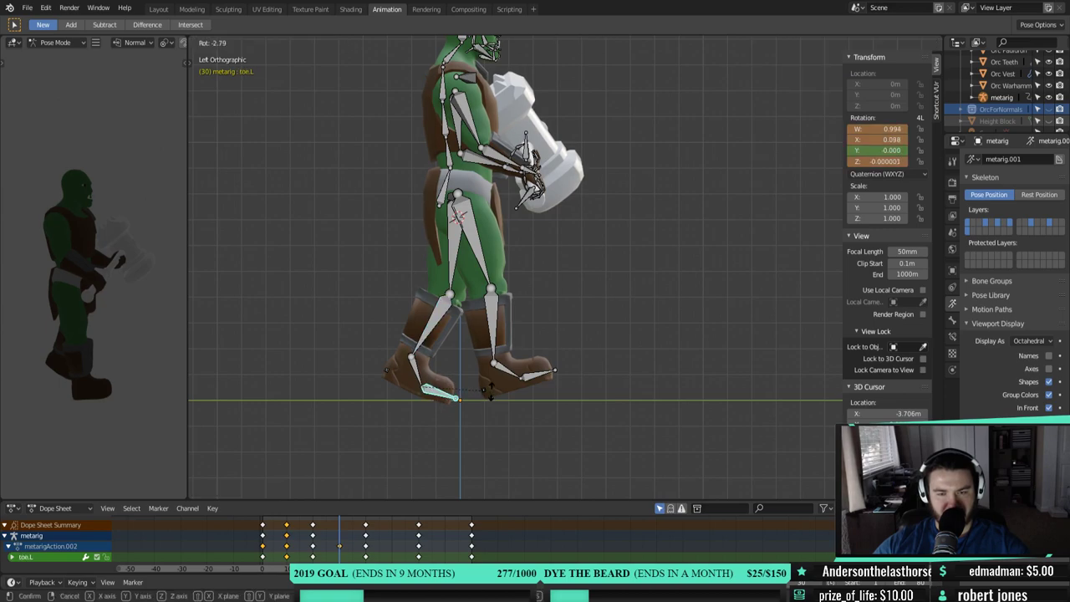
left_click(490, 389)
- Try readjusting the left thigh and bending the left shin back about 9° more at frame 30
left_click(457, 254)
key("r")
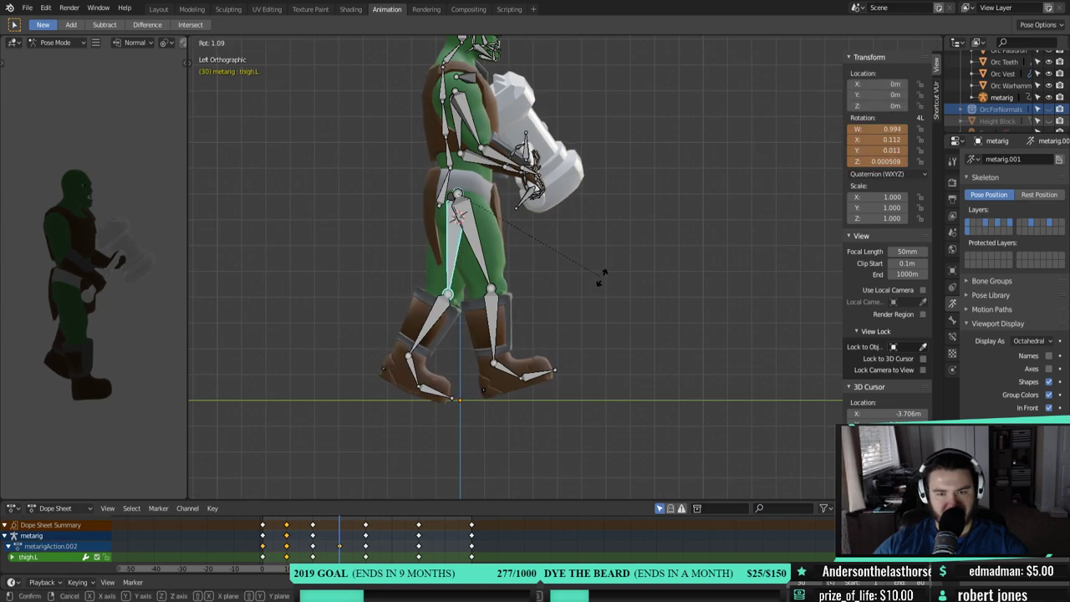
left_click(608, 270)
left_click(428, 333)
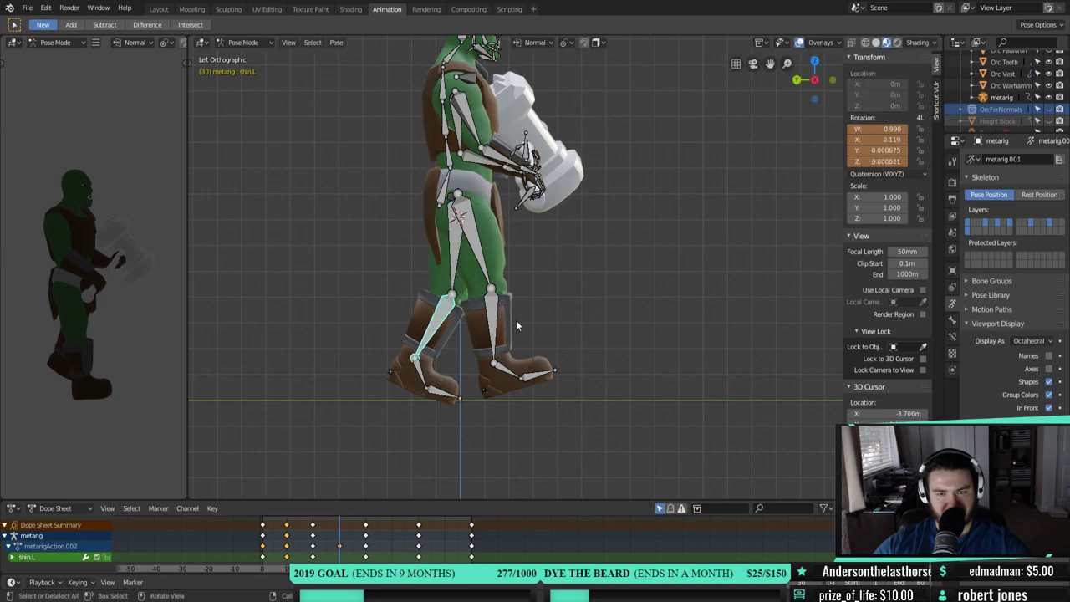
key("r")
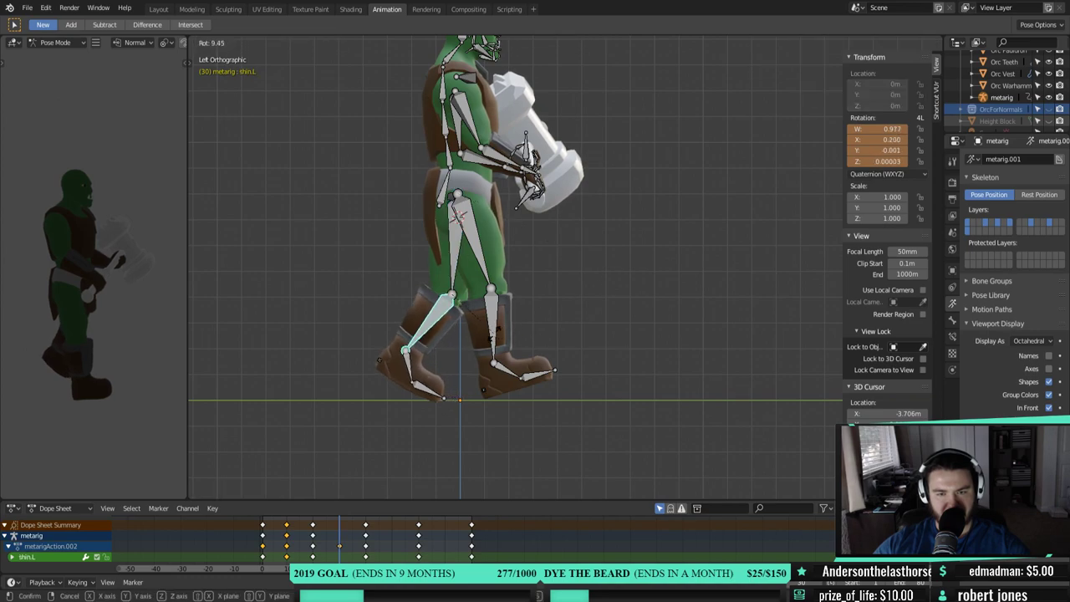
left_click(497, 338)
- Scrub between frames 20 and 40 to review the left leg's swing, and return to frame 30
key("space")
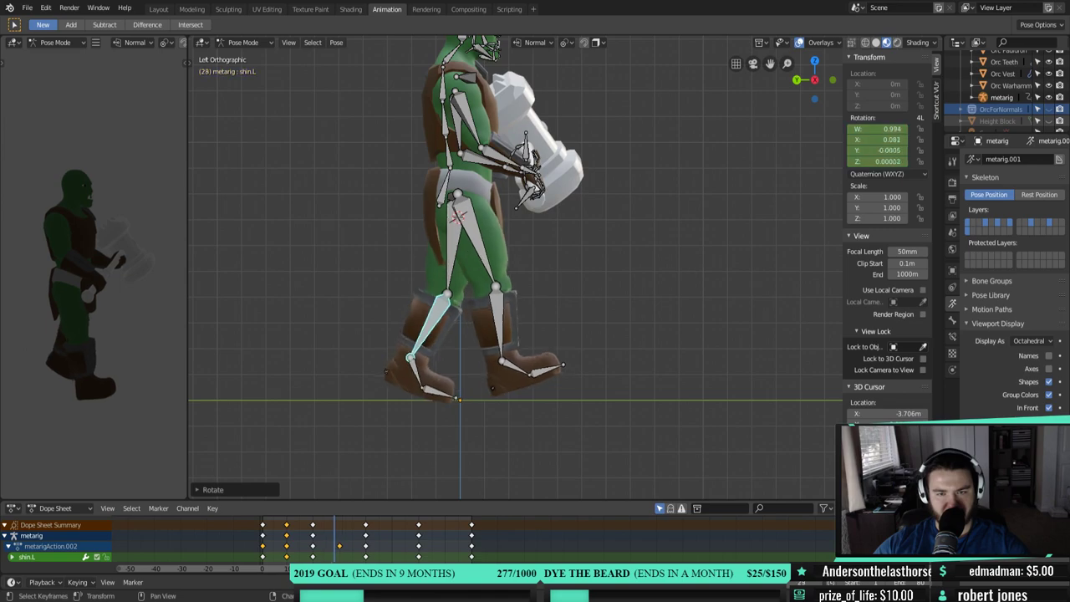
right_click_drag(326, 557, 353, 558)
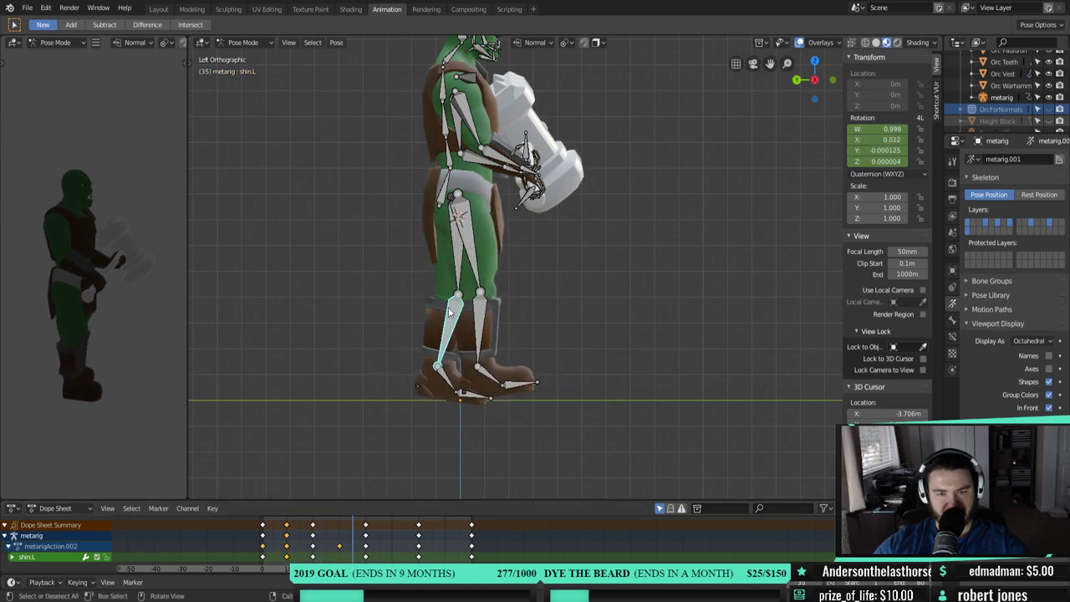
left_click(459, 272)
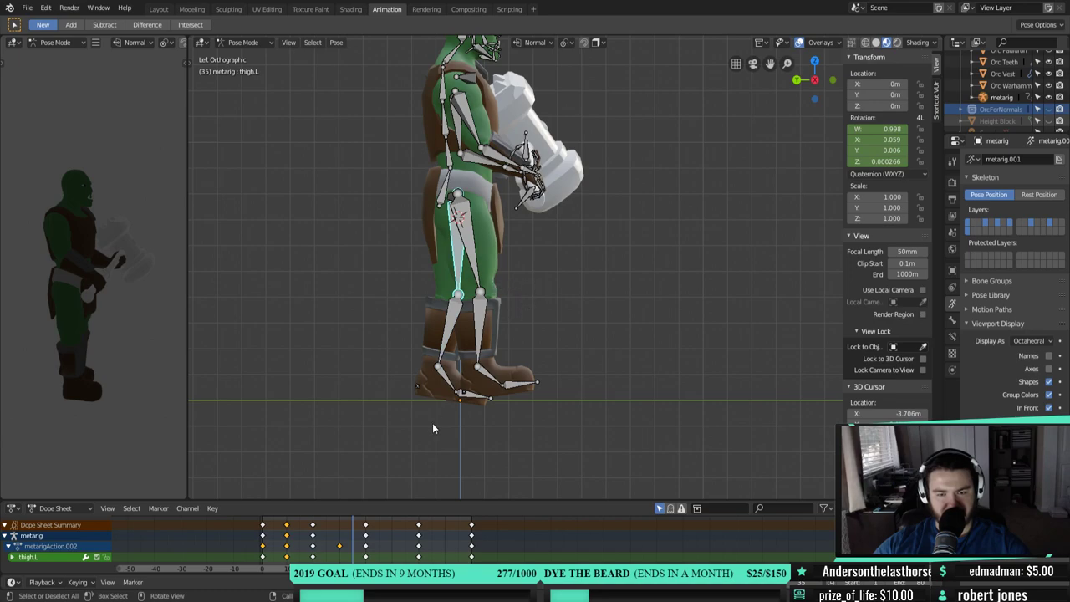
right_click_drag(362, 552, 367, 551)
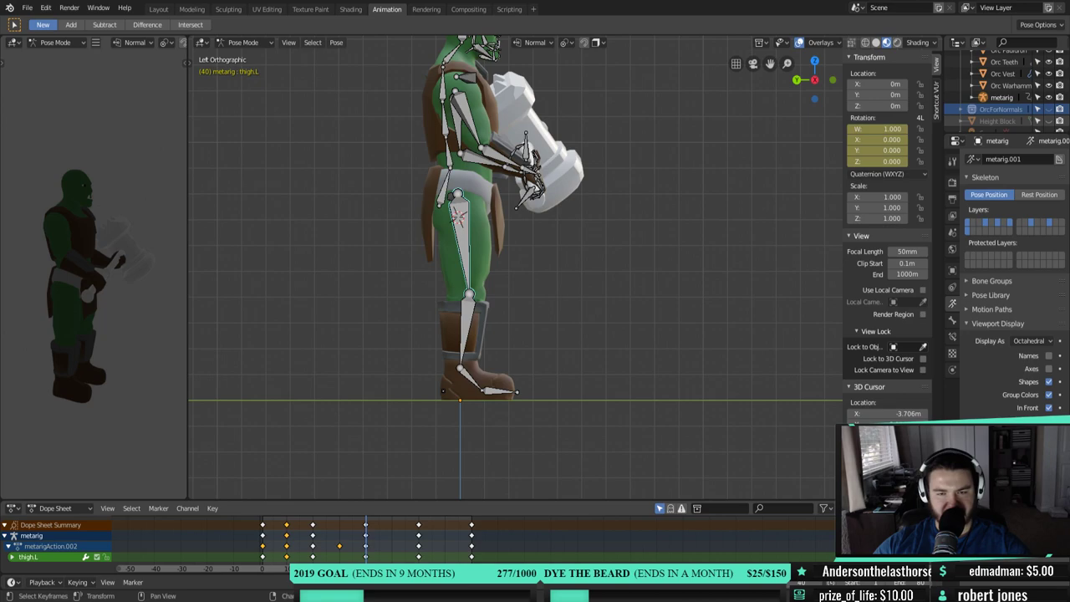
right_click_drag(365, 553, 311, 561)
left_click_drag(312, 557, 339, 560)
- Swing the left shin back about 15° and bend the left toe bone upward at frame 30
left_click(444, 323)
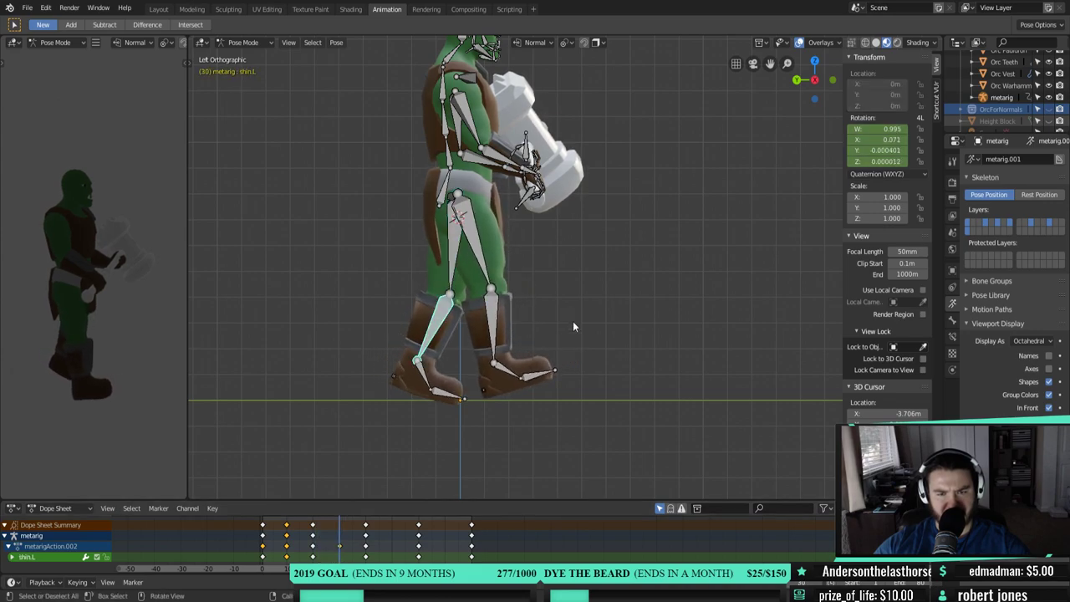
key("r")
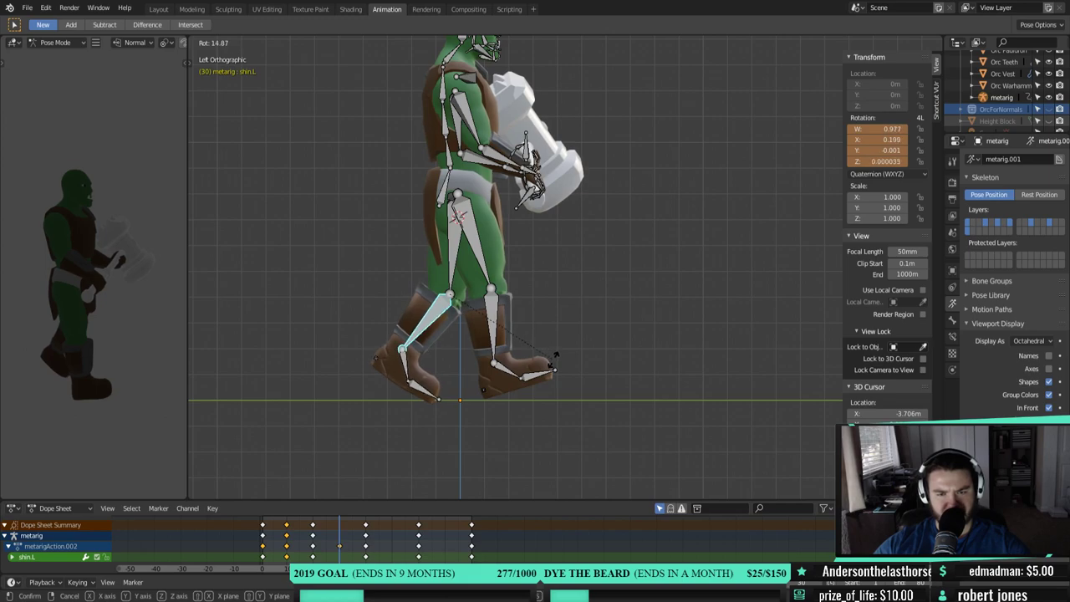
left_click(555, 355)
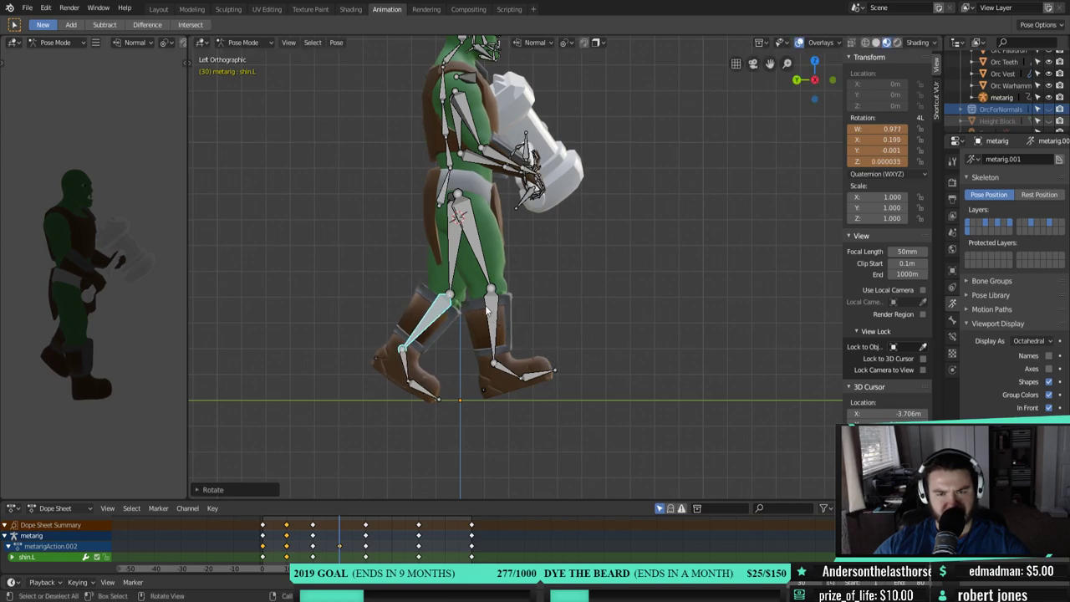
left_click(463, 254)
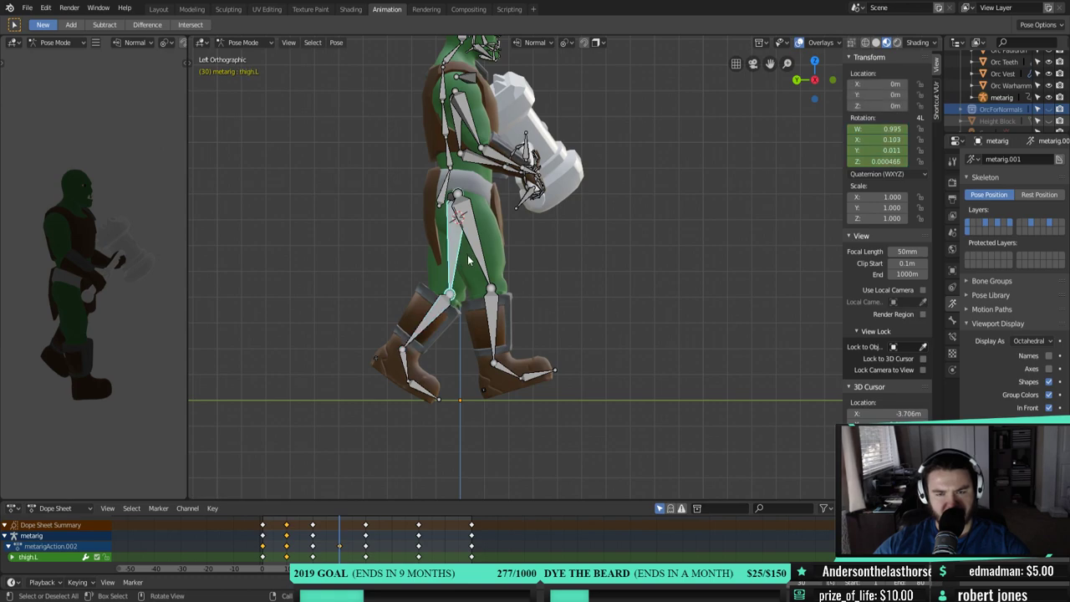
left_click(411, 354)
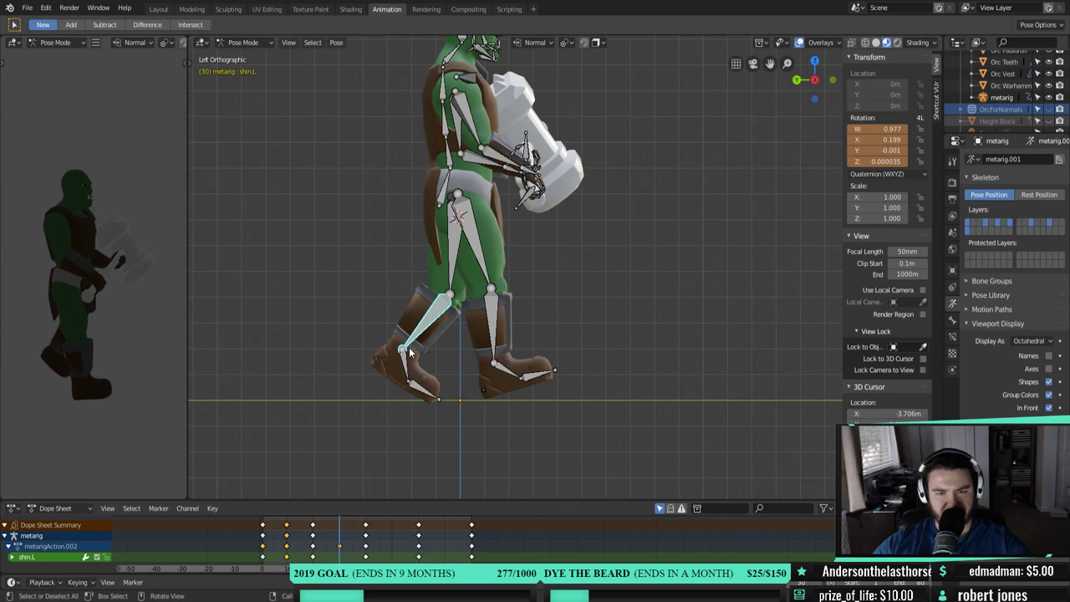
left_click(422, 387)
key("r")
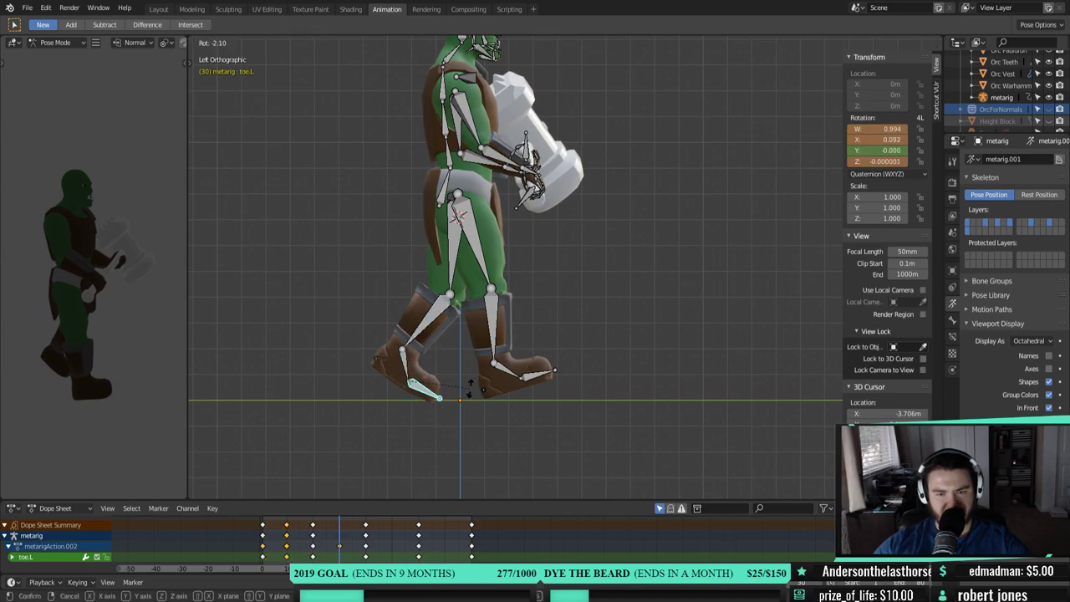
left_click(475, 389)
left_click(407, 359)
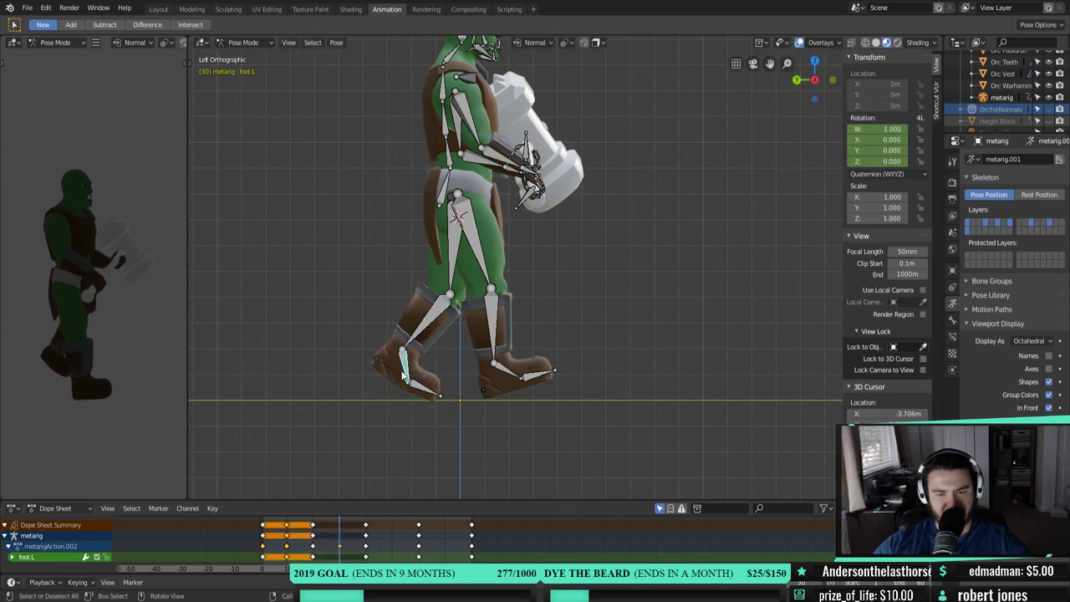
- Insert a keyframe at frame 30 for the left thigh, shin, foot and toe bones together
left_click(452, 242)
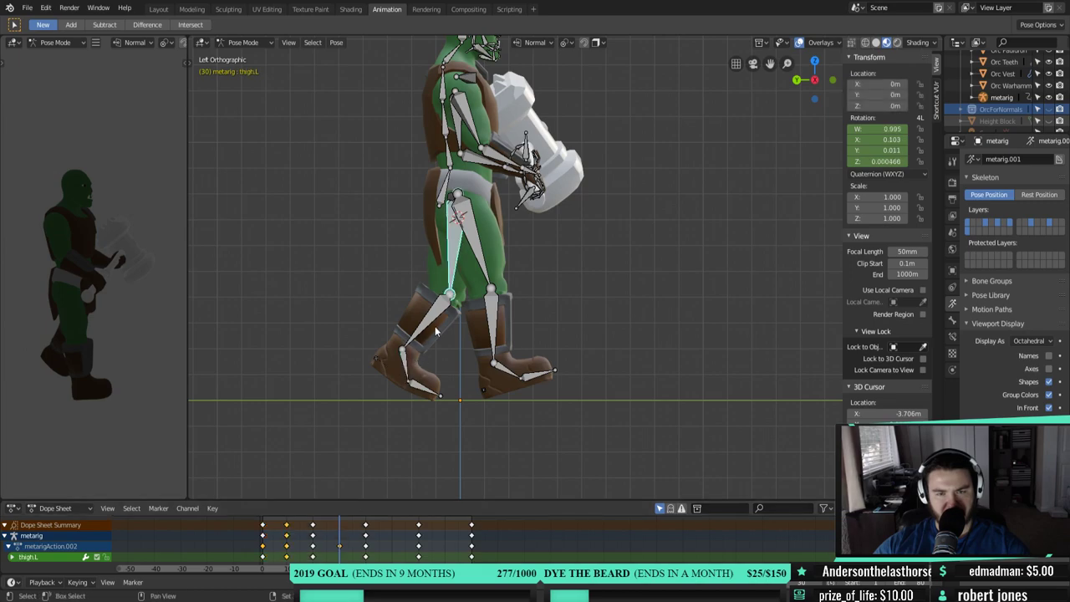
left_click(432, 319, "shift")
left_click(405, 366, "shift")
left_click(422, 387, "shift")
right_click(461, 393)
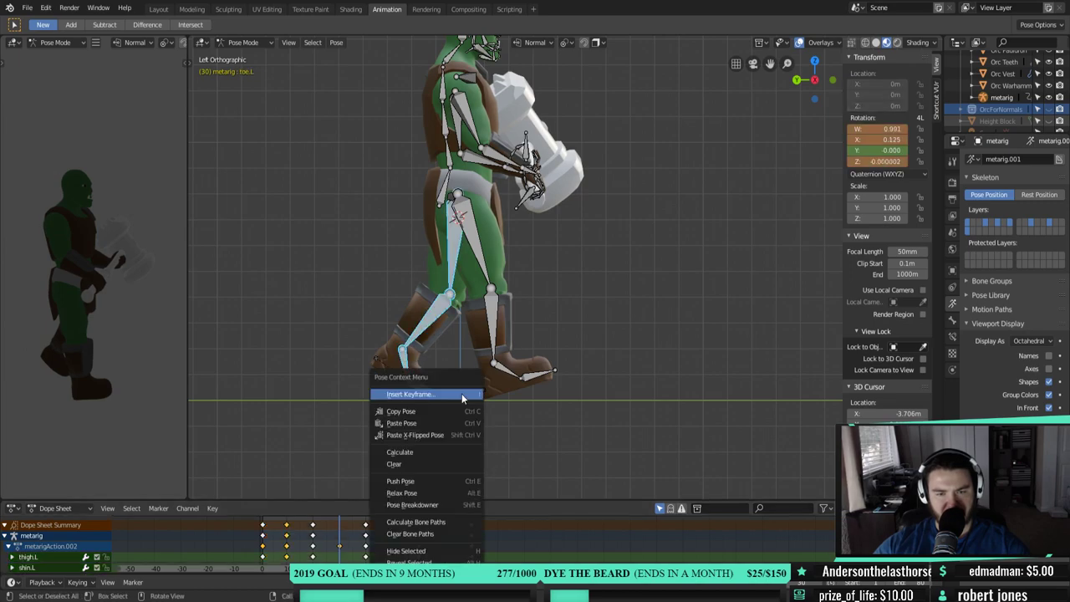
left_click(462, 393)
left_click(466, 391)
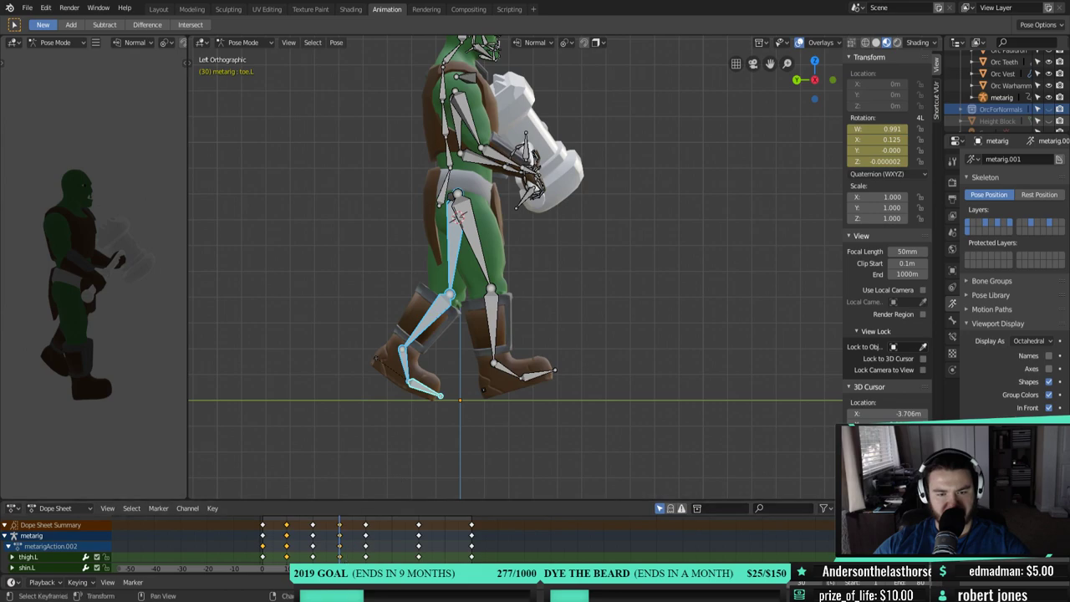
- Advance the timeline past frame 40 to frame 50, stepping through the leg motion
middle_click_drag(339, 570, 344, 569)
right_click_drag(344, 569, 374, 561)
key("Right")
key("Right")
key("Right")
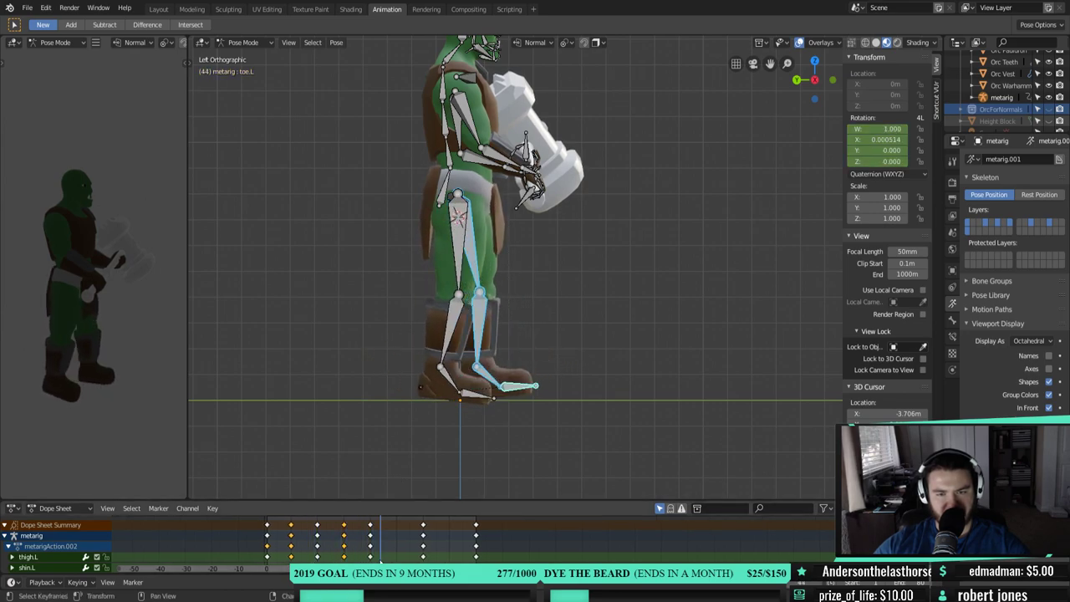
key("Right")
key("Right")
key("Right")
key("Right")
key("Right")
key("Right")
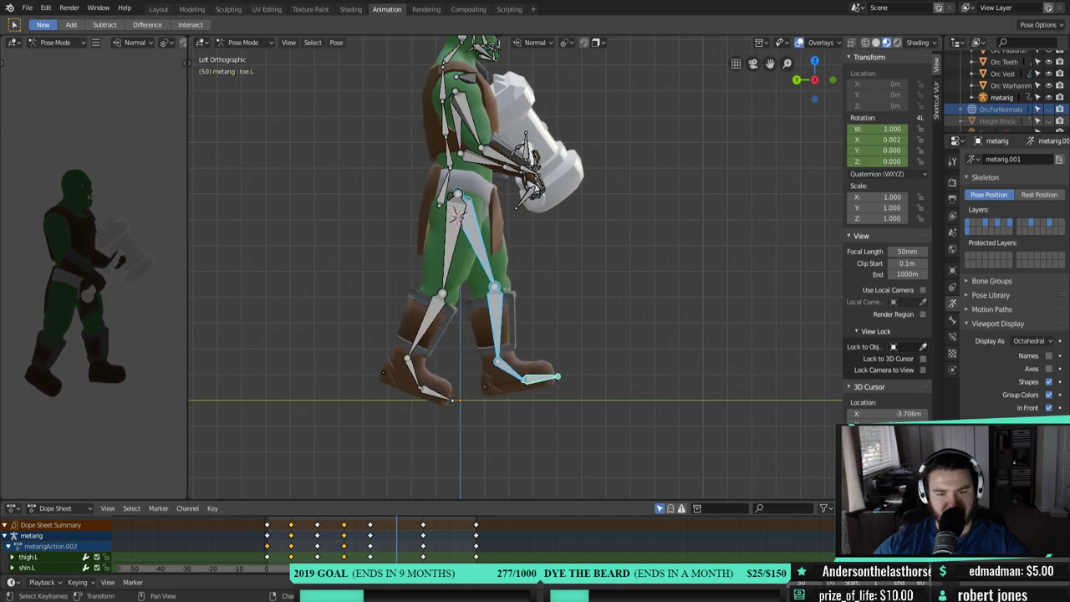
- Swing the left thigh forward about 3° and bend the left shin back at frame 50
left_click(490, 272)
key("r")
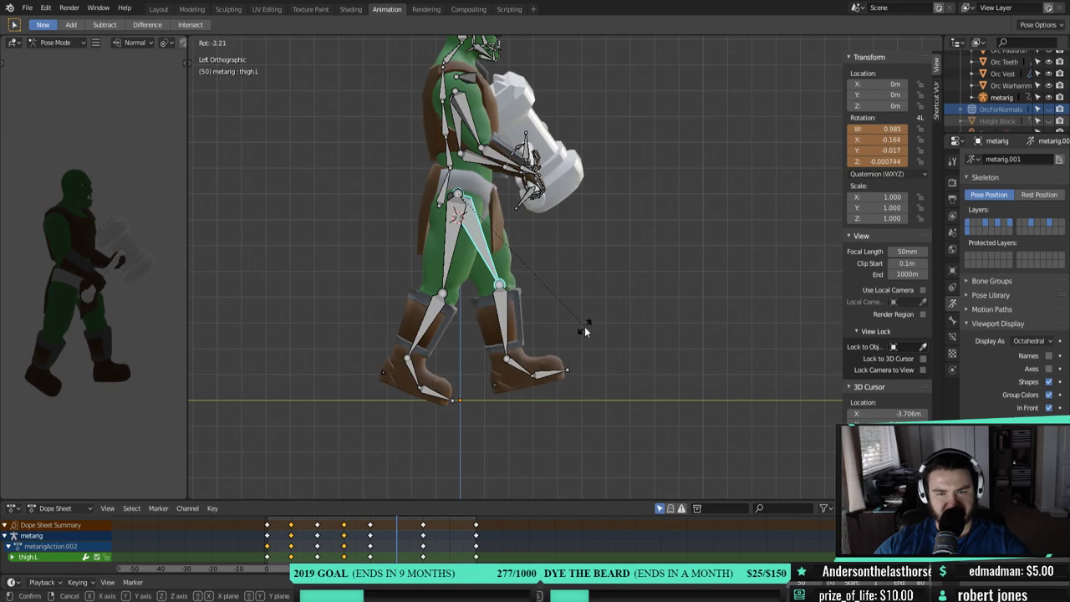
left_click(508, 328)
left_click(503, 327)
key("r")
left_click(580, 332)
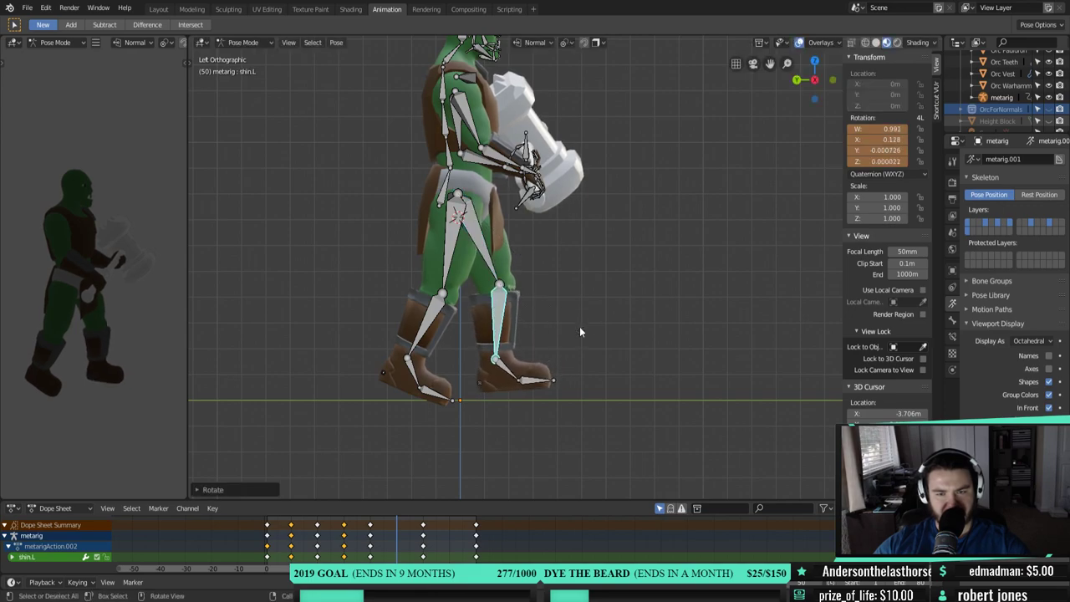
- Nudge the left thigh slightly forward and bend the left shin further back at frame 50
left_click(563, 378)
left_click(492, 276)
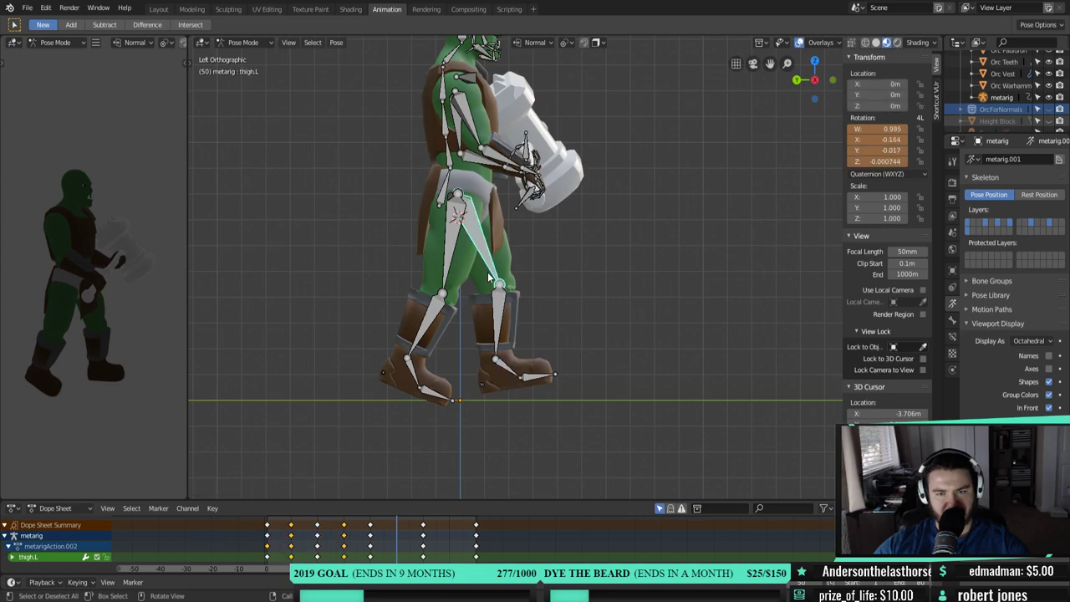
left_click(503, 326)
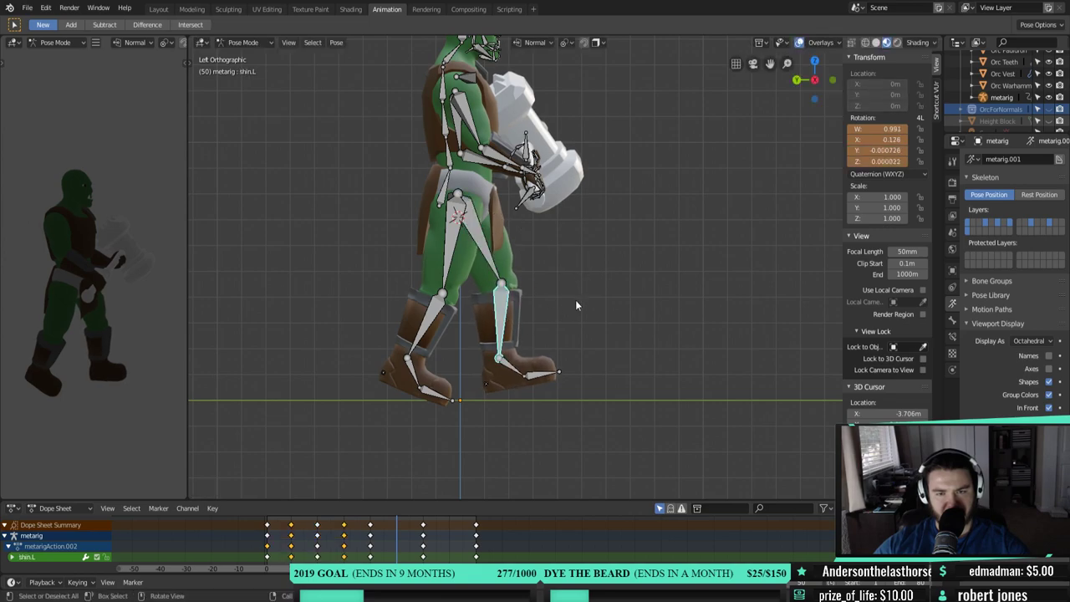
key("r")
left_click(566, 314)
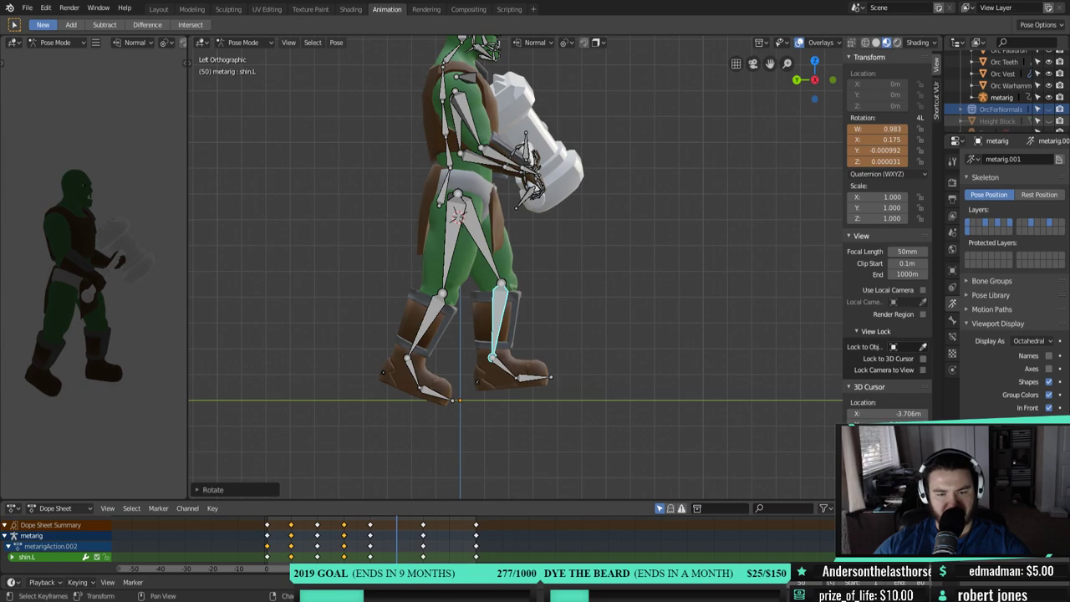
- Bend the left toe bone slightly upward at frame 50
left_click(488, 265, "shift")
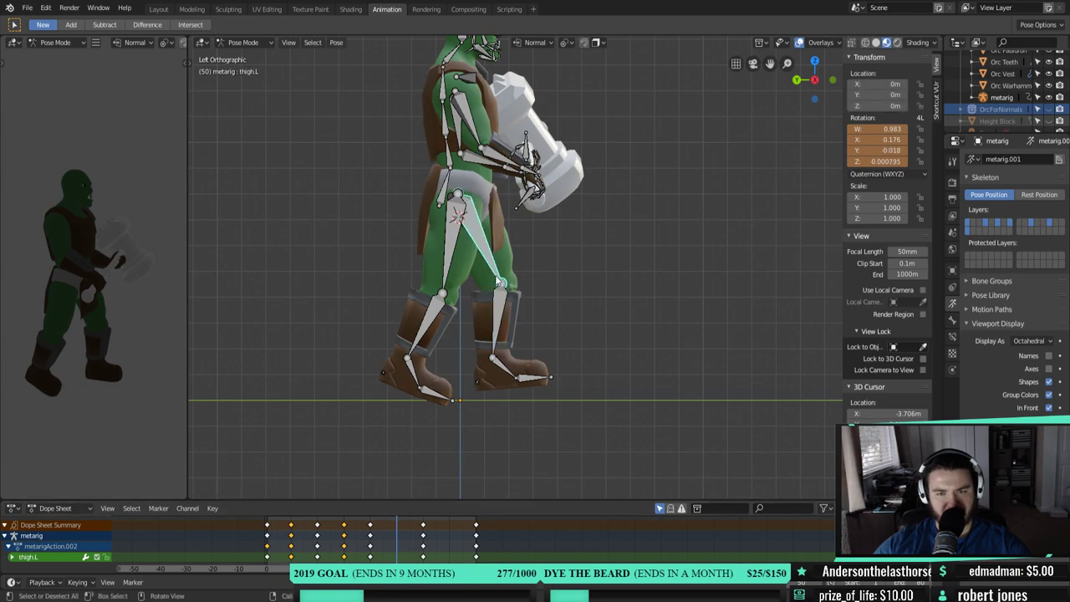
left_click(501, 371)
left_click(530, 380)
left_click(502, 367)
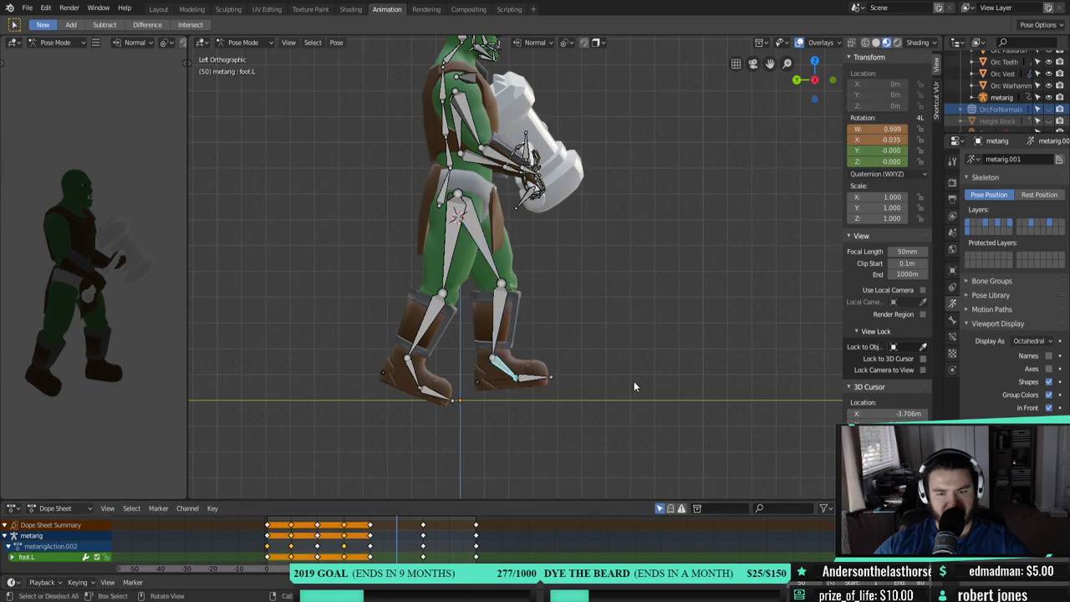
left_click(542, 376)
- Insert a Rotation keyframe at frame 50 for the left thigh, shin, foot and toe bones together
left_click(486, 253)
left_click(496, 313, "shift")
left_click(502, 367, "shift")
left_click(541, 377, "shift")
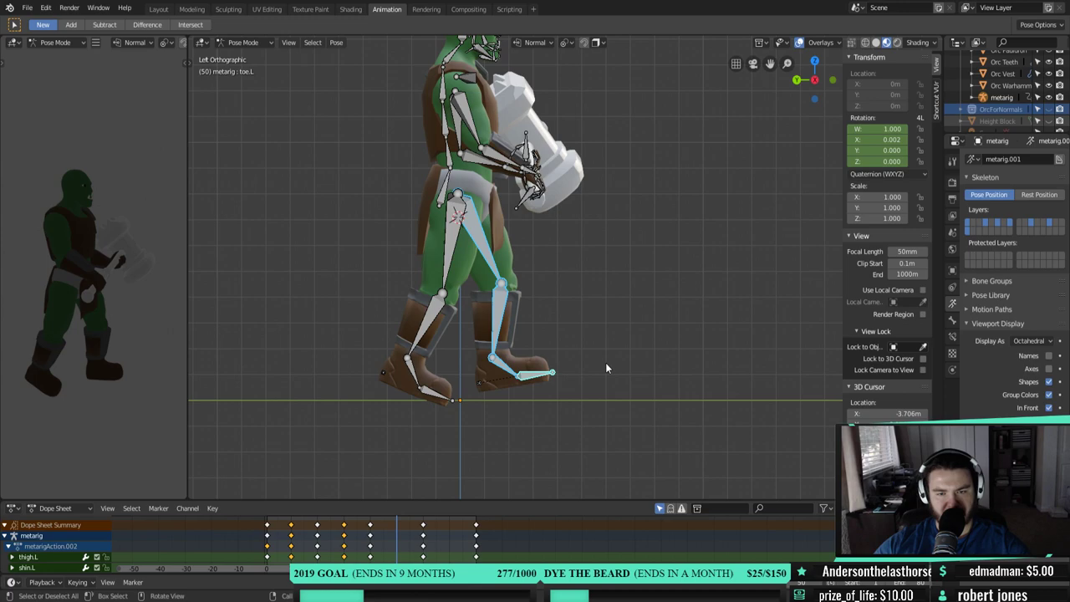
right_click(605, 362)
left_click(601, 358)
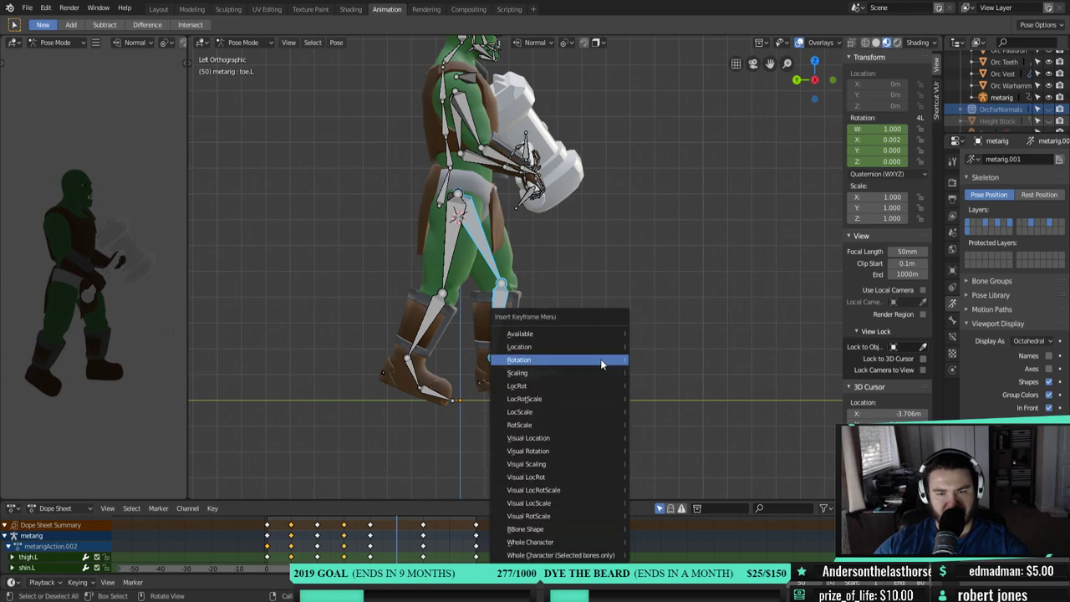
left_click(601, 361)
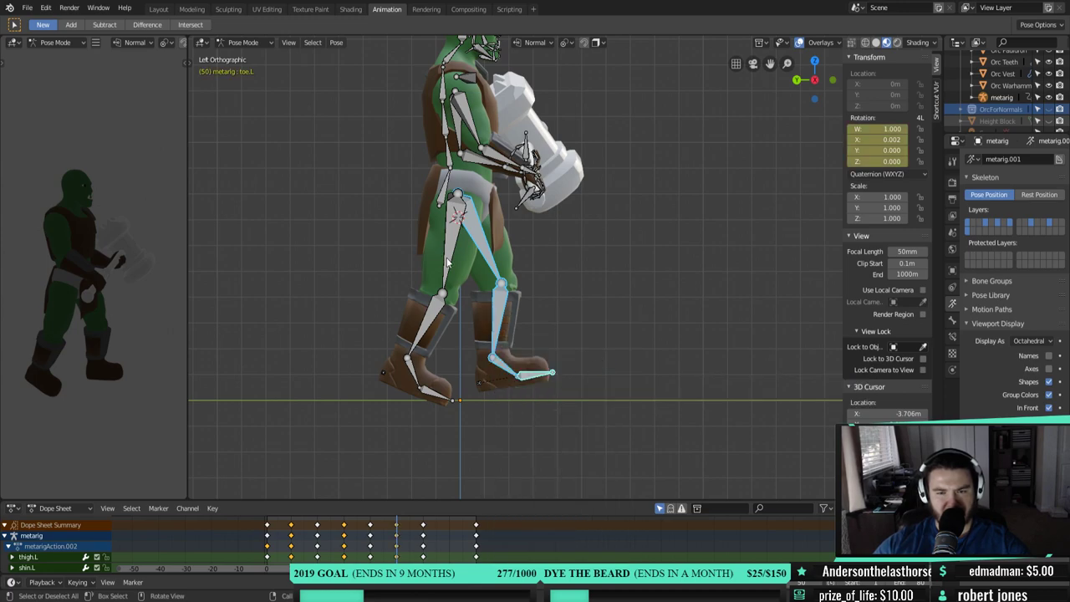
- Swing the right shin back about 5° and bend the right toe bone upward at frame 50
left_click(451, 259)
left_click(428, 333)
key("r")
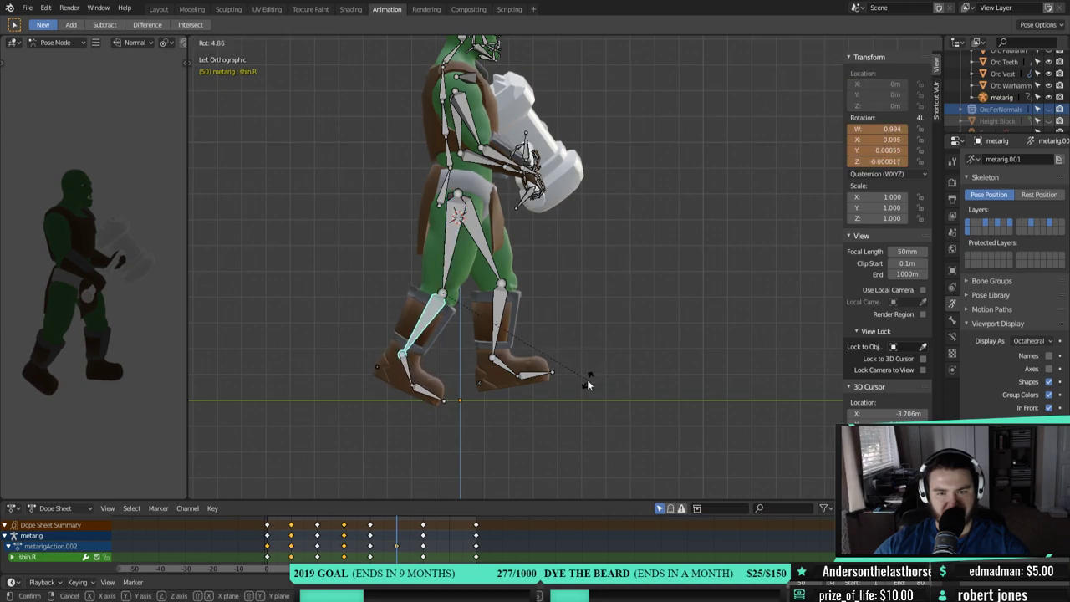
left_click(588, 380)
left_click(441, 395)
left_click(440, 392)
key("r")
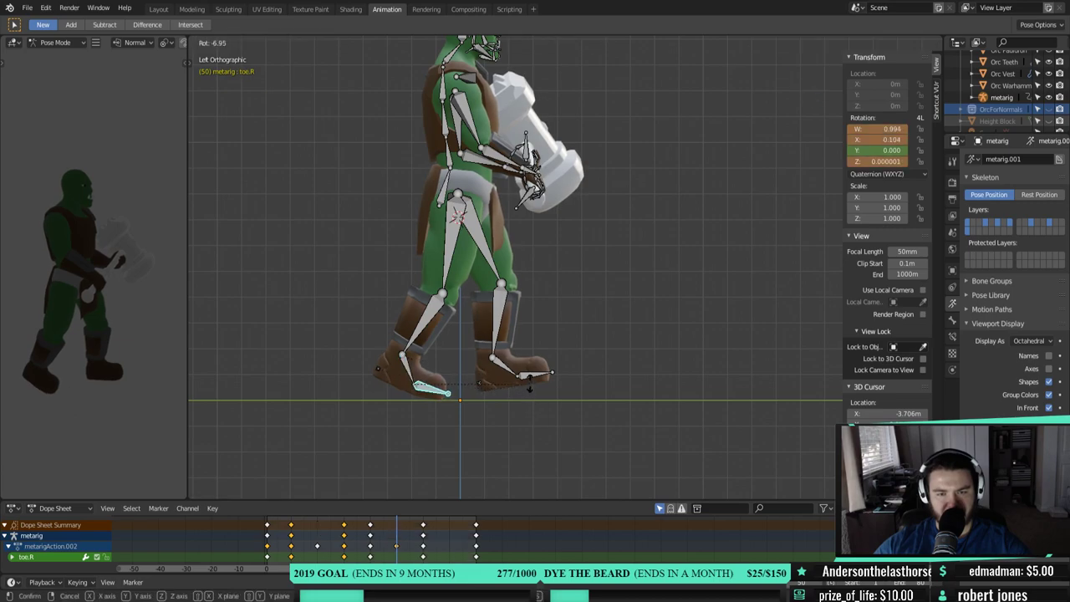
left_click(532, 389)
- Insert a Rotation keyframe at frame 50 for the right thigh, shin, foot and toe bones together
left_click(448, 244)
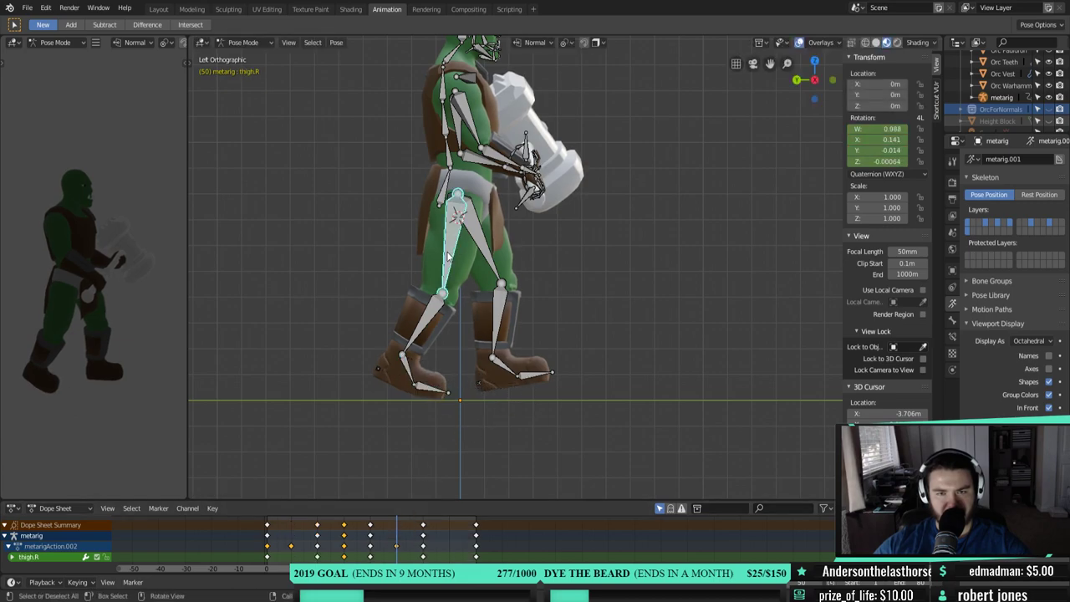
left_click(421, 326, "shift")
left_click(406, 366, "shift")
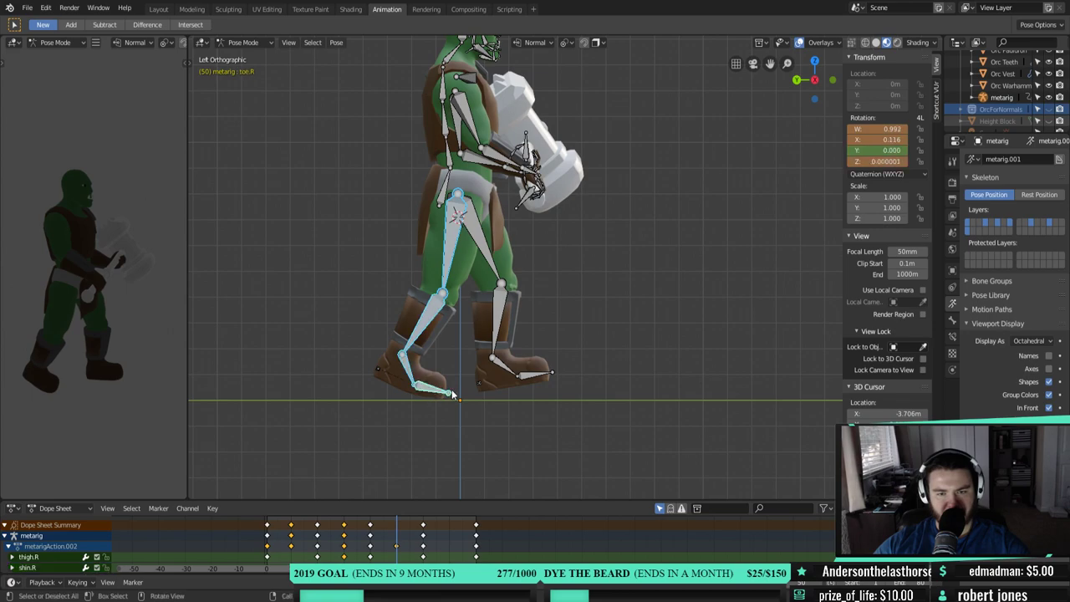
key("i")
left_click(461, 386)
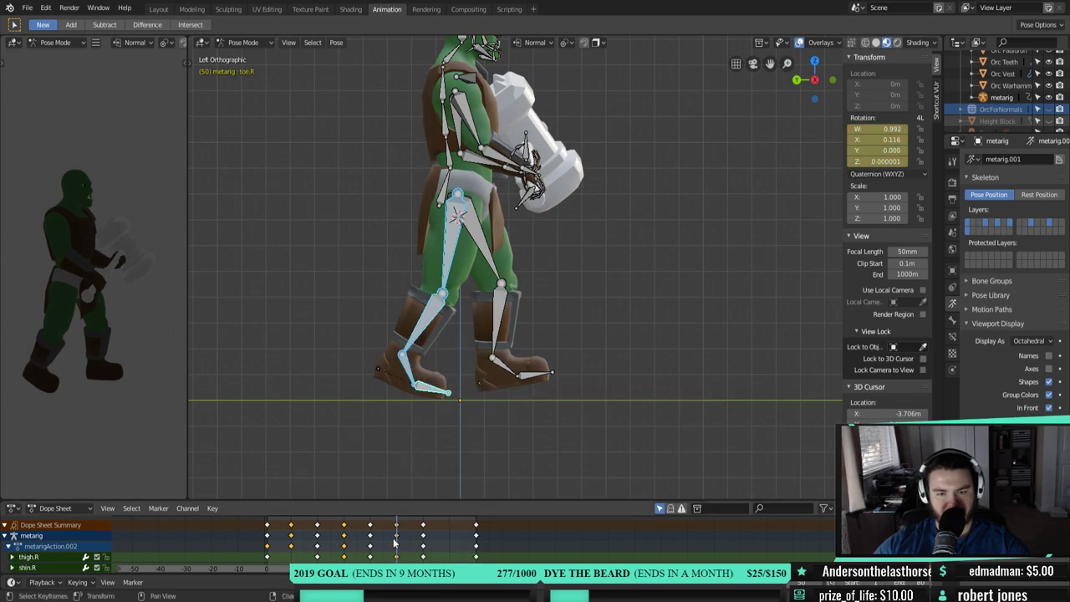
- Return to frame 1 and play back the walk cycle to check the leg motion
left_click(276, 569)
left_click_drag(274, 575, 268, 574)
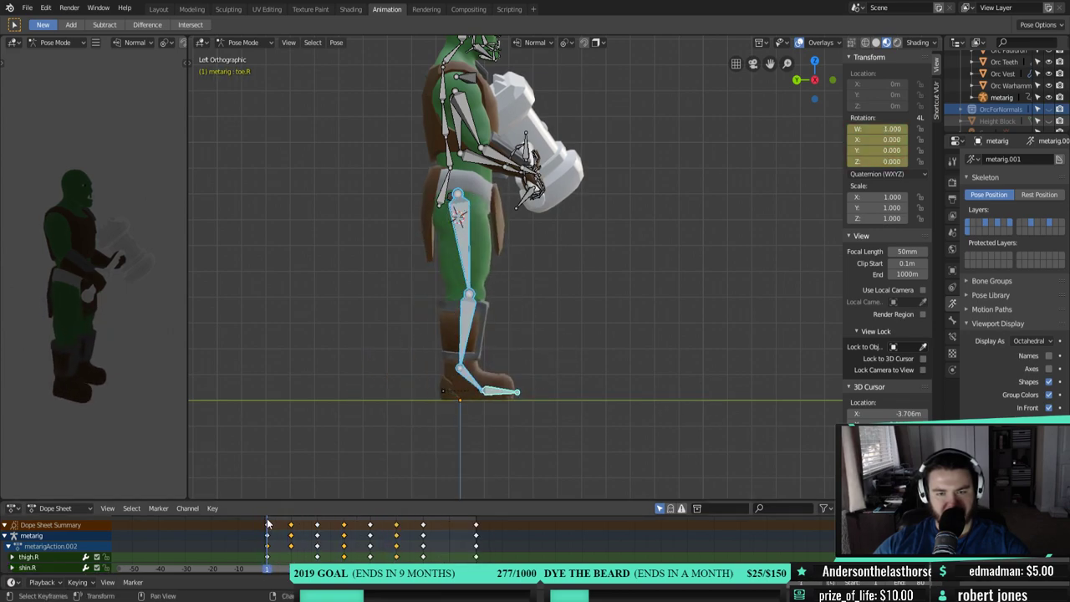
left_click(540, 583)
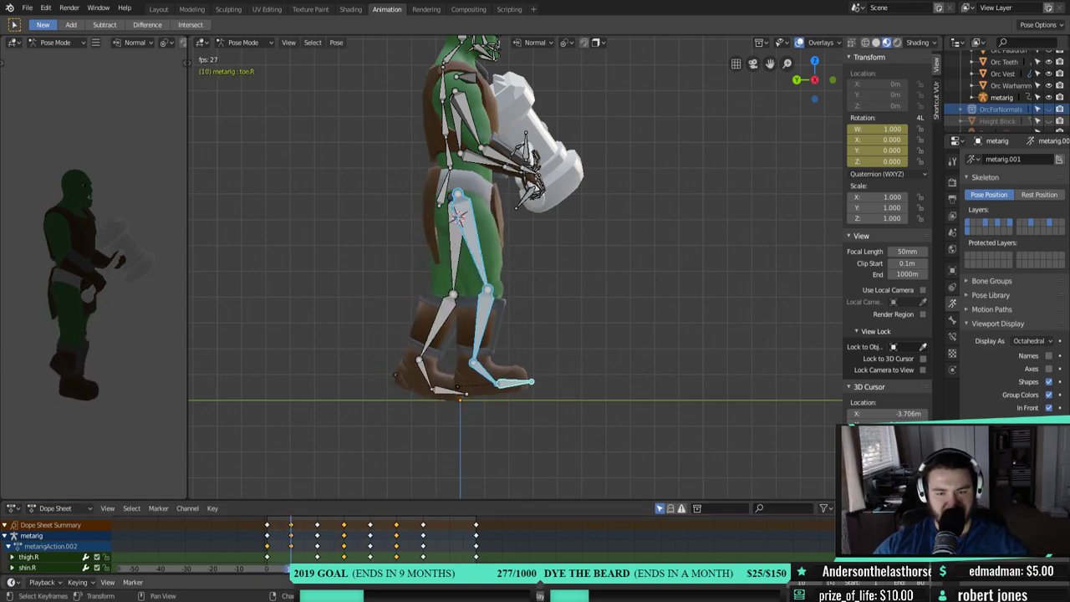
key("space")
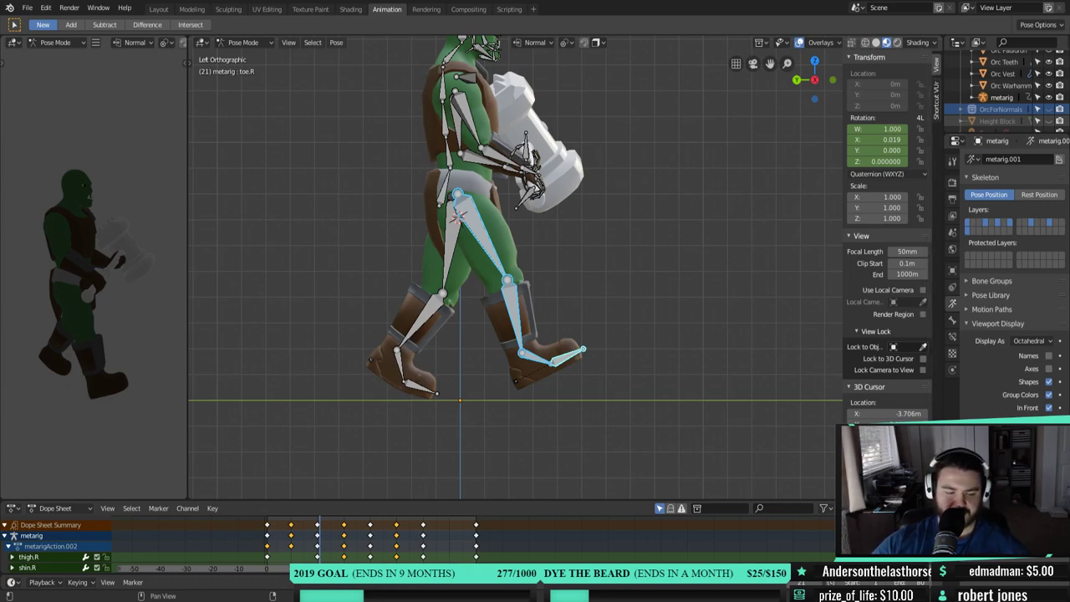
- Try to tilt the right foot bone slightly at frame 21
mouse_move(638, 356)
middle_mouse_down()
mouse_move(614, 343)
mouse_move(623, 346)
middle_mouse_up()
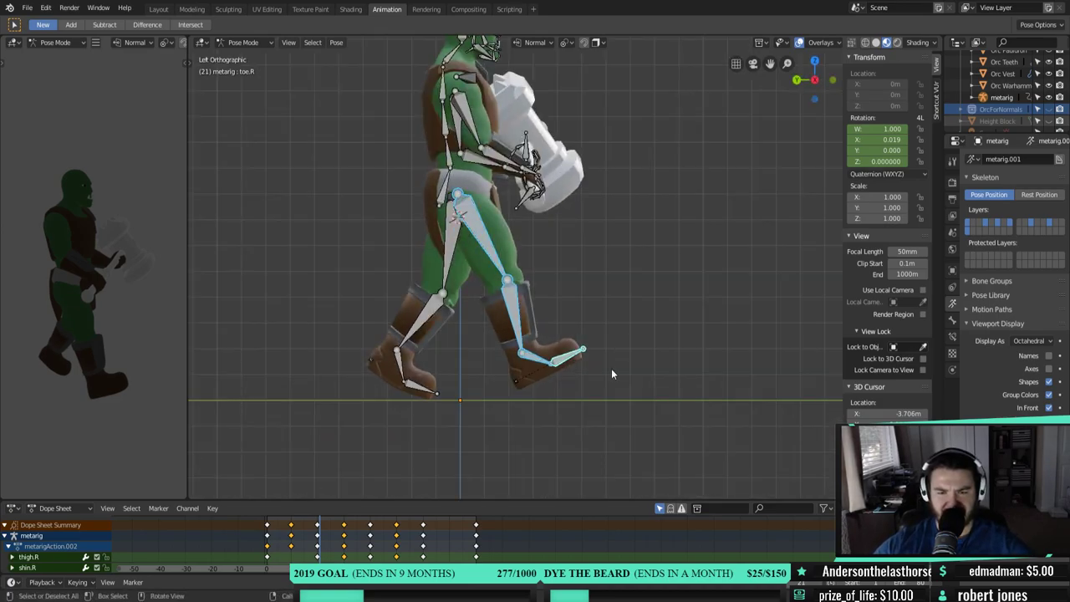
middle_click_drag(584, 287, 593, 349, "shift")
left_click(547, 428)
key("r")
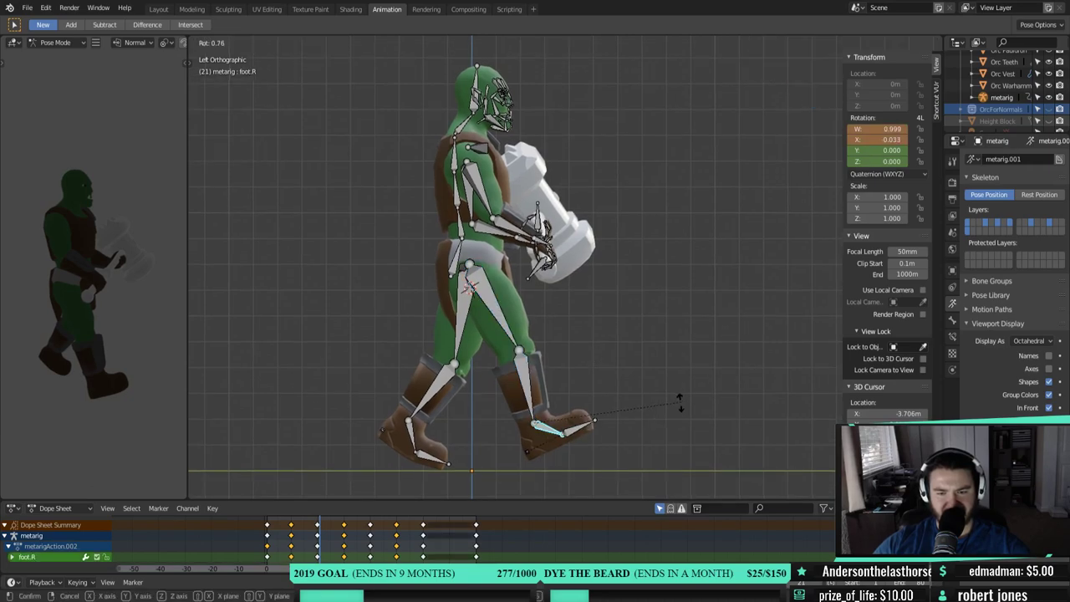
left_click(674, 408)
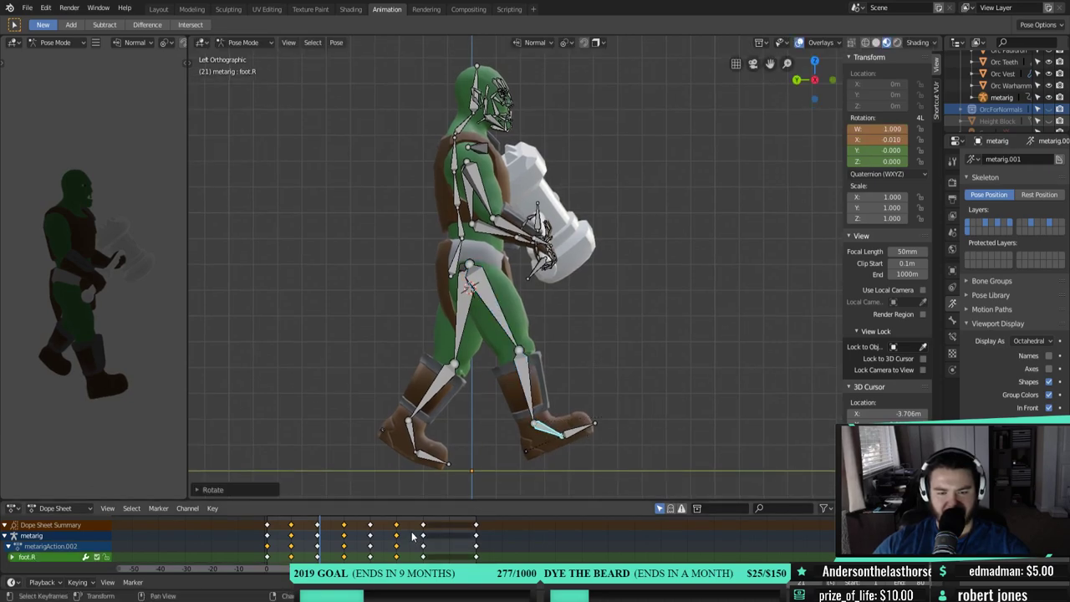
key("ctrl+z")
- Scrub the timeline back and forth up to frame 60 to examine the leg poses between keyframes
right_click_drag(320, 568, 371, 569)
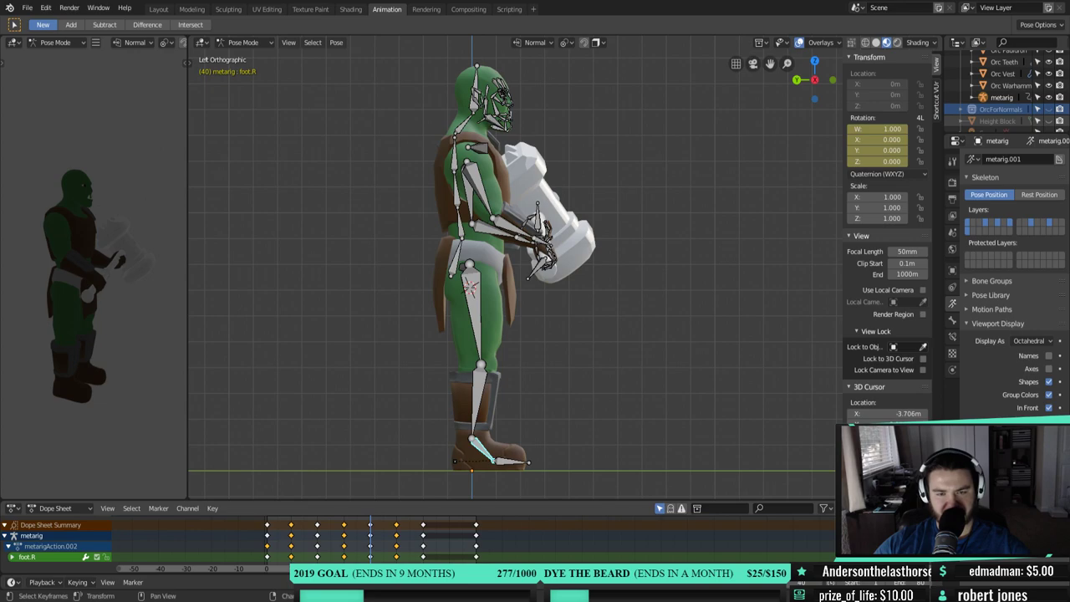
left_click_drag(369, 528, 344, 548)
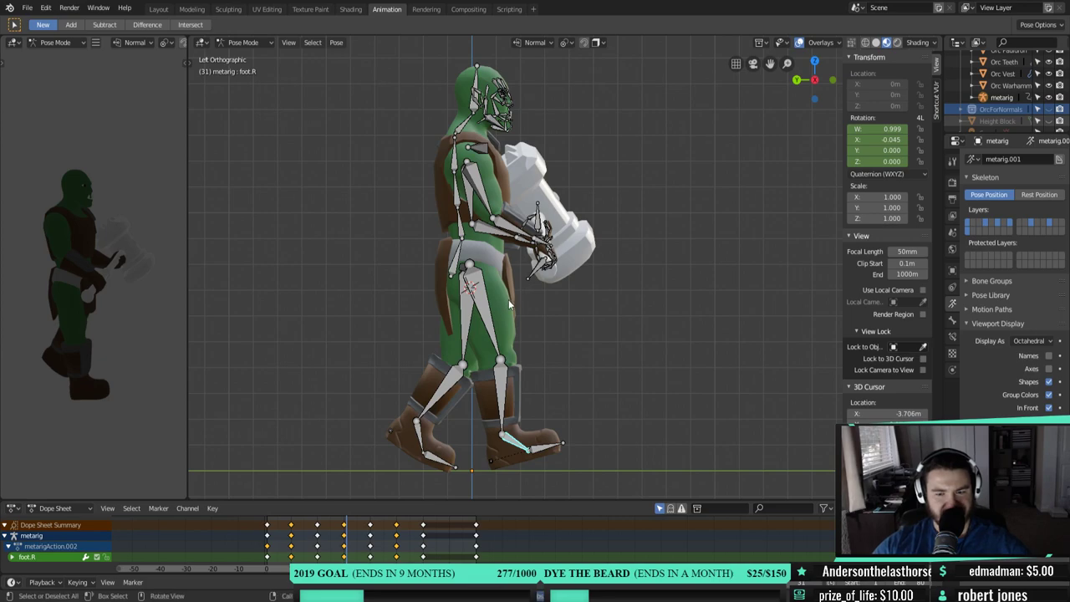
middle_click_drag(460, 569, 482, 568)
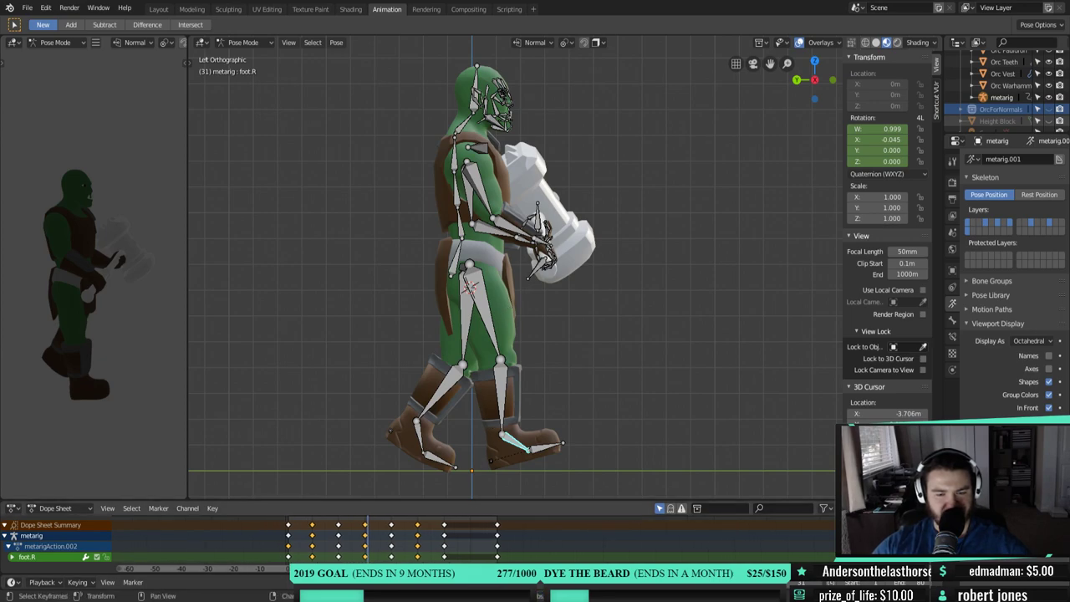
right_click_drag(366, 528, 318, 528)
left_click_drag(318, 527, 365, 543)
left_click_drag(366, 543, 417, 554)
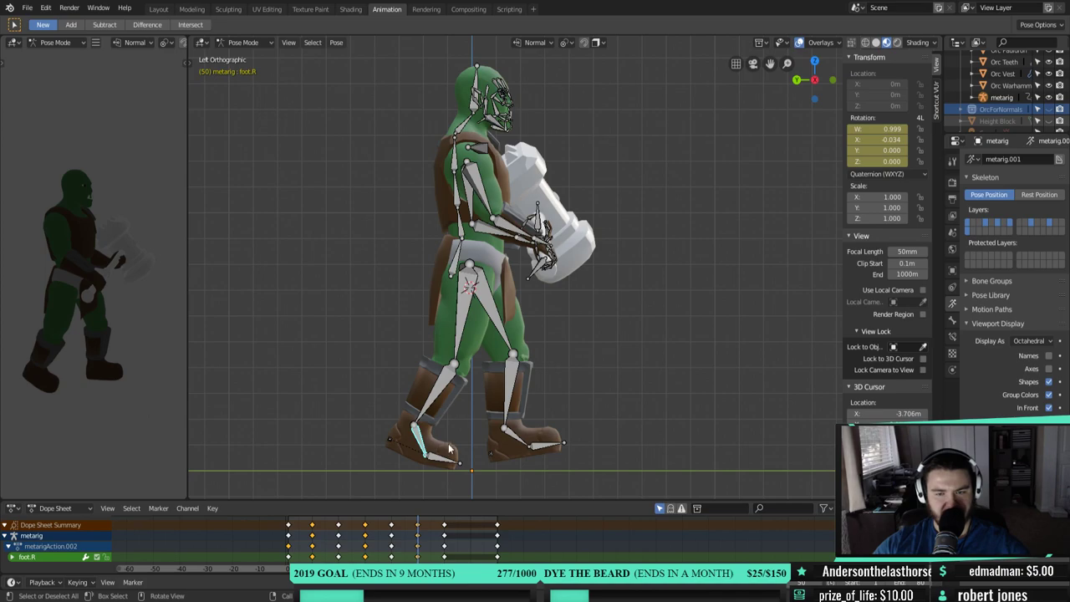
left_click_drag(418, 554, 452, 554)
right_click_drag(453, 554, 444, 554)
- Select the left leg bones at frame 60, compare the poses toward frame 80, and stop at frame 70
left_click(505, 337)
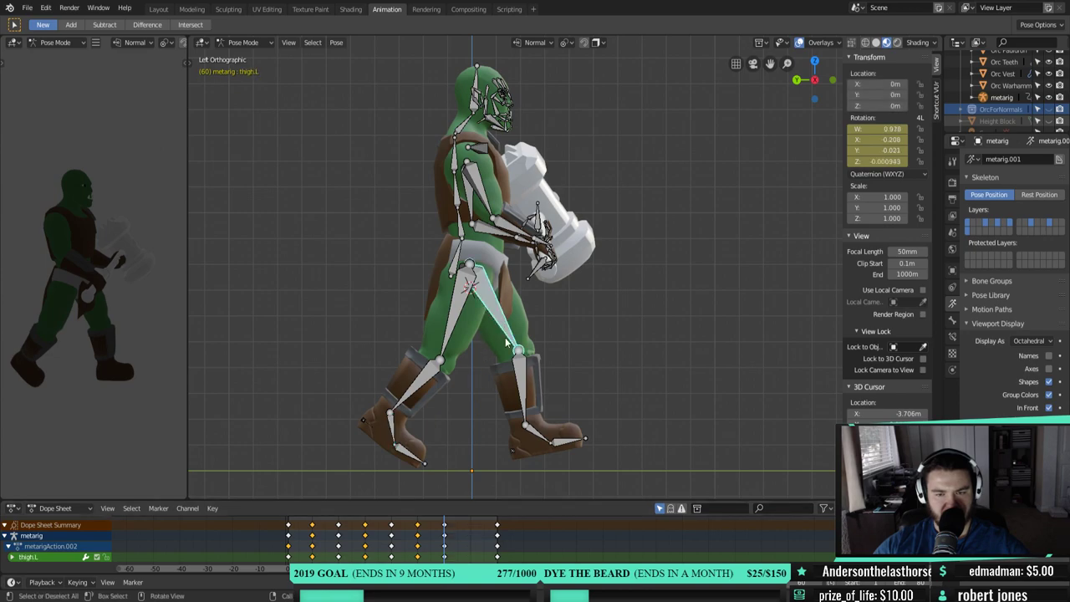
left_click(522, 397, "shift")
left_click(554, 441, "shift")
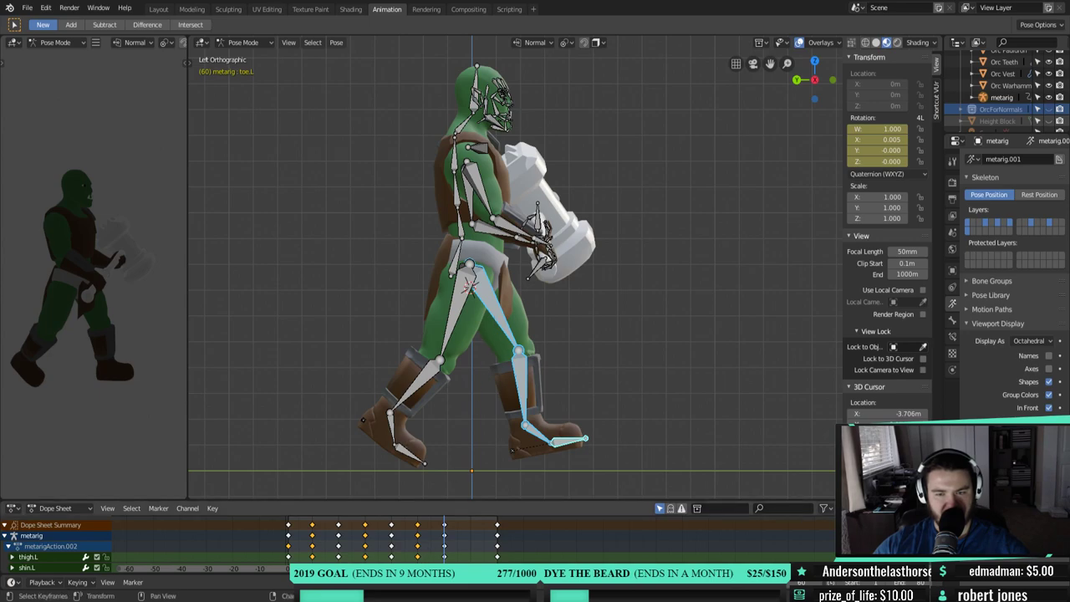
right_click_drag(444, 540, 471, 522)
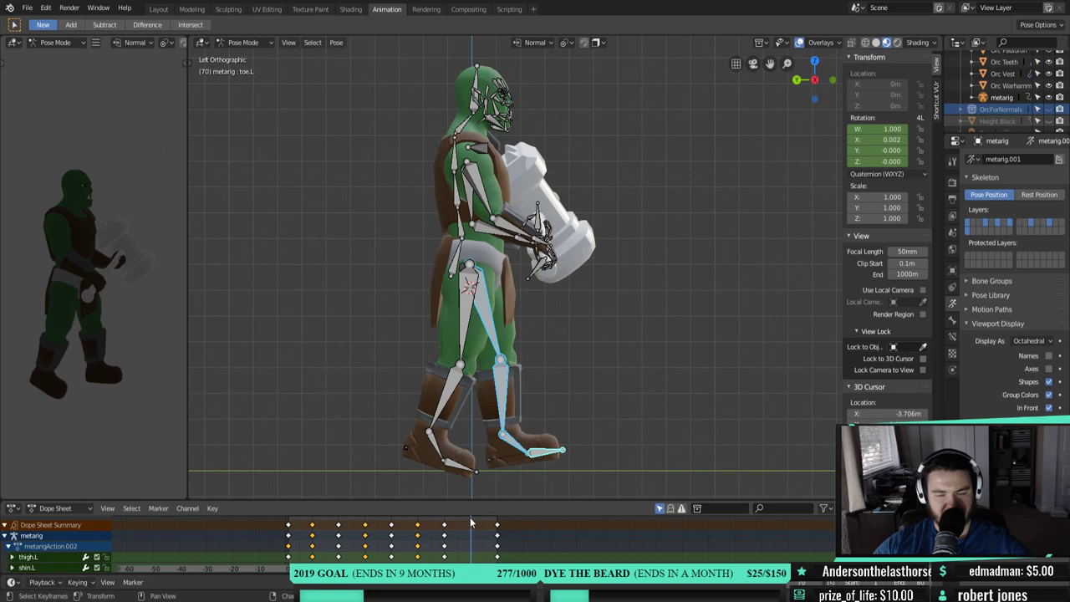
right_click_drag(471, 560, 492, 539)
left_click_drag(497, 560, 471, 560)
- Bend the right shin back about 12° and tip the right toe bone upward at frame 70
left_click(462, 322)
left_click(447, 397)
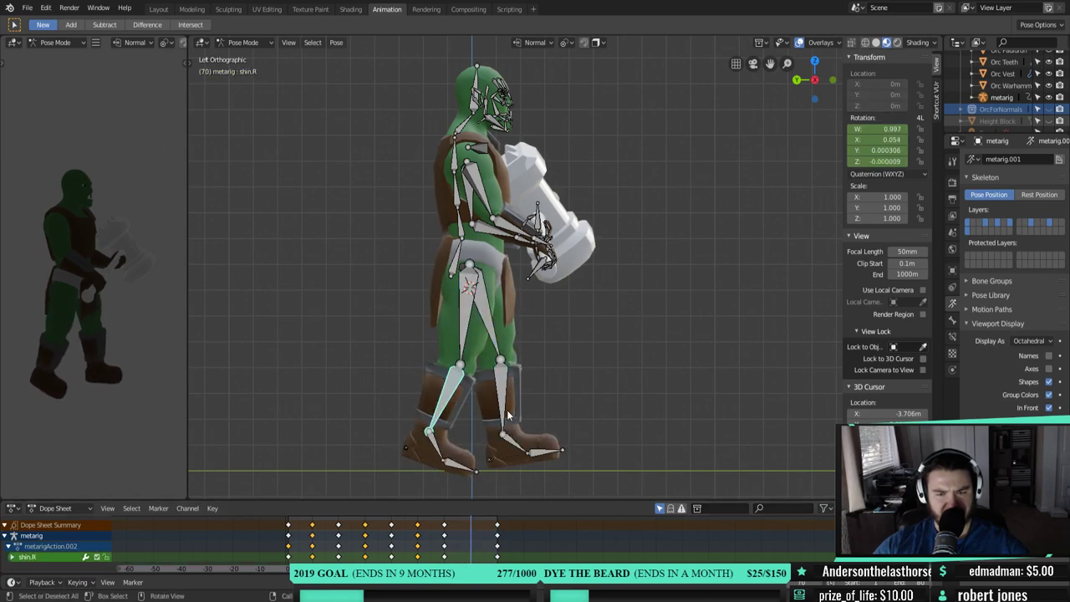
key("r")
left_click(462, 473)
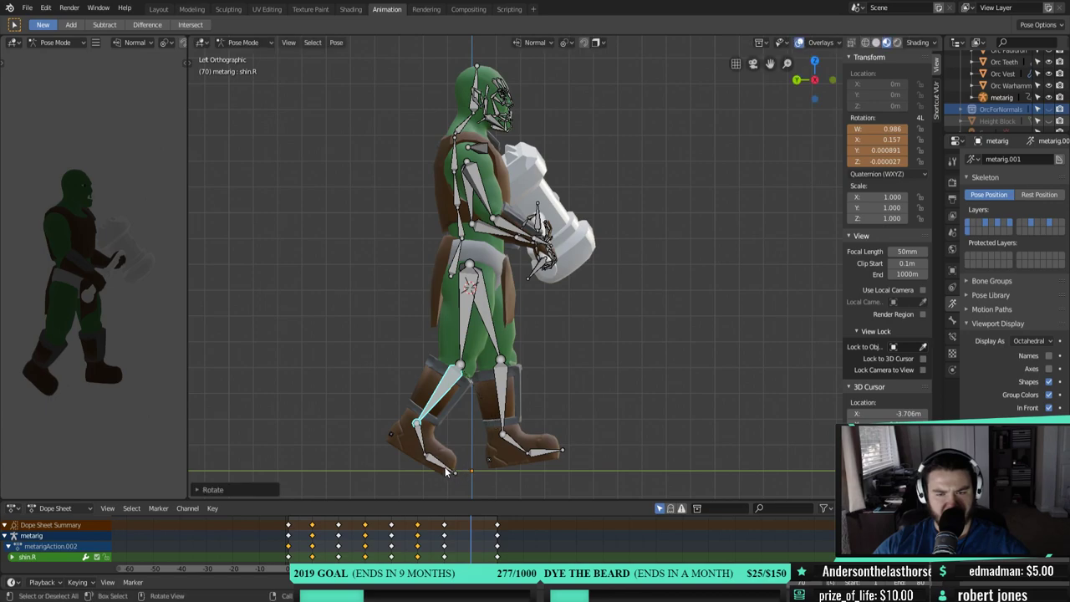
- Tilt the right foot about 3° and swing the right thigh slightly backward at frame 70
left_click(464, 450)
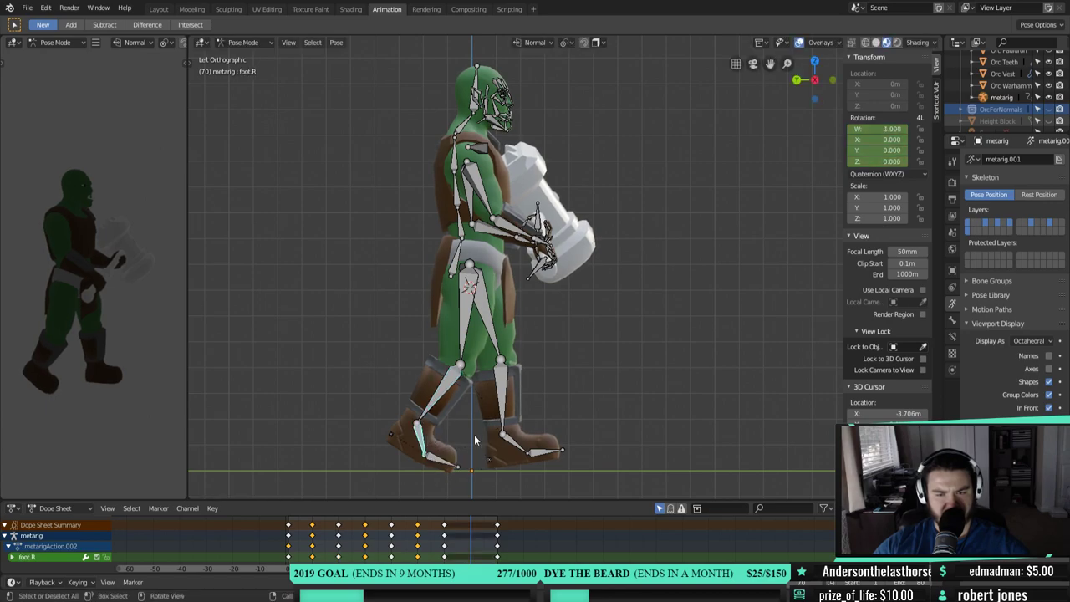
key("r")
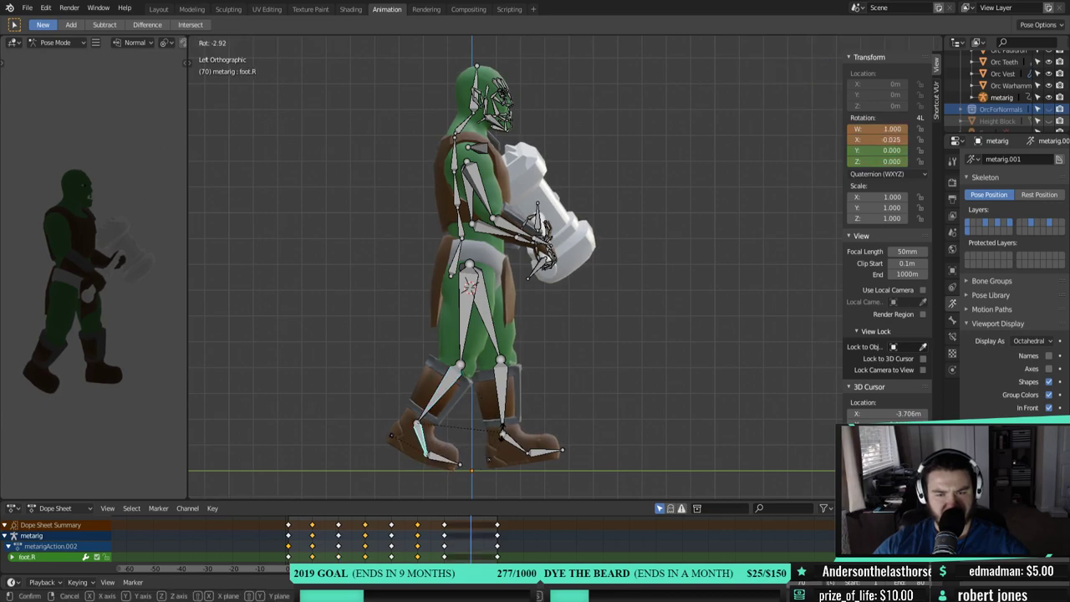
left_click(459, 383)
left_click(466, 330)
key("r")
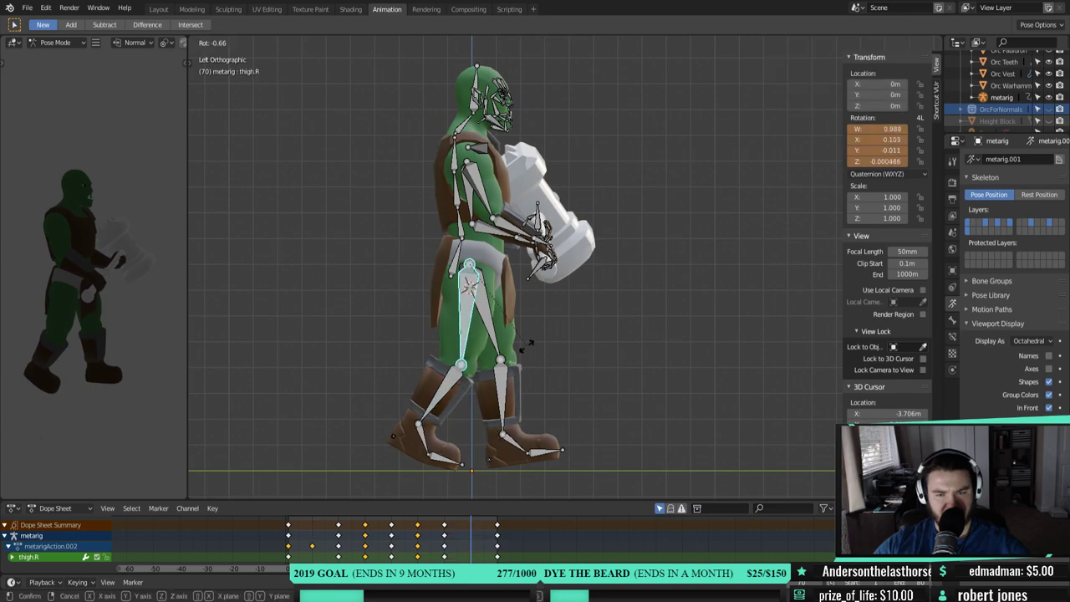
left_click(521, 350)
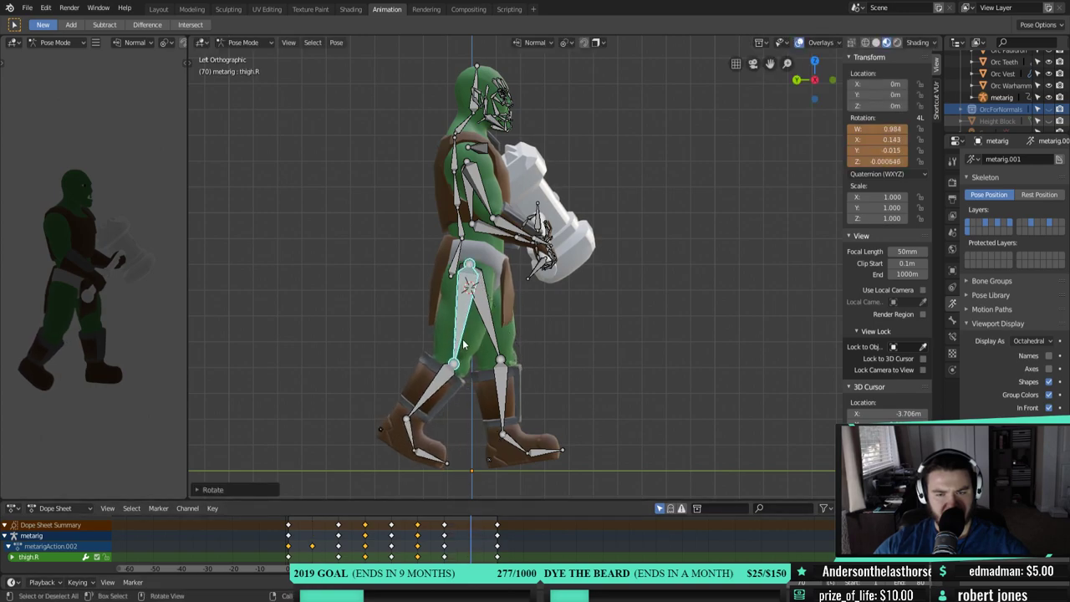
- Insert a Rotation keyframe at frame 70 for the right thigh, shin, foot and toe bones, and play the animation
left_click(430, 396, "shift")
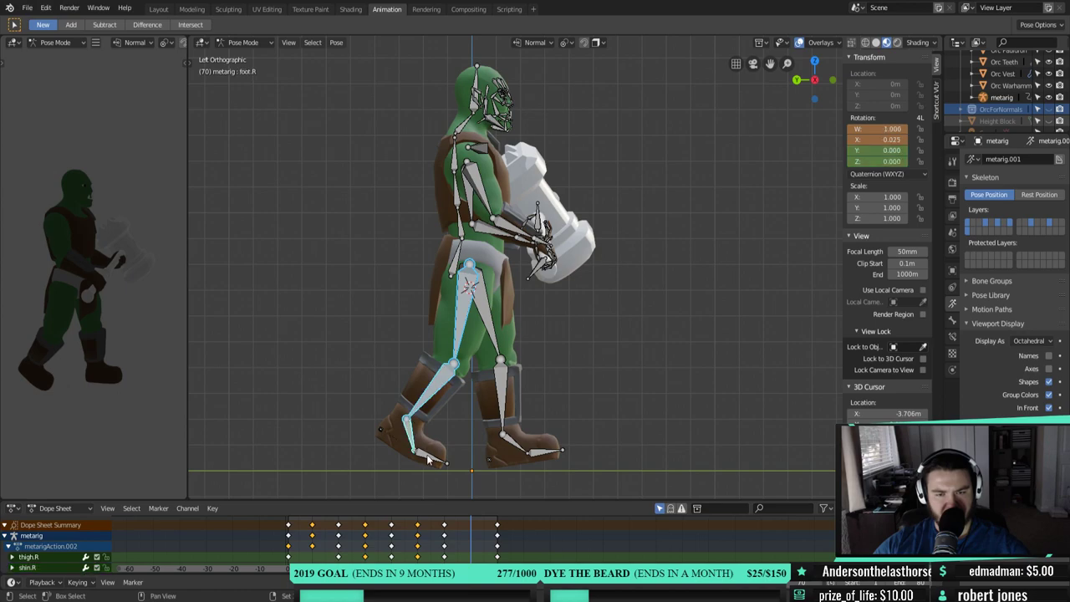
left_click(426, 457, "shift")
key("i")
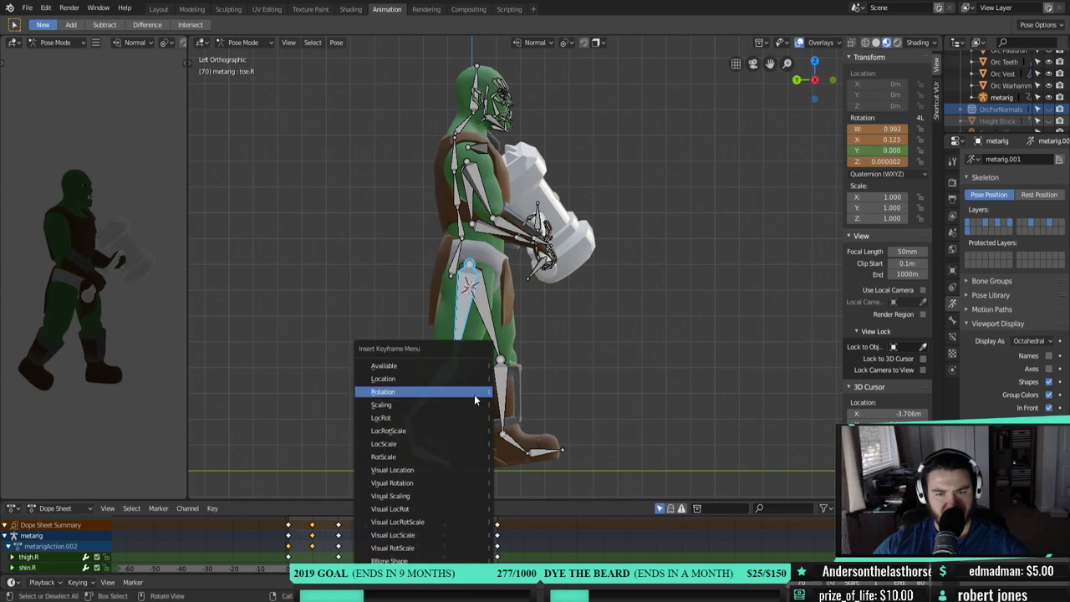
left_click(474, 395)
key("space")
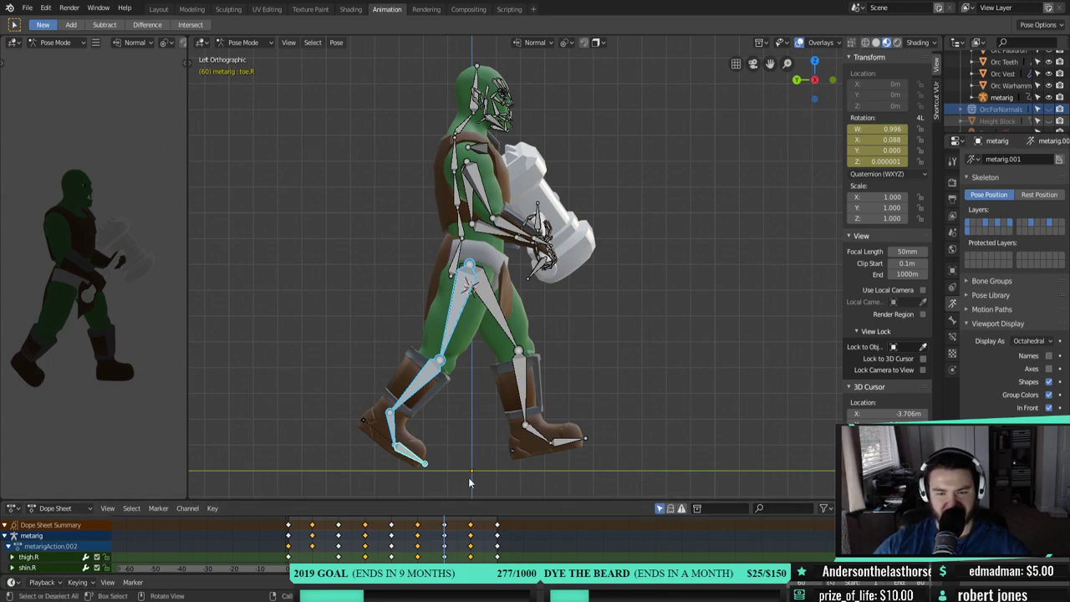
- Compare the leg poses between frames 60 and 70, and stop at frame 70
right_click_drag(445, 521, 475, 520)
mouse_move(474, 524)
left_mouse_down()
mouse_move(437, 531)
mouse_move(471, 545)
left_mouse_up()
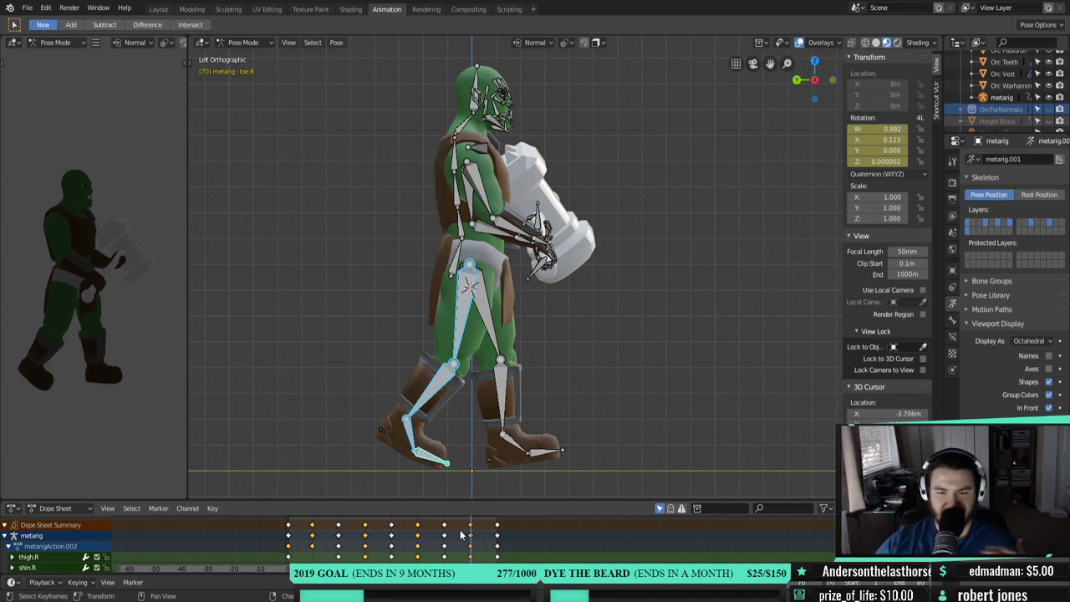
key("space")
key("Escape")
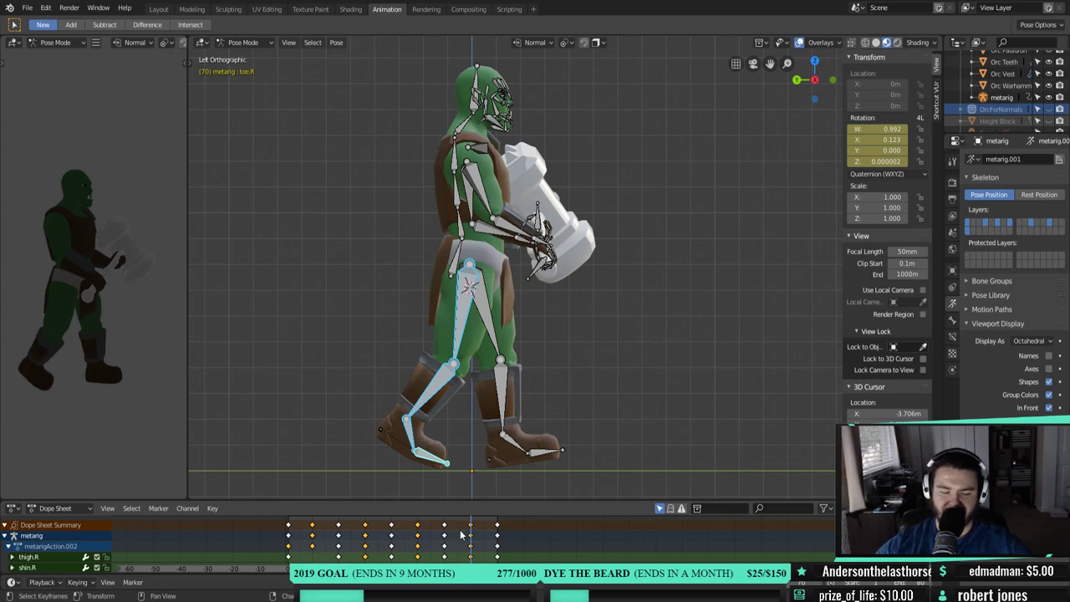
right_click_drag(449, 528, 459, 526)
mouse_move(458, 525)
left_mouse_down()
mouse_move(485, 527)
mouse_move(444, 529)
left_mouse_up()
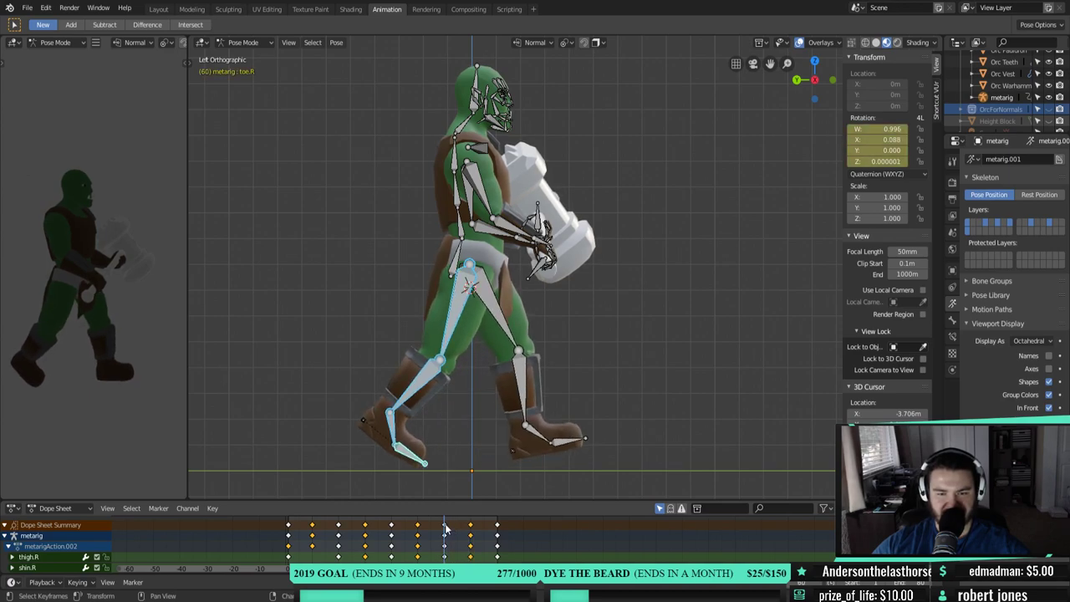
left_click_drag(445, 529, 470, 533)
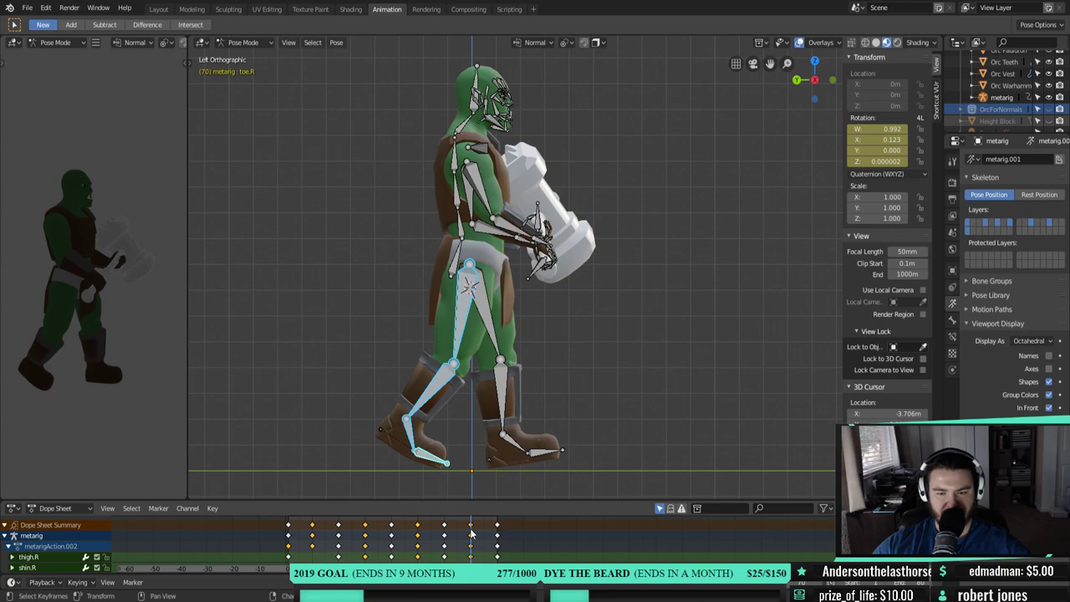
- Swing the left thigh slightly forward at frame 70
left_click(503, 399)
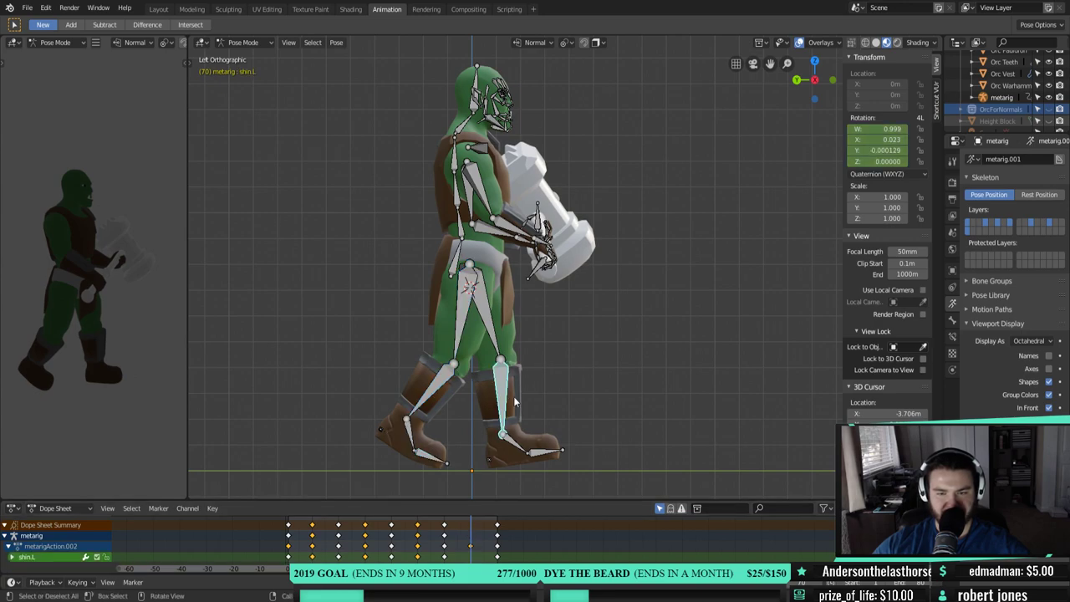
left_click(485, 321)
key("r")
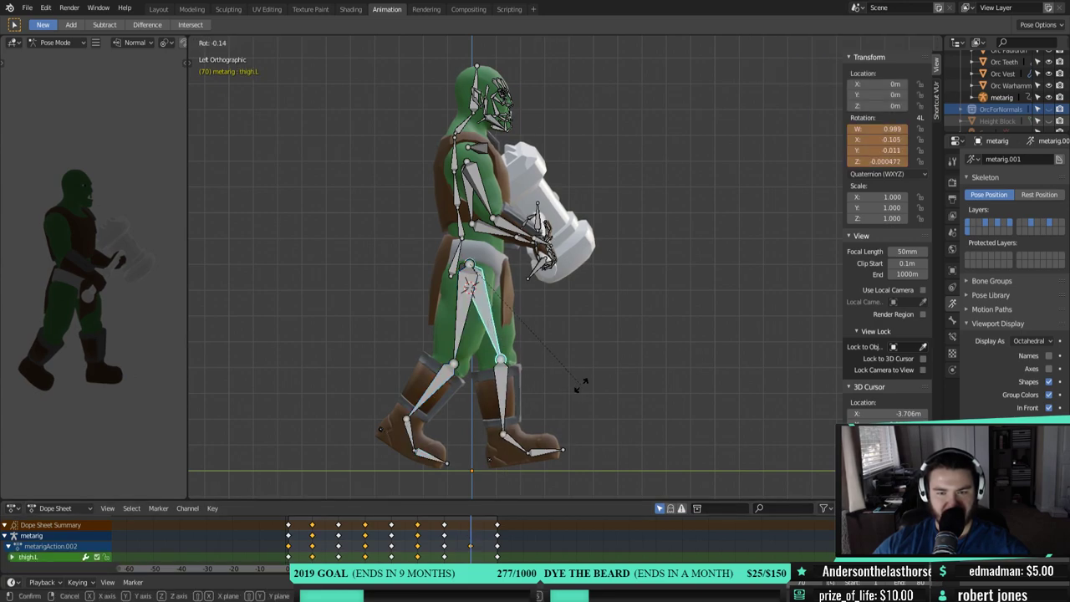
left_click(553, 399)
- Rotate the left shin slightly and tilt the left foot about 8° upward at frame 70
left_click(507, 398)
key("r")
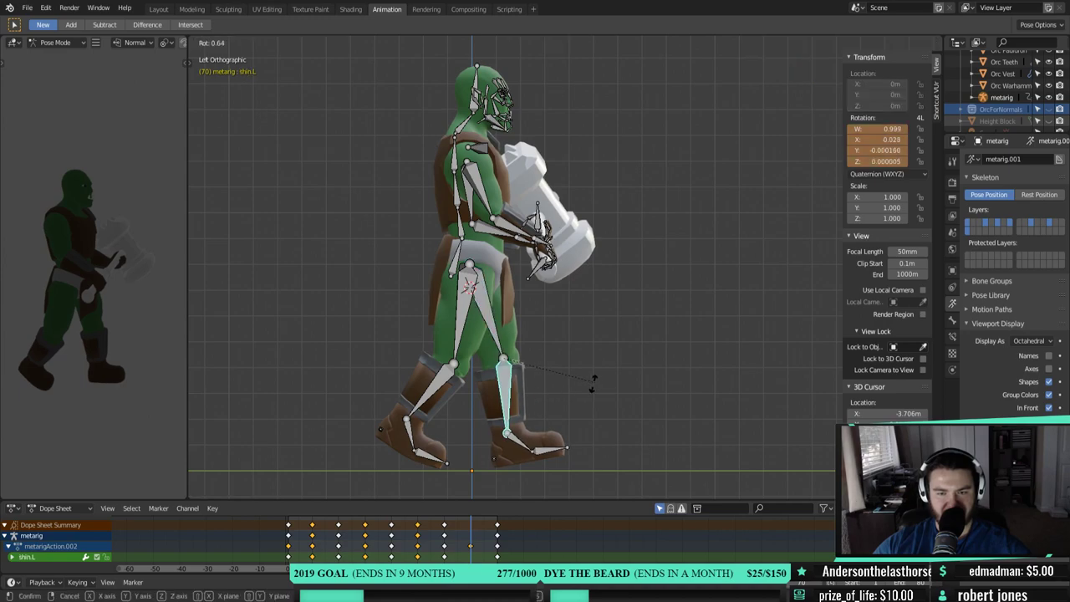
left_click(586, 388)
left_click(516, 444)
left_click(564, 443)
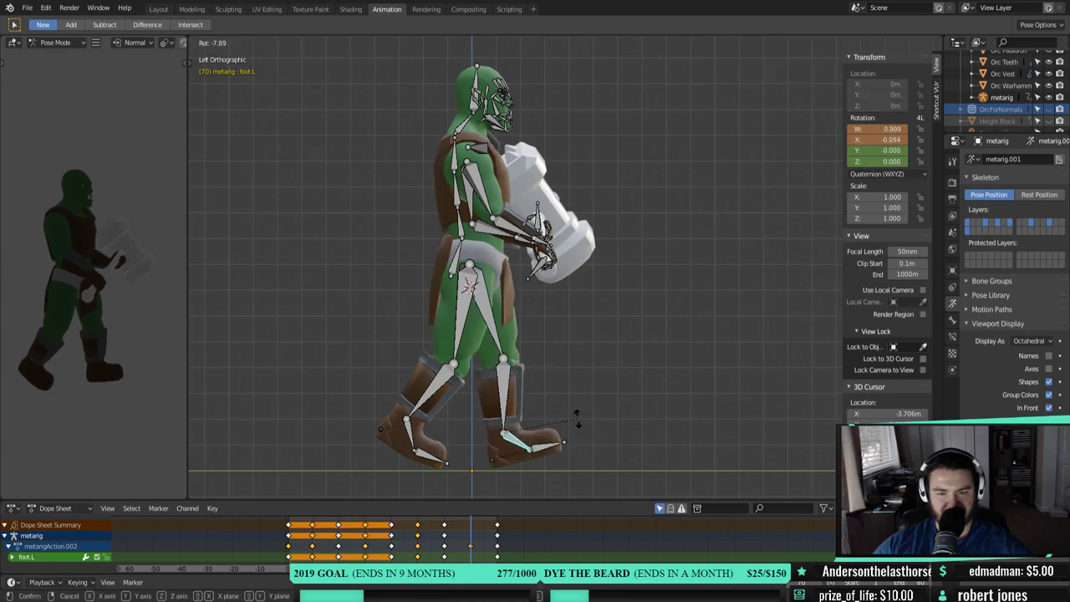
- Insert a Rotation keyframe at frame 70 for the left thigh, shin, foot and toe bones, and play the animation
left_click(496, 335)
left_click(506, 401, "shift")
left_click(511, 442, "shift")
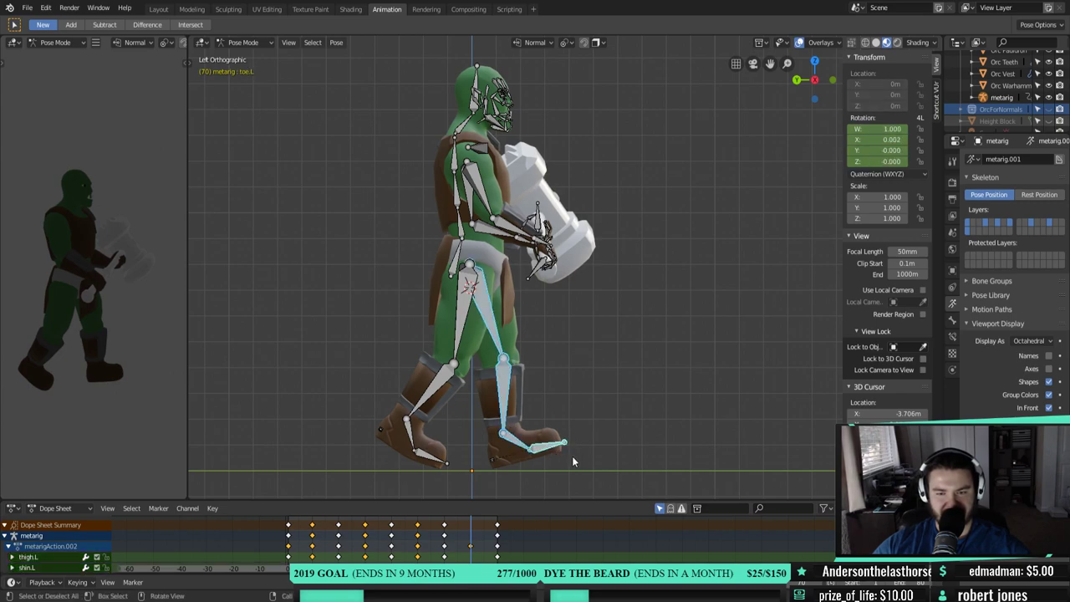
right_click(568, 460)
left_click(597, 397)
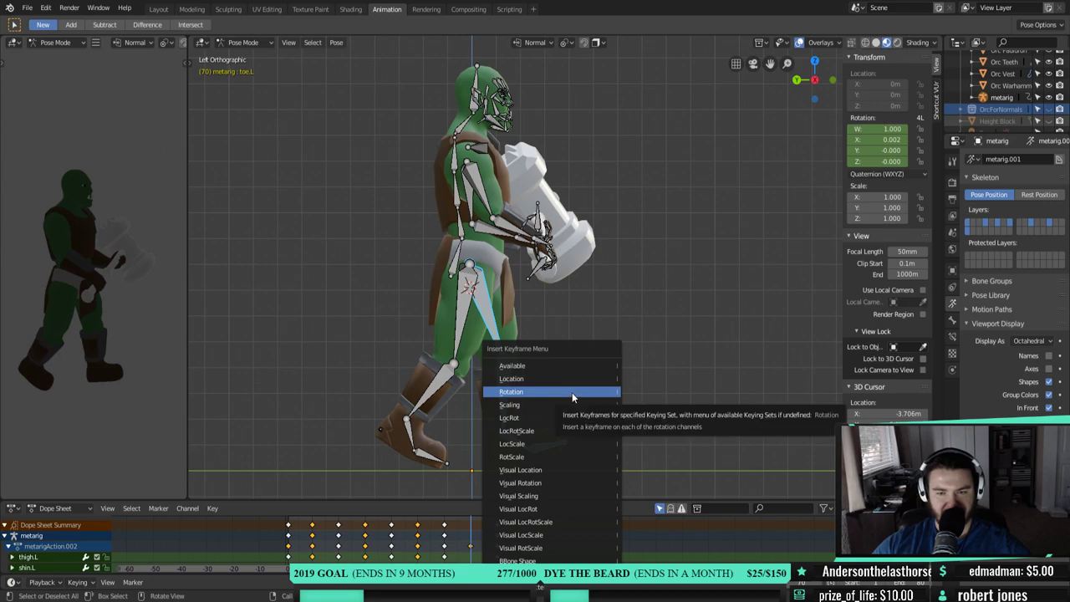
left_click(572, 392)
key("space")
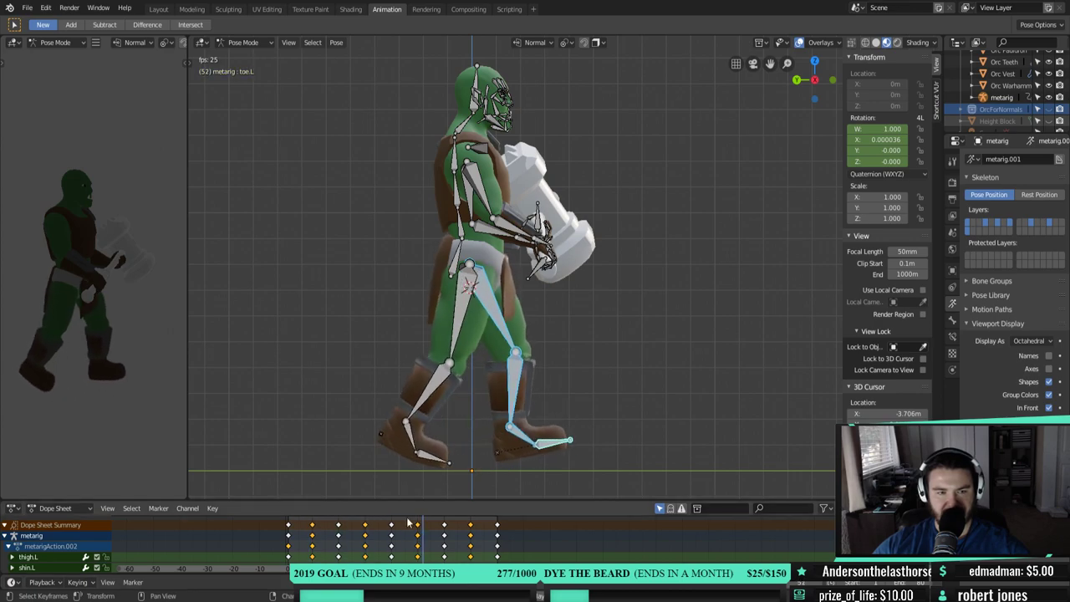
- Widen the bone-free preview viewport and unhide the Sun light so the orc is lit during playback
left_click_drag(189, 303, 433, 303)
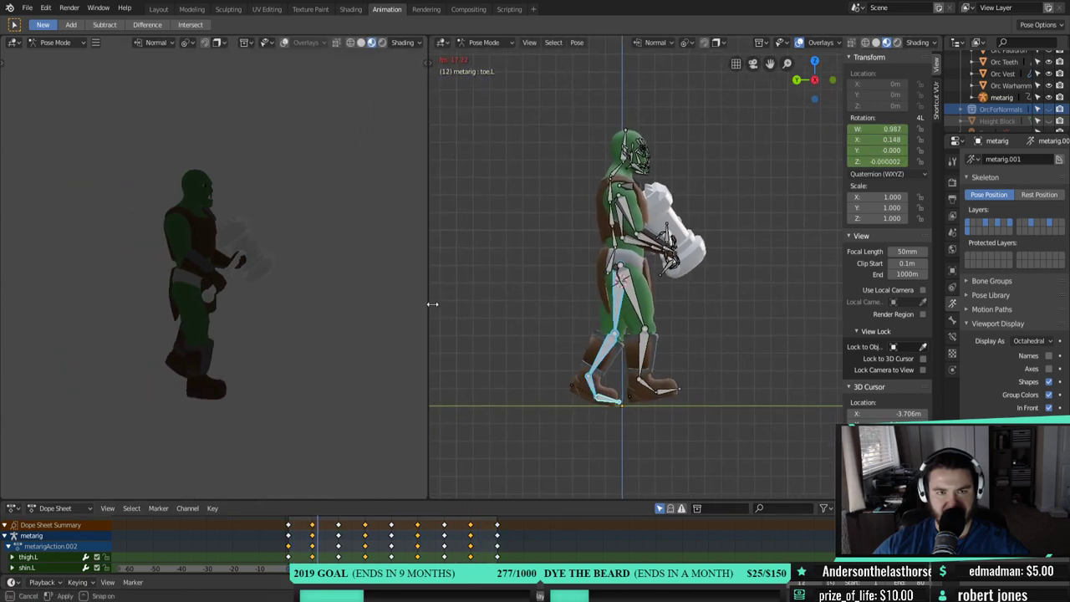
scroll(1021, 94, "down", 1)
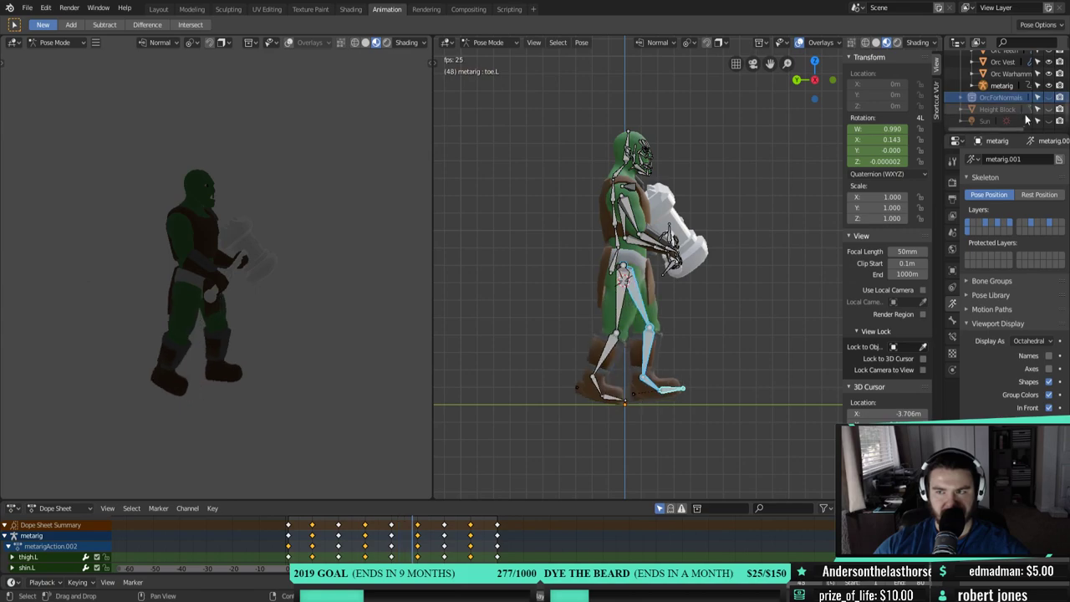
left_click(1049, 122)
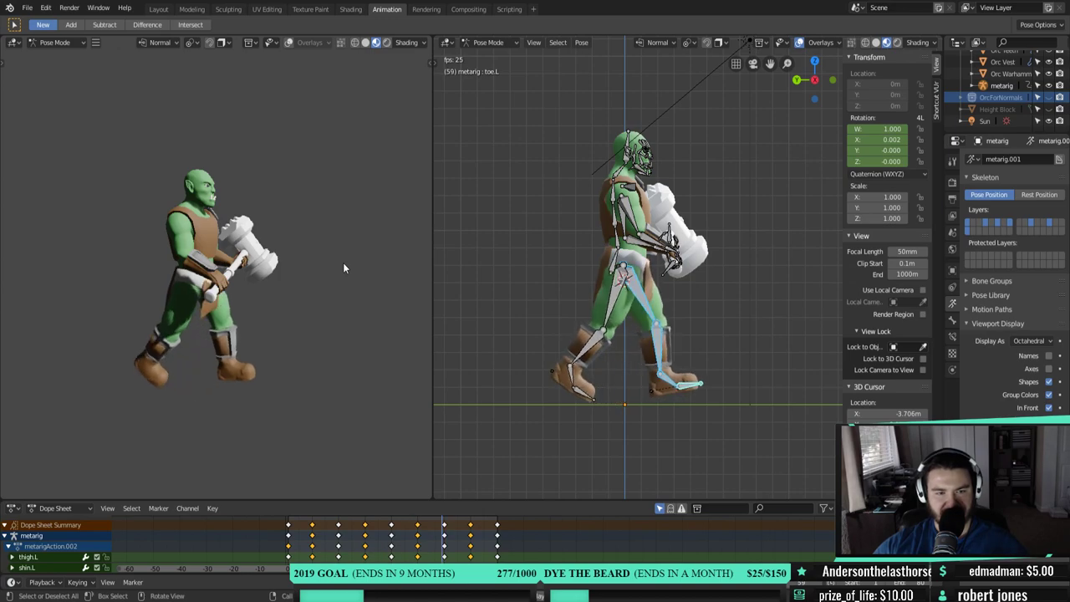
right_click(303, 330)
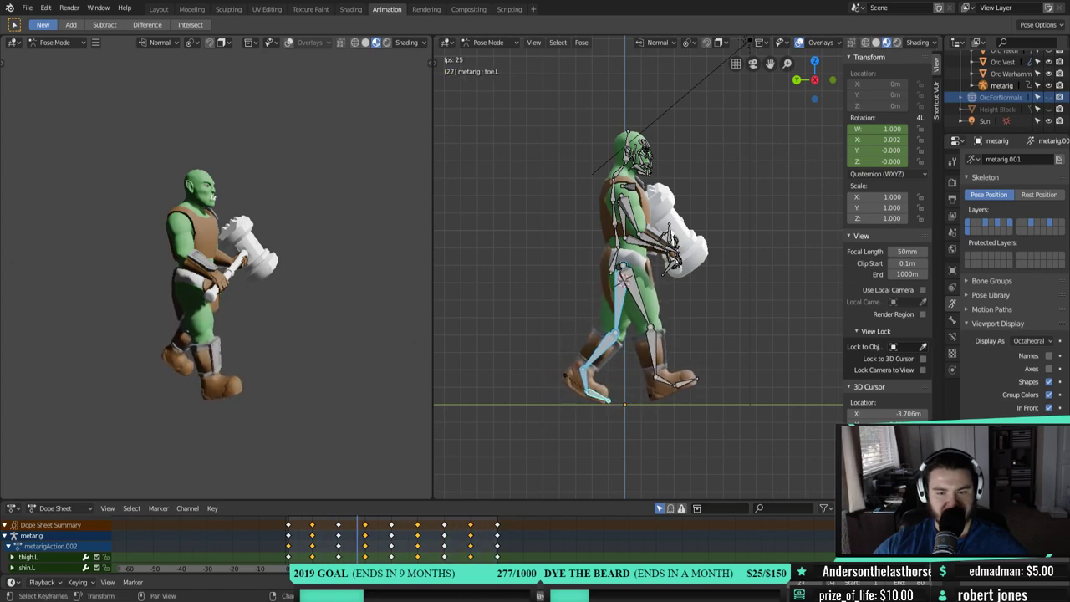
- Stop the playback, select the bones of both legs, and delete their keyframes at frame 40
key("space")
middle_click_drag(418, 539, 415, 539)
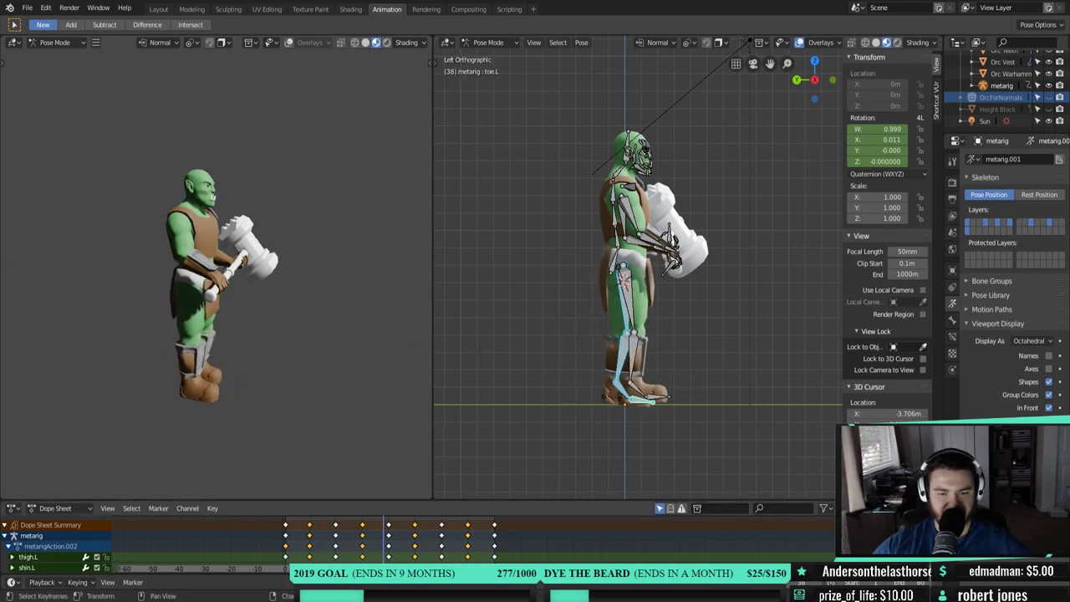
scroll(393, 544, "right", 2)
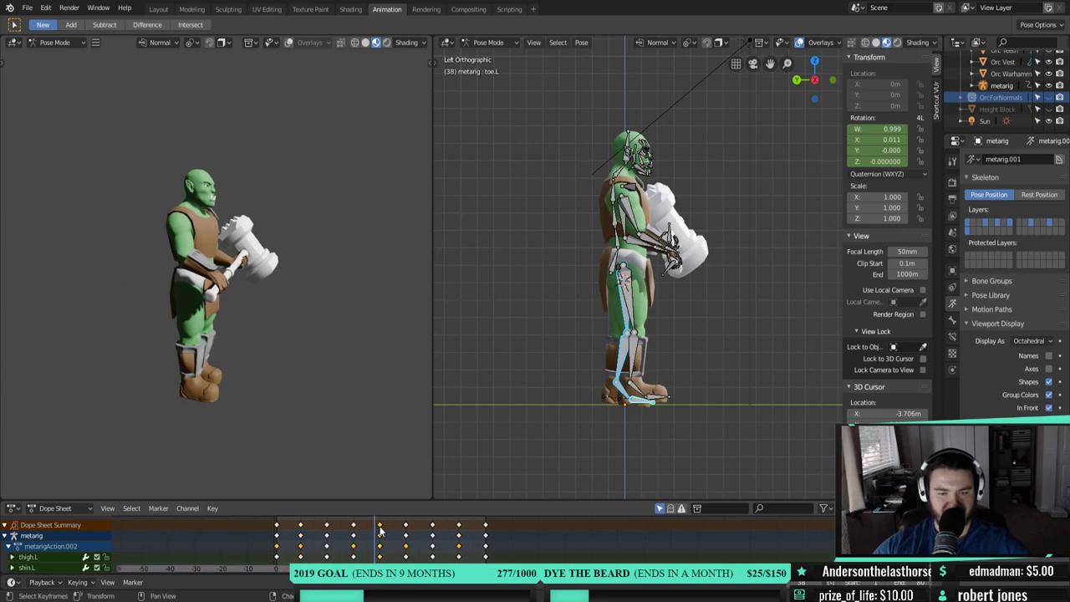
left_click(632, 321)
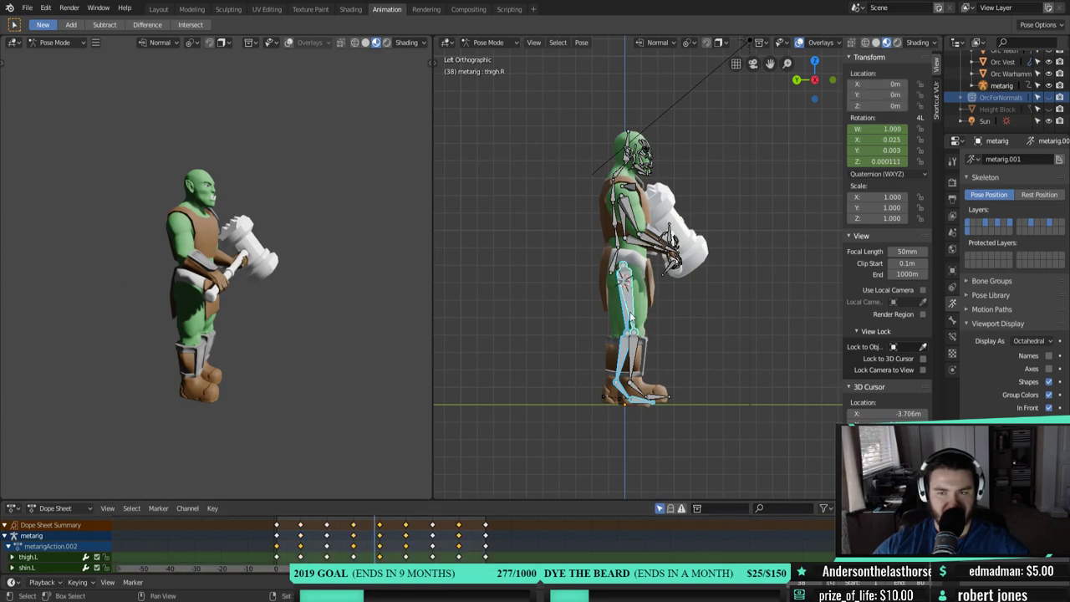
left_click(631, 358)
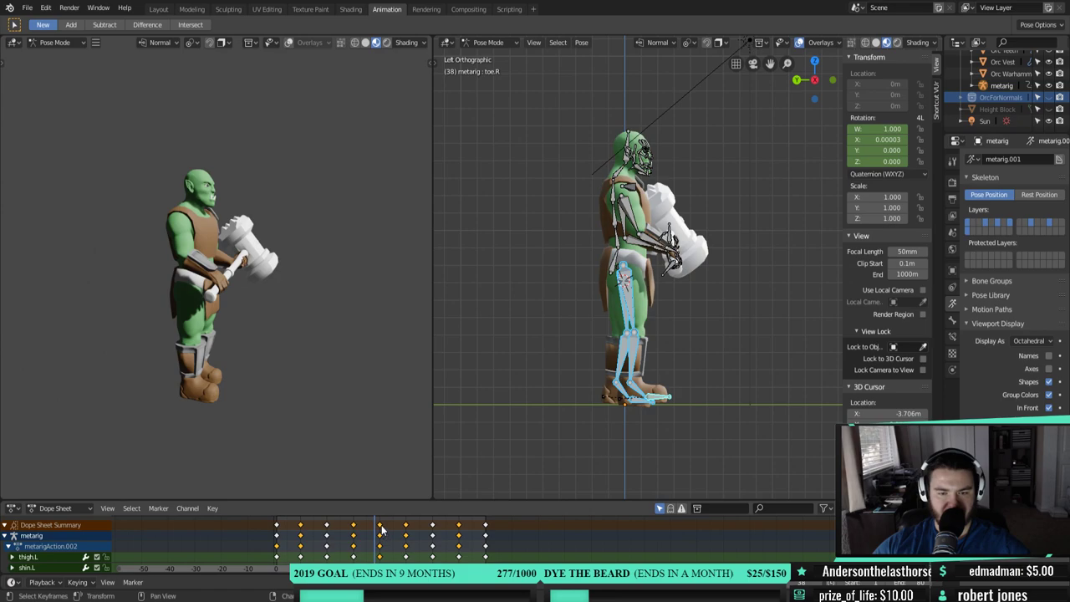
right_click(381, 568)
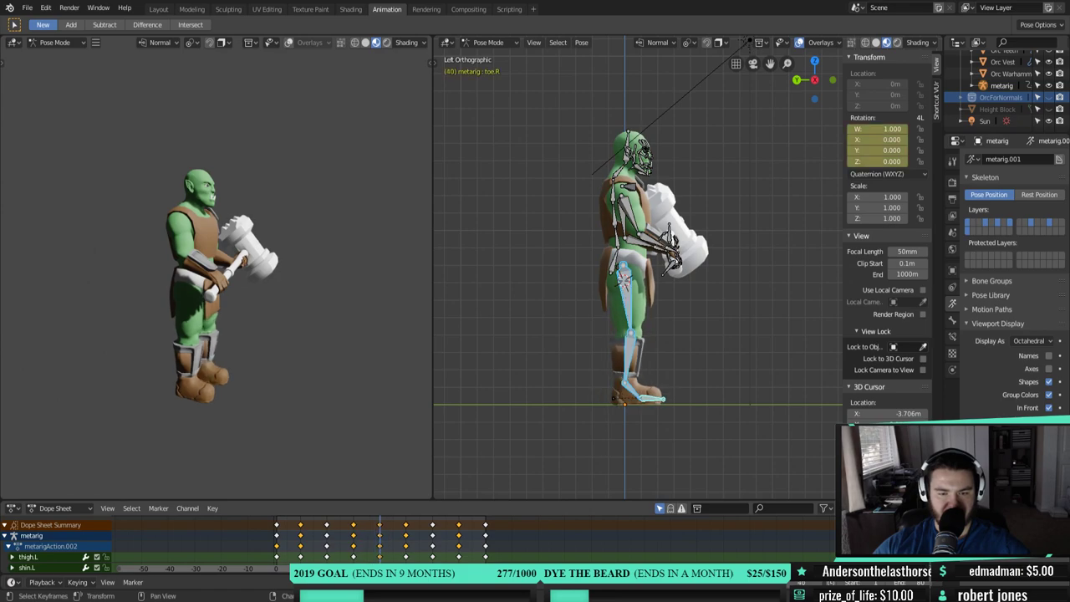
left_click(379, 525)
middle_click_drag(745, 388, 548, 441)
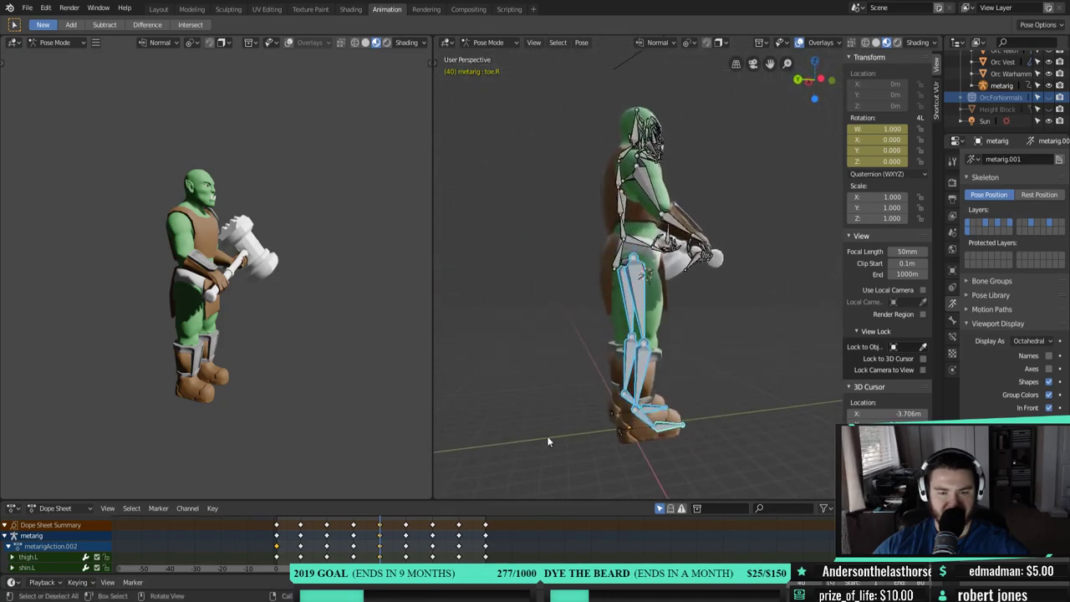
key("x")
left_click(380, 535)
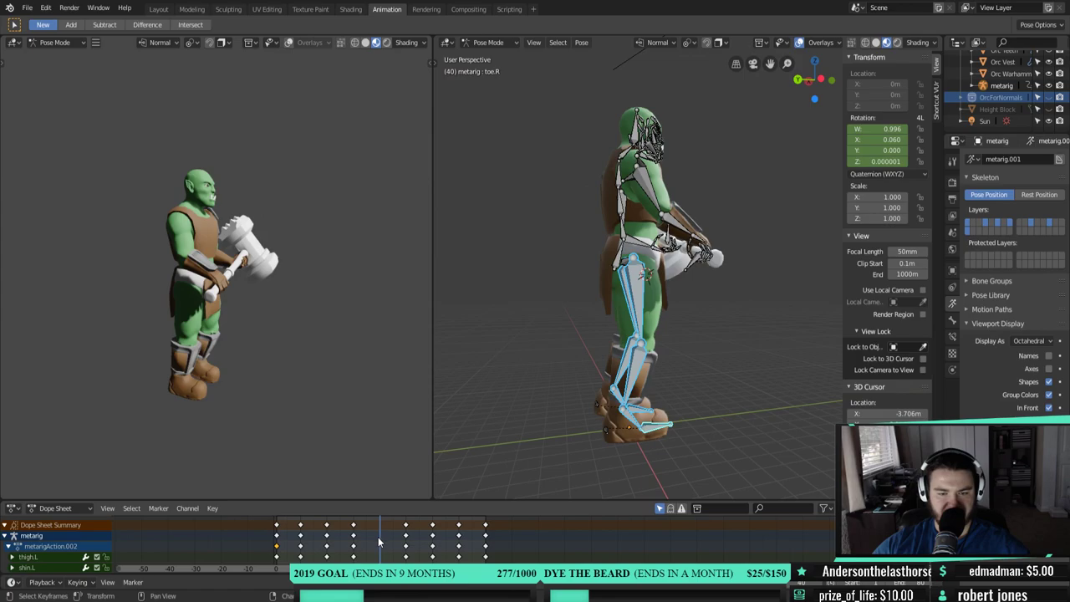
- Return to frame 0 and play the walk cycle to check the leg motion
key("Left")
left_click_drag(380, 535, 280, 524)
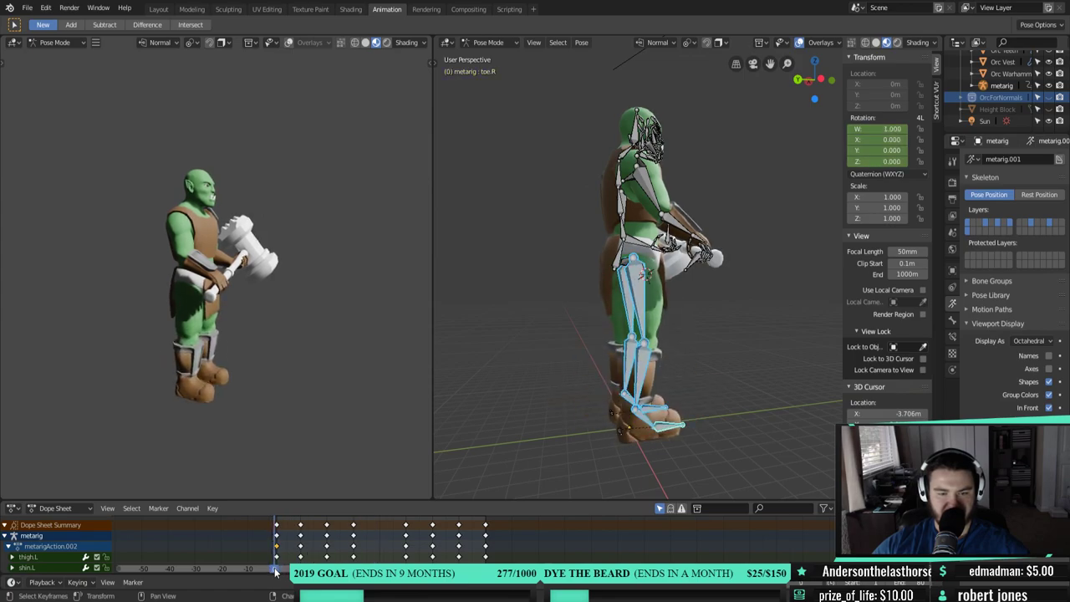
key("space")
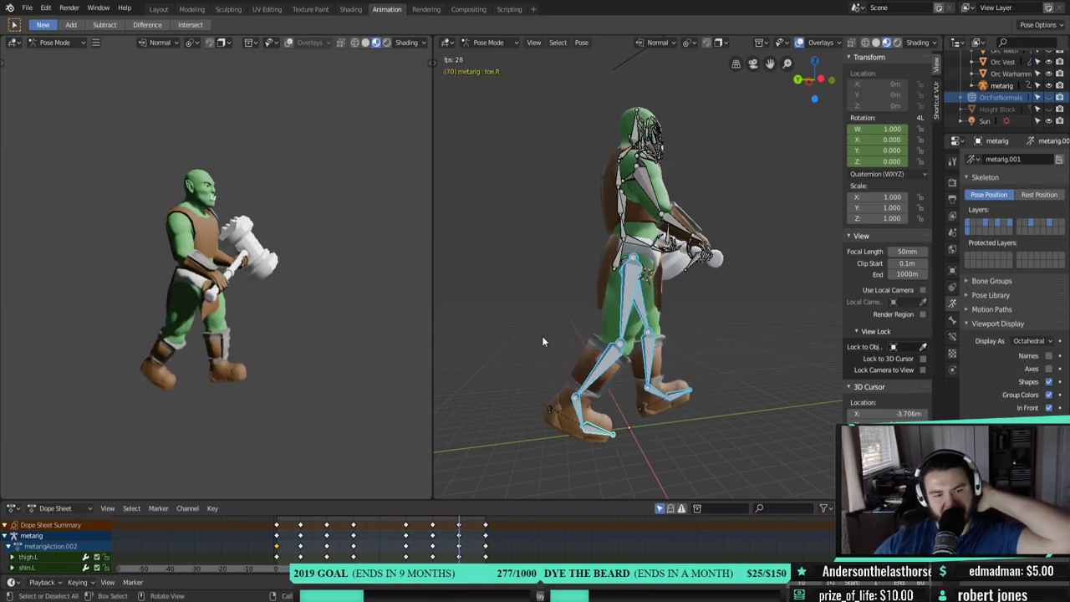
key("space")
- Hide the selected bones of both legs, viewing the orc from the front
middle_click_drag(539, 398, 585, 367)
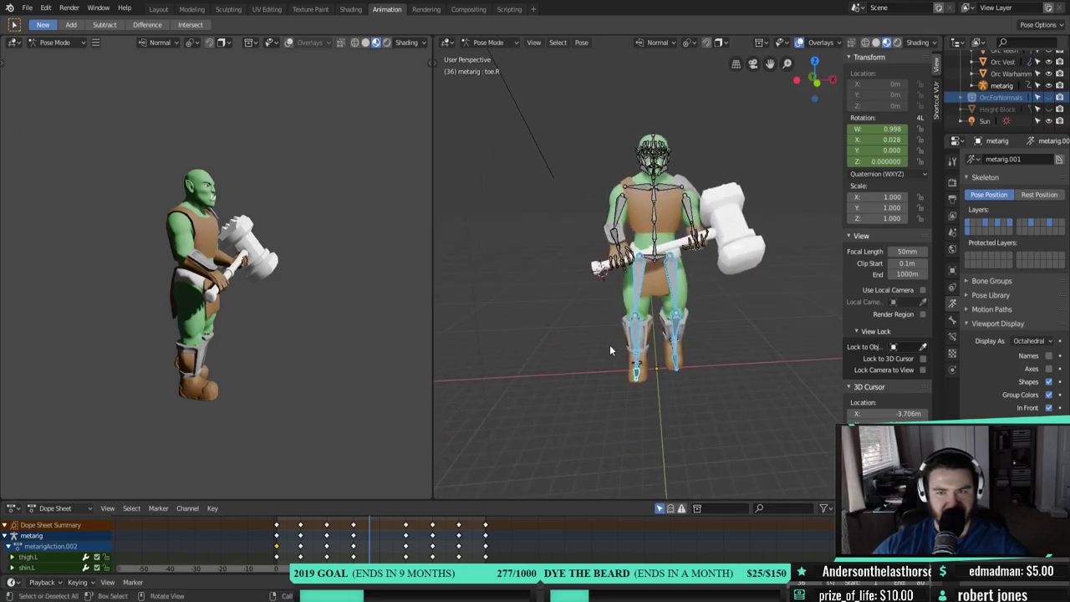
scroll(666, 276, "up", 1)
middle_click_drag(666, 276, 693, 326)
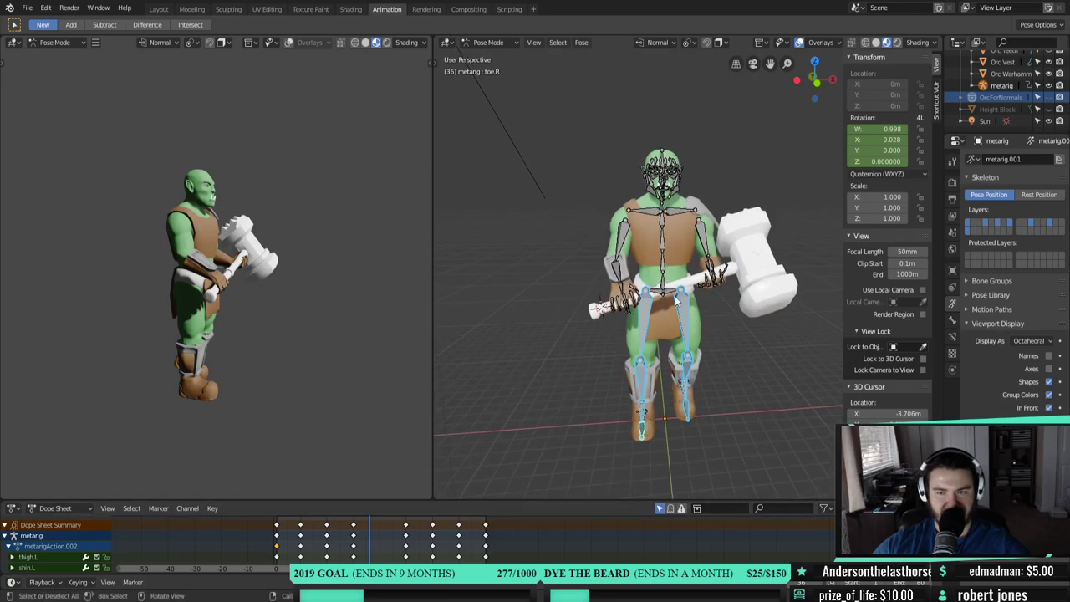
key("h")
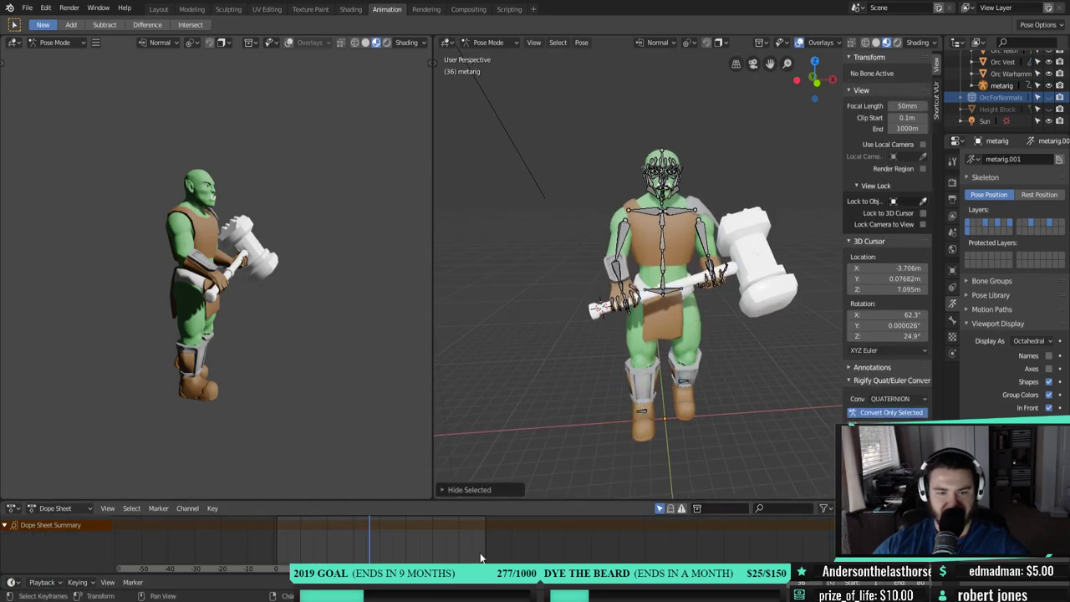
- Move to frame 50, then select and hide the pelvis bones
left_click(340, 569)
left_click_drag(340, 568, 406, 568)
left_click(669, 290)
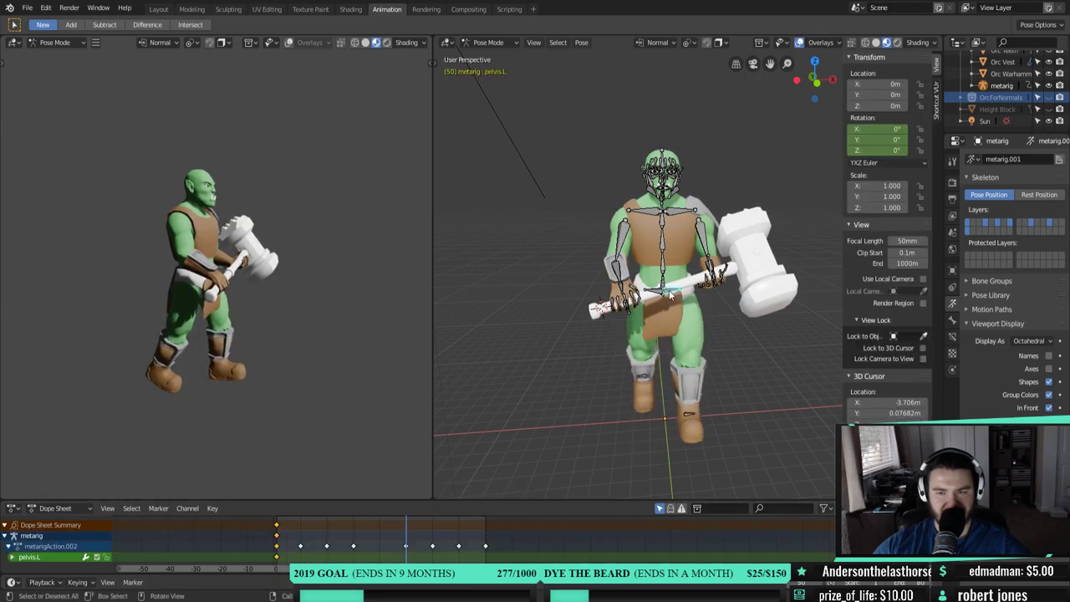
middle_click_drag(736, 353, 680, 269)
key("h")
- Select the head bone and all face bones and hide them, keeping the spine bones shown
scroll(753, 351, "up", 2)
middle_click_drag(690, 274, 694, 274, "shift")
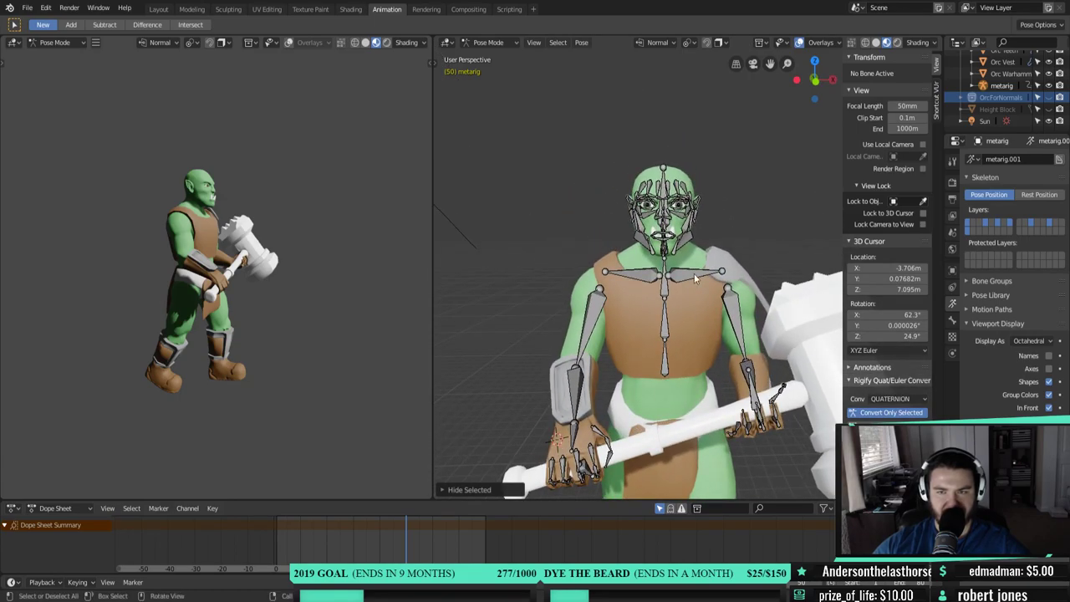
left_click_drag(705, 259, 704, 259)
middle_click_drag(705, 259, 596, 291)
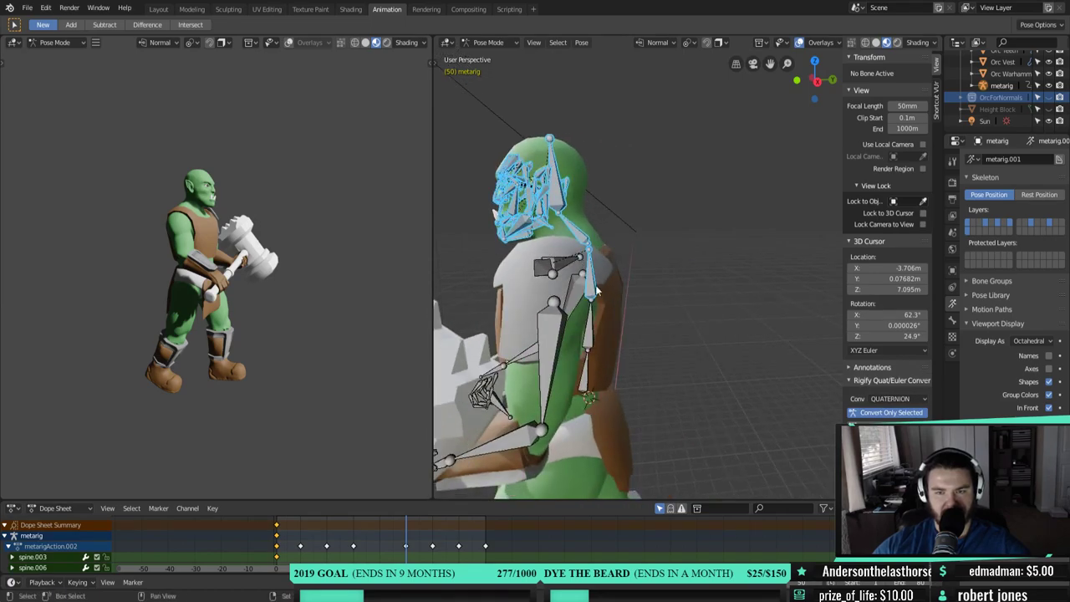
left_click(589, 281, "shift")
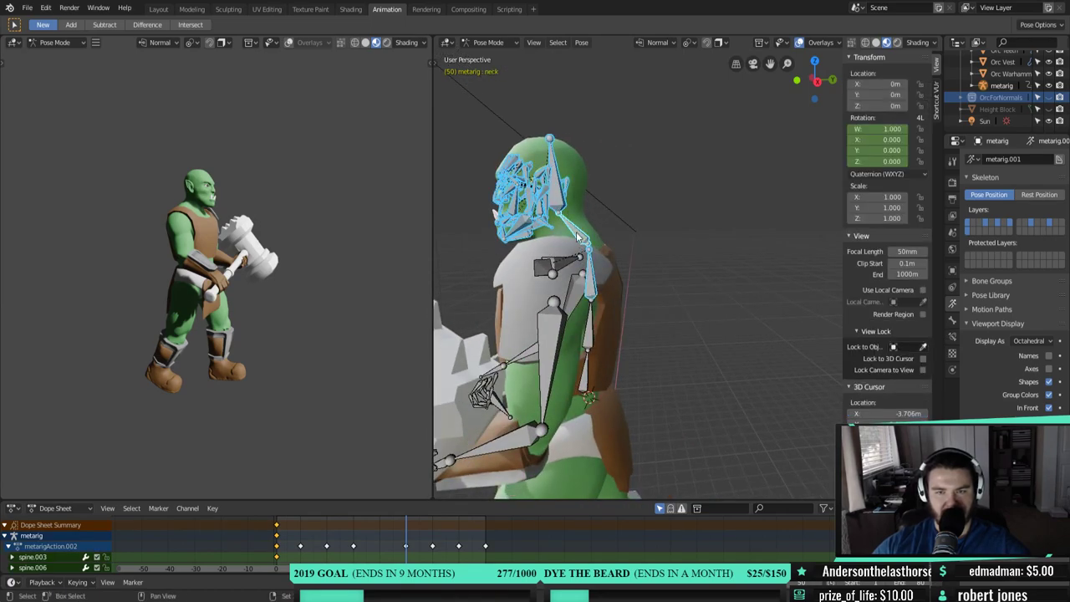
left_click(594, 283, "shift")
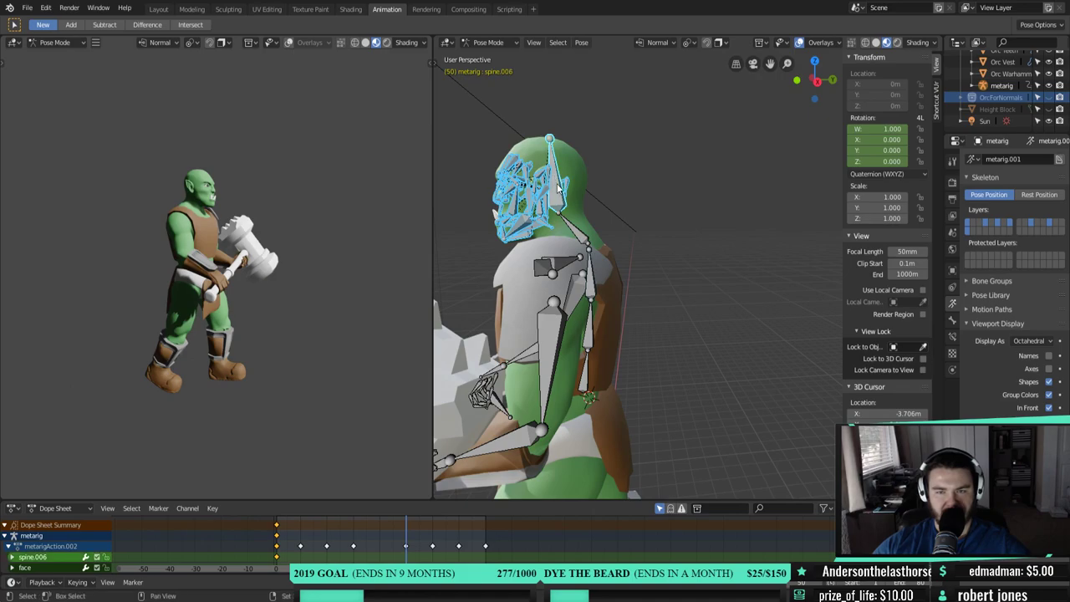
key("h")
- Switch to the front orthographic view with the whole orc framed, and go to frame 1
middle_click_drag(591, 210, 667, 305)
key("KP_1")
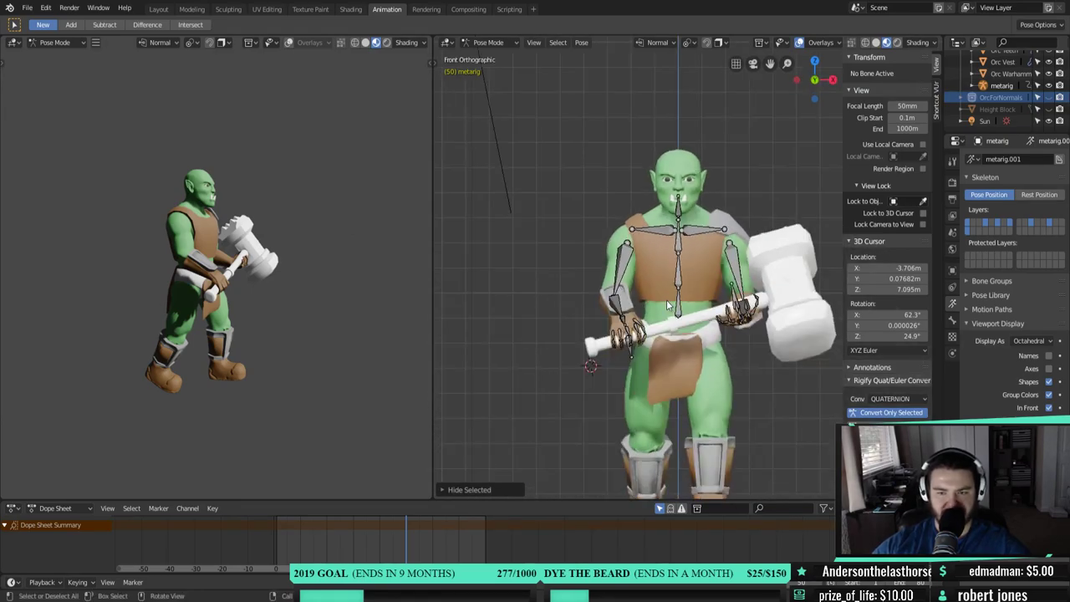
scroll(667, 305, "down", 1)
middle_click_drag(667, 305, 606, 230, "shift")
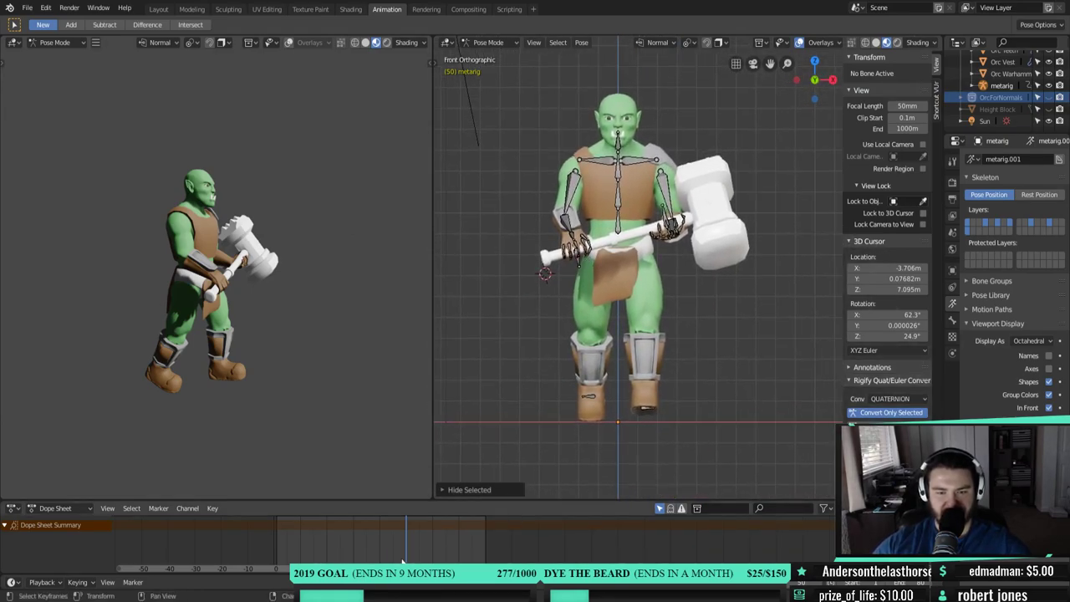
left_click(276, 567)
left_click_drag(276, 567, 277, 528)
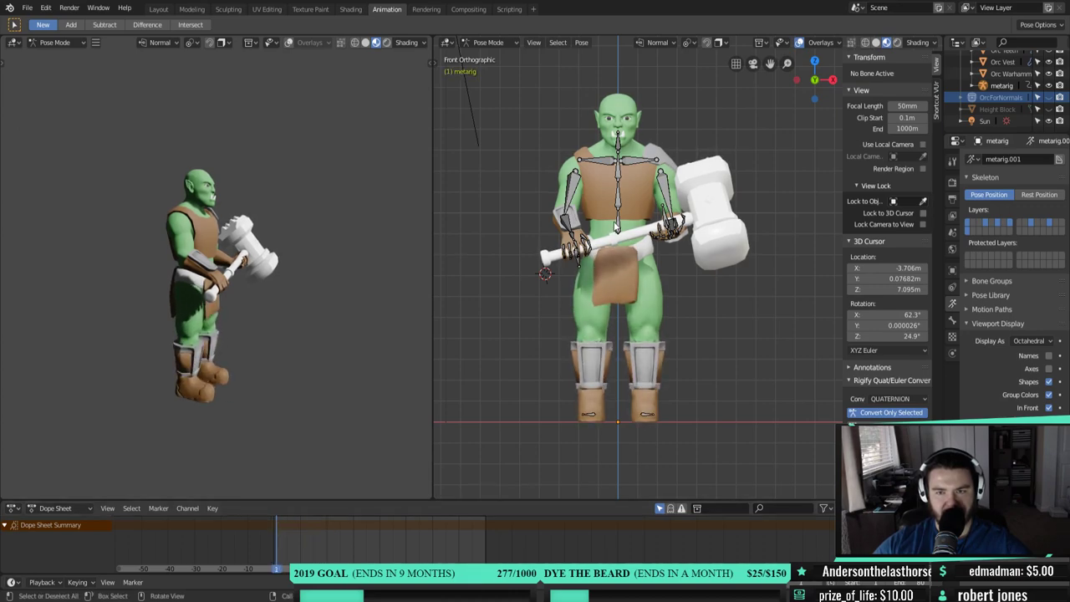
- Rotate the lower spine bone about 3 degrees at frame 20 in the front view and insert a rotation keyframe
left_click(617, 226)
key("r")
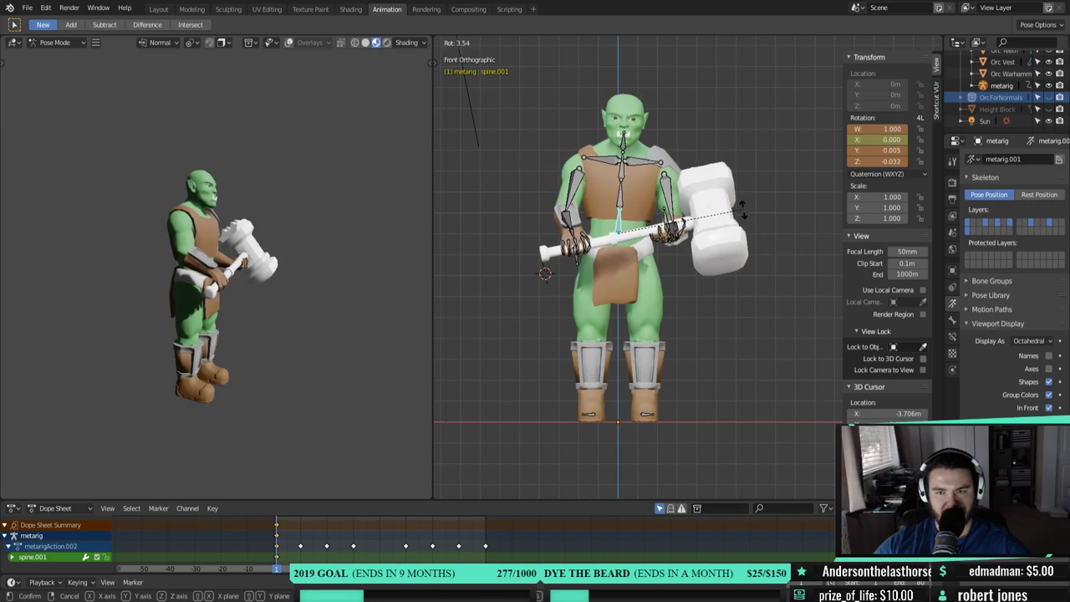
key("Escape")
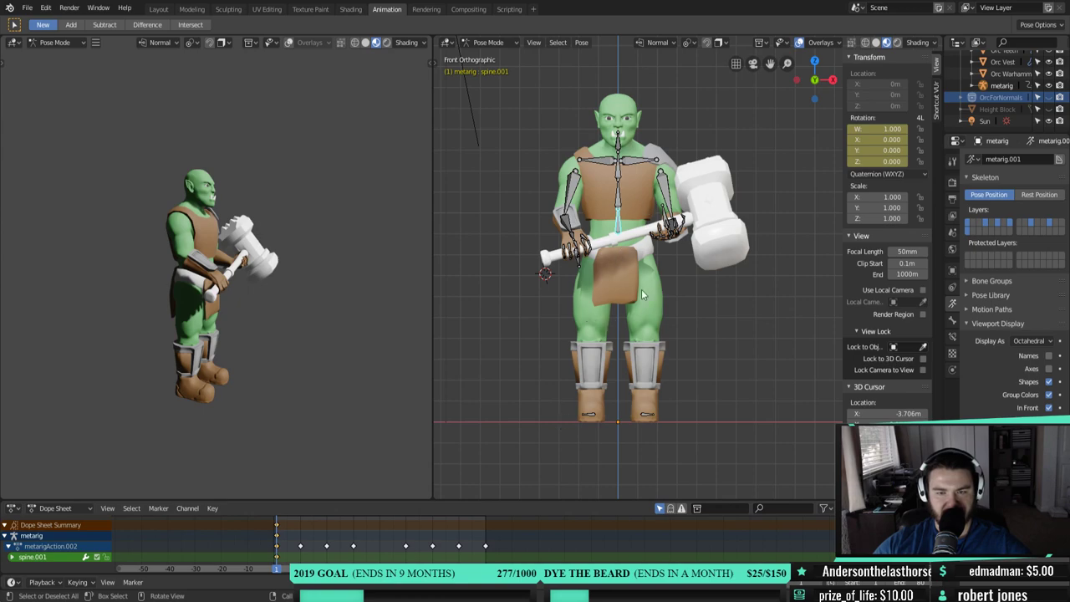
left_click_drag(282, 571, 301, 572)
left_click(327, 531)
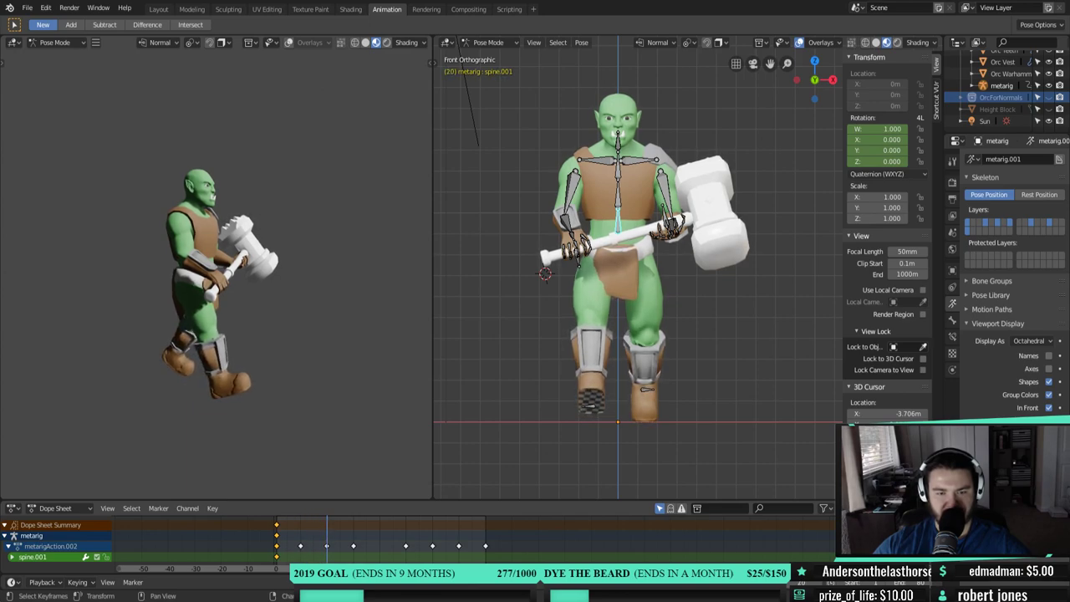
key("r")
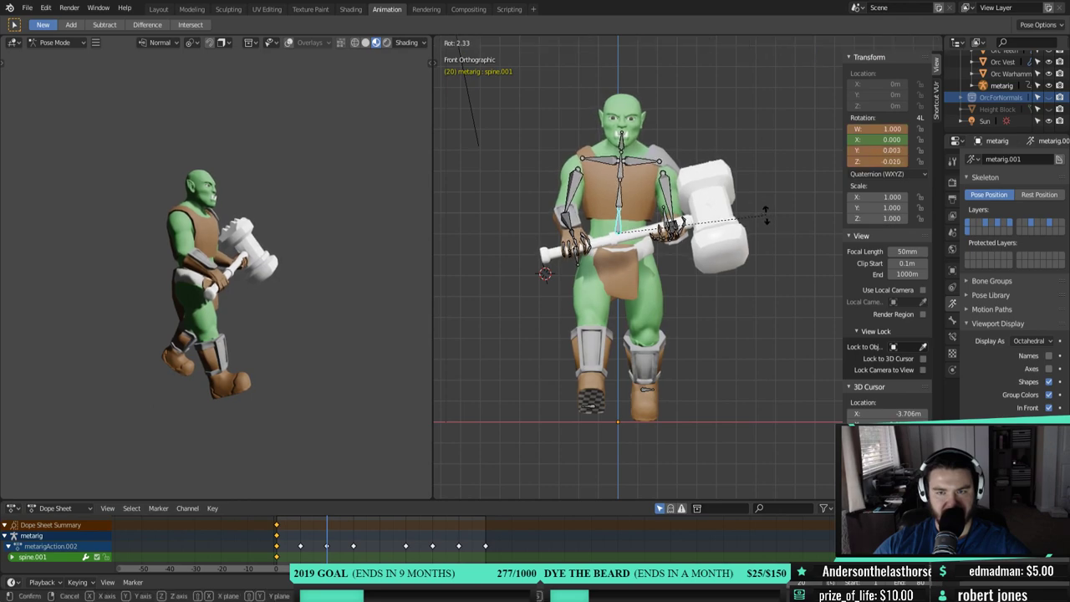
left_click(768, 221)
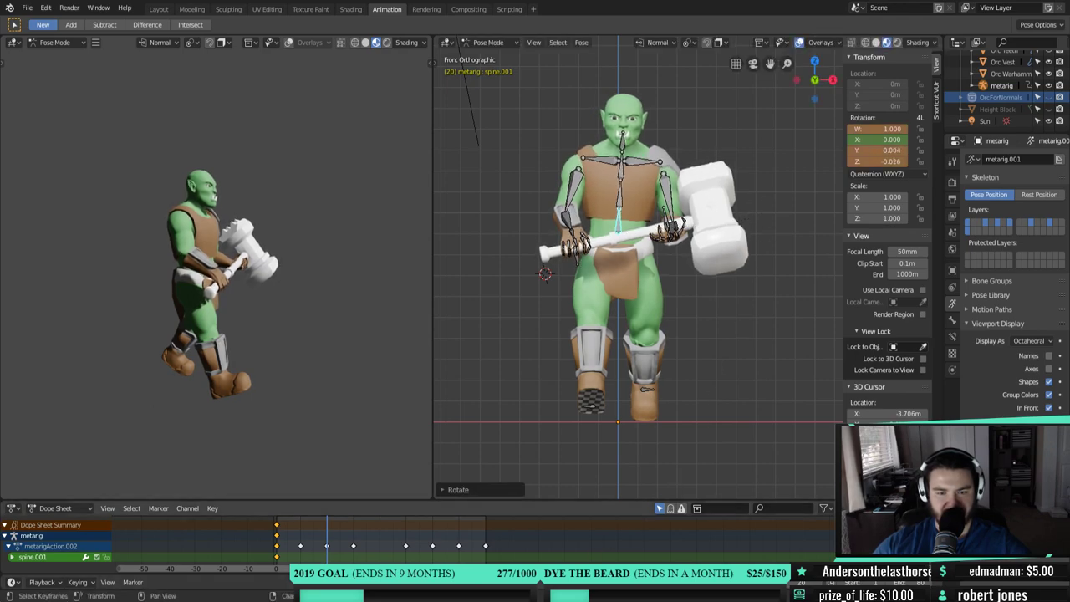
right_click(665, 277)
left_click(666, 279)
left_click(665, 279)
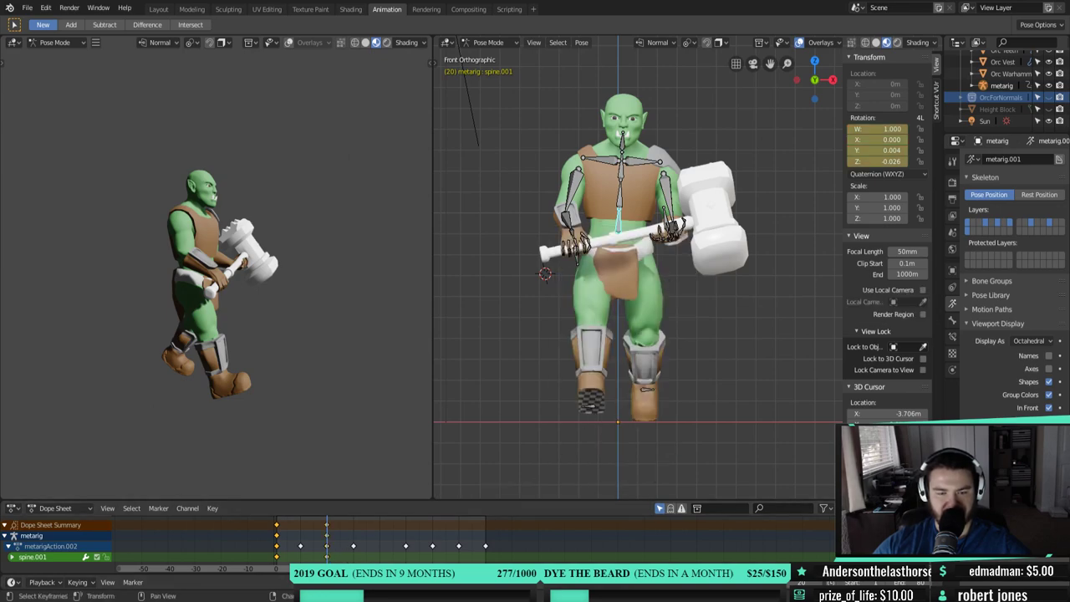
- Go to frame 40, clear the lower spine bone's rotation and insert a rotation keyframe
key("space")
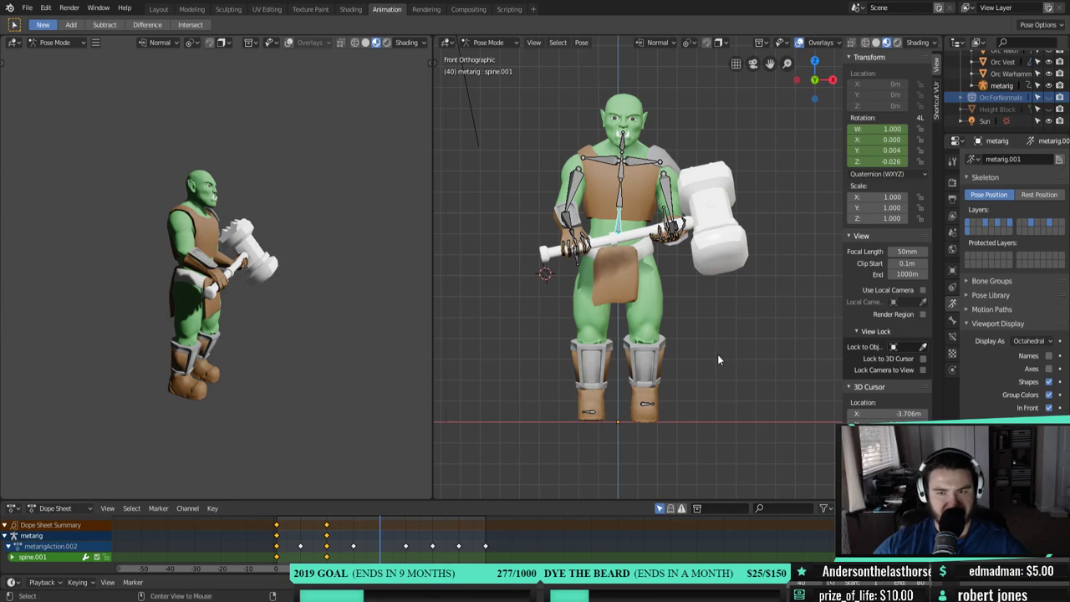
key("alt+r")
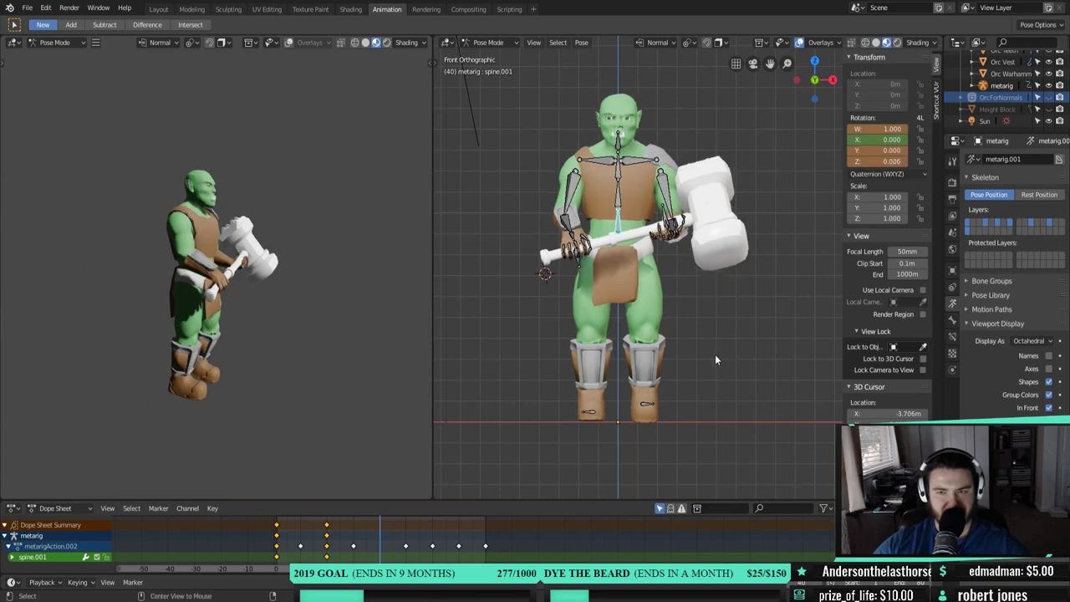
key("i")
left_click(719, 291)
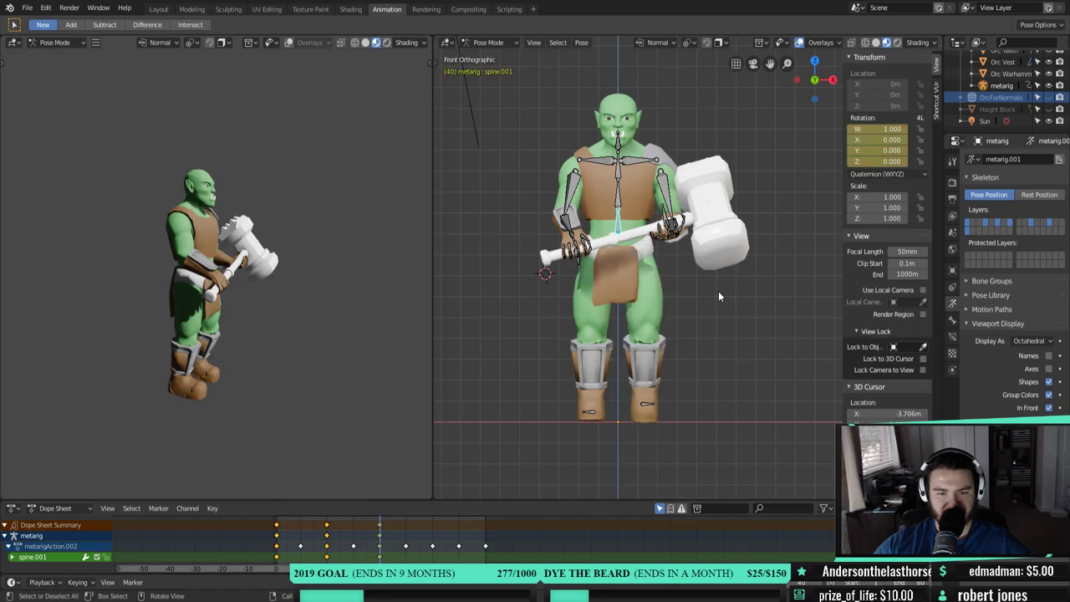
- At frame 60, rotate the lower spine bone the opposite way to quaternion Y -0.010, Z 0.063 and keyframe its rotation
right_click_drag(380, 571, 432, 571)
key("r")
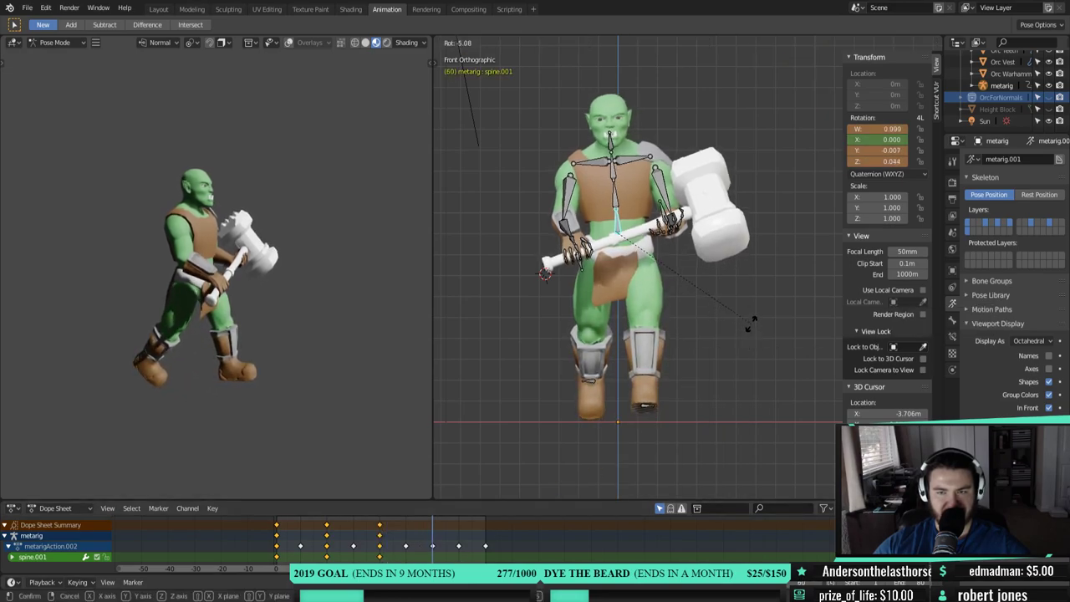
left_click(751, 318)
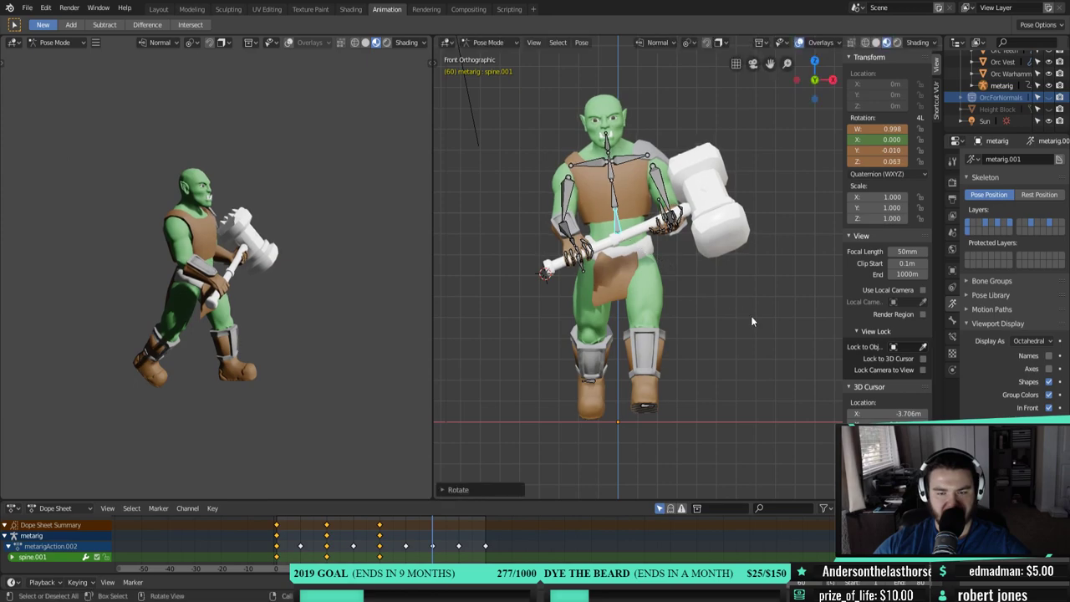
key("i")
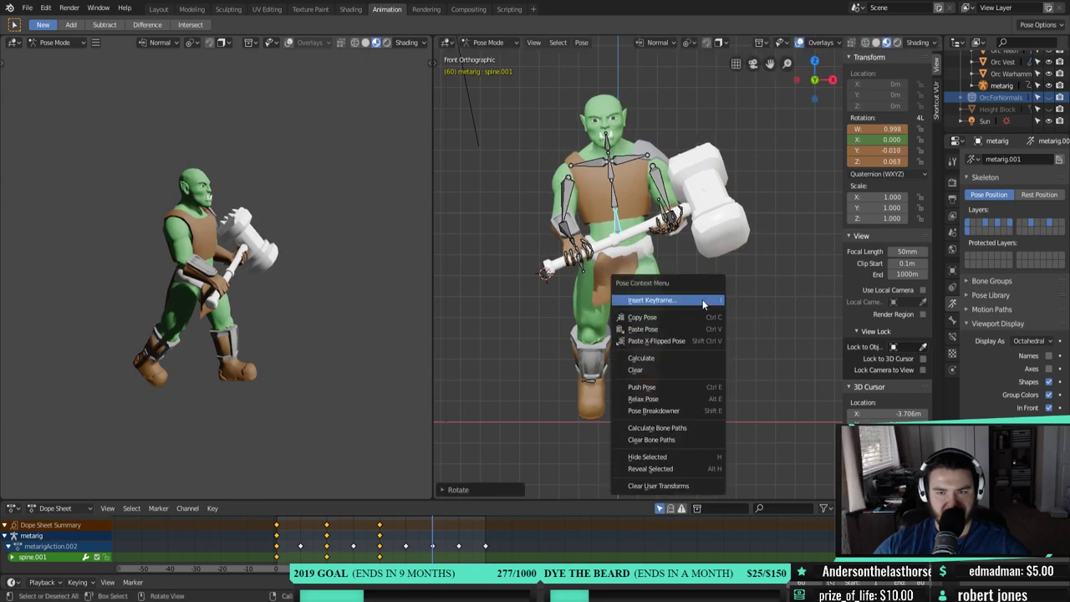
left_click(700, 301)
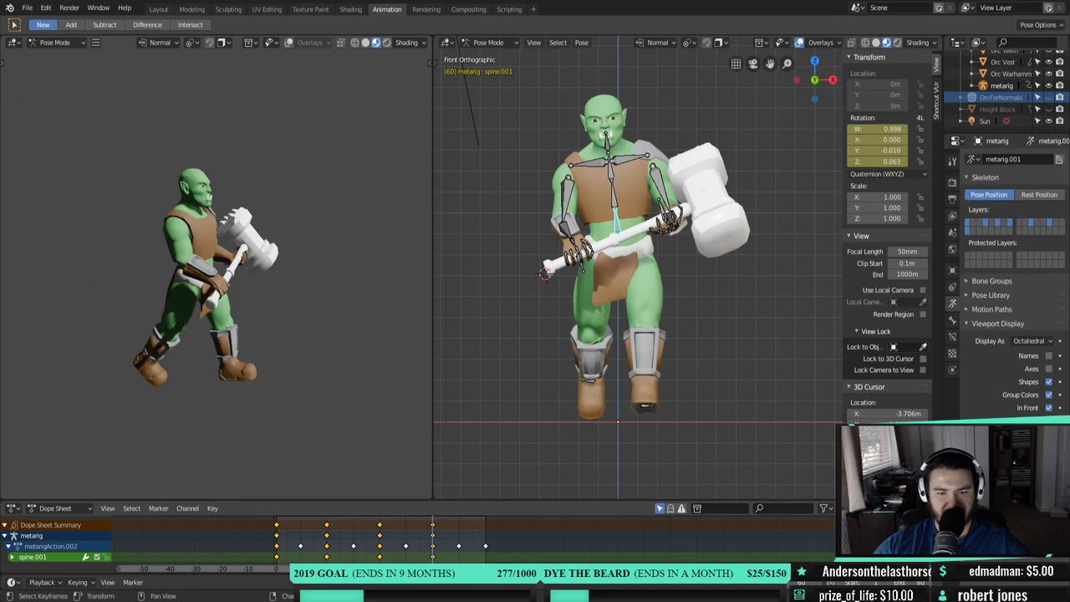
- Go to frame 80, clear the lower spine bone's rotation and insert a rotation keyframe
key("Right")
key("Right")
key("Right")
key("Right")
key("Right")
key("Right")
key("Right")
key("Right")
key("Right")
key("Right")
key("Right")
key("Right")
key("Right")
key("Right")
key("Right")
key("Right")
key("Right")
key("Right")
key("Right")
key("Right")
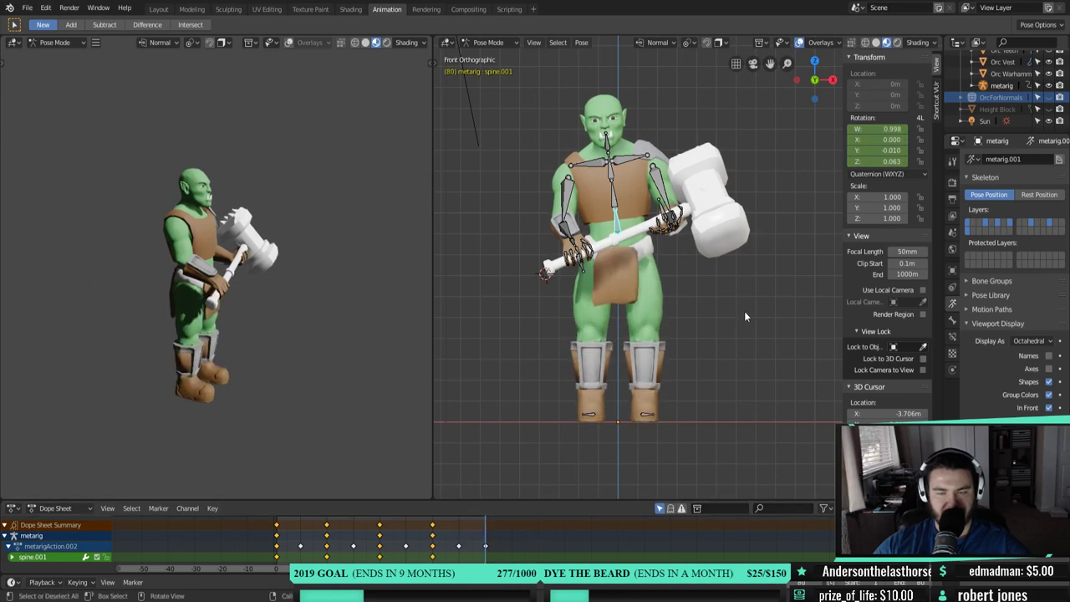
key("alt+r")
key("i")
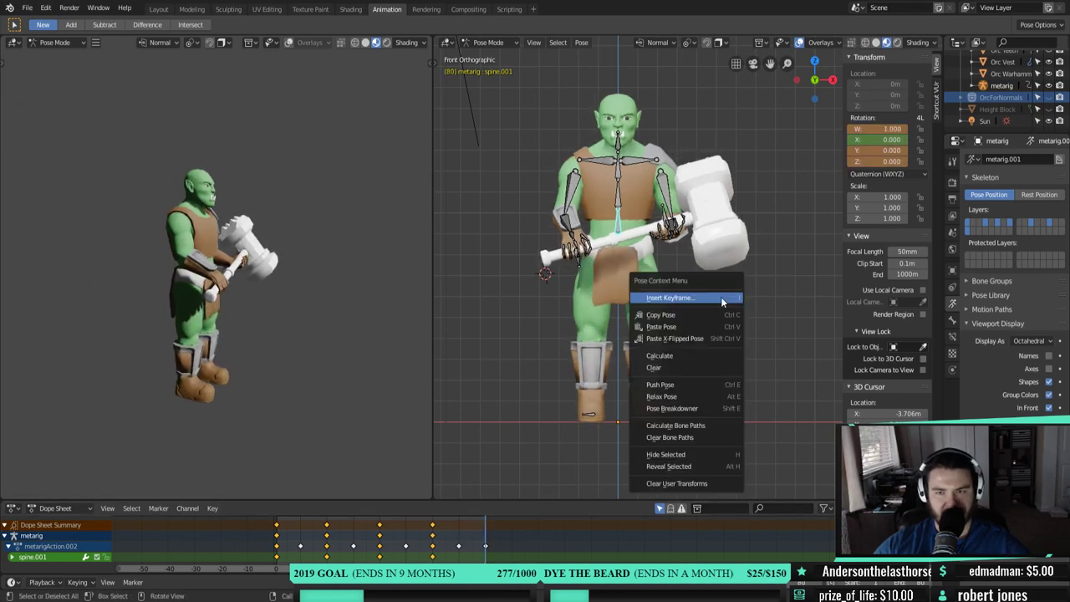
left_click(721, 297)
- Play the walk cycle and examine the torso sway from behind, from the side and from the front
key("space")
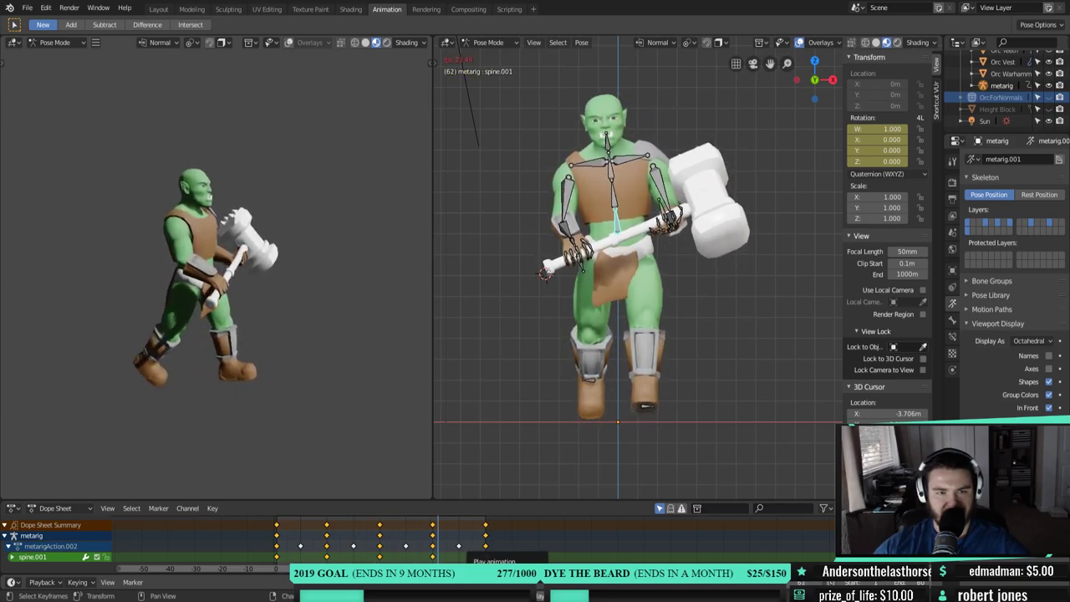
middle_click_drag(652, 346, 869, 371)
scroll(725, 376, "down", 5)
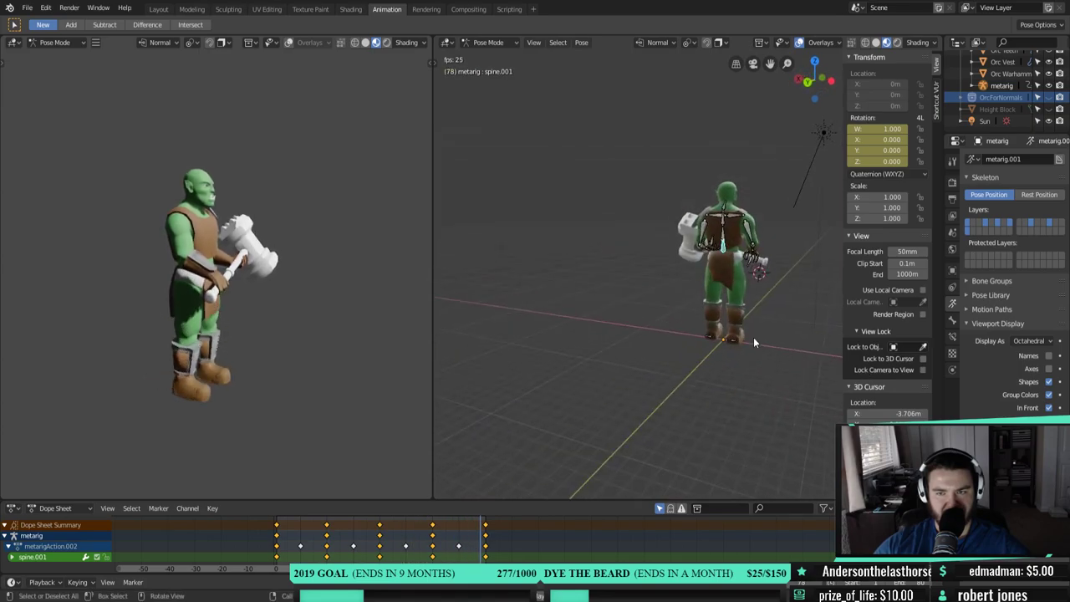
middle_click_drag(753, 337, 587, 351)
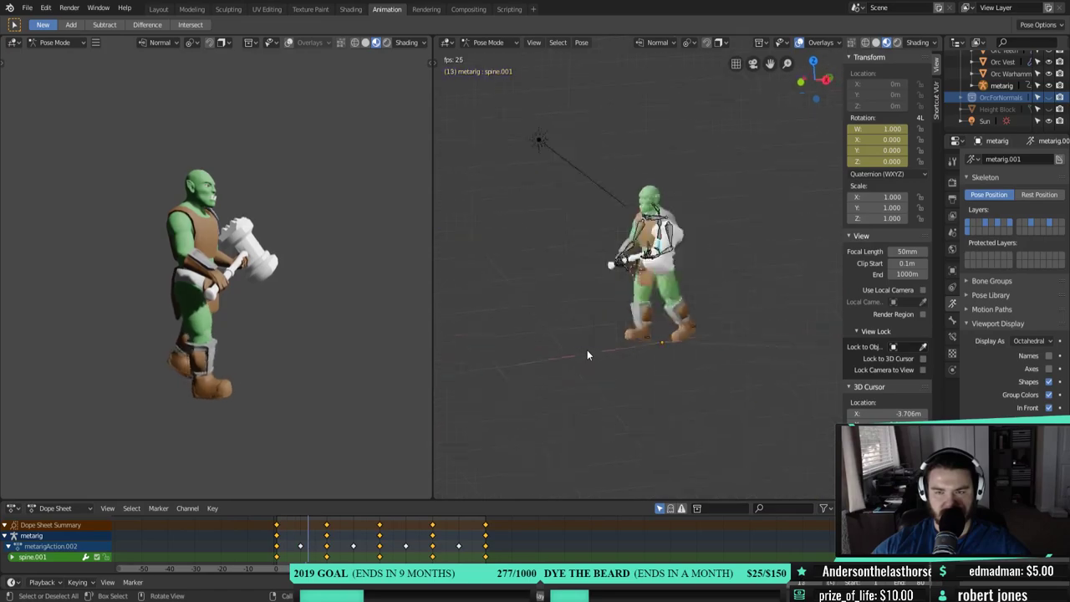
key("KP_1")
scroll(587, 349, "up", 5)
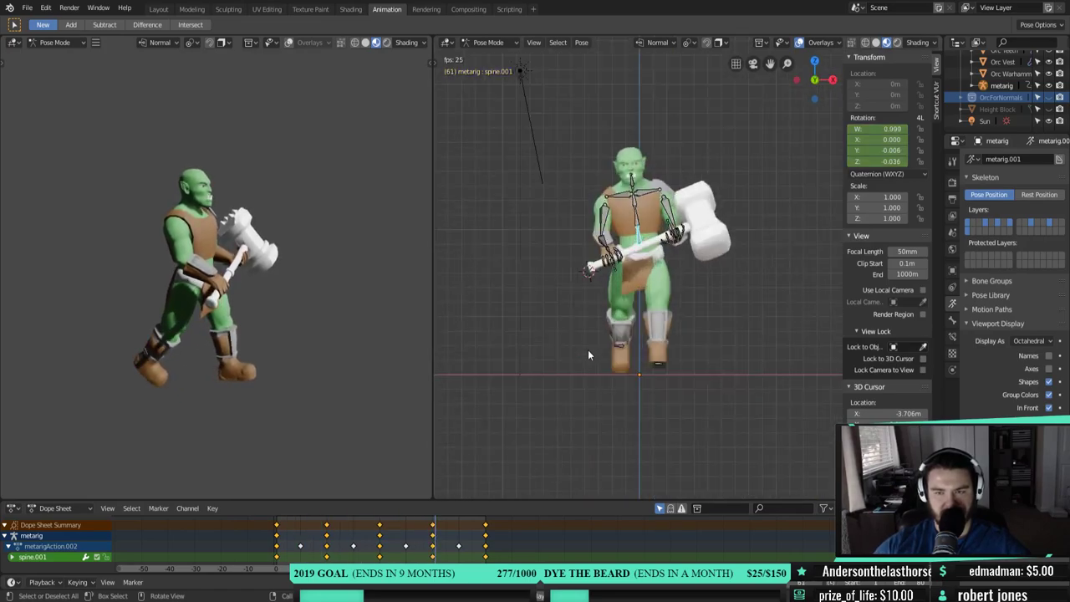
left_click_drag(588, 348, 622, 372, "shift")
key("space")
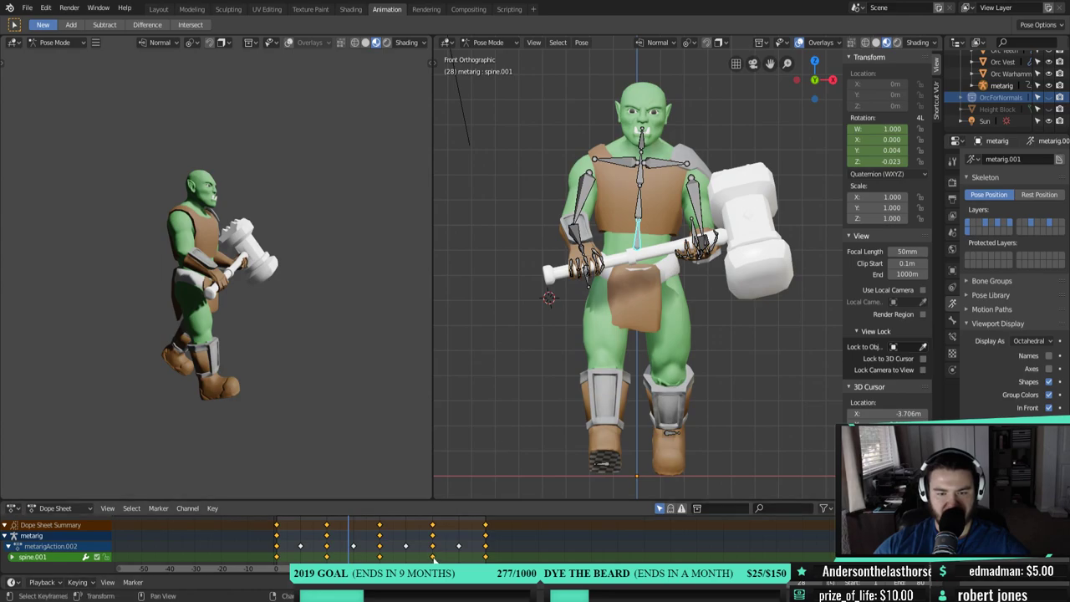
- Try to delete the lower spine bone's keyframe at frame 60, scrub the timeline to check, and undo the deletion
middle_click_drag(388, 568, 348, 567)
right_click(348, 567)
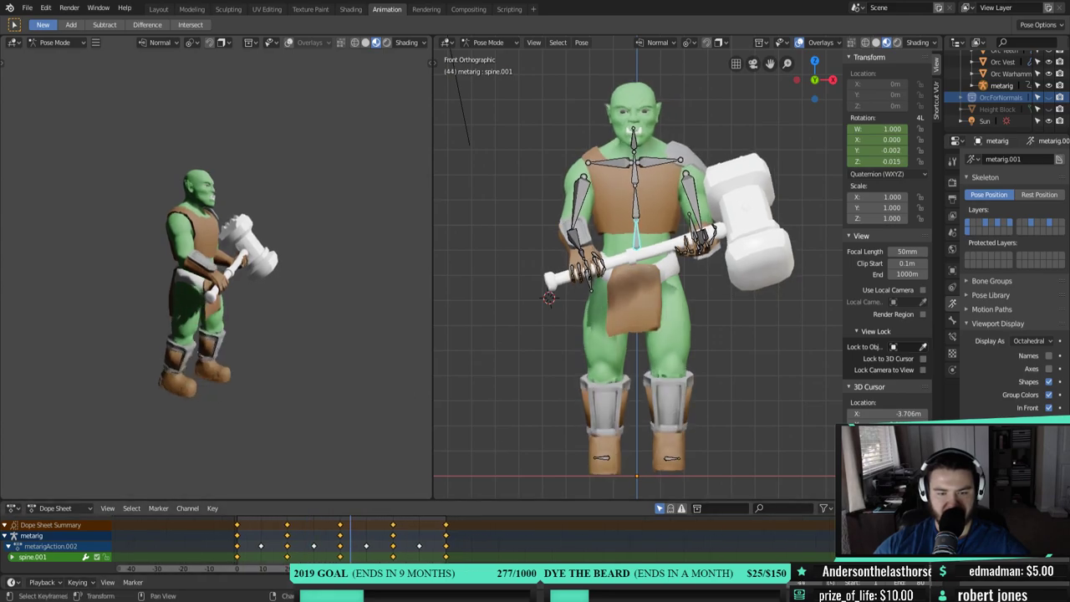
key("Up")
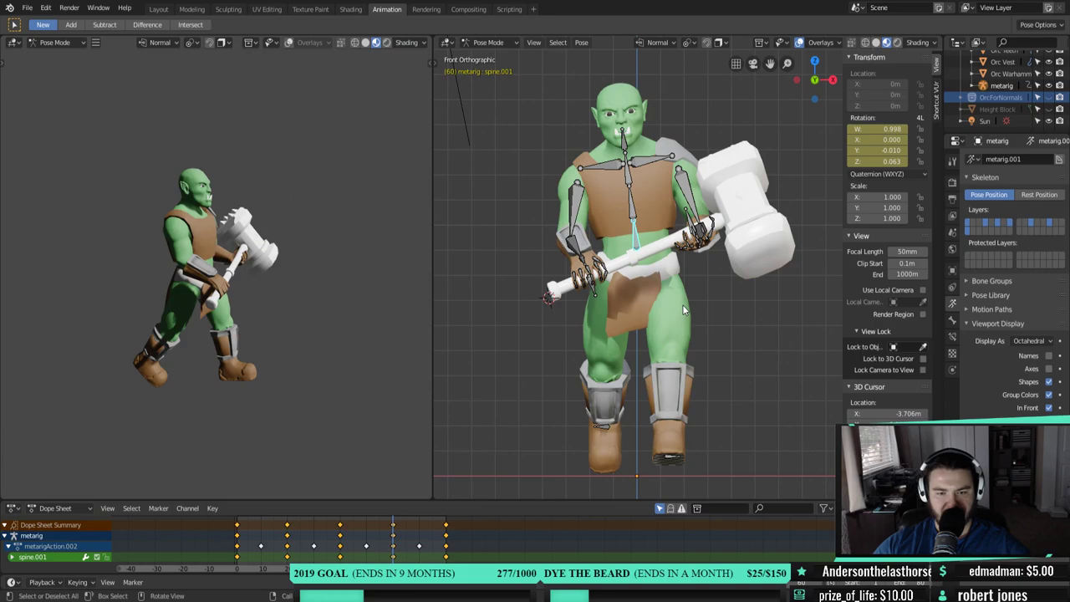
key("x")
left_click(488, 532)
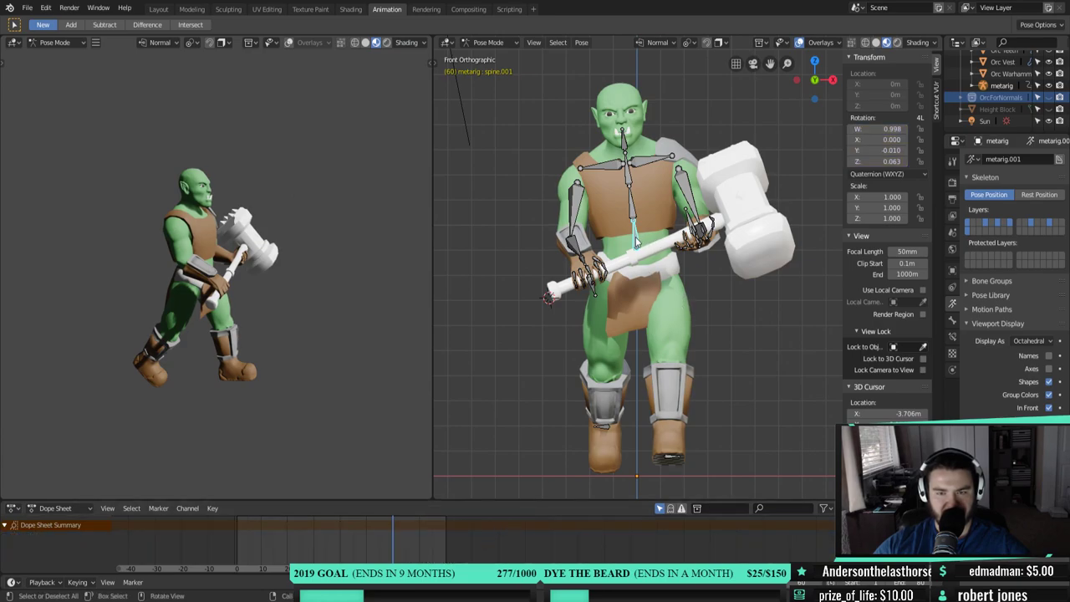
right_click_drag(390, 556, 349, 559)
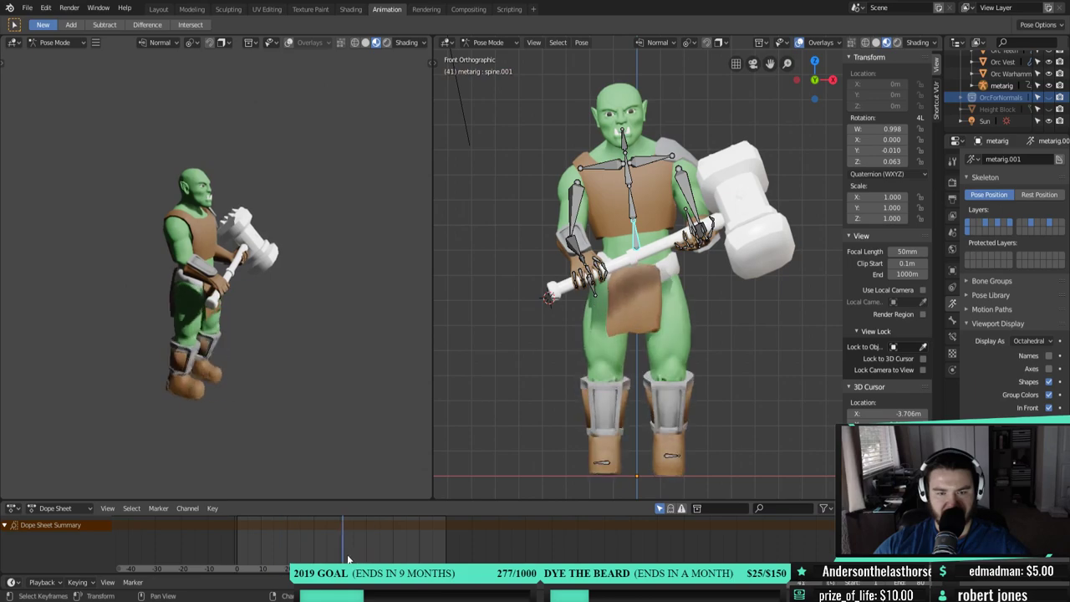
left_click_drag(347, 558, 357, 558)
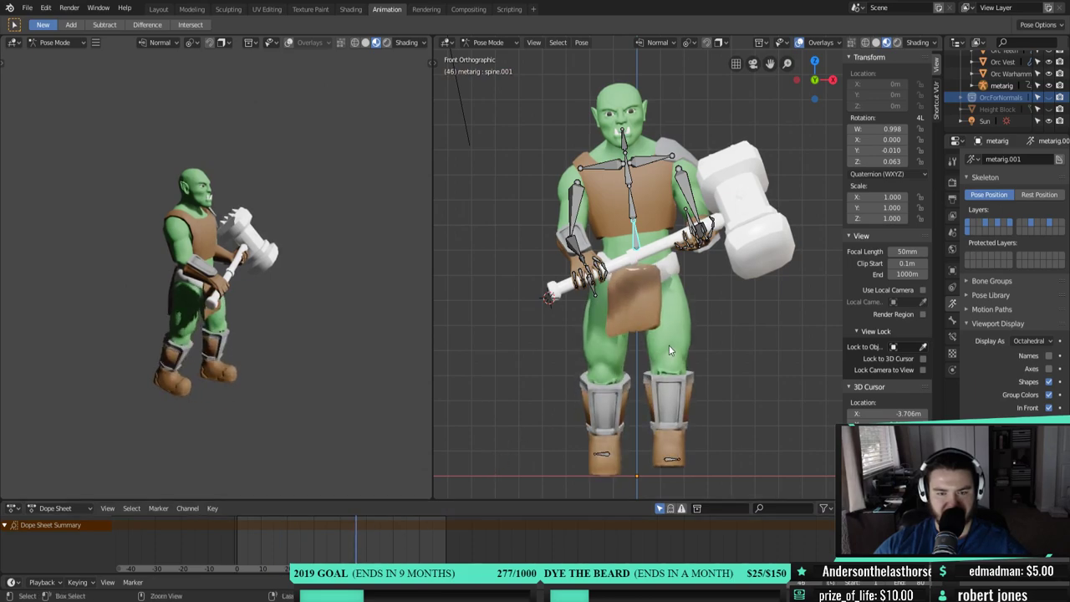
key("ctrl+z")
- Delete only the lower spine bone's keyframe at frame 60 and scrub the animation from the start back to frame 60
key("Up")
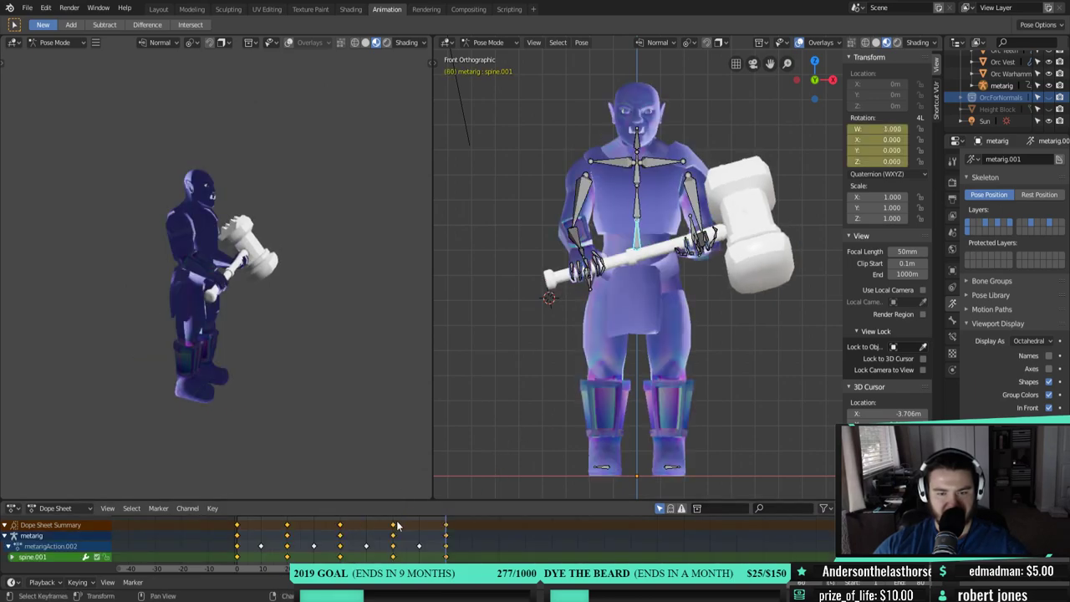
key("Down")
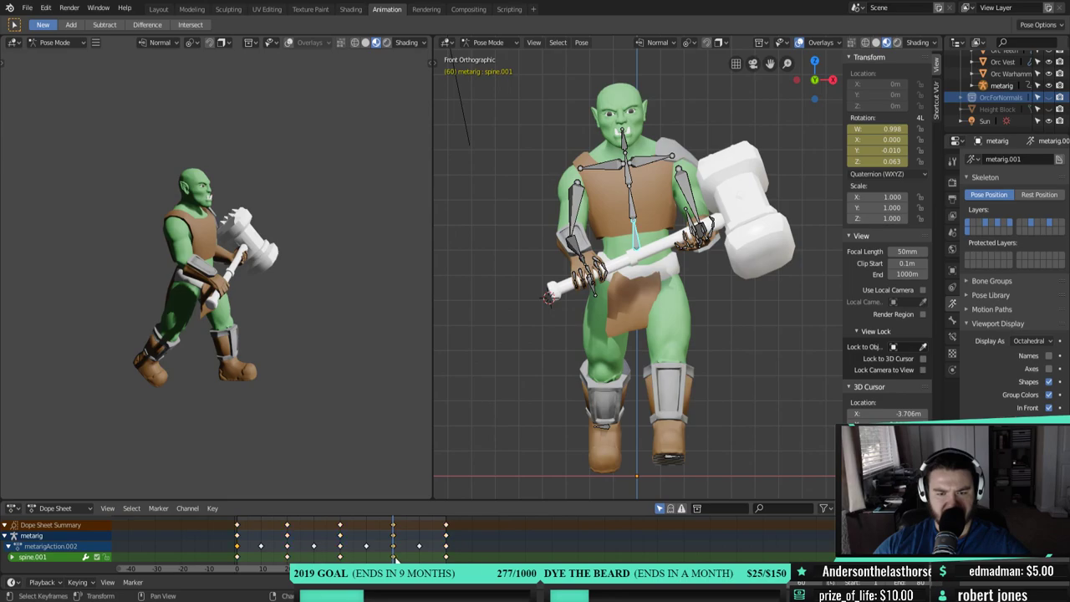
key("x")
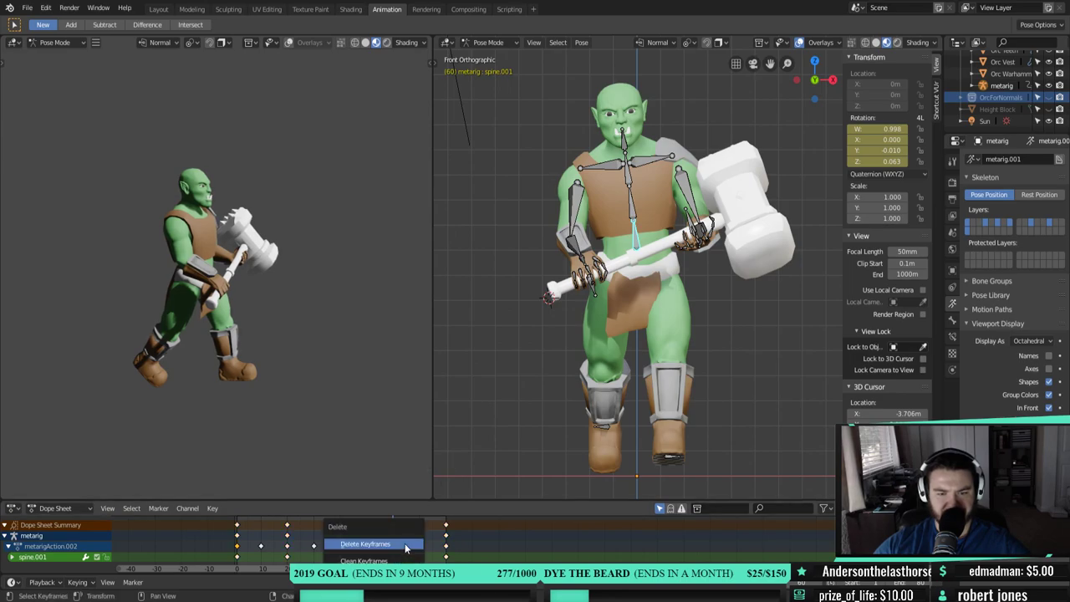
left_click(405, 546)
right_click_drag(393, 545, 235, 561)
left_click_drag(238, 566, 310, 562)
right_click_drag(310, 562, 394, 568)
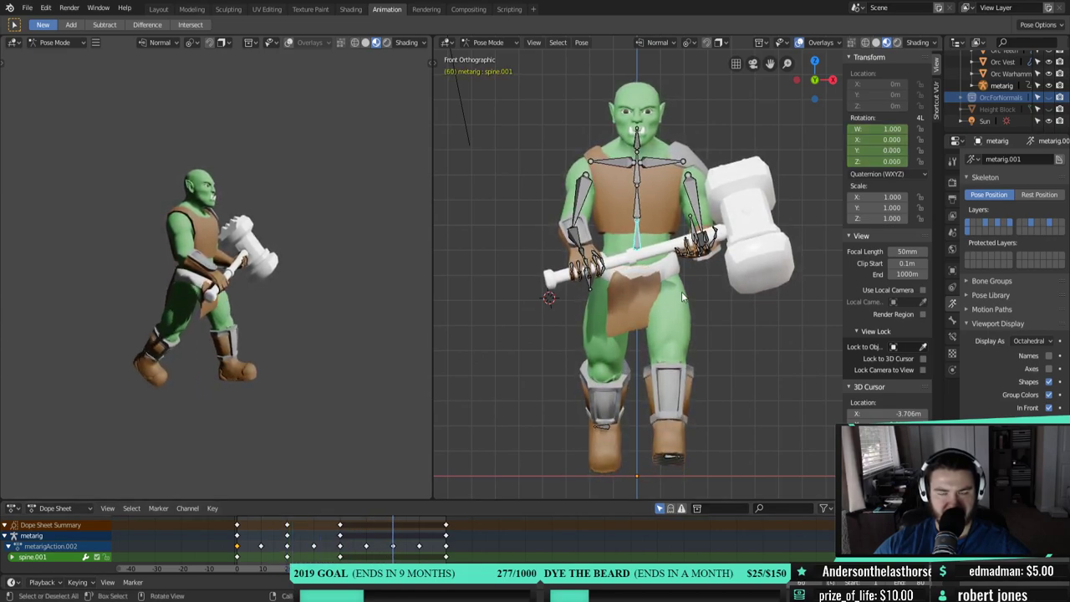
- Try rotating the lower spine bone at frame 60 without keyframing it, and check it against neighbouring frames
key("r")
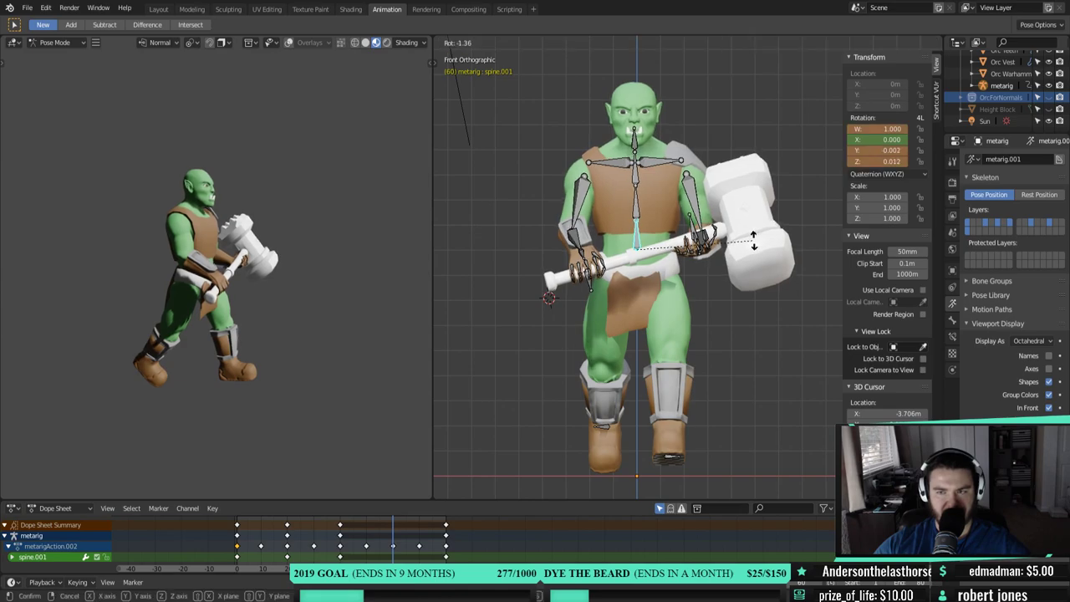
left_click(754, 239)
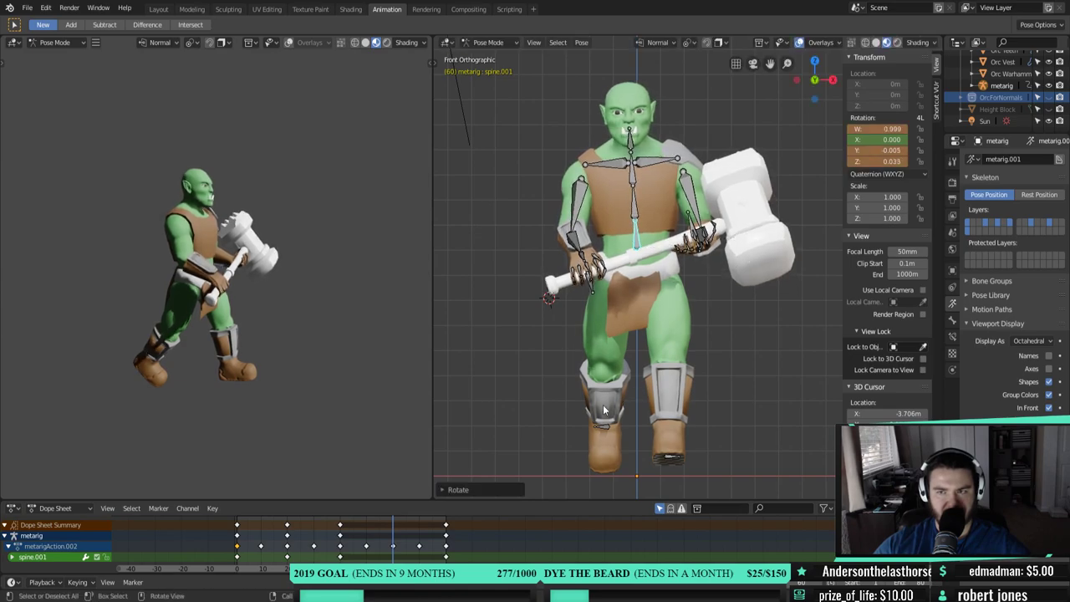
key("space")
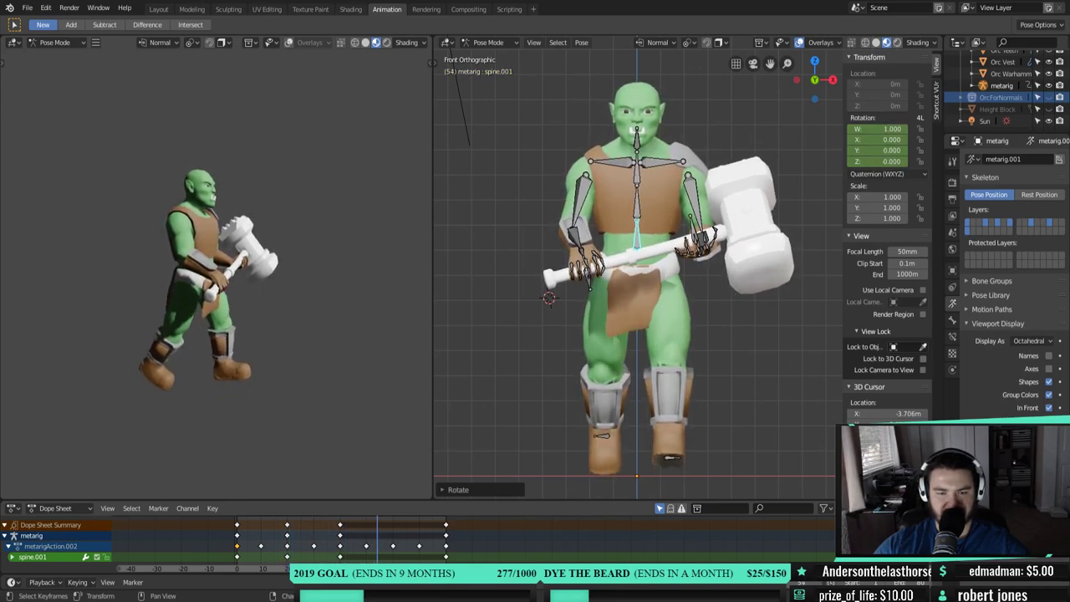
key("r")
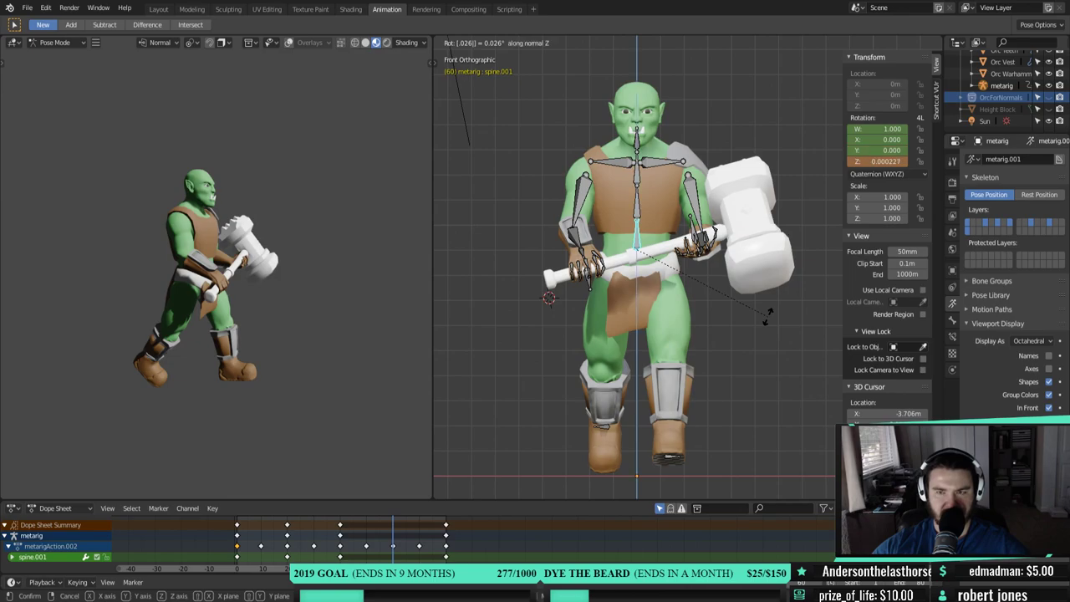
key("r")
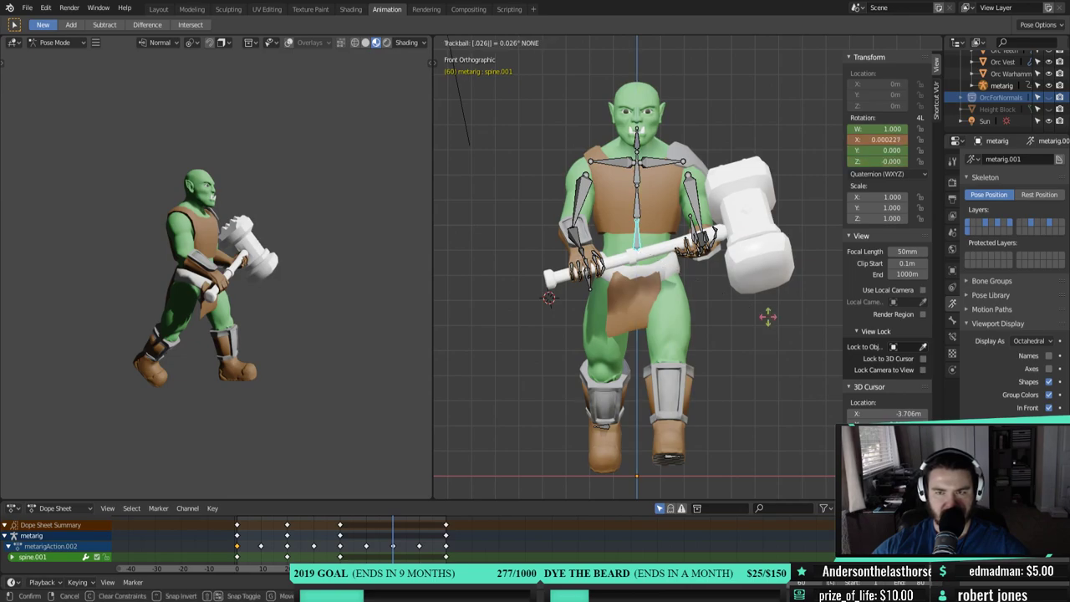
key("r")
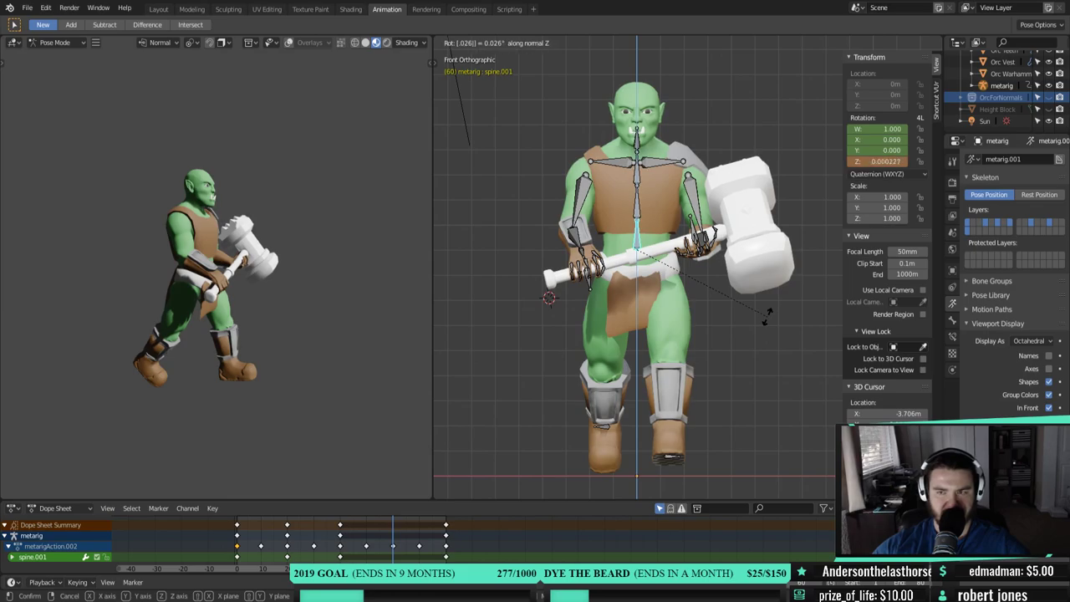
right_click(767, 316)
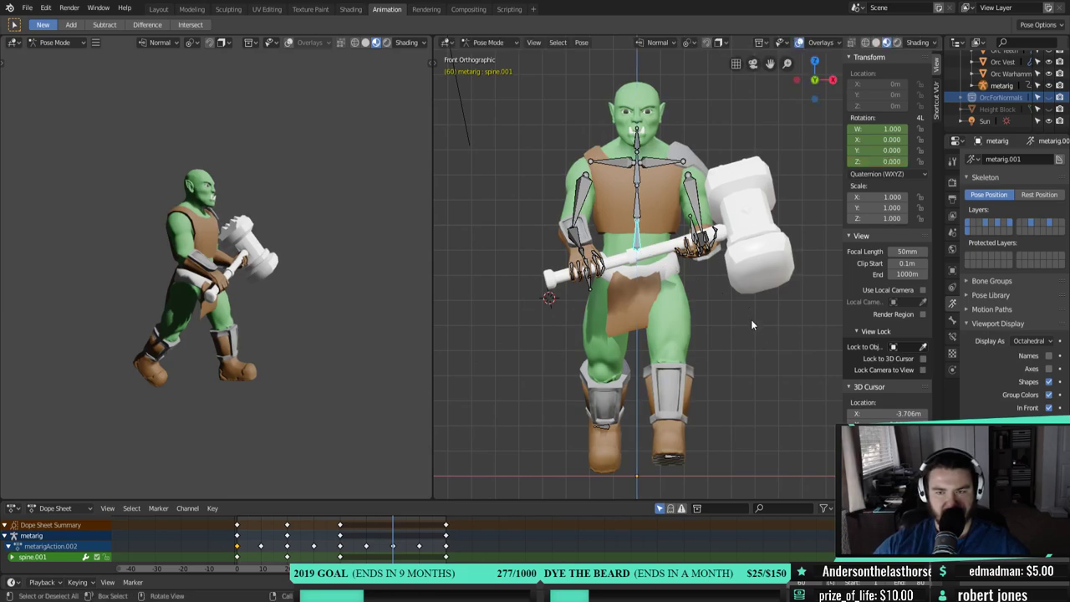
- Rotate the lower spine bone about -3.3 degrees at frame 60 and insert a rotation keyframe
key("r")
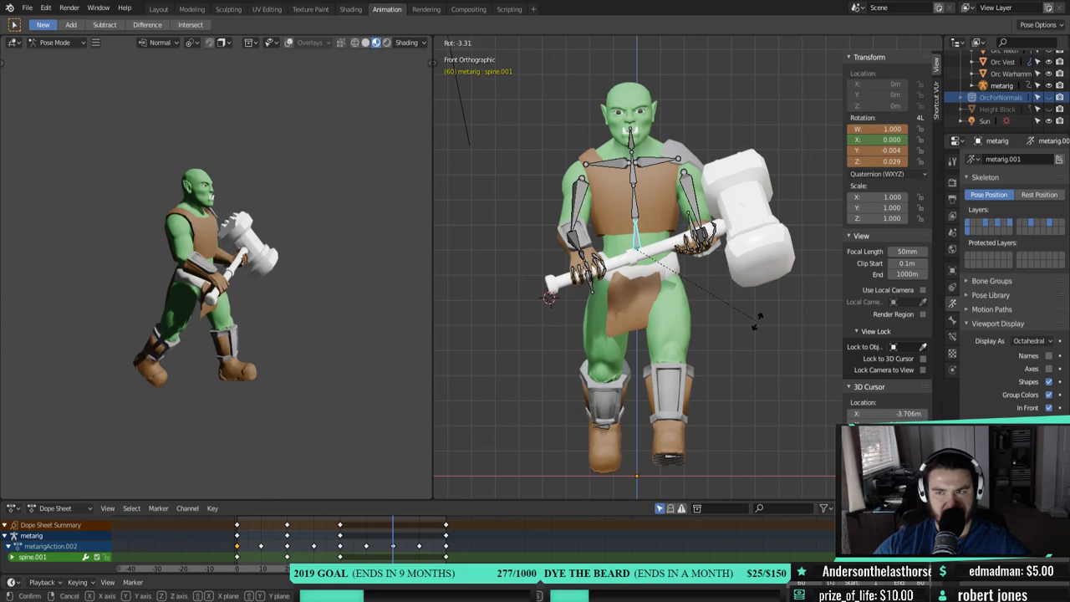
left_click(759, 323)
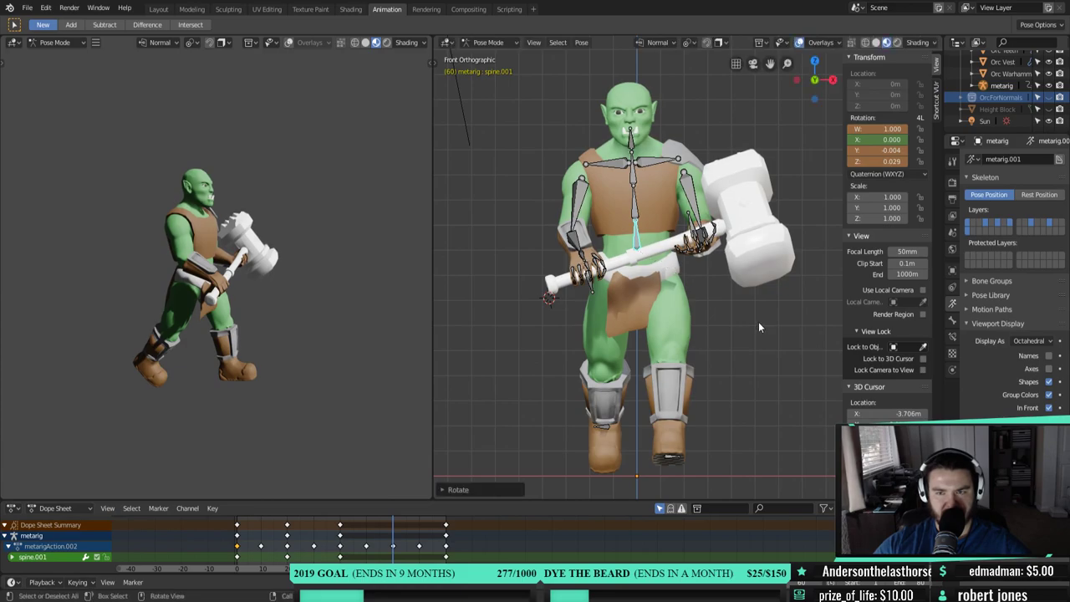
right_click(705, 302)
left_click(705, 301)
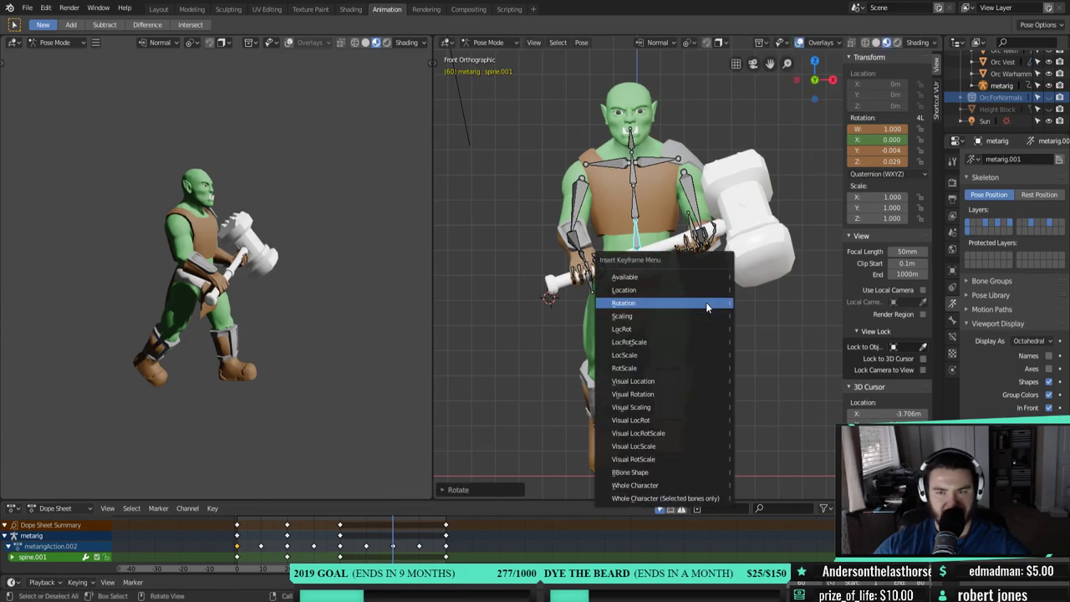
left_click(706, 302)
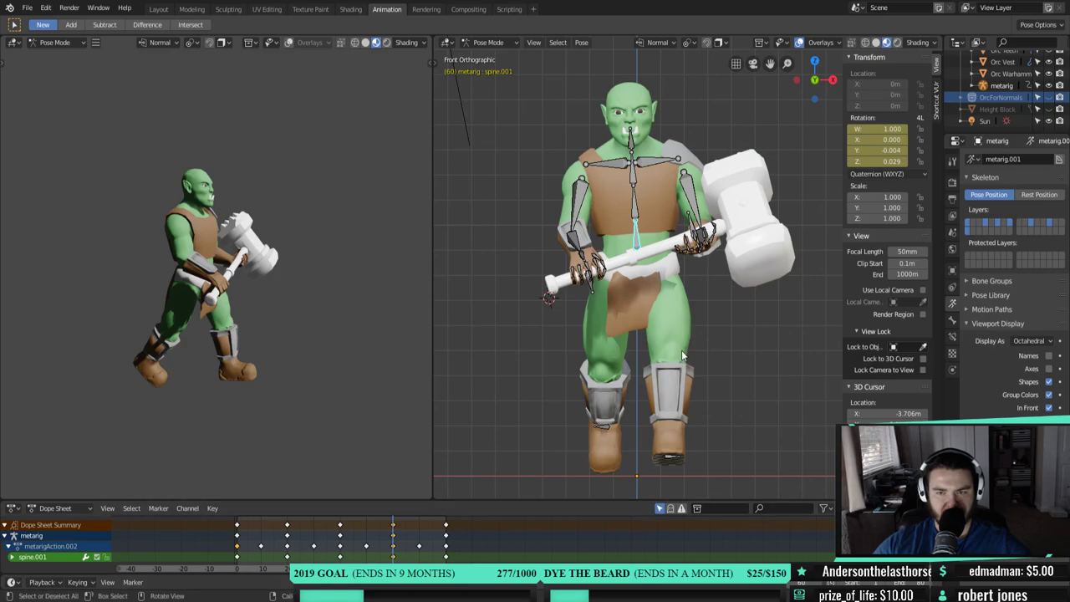
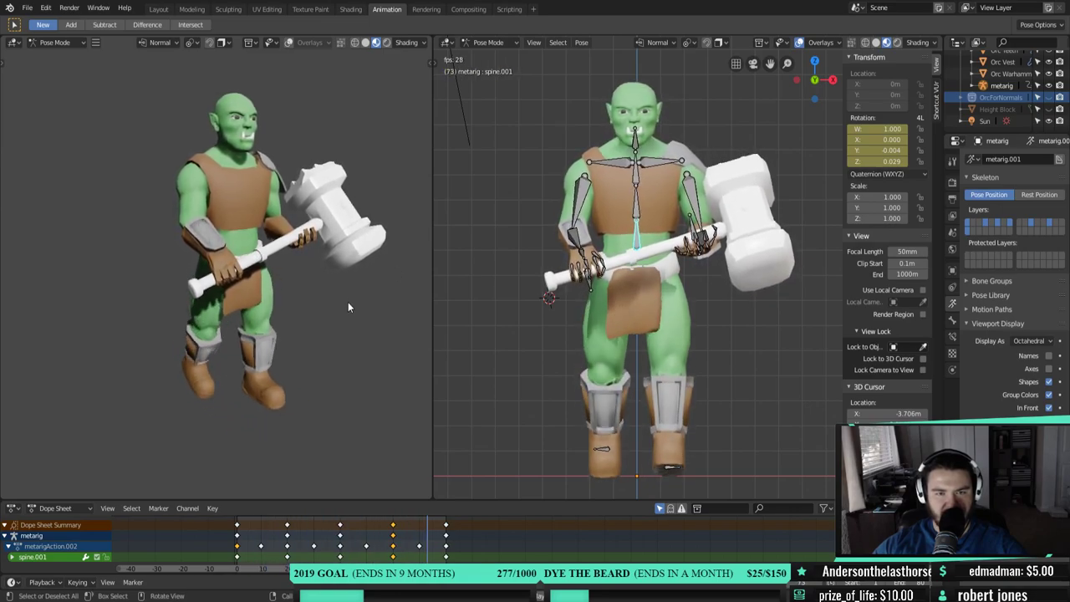
- Stop playback, go to frame 20, and rotate the left upper arm bone about its local X axis to raise the hand
middle_click_drag(516, 344, 550, 350)
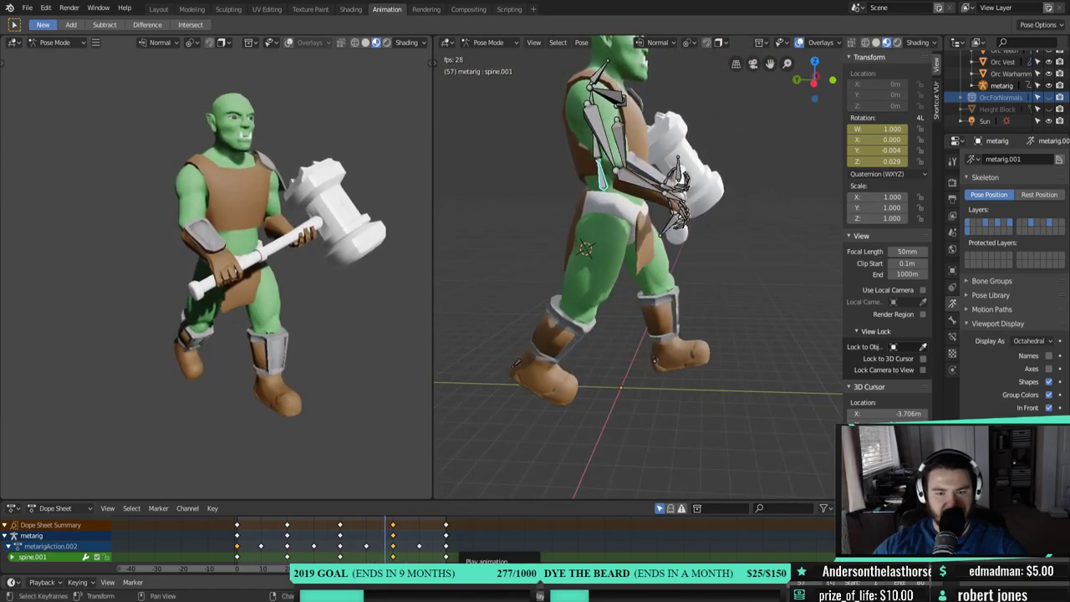
key("space")
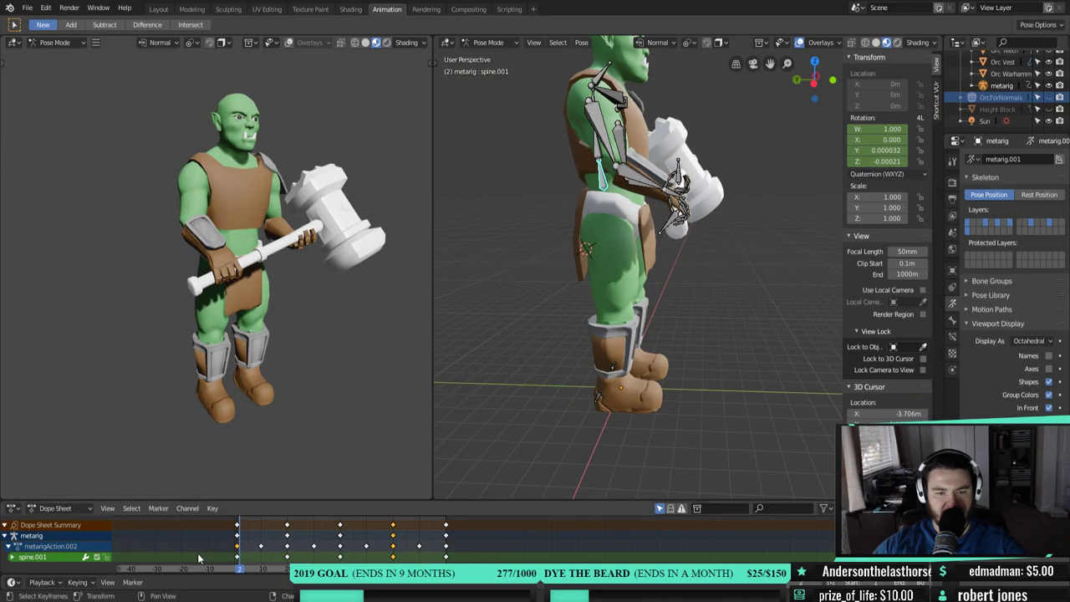
left_click_drag(239, 572, 287, 540)
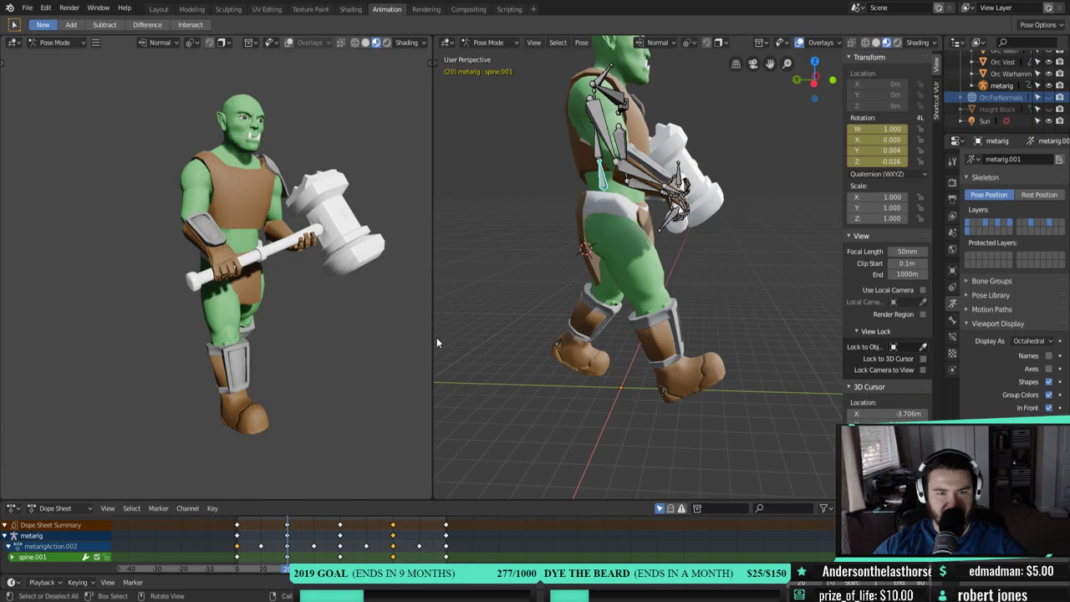
middle_click_drag(716, 215, 730, 259)
left_click(658, 132)
key("r")
key("x")
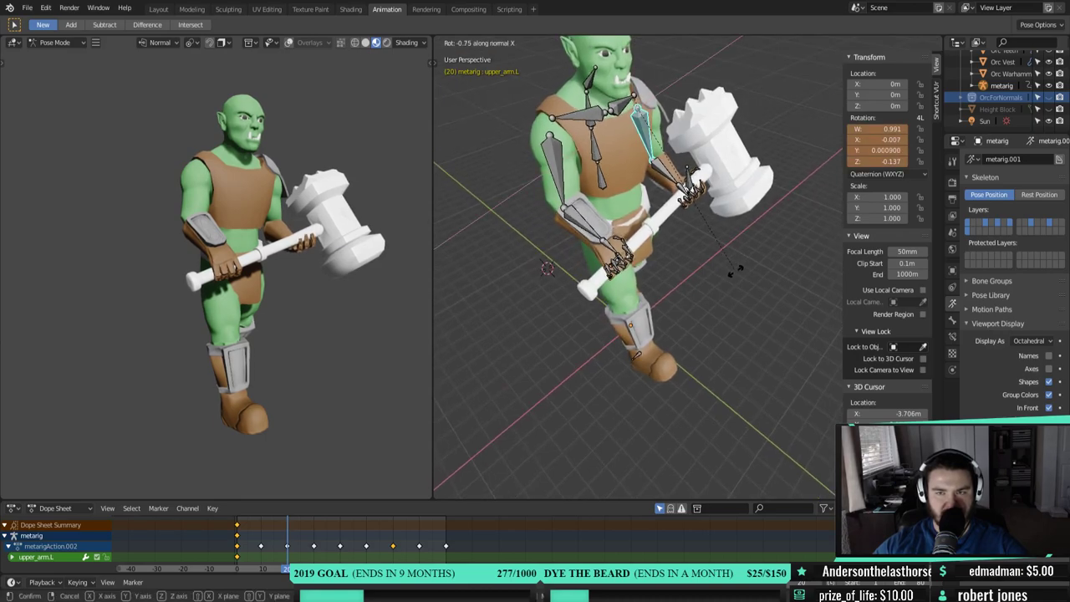
left_click(812, 238)
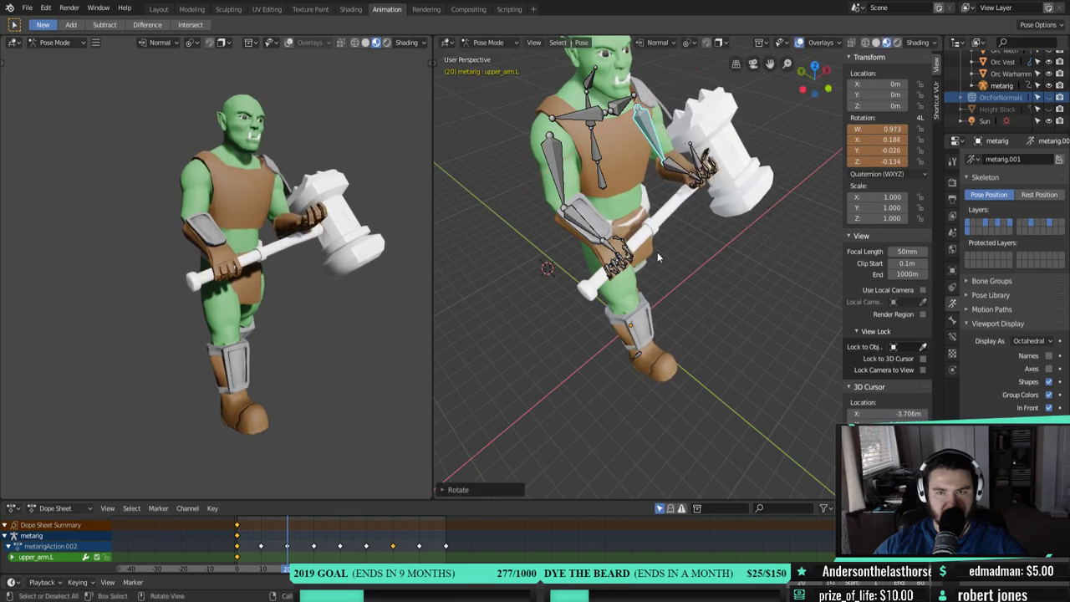
- Rotate the right hand bone about 17 degrees around its local Y axis at frame 20 to lift the hammer
left_click(608, 246)
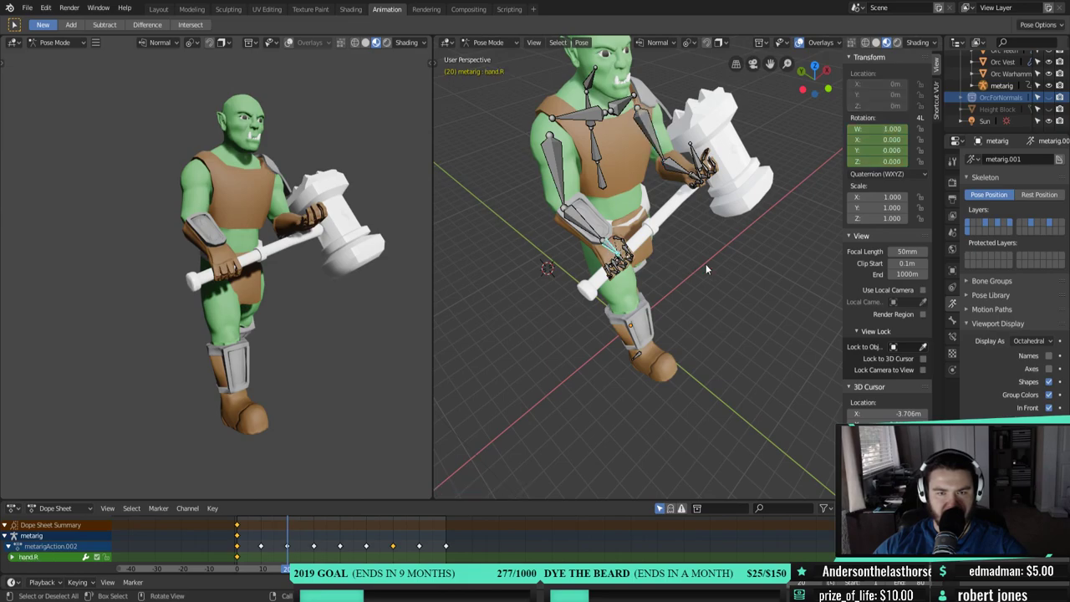
key("r")
key("y")
key("y")
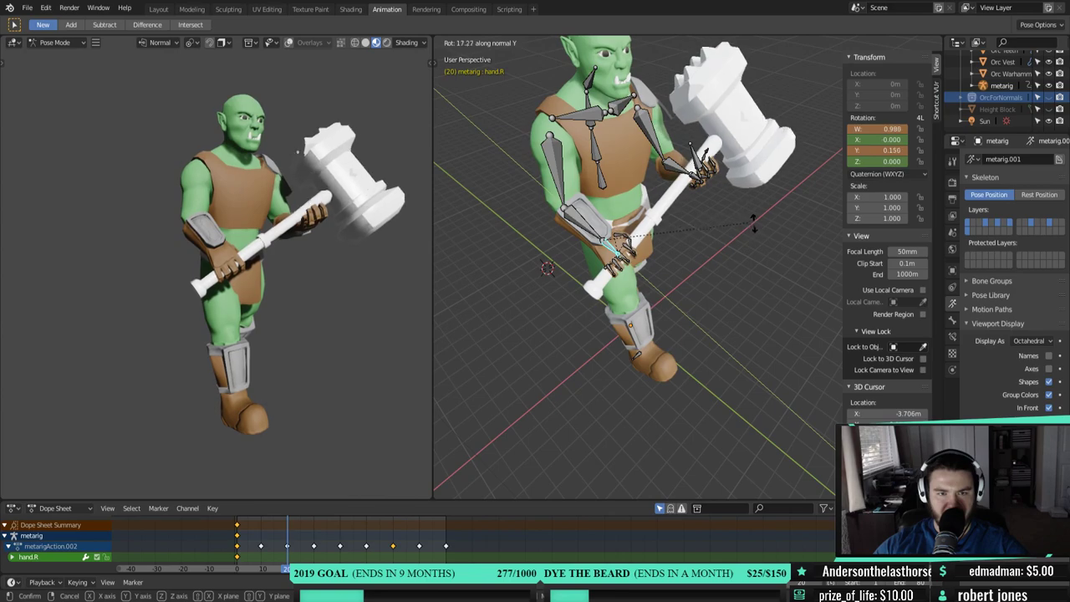
left_click(752, 221)
middle_click_drag(726, 239, 757, 261)
key("r")
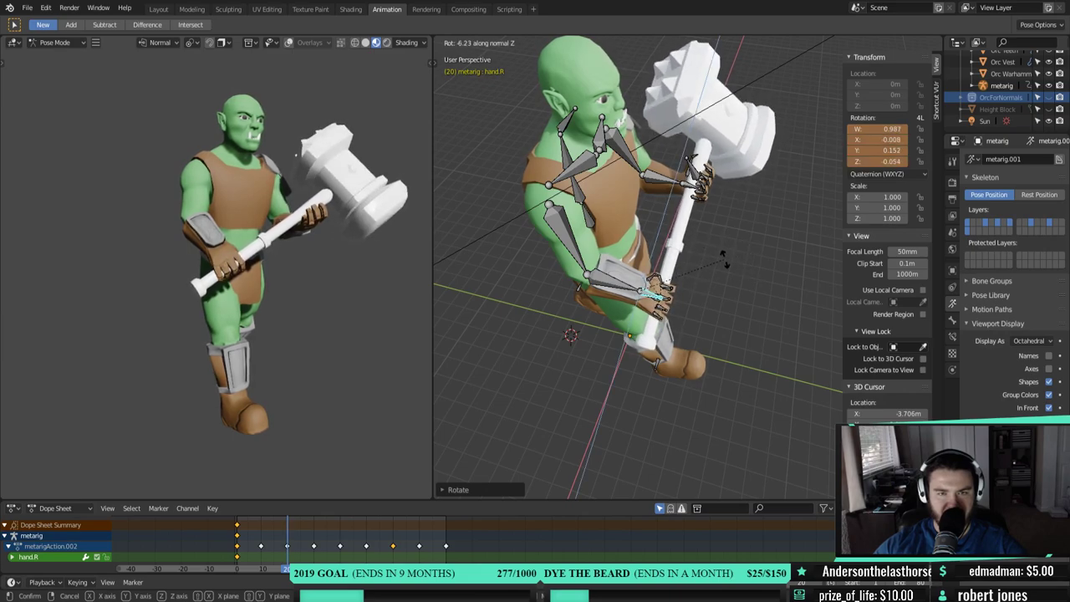
right_click(723, 261)
- Fine-tune the right hand bone's local Y rotation at frame 20 to a quaternion Y value of about 0.128
middle_click_drag(687, 294, 723, 313)
middle_click_drag(201, 311, 172, 279)
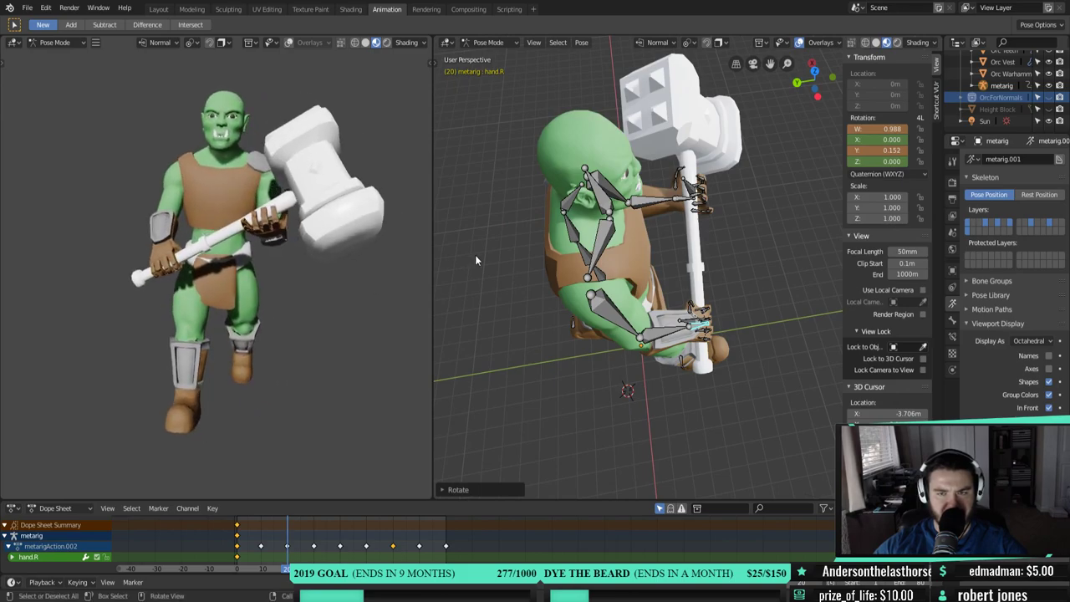
middle_click_drag(692, 243, 610, 264)
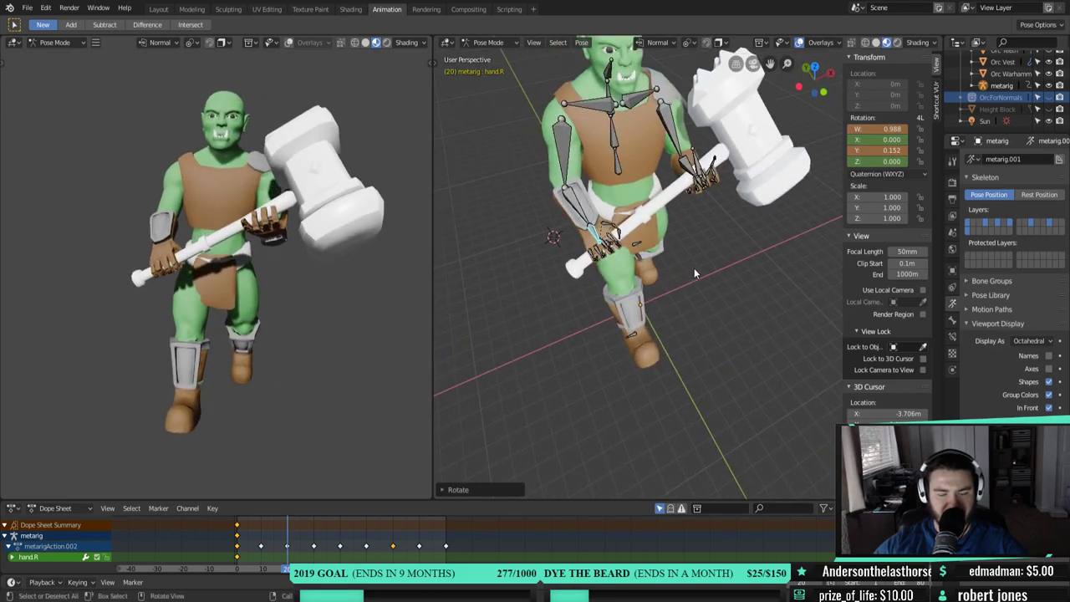
key("r")
key("y")
key("y")
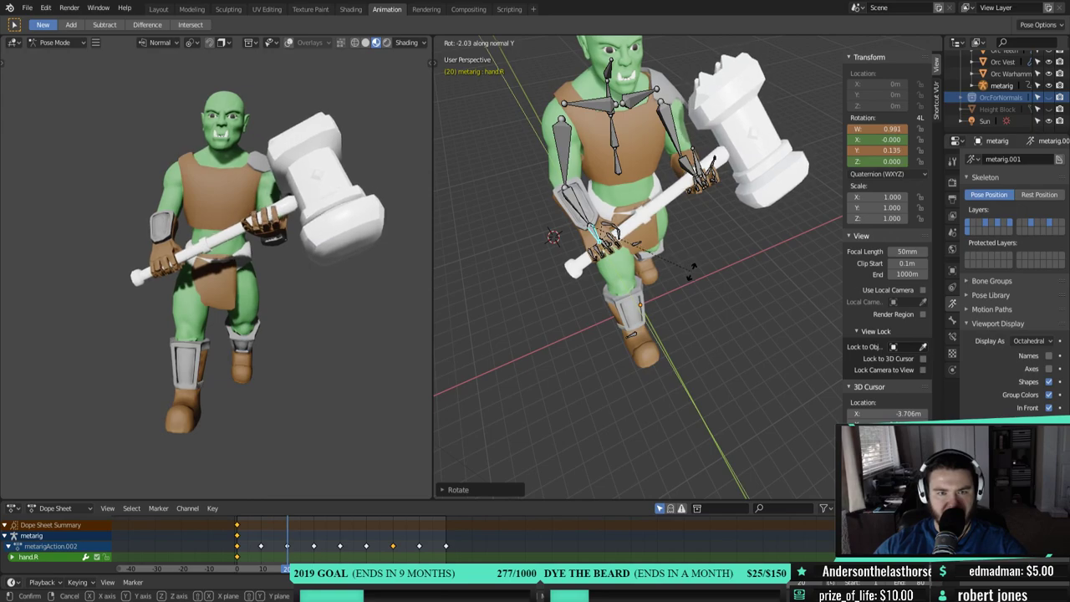
left_click(689, 273)
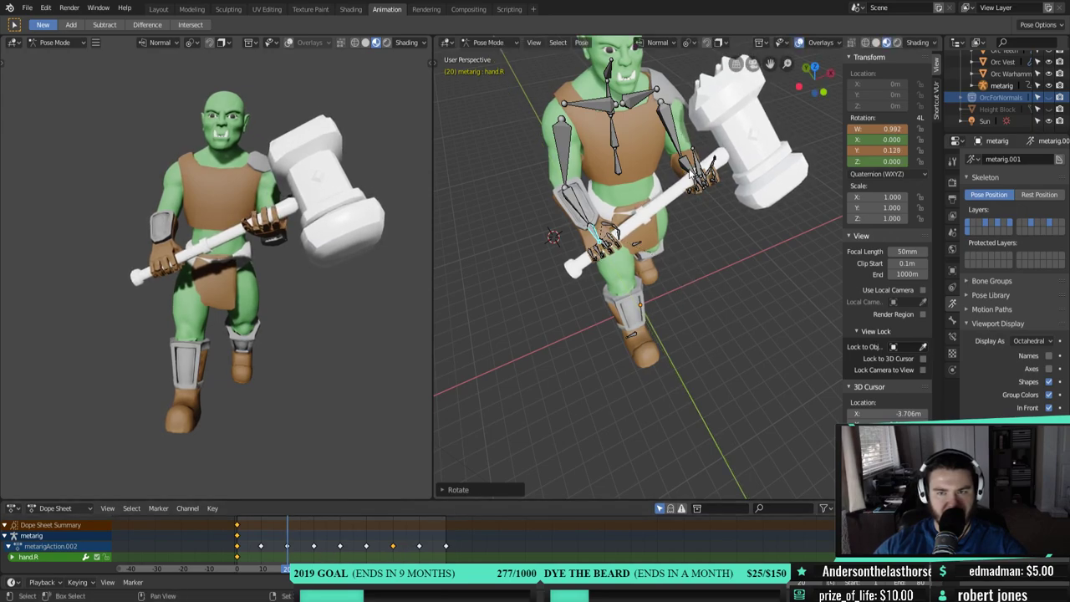
- Select the left upper arm and right hand bones together and insert a rotation keyframe at frame 20
left_click(673, 128)
middle_click_drag(622, 266, 687, 269)
right_click(718, 224)
left_click(717, 224)
left_click(718, 224)
- Return to frame 1 and check the arm and hammer pose from several angles
left_click_drag(287, 571, 237, 558)
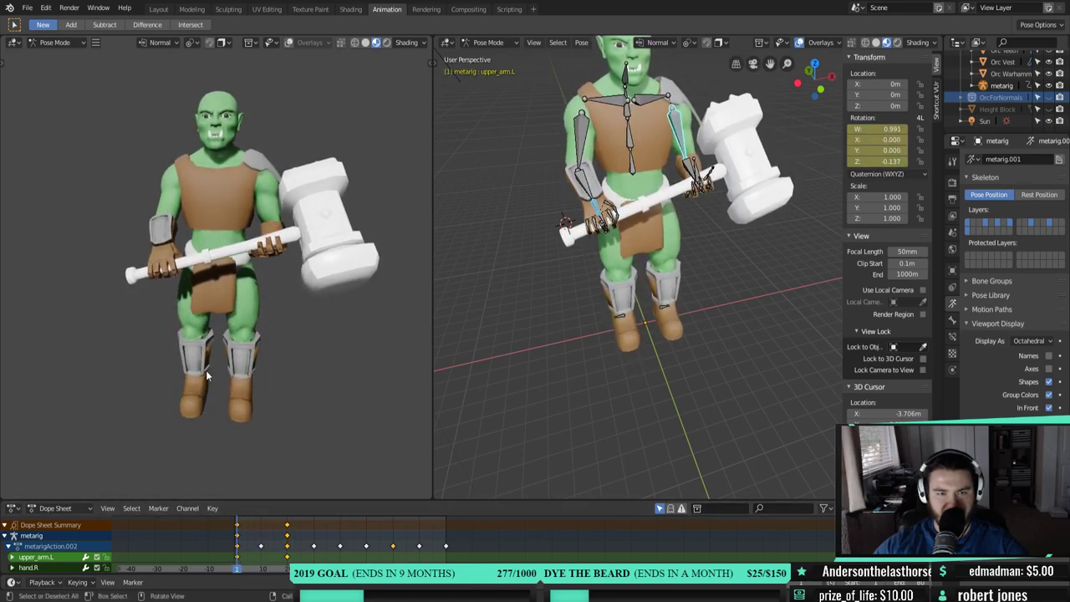
middle_click_drag(209, 375, 301, 386)
left_click_drag(238, 572, 243, 535)
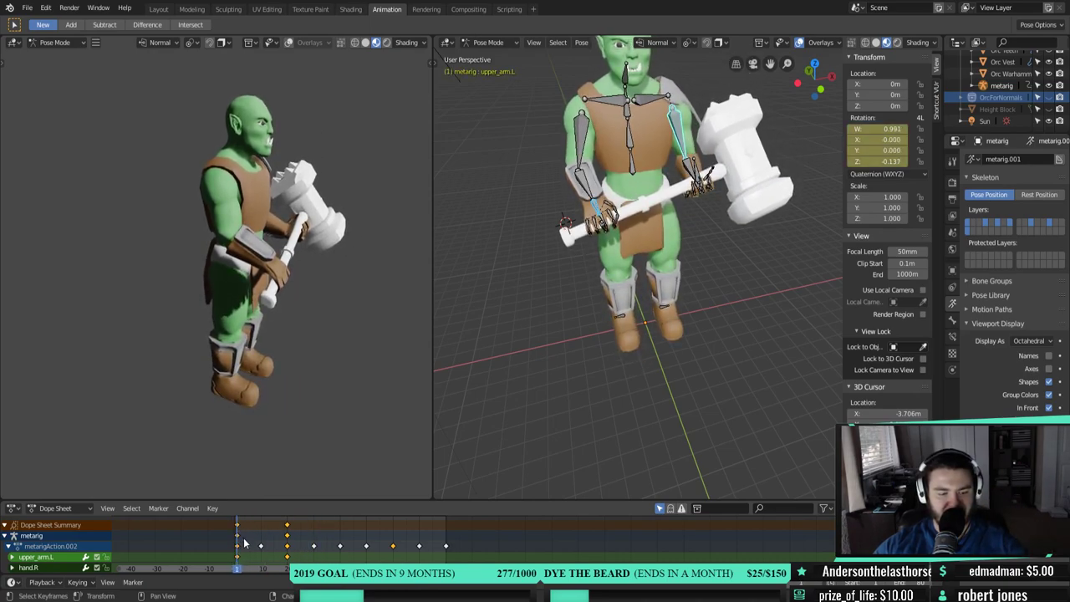
middle_click_drag(615, 345, 400, 333)
middle_click_drag(310, 237, 261, 293)
- Widen the posing viewport and frame the orc's upper body and hammer in both views
scroll(323, 333, "up", 1)
middle_click_drag(333, 338, 475, 293)
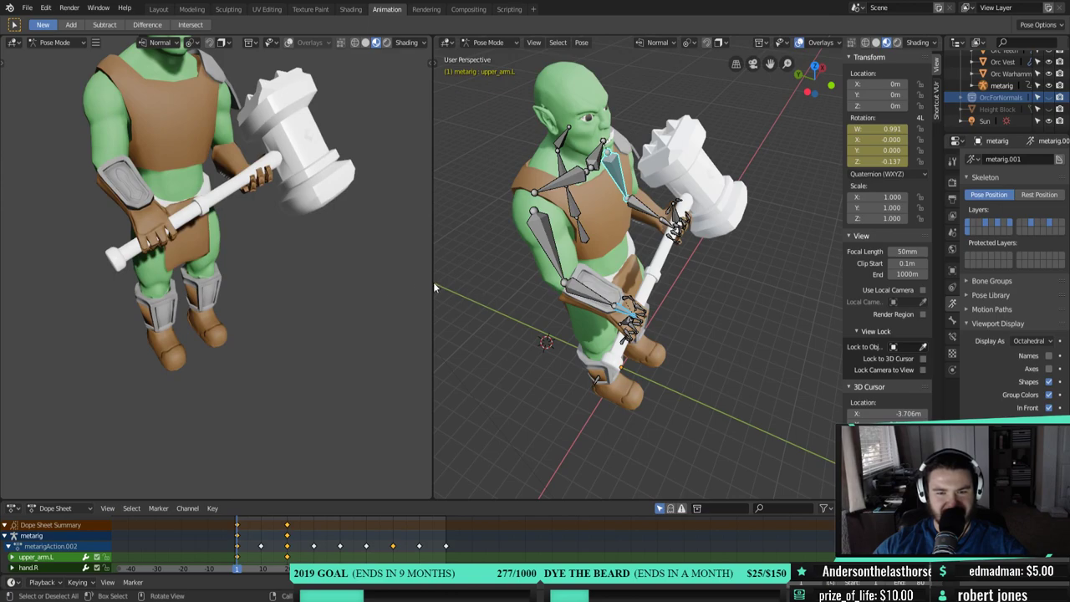
left_click_drag(432, 282, 371, 289)
mouse_move(301, 276)
middle_mouse_down()
mouse_move(238, 267)
mouse_move(318, 264)
middle_mouse_up()
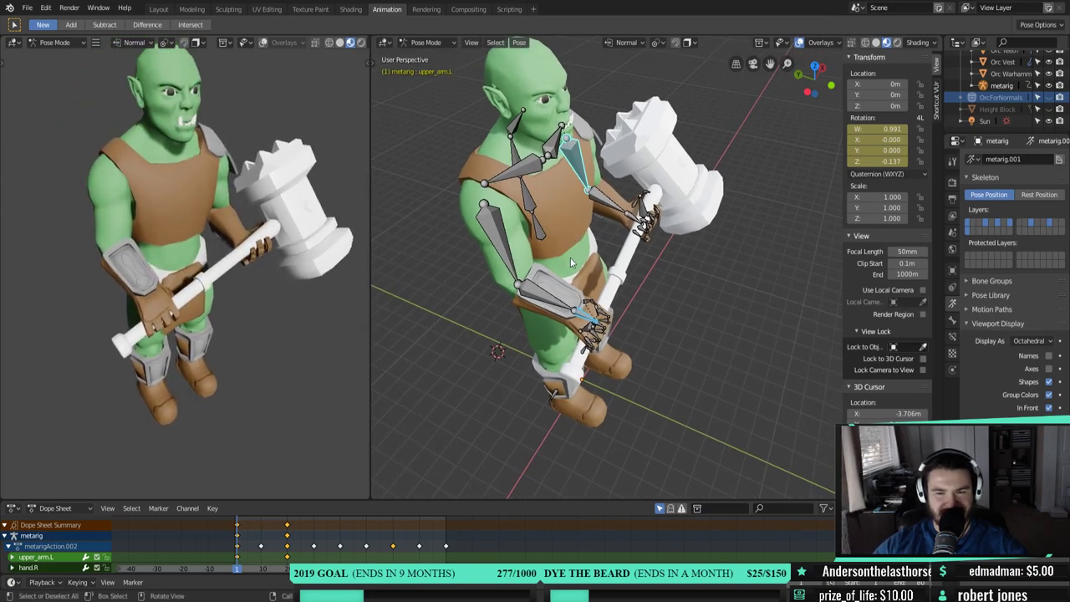
- At frame 40, clear the rotation of the left upper arm and right hand bones and insert a rotation keyframe
left_click(240, 569)
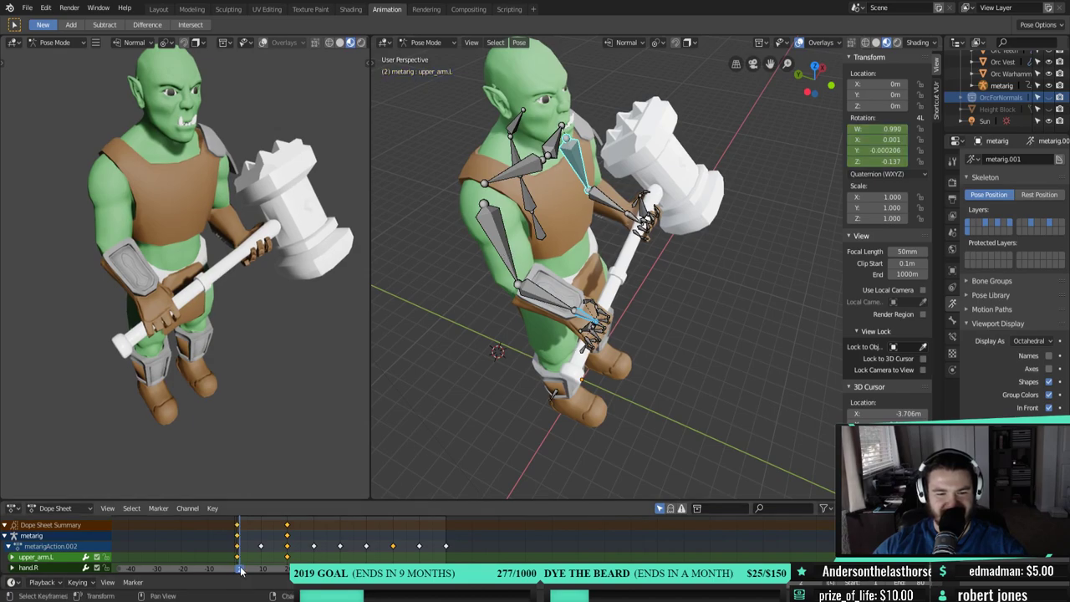
left_click_drag(240, 569, 340, 547)
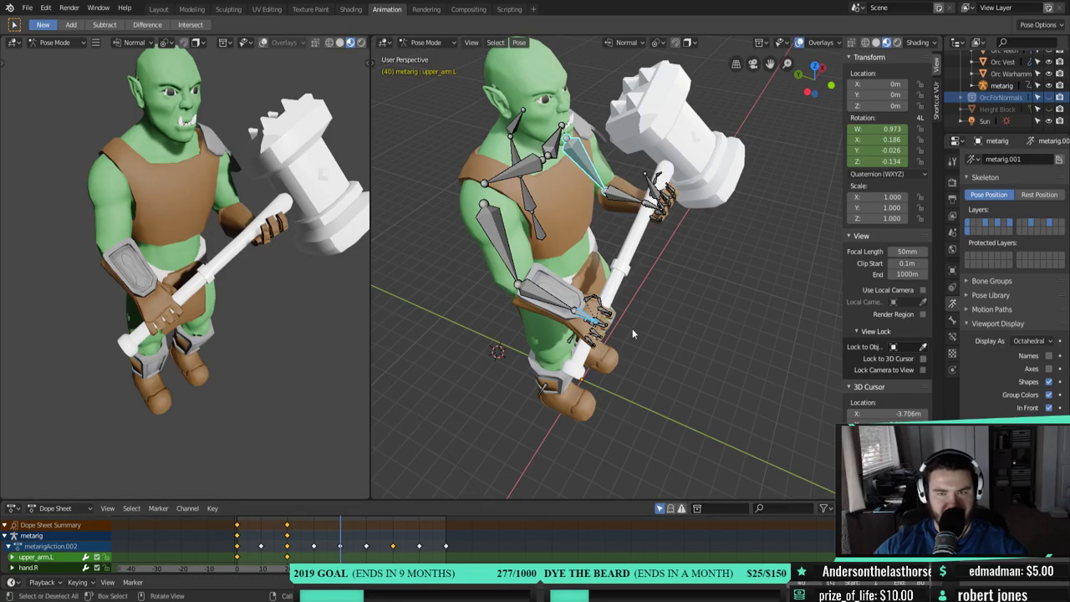
right_click(685, 292)
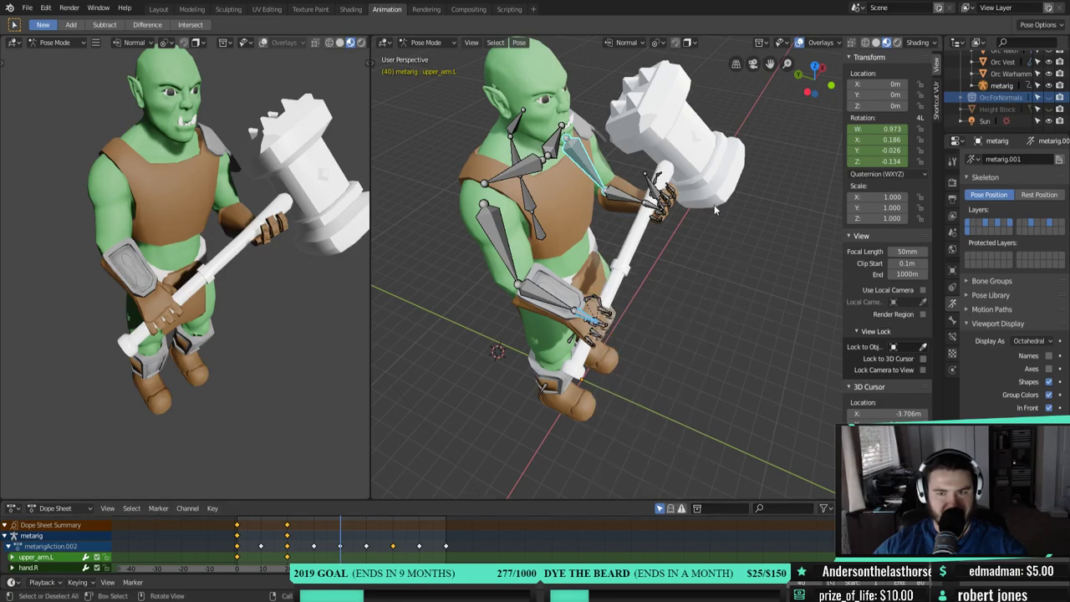
key("alt+r")
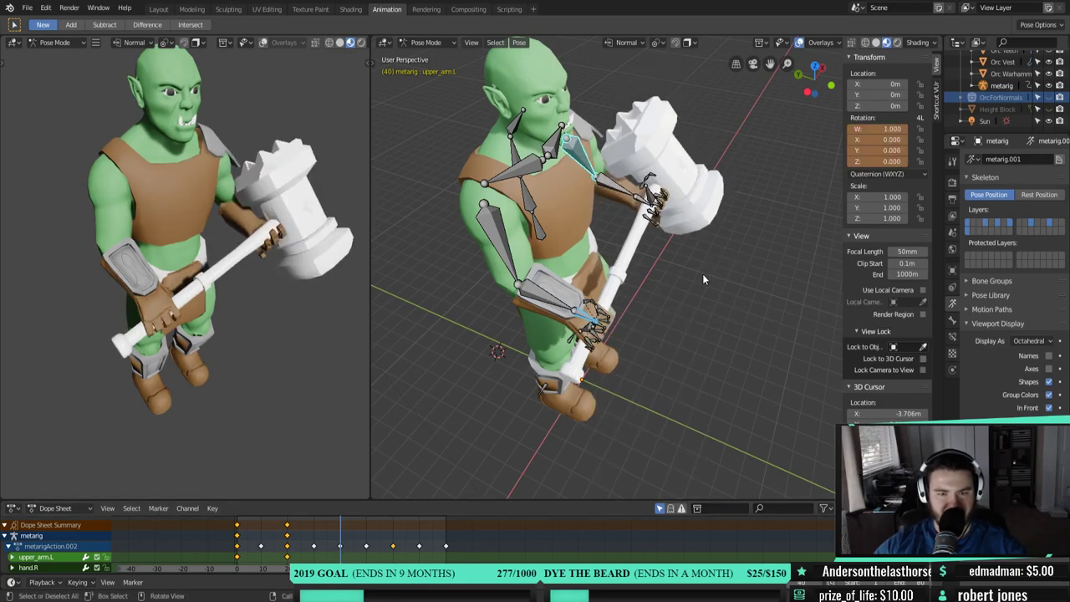
right_click(687, 311)
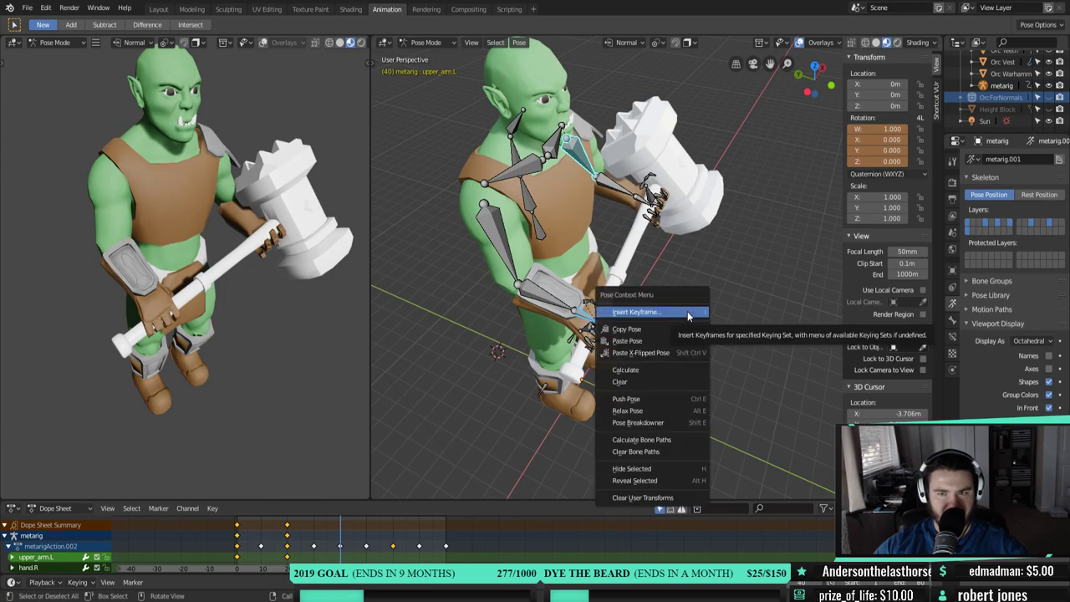
right_click(704, 286)
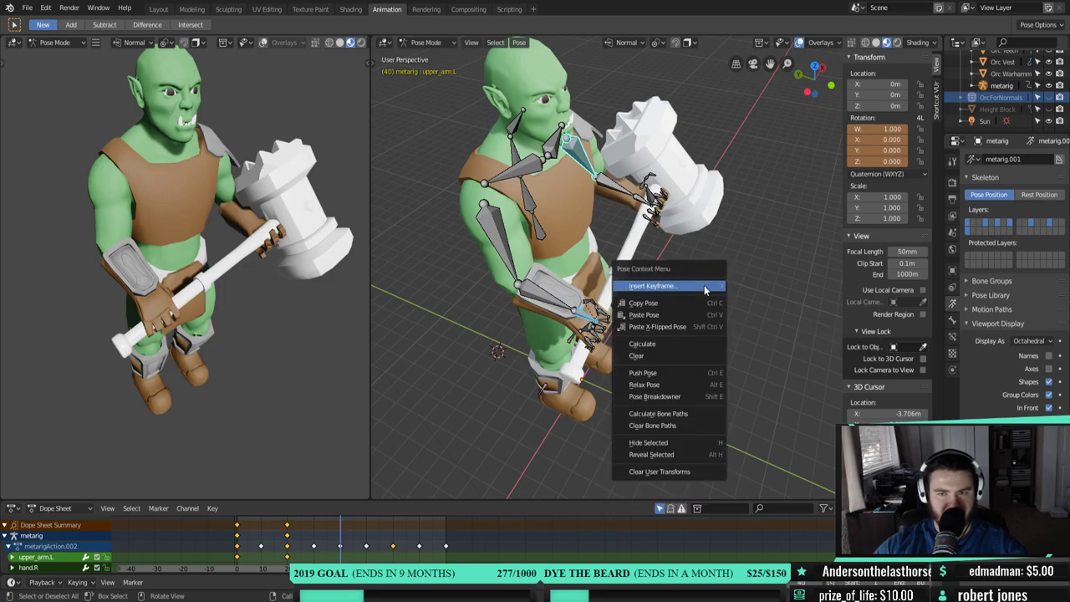
left_click(703, 285)
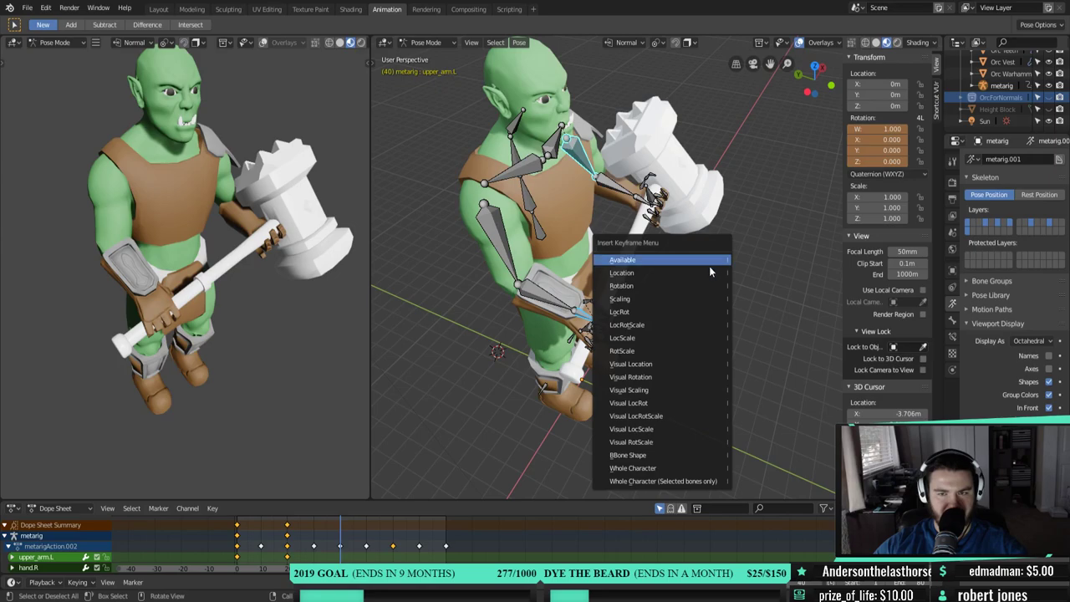
left_click(694, 286)
- Examine the left hand's grip on the hammer handle up close at frame 40 and compare it with frame 1
middle_click_drag(695, 286, 785, 317)
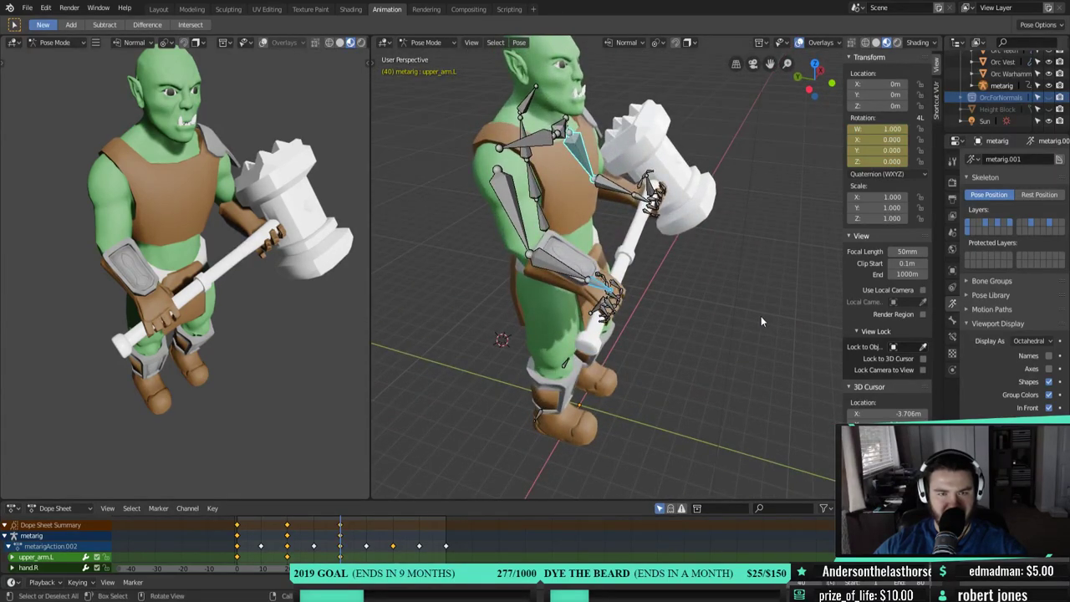
middle_click_drag(527, 330, 576, 249)
scroll(649, 267, "up", 3)
middle_click_drag(649, 267, 635, 367)
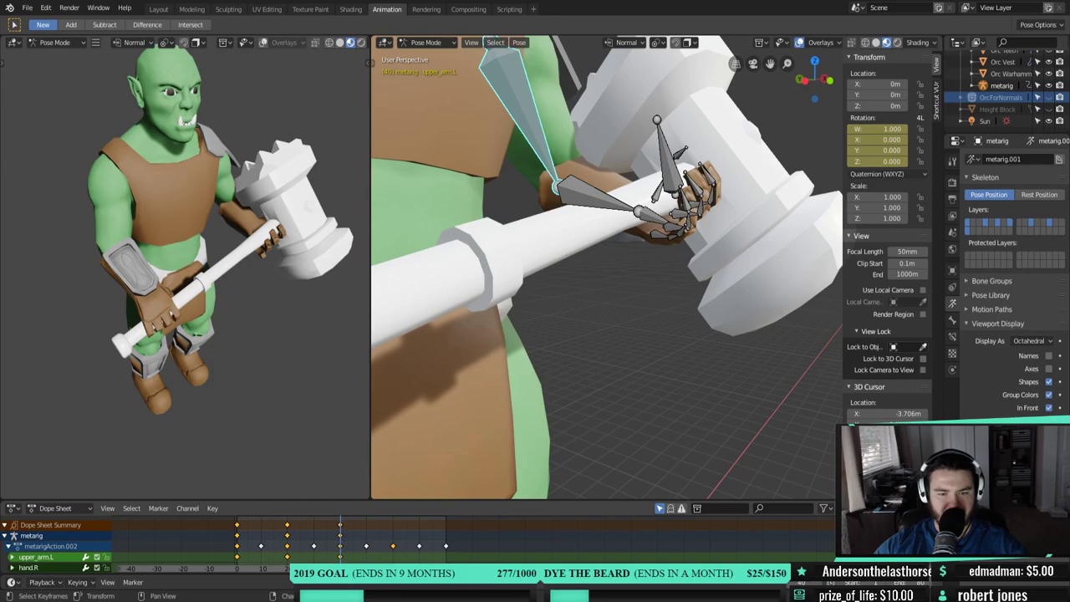
right_click_drag(335, 529, 237, 528)
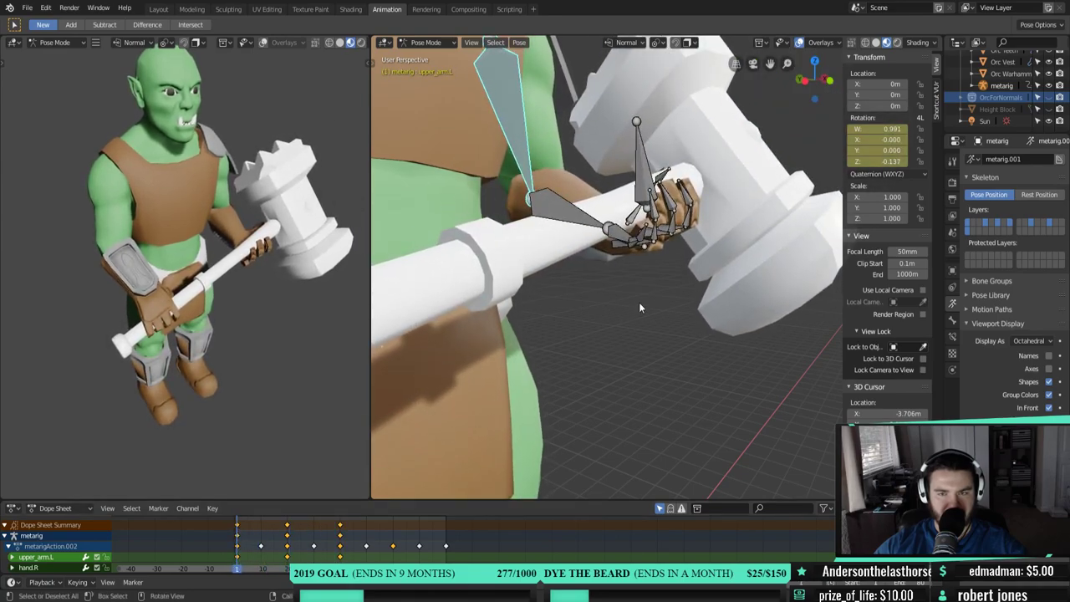
- Try curling the left little finger at frame 1 by rotating Bone.001 about its local X axis without keyframing it
middle_click_drag(637, 304, 679, 333)
left_click(657, 269)
key("r")
key("x")
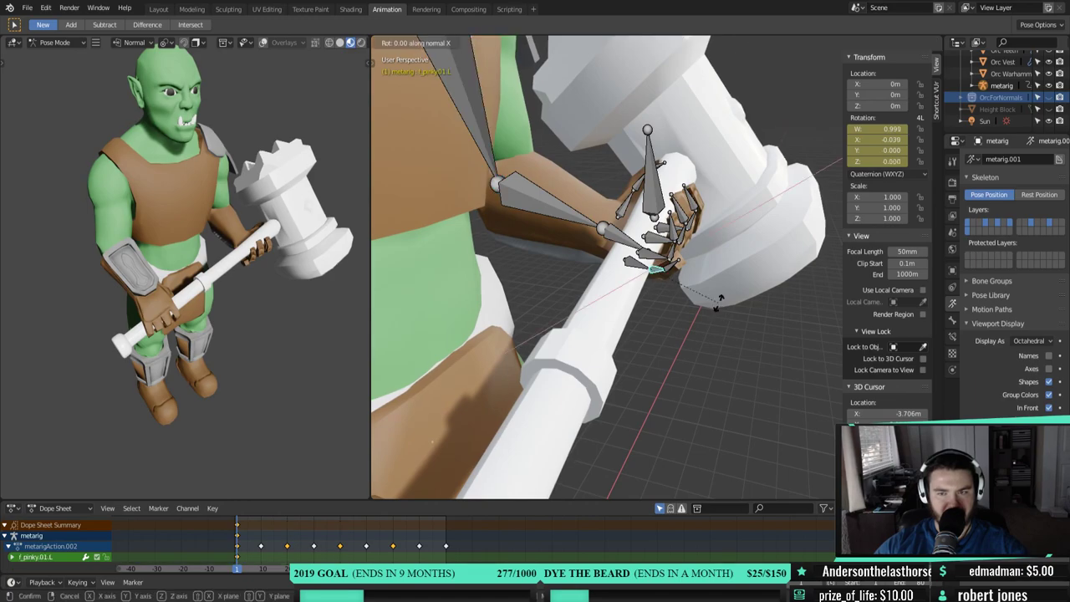
left_click(672, 278)
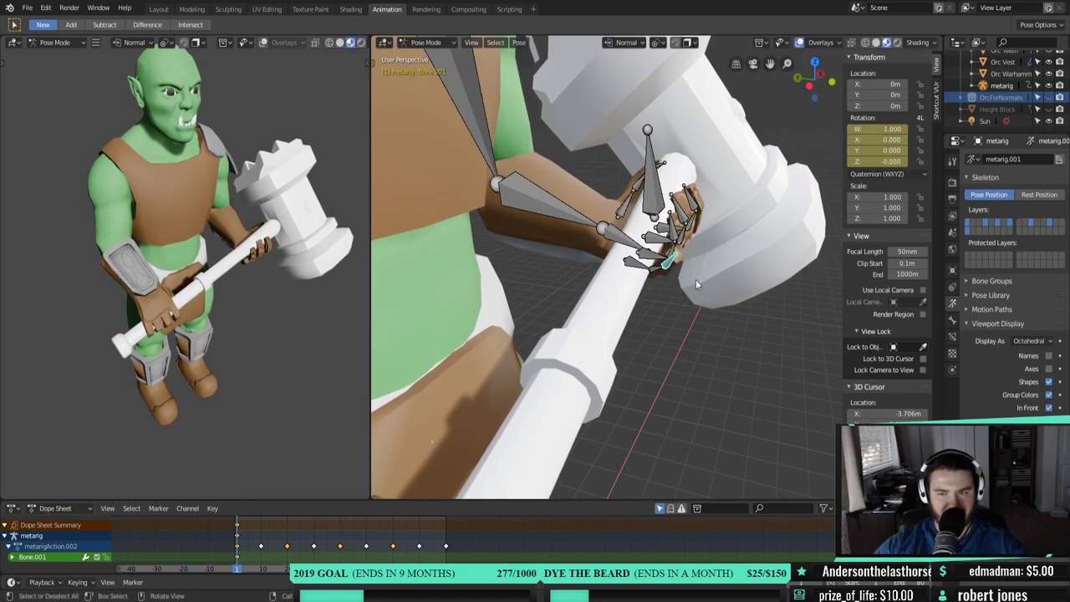
key("r")
key("x")
left_click(696, 261)
- Scrub from frame 1 to frame 20 to check the arms and hammer on the whole orc
middle_click_drag(720, 334, 655, 320)
scroll(660, 309, "down", 4)
scroll(655, 314, "down", 2)
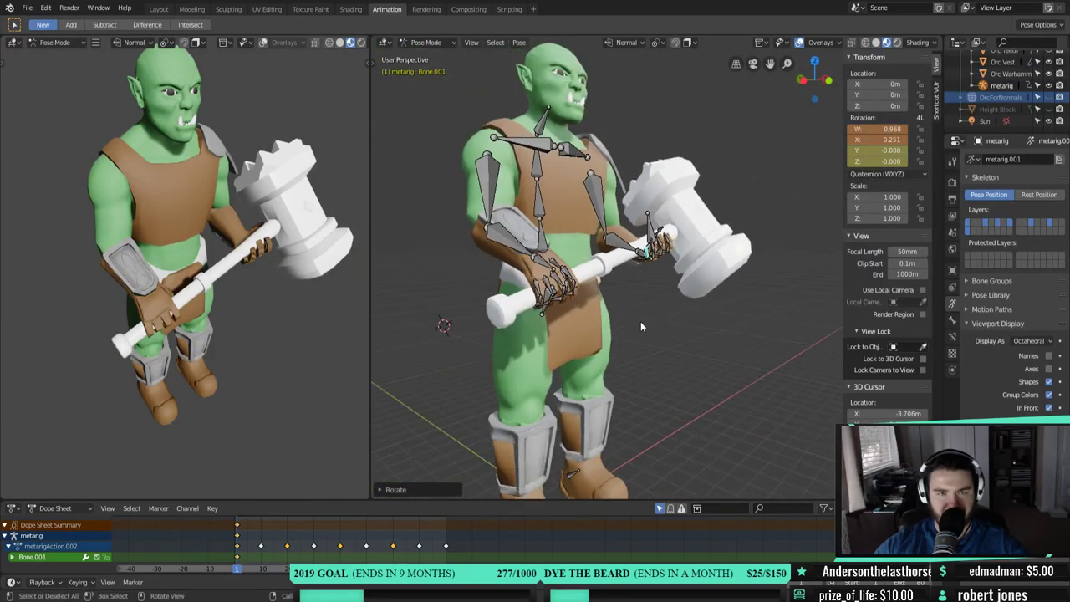
left_click_drag(234, 574, 288, 570)
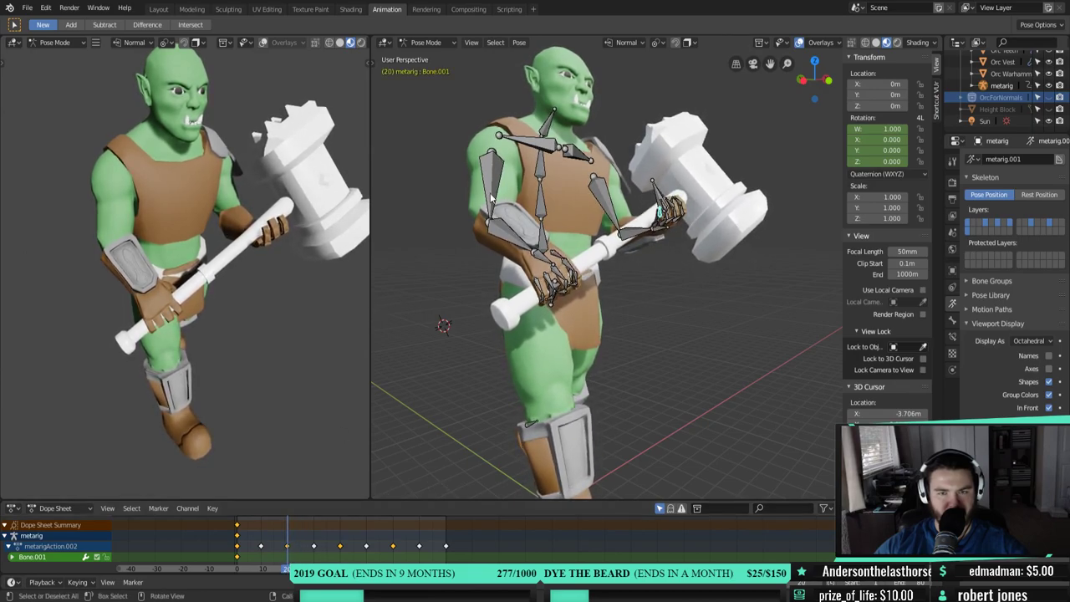
middle_click_drag(526, 254, 684, 349)
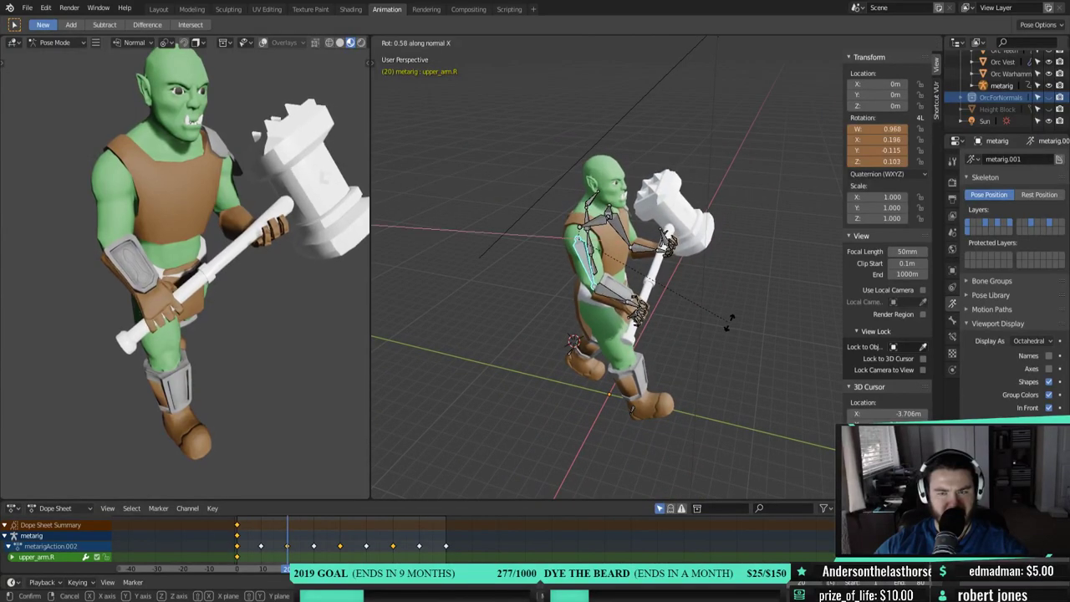
key("x")
key("x")
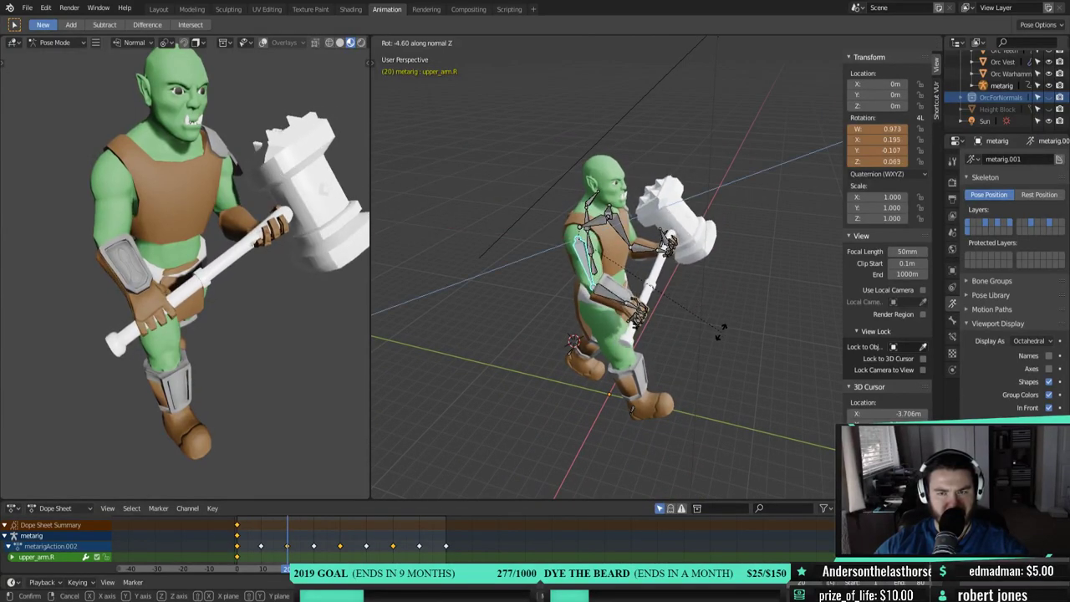
left_click(717, 338)
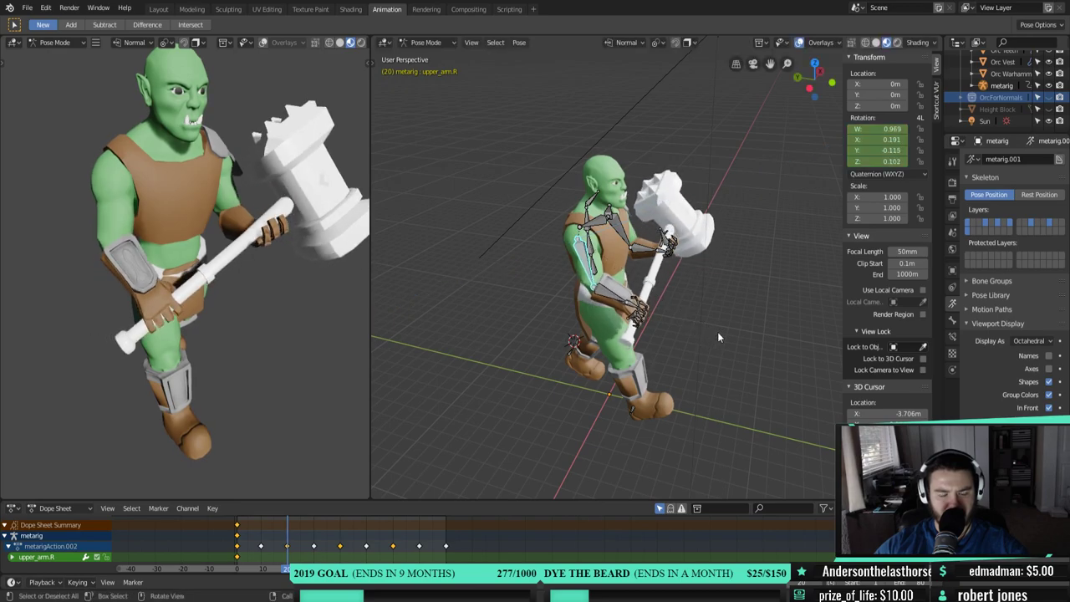
- Rotate the right upper arm bone about -5 degrees around its local X axis at frame 20
key("r")
key("x")
key("x")
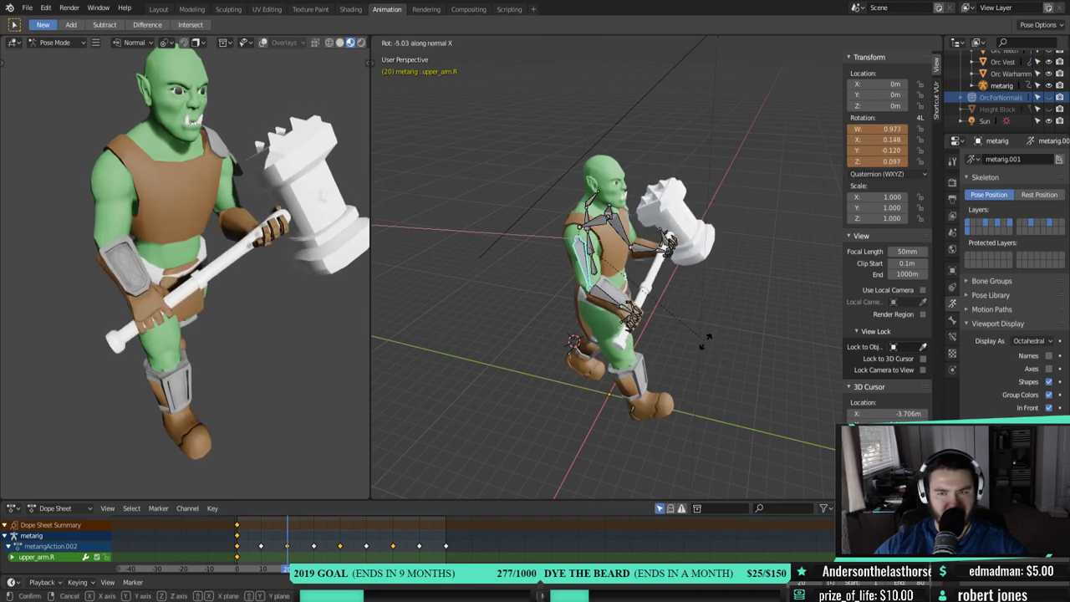
left_click(706, 342)
- Rotate the right hand bone about 3.8 degrees around its local Y axis at frame 20
middle_click_drag(697, 339, 544, 255)
scroll(581, 343, "up", 3)
left_click(548, 269)
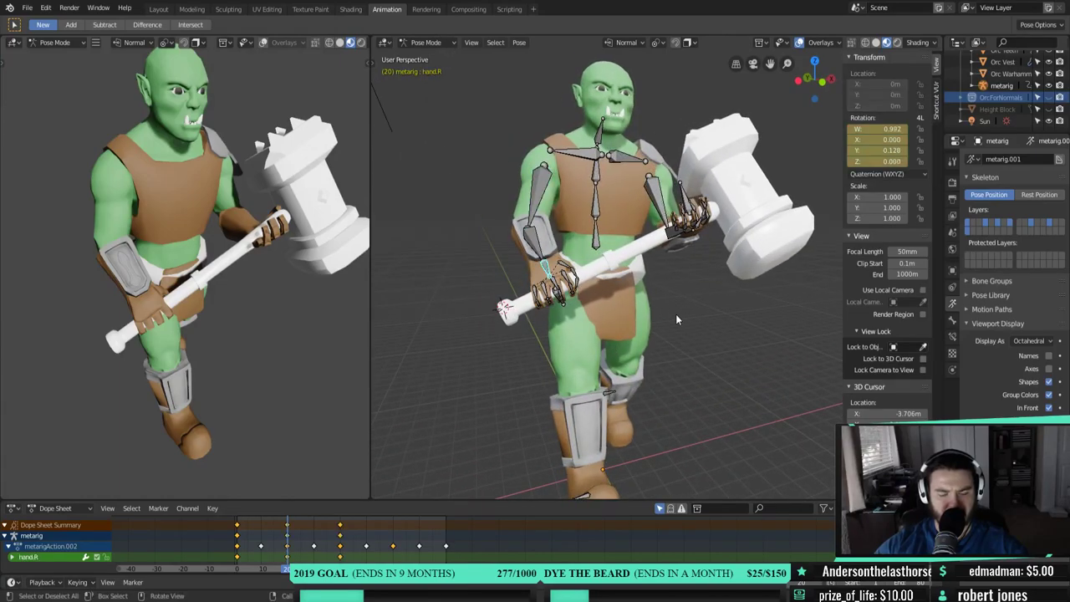
key("r")
key("y")
key("y")
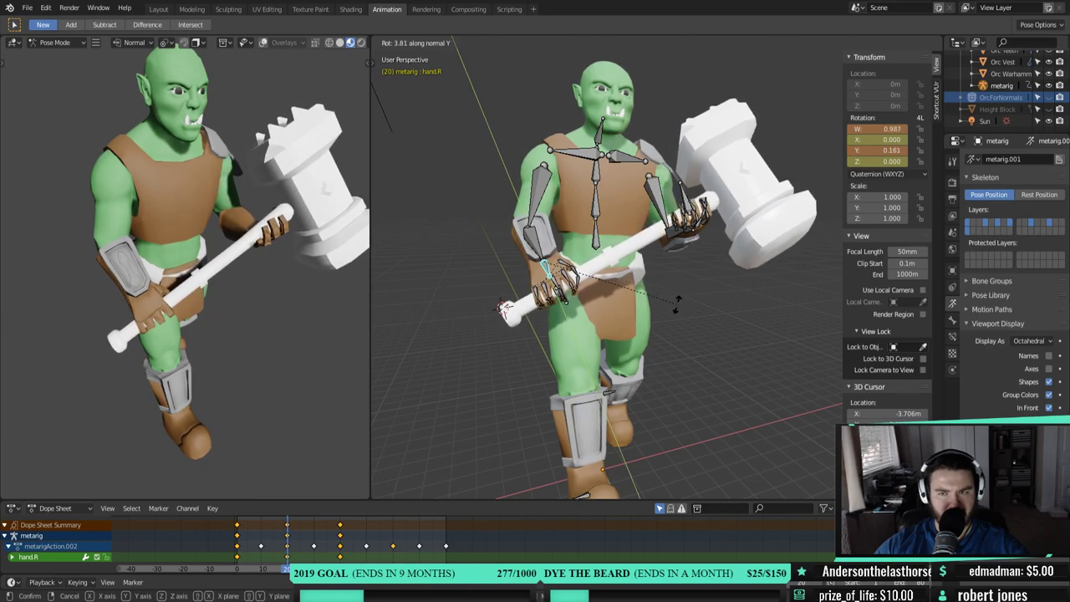
left_click(677, 304)
middle_click_drag(677, 304, 667, 348)
scroll(573, 343, "down", 3)
middle_click_drag(573, 342, 590, 312)
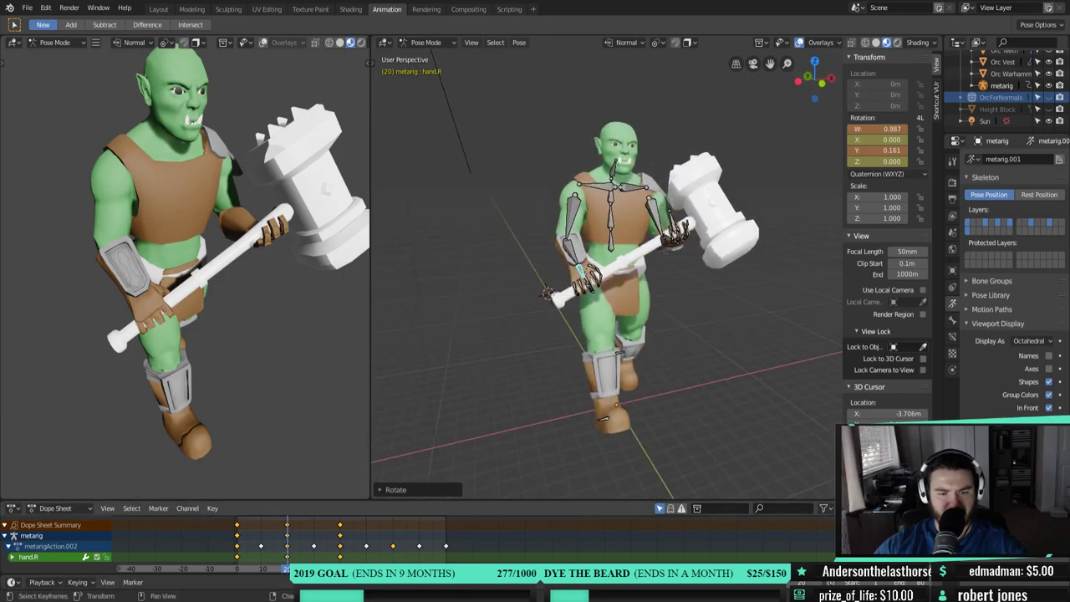
- Undo the latest rotations of the right hand and right upper arm bones at frame 20
left_click(574, 222)
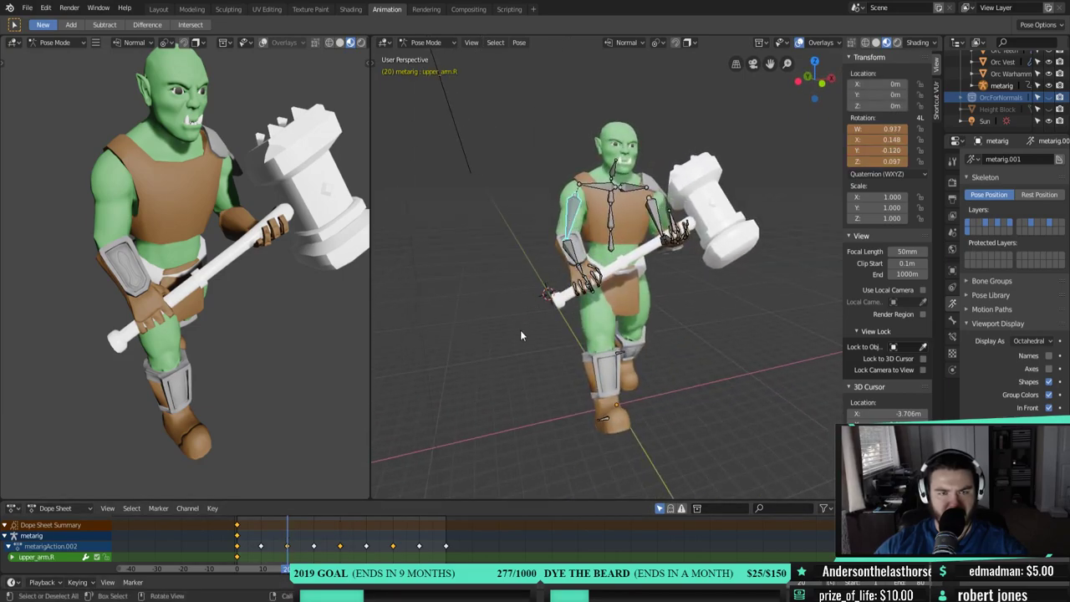
middle_click_drag(520, 329, 610, 354)
scroll(769, 346, "down", 2)
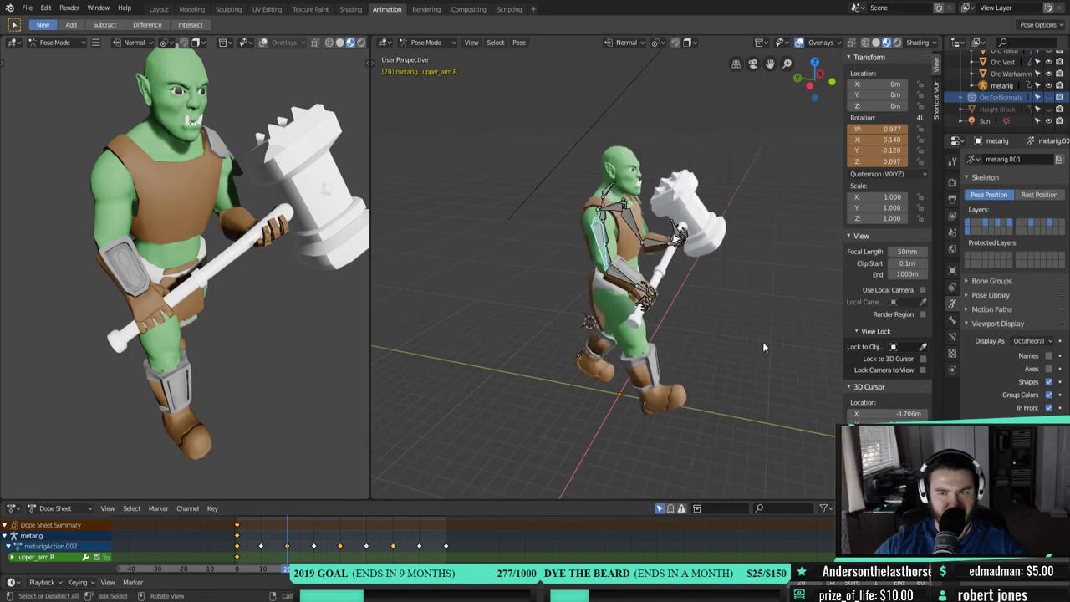
key("ctrl+z")
key("ctrl+z")
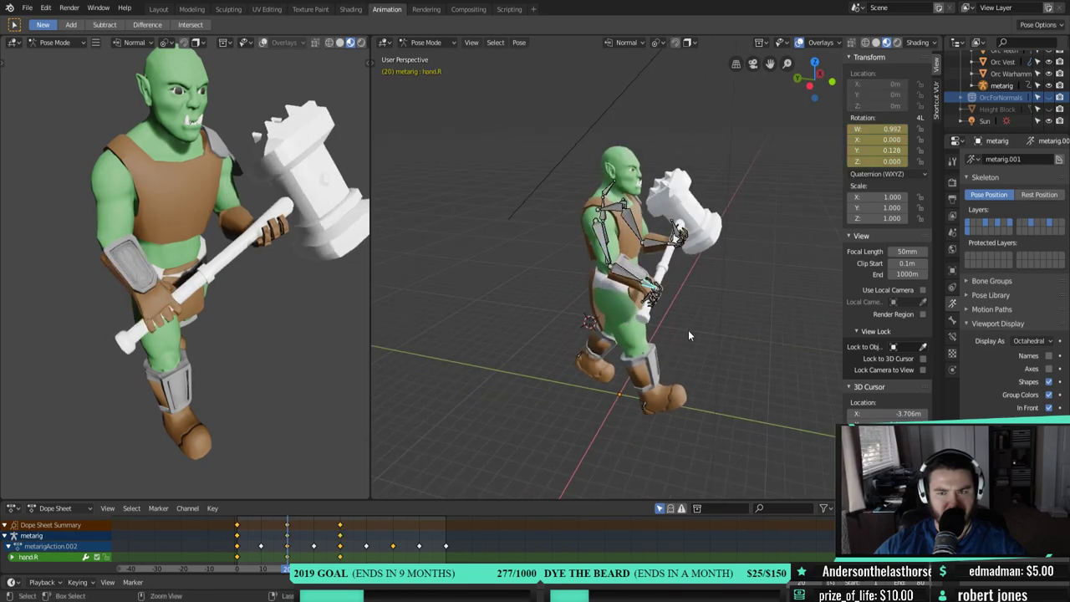
- Recheck the motion up to frame 20 and swing the right upper arm bone back around its local X axis there
left_click(238, 571)
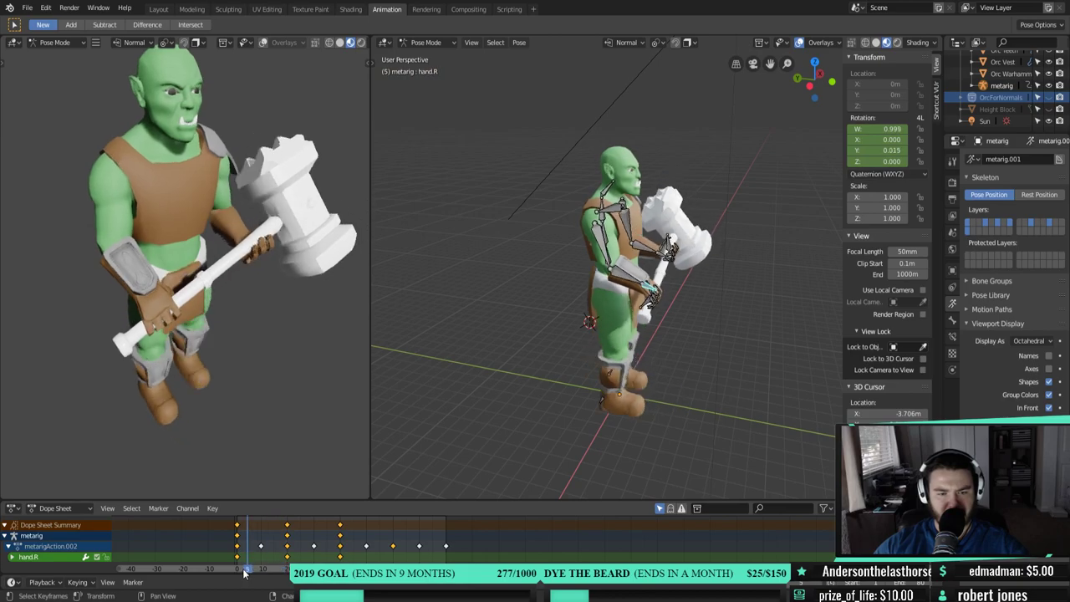
left_click_drag(239, 571, 289, 570)
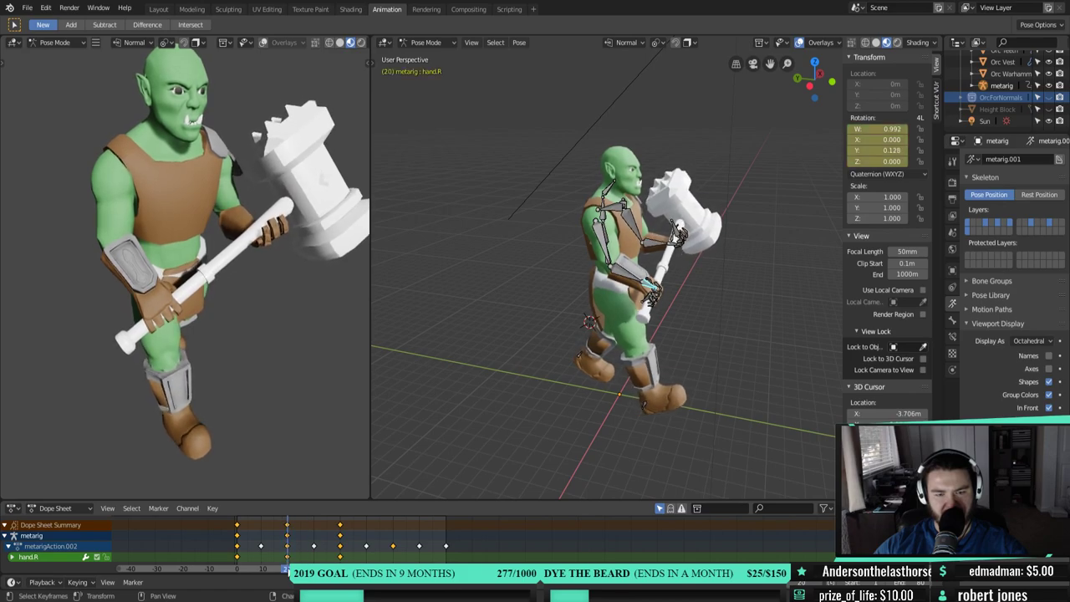
left_click(608, 244)
scroll(731, 365, "up", 4)
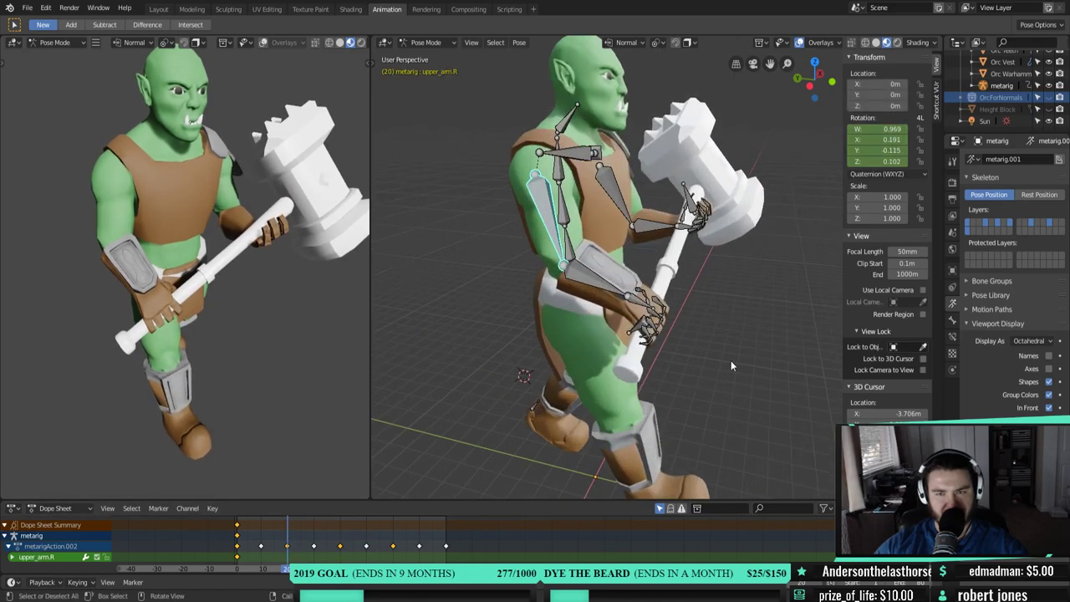
key("r")
key("x")
key("x")
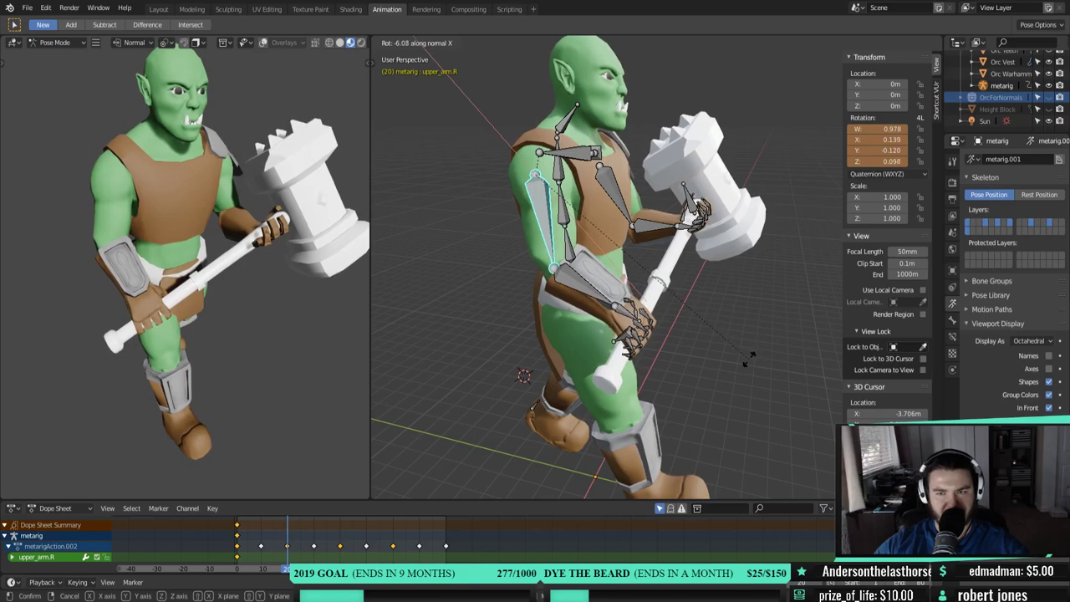
left_click(684, 372)
- Rotate the right hand bone about 8 degrees around its local Y axis and slightly around its local X axis at frame 20
left_click(617, 321)
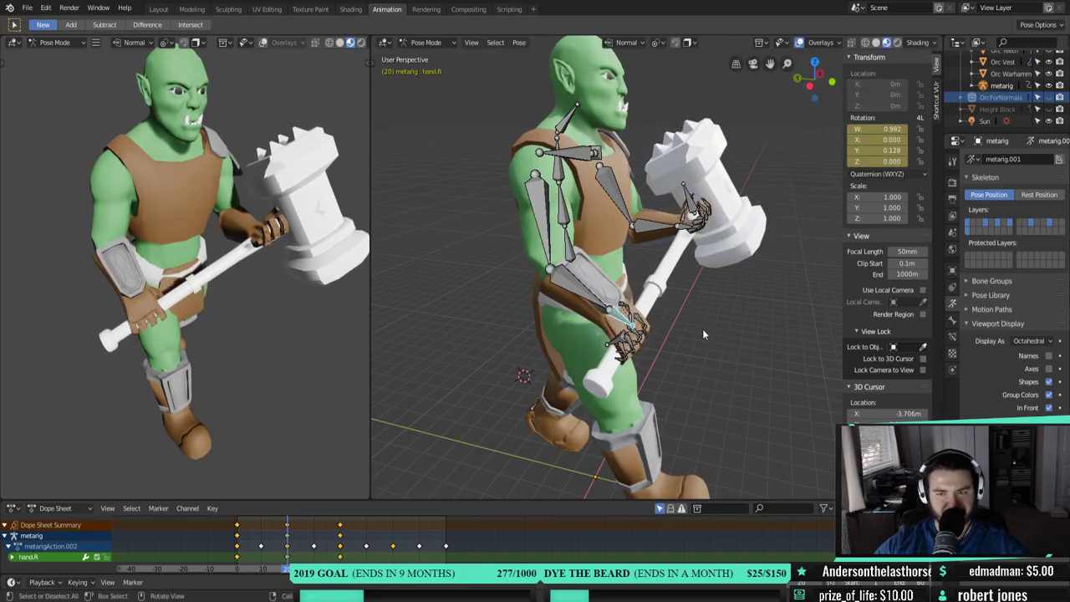
key("r")
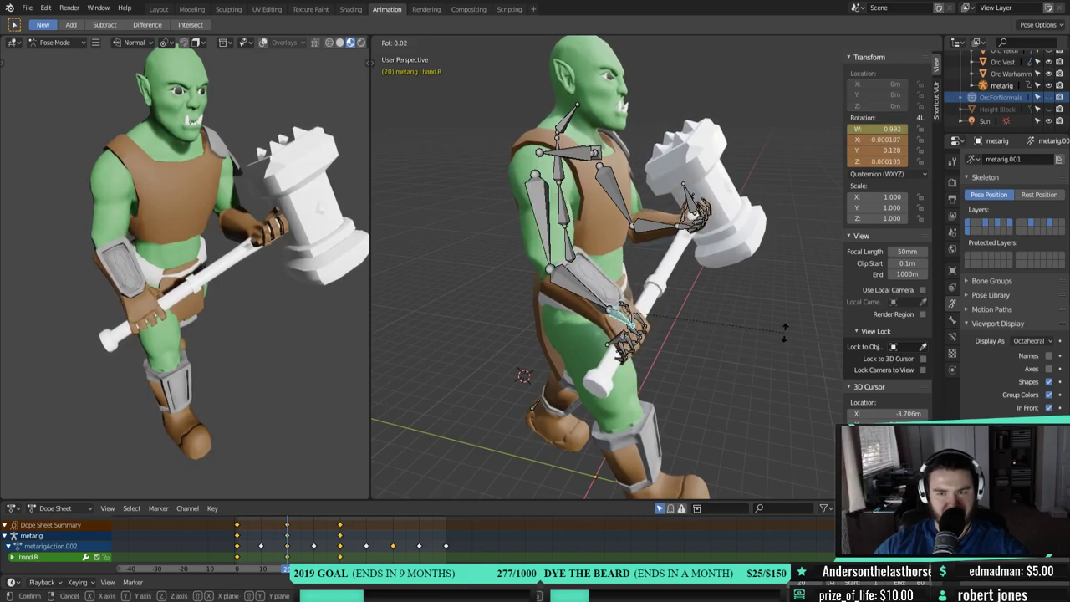
key("y")
key("y")
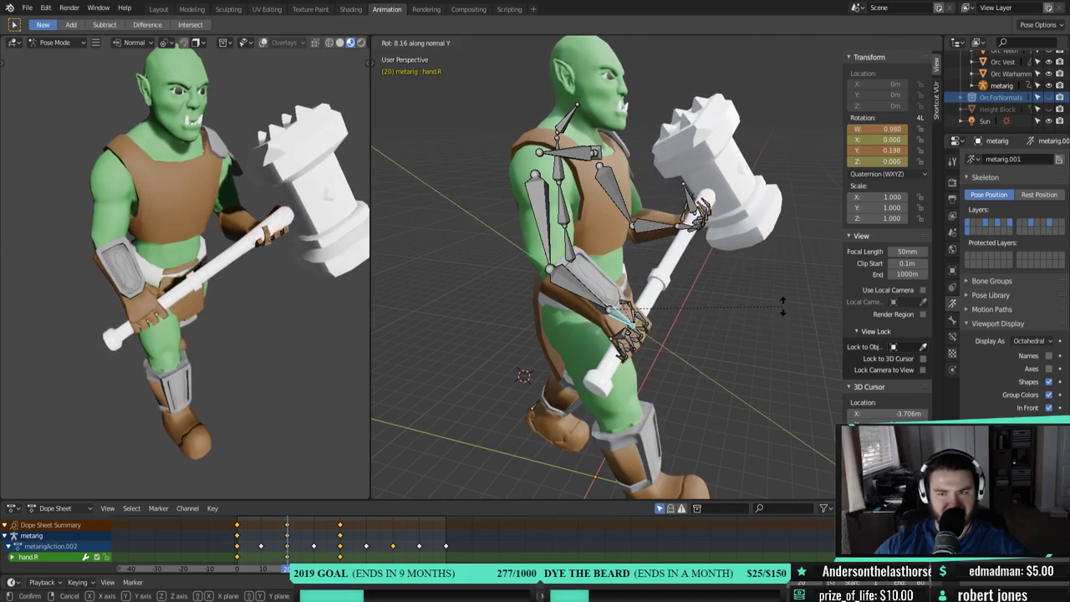
left_click(783, 305)
key("r")
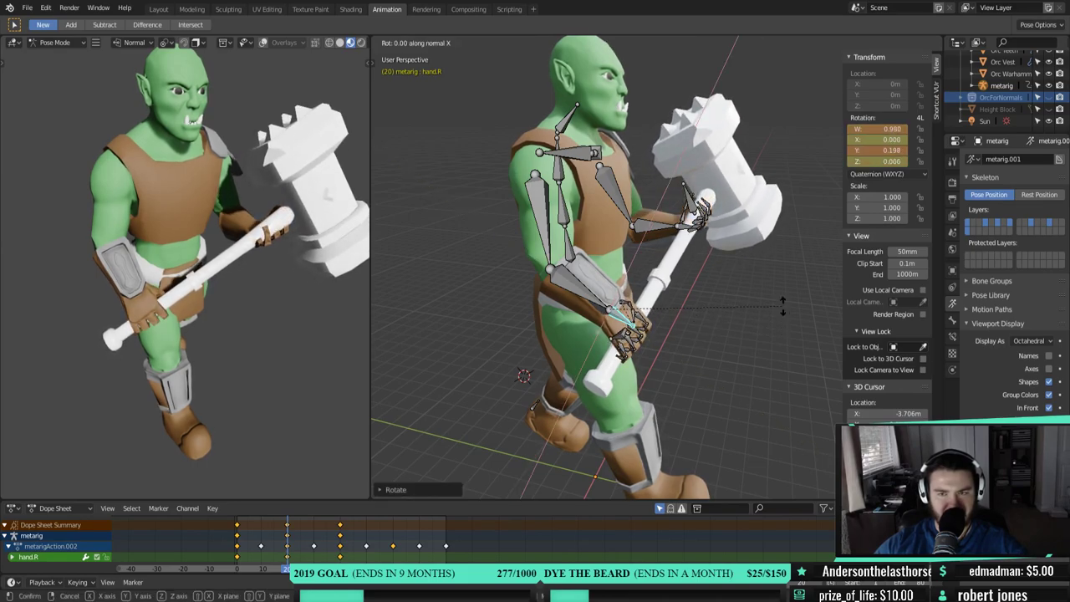
left_click(782, 302)
middle_click_drag(782, 303, 698, 318)
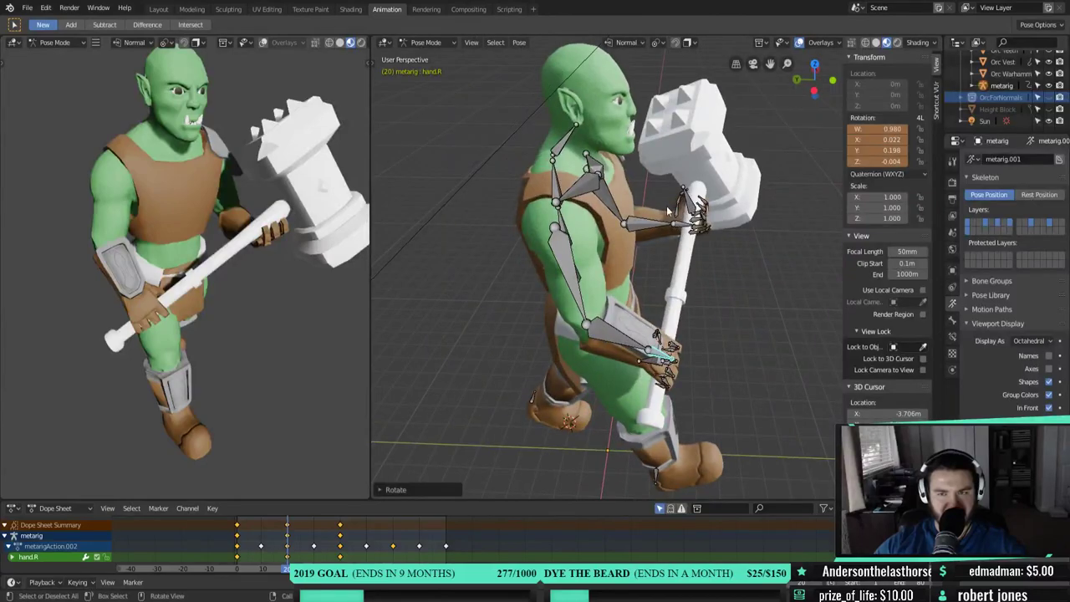
- Insert rotation keyframes for the right upper arm and right hand bones at frame 20
middle_click_drag(694, 346, 527, 222)
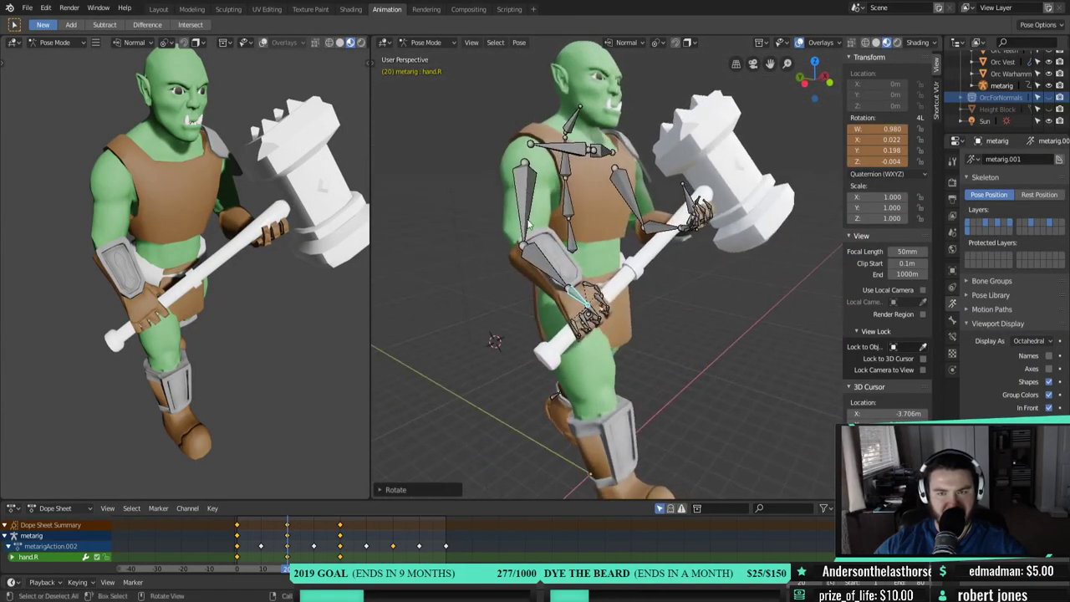
left_click(528, 223)
left_click(577, 298)
right_click(682, 344)
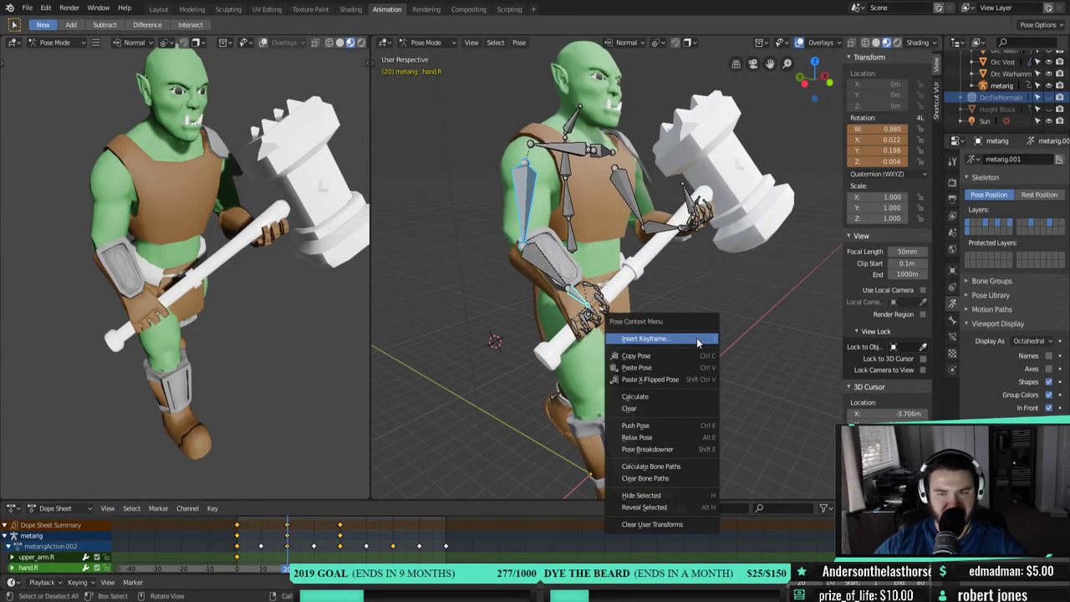
left_click(698, 339)
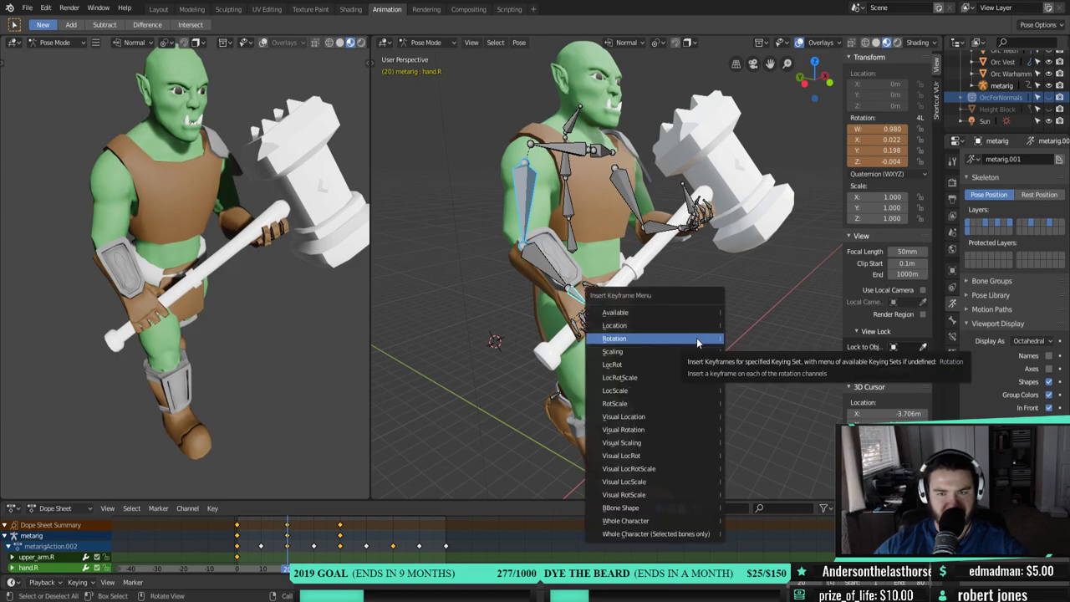
left_click(697, 338)
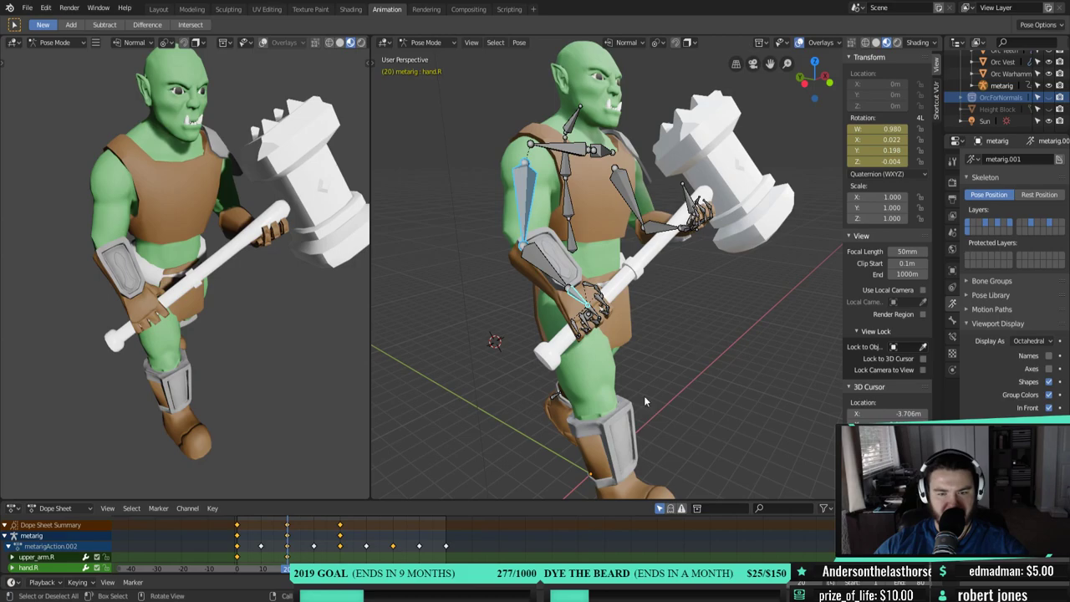
- Scrub back from frame 20 to frame 0 to check the right arm and hammer motion
left_click(283, 571)
left_click_drag(283, 571, 257, 537)
right_click_drag(257, 539, 234, 537)
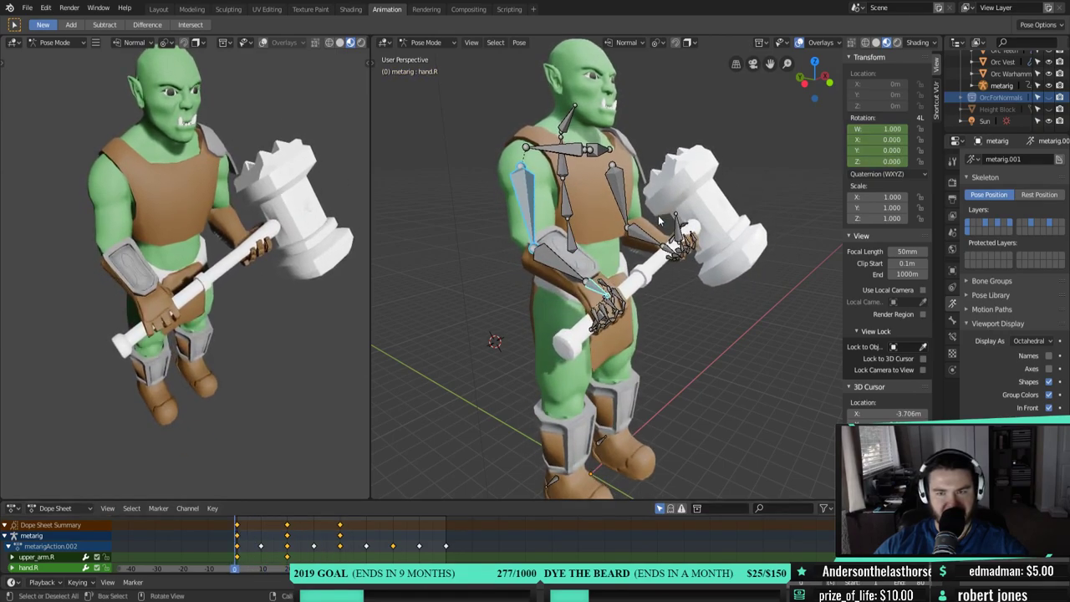
- Select all the orc's arm, hand, shoulder and upper spine bones, leaving out the lowest spine bone
scroll(564, 256, "down", 1)
middle_click_drag(563, 256, 538, 281)
scroll(620, 277, "up", 3)
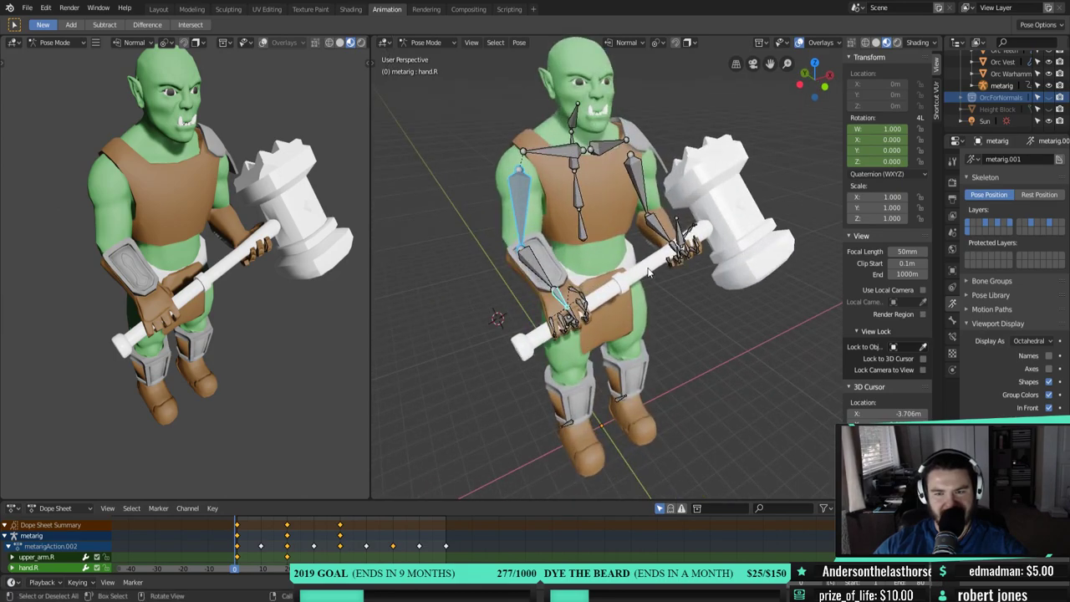
left_click(628, 163, "shift")
left_click(661, 224, "shift")
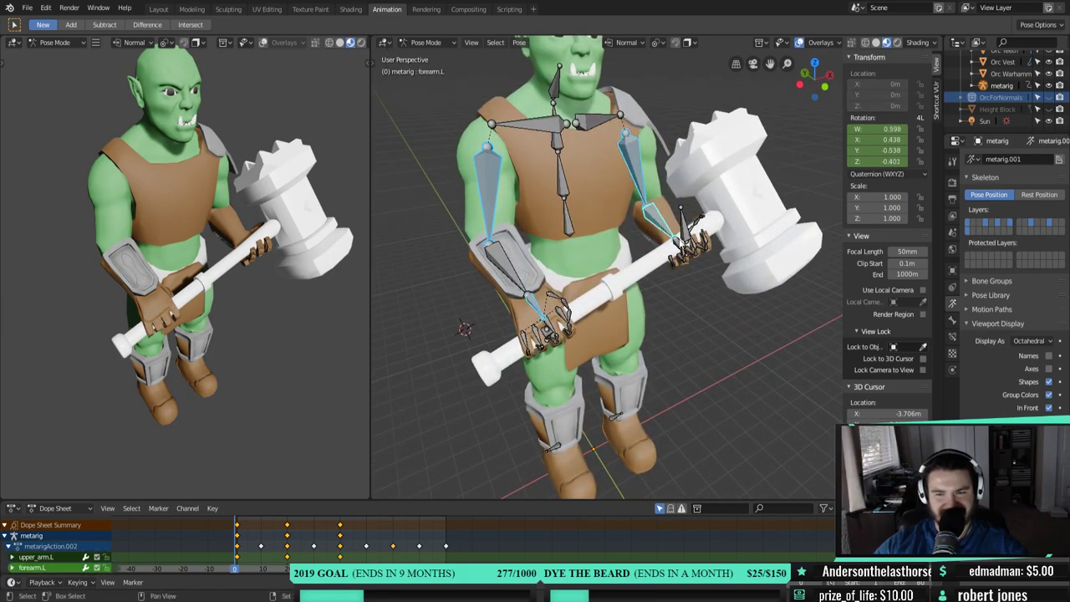
scroll(646, 257, "down", 2)
left_click_drag(509, 112, 709, 317)
left_click(596, 239, "shift")
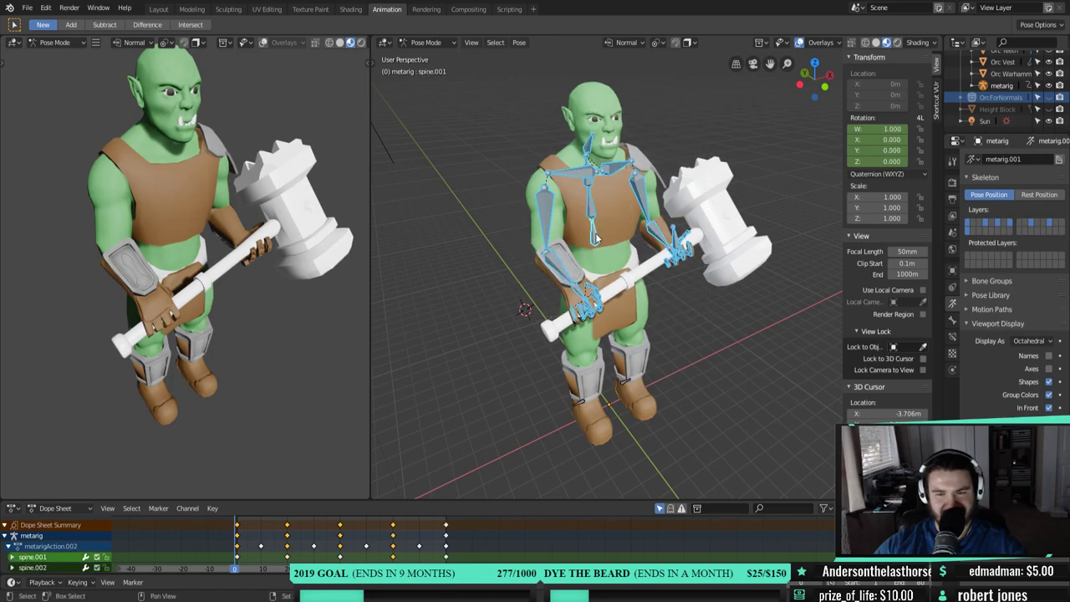
middle_click_drag(679, 286, 660, 261)
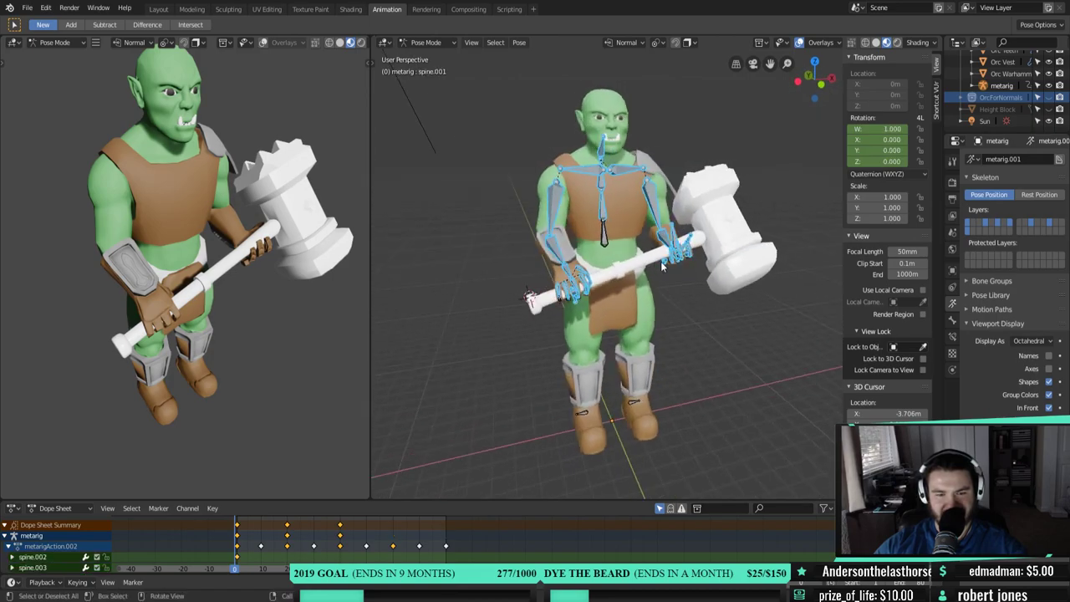
- Go to frame 1, try to keyframe the selected upper-body bones, and play through the walk cycle
middle_click_drag(240, 569, 236, 569)
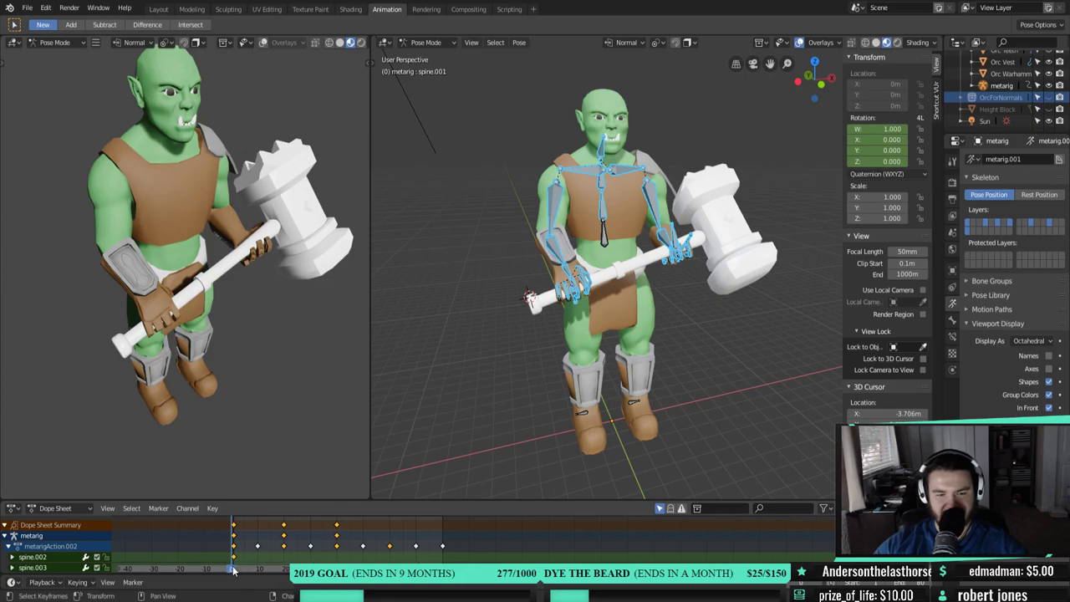
left_click(233, 569)
right_click(645, 356)
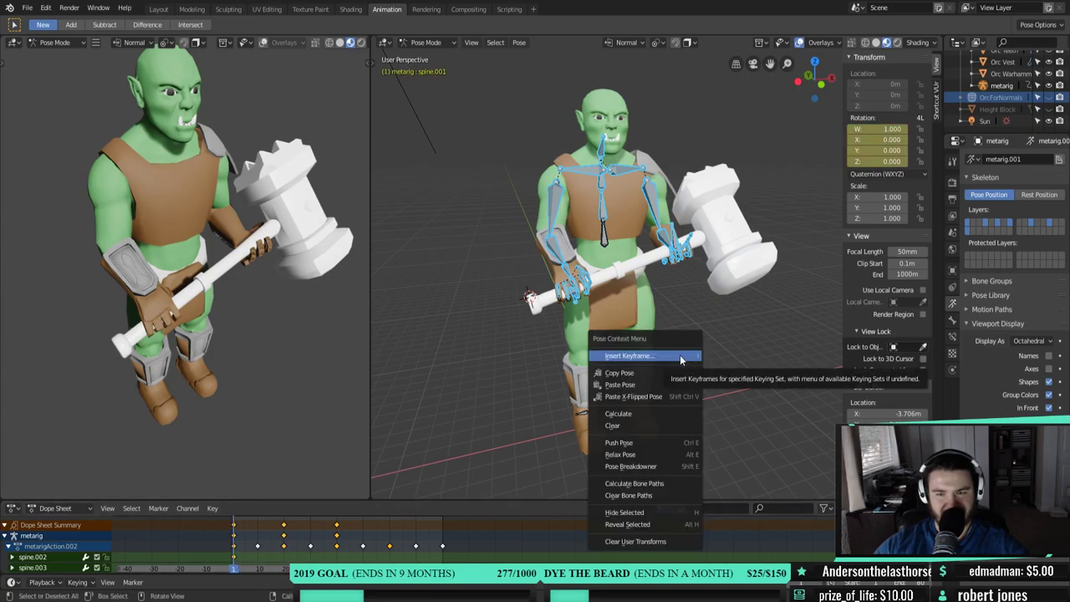
key("x")
left_click(357, 541)
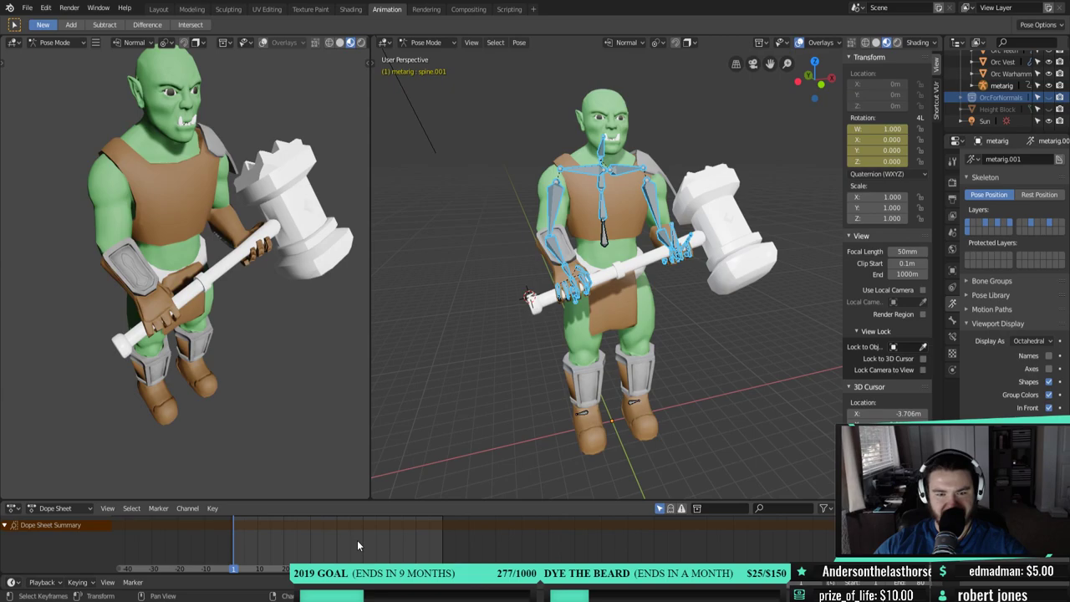
key("space")
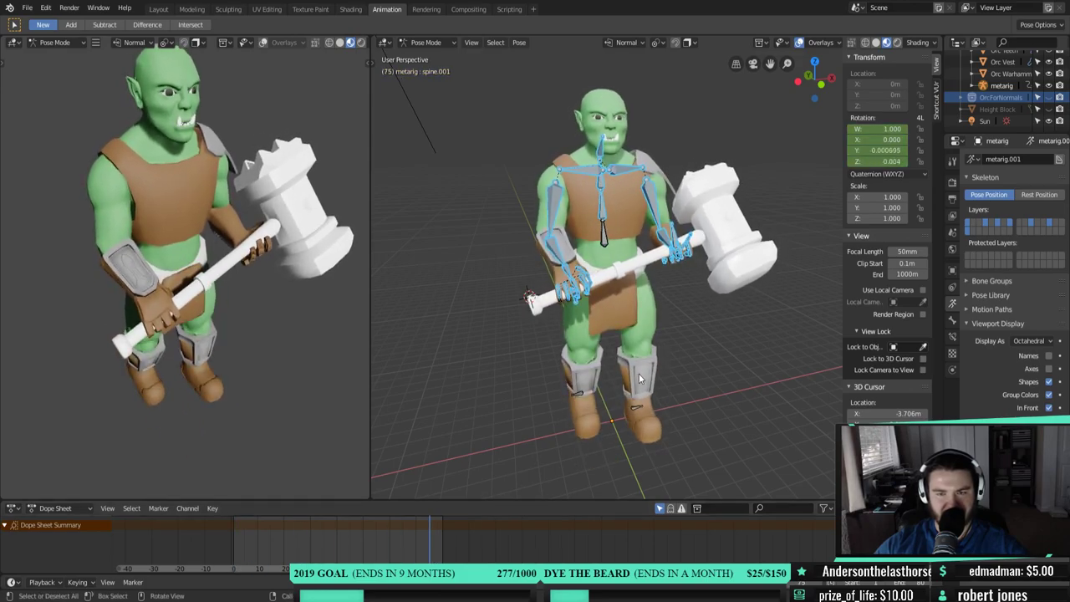
- Hide the bone hand.R.001 at the right hand
middle_click_drag(612, 311, 545, 295)
left_click(572, 295)
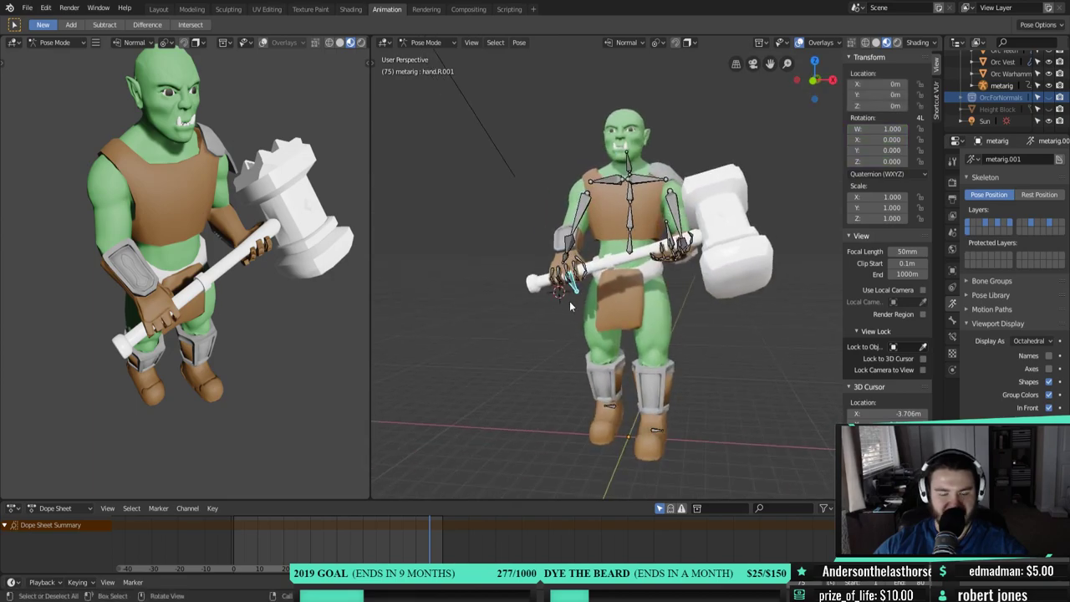
key("h")
left_click(602, 260)
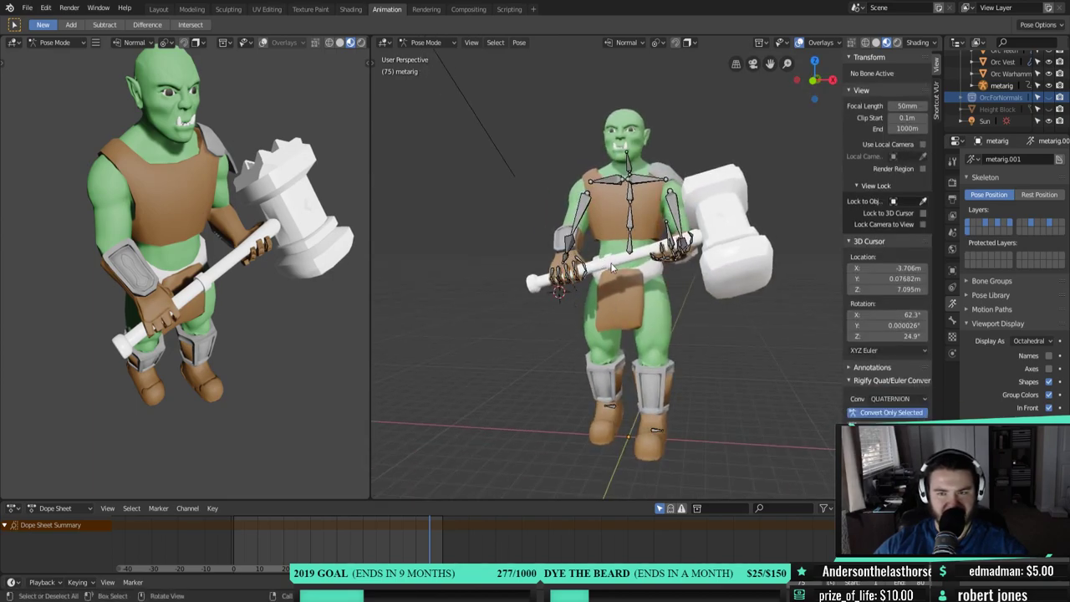
left_click(1023, 98)
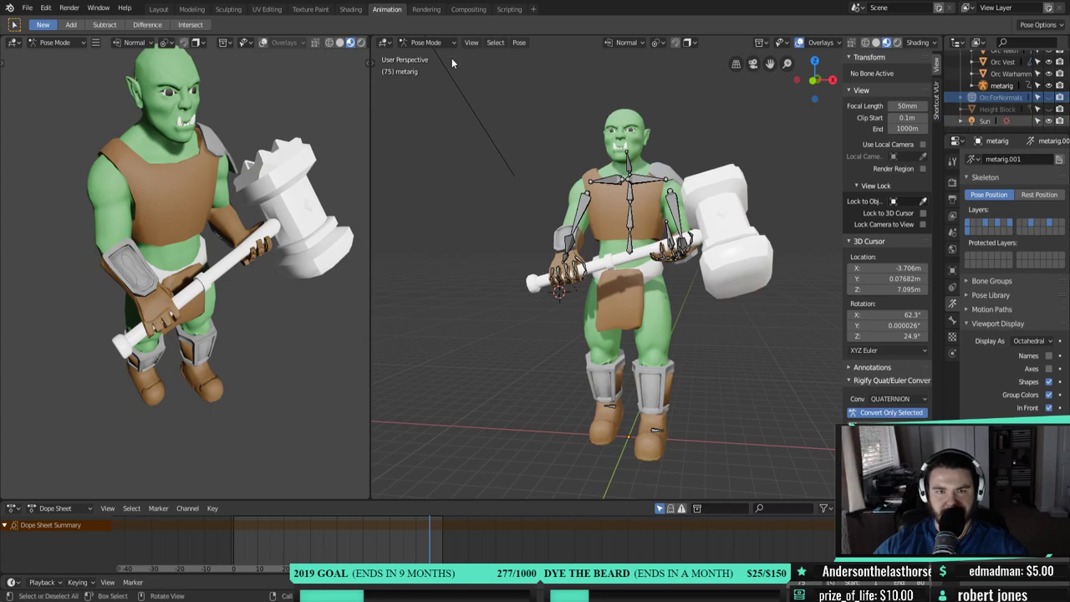
left_click(418, 43)
middle_click_drag(438, 154, 581, 324)
scroll(590, 298, "up", 3)
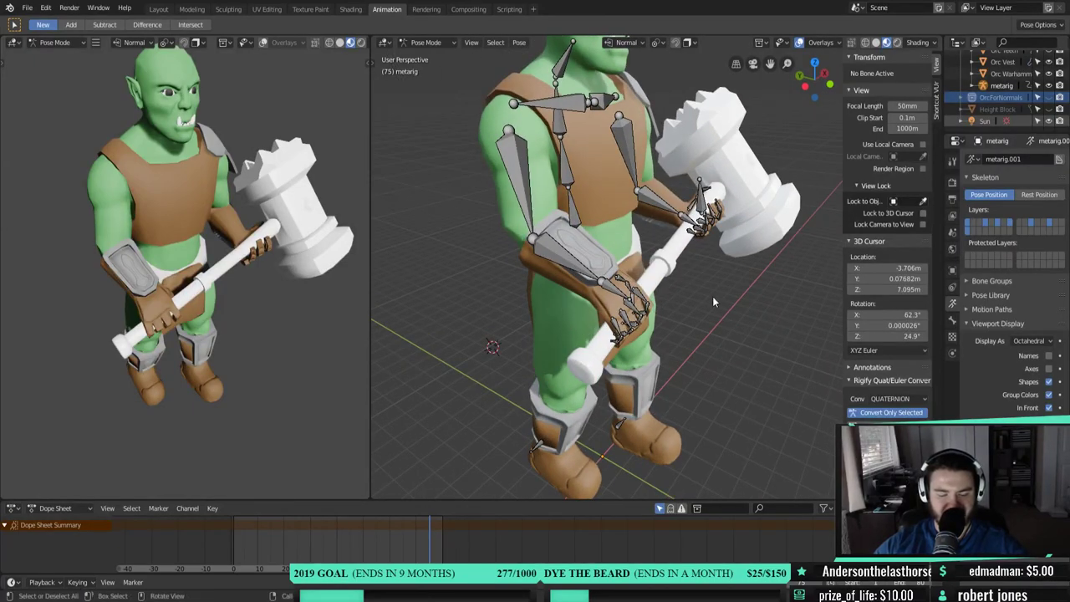
- Bring back the hidden hand.R.001 bone and select it, viewing the whole orc from the front
middle_click_drag(724, 303, 643, 295)
key("a")
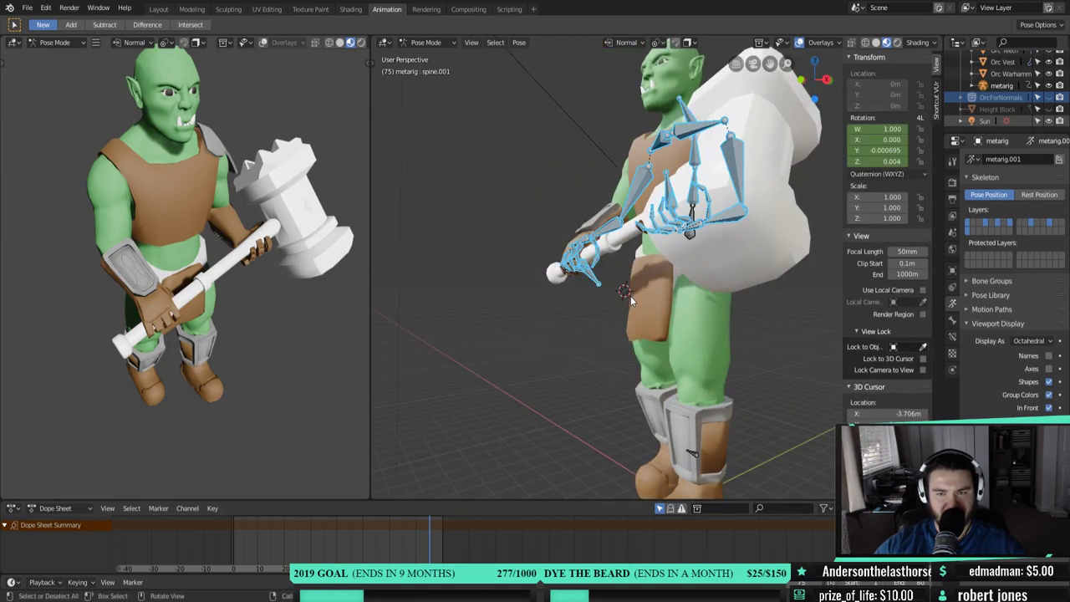
left_click(626, 295)
middle_click_drag(625, 296, 577, 346)
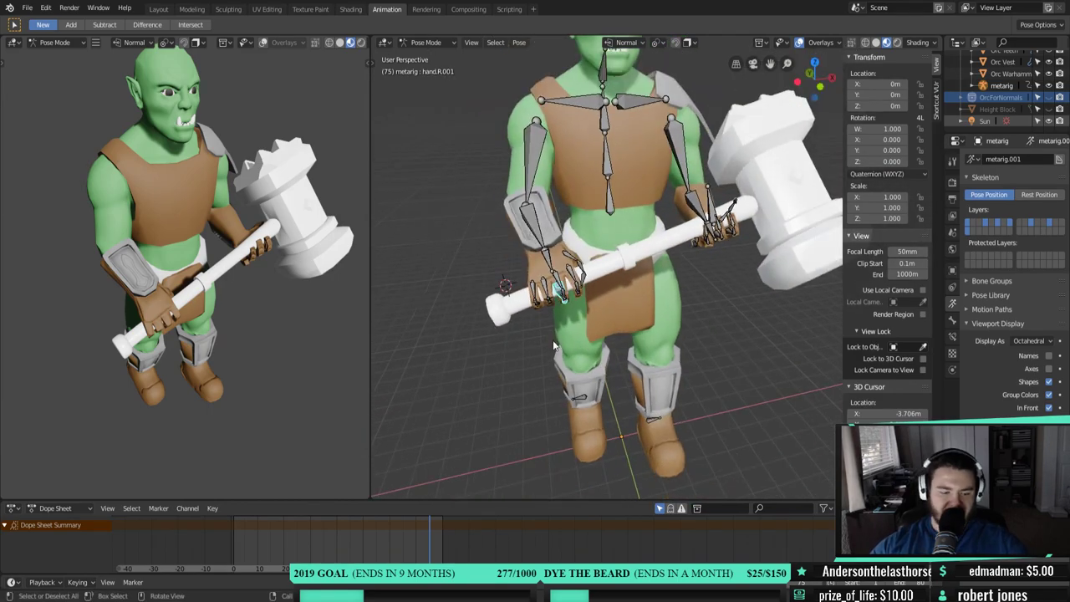
scroll(553, 346, "down", 2)
middle_click_drag(553, 345, 564, 312)
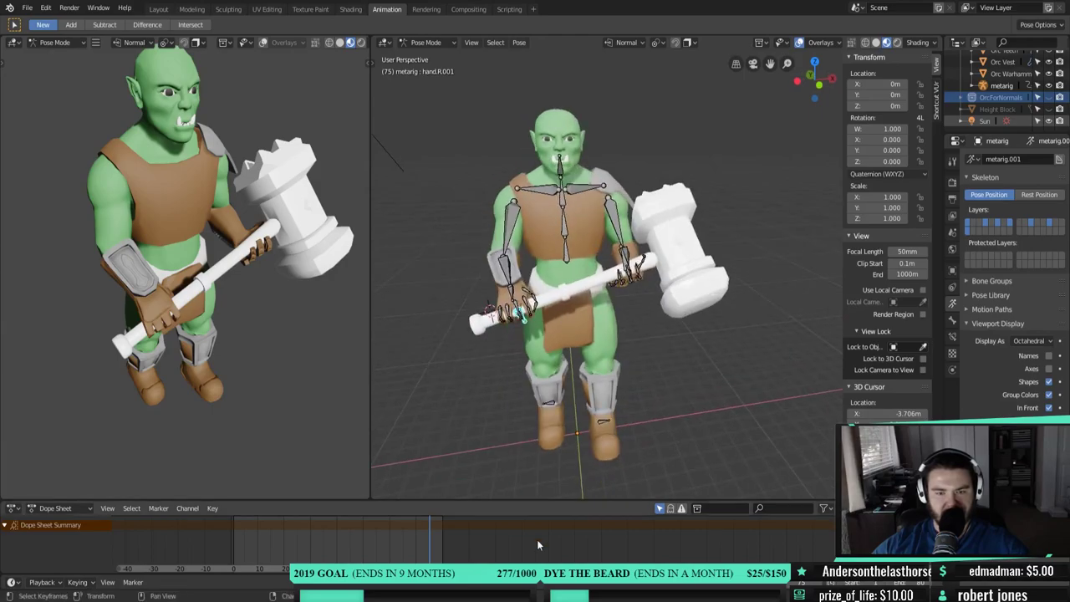
- Go to frame 1, select both upper arm bones and keyframe their rotation
middle_click_drag(435, 545, 473, 546)
right_click_drag(469, 547, 267, 561)
mouse_move(272, 567)
left_mouse_down()
mouse_move(334, 549)
mouse_move(488, 539)
mouse_move(272, 562)
left_mouse_up()
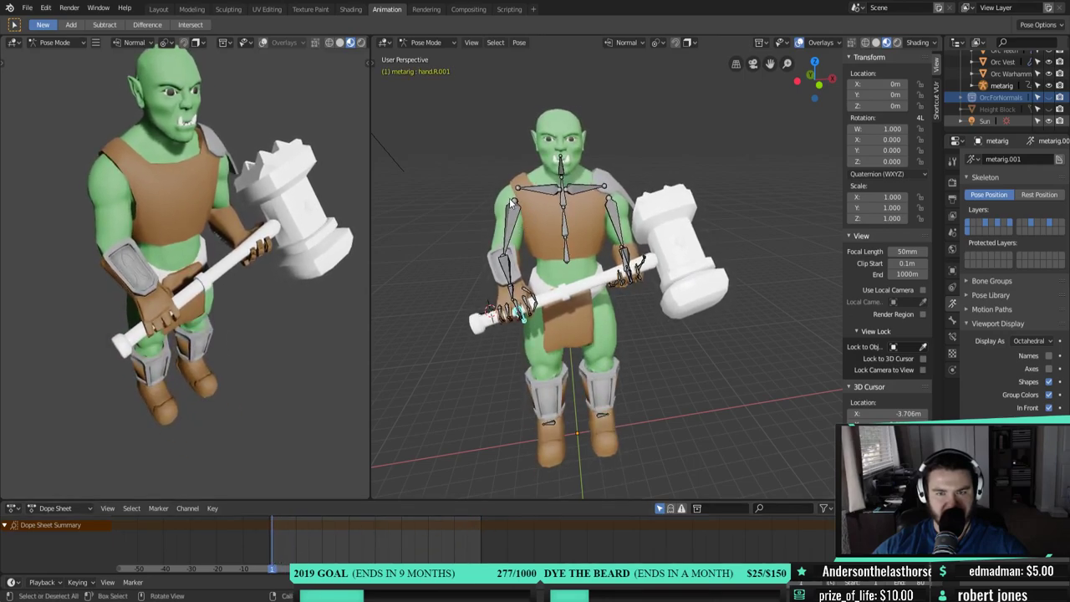
left_click(616, 215, "shift")
middle_click_drag(616, 215, 681, 335)
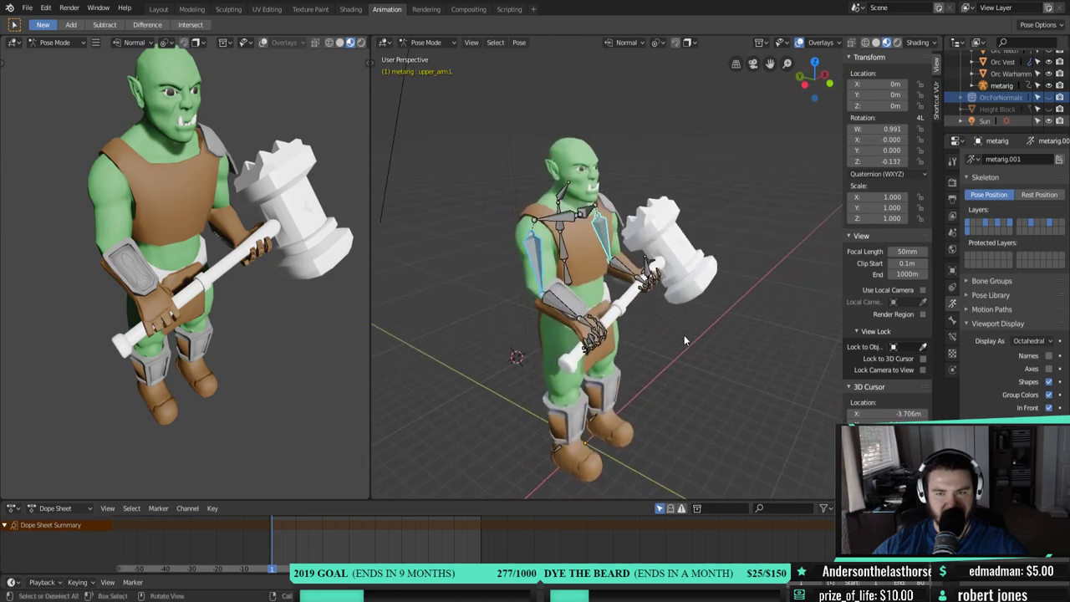
right_click(719, 302)
left_click(719, 302)
left_click(719, 302)
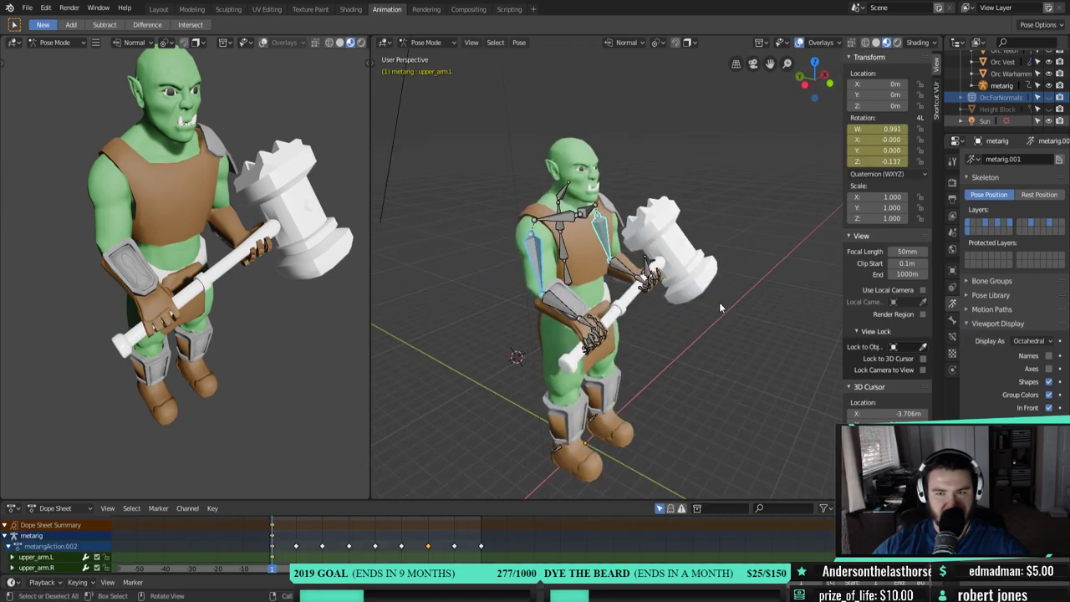
- At frame 20, rotate the right upper arm bone backward around its local X axis to a quaternion X of about 0.070
left_click_drag(272, 571, 322, 572)
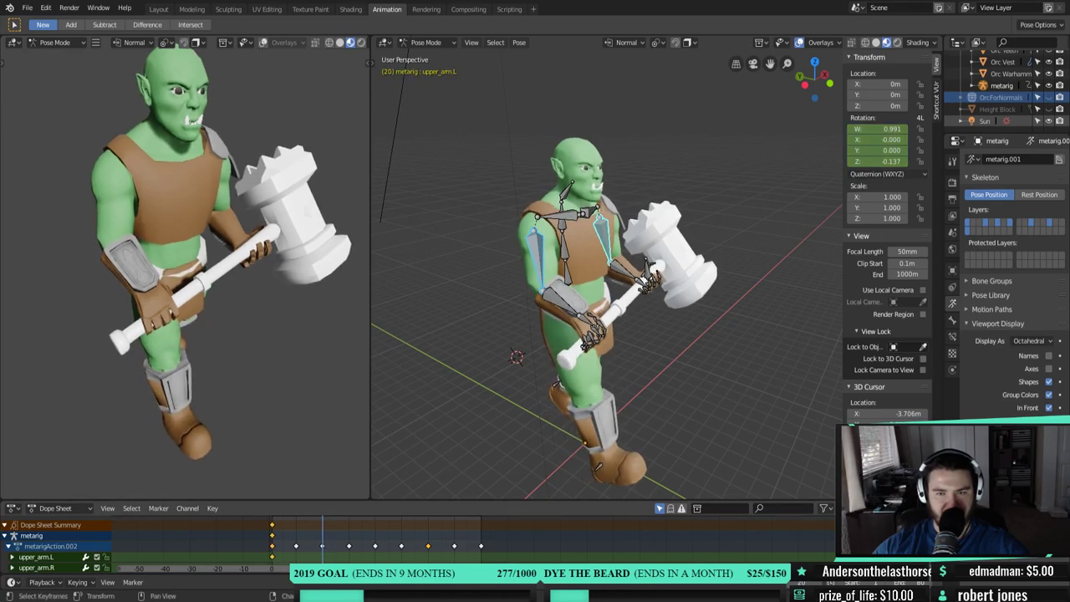
right_click(540, 263)
key("Escape")
left_click(539, 253)
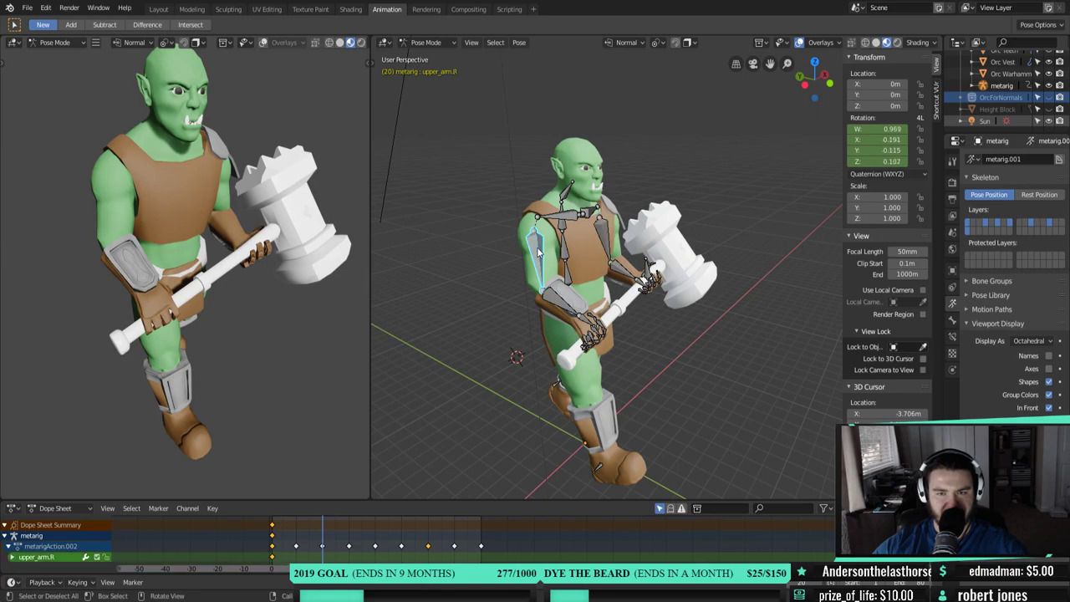
key("r")
key("x")
key("x")
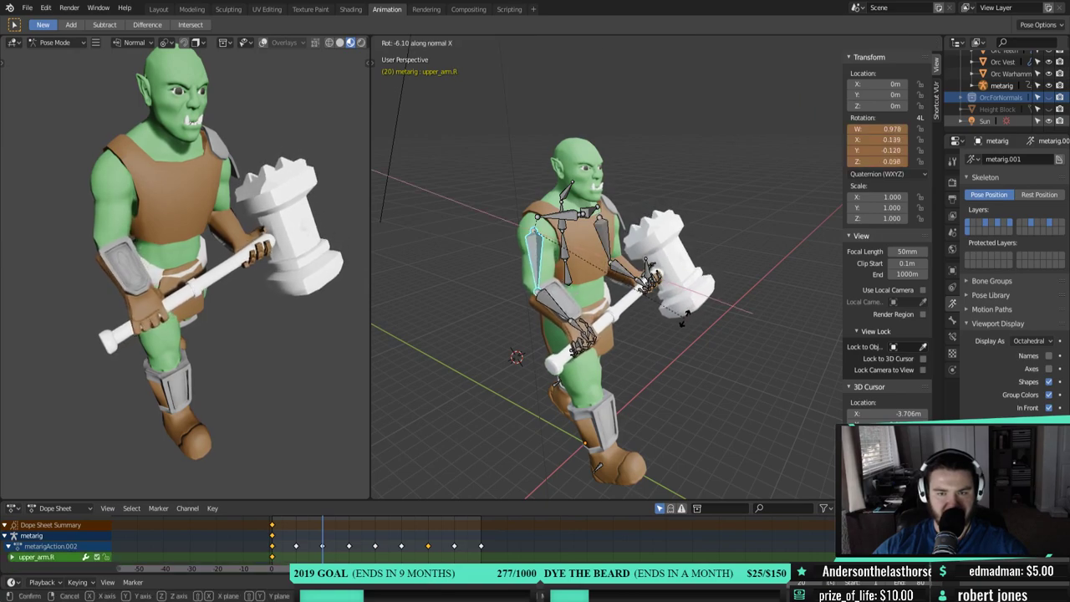
left_click(670, 335)
middle_click_drag(669, 336, 680, 373)
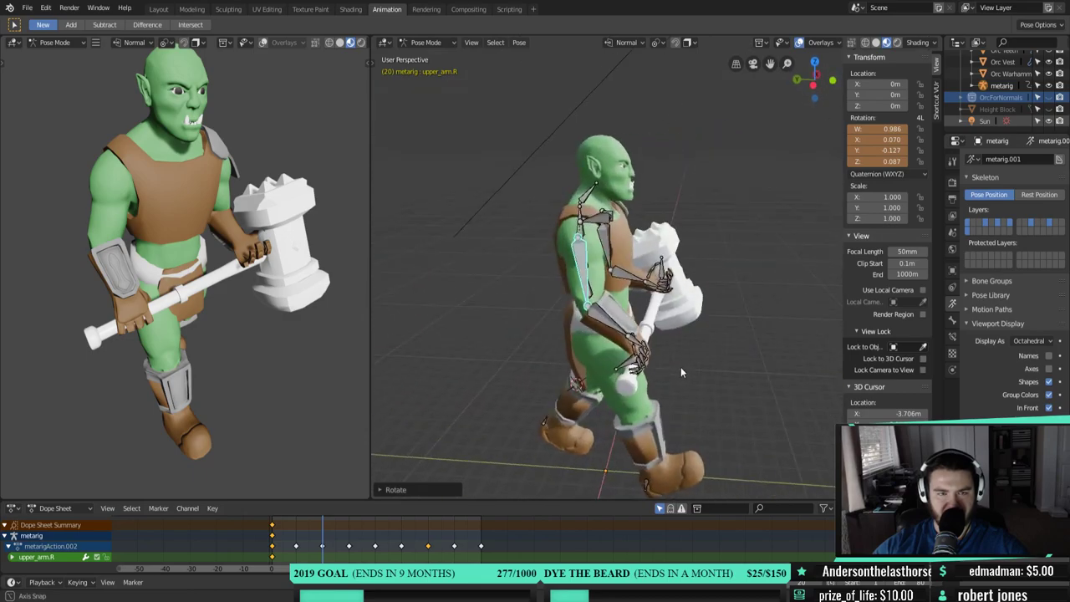
- Swing the right upper arm further back around its local X axis to a quaternion X of about -0.037 and keyframe its rotation
middle_click_drag(269, 299, 250, 270)
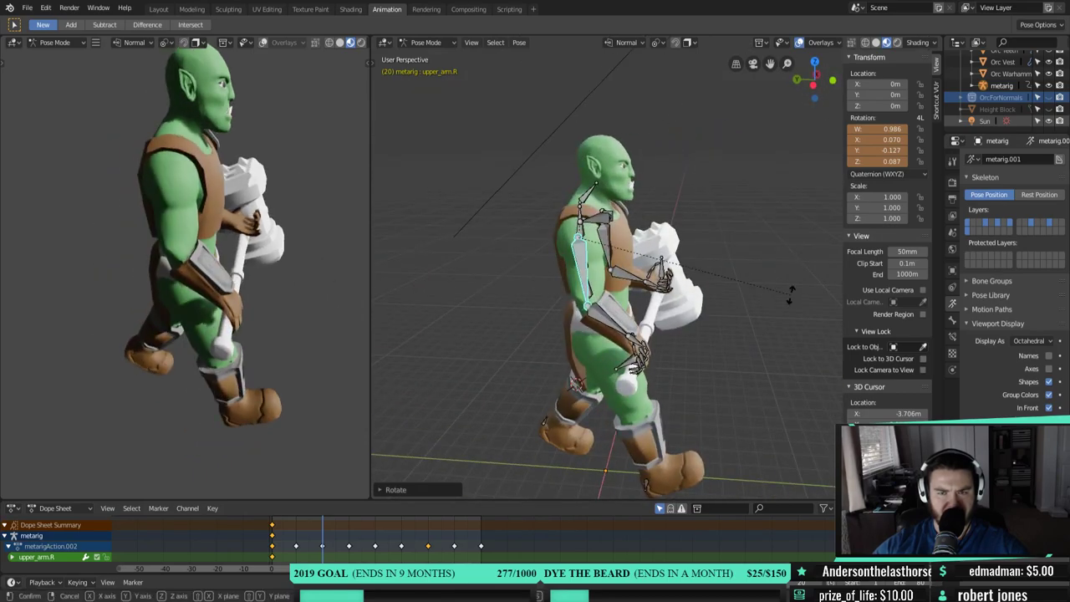
key("r")
key("x")
key("x")
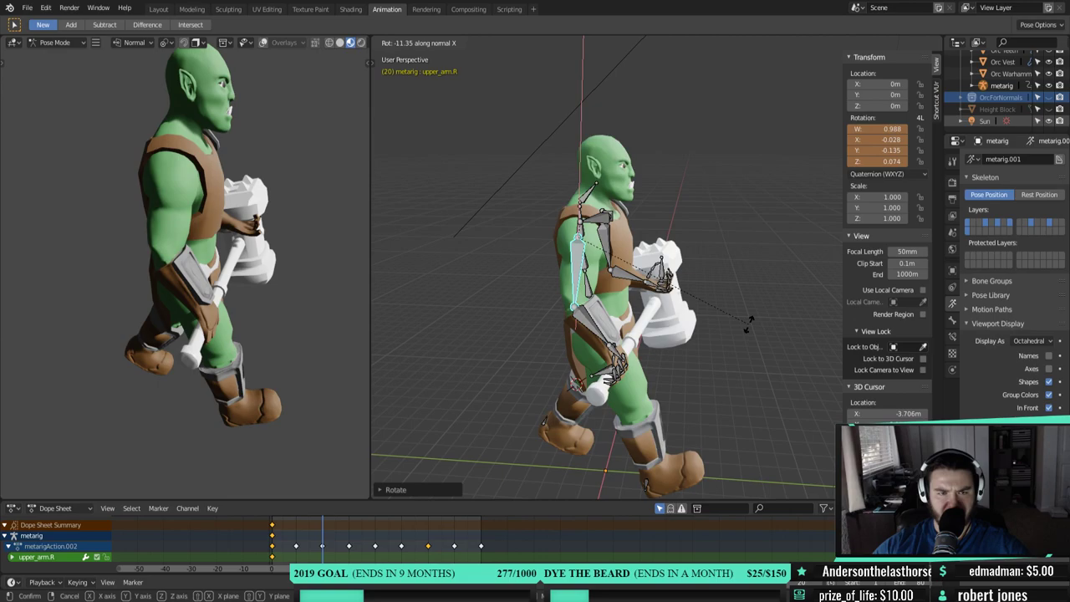
left_click(747, 332)
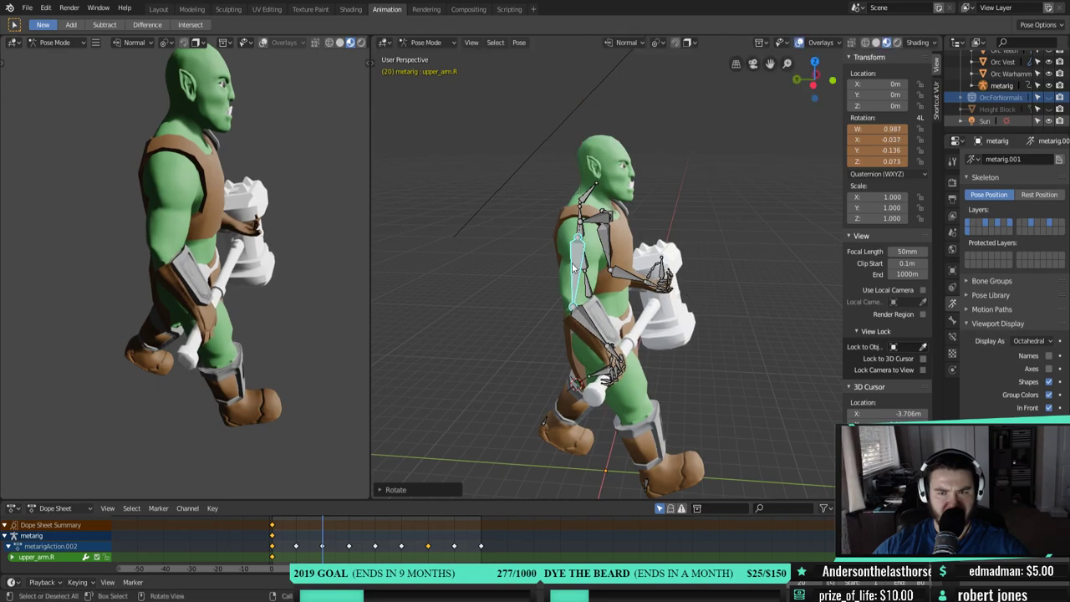
key("i")
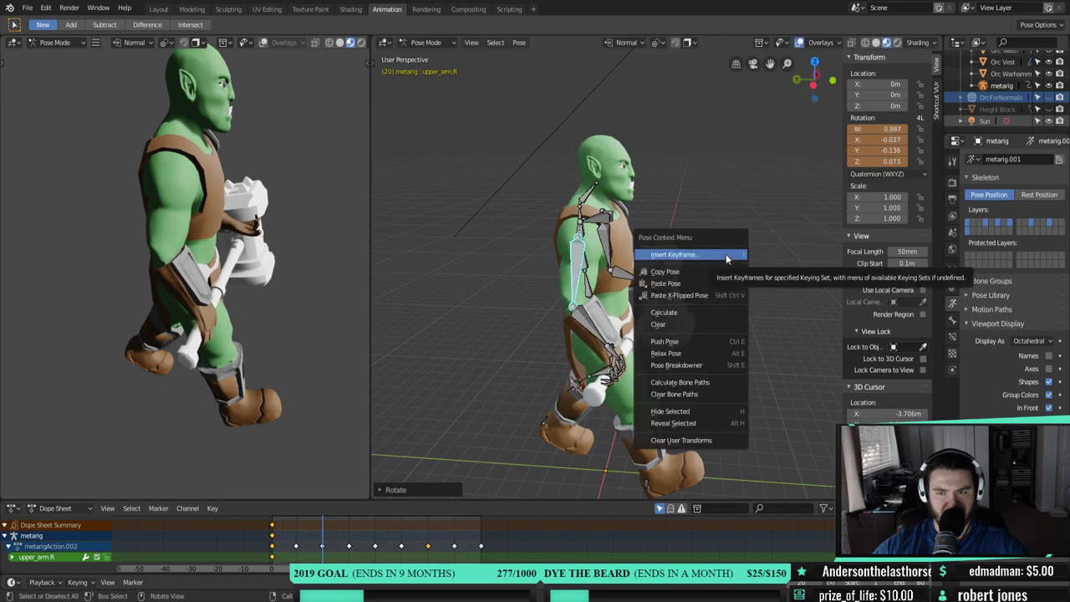
left_click(726, 254)
- Rotate the left upper arm bone forward around its local X axis to a quaternion X of about 0.219 and keyframe its rotation
middle_click_drag(715, 254, 598, 221)
left_click(619, 225)
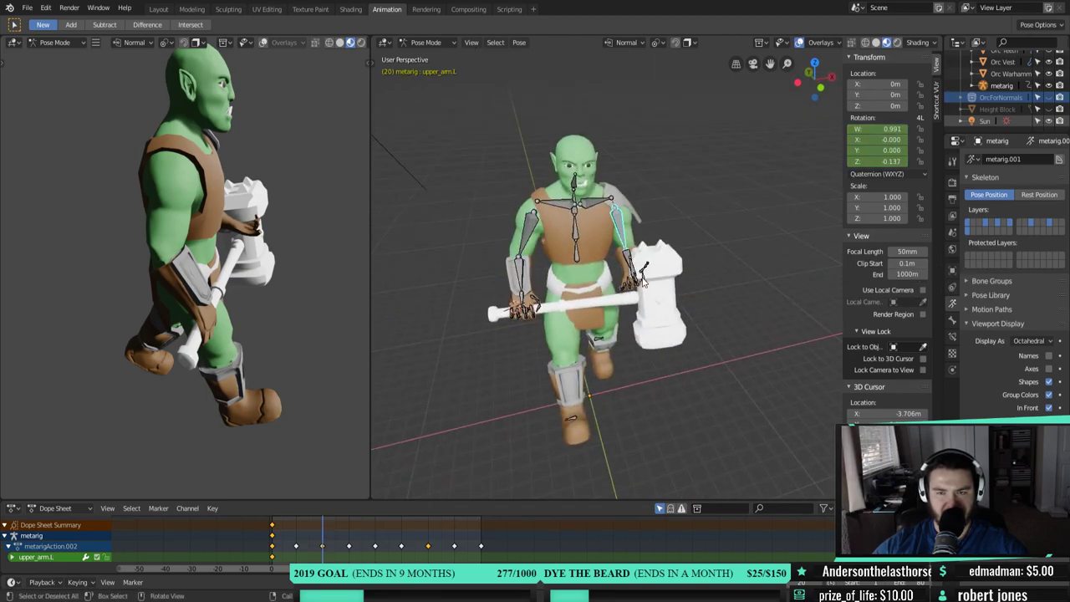
key("KP_3")
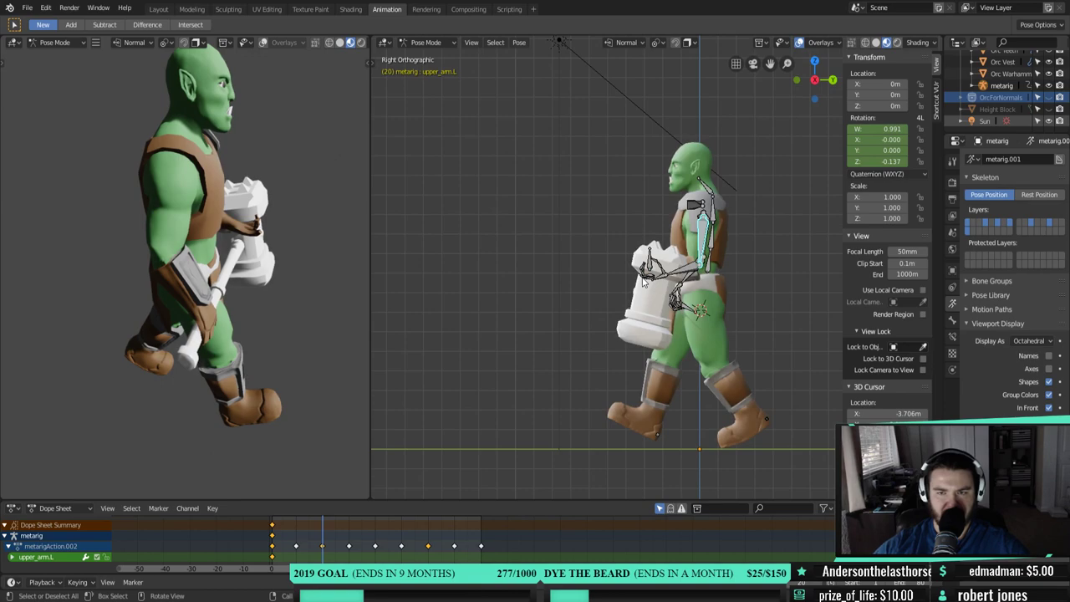
middle_click_drag(50, 211, 171, 176)
key("r")
key("x")
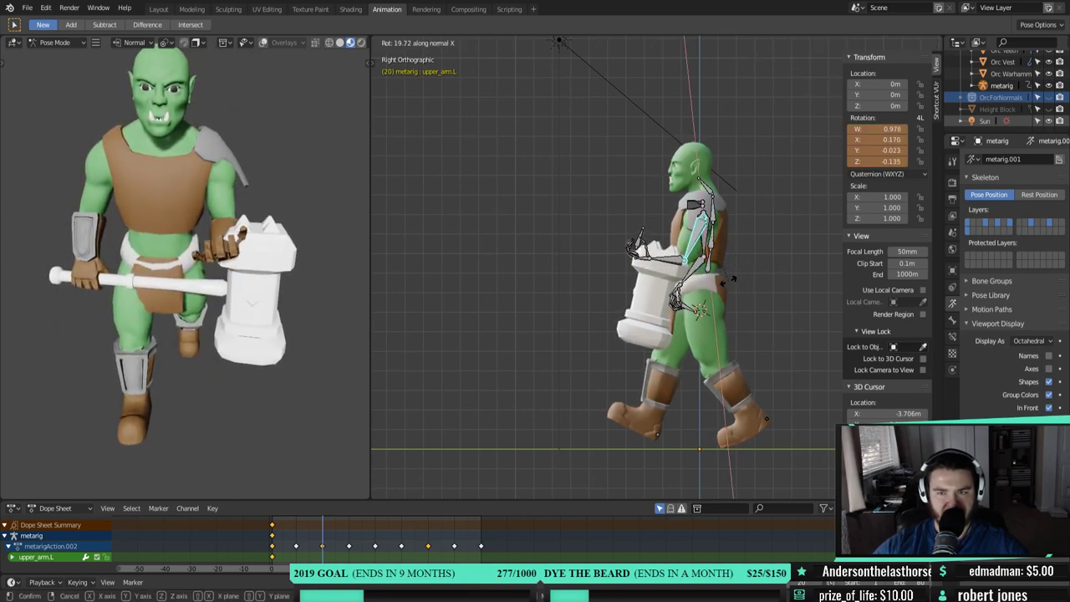
left_click(723, 282)
middle_click_drag(723, 282, 756, 343)
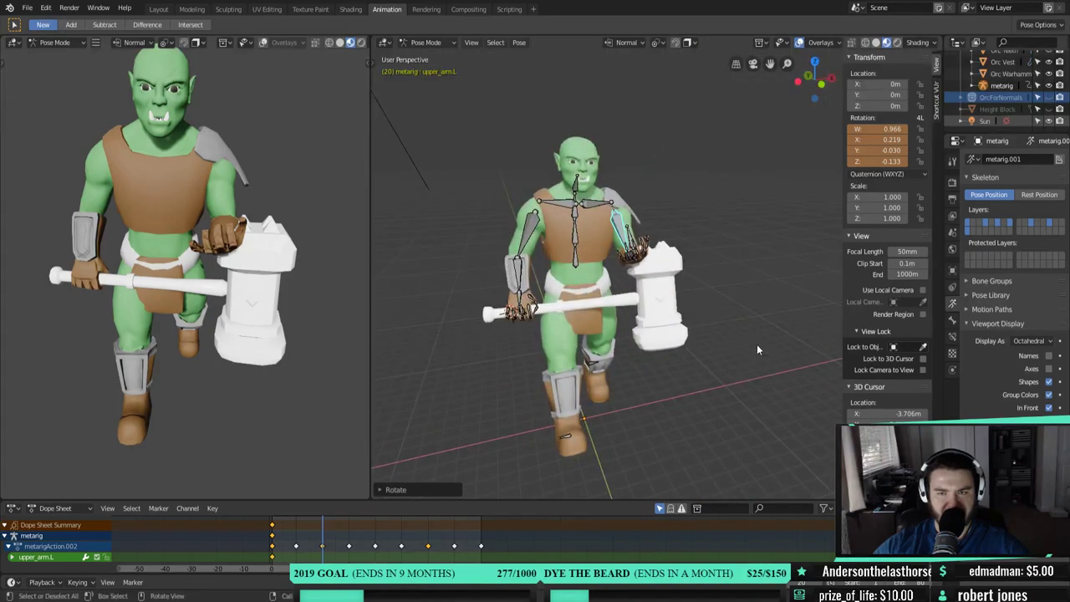
right_click(763, 294)
left_click(763, 294)
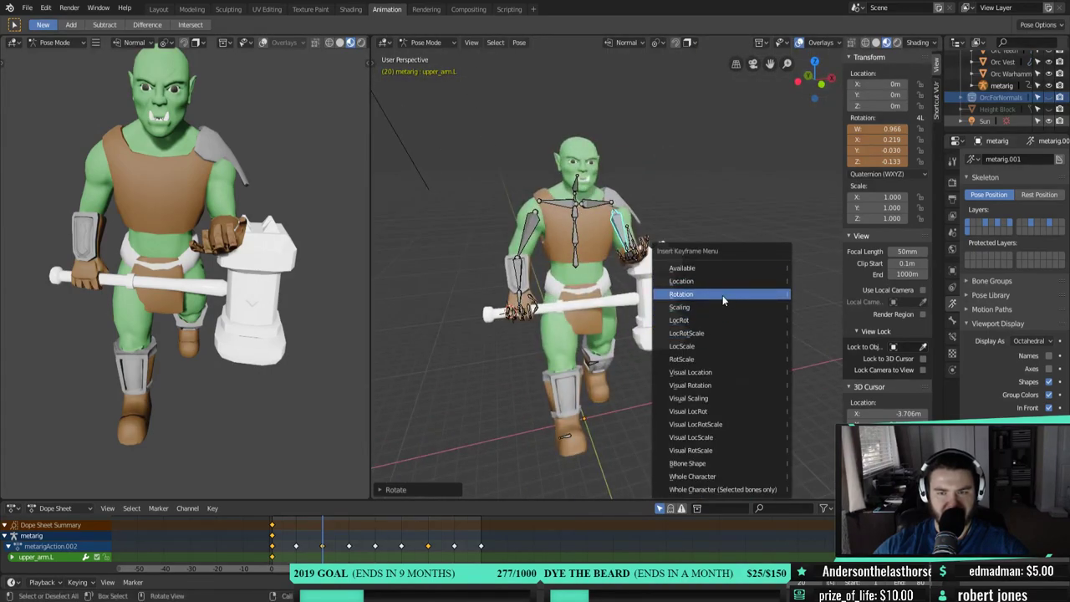
left_click(723, 295)
- Select the right forearm bone and rotate it in the negative direction around its local Z axis
scroll(559, 336, "down", 2)
middle_click_drag(560, 341, 594, 353)
left_click(559, 310)
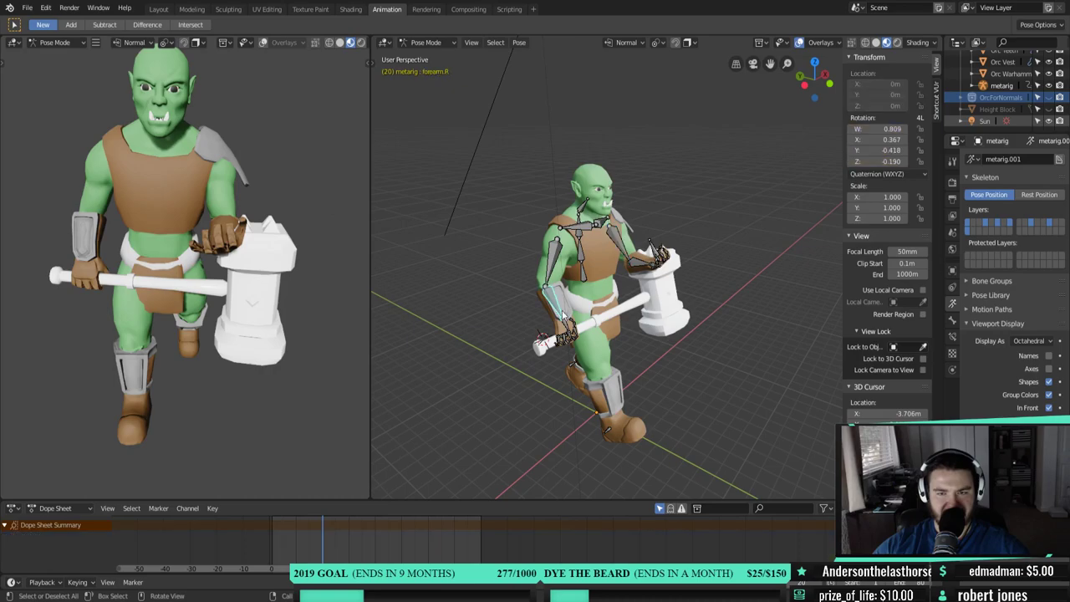
scroll(642, 346, "up", 1)
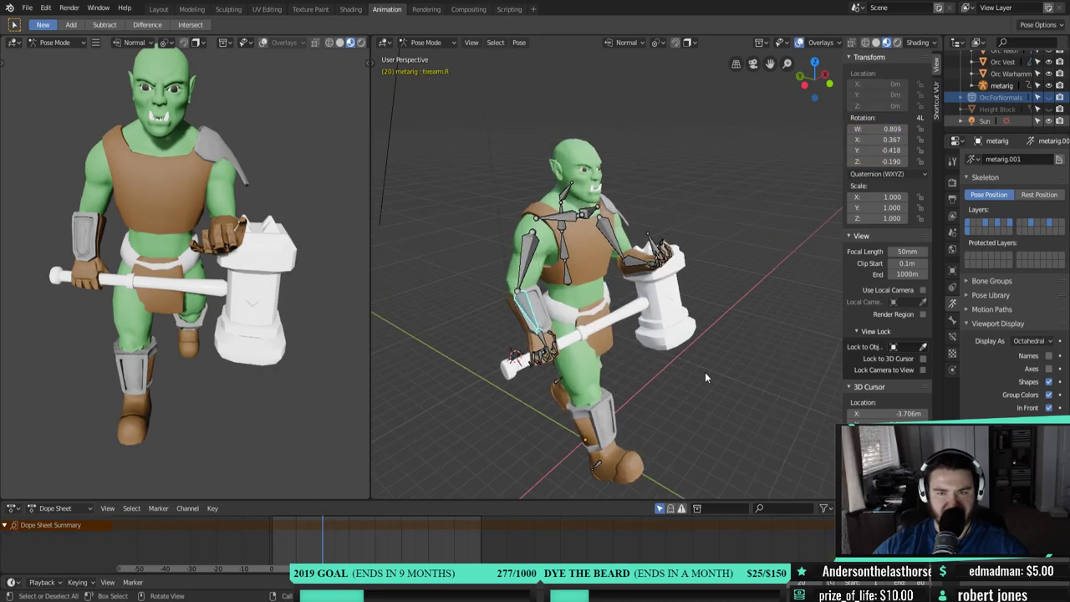
key("r")
key("x")
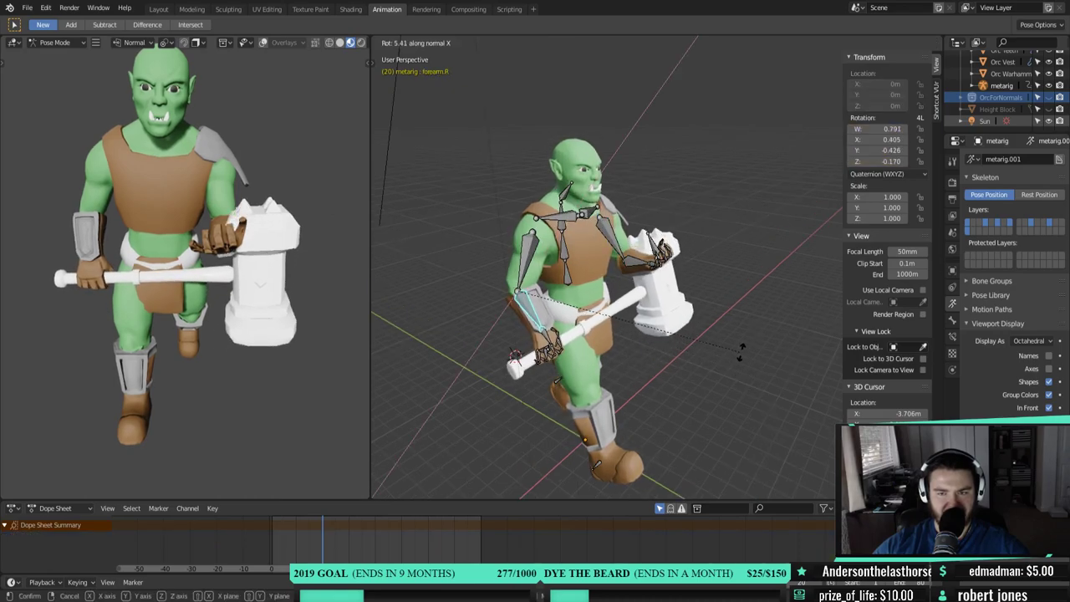
key("z")
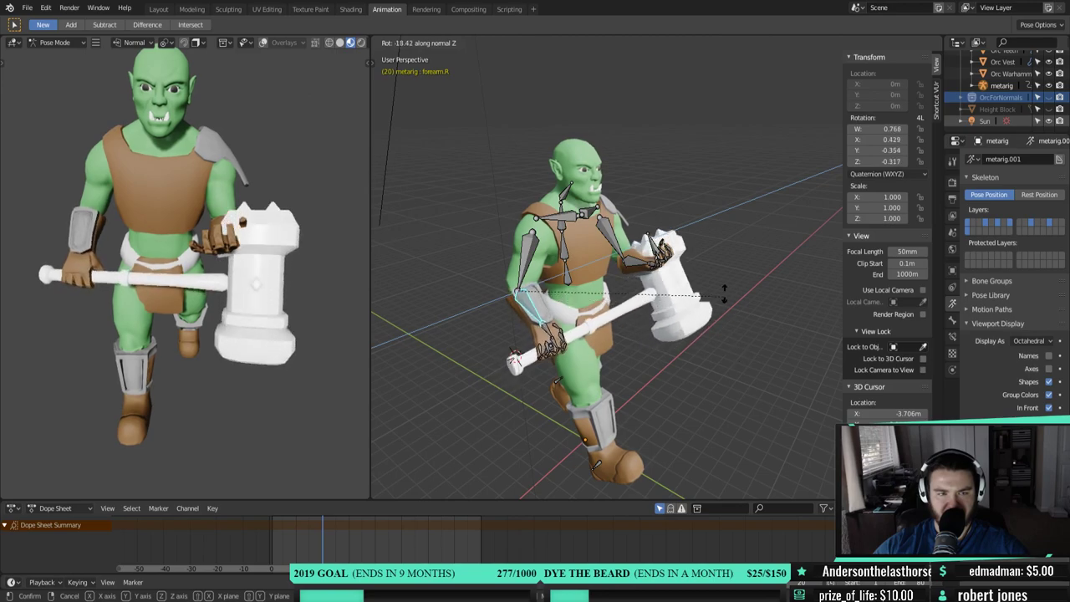
left_click(724, 266)
- Twist the right forearm bone about 21 degrees around its local Y axis, raising the hammer head
key("r")
key("x")
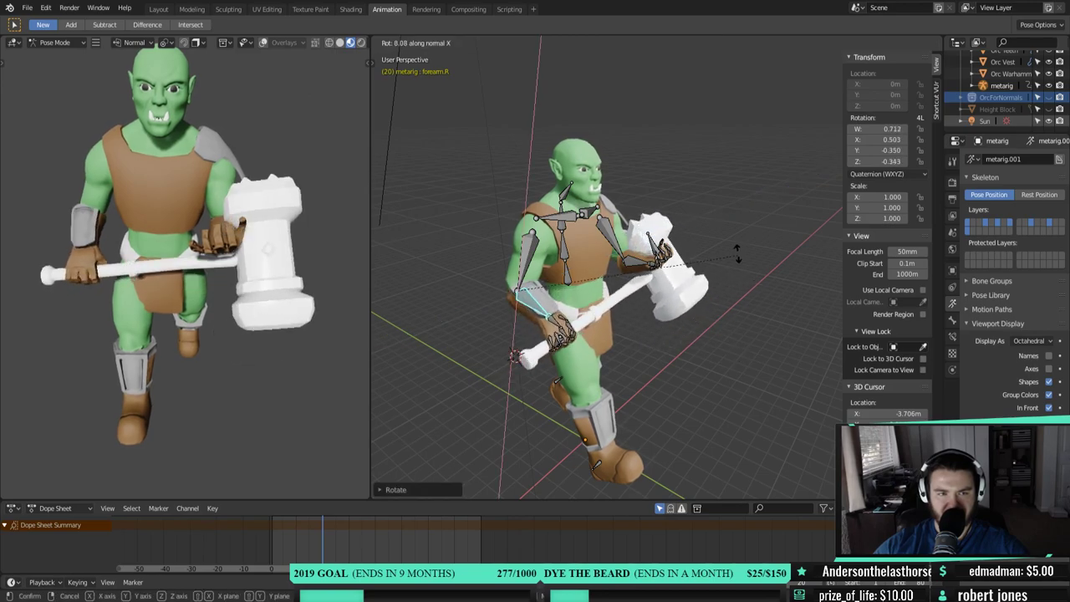
key("y")
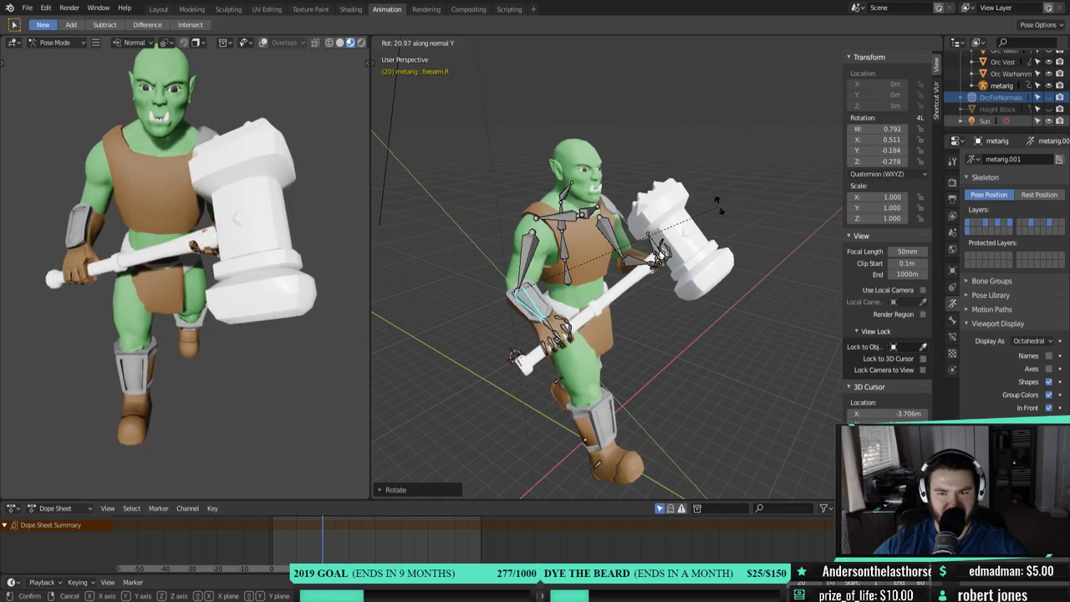
left_click(719, 209)
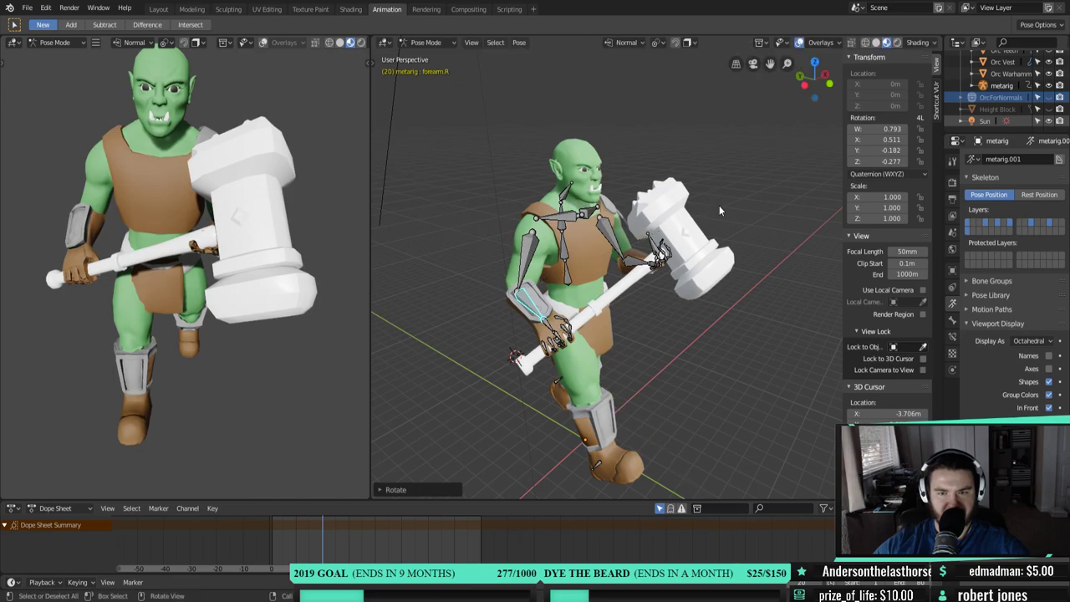
- Rotate the right hand bone about 8 degrees around its local X axis and turn it slightly to a quaternion Y of about -0.037
left_click(548, 332)
key("r")
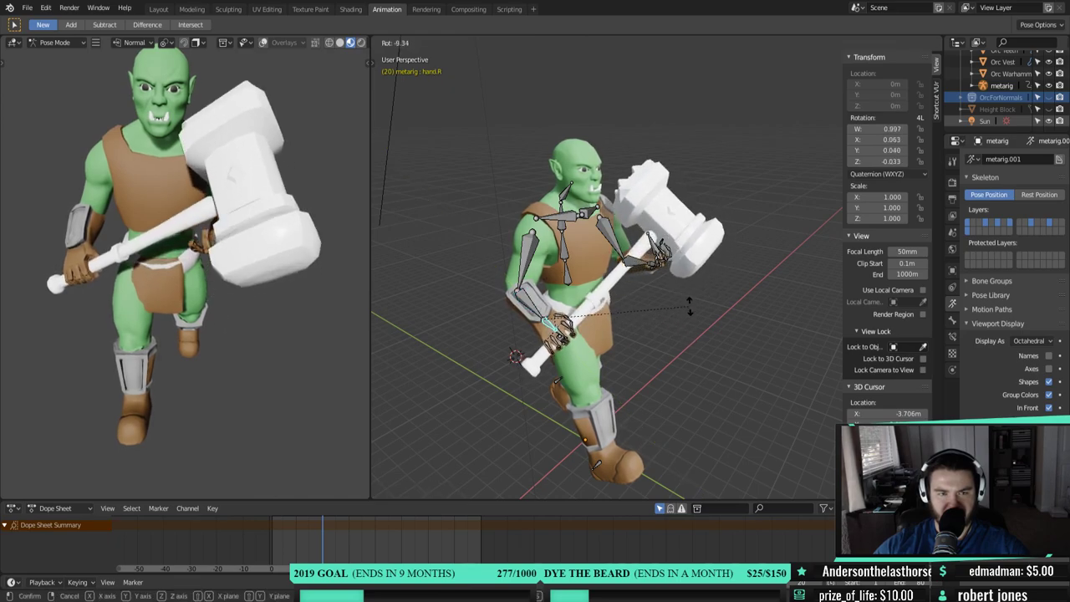
key("x")
key("x")
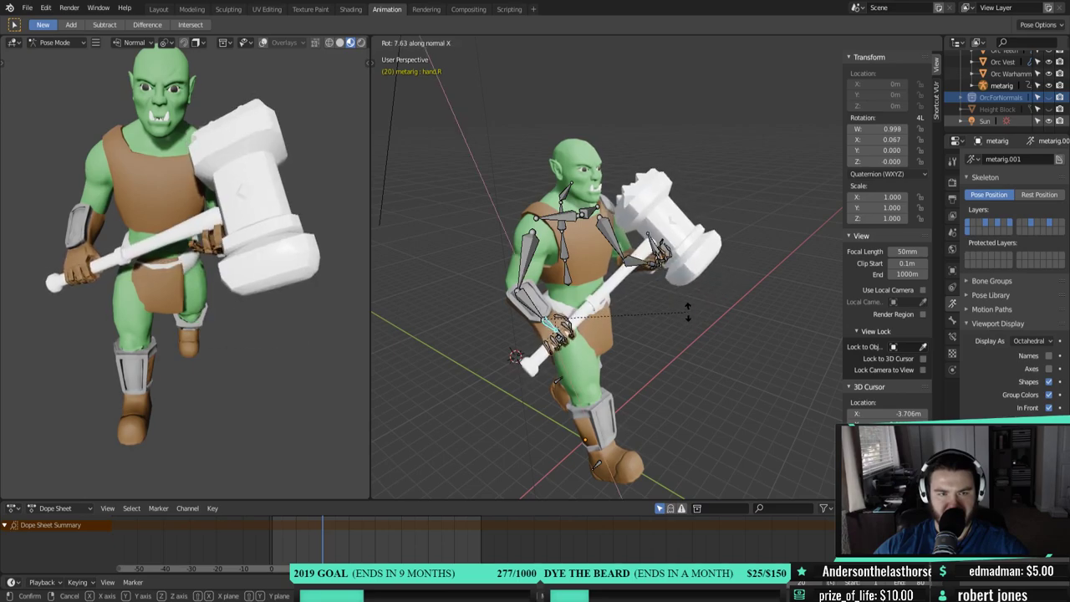
left_click(689, 315)
key("r")
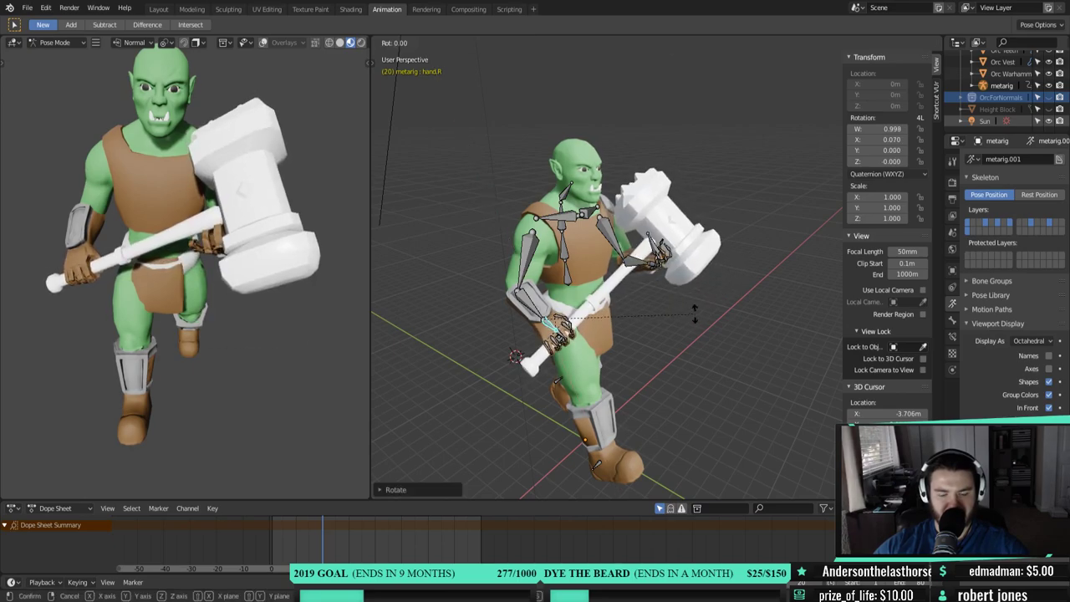
left_click(680, 317)
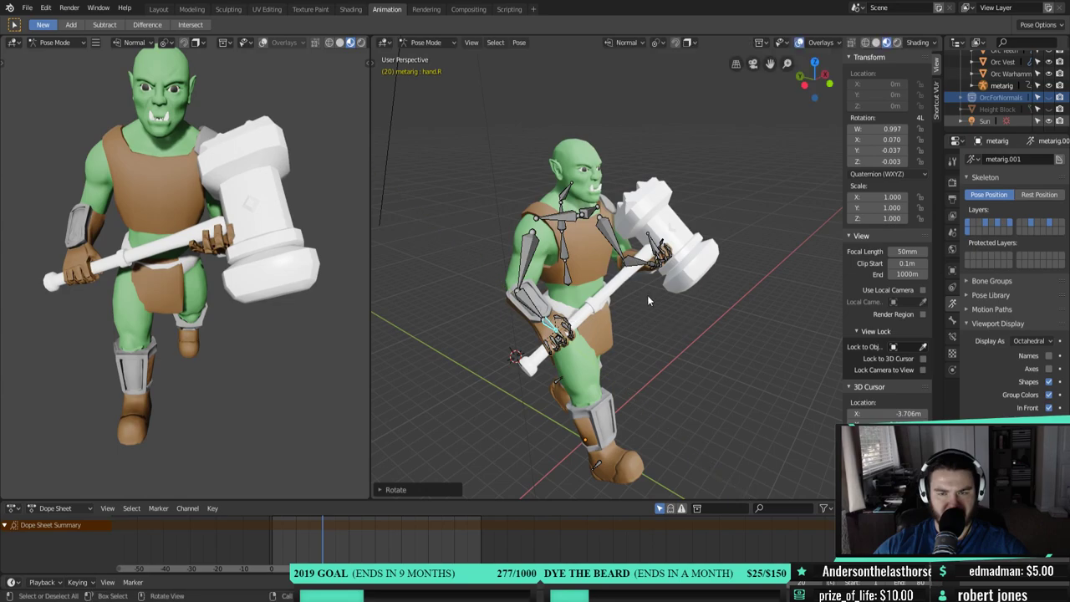
- Keyframe the rotation of the right forearm and right hand bones together at frame 20
left_click(531, 307)
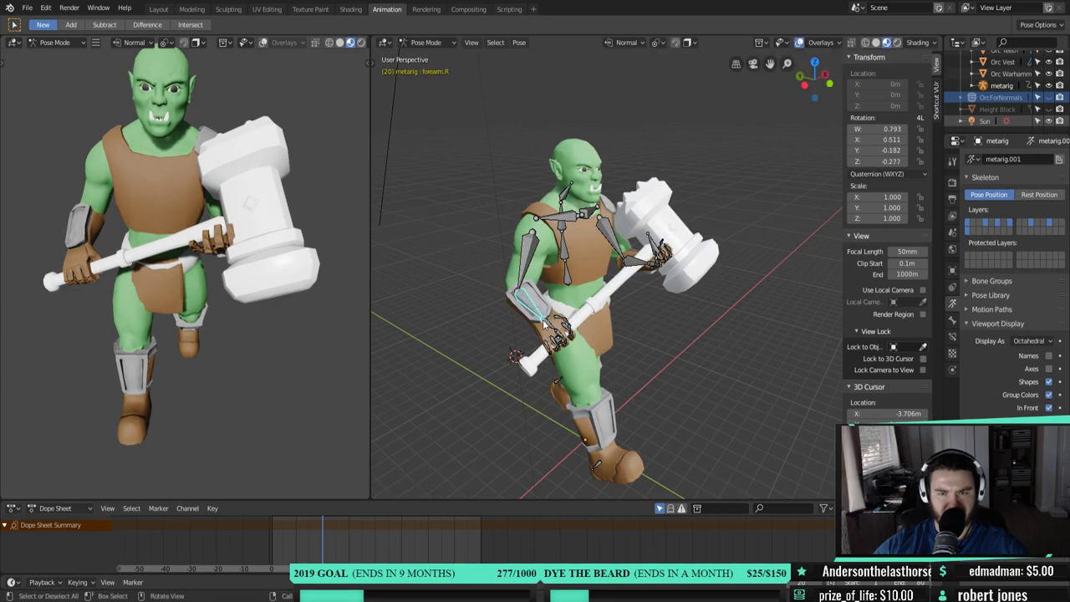
right_click(633, 319)
left_click(632, 319)
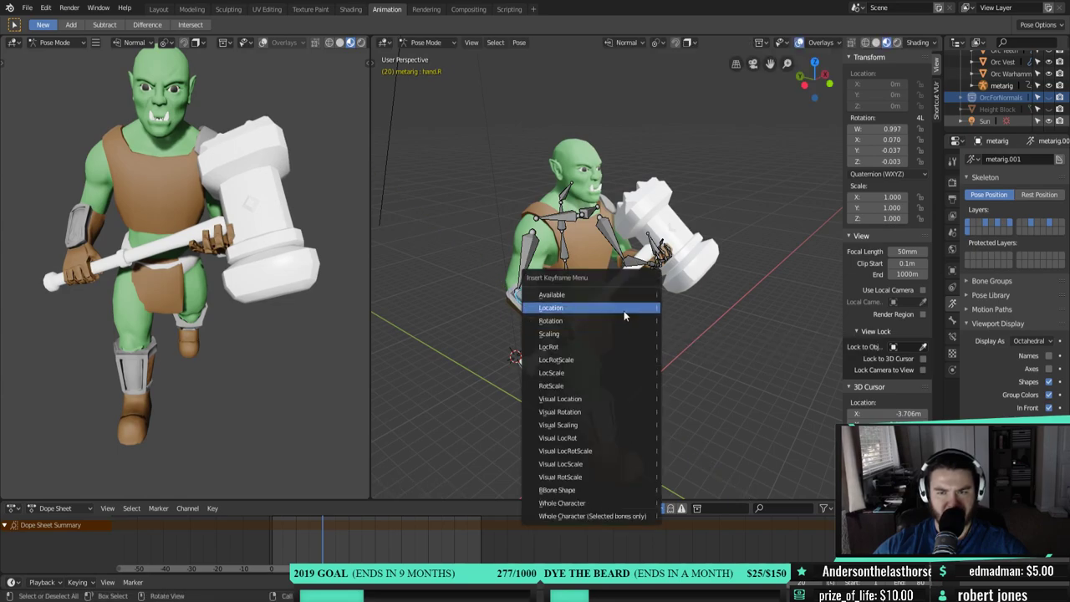
left_click(612, 321)
- View the arms from the side and rotate the right hand bone about -4 degrees around its local X axis
middle_click_drag(612, 323, 684, 280)
left_click(631, 267)
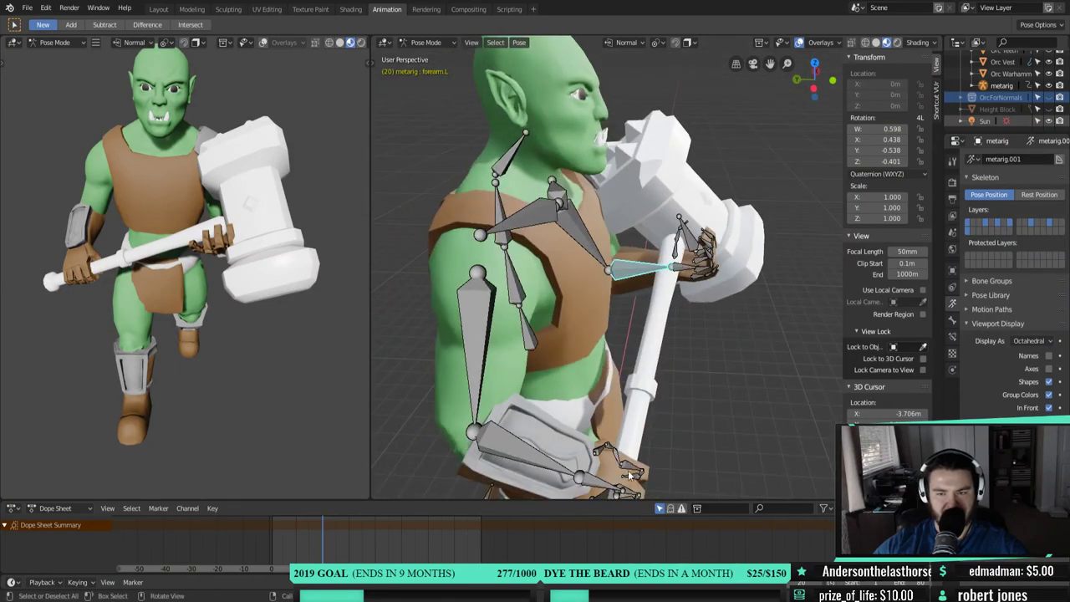
middle_click_drag(674, 444, 589, 389)
middle_click_drag(574, 332, 662, 238)
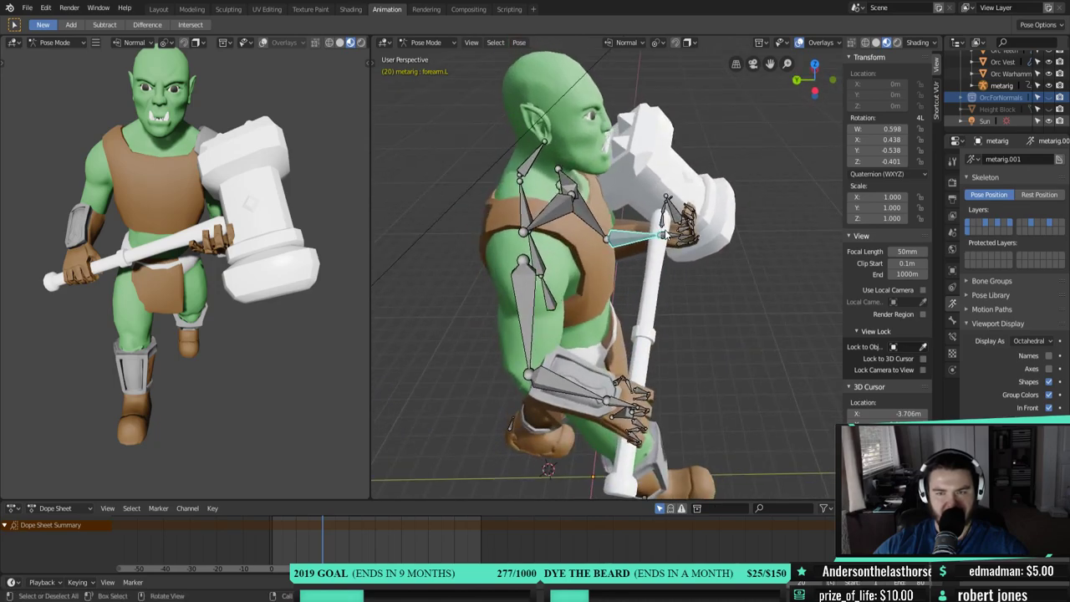
left_click(618, 409)
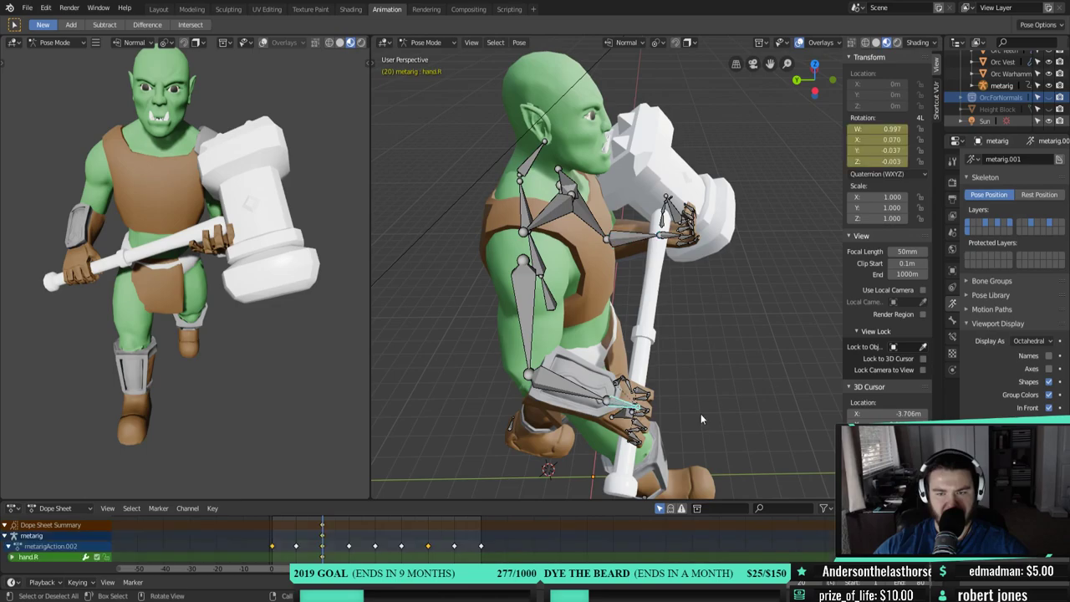
key("r")
key("x")
key("x")
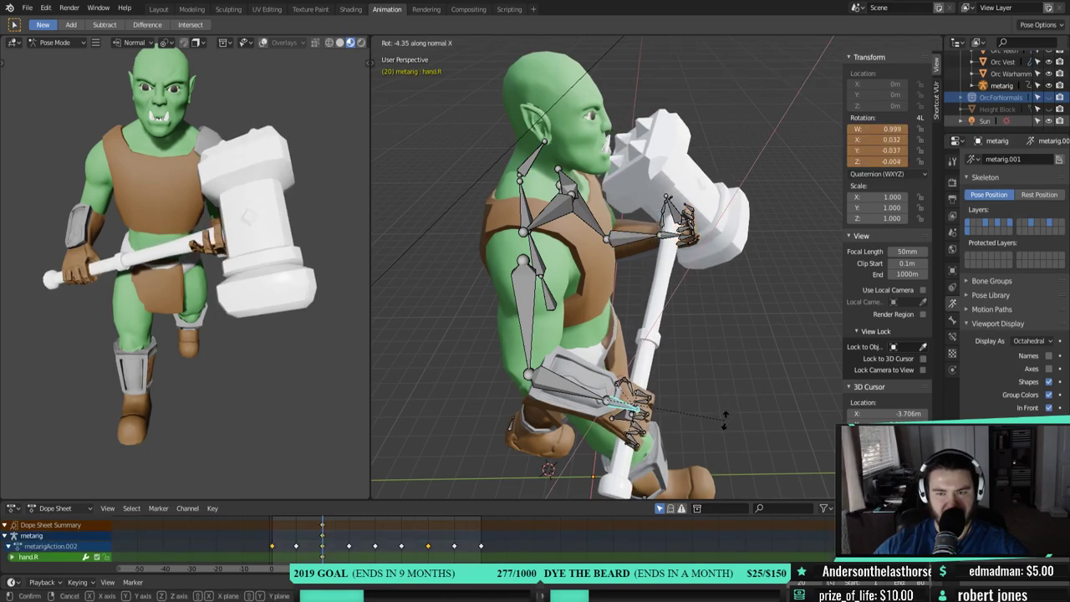
left_click(725, 420)
- Rotate the right hand bone around its local Y axis to a quaternion Y of about 0.019, lifting the hammer head
key("r")
key("y")
key("y")
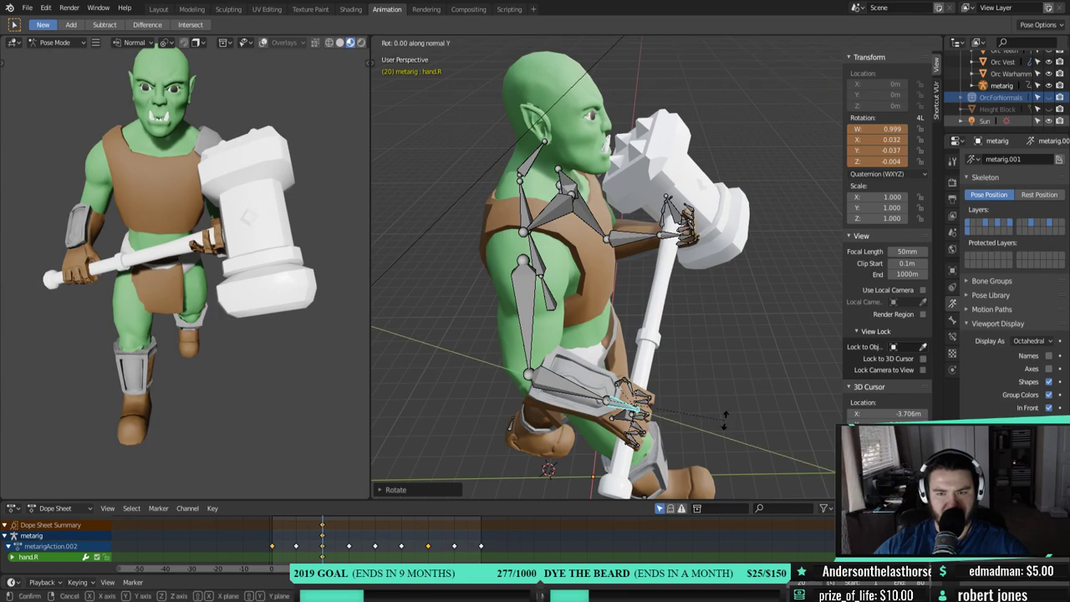
left_click(721, 433)
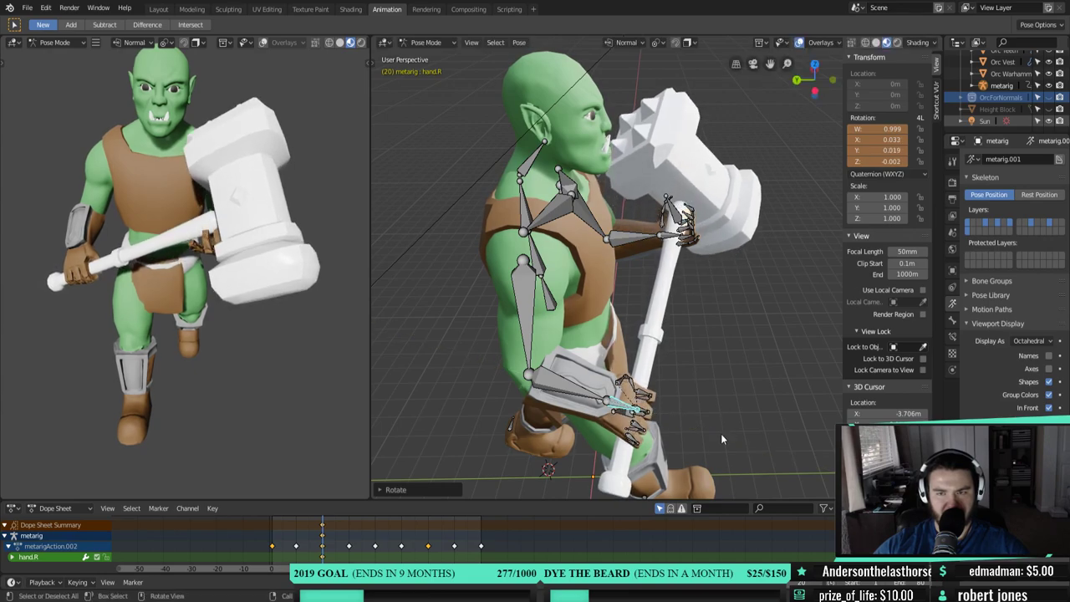
- Keyframe the right hand bone's rotation at frame 20 and check the arm pose at frame 1
middle_click_drag(706, 419, 648, 353)
key("i")
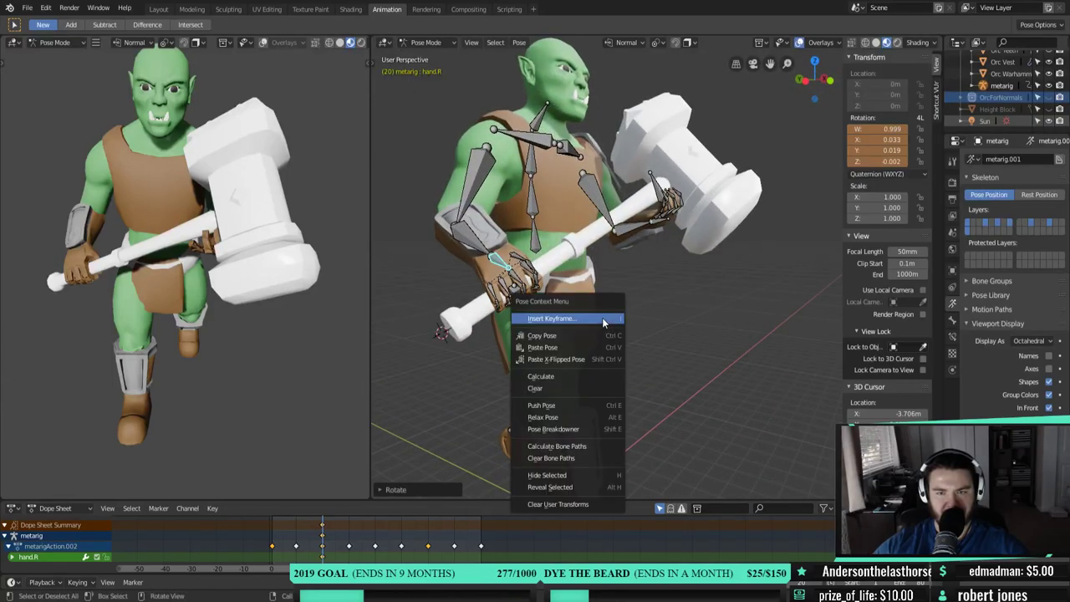
left_click(602, 318)
middle_click_drag(623, 220, 535, 276)
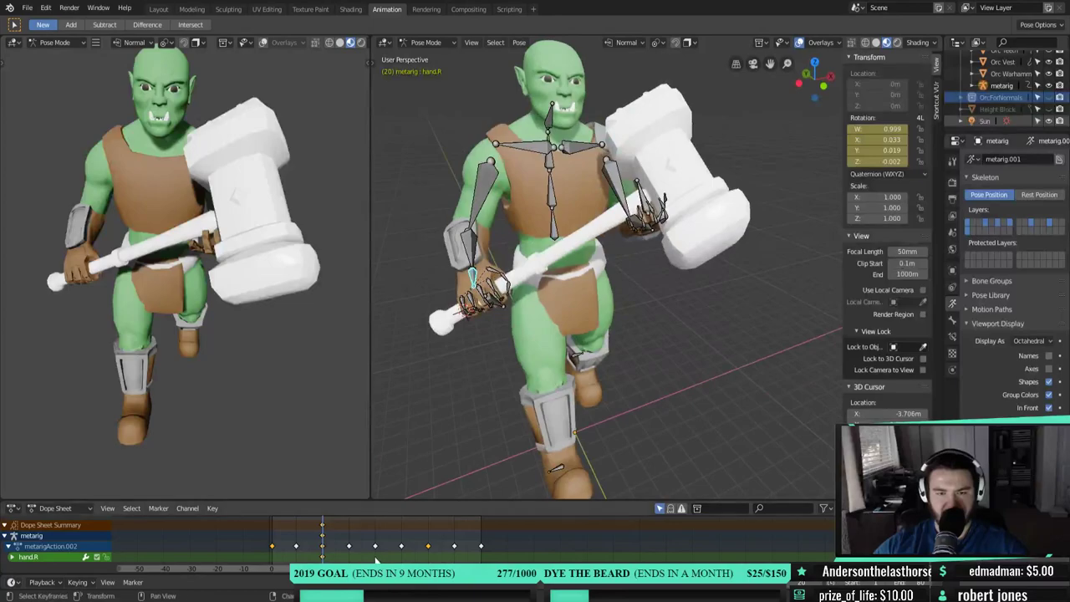
left_click_drag(322, 569, 273, 571)
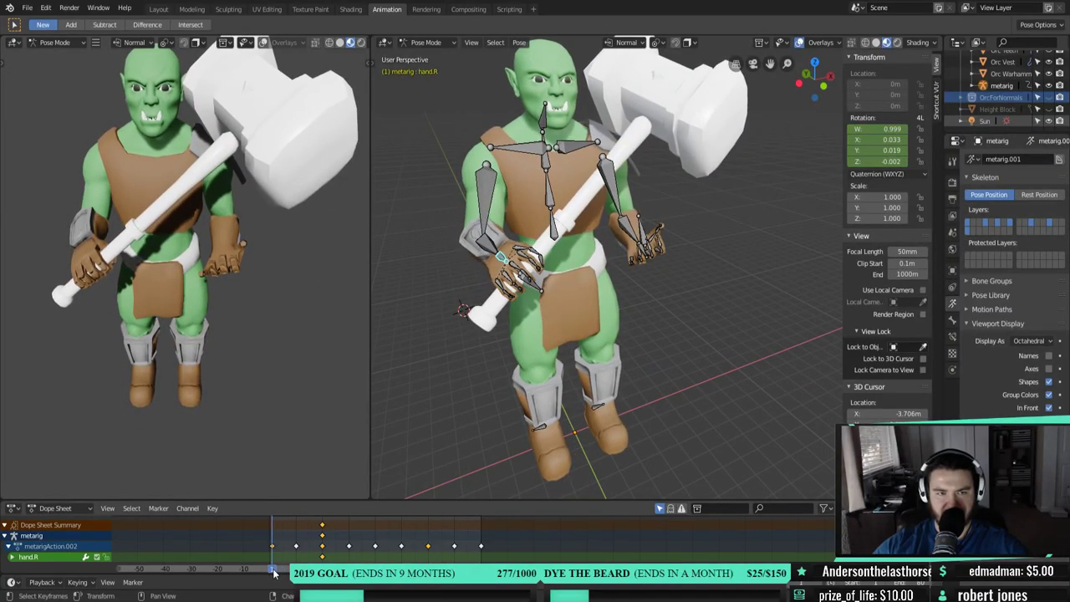
middle_click_drag(443, 384, 522, 355)
scroll(597, 380, "down", 4)
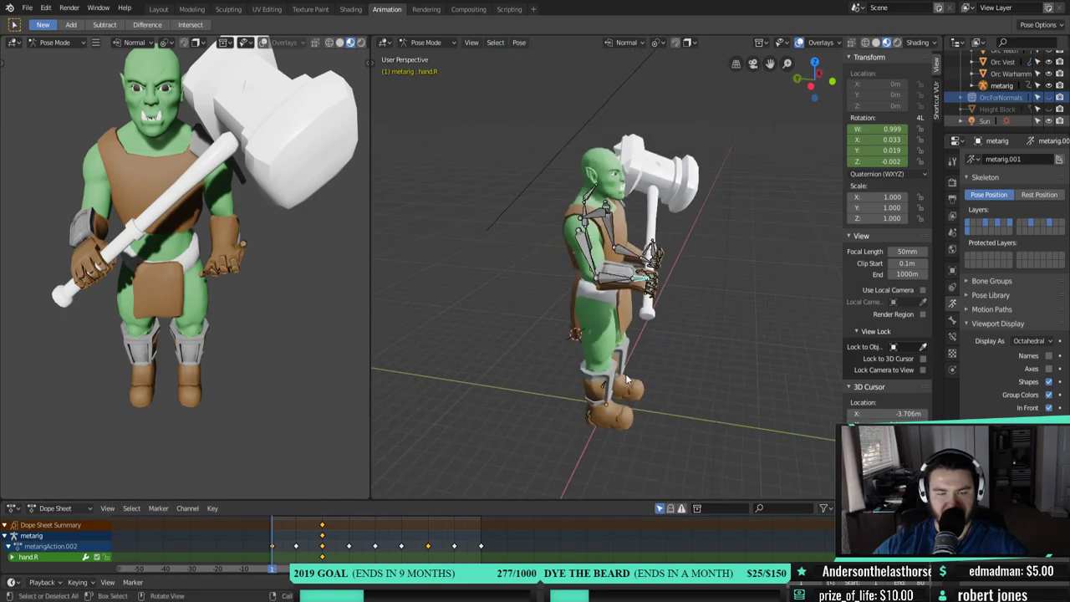
- Undo the arm rotations and rotation keyframes made at frame 20, back to before the right upper arm was rotated
key("ctrl+z")
key("ctrl+z")
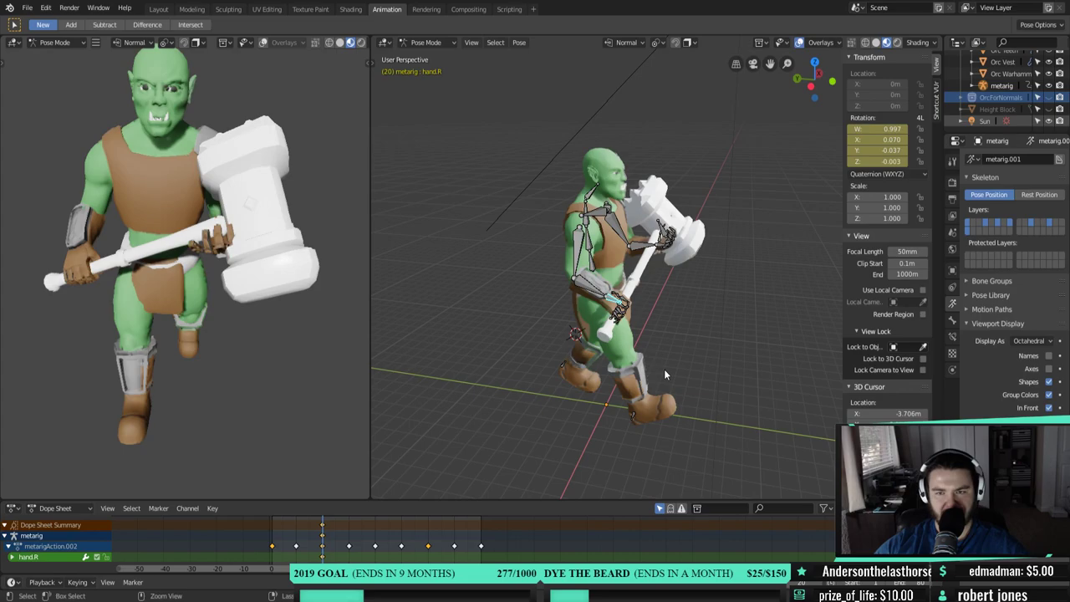
key("shift+bracketleft")
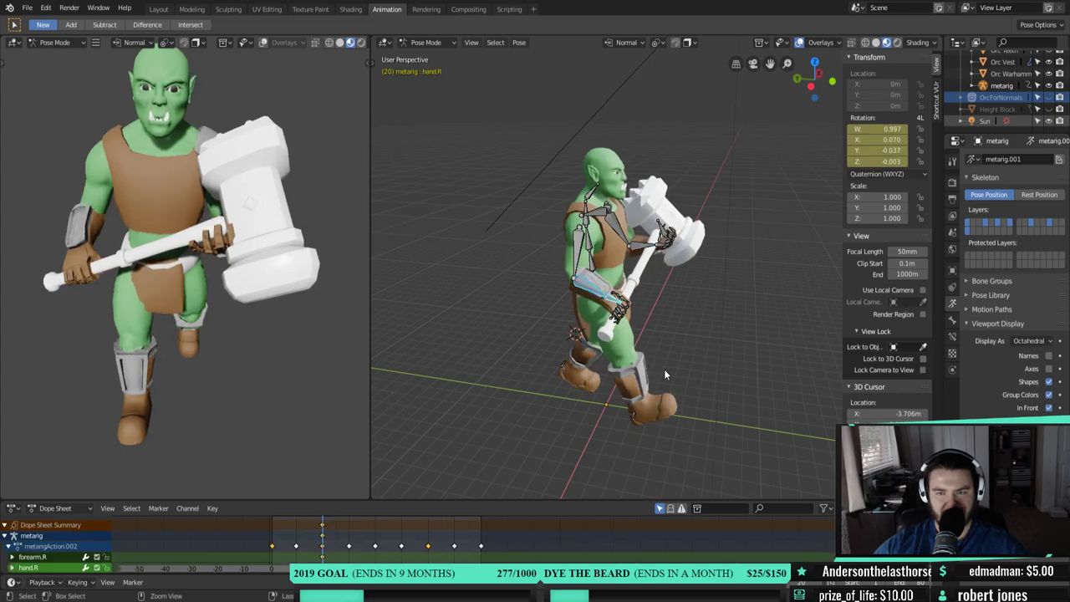
key("ctrl+z")
key("ctrl+z")
key("ctrl+z")
key("alt+r")
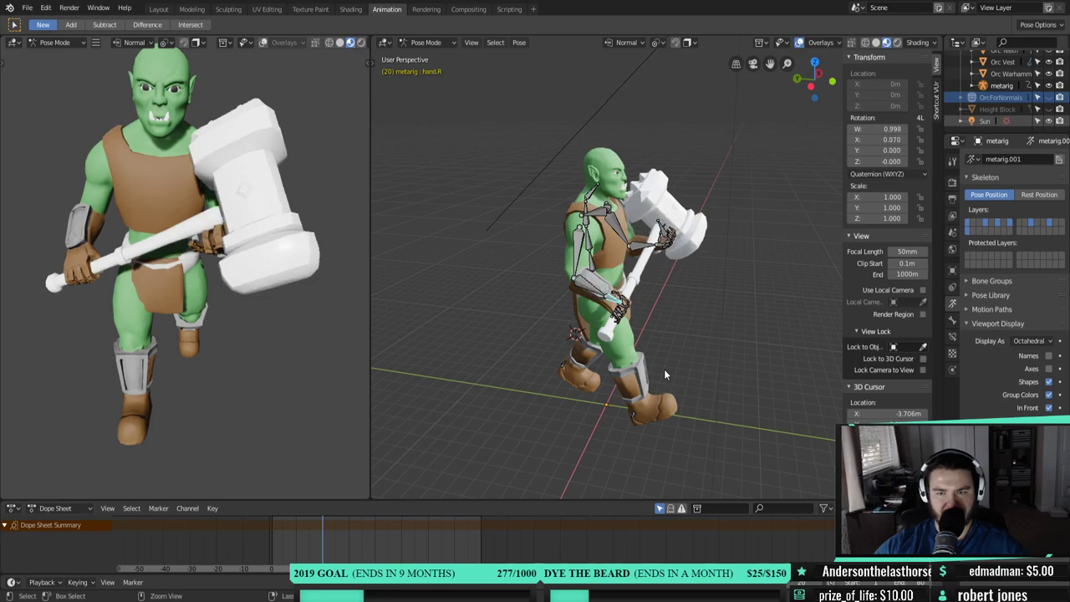
key("ctrl+z")
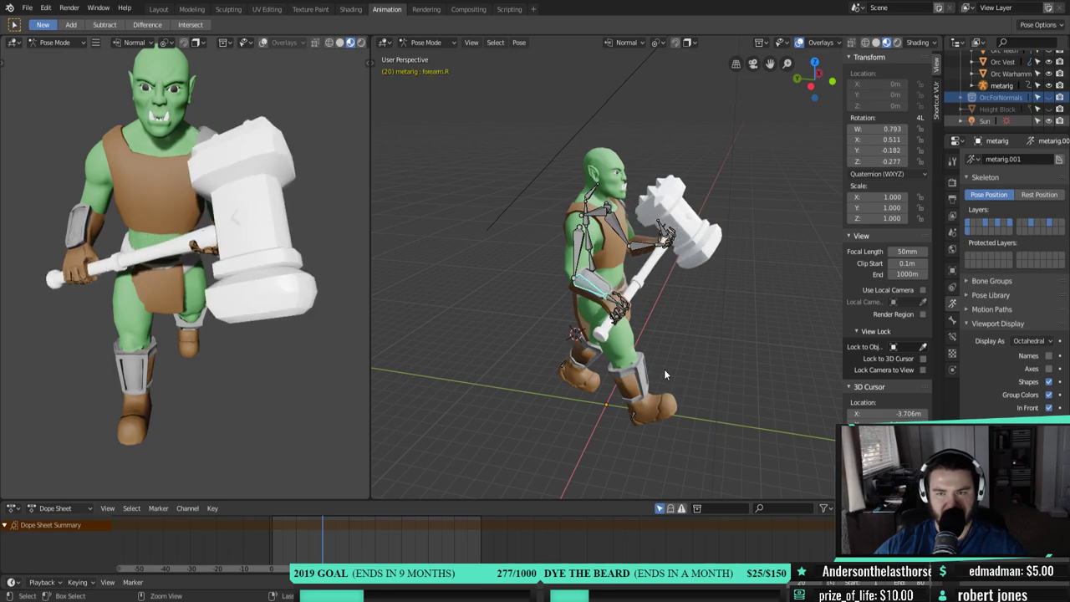
key("ctrl+z")
key("ctrl+z")
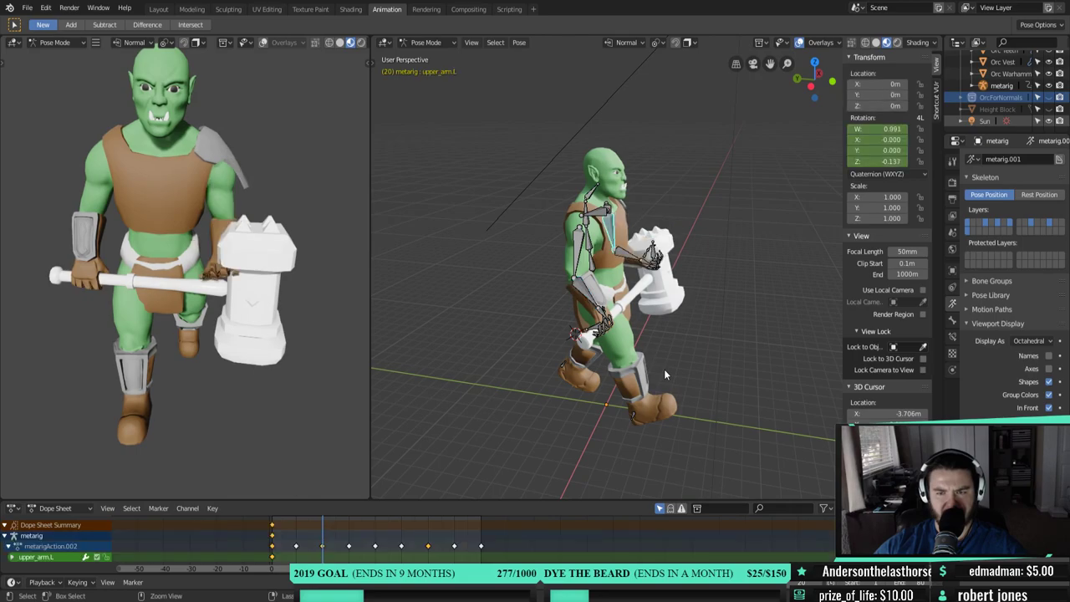
key("ctrl+z")
key("ctrl+z")
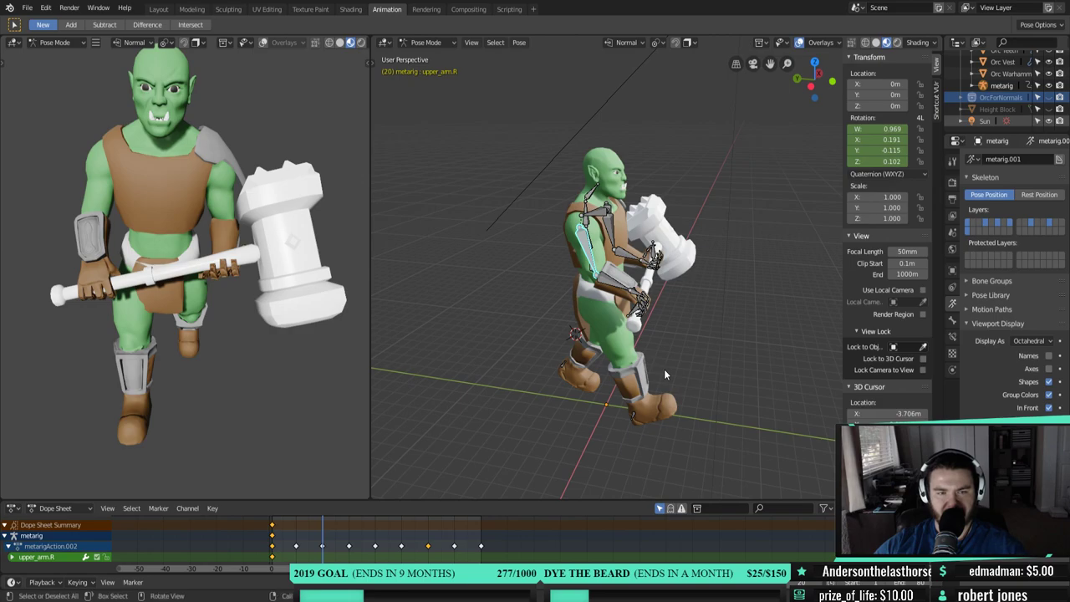
- Select all bones of the rig and return the animation to frame 1
mouse_move(696, 359)
middle_mouse_down()
mouse_move(657, 328)
mouse_move(642, 329)
mouse_move(681, 352)
middle_mouse_up()
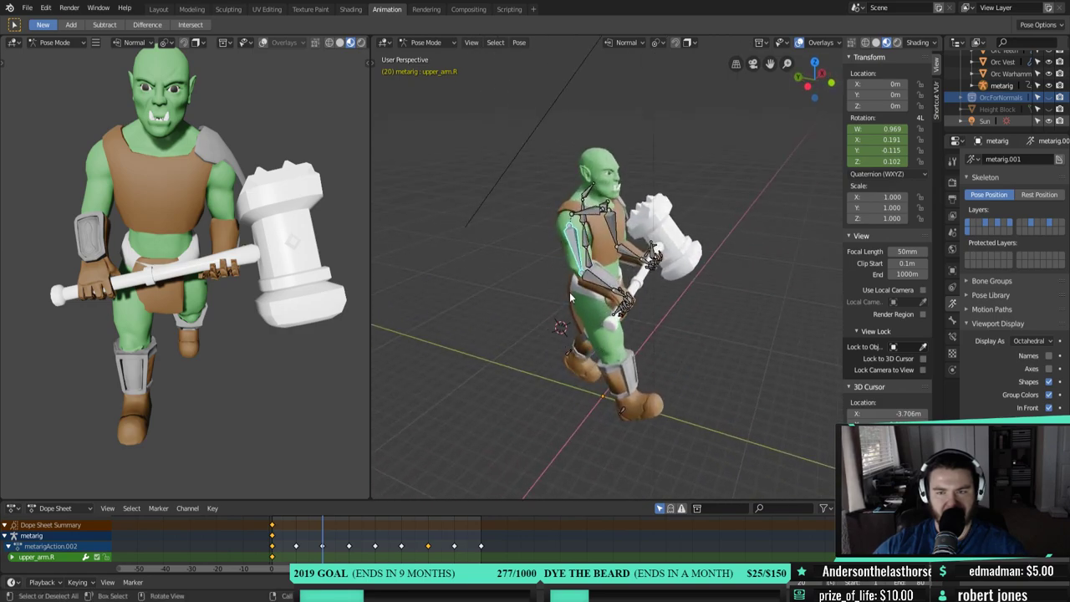
middle_click_drag(596, 273, 581, 277)
key("a")
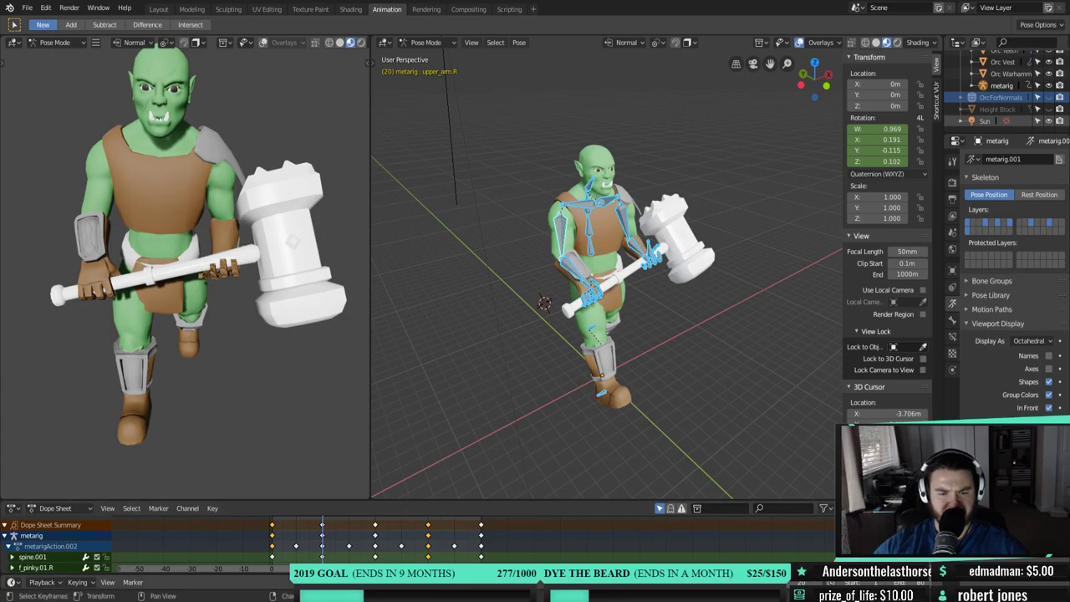
right_click_drag(322, 568, 272, 570)
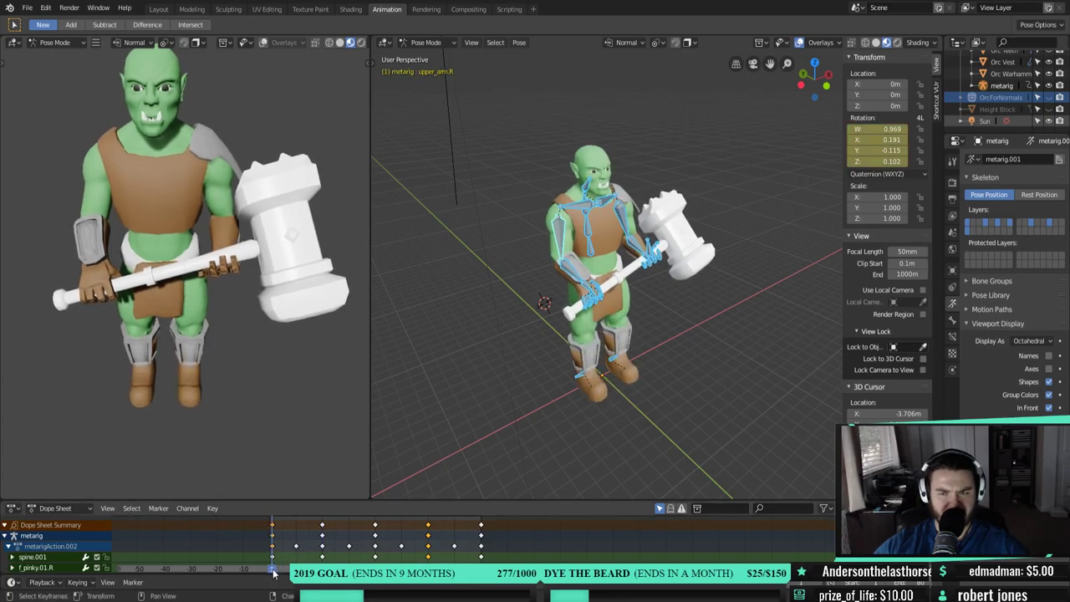
middle_click_drag(487, 373, 562, 368)
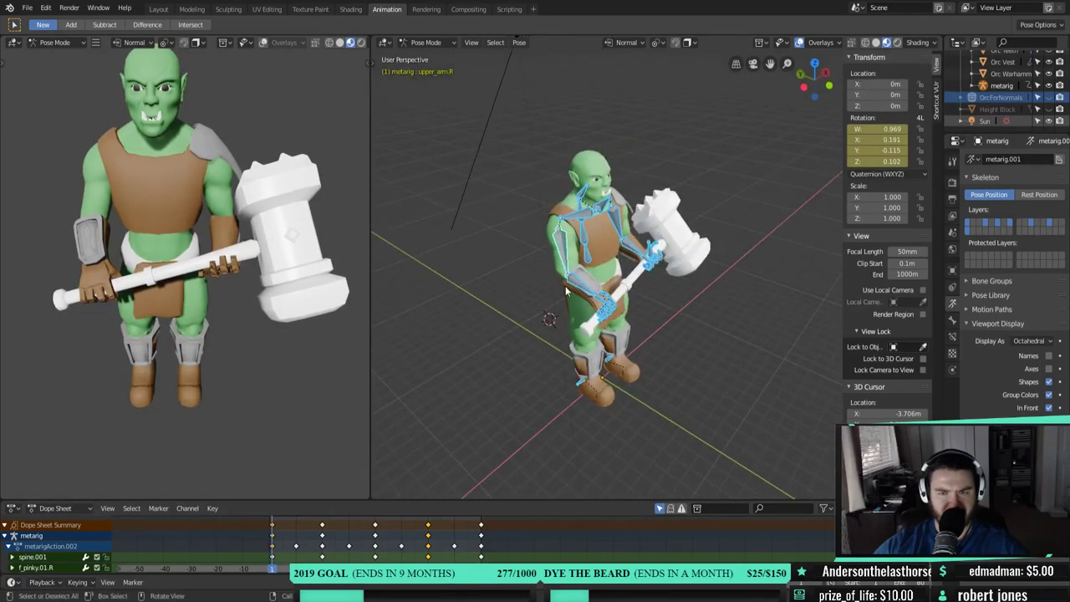
- Keyframe the rotation of the right upper arm, forearm, hand and finger bones at frame 1
left_click(562, 247)
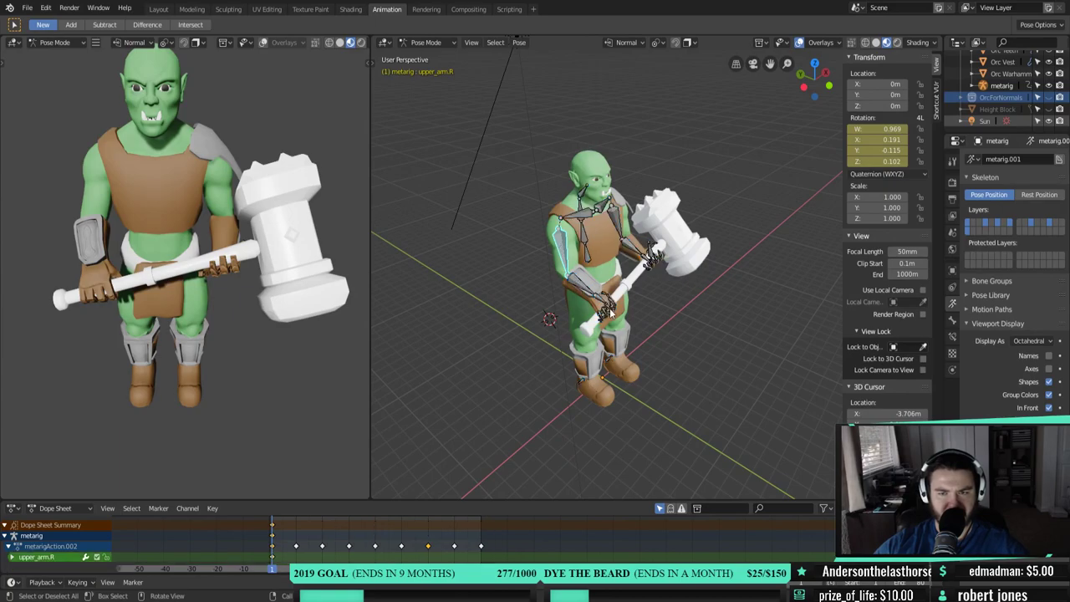
left_click(596, 294)
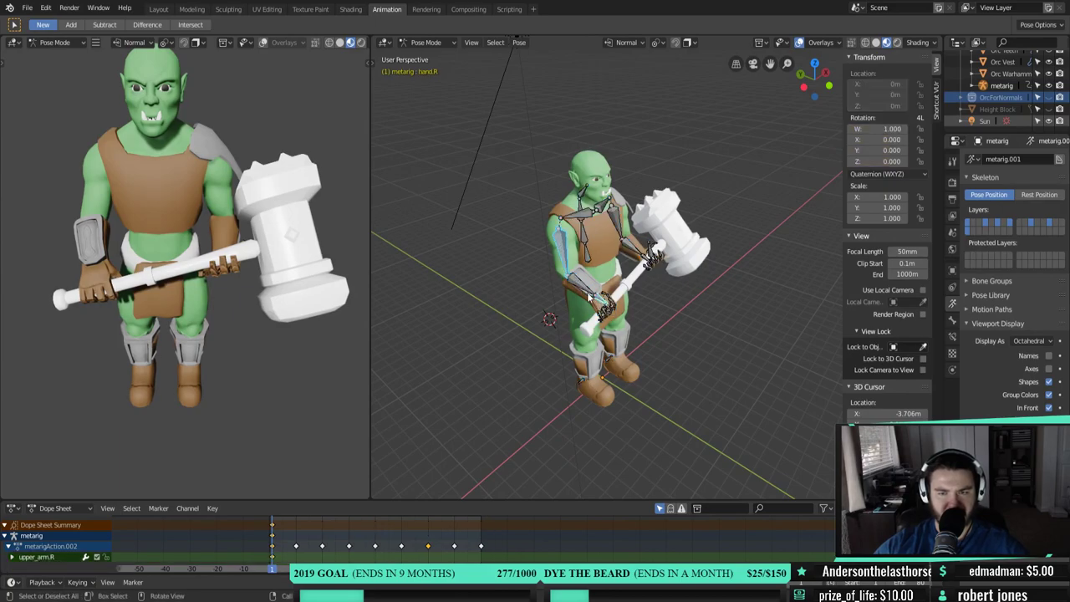
middle_click_drag(617, 320, 587, 326)
scroll(586, 327, "up", 3)
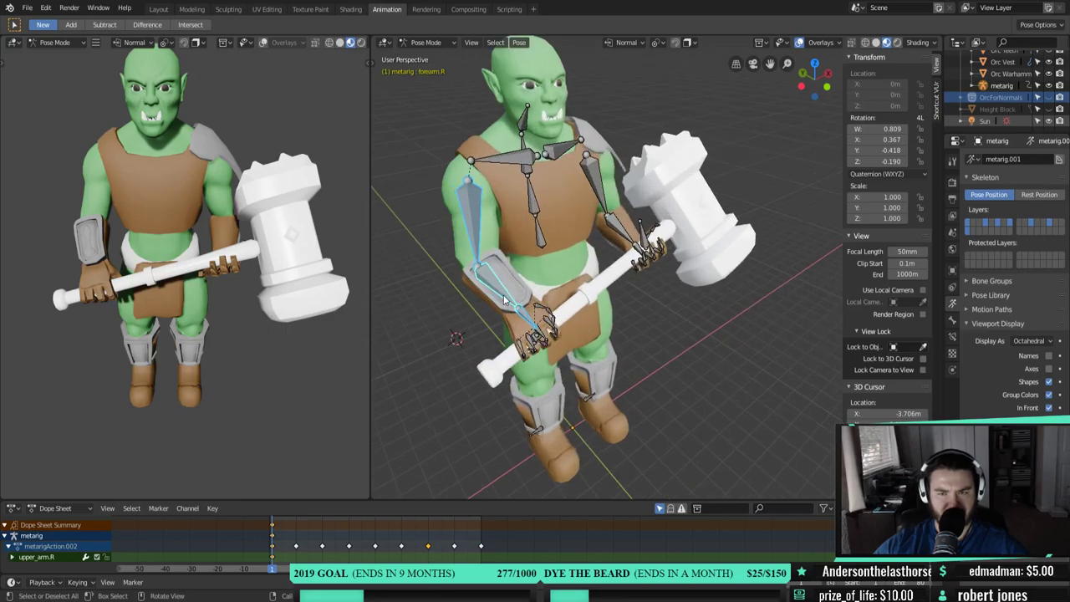
left_click_drag(503, 300, 583, 398)
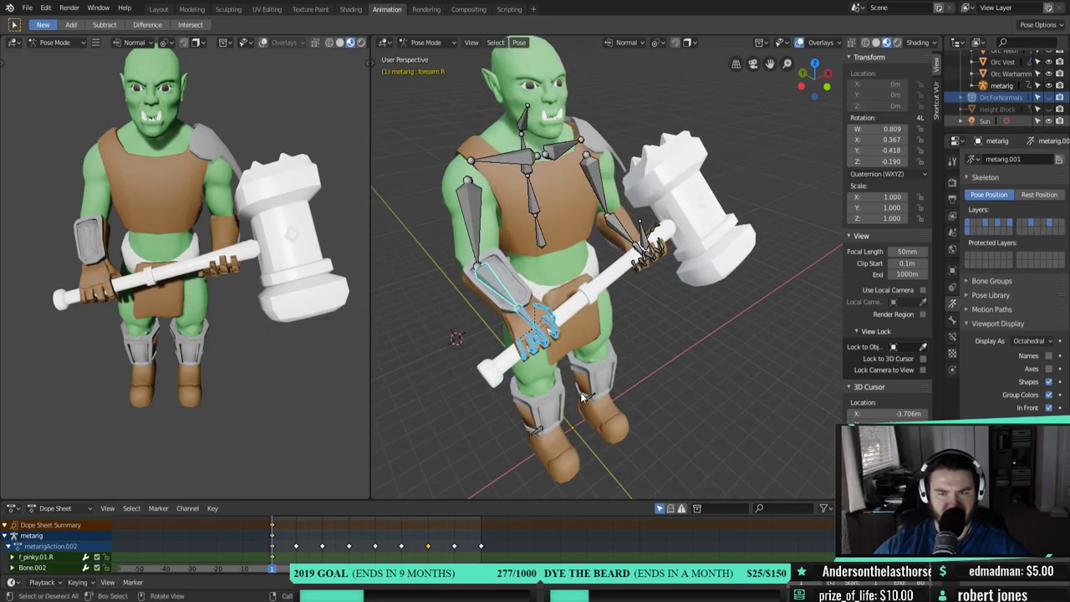
left_click(471, 234, "shift")
right_click(664, 297)
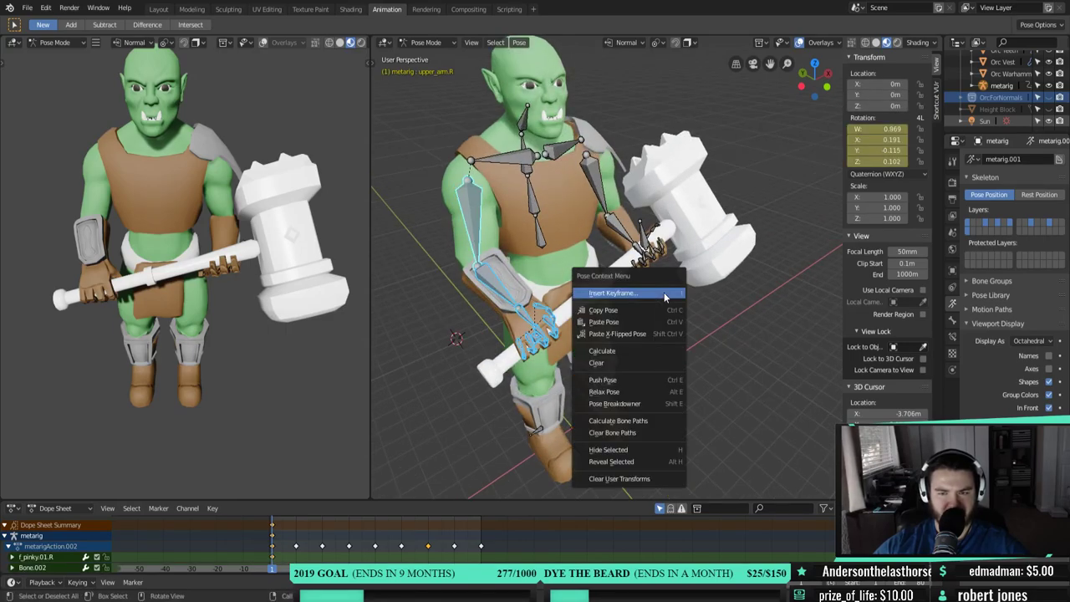
left_click(663, 297)
left_click(664, 297)
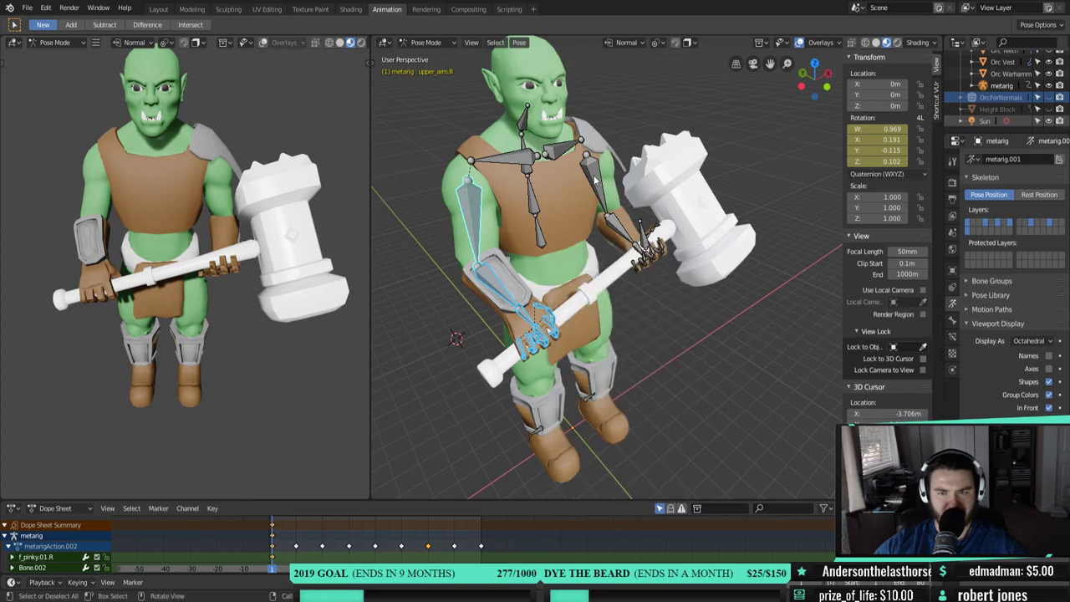
- Keyframe the rotation of the left upper arm, forearm, hand and finger bones at frame 1
left_click(595, 178)
left_click_drag(611, 204, 687, 307, "shift")
right_click(683, 294)
left_click(683, 293)
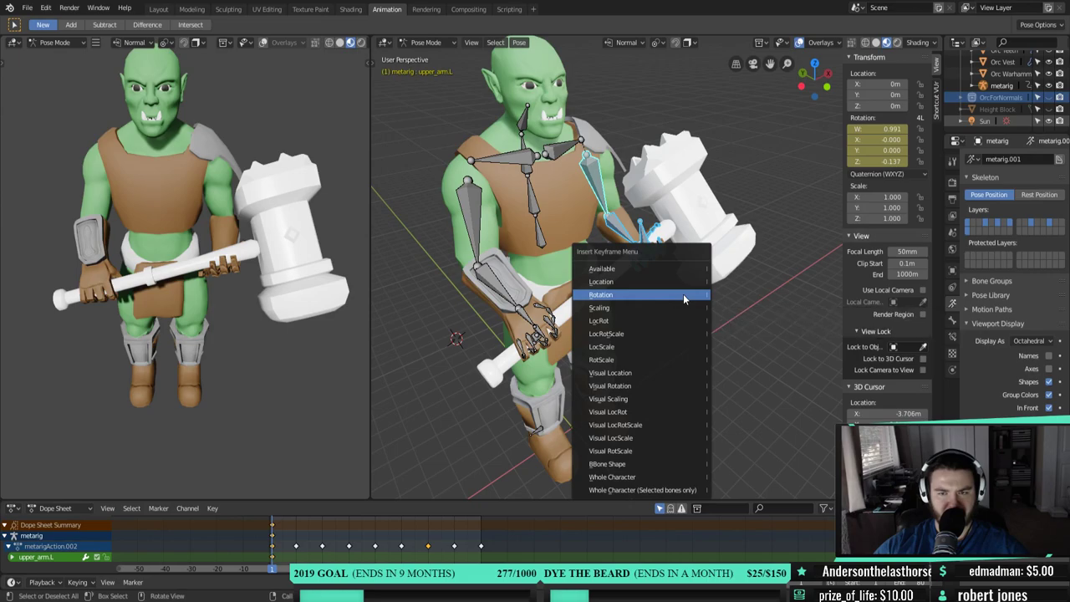
left_click(683, 293)
- At frame 20, rotate the right upper arm bone about -18 degrees around its local X axis
left_click_drag(273, 572, 324, 533)
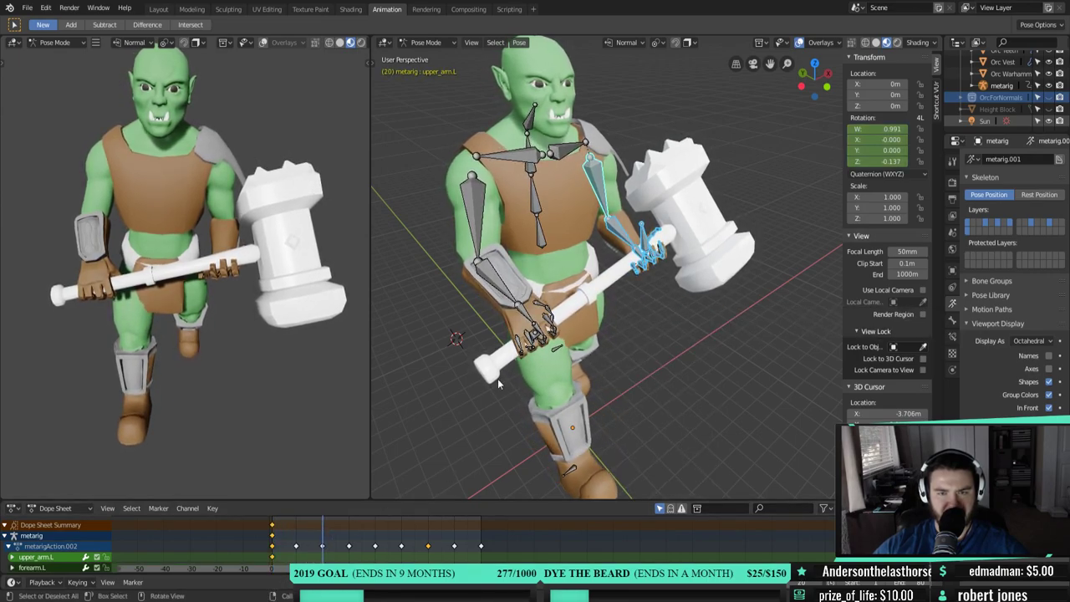
left_click(468, 219)
middle_click_drag(468, 219, 643, 280)
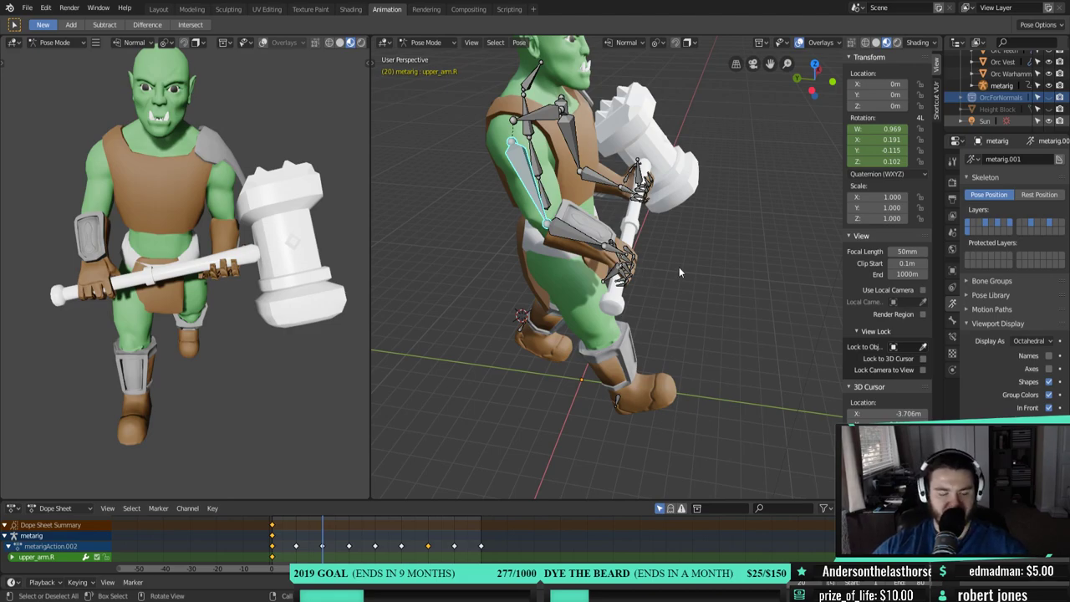
key("r")
key("x")
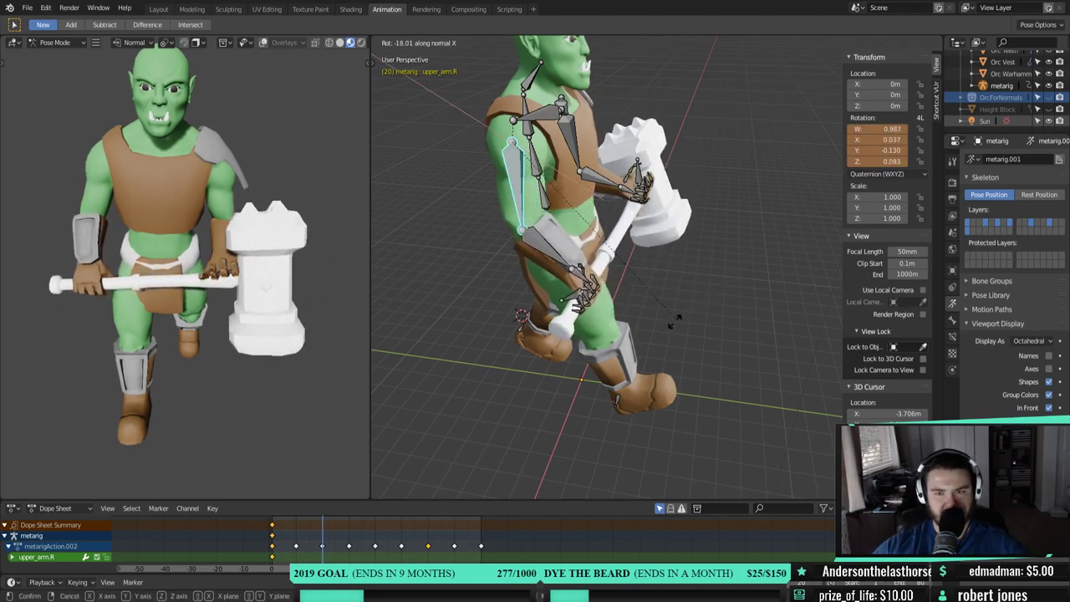
left_click(681, 326)
left_click(535, 258)
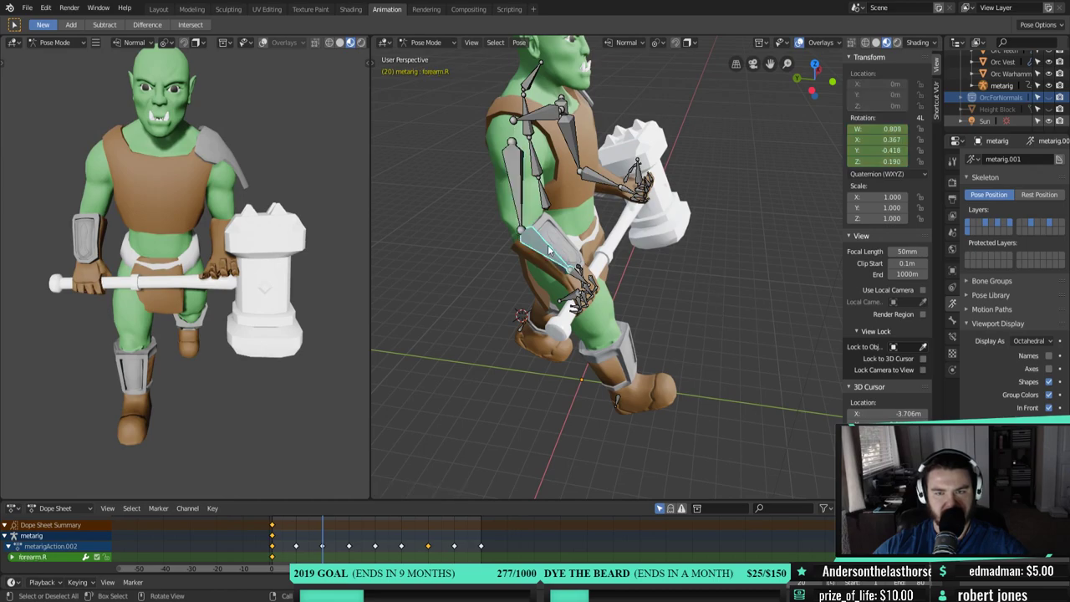
key("r")
key("x")
key("y")
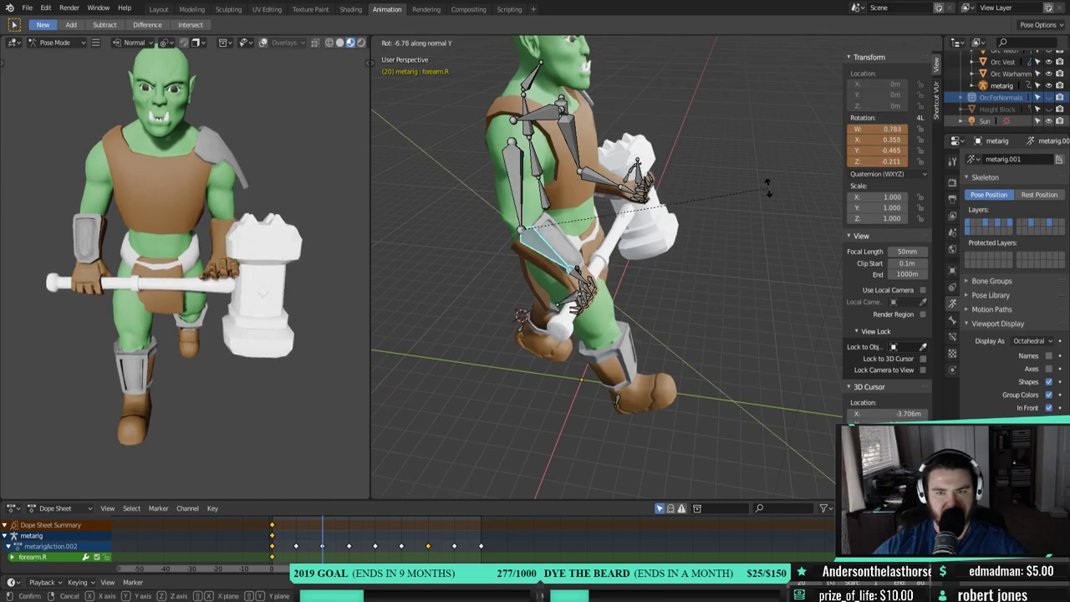
right_click(733, 311)
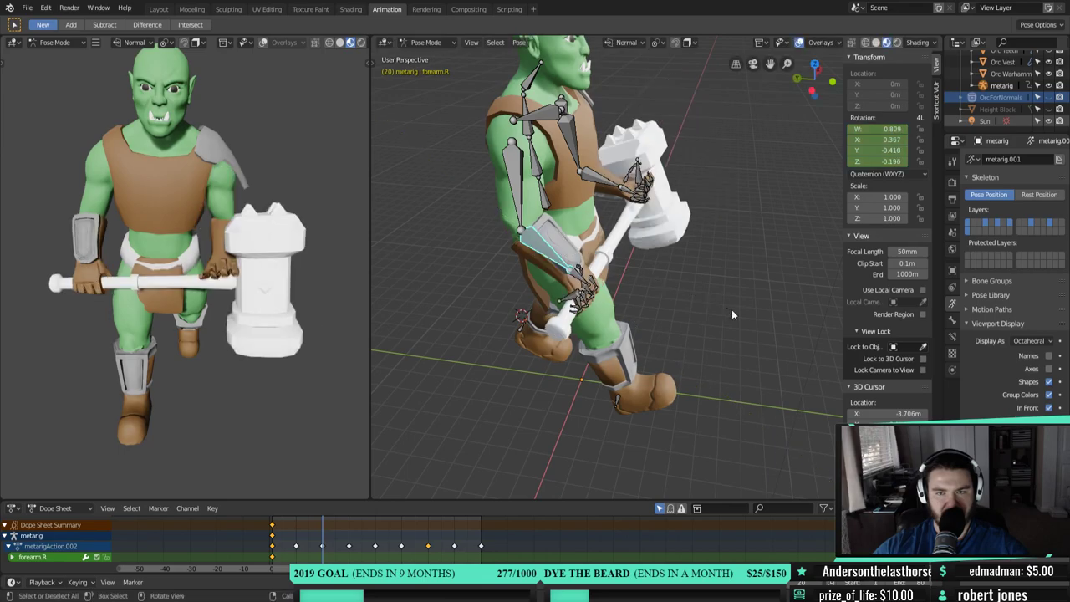
- View the arm from the side in both viewports and rotate the right upper arm about -3 degrees more around local X
left_click(525, 192)
middle_click_drag(168, 217, 284, 276)
key("r")
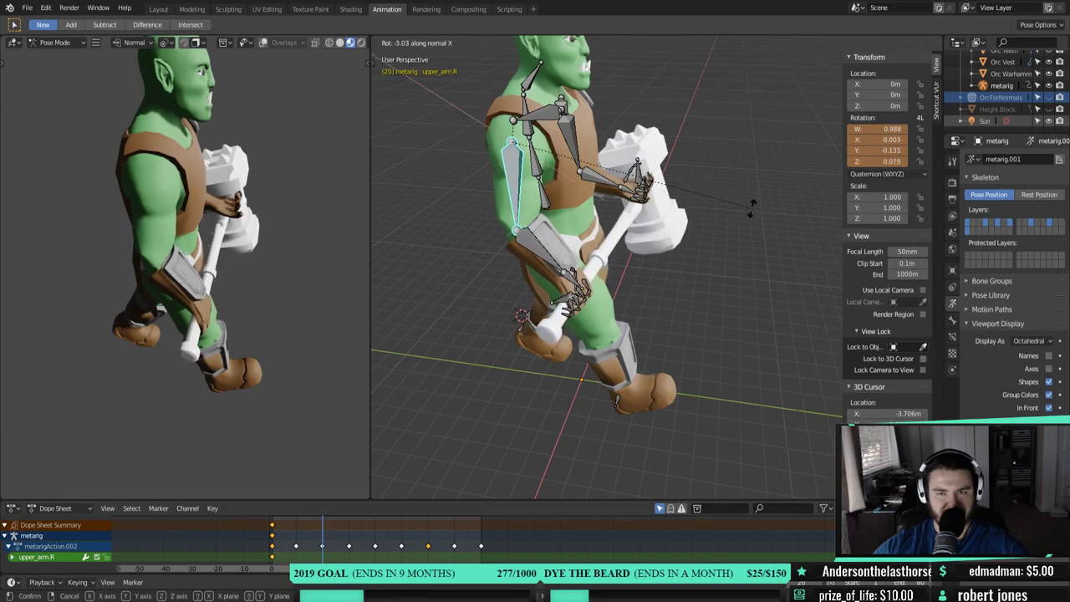
left_click(751, 208)
- Rotate the left upper arm bone around its local X axis so that the left arm swings forward at frame 20
middle_click_drag(722, 206, 643, 207)
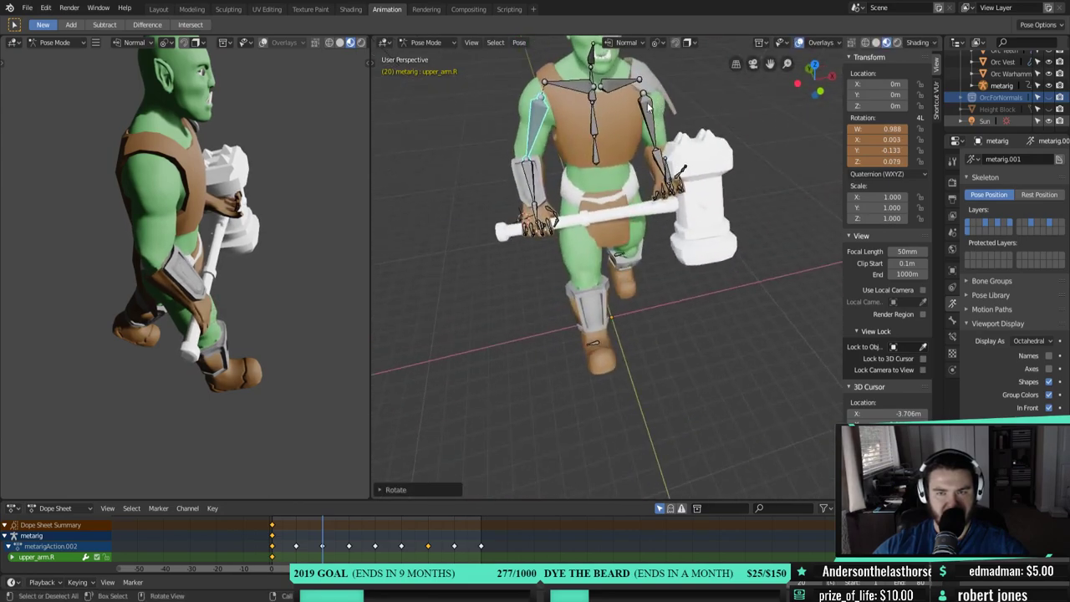
left_click(646, 132)
middle_click_drag(737, 171, 599, 151)
key("r")
key("x")
key("x")
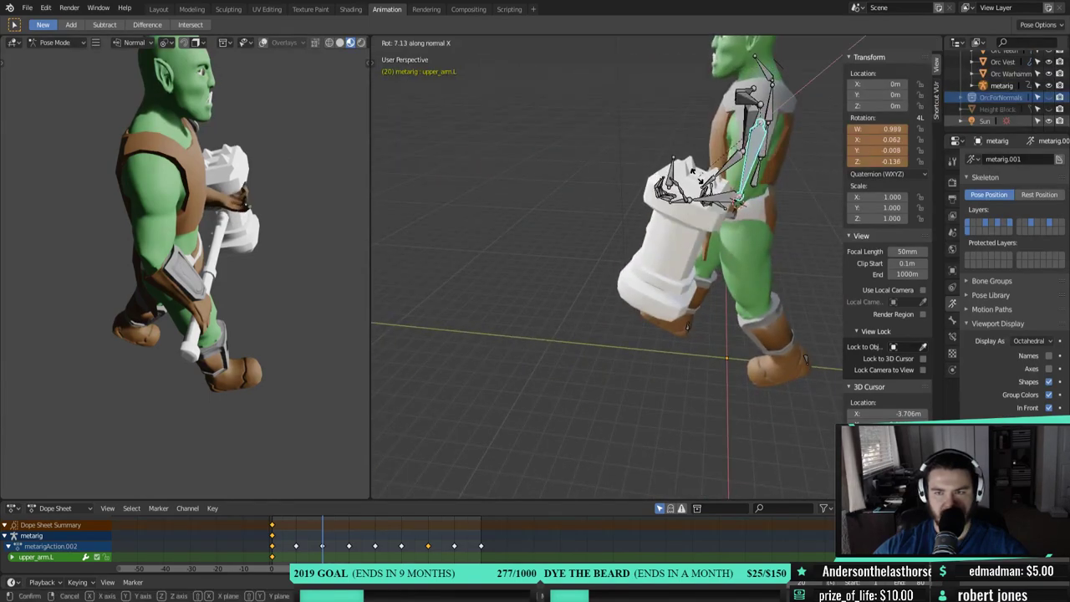
left_click(616, 220)
- Keyframe the rotation of the left and right upper arm bones together at frame 20
middle_click_drag(615, 220, 781, 231)
left_click(540, 127, "shift")
right_click(645, 239)
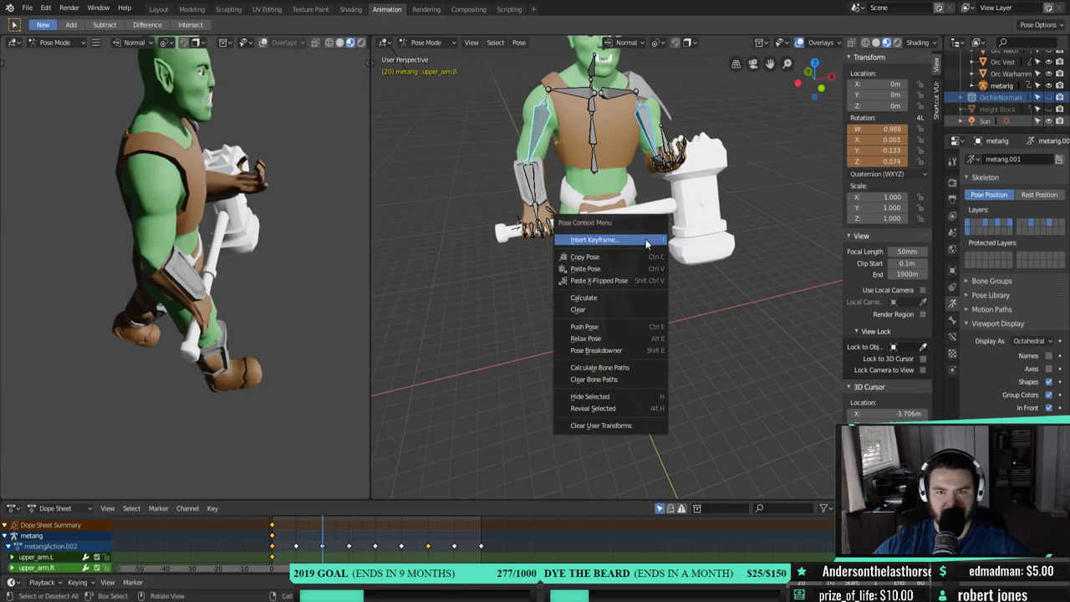
left_click(645, 239)
left_click(646, 239)
- Twist the right forearm bone around its local Y axis to a quaternion Y of about -0.110, lifting the hammer head
middle_click_drag(645, 239, 526, 242)
left_click(507, 194)
middle_click_drag(573, 292, 657, 318)
key("r")
key("x")
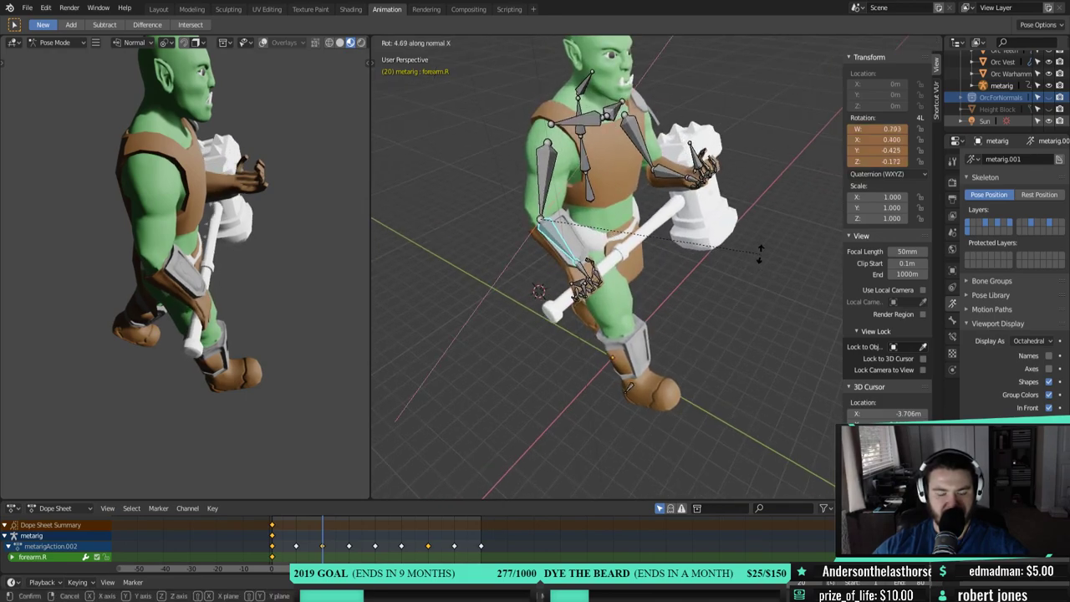
key("y")
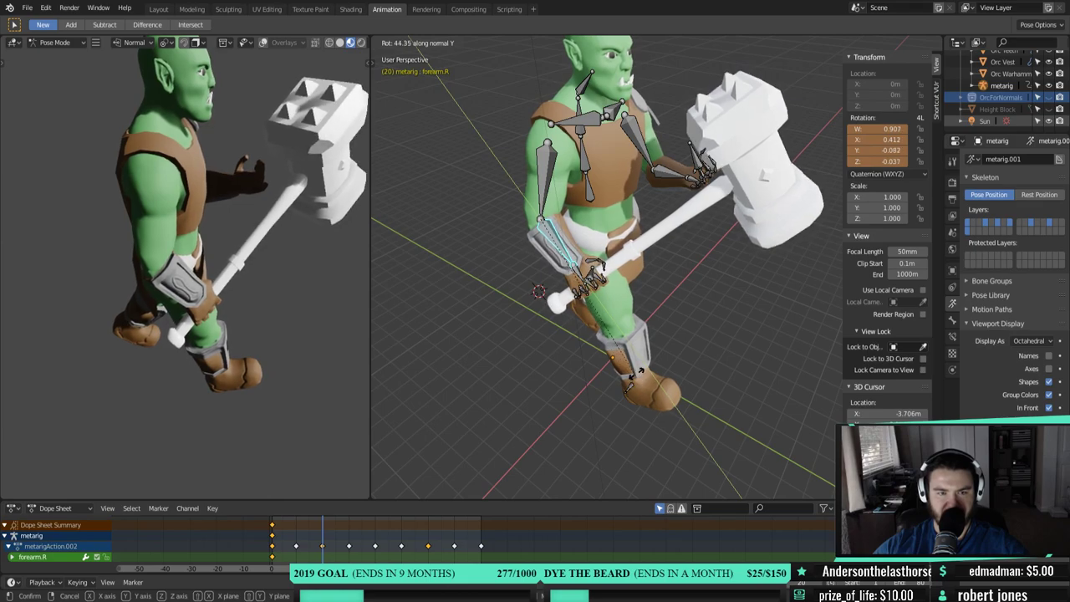
left_click(637, 380)
- Rotate the right hand bone freely, then about 11.7 degrees around its local X axis to bring the hammer handle towards the left hand
scroll(643, 339, "up", 4)
middle_click_drag(643, 338, 639, 342)
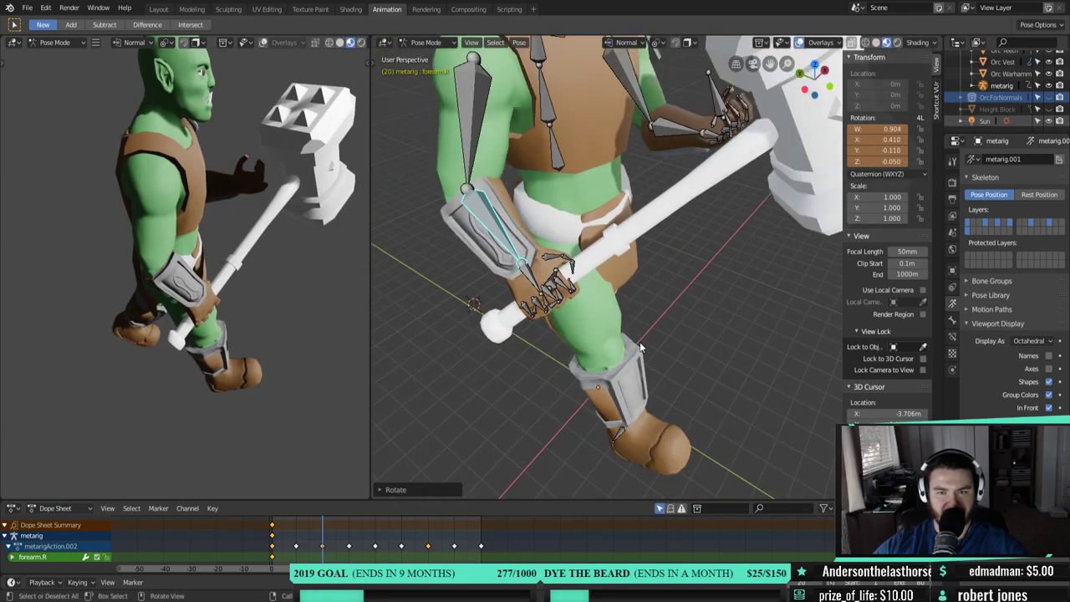
left_click(527, 276)
key("r")
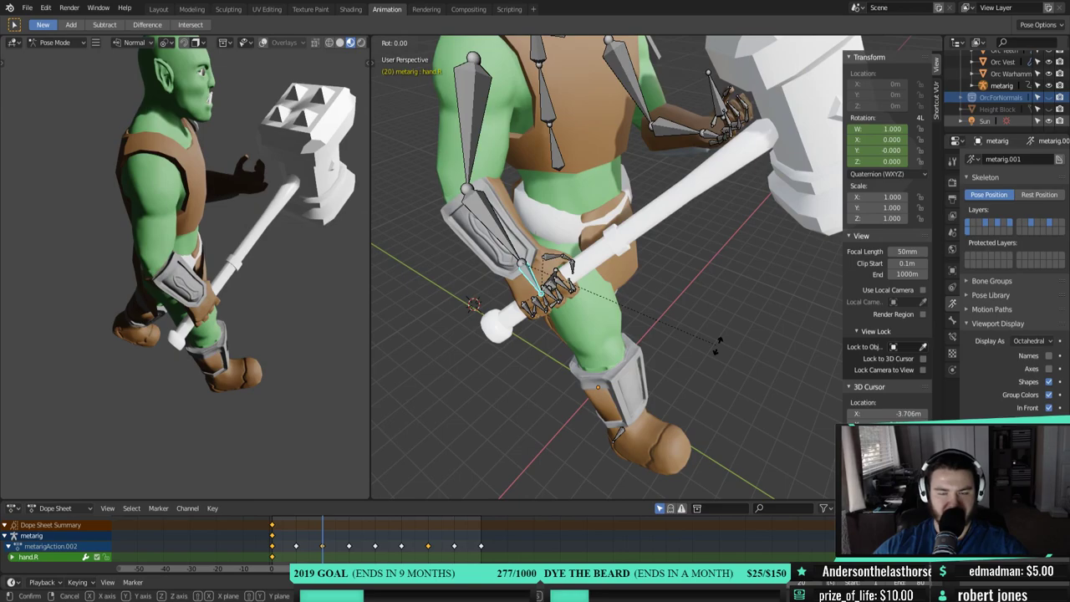
left_click(707, 309)
key("r")
key("x")
key("x")
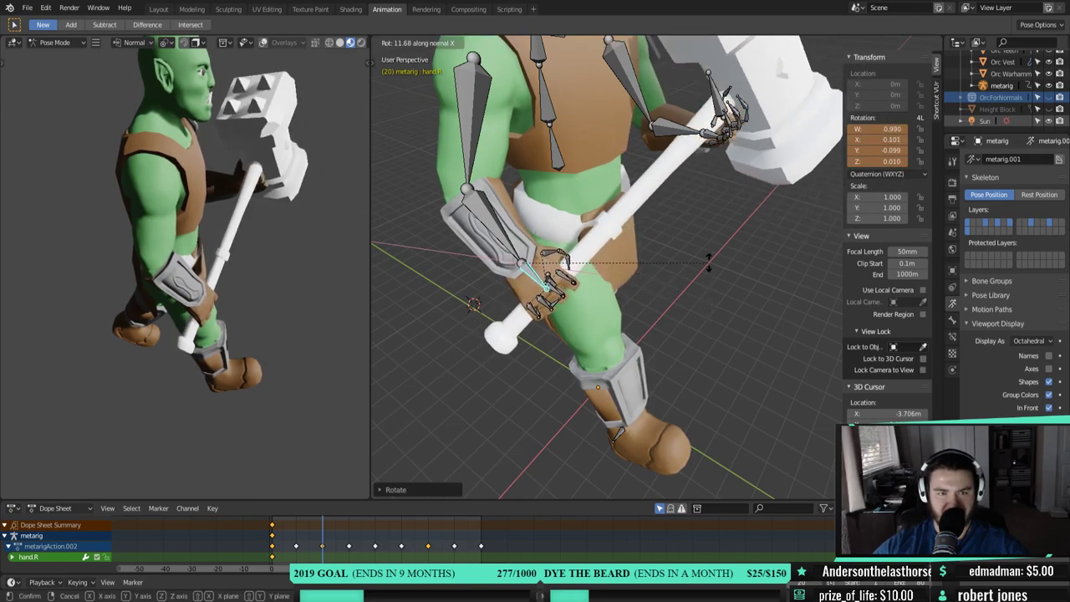
left_click(709, 261)
- Rotate the left forearm bone about -20.6 degrees around its local X axis to meet the hammer handle
middle_click_drag(709, 261, 542, 255)
scroll(679, 239, "down", 3)
left_click(676, 232)
middle_click_drag(677, 233, 639, 267)
key("r")
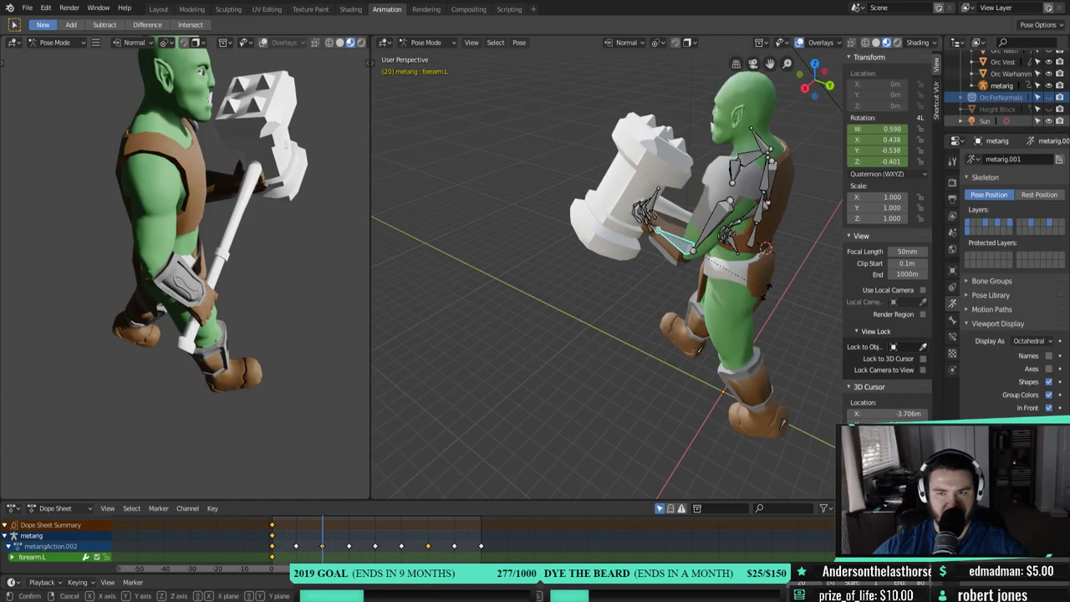
key("x")
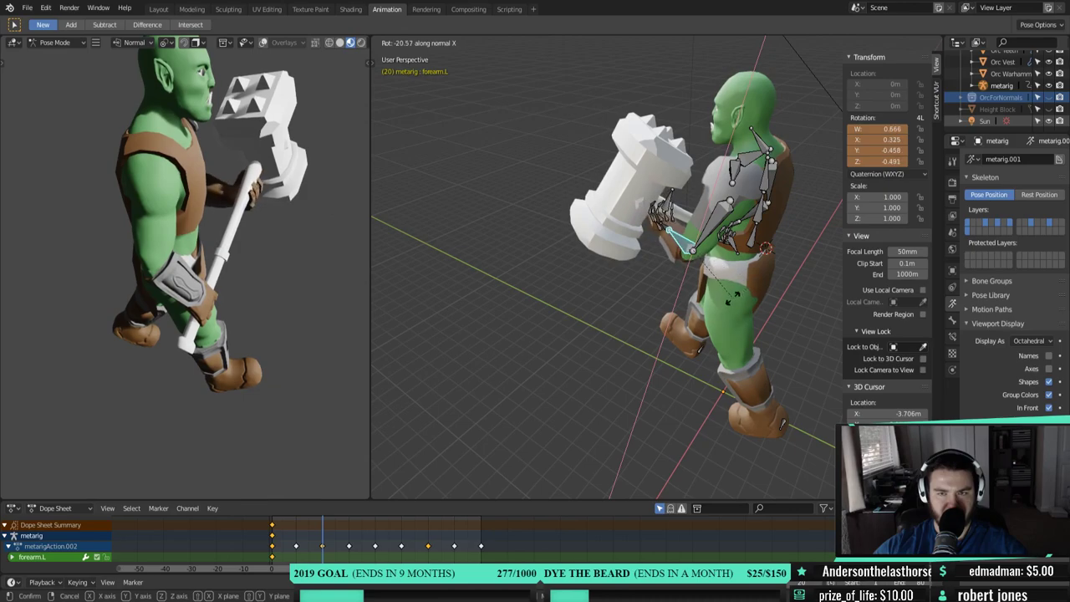
left_click(736, 295)
- Twist the left forearm bone about 6.4 degrees around its local Y axis, judging it from the front
middle_click_drag(736, 294, 759, 346)
middle_click_drag(677, 294, 619, 263)
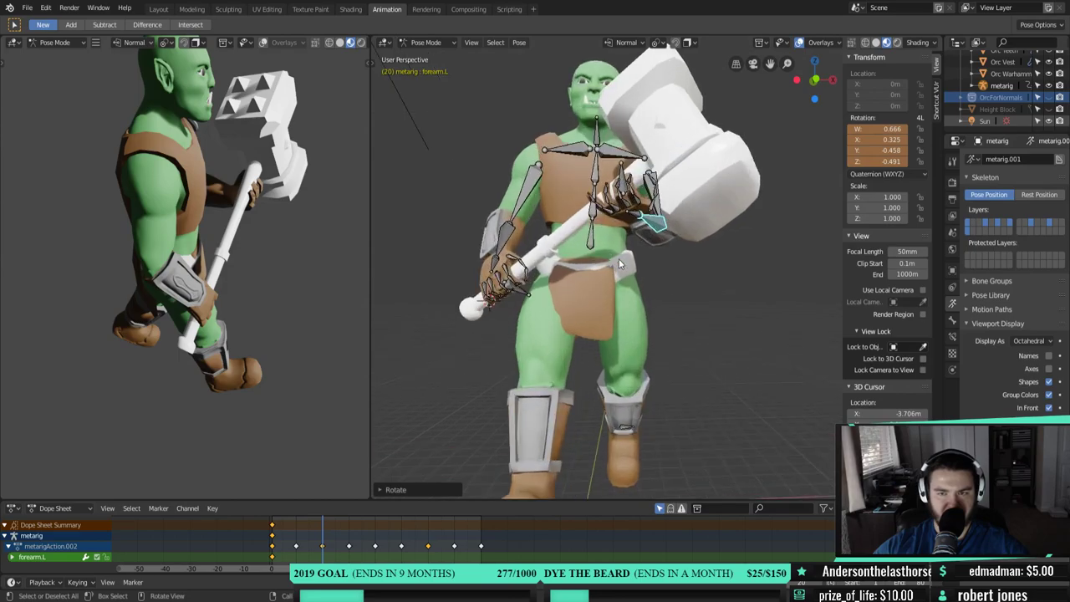
key("r")
key("y")
key("y")
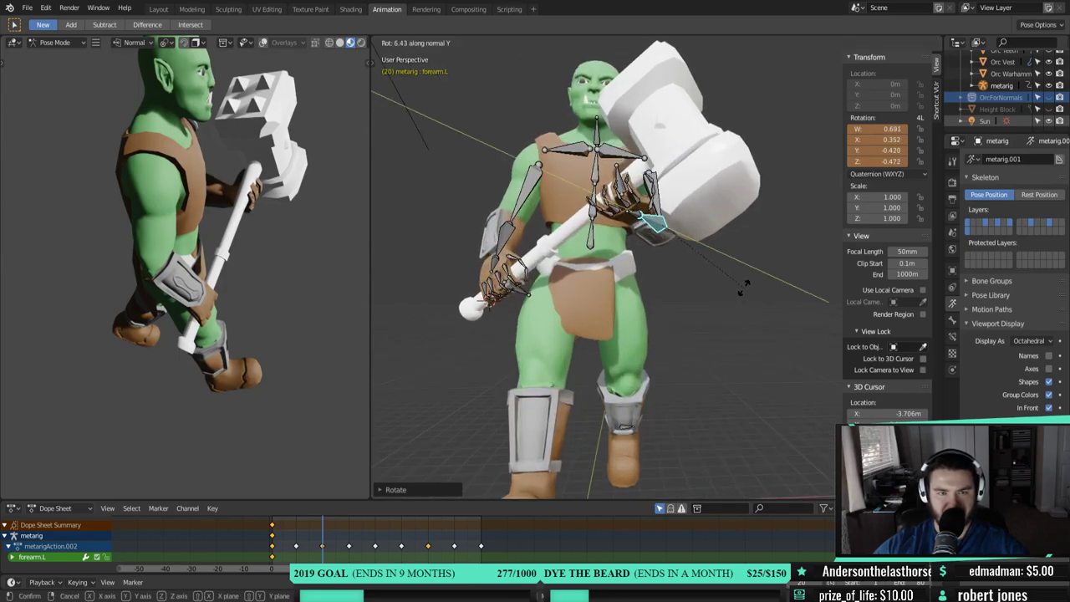
left_click(742, 285)
- Twist the left hand bone about 12.3 degrees around its local Y axis
key("bracketright")
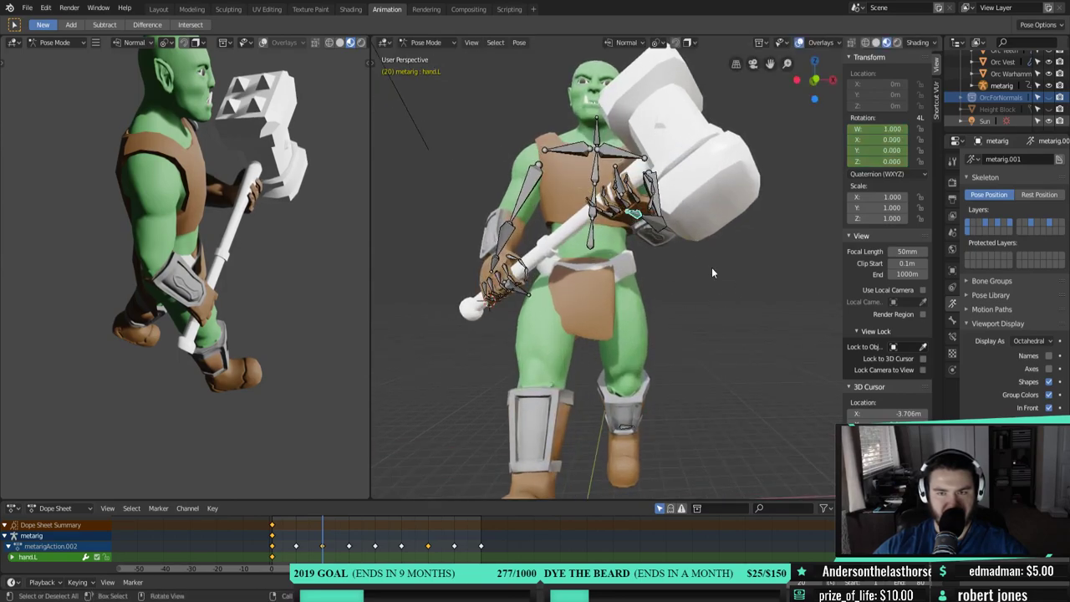
key("r")
key("y")
key("y")
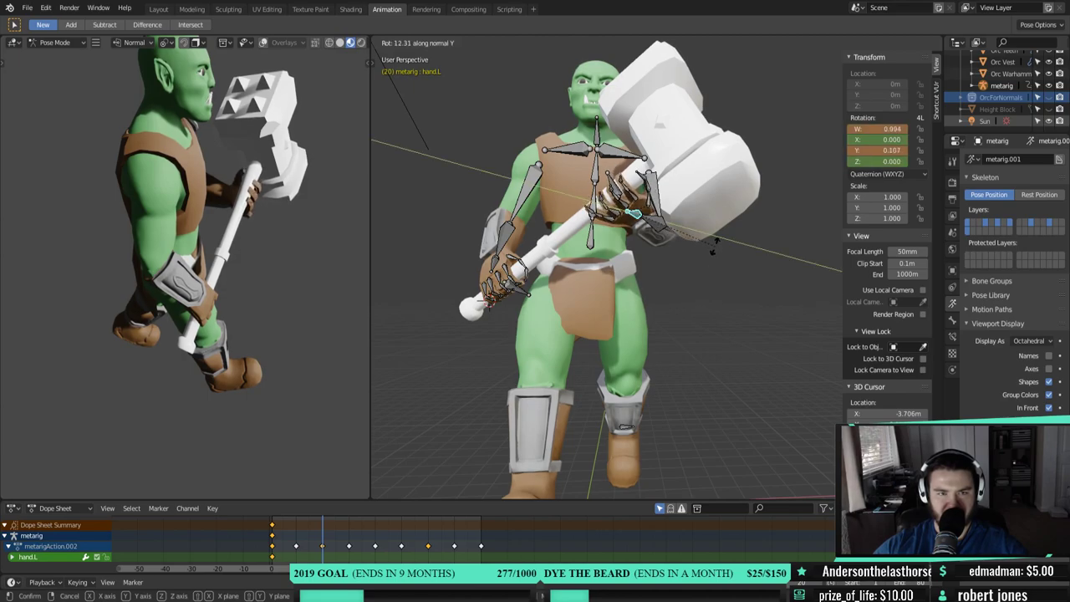
left_click(714, 244)
- Keyframe the rotation of both forearm bones and both hand bones together at frame 20
middle_click_drag(667, 289, 705, 221)
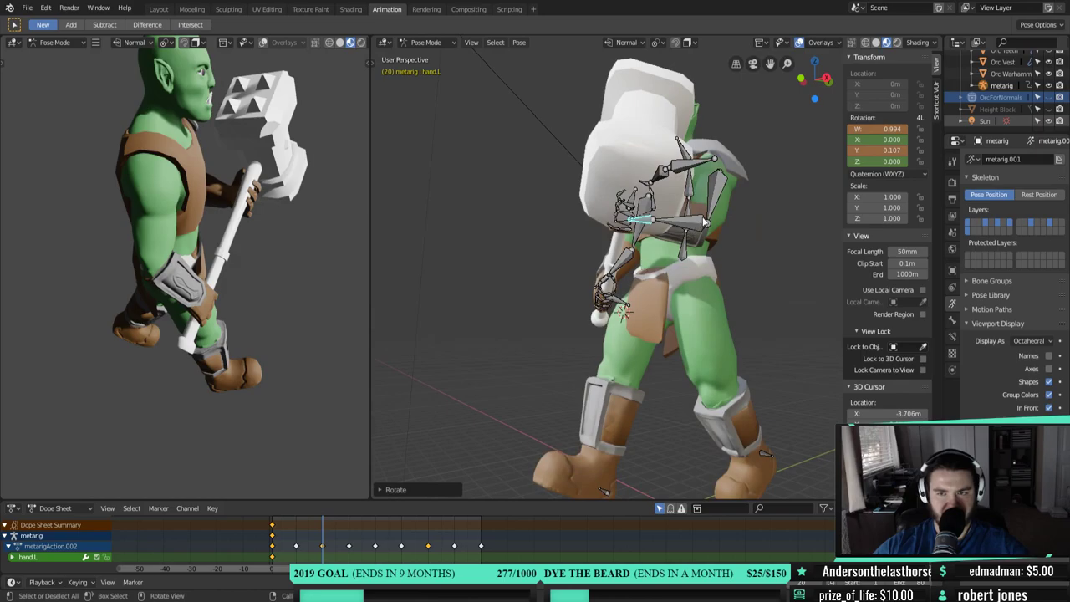
left_click(704, 221, "shift")
middle_click_drag(586, 276, 734, 332)
left_click(442, 260, "shift")
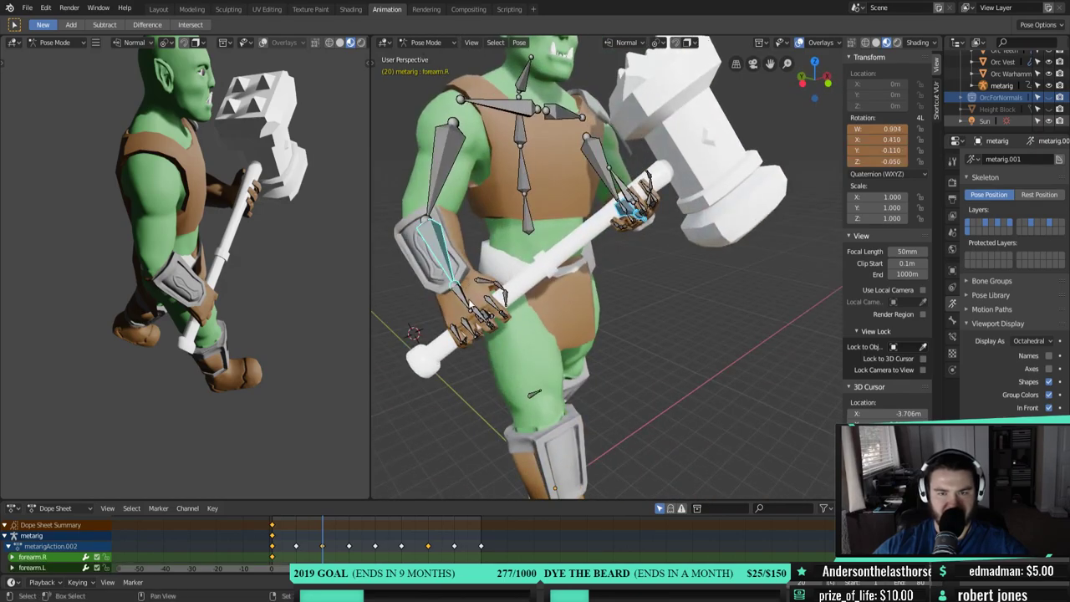
left_click(458, 300)
key("i")
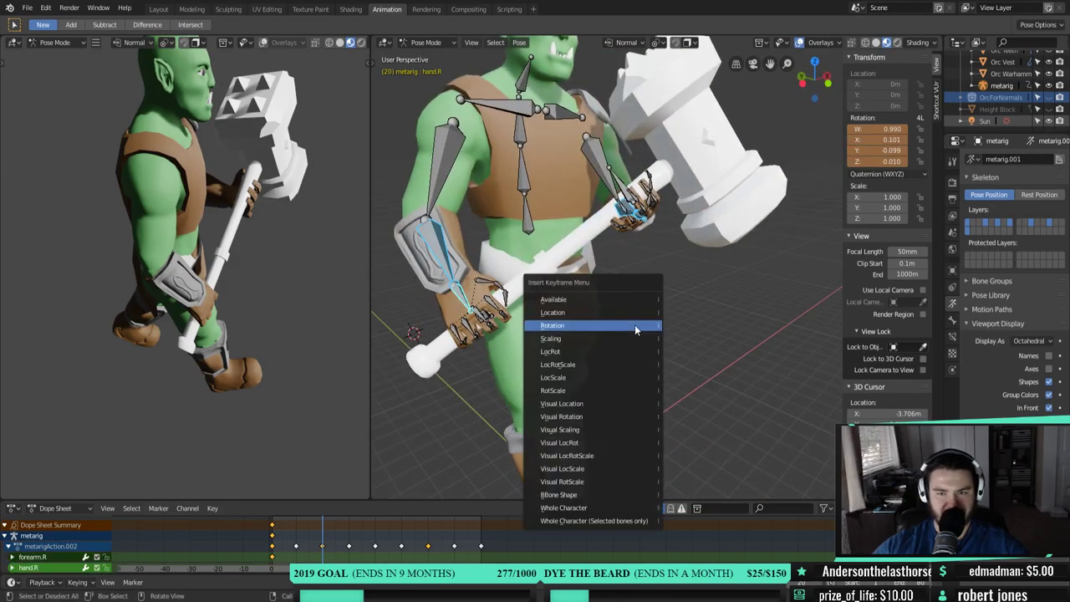
left_click(635, 324)
- Move the playhead to frame 40 in the Dope Sheet
scroll(358, 553, "down", 1)
scroll(358, 554, "down", 1)
right_click_drag(351, 566, 308, 569)
left_click_drag(309, 573, 398, 555)
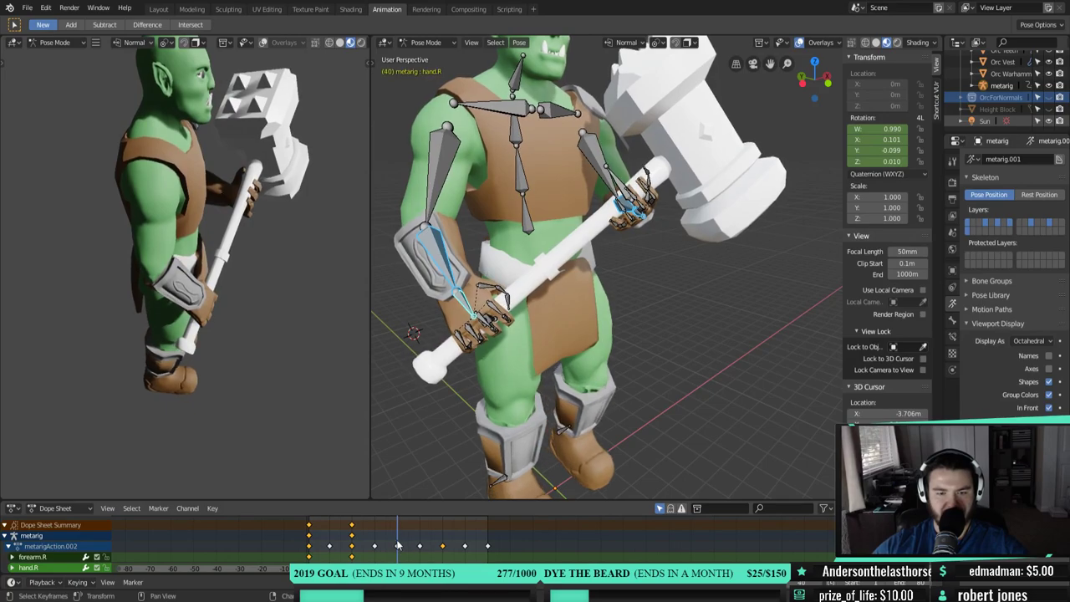
- Try clearing the rotation of the upper arm, forearm and hand bones at frame 40, and undo it
left_click(447, 177, "shift")
left_click(584, 135, "shift")
middle_click_drag(584, 136, 641, 252)
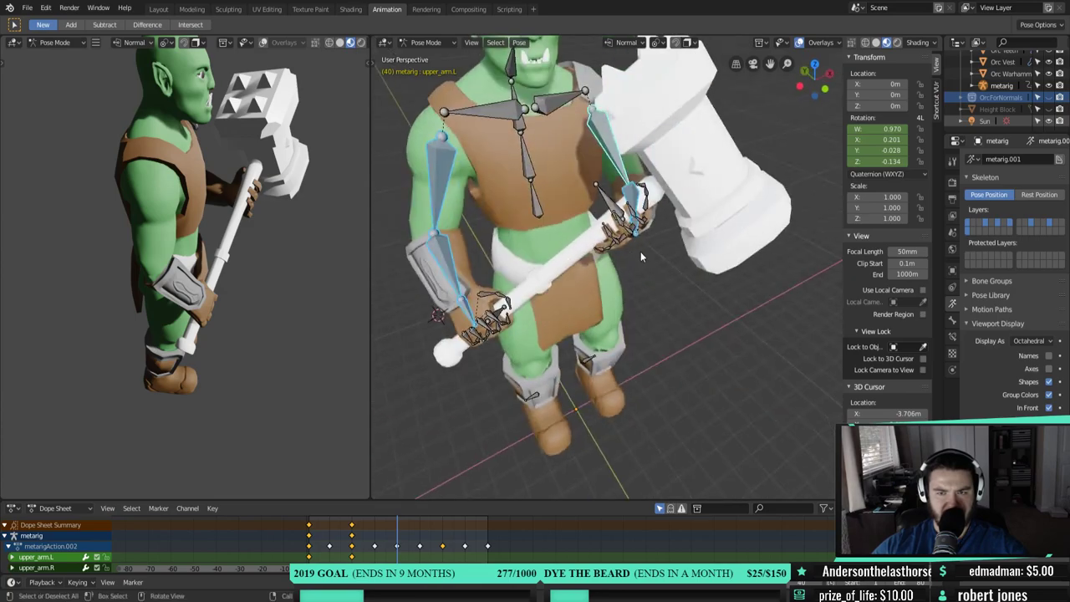
key("alt+r")
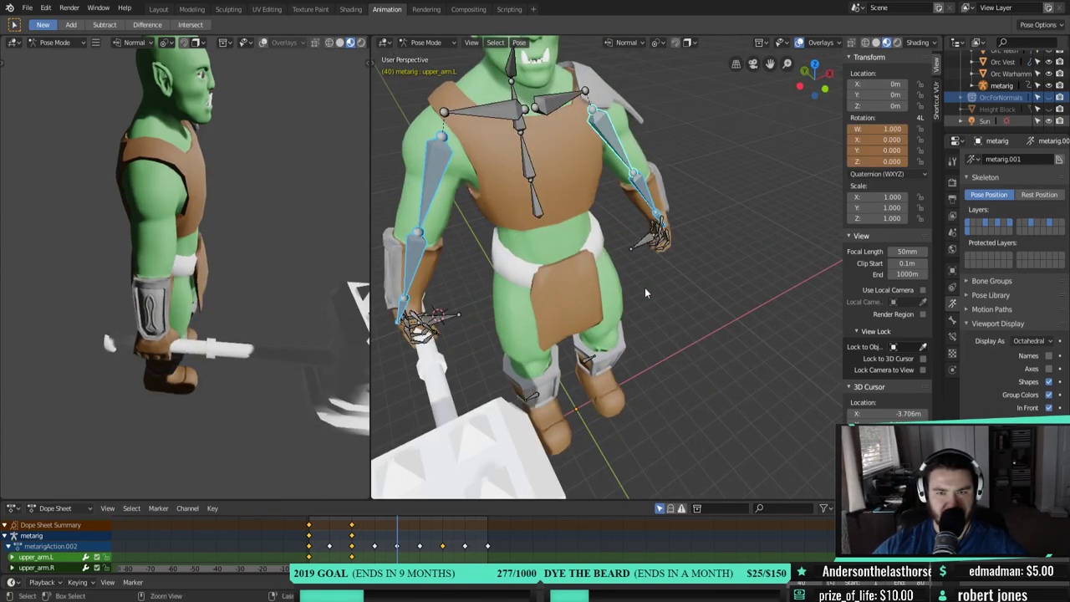
key("ctrl+z")
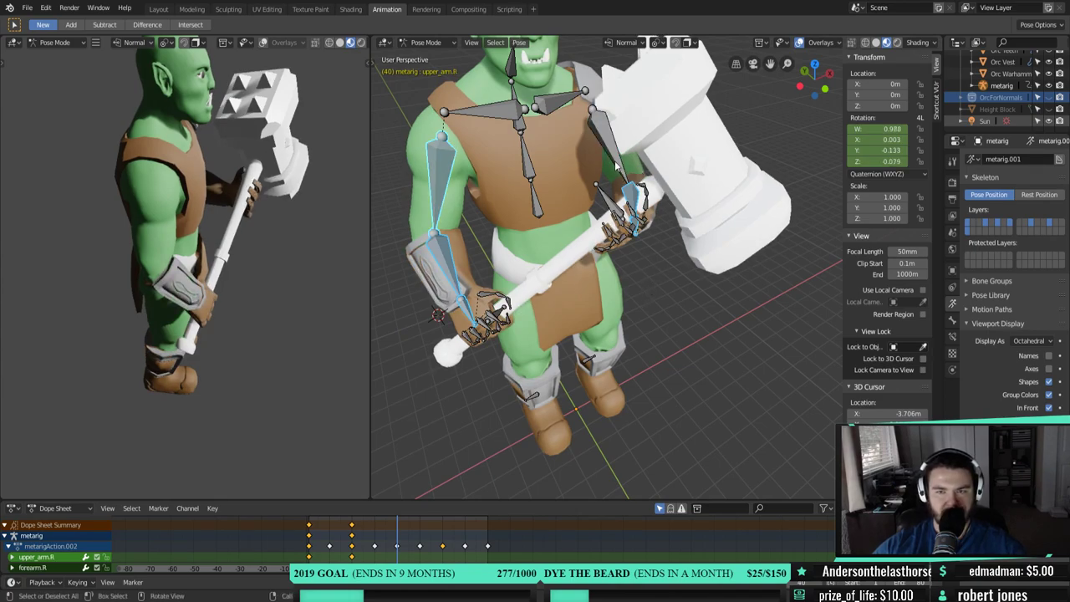
- Select the upper arm, forearm and hand bones of both arms so their keyframes show in the Dope Sheet
left_click(616, 167)
scroll(523, 344, "down", 2)
middle_click_drag(523, 343, 558, 331)
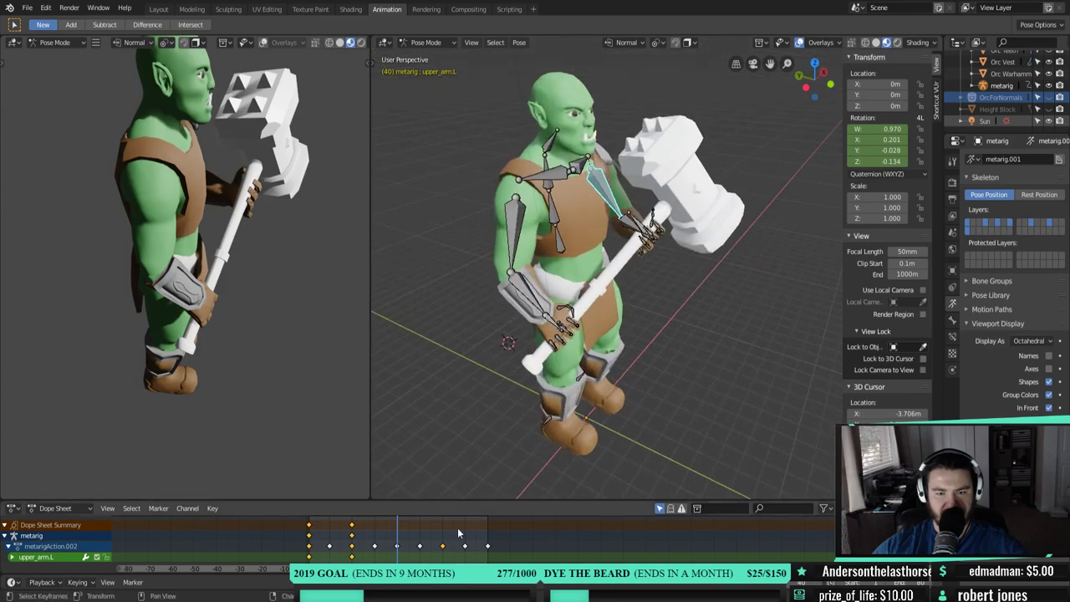
middle_click_drag(579, 329, 518, 339)
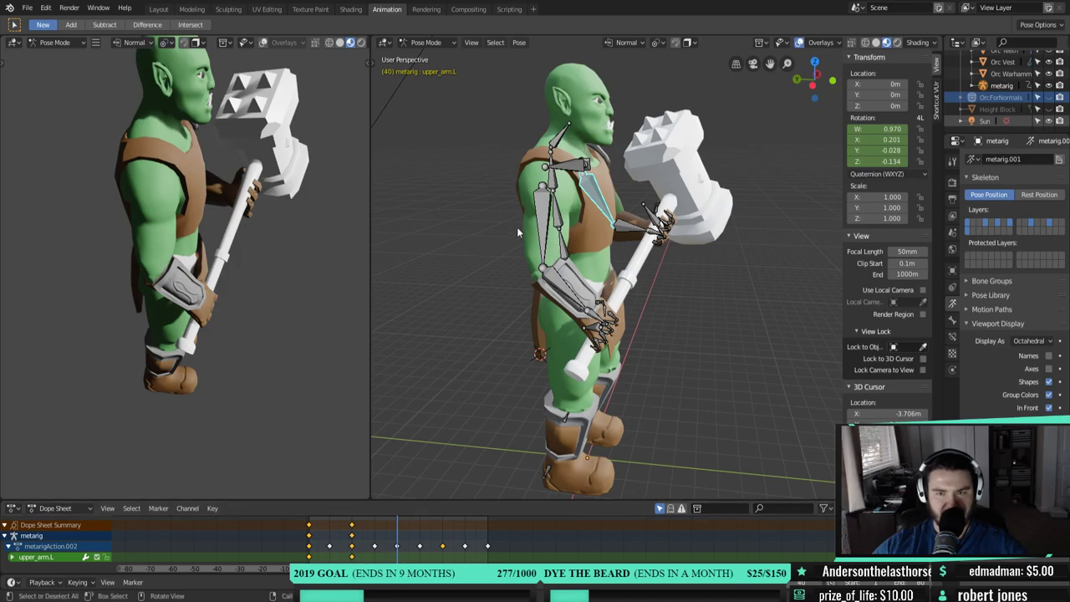
left_click(561, 286)
left_click(595, 316)
middle_click_drag(595, 316, 581, 266)
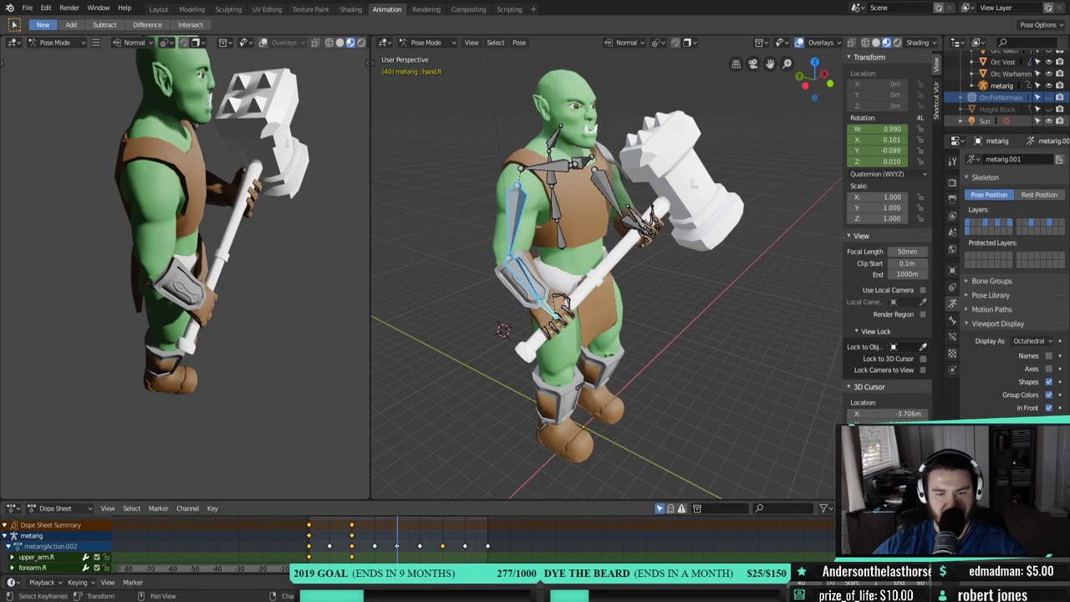
left_click(646, 262)
middle_click_drag(646, 262, 656, 289)
left_click(668, 261, "shift")
middle_click_drag(307, 559, 368, 563)
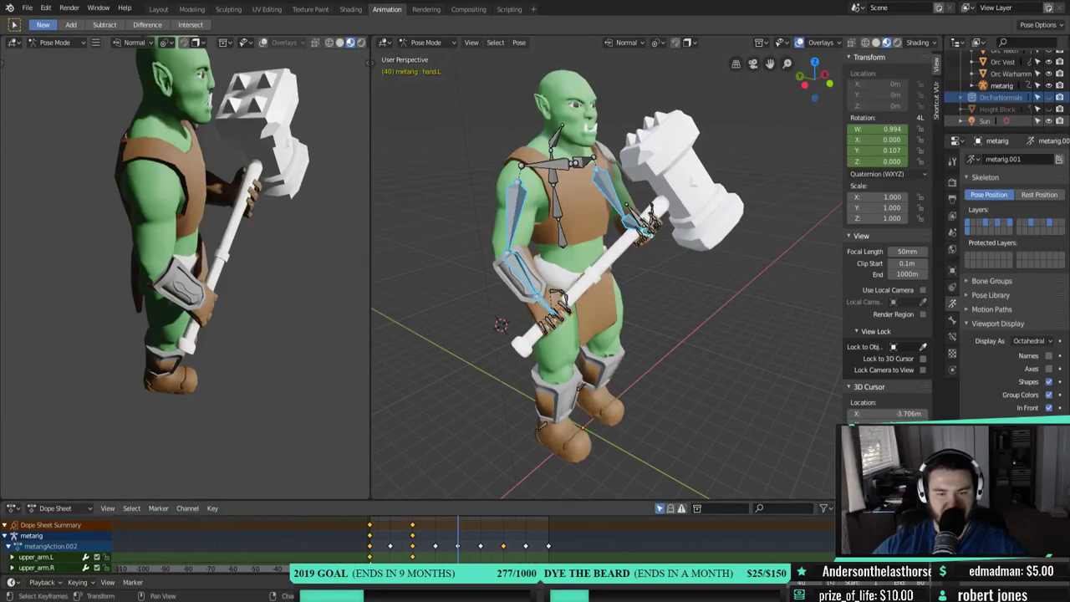
- Duplicate the first-frame keyframes from the left upper arm's channel view to frame 40, preview the motion, and undo the duplication
left_click(372, 558)
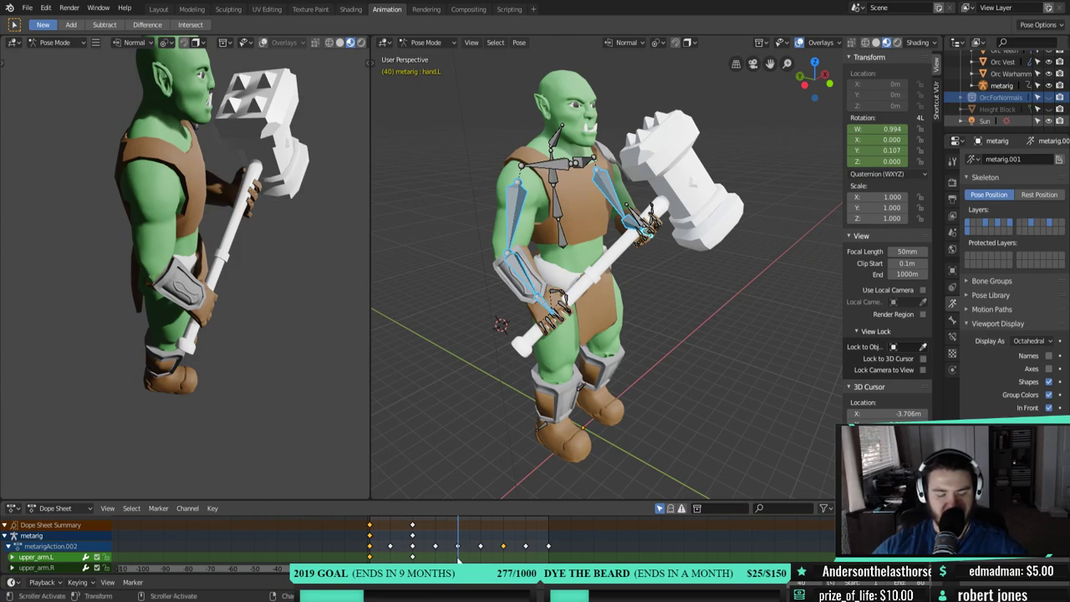
key("shift+d")
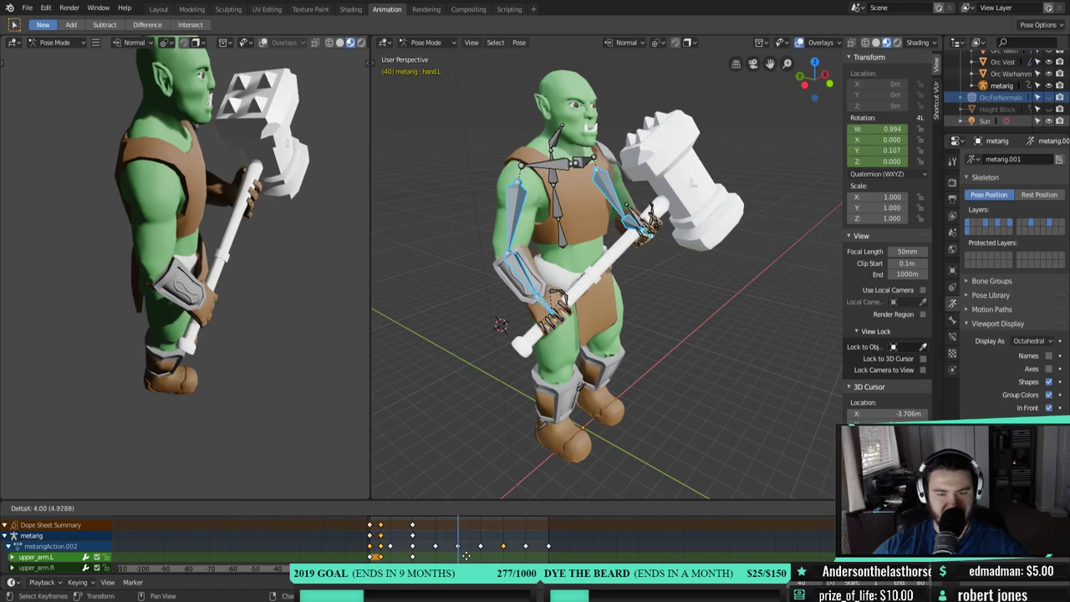
left_click(543, 554)
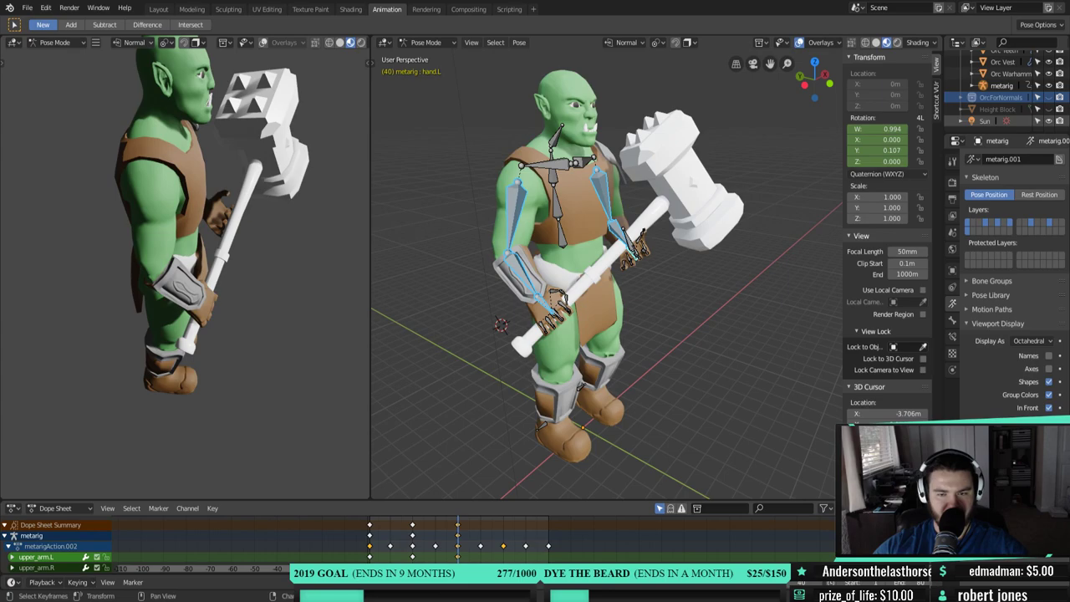
right_click_drag(458, 558, 363, 558)
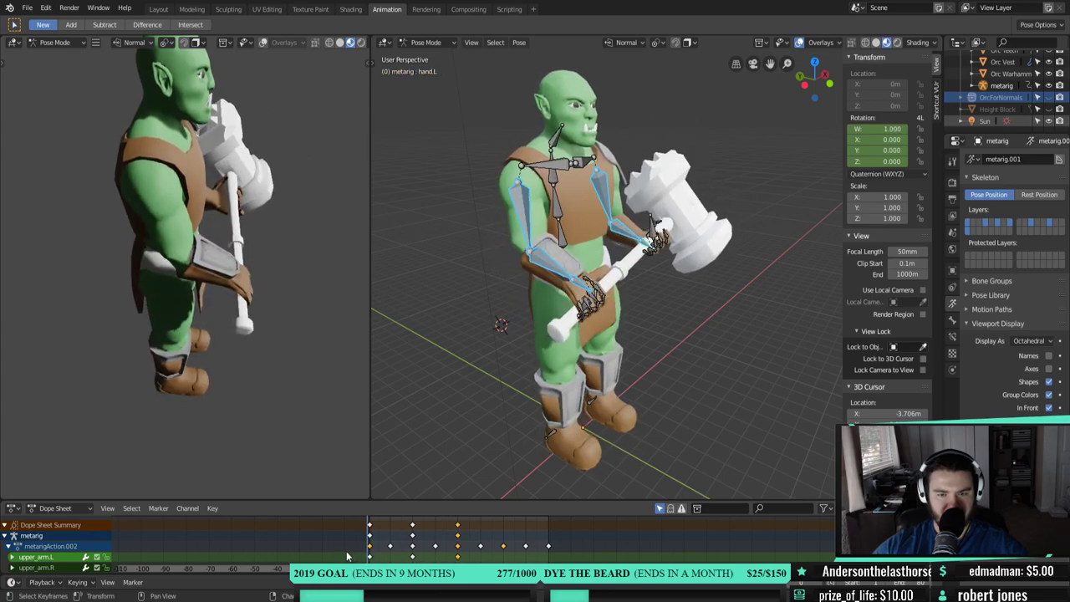
key("space")
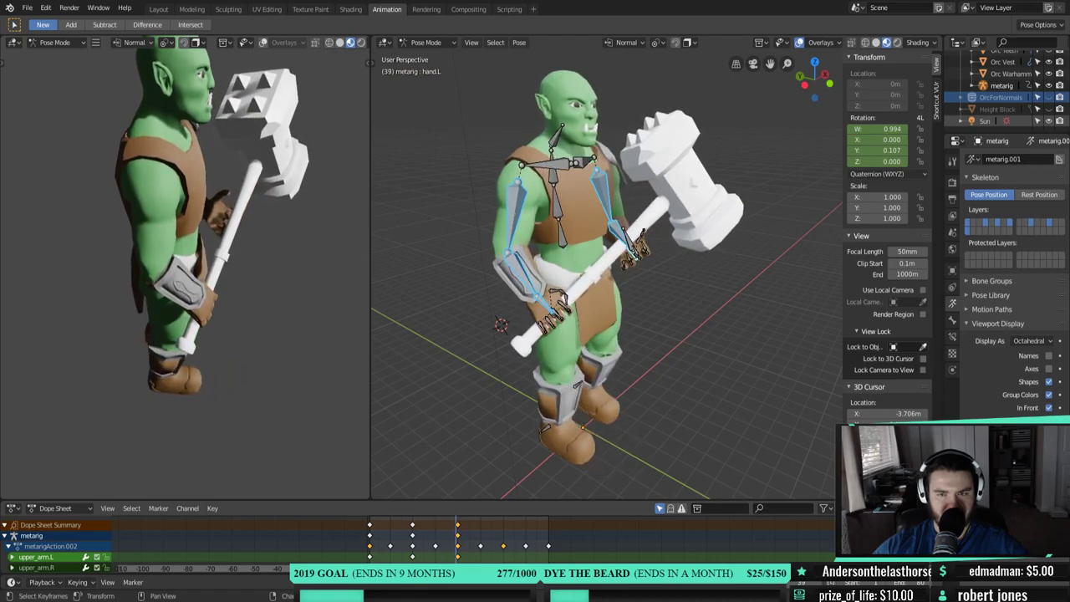
right_click_drag(463, 566, 458, 566)
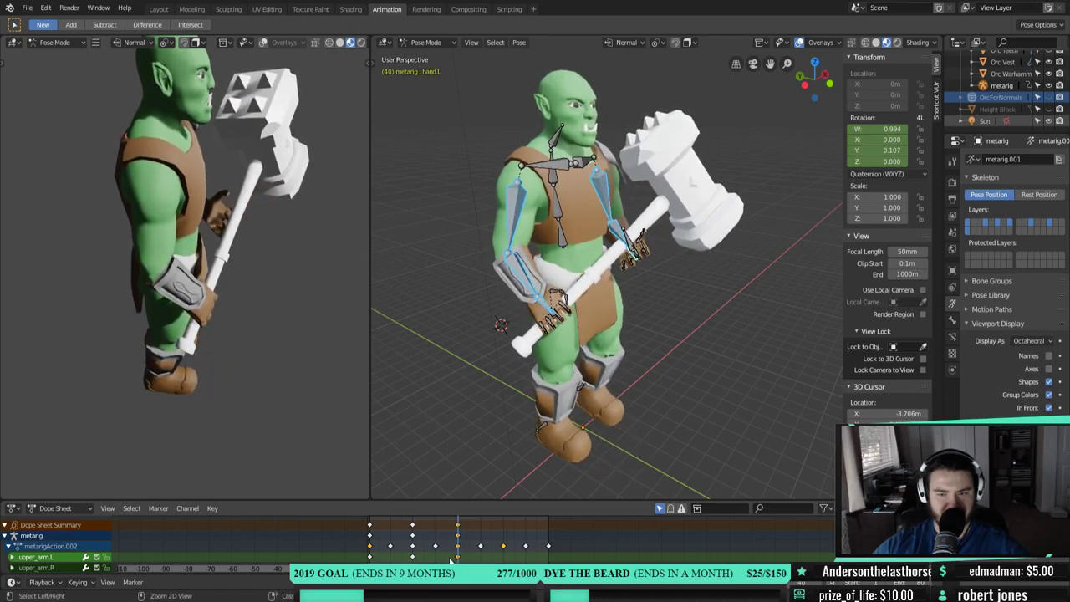
key("ctrl+z")
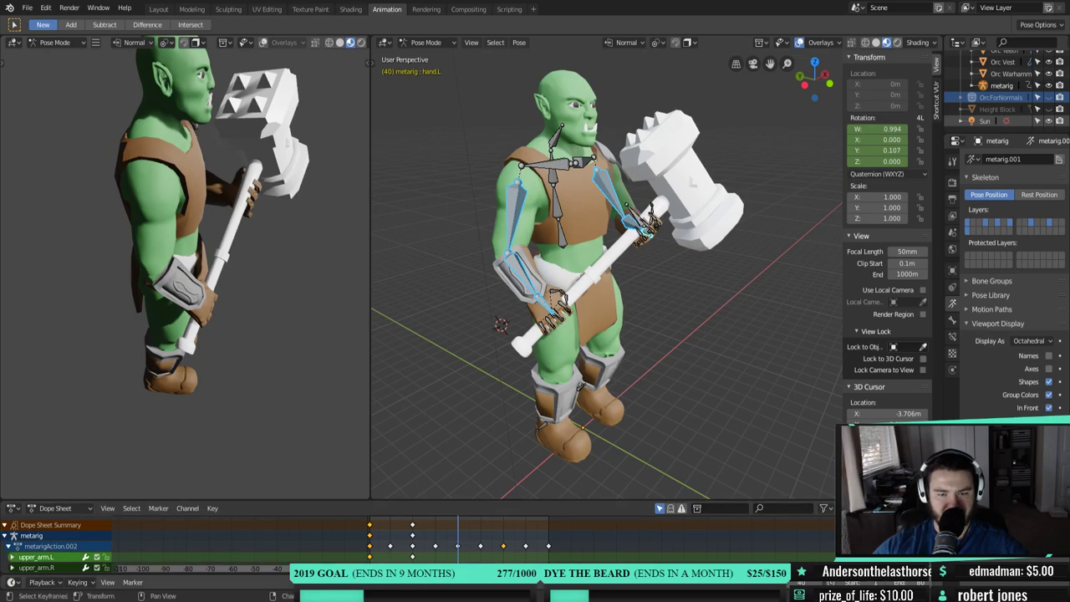
- Return to frame 1, reselect its arm keyframes and duplicate them to frame 40
key("shift+Left")
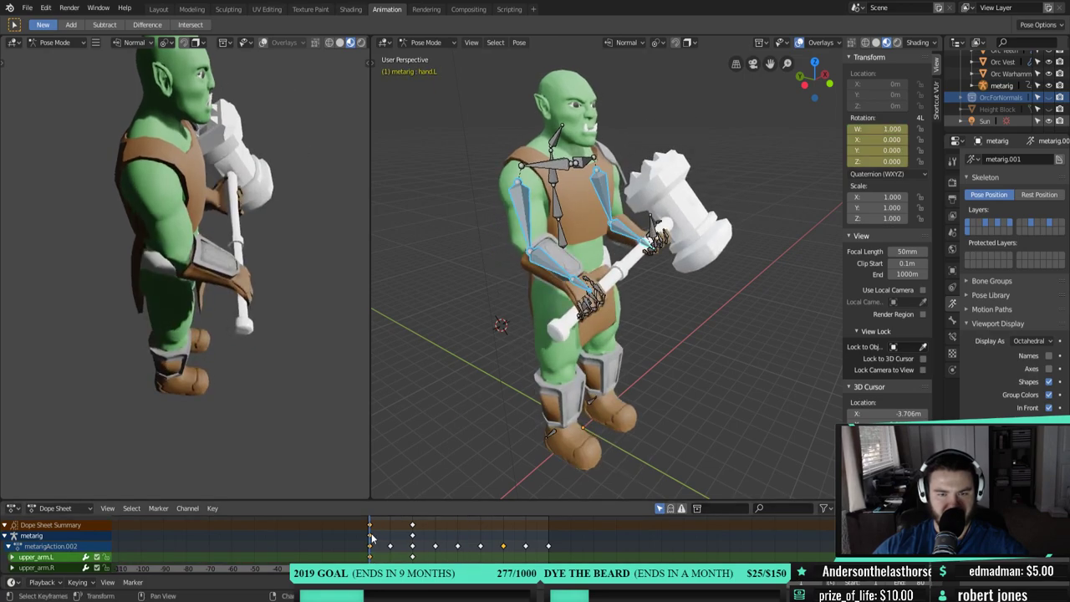
mouse_move(585, 351)
middle_mouse_down()
mouse_move(618, 335)
mouse_move(547, 284)
mouse_move(498, 307)
mouse_move(619, 326)
mouse_move(576, 341)
middle_mouse_up()
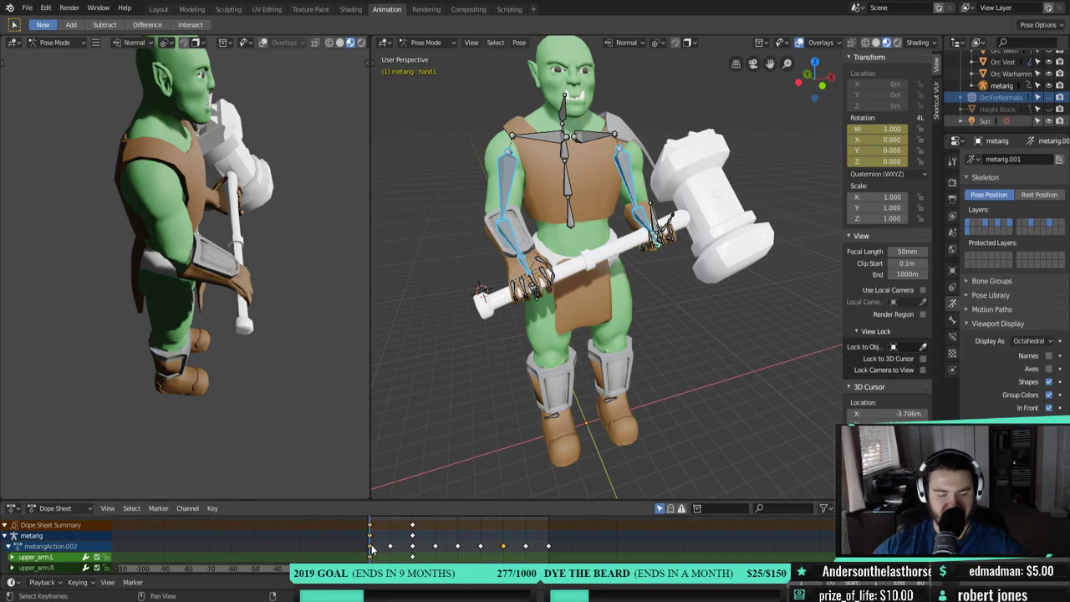
left_click_drag(372, 549, 370, 543)
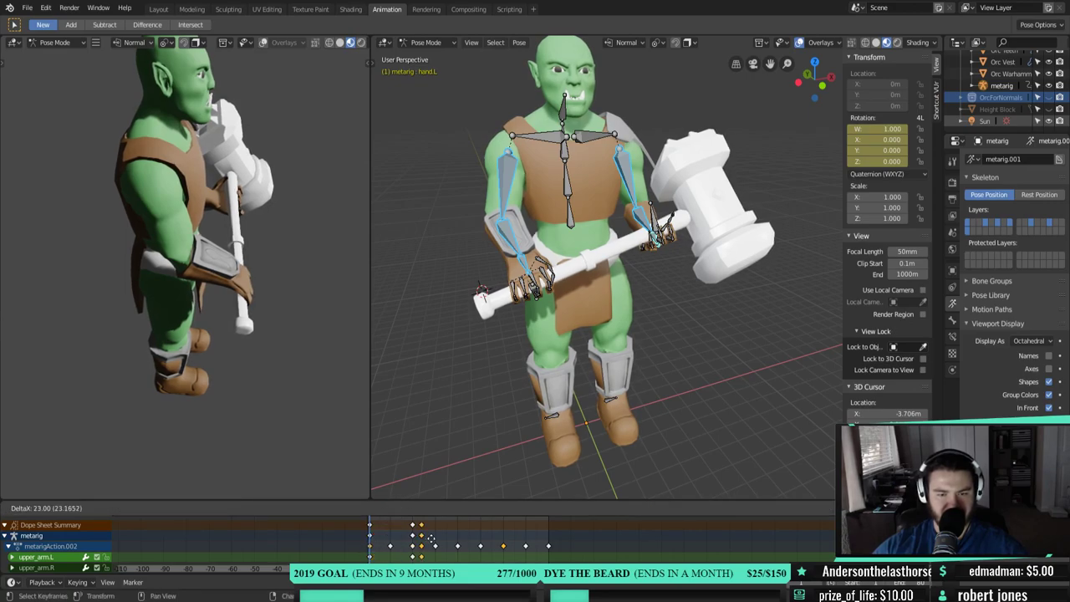
left_click(460, 541)
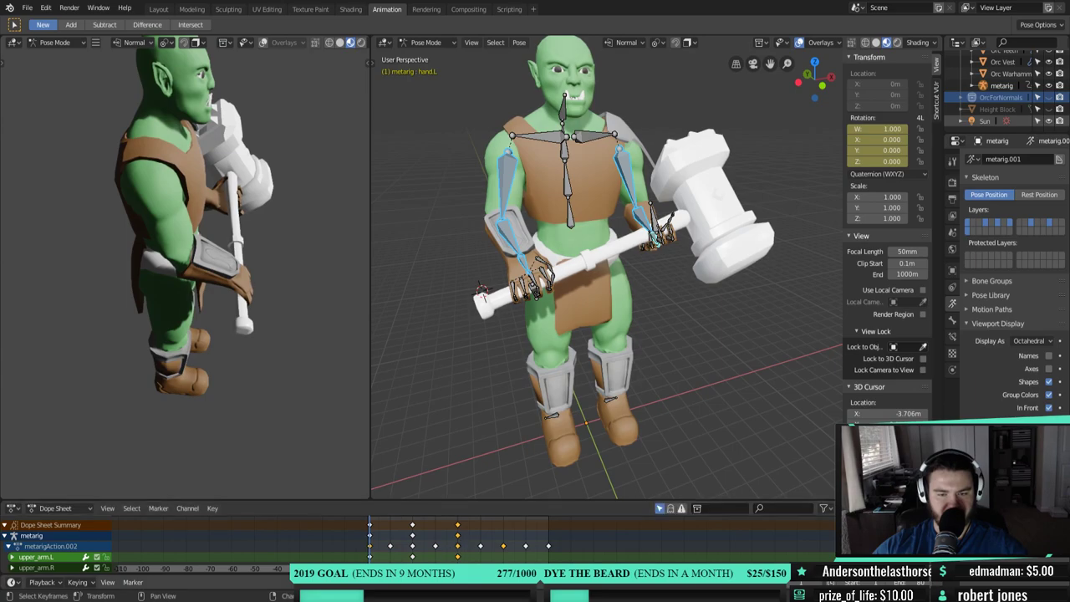
- Scrub and play the animation past frame 40, then undo the duplicated keyframes and go back to frame 1
right_click_drag(373, 526, 381, 524)
left_click_drag(380, 524, 457, 557)
key("space")
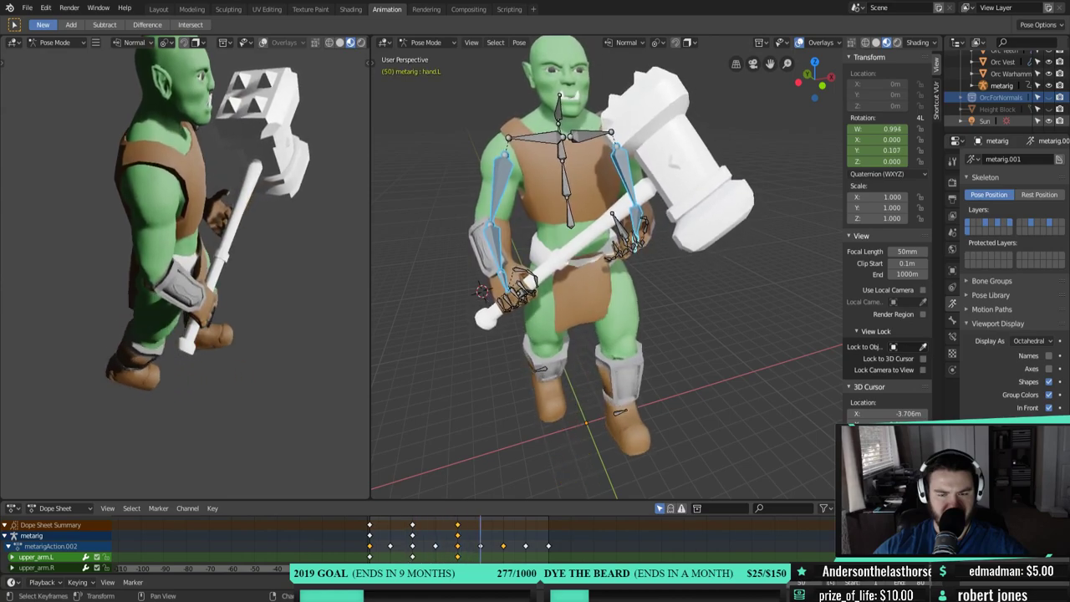
key("Escape")
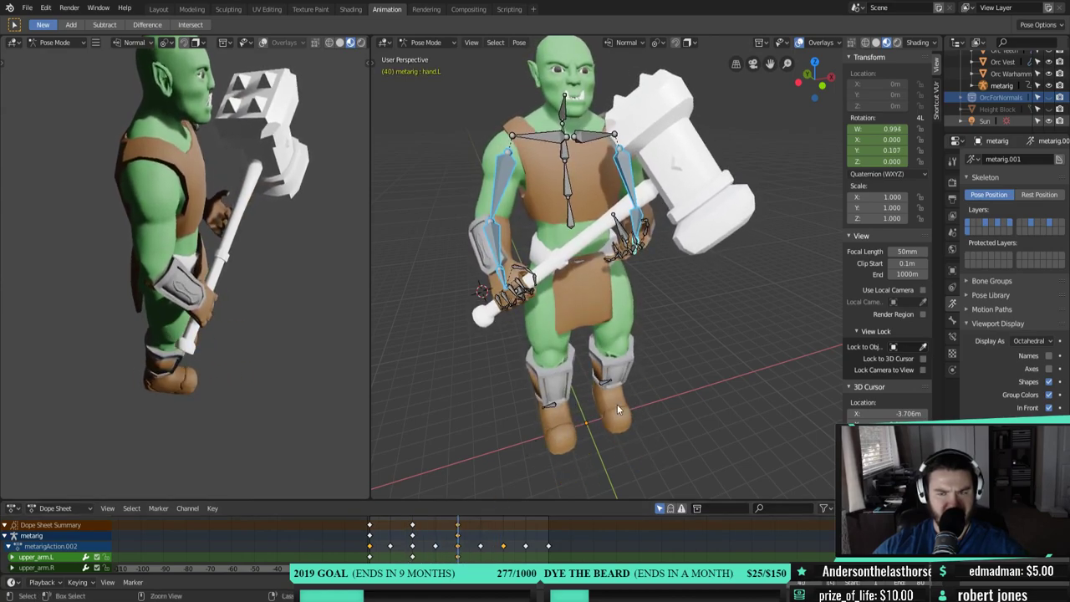
key("shift+Left")
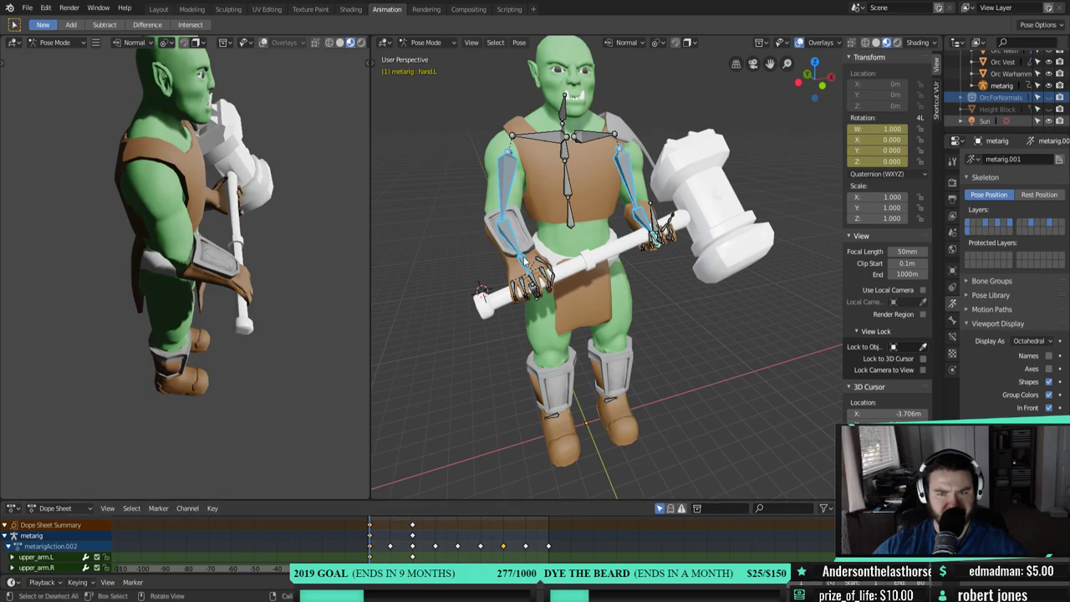
- Copy the frame 1 pose of the selected upper arm, forearm and hand bones
middle_click_drag(524, 262, 550, 239)
left_click(379, 560)
left_click_drag(371, 552, 369, 568)
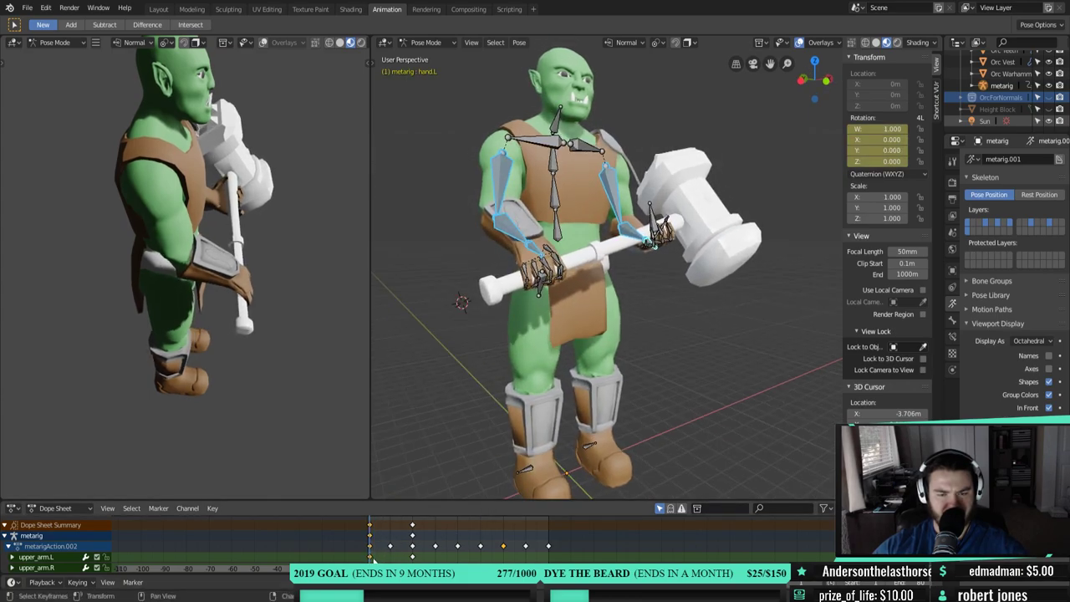
right_click(433, 415)
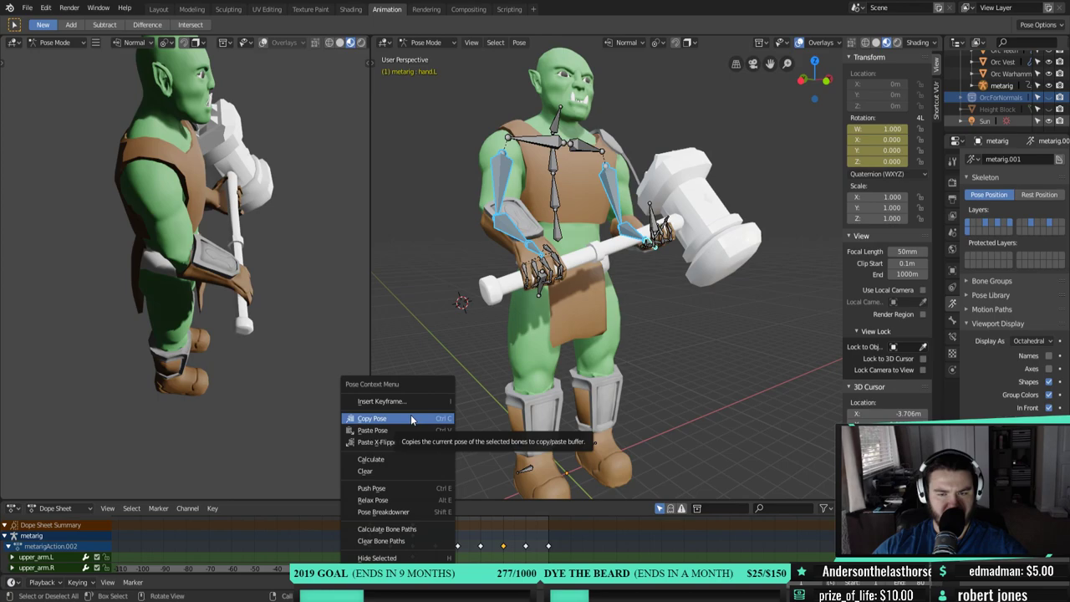
left_click(410, 418)
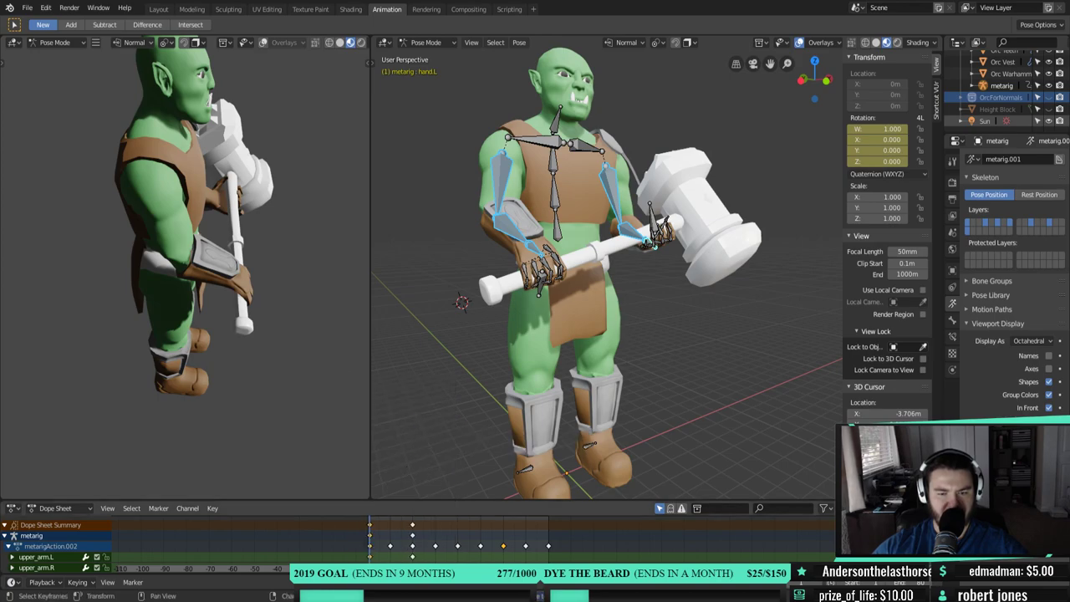
- Paste the copied arm pose at frame 40 and insert Rotation keyframes for the selected bones
key("Right")
key("space")
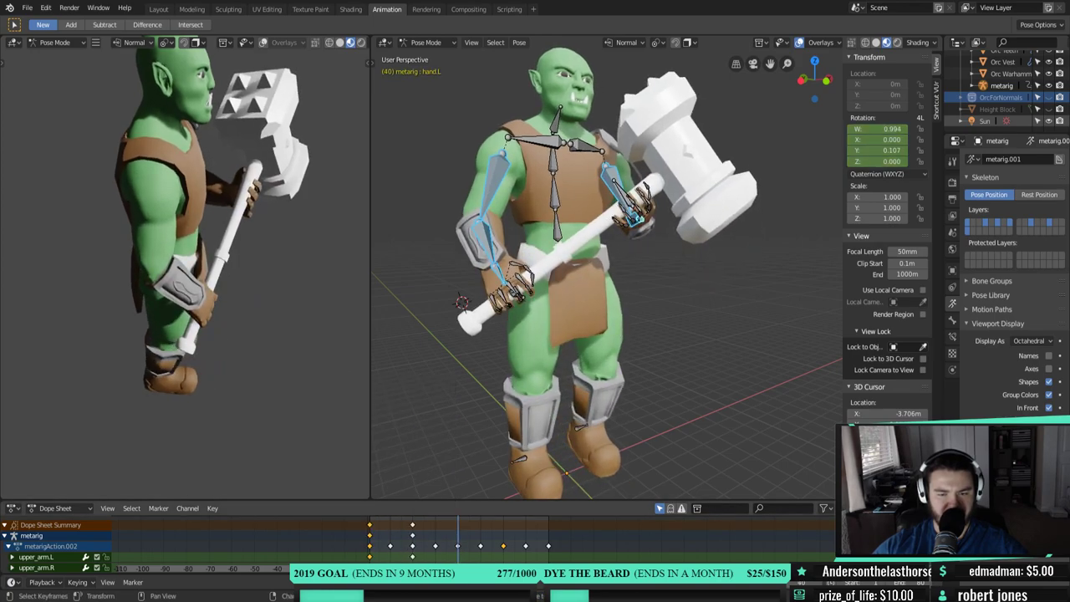
right_click(475, 444)
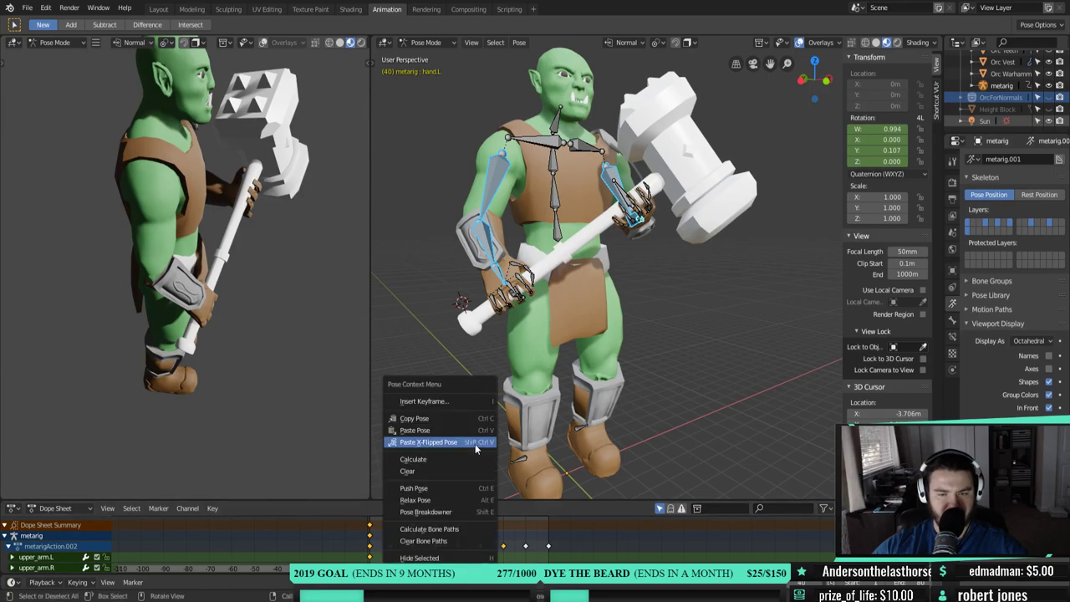
left_click(480, 430)
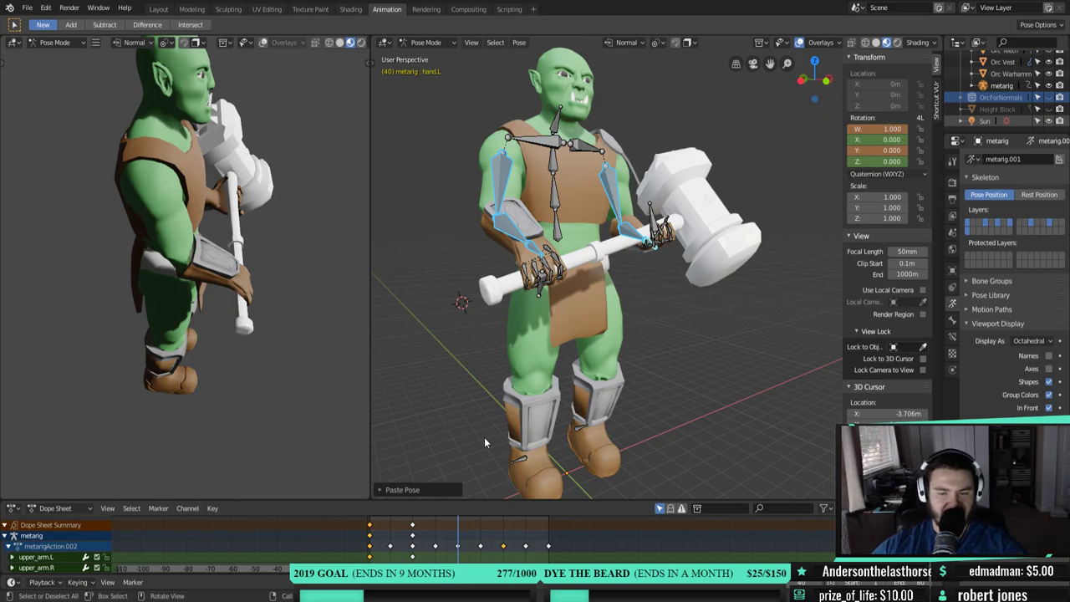
right_click(564, 418)
left_click(586, 380)
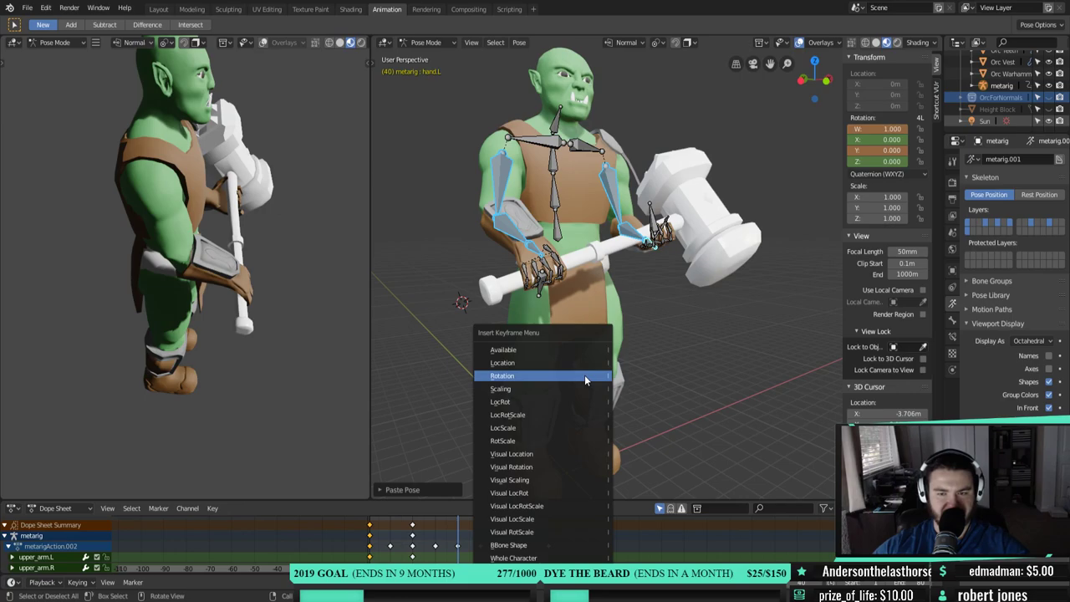
left_click(585, 376)
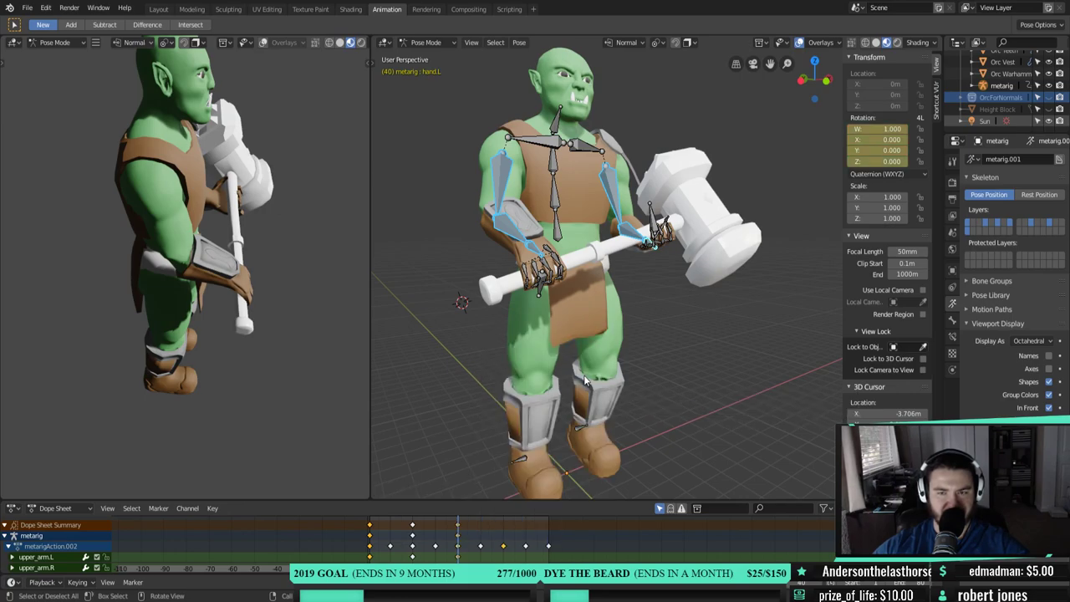
- Scrub between frame 1 and about frame 60 to review how the arms and hammer move
right_click_drag(457, 541, 420, 542)
left_click_drag(418, 535, 503, 527)
right_click_drag(503, 528, 370, 522)
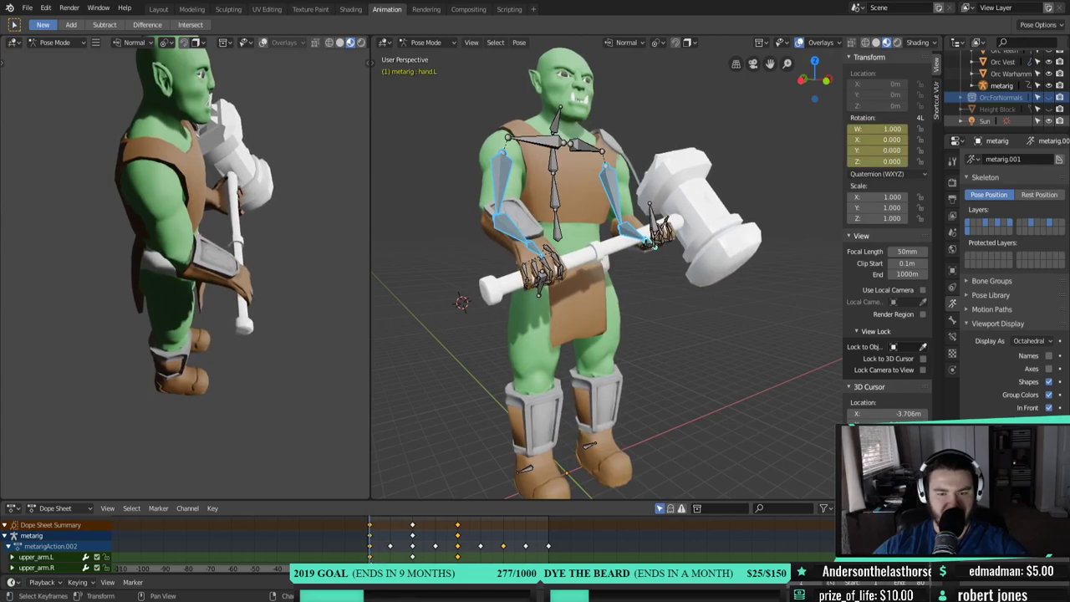
right_click_drag(370, 522, 458, 525)
left_click_drag(460, 524, 505, 525)
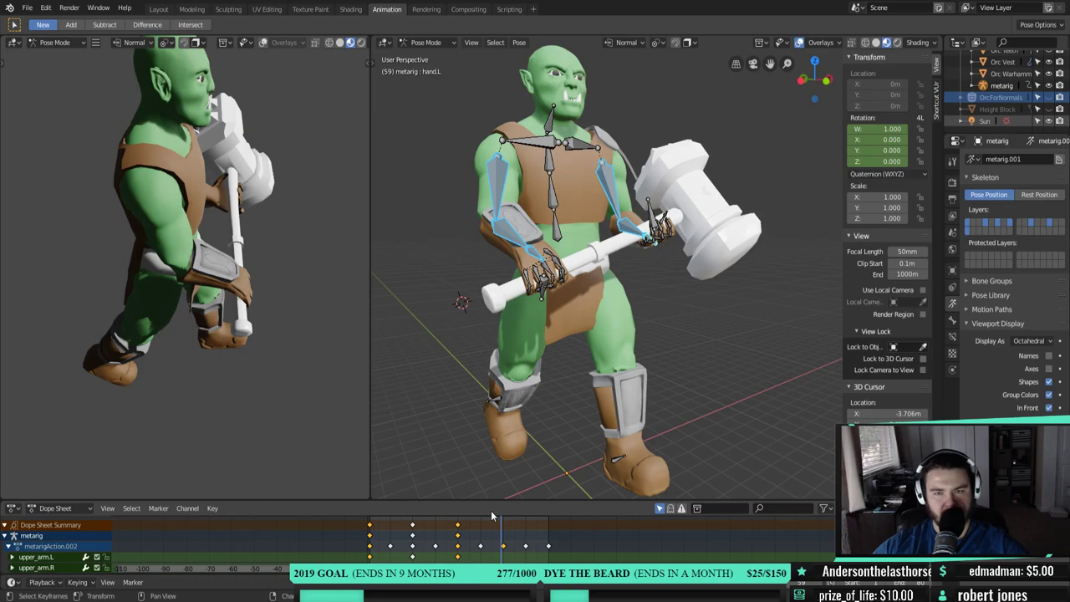
- Try pasting the frame 20 arm pose X-flipped at frame 60, then discard the unkeyed pose
key("Down")
key("Down")
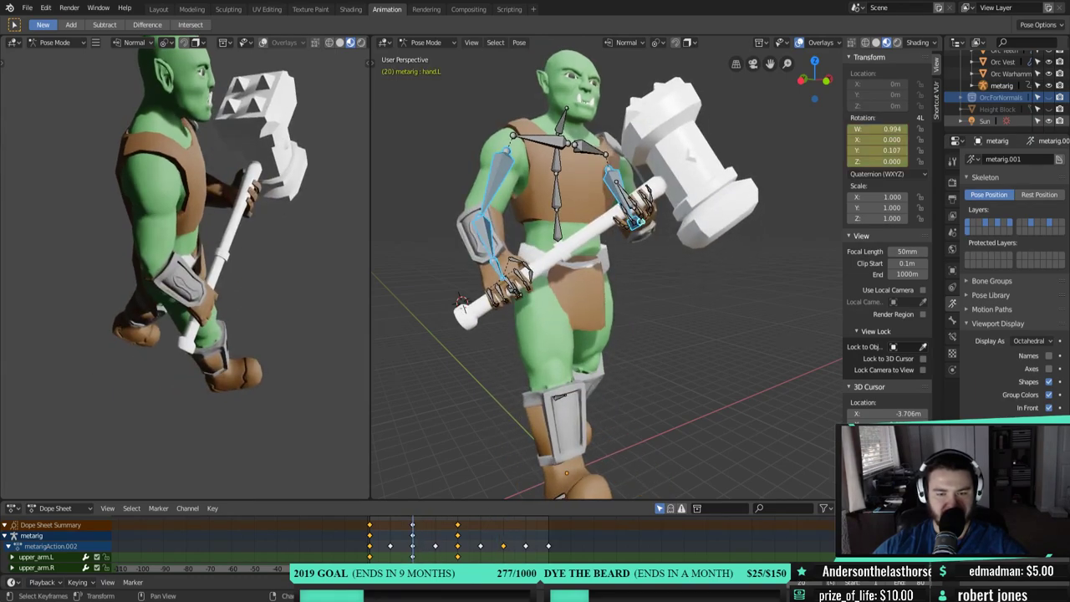
right_click(636, 326)
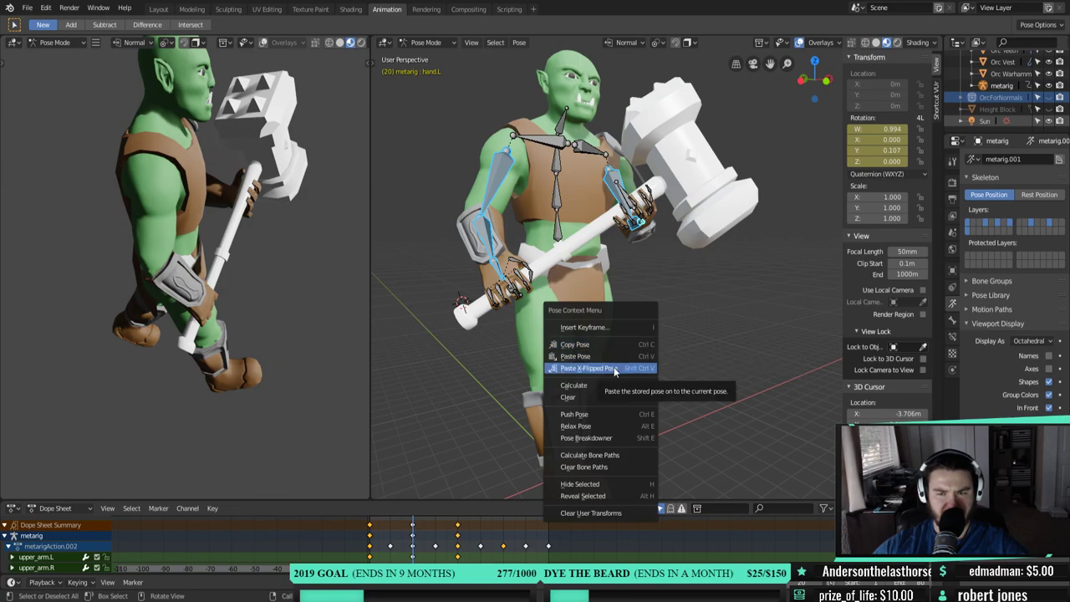
left_click(615, 343)
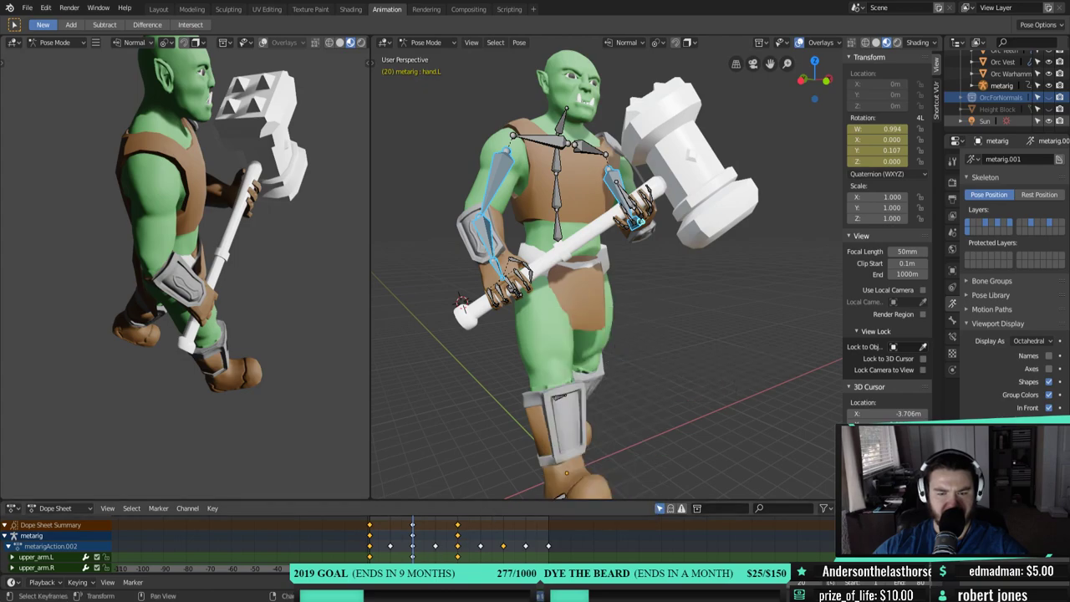
middle_click_drag(491, 539, 461, 539)
right_click_drag(380, 539, 470, 539)
right_click(645, 356)
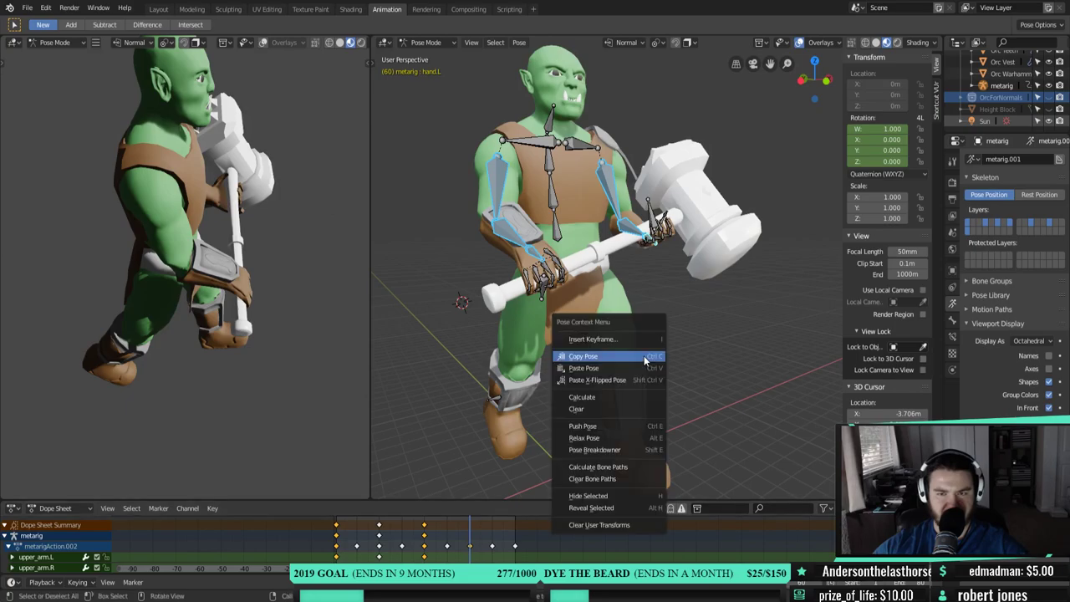
left_click(640, 381)
middle_click_drag(745, 345, 569, 351)
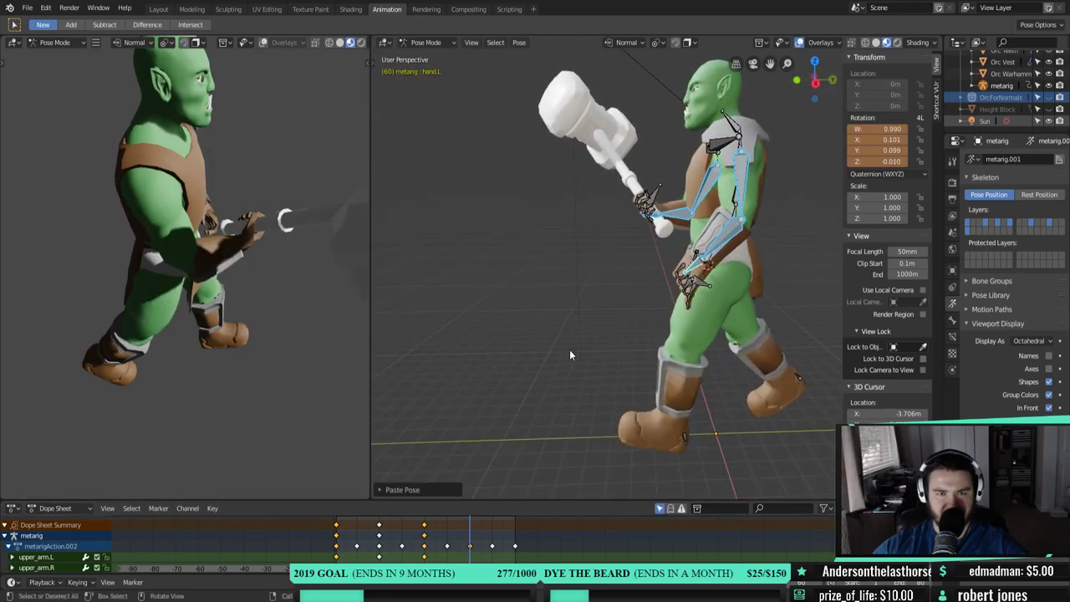
mouse_move(470, 521)
right_mouse_down()
mouse_move(425, 521)
mouse_move(469, 519)
right_mouse_up()
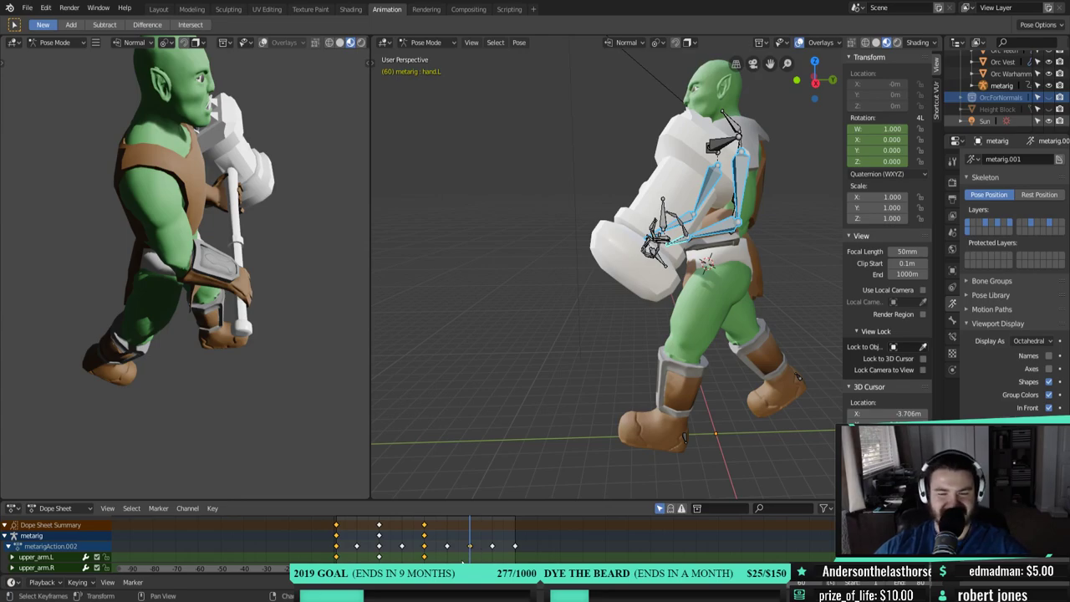
- Scrub and play the walk cycle from frame 1 to check the hammer swing, ending at frame 60
right_click_drag(468, 530, 336, 536)
left_click_drag(335, 535, 423, 535)
middle_click_drag(509, 406, 621, 354)
key("space")
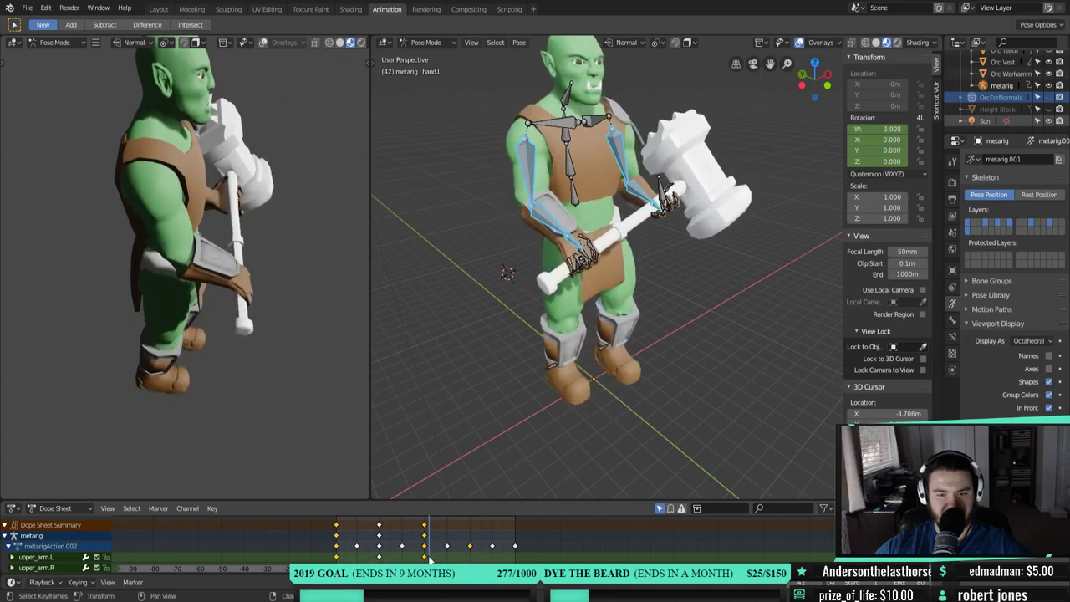
left_click(336, 554)
left_click_drag(336, 554, 421, 559)
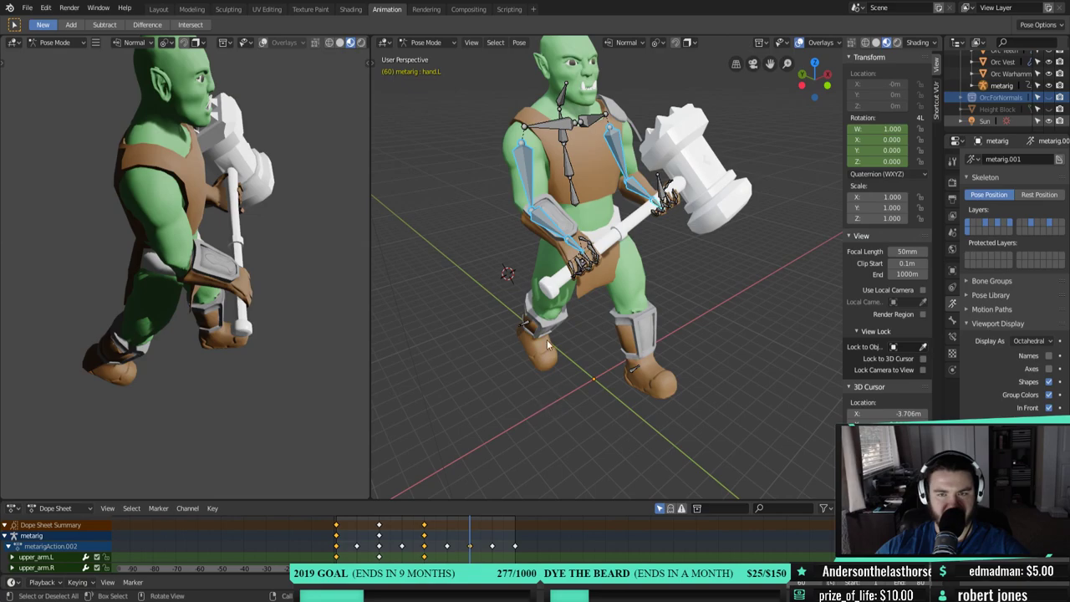
- Rotate the right upper arm forward about 7 degrees at frame 60
middle_click_drag(488, 482, 544, 201)
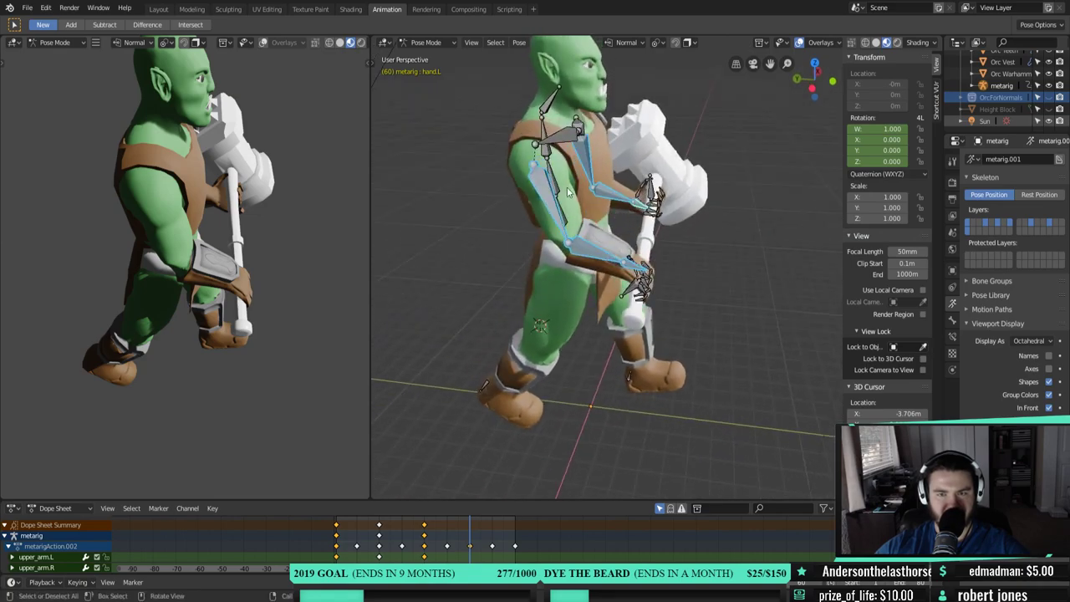
left_click(545, 189)
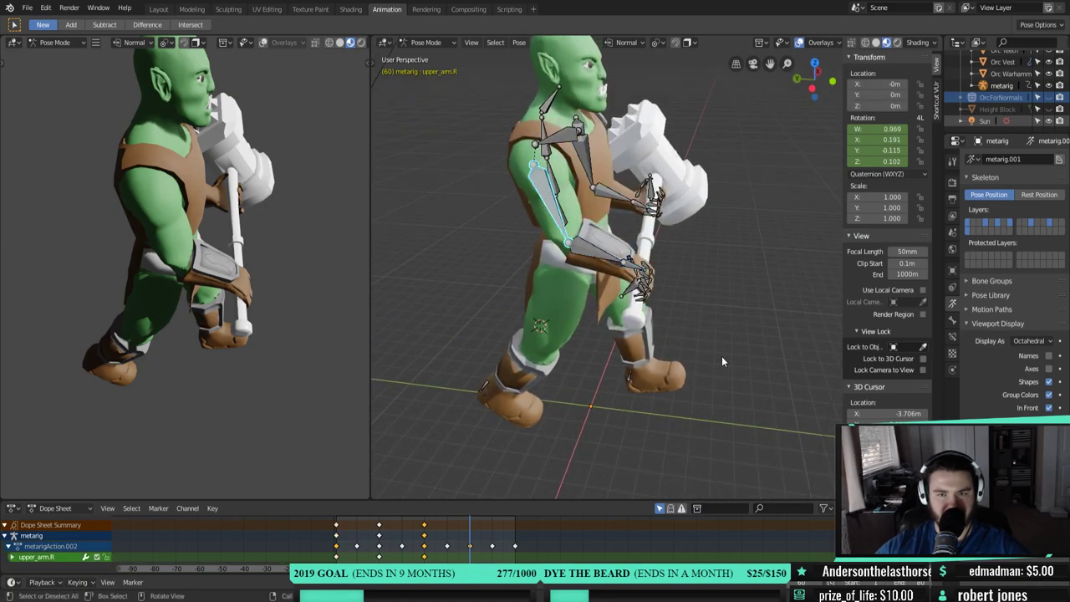
key("r")
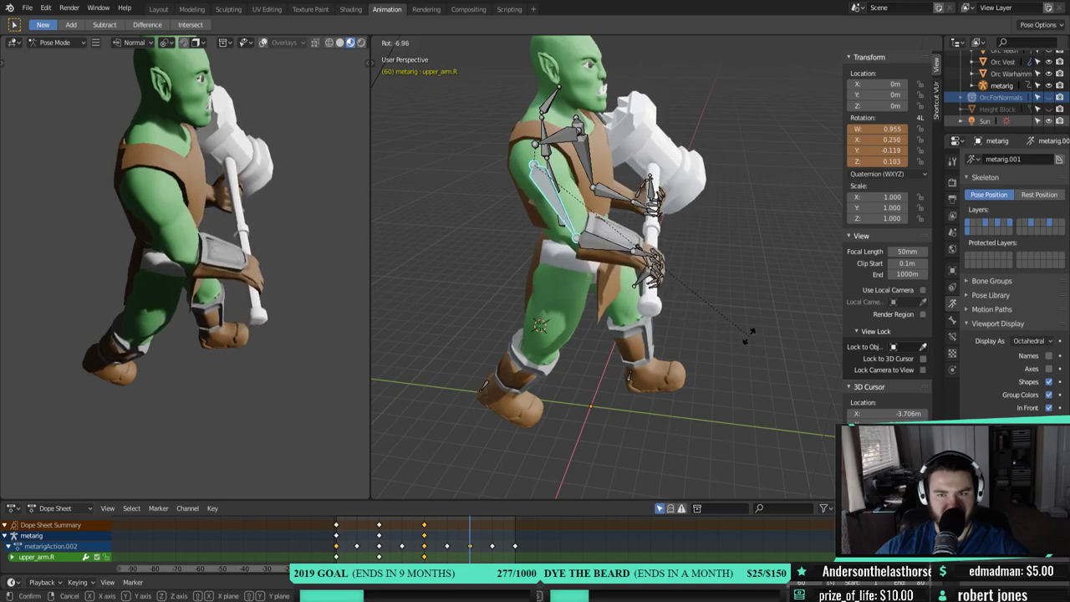
left_click(755, 340)
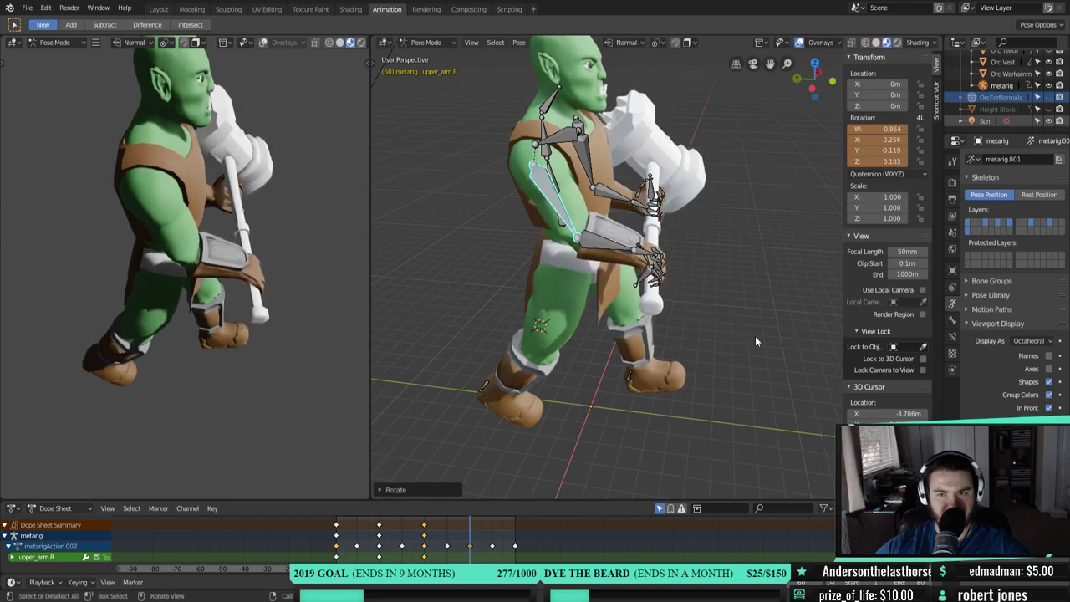
- Try to raise the right forearm by rotating it around its normal X axis at frame 60
left_click(612, 247)
middle_click_drag(611, 246, 671, 322)
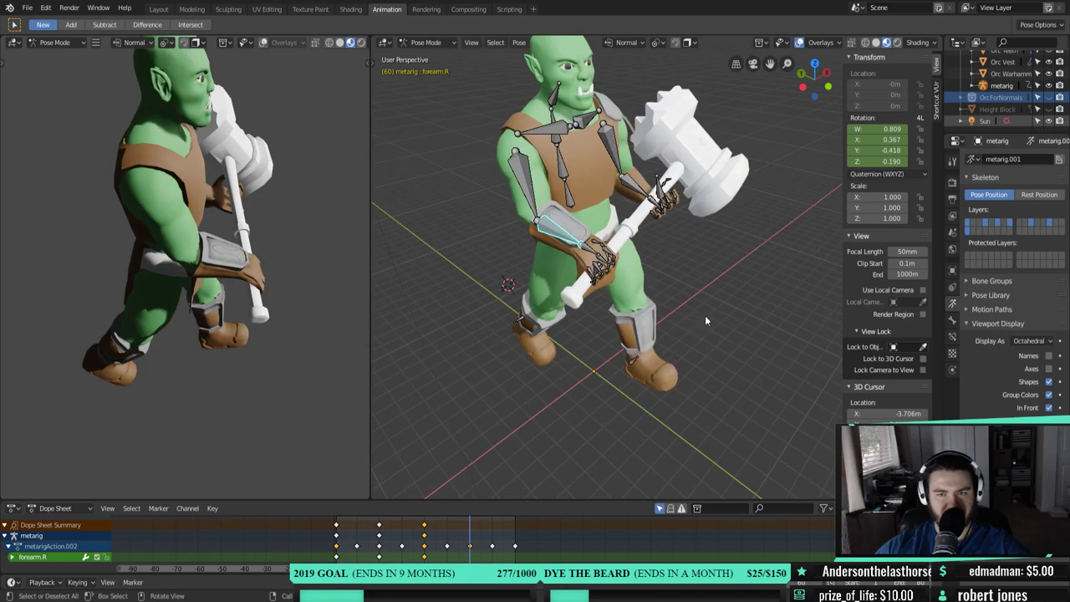
key("r")
key("x")
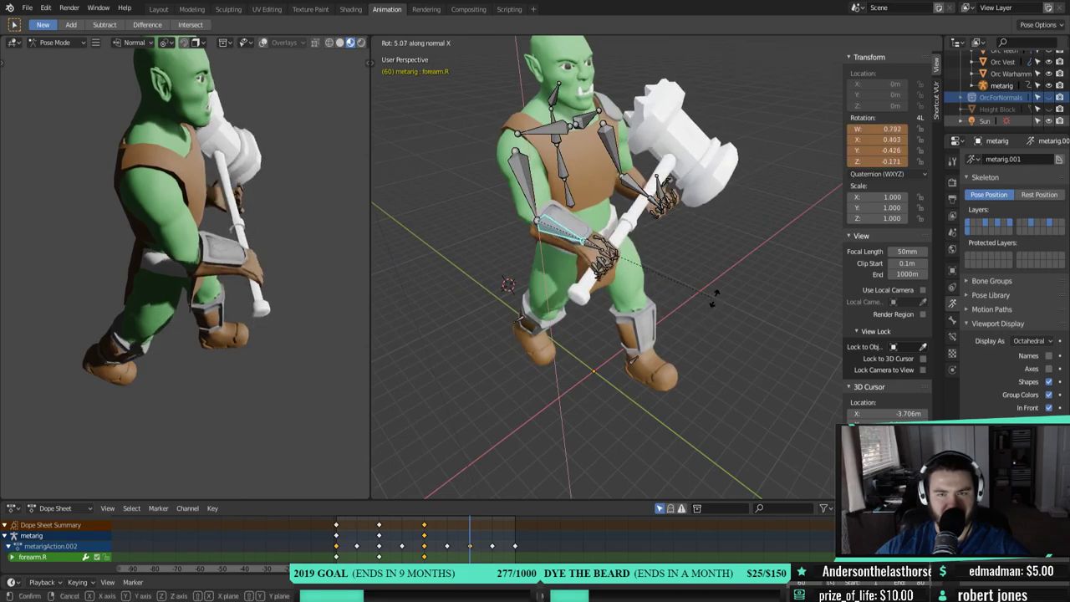
left_click(567, 220)
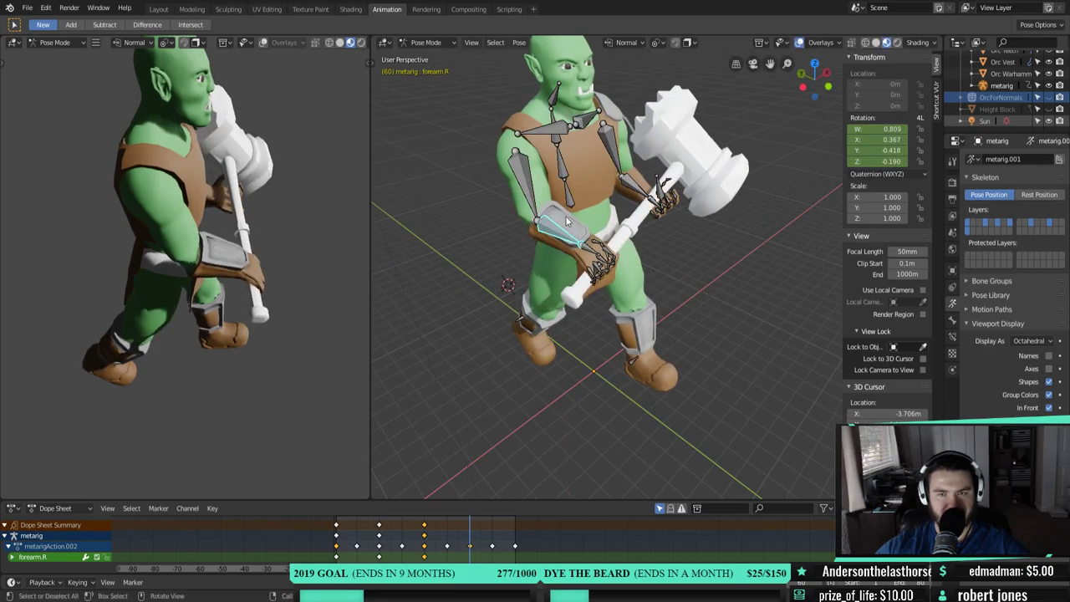
- Rotate the left upper arm around its normal X axis at frame 60
left_click(615, 152)
key("r")
key("x")
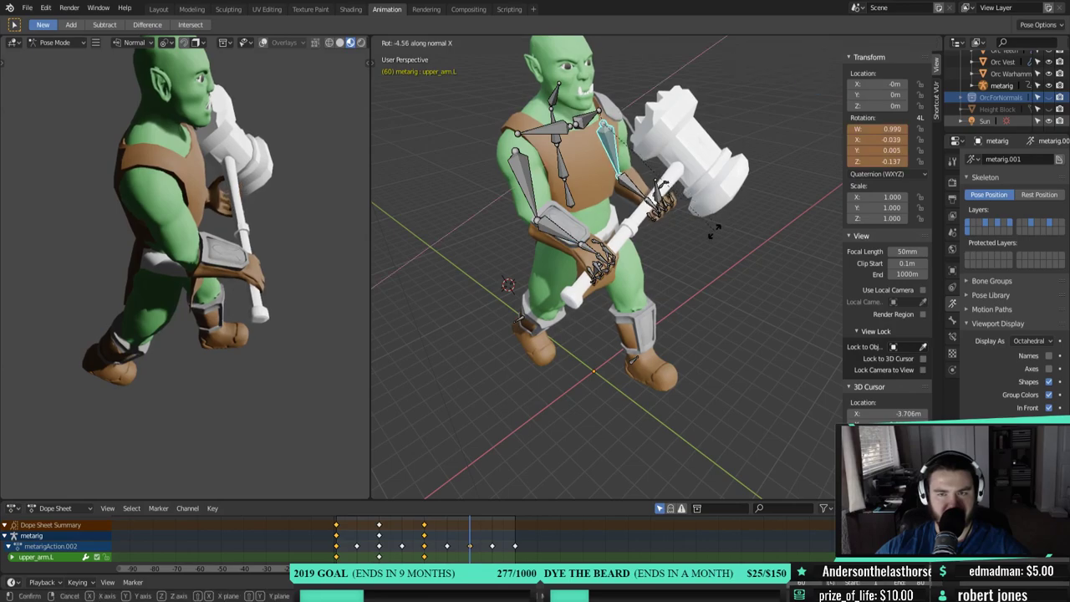
left_click(706, 238)
middle_click_drag(706, 242, 680, 259)
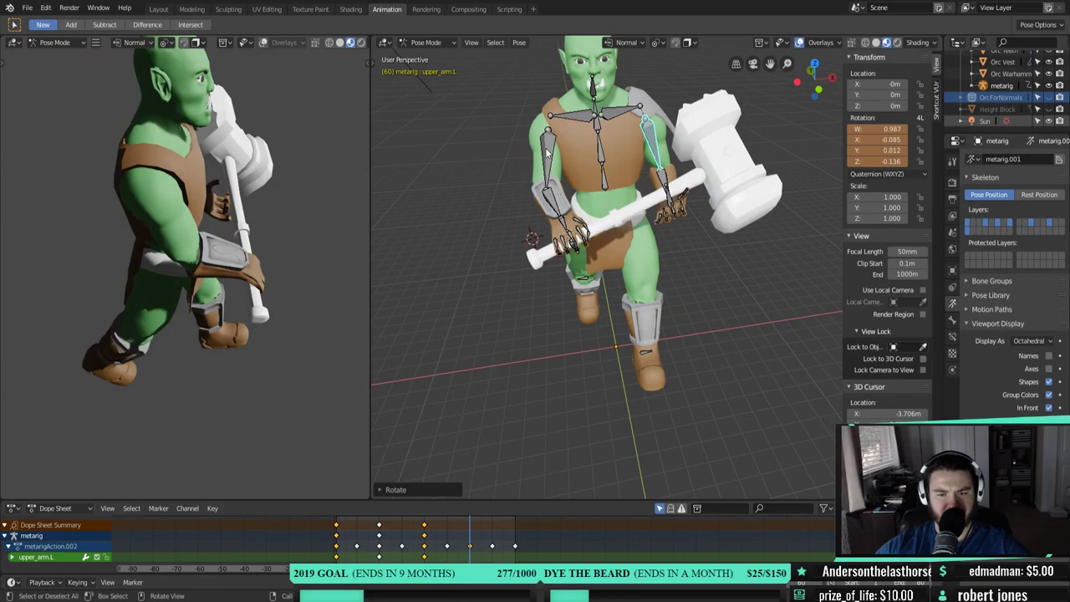
- Add the right upper arm to the selection and insert keyframes for both upper arms at frame 60
left_click(547, 150, "shift")
right_click(678, 232)
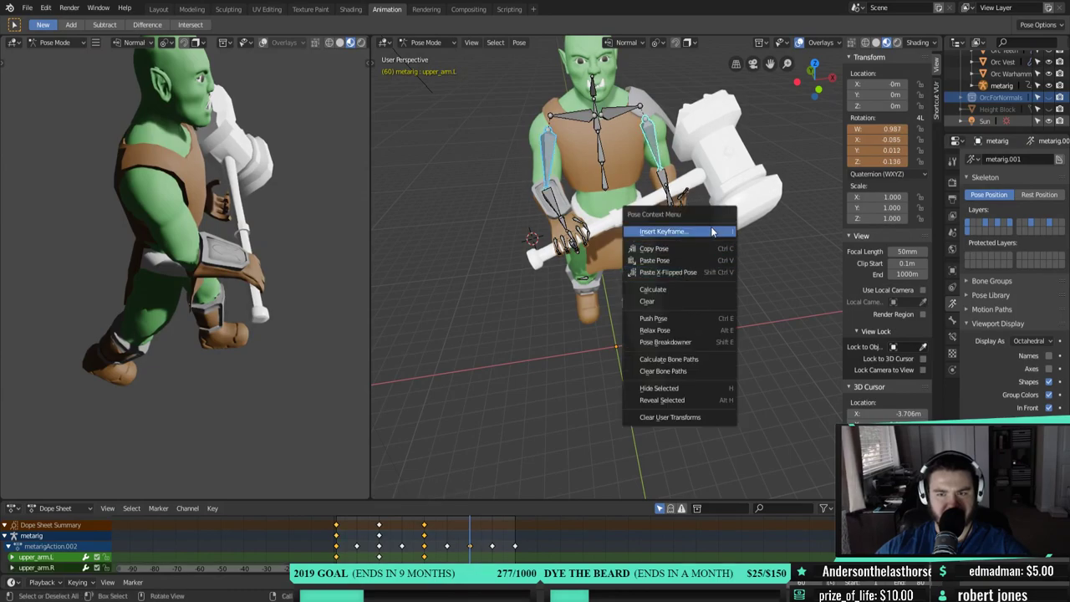
left_click(712, 231)
left_click(708, 229)
- Try a slight rotation of the right forearm around its normal X axis at frame 60
left_click(565, 201)
mouse_move(656, 255)
middle_mouse_down()
mouse_move(538, 238)
mouse_move(483, 211)
mouse_move(671, 261)
middle_mouse_up()
key("r")
key("x")
key("x")
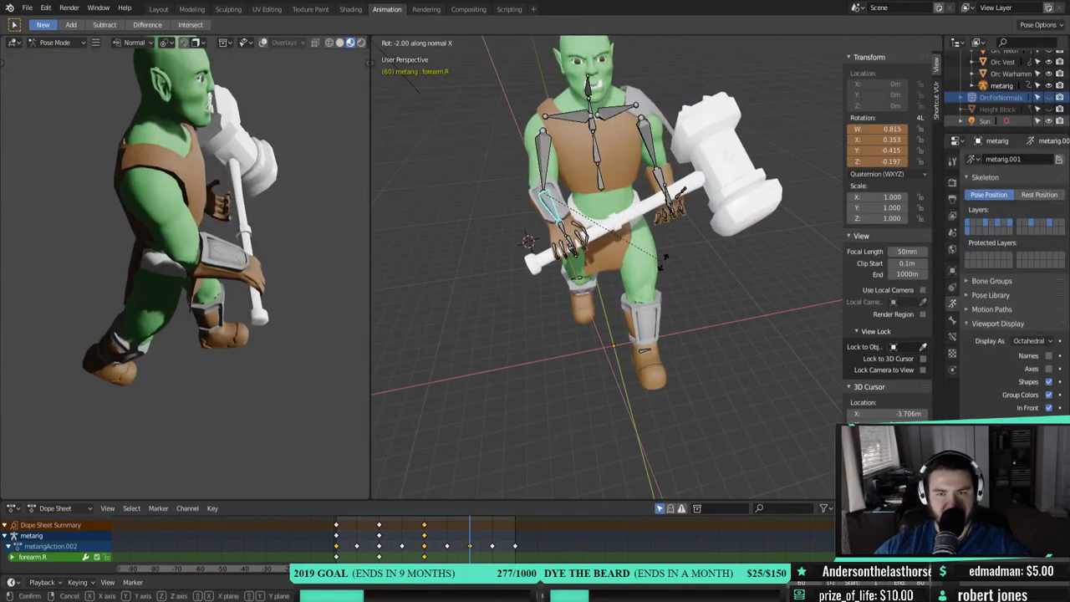
left_click(670, 262)
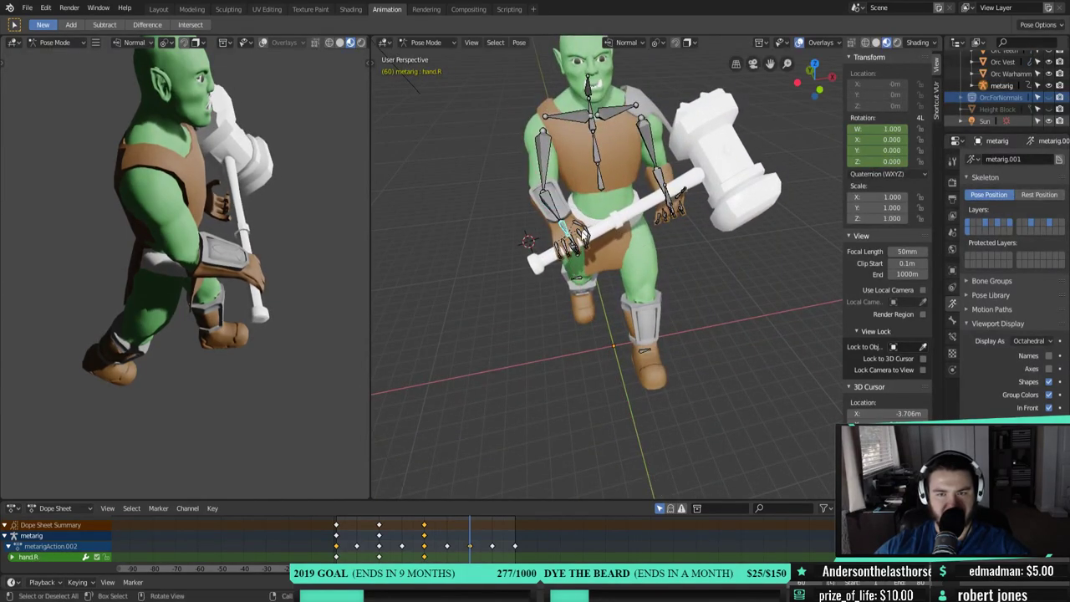
- Rotate the right hand around its normal Y axis to tilt the hammer at frame 60
key("r")
key("y")
key("y")
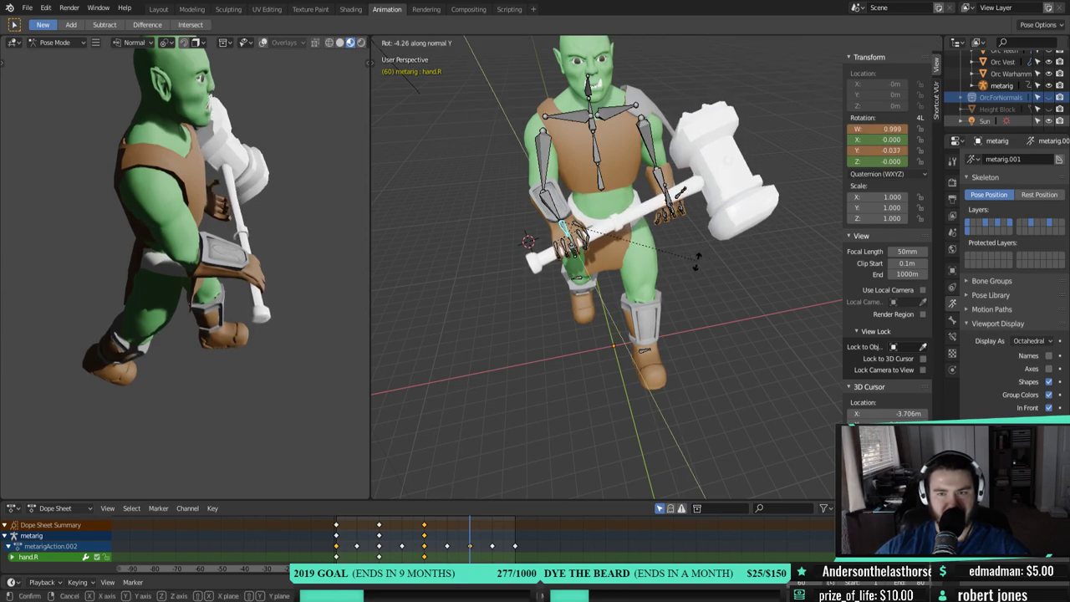
left_click(739, 255)
- Adjust the right forearm's rotation several times at frame 60 to bring the hammer handle closer to the left hand
middle_click_drag(739, 255, 742, 284)
left_click(545, 219)
key("r")
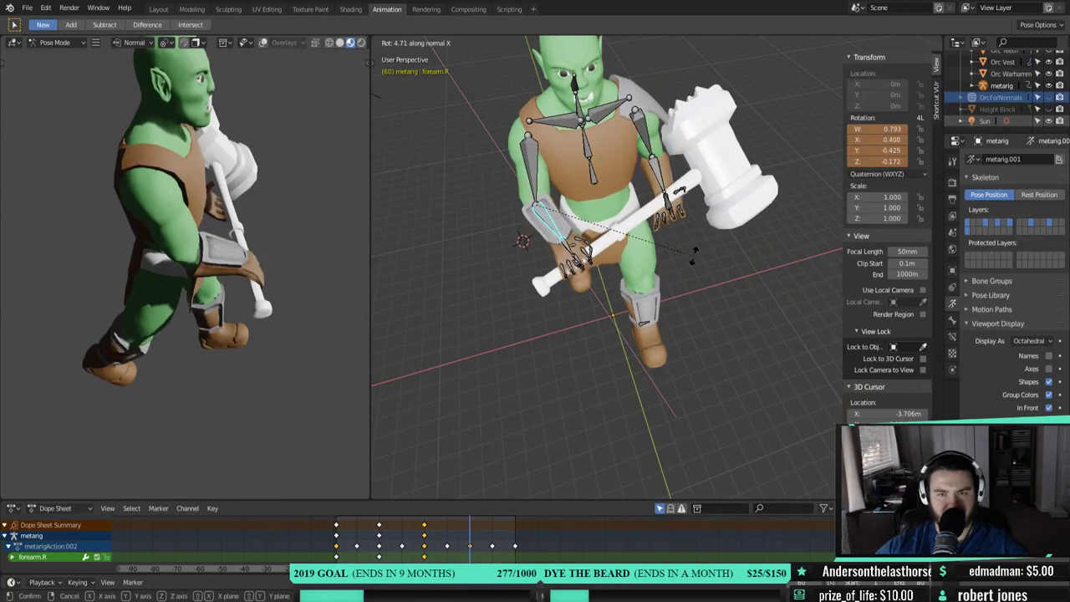
left_click(694, 260)
middle_click_drag(695, 259, 682, 223)
key("r")
left_click(711, 248)
middle_click_drag(710, 248, 721, 283)
key("r")
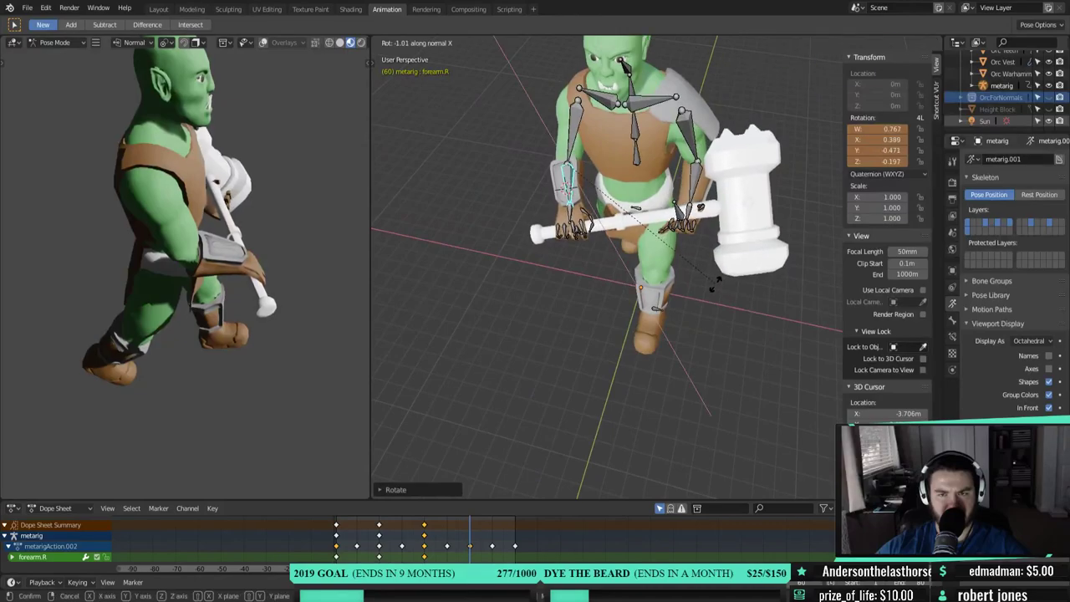
left_click(724, 298)
- Rotate the left hand around its normal Z axis at frame 60 to align it with the hammer handle
middle_click_drag(278, 214, 201, 227)
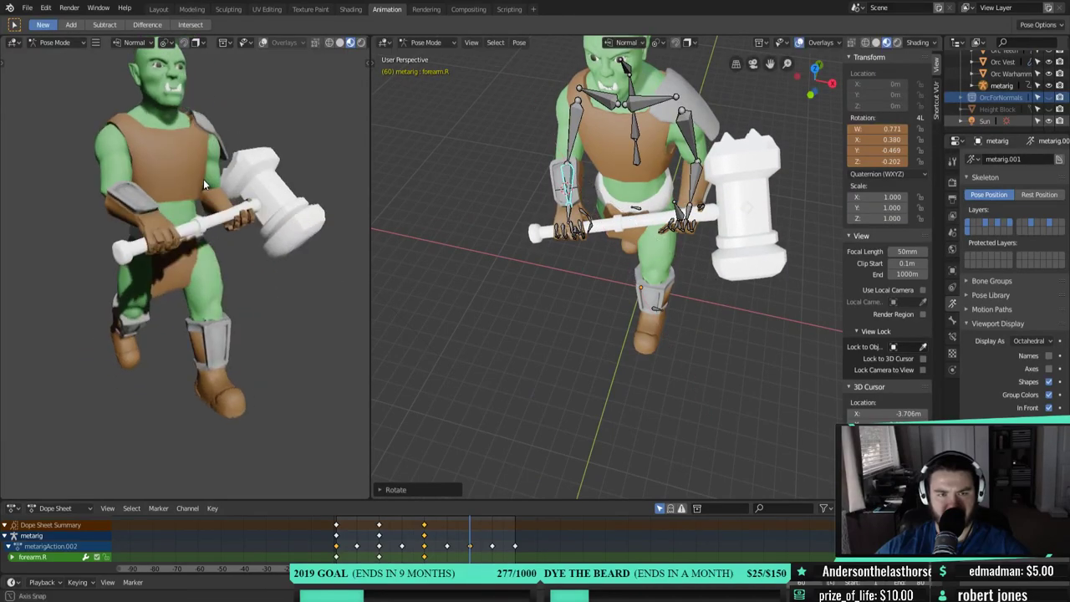
scroll(263, 251, "up", 4)
middle_click_drag(263, 251, 258, 288)
middle_click_drag(670, 303, 709, 215)
left_click(700, 242)
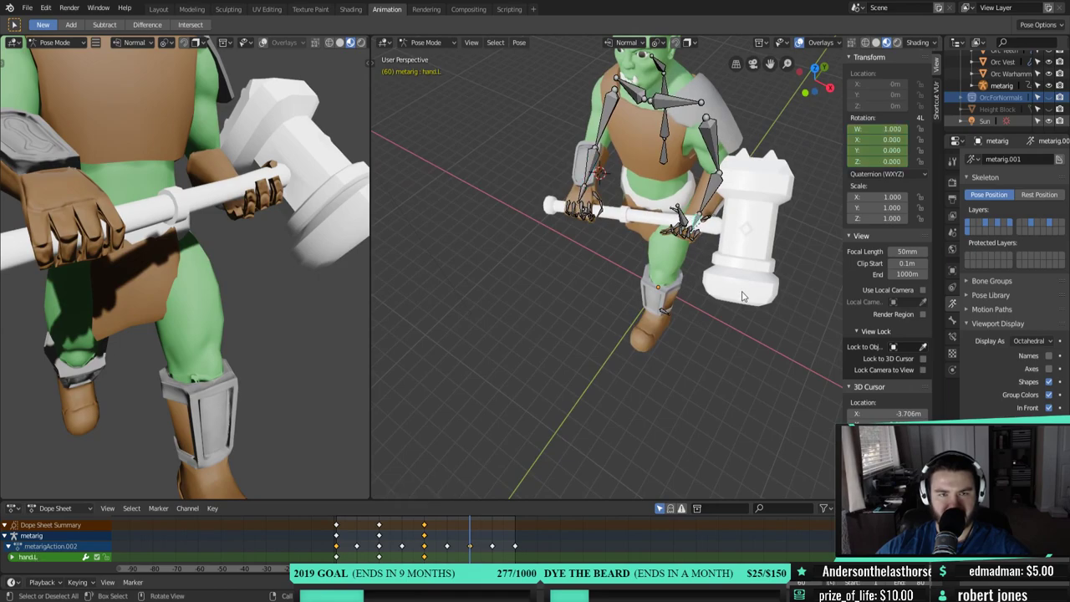
key("r")
key("x")
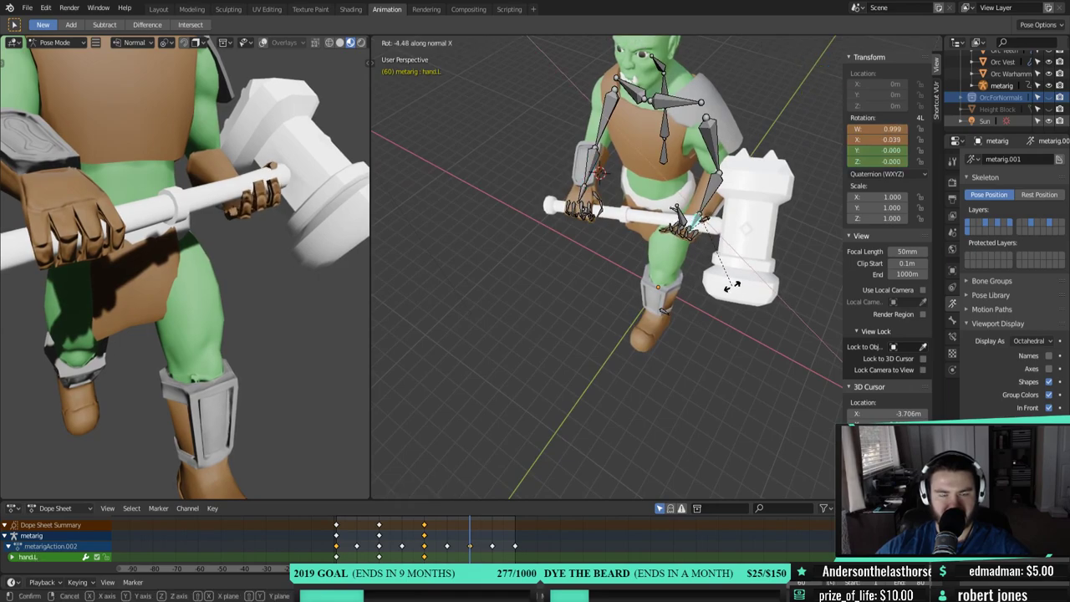
key("z")
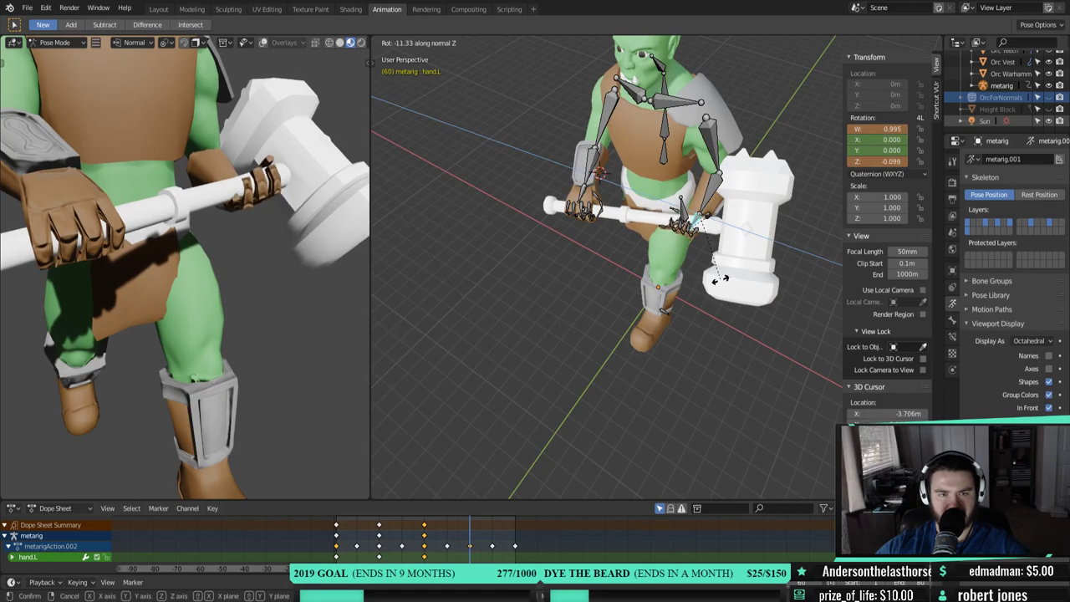
left_click(726, 282)
- Select both forearms together with the hands and insert keyframes for them at frame 60
middle_click_drag(739, 301, 623, 255)
middle_click_drag(234, 243, 305, 273)
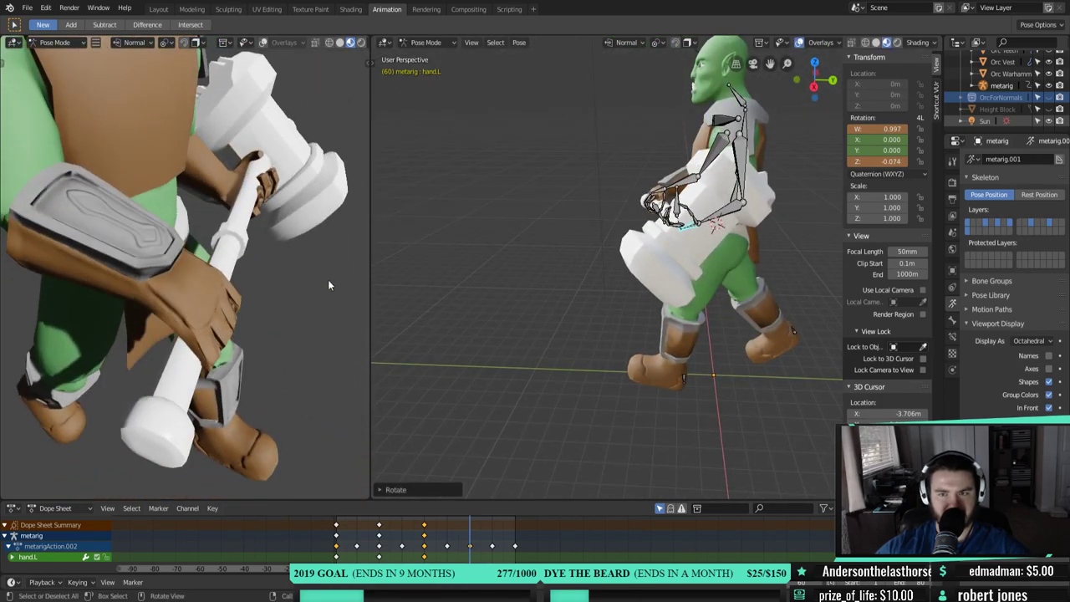
middle_click_drag(198, 261, 334, 259)
middle_click_drag(620, 285, 758, 324)
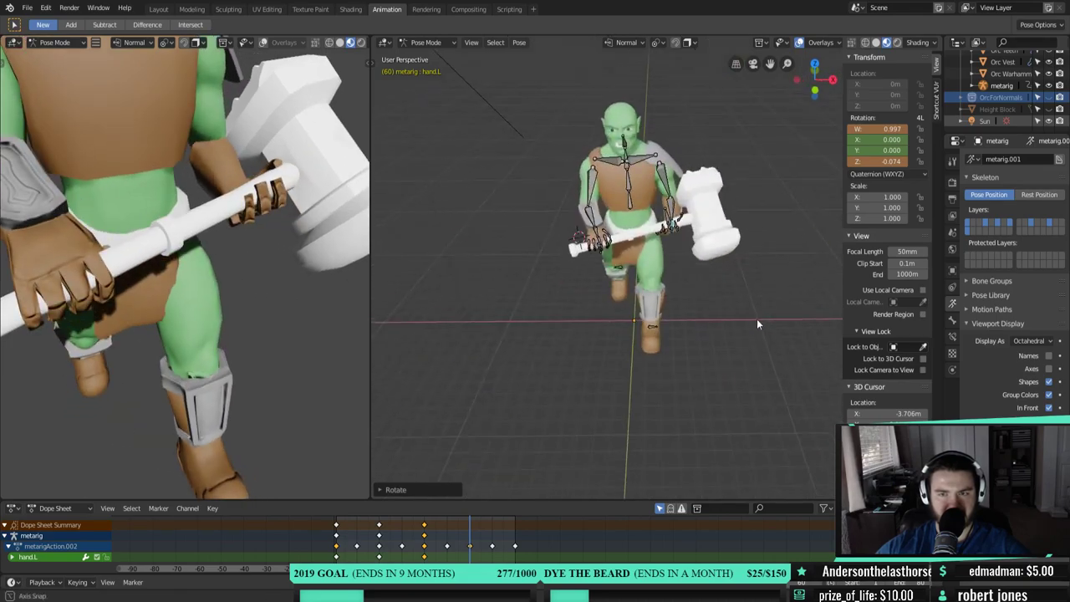
left_click(591, 214)
left_click(674, 209)
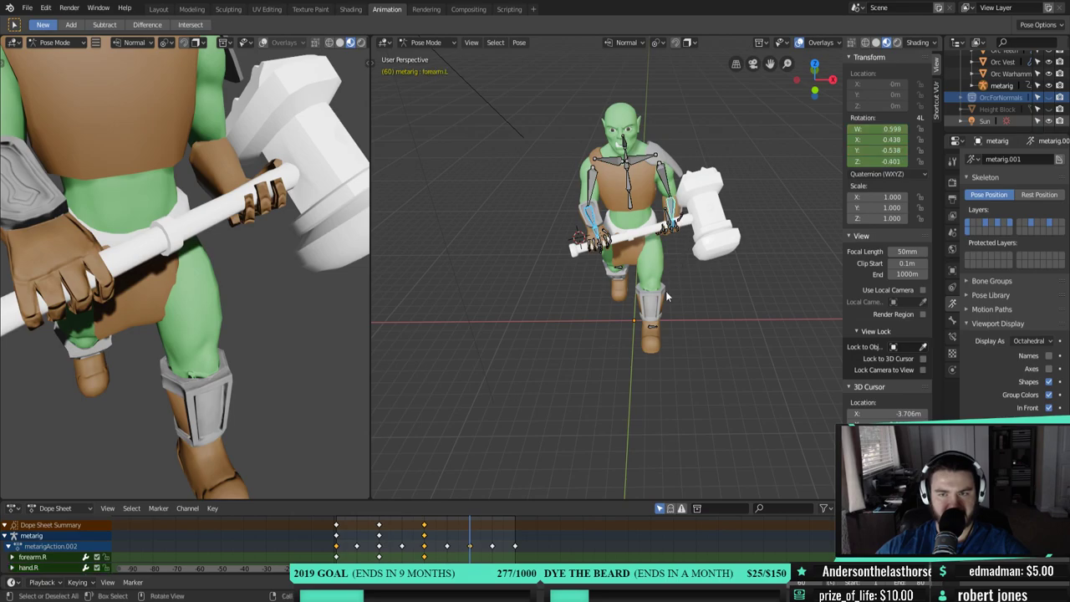
key("i")
scroll(659, 299, "down", 2)
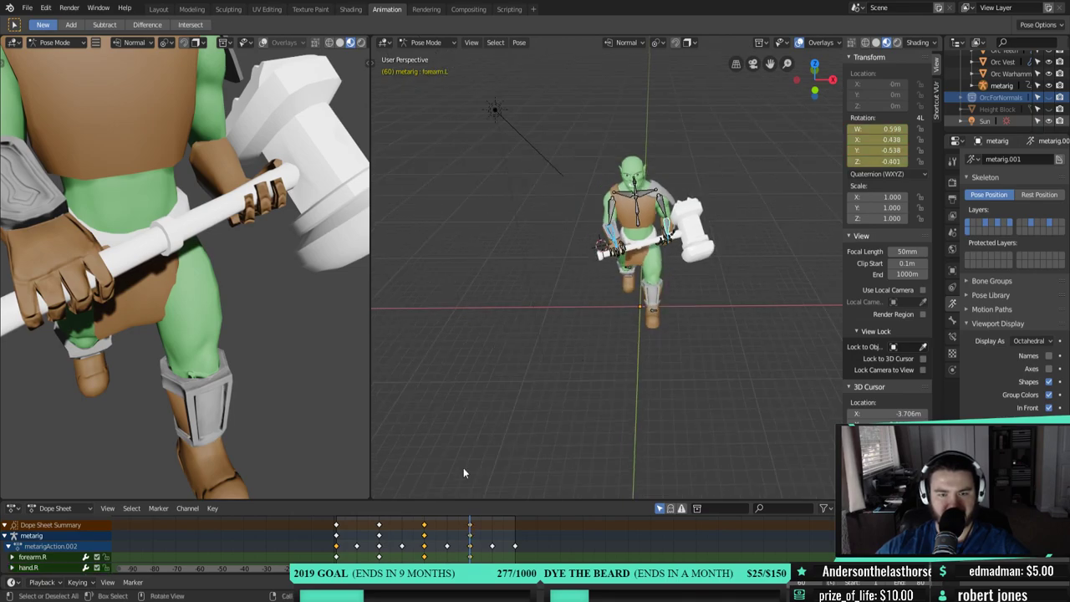
- Scrub through the walk cycle, return to frame 1, and copy the pose of all bones there
right_click_drag(468, 569, 411, 569)
left_click_drag(409, 568, 340, 548)
key("space")
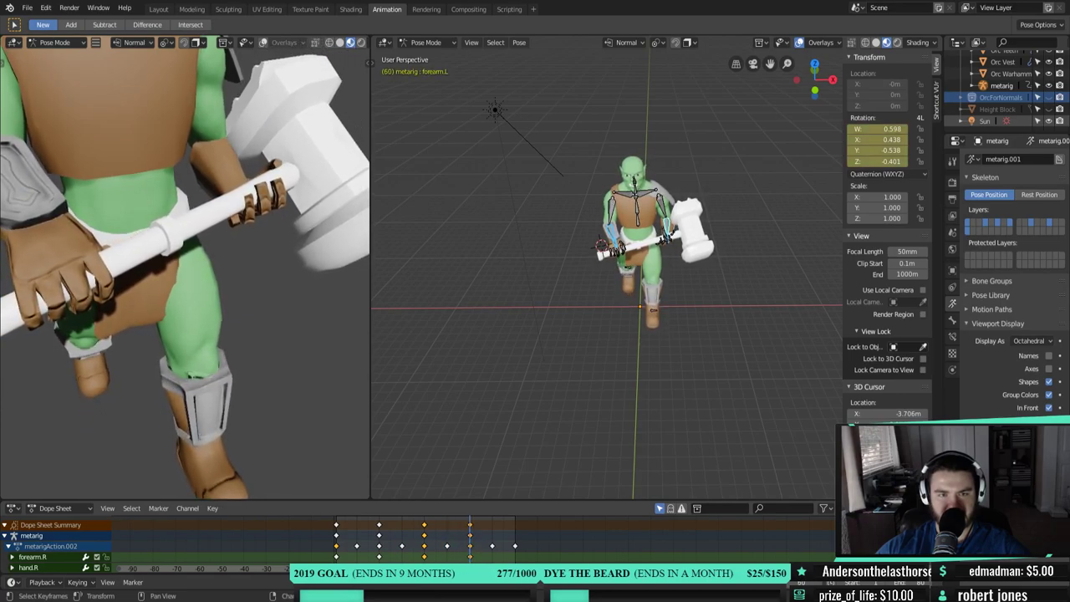
key("Right")
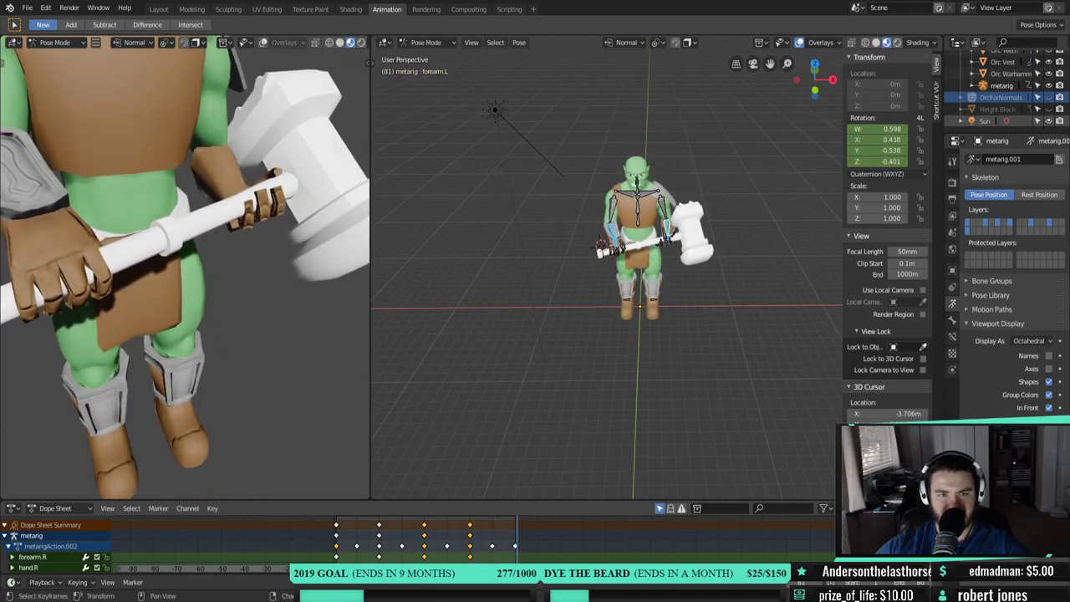
right_click_drag(517, 563, 336, 557)
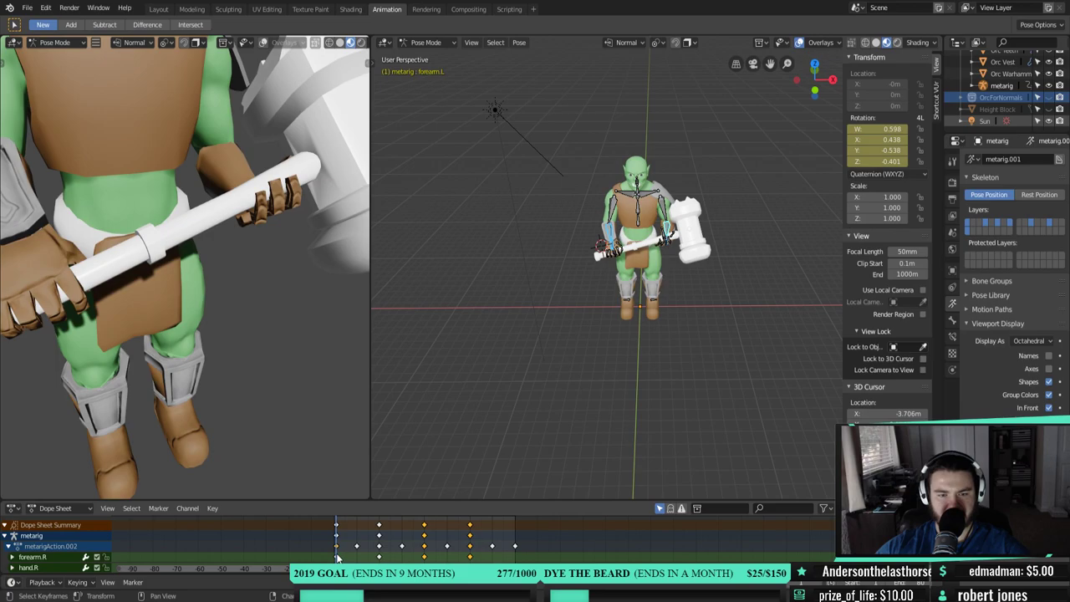
scroll(661, 335, "up", 2)
middle_click_drag(649, 325, 637, 384, "shift")
scroll(623, 334, "up", 1)
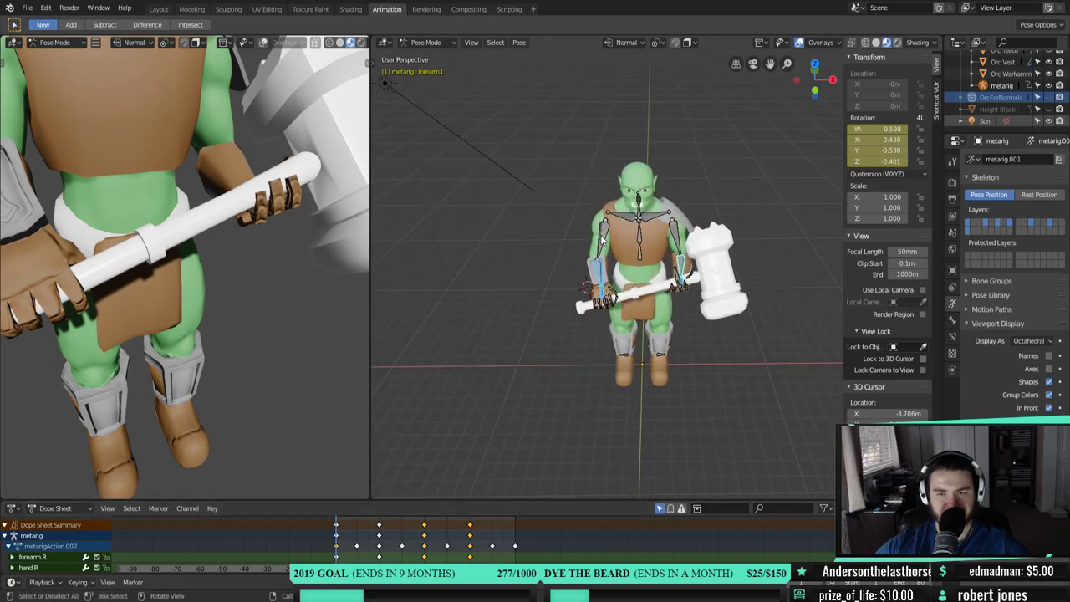
key("a")
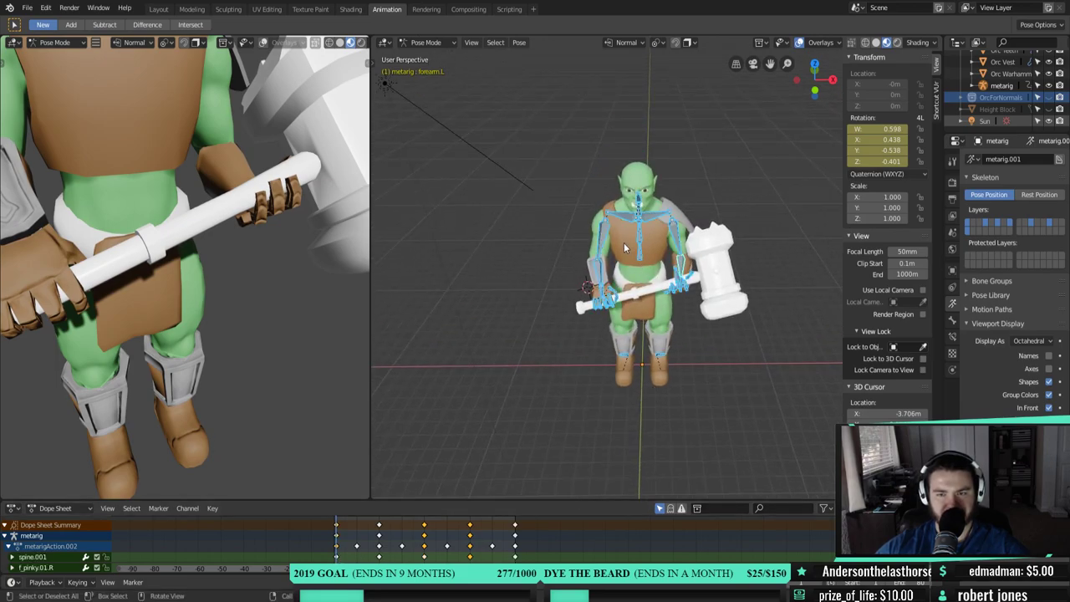
right_click(648, 361)
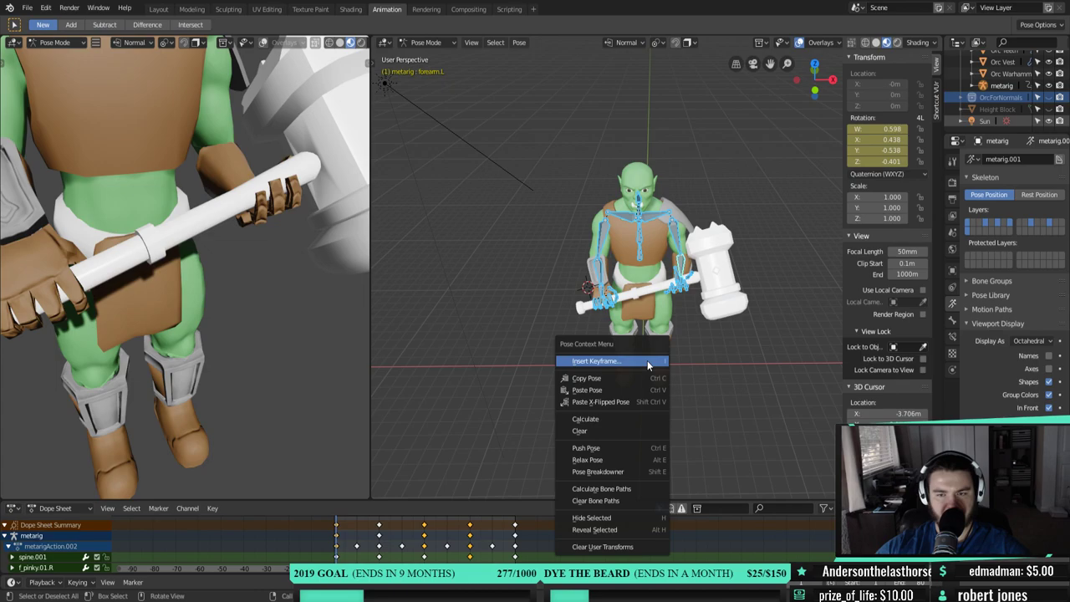
left_click(635, 381)
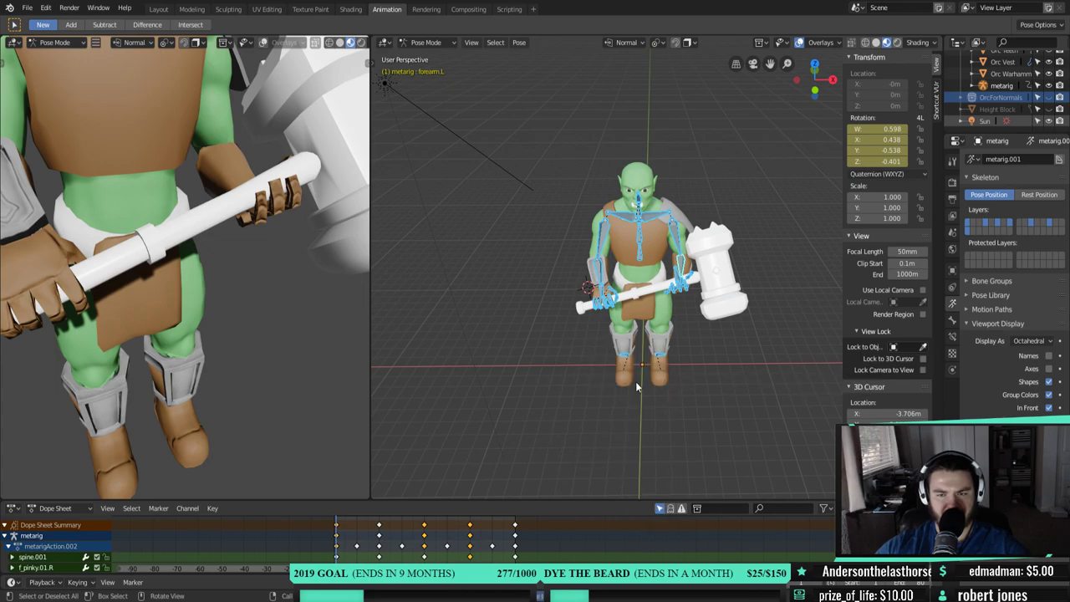
- Paste the copied pose onto the bones at frame 80
left_click(517, 558)
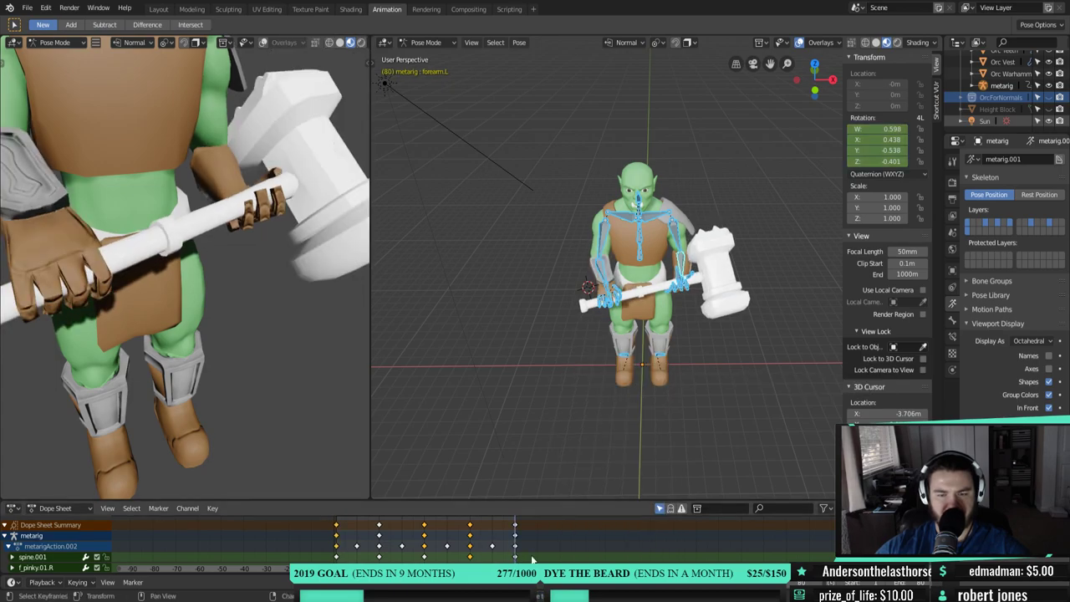
right_click(630, 366)
left_click(623, 378)
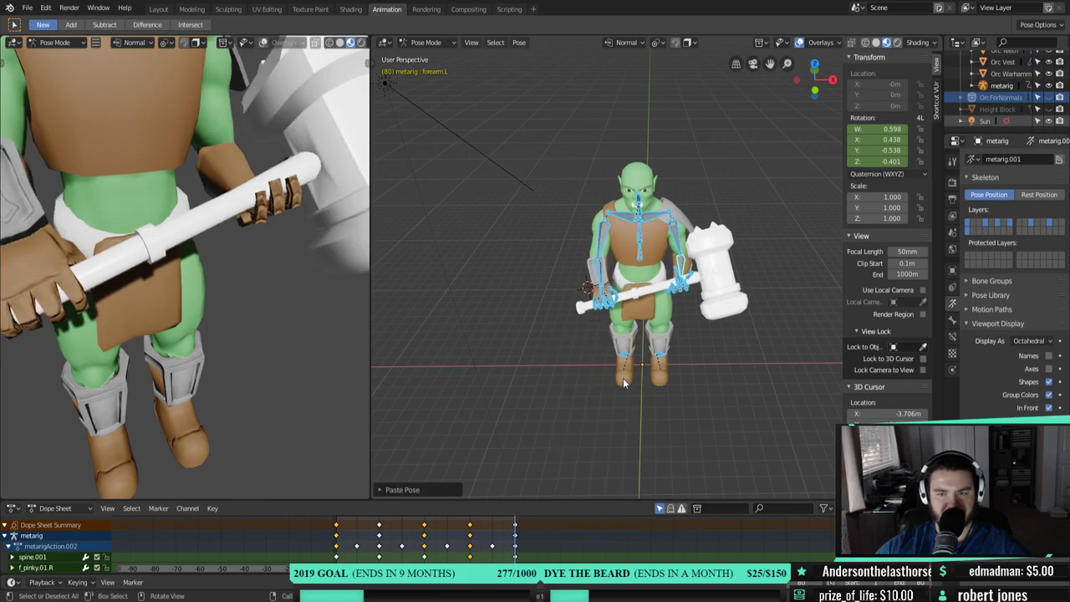
- Select both upper arms, forearms and hands and insert Rotation keyframes for them at frame 80
scroll(636, 376, "up", 5)
left_click(519, 192)
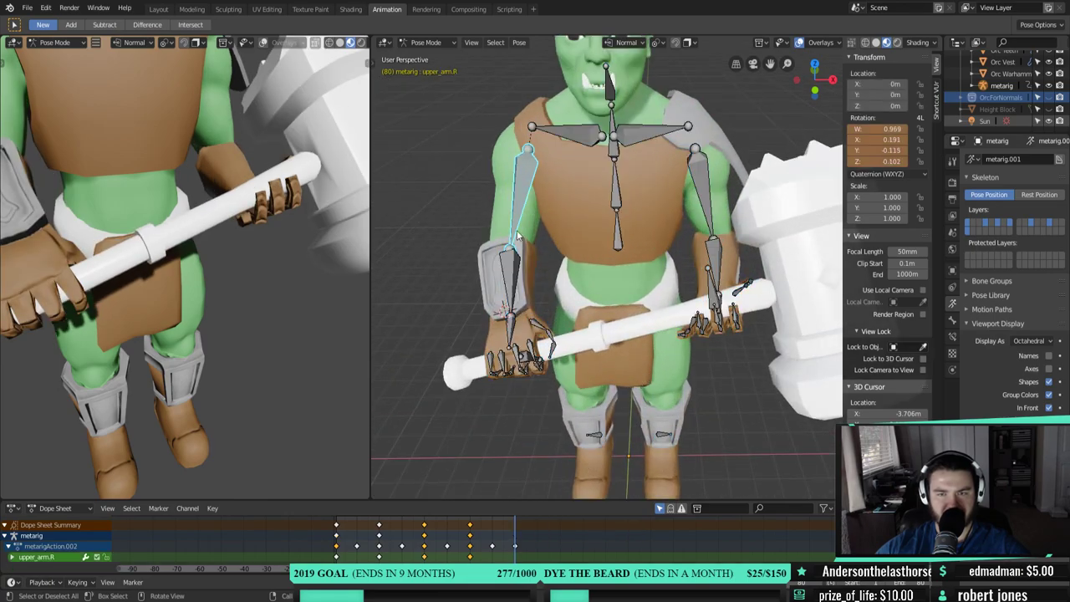
left_click(513, 293, "shift")
left_click(515, 324, "shift")
left_click(700, 194, "shift")
left_click(717, 253, "shift")
middle_click_drag(717, 253, 721, 370)
left_click(688, 224, "shift")
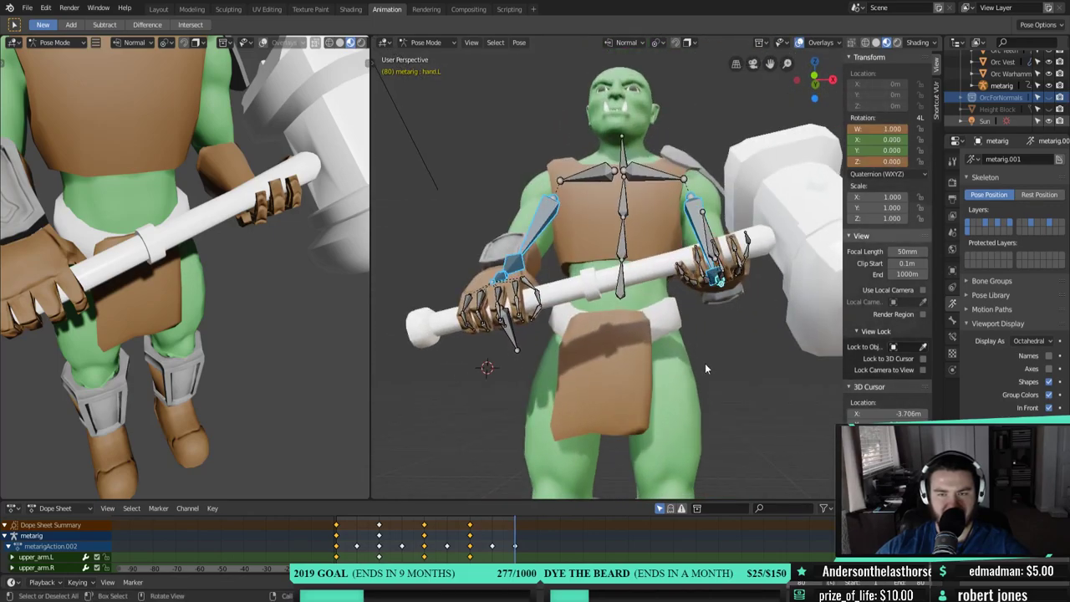
scroll(669, 334, "down", 3)
right_click(573, 259)
left_click(562, 231)
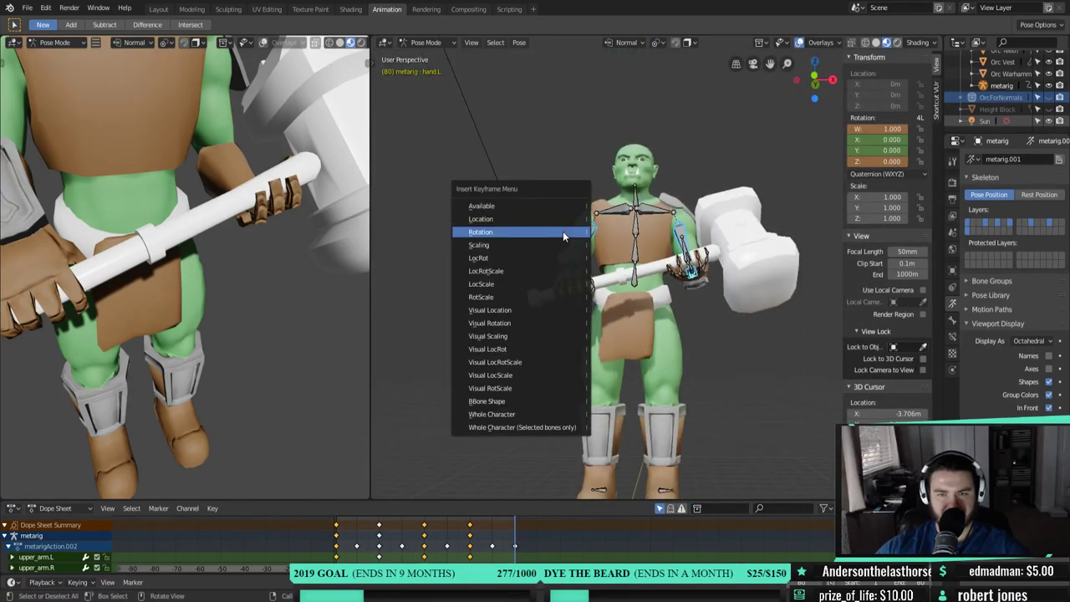
left_click(563, 231)
- Play the walk animation and check the arm and hammer motion on the whole orc
key("space")
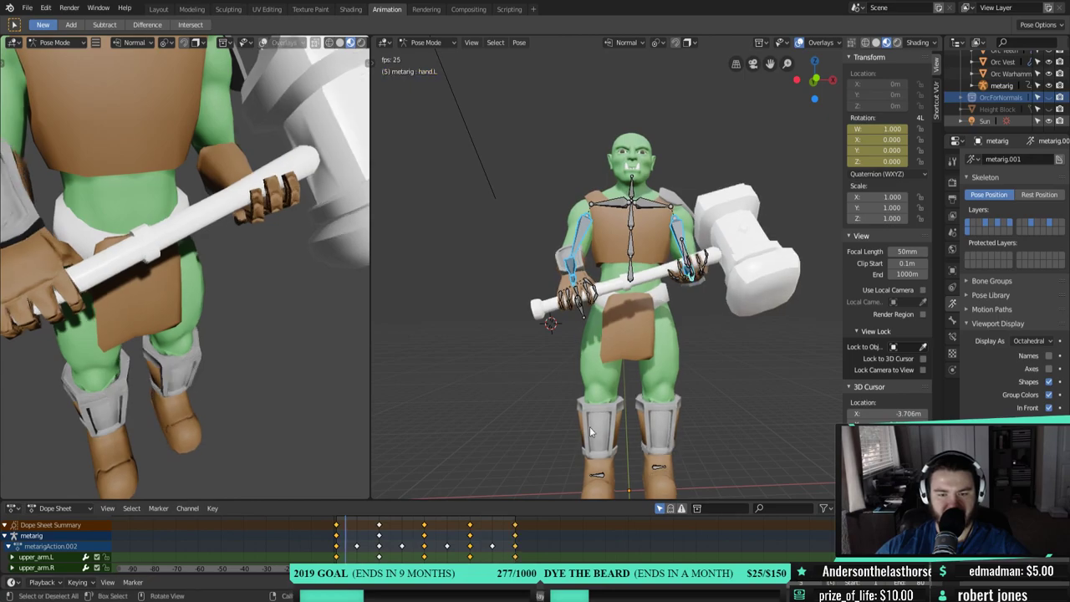
scroll(232, 312, "down", 6)
middle_click_drag(232, 313, 203, 294)
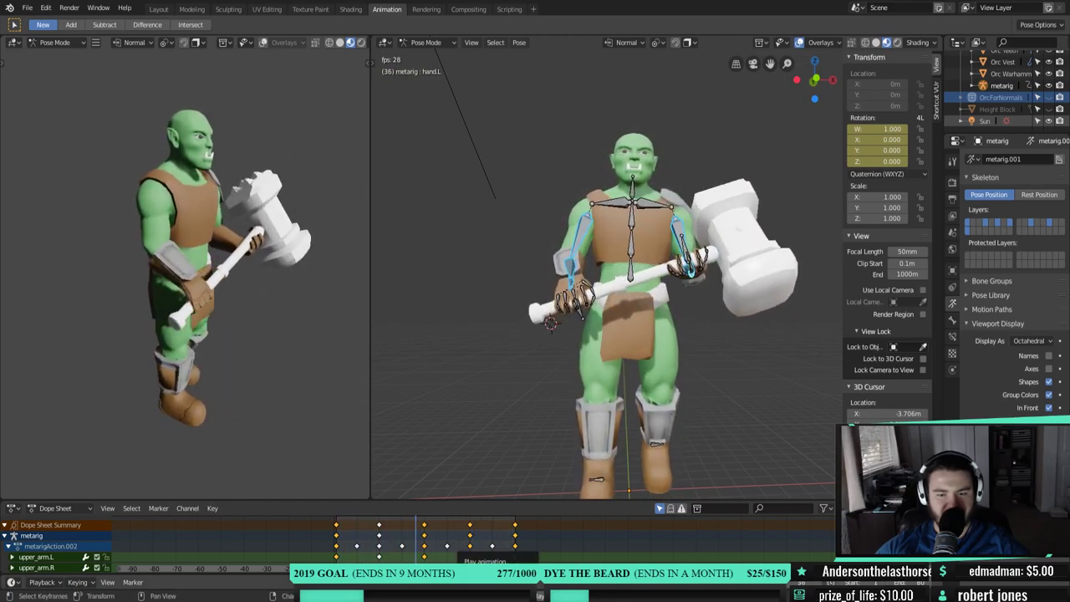
key("space")
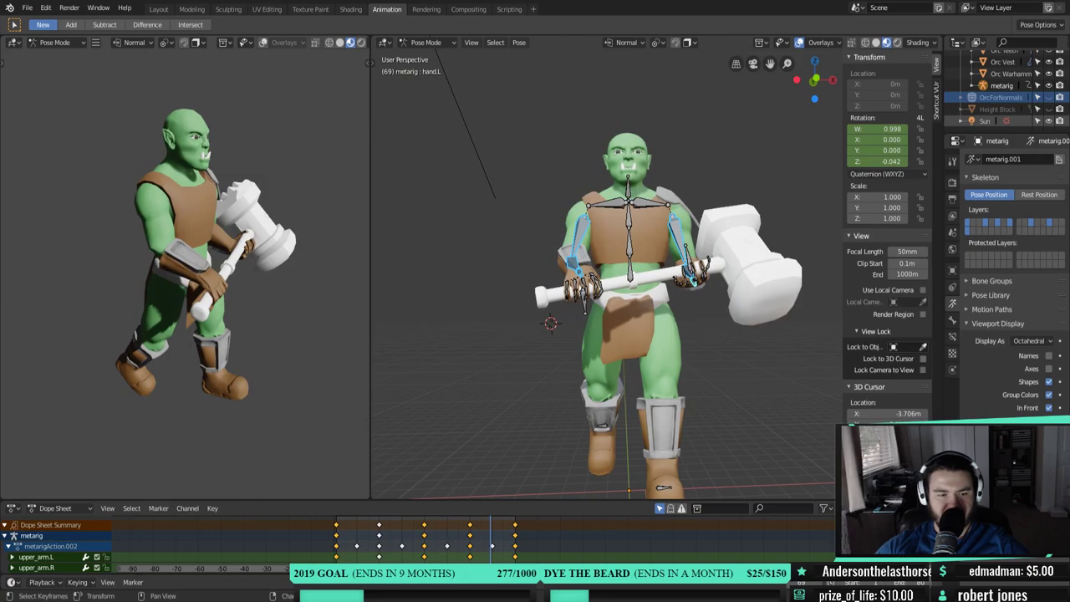
- Review the playback sync setting, leaving it on No Sync, and look through the Dope Sheet's view and key options
left_click(59, 584)
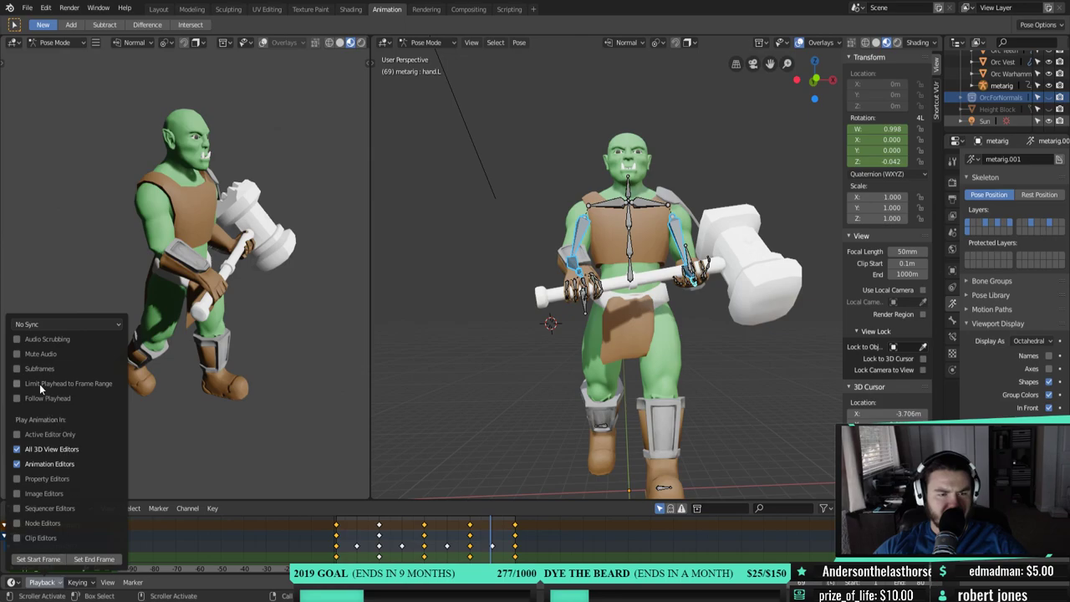
left_click(52, 324)
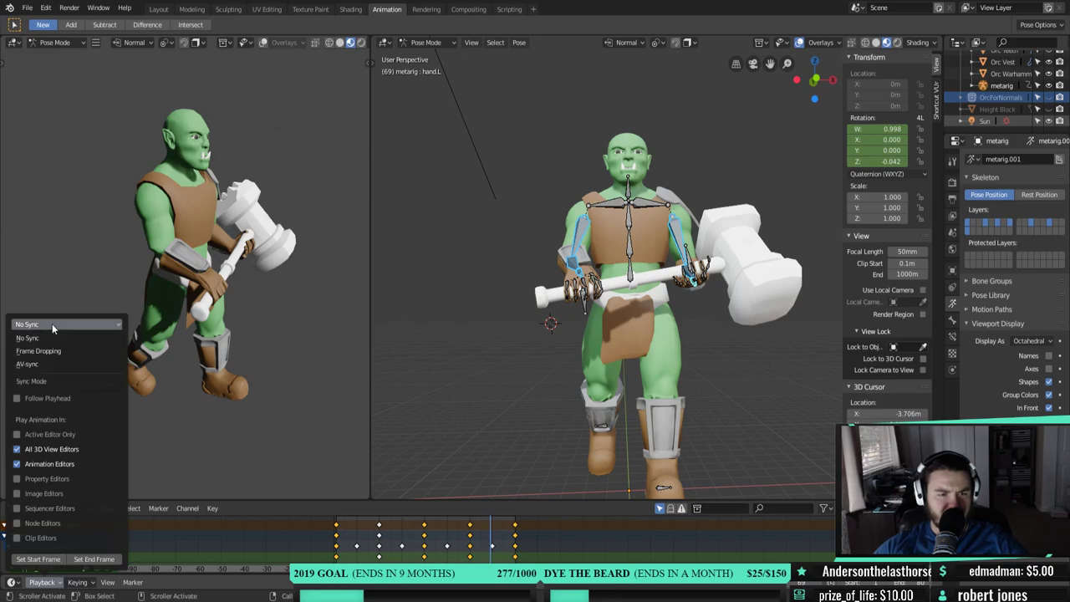
left_click(52, 337)
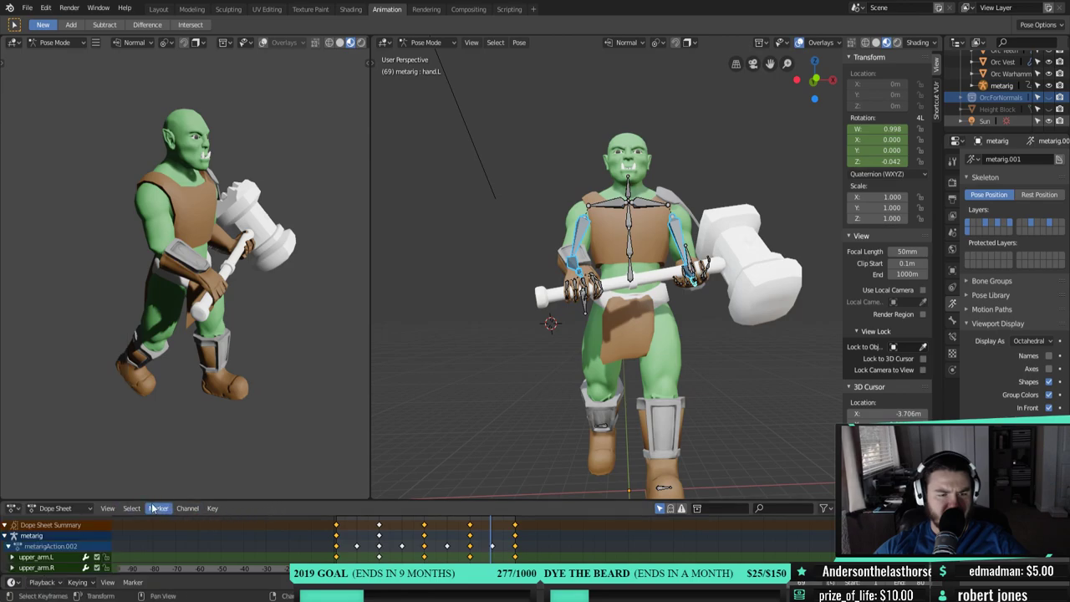
left_click(79, 508)
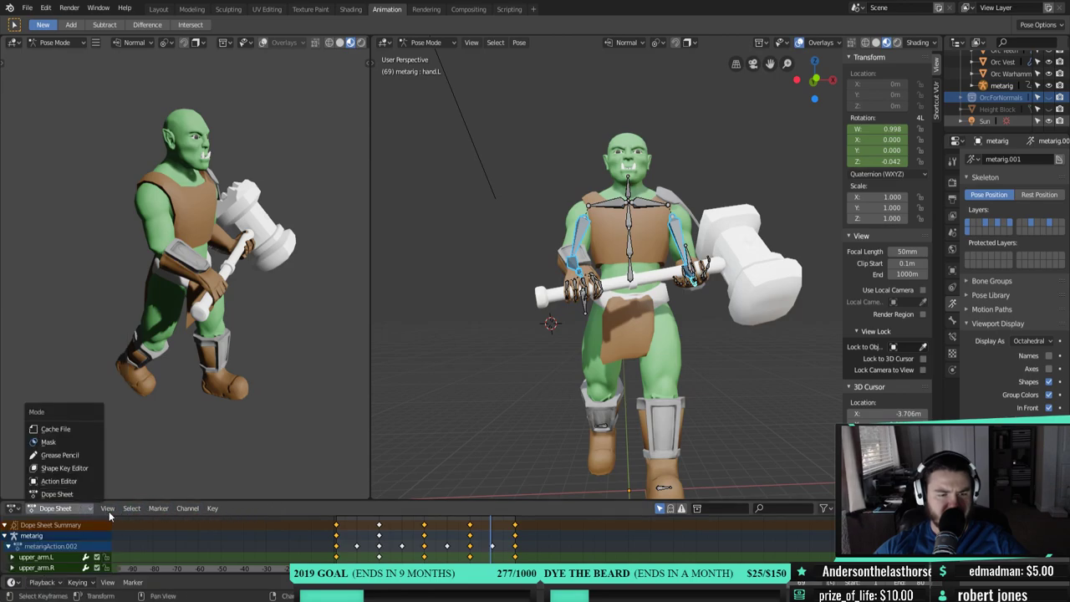
left_click(108, 510)
left_click(108, 509)
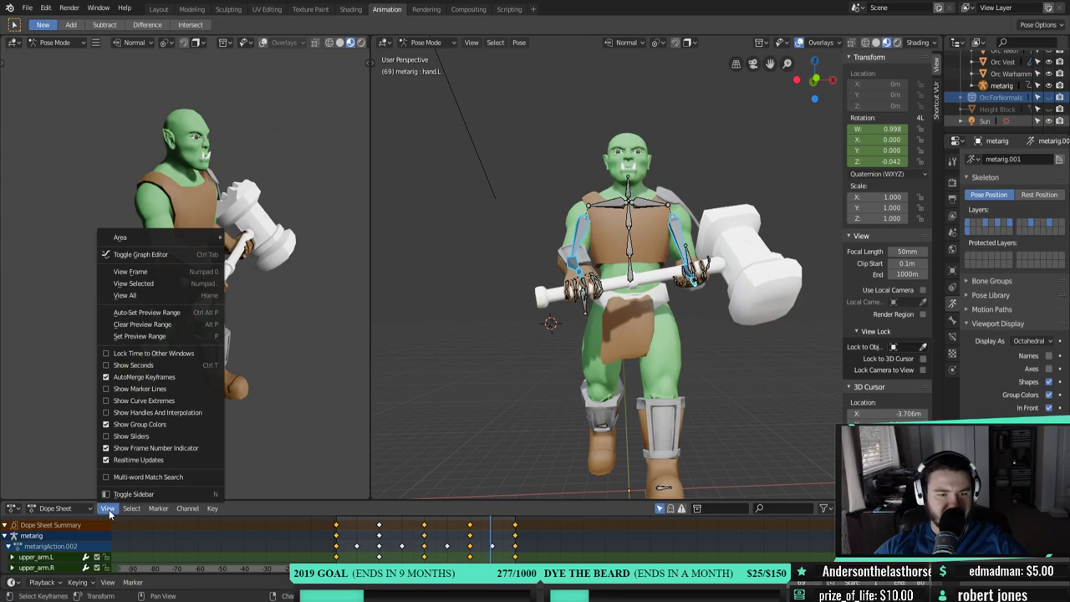
mouse_move(157, 510)
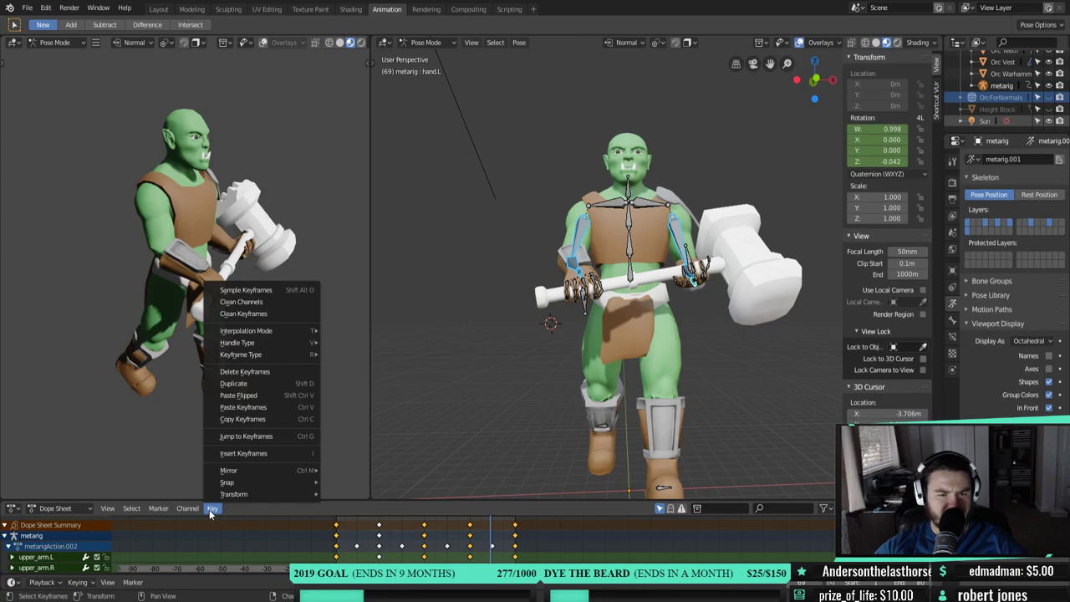
key("Escape")
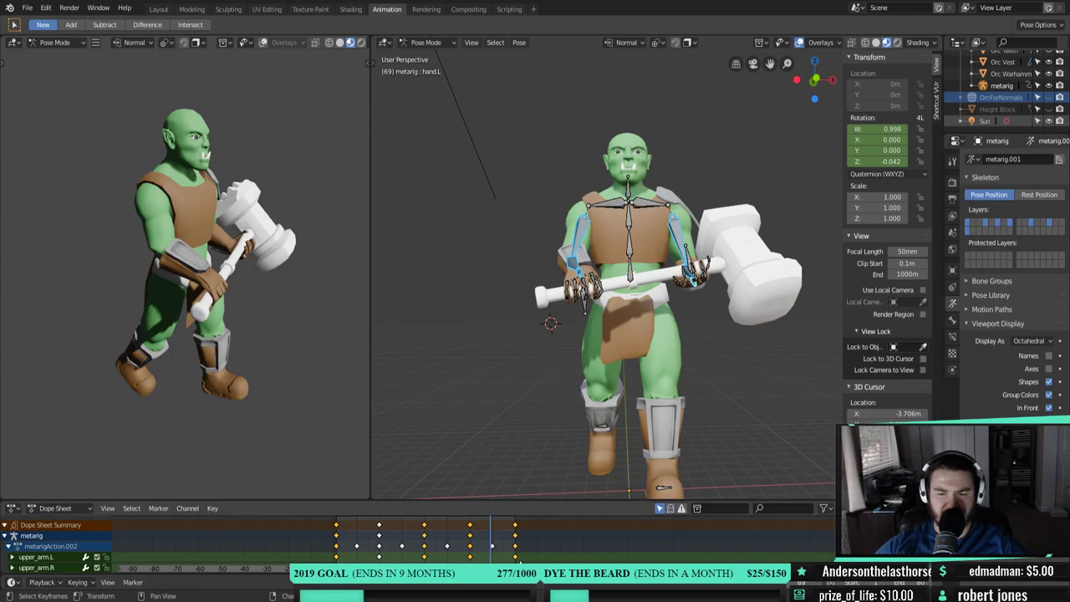
- Replay the walk cycle to review how the arm motion loops
key("space")
key("Escape")
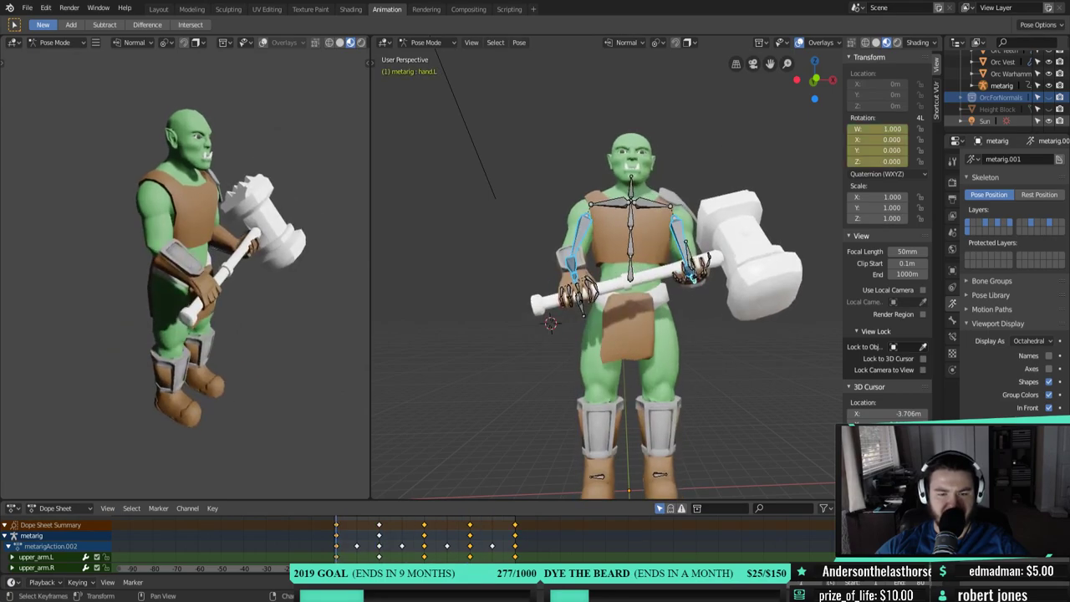
key("space")
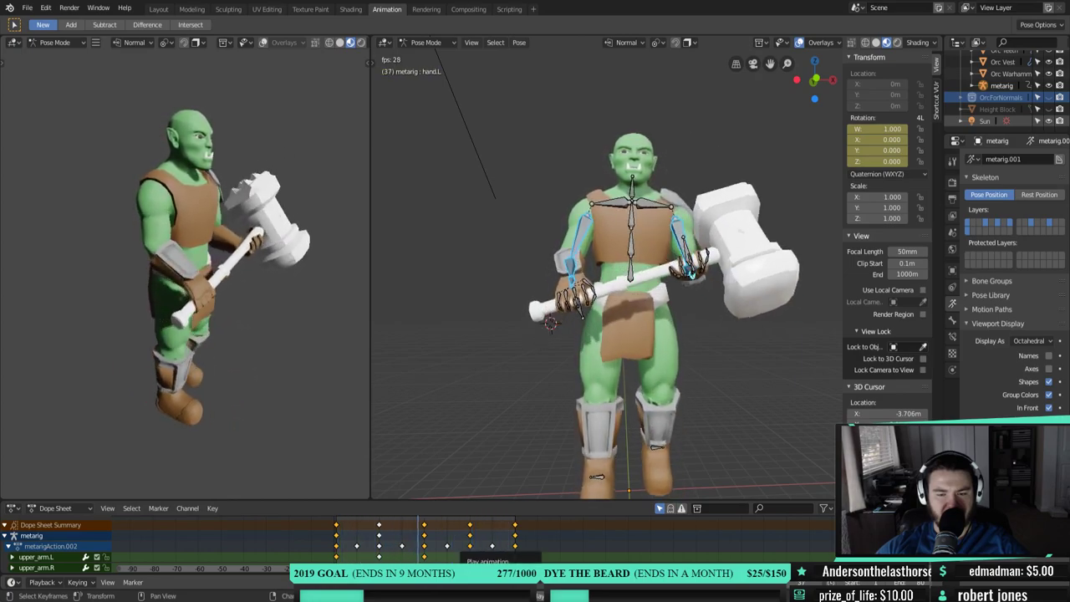
key("Escape")
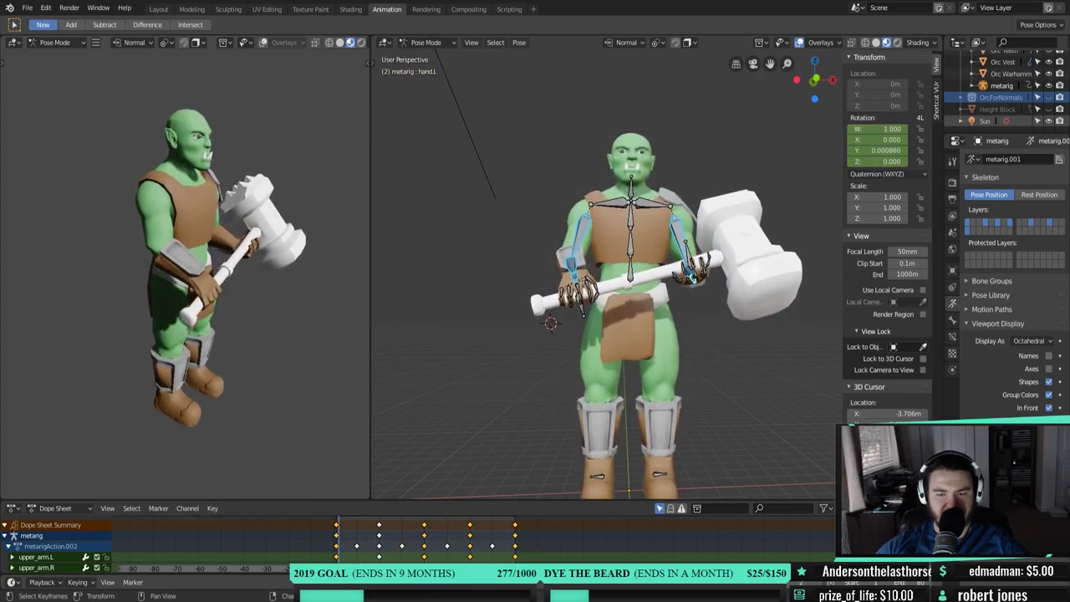
right_click(563, 278)
left_click(563, 280)
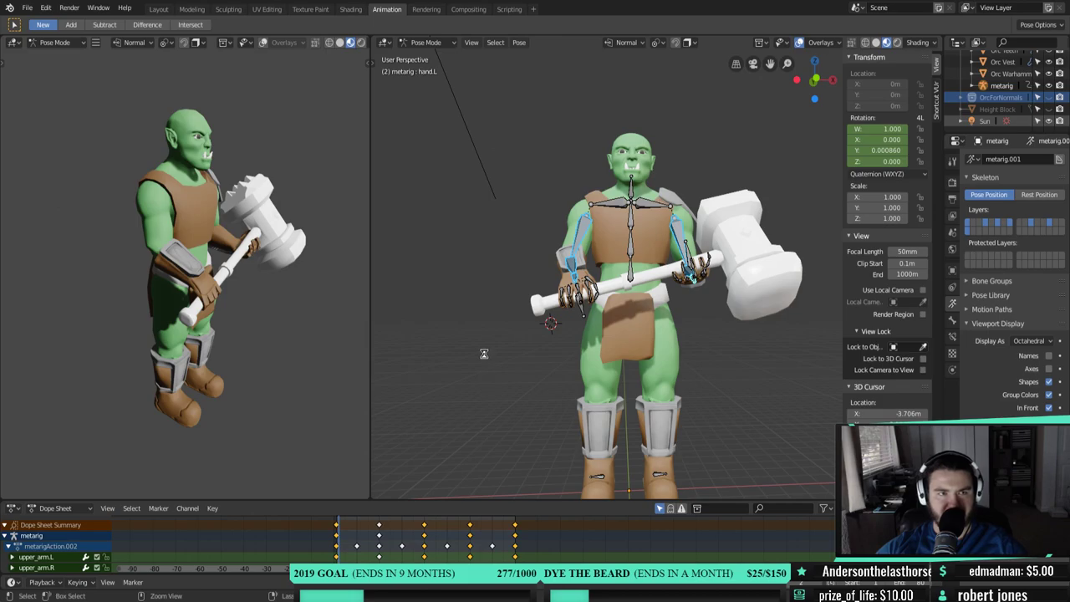
- Switch to the Layout workspace and select the orc's warhammer object
left_click(160, 9)
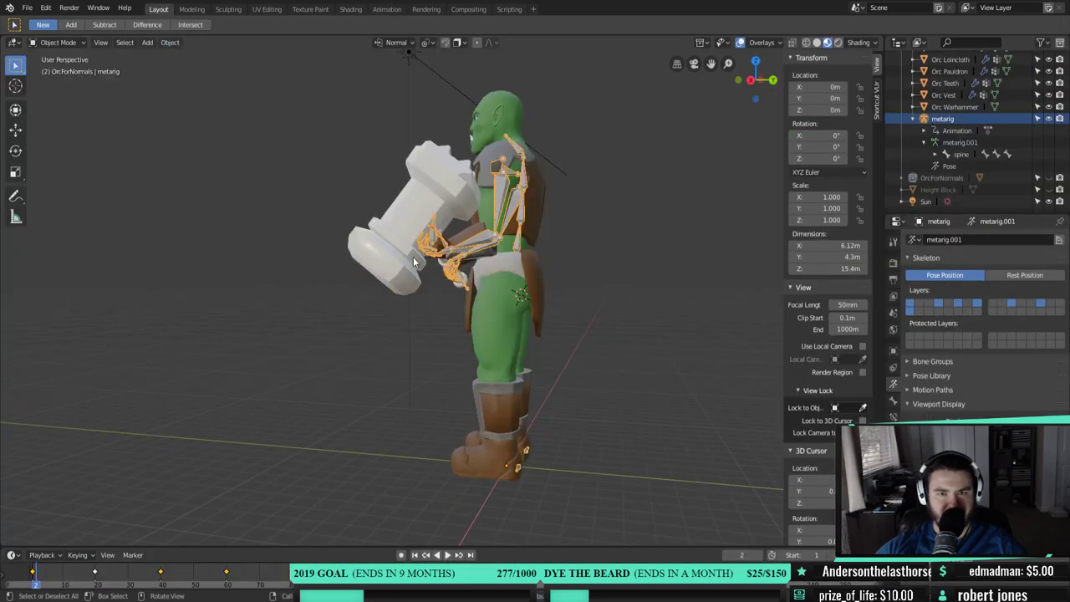
middle_click_drag(413, 257, 540, 313)
scroll(478, 301, "up", 2)
middle_click_drag(477, 301, 454, 327, "shift")
scroll(418, 360, "down", 1)
middle_click_drag(403, 354, 441, 324)
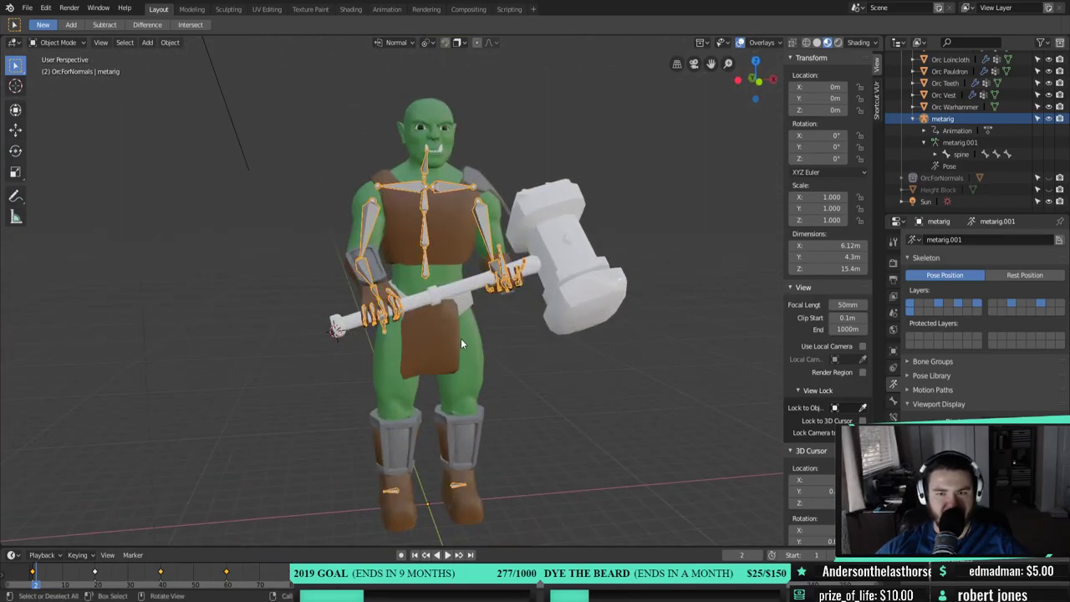
left_click(543, 270)
middle_click_drag(543, 270, 517, 336)
scroll(483, 362, "up", 2)
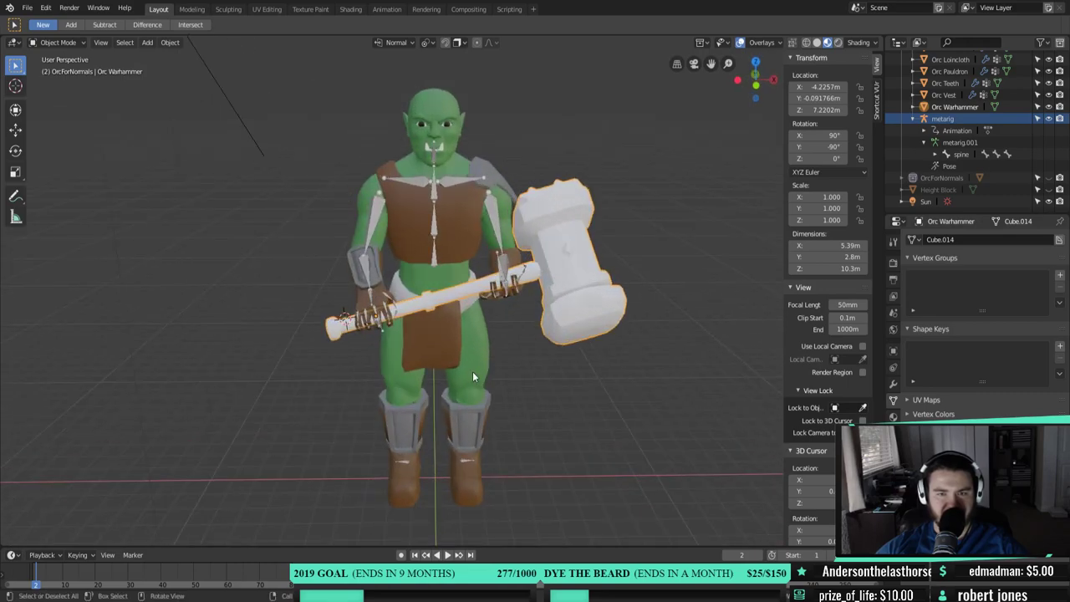
- Save the current Blender file
left_click(27, 8)
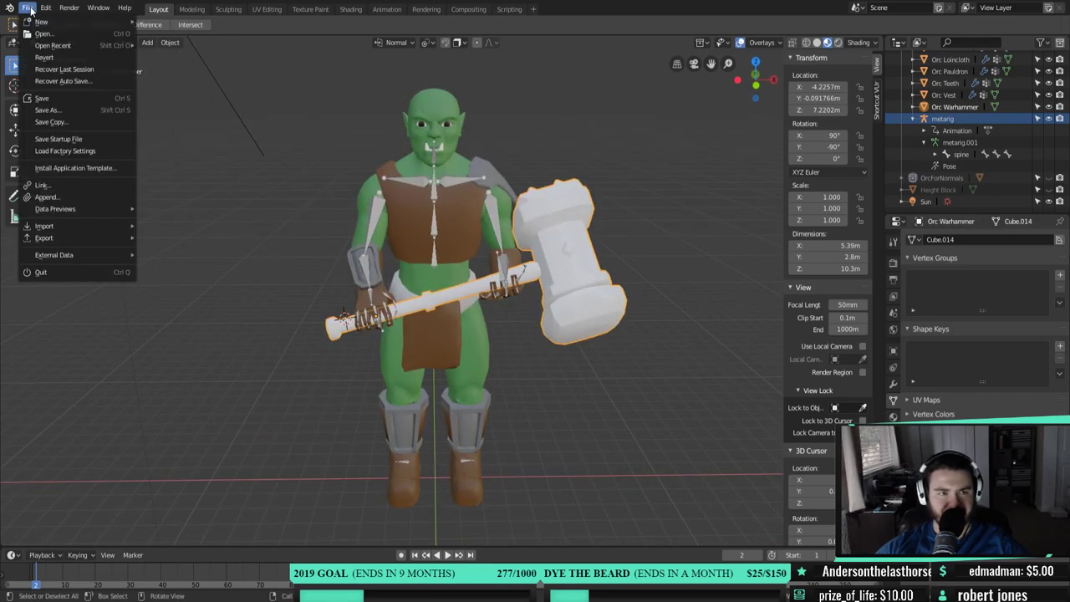
left_click(55, 99)
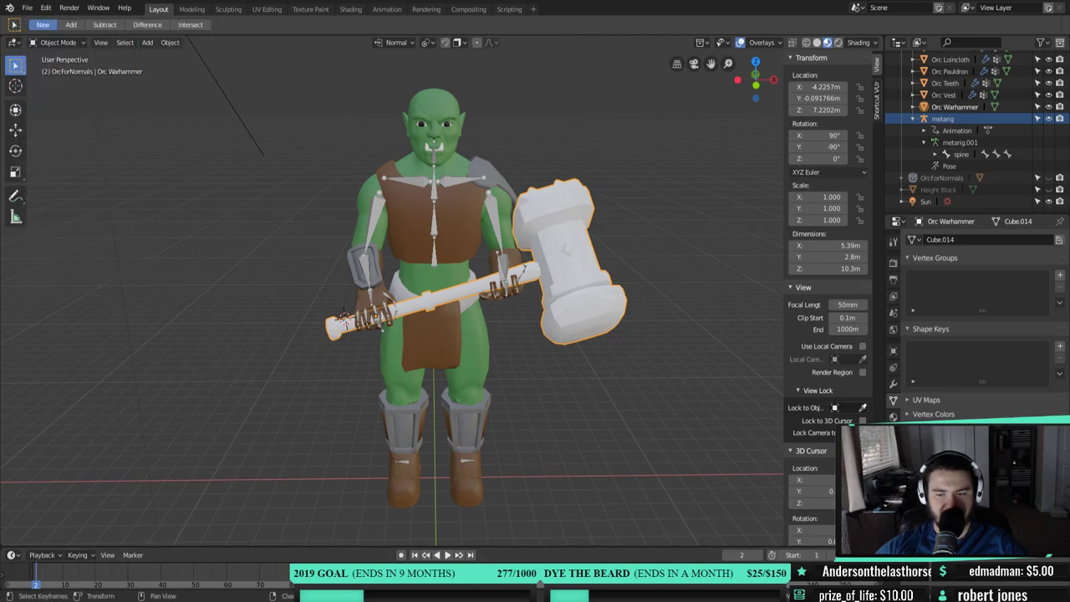
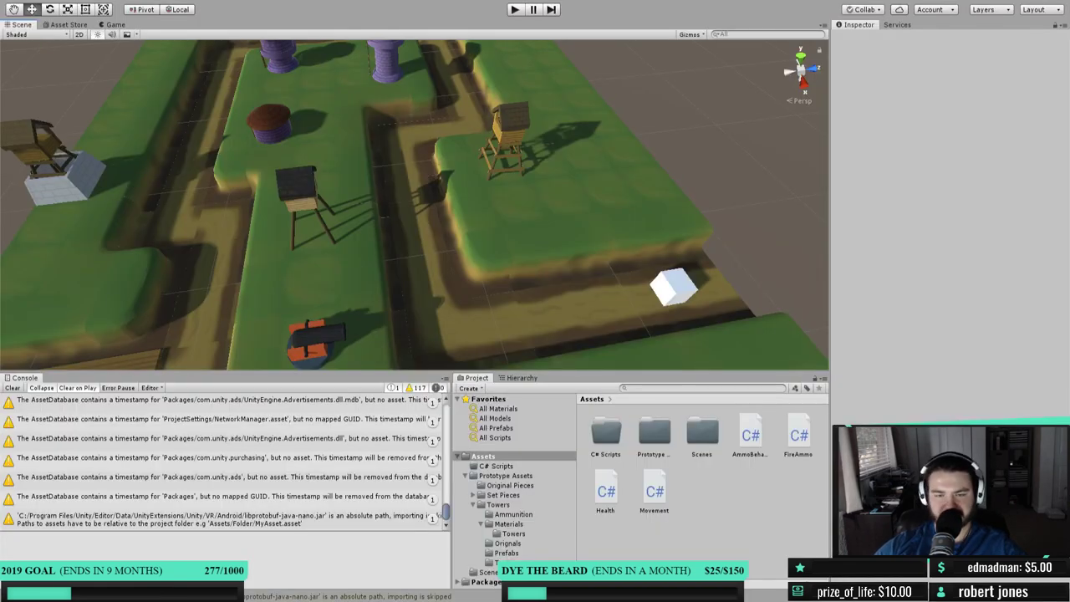
scroll(414, 205, "down", 2)
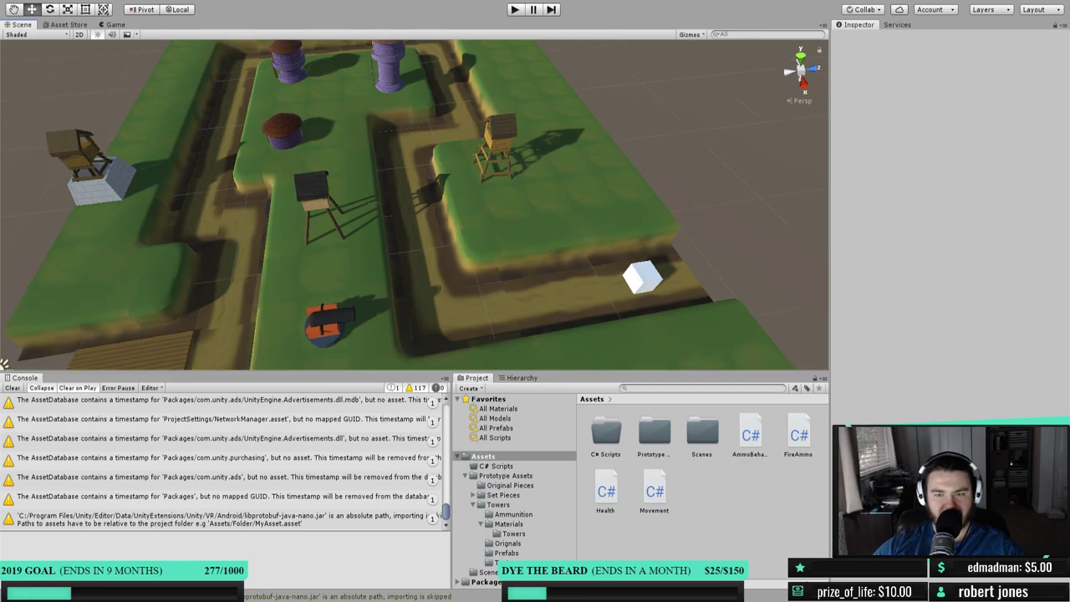
right_click_drag(535, 256, 504, 237)
middle_click_drag(504, 276, 465, 206)
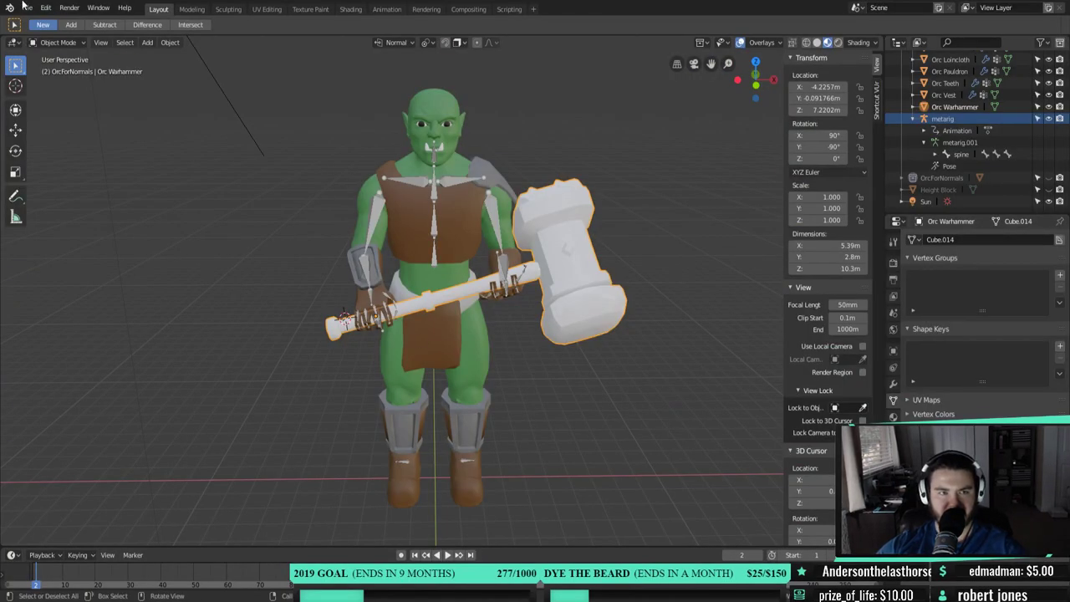
- Switch to Blender and select every object in the Orc Retopo collection
left_click(27, 9)
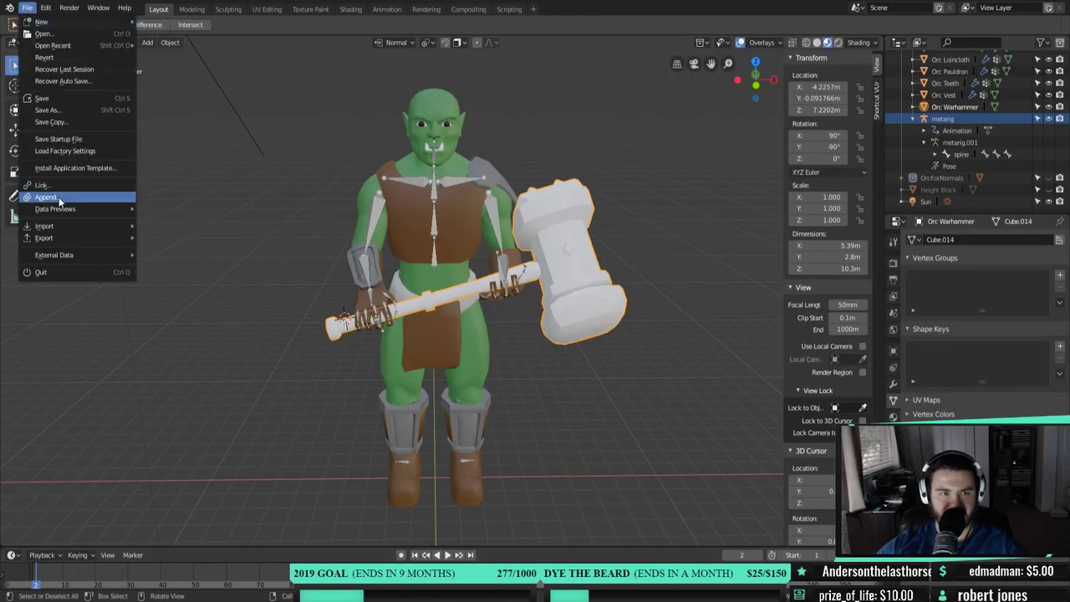
scroll(501, 201, "down", 1)
scroll(938, 97, "up", 4)
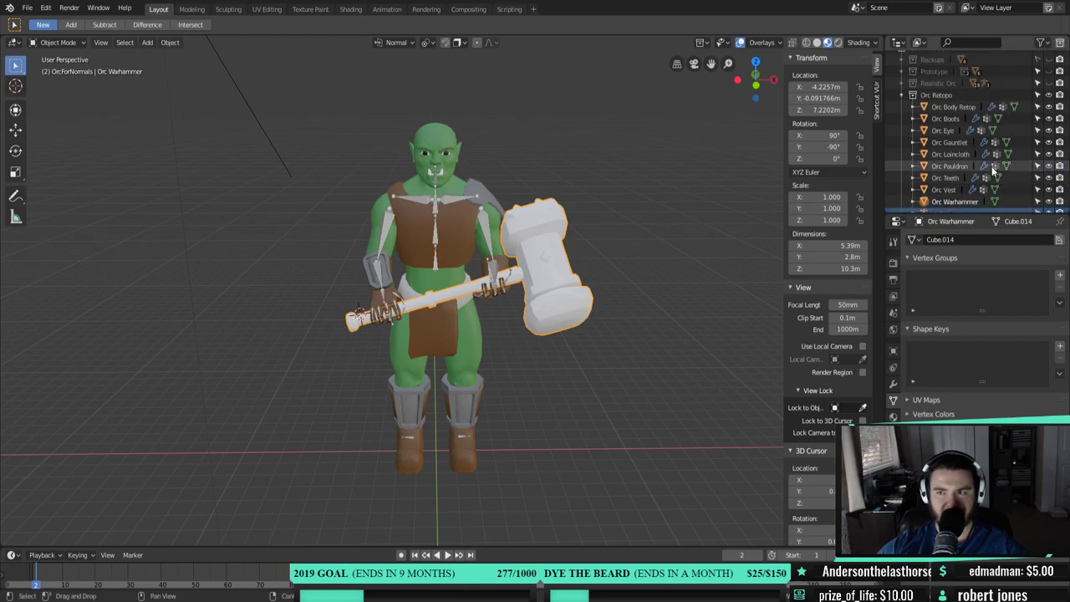
left_click(938, 97)
right_click(938, 97)
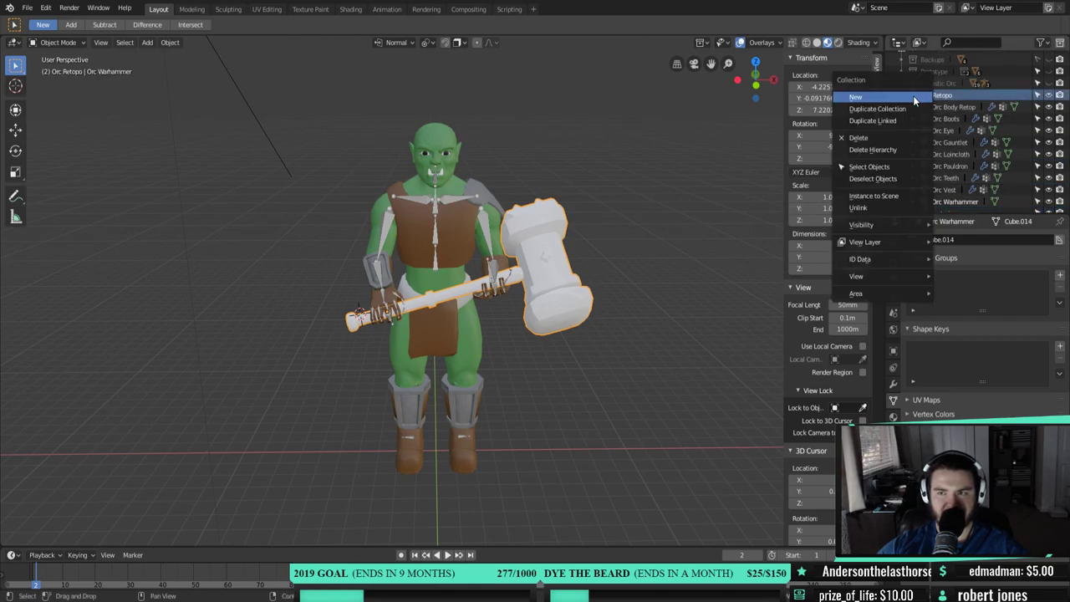
left_click(870, 167)
scroll(573, 307, "down", 2)
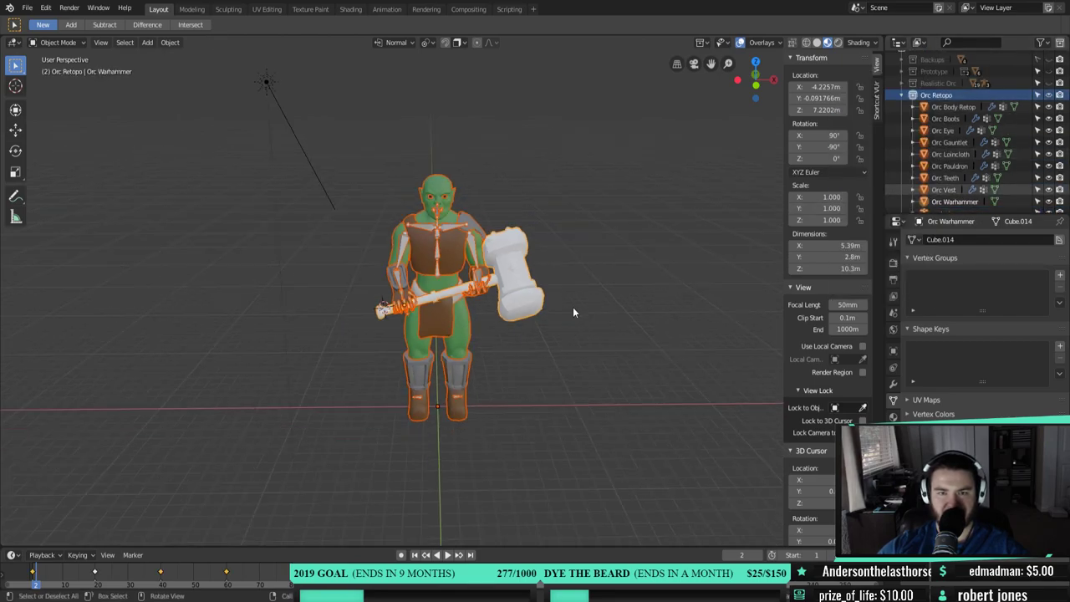
mouse_move(538, 247)
middle_mouse_down()
mouse_move(399, 212)
mouse_move(541, 250)
middle_mouse_up()
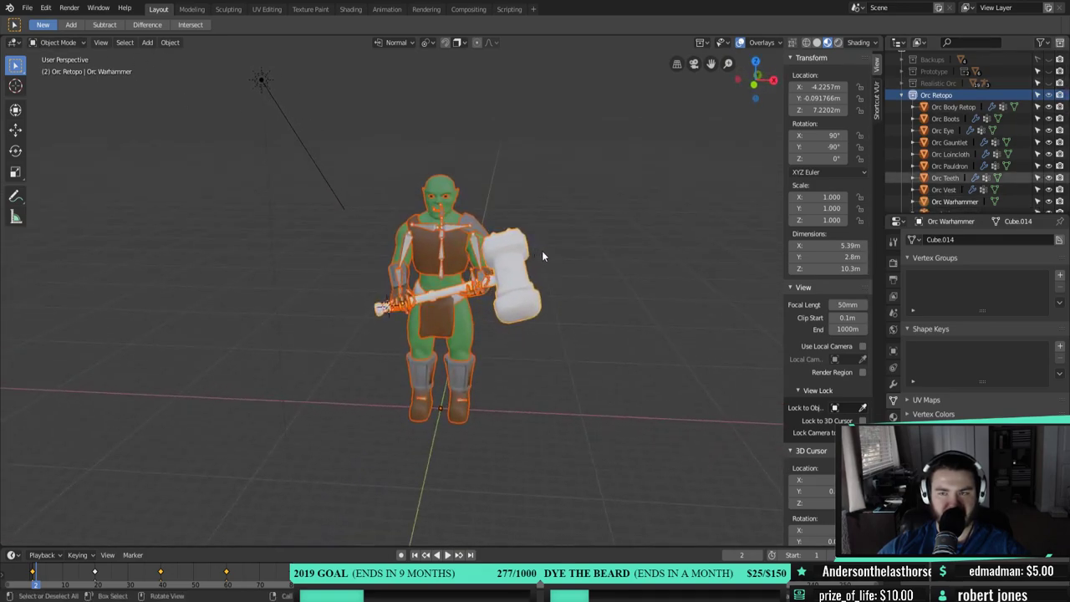
- Select the metarig armature alone, put it in Pose Mode and reveal all of its hidden bones
scroll(1045, 125, "down", 2)
scroll(1045, 126, "down", 3)
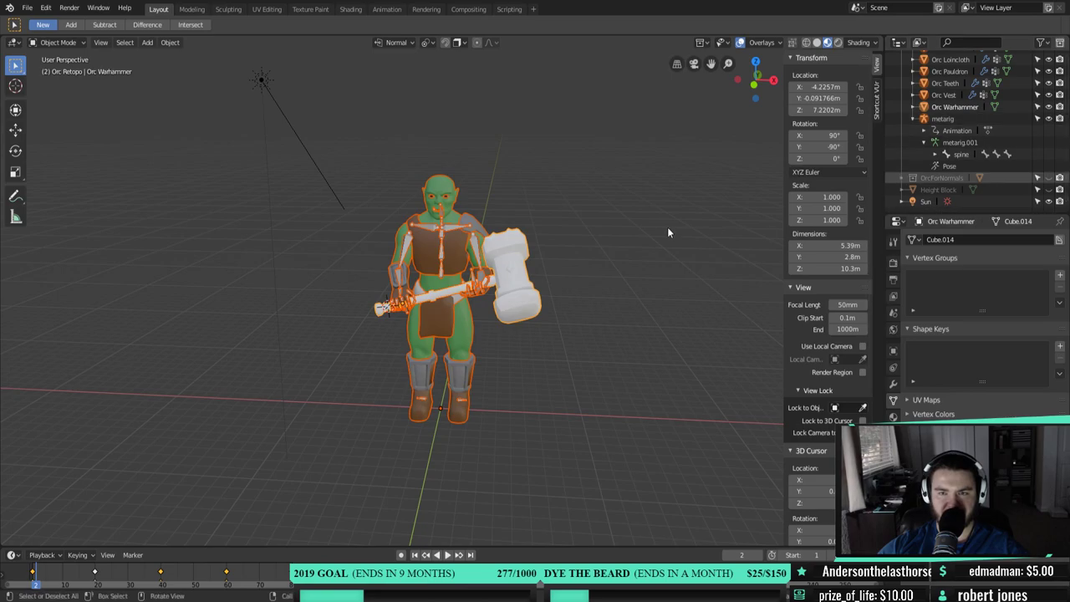
left_click(927, 119)
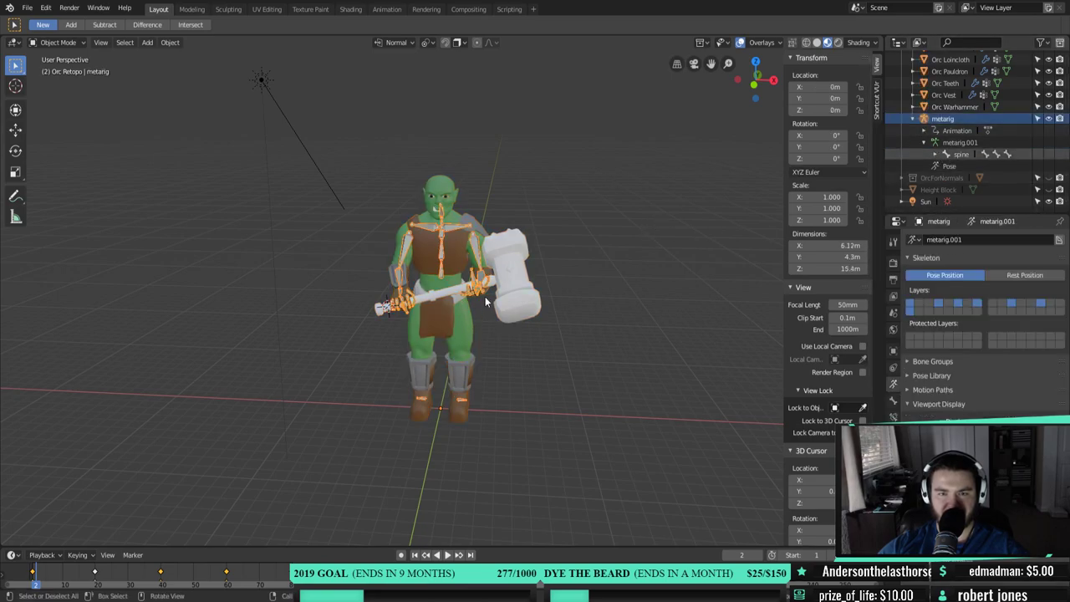
key("Tab")
key("Tab")
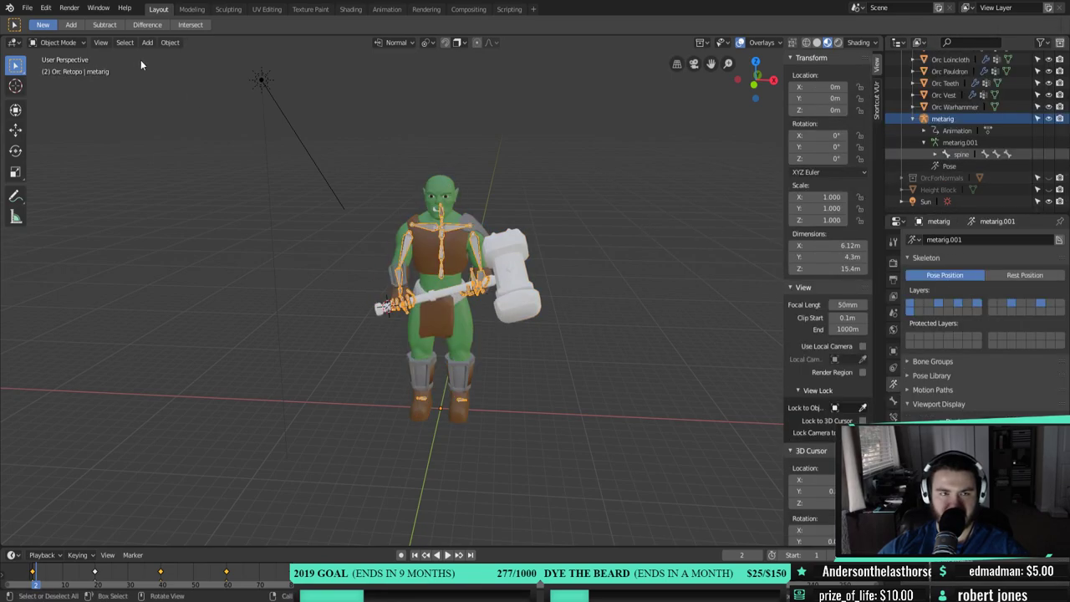
left_click(57, 41)
left_click(65, 85)
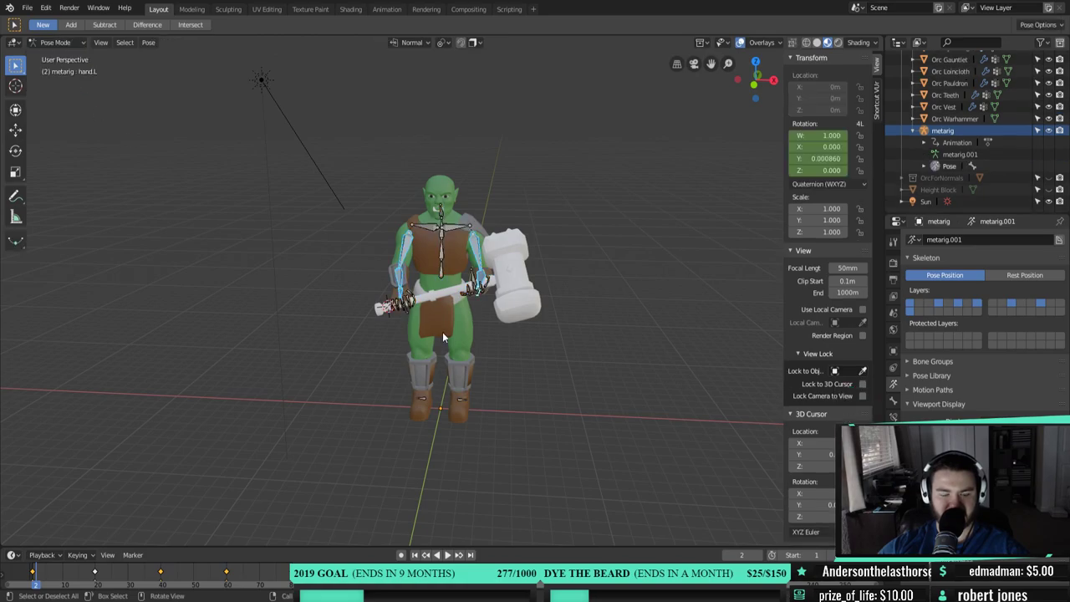
key("alt+h")
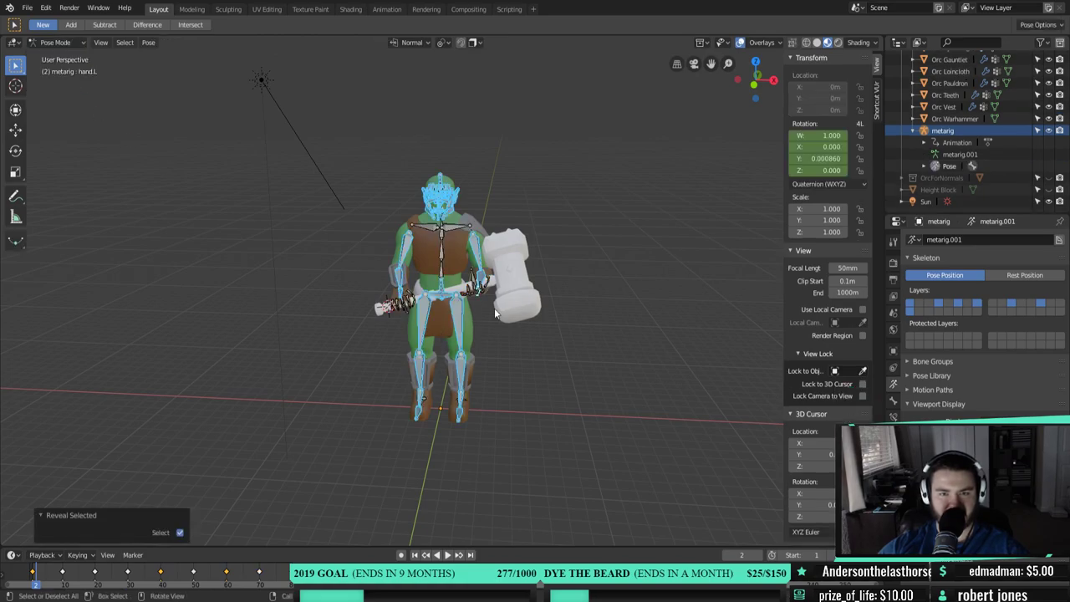
scroll(499, 284, "up", 2)
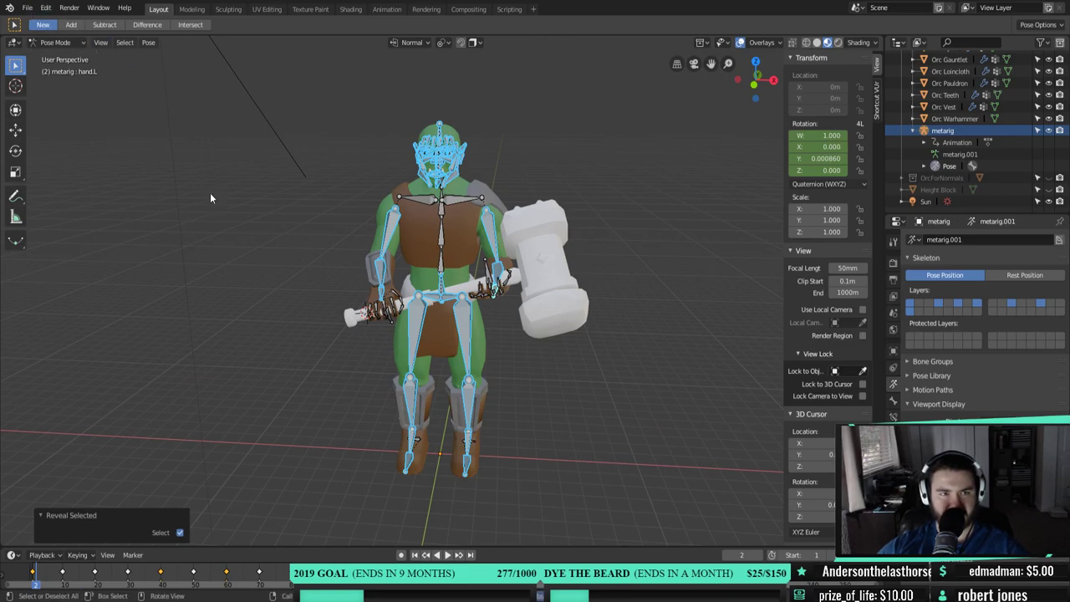
- Return the metarig to Object Mode and select all objects in the Orc Retopo collection
left_click(65, 43)
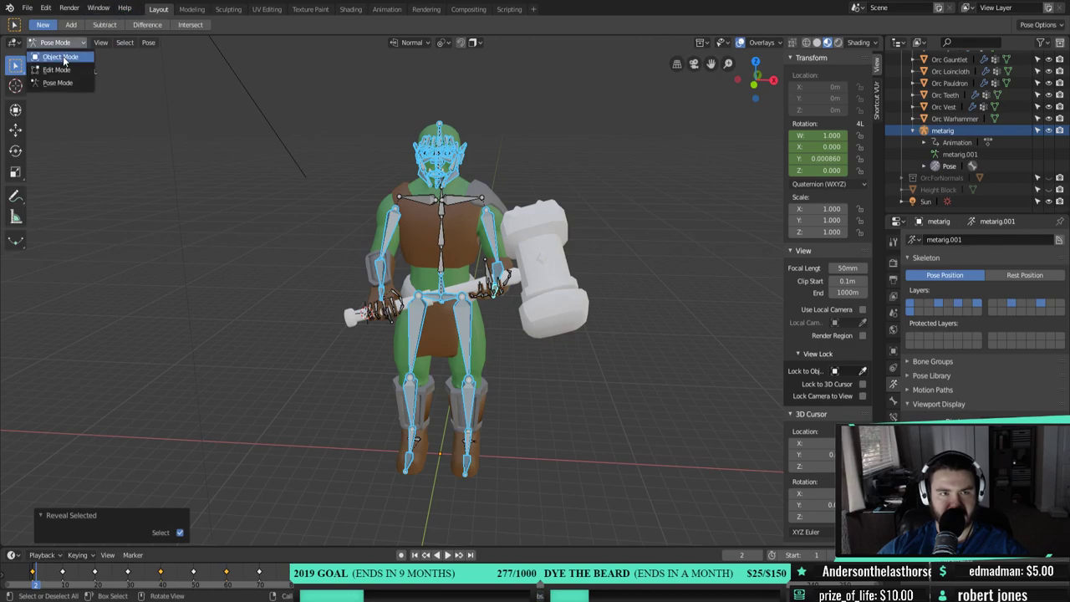
left_click(62, 57)
scroll(922, 104, "up", 4)
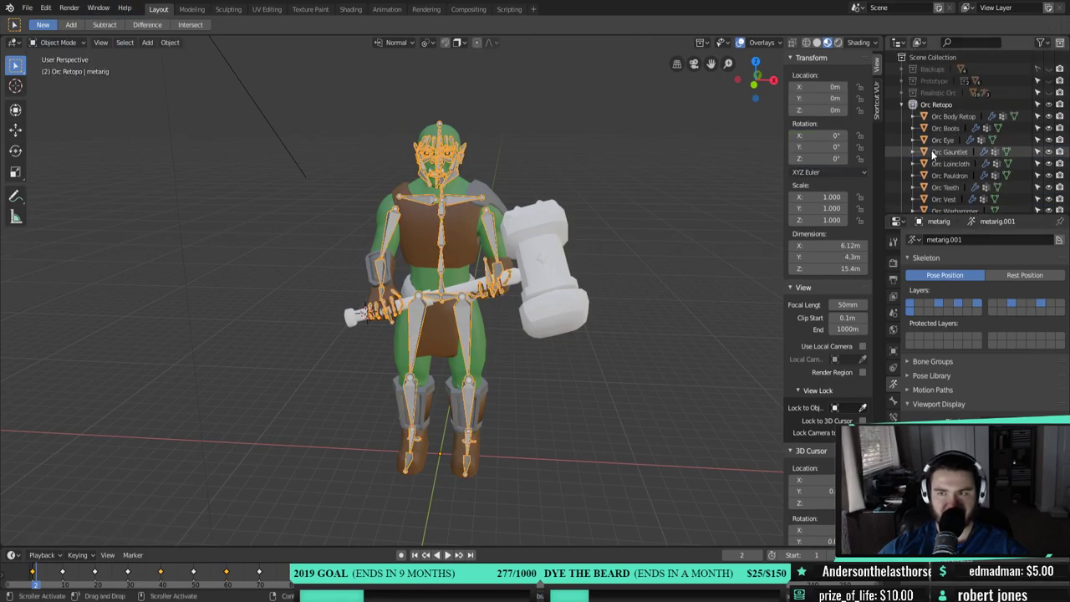
right_click(919, 104)
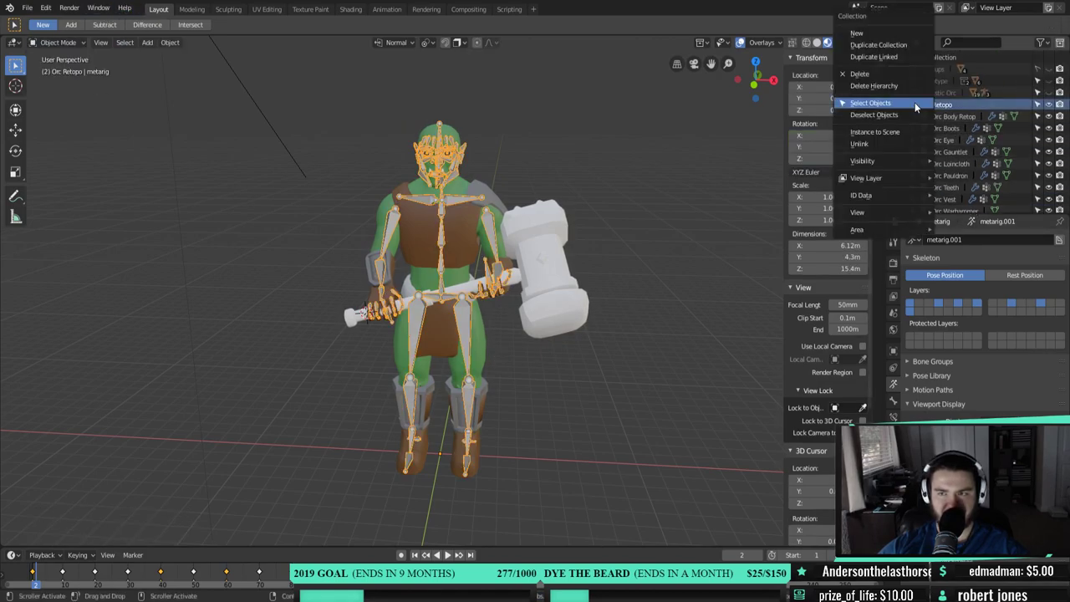
left_click(870, 103)
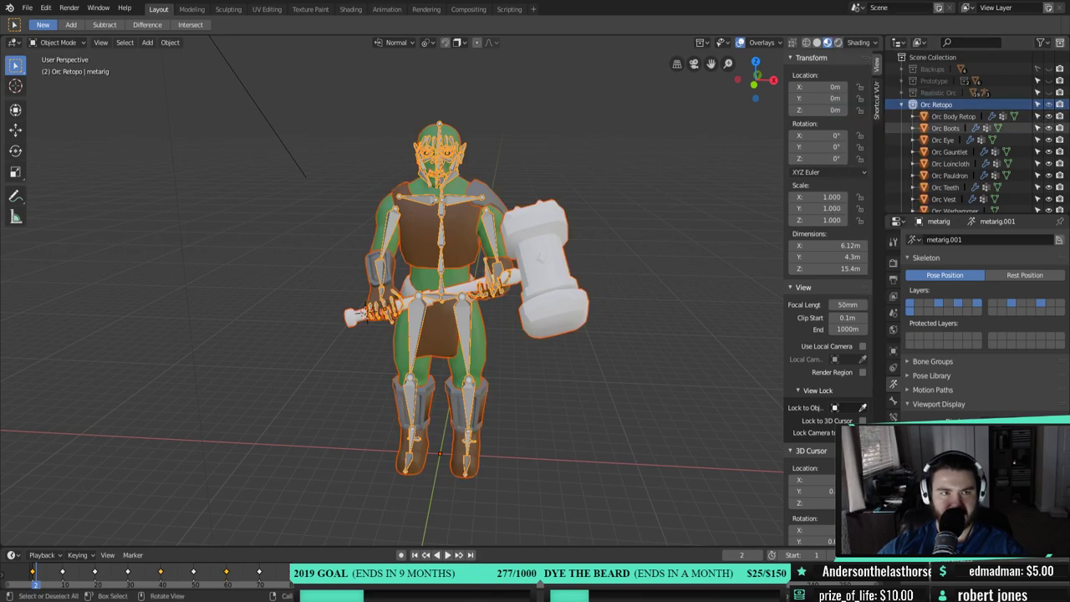
- Export the scene as an FBX file named Walking Orc into D:\03 Tower Defense Game\Assets
left_click(26, 7)
mouse_move(66, 240)
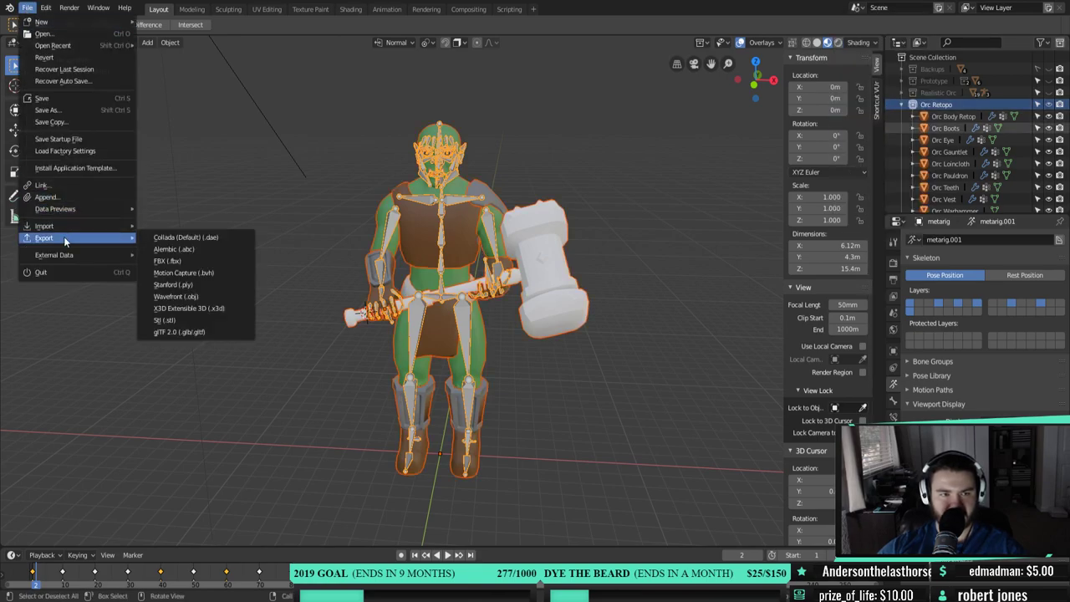
left_click(200, 261)
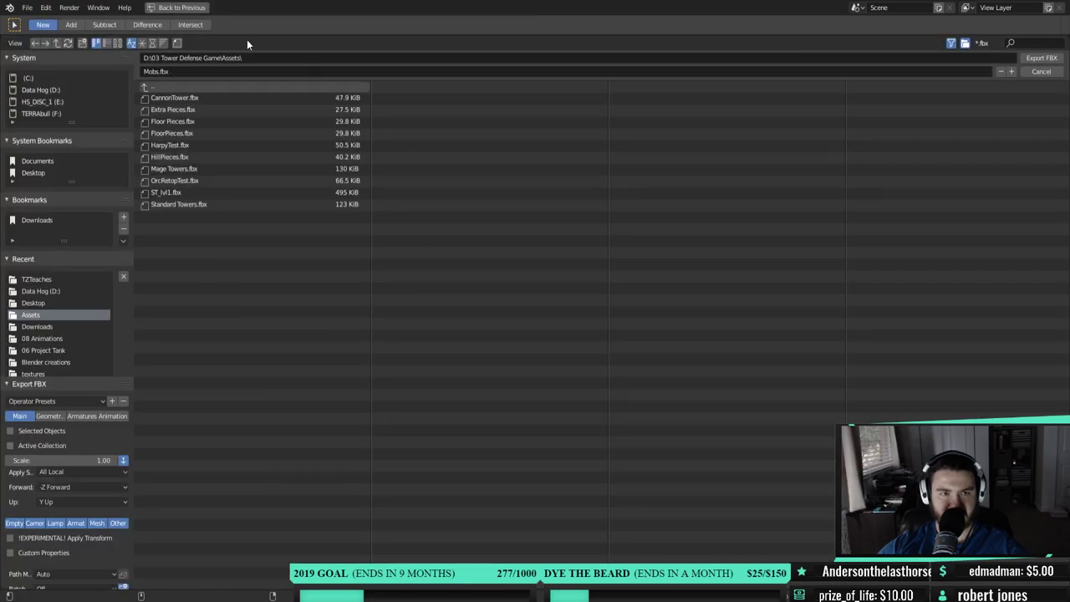
left_click(162, 73)
type("O")
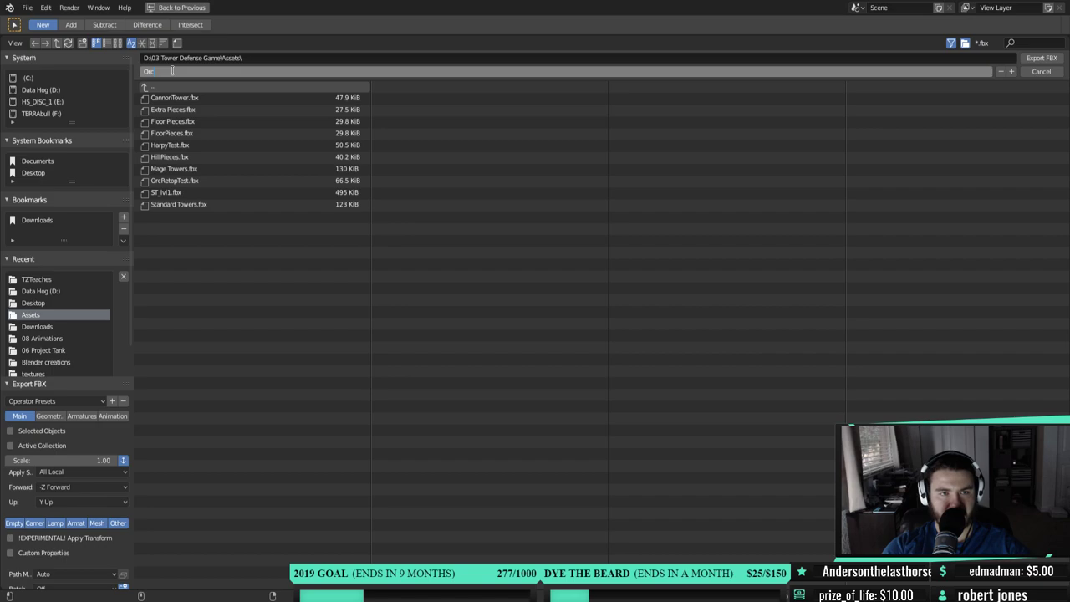
key("BackSpace")
type("Wla")
type("lking")
type(" O")
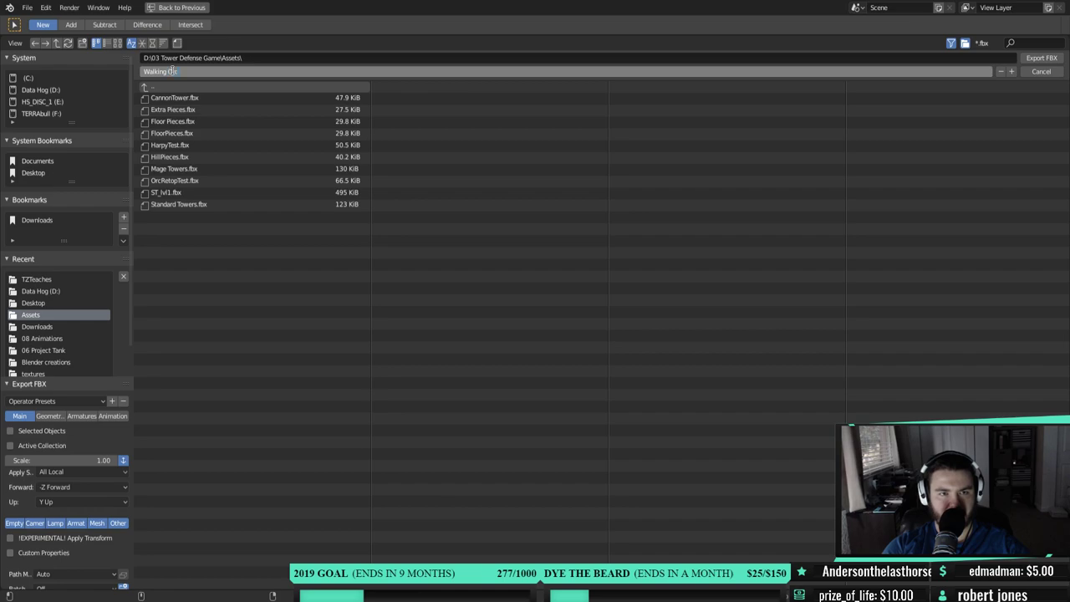
type("rc.fbx")
key("Return")
left_click(1040, 60)
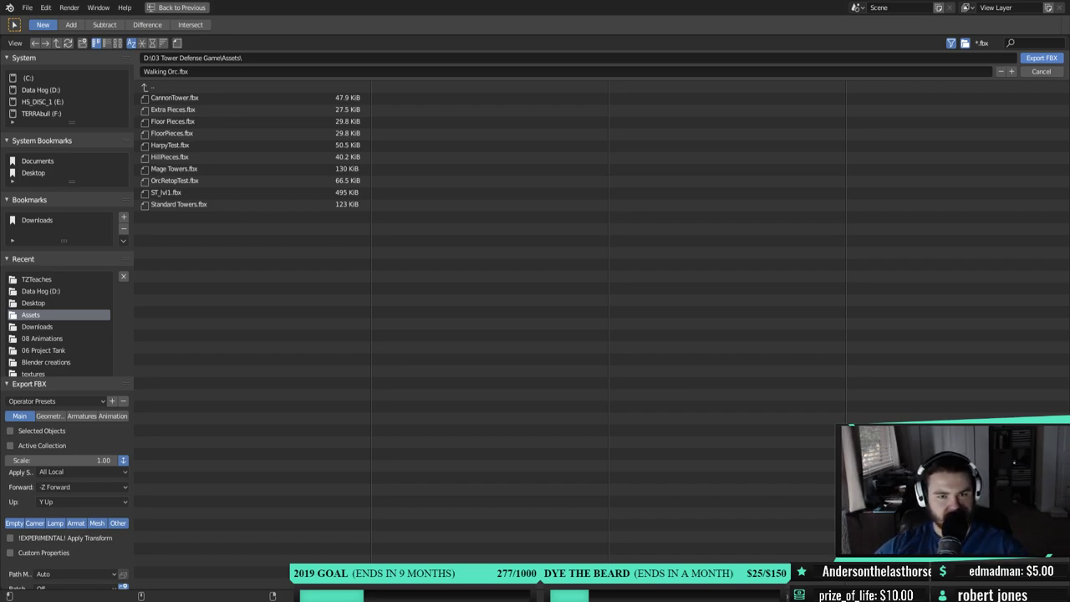
key("Return")
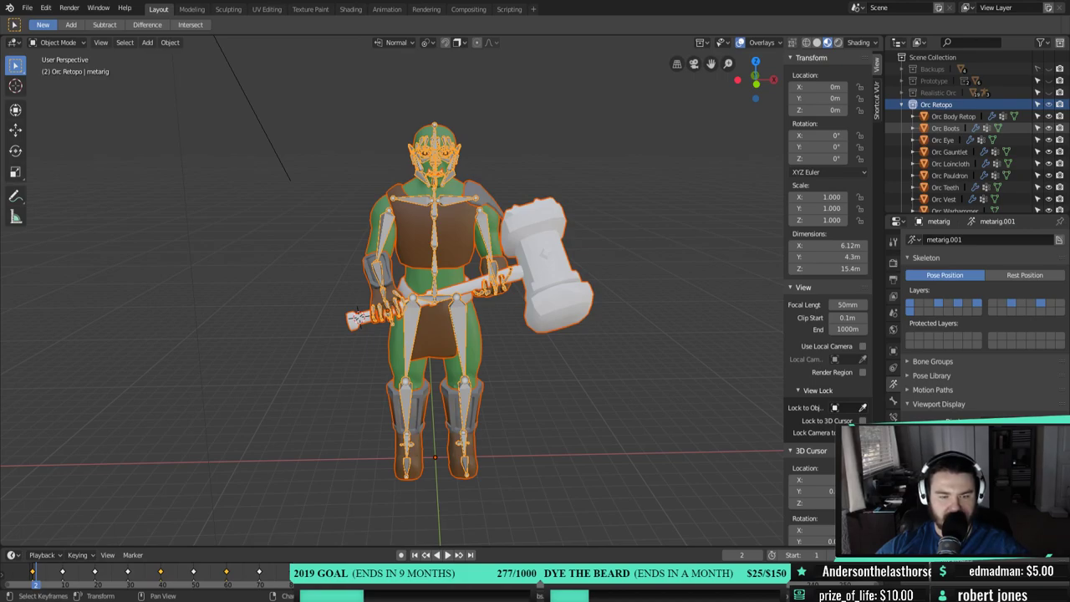
- Switch to Unity and import the Walking Orc FBX from D:\03 Tower Defense Game\Assets into the project's Assets folder
key("alt+Tab")
right_click(693, 488)
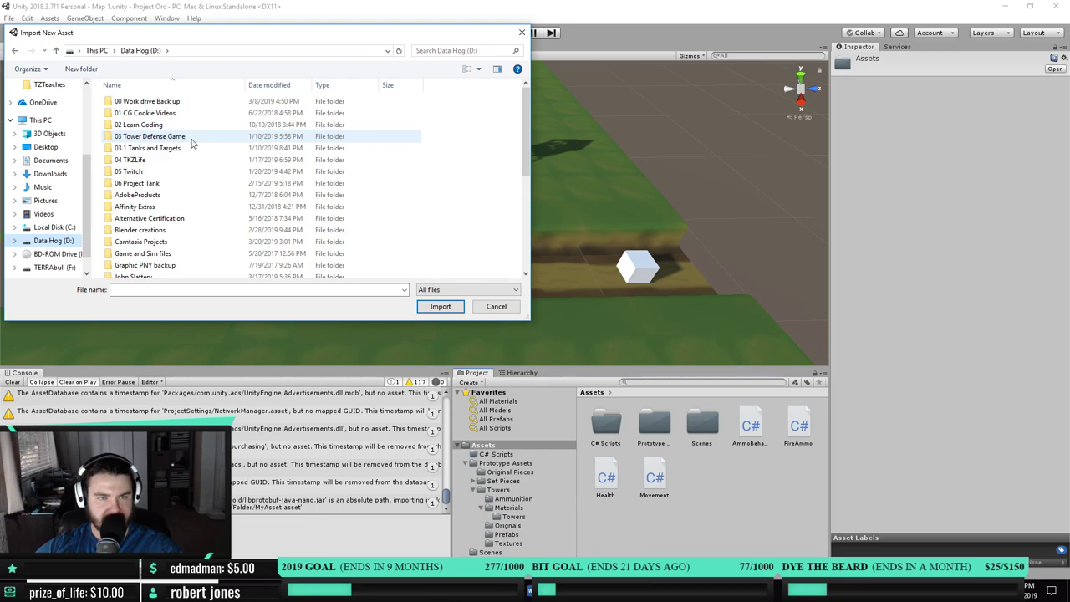
double_click(190, 142)
double_click(182, 104)
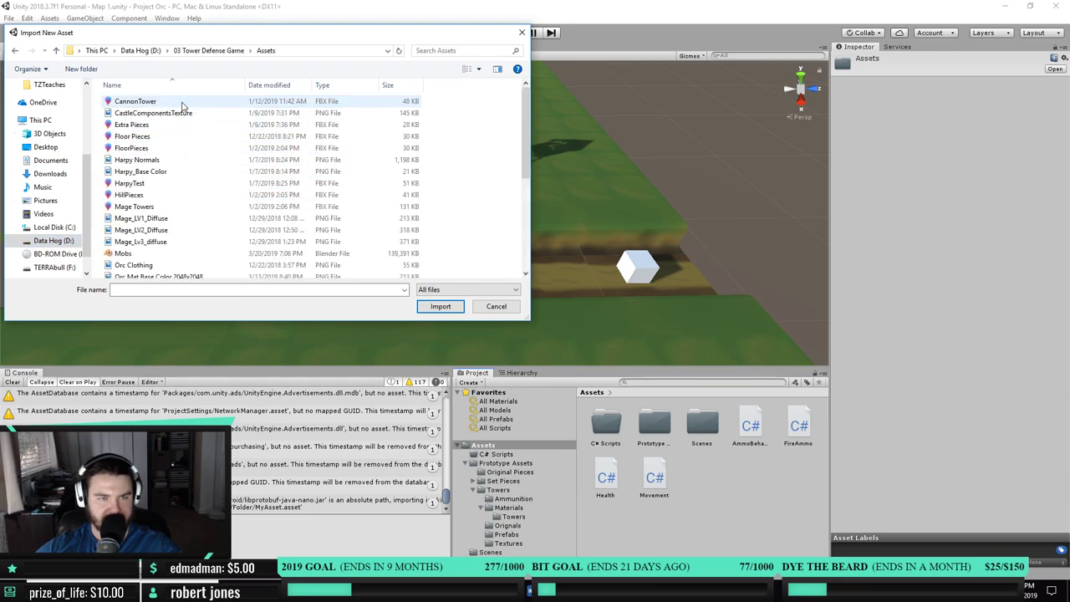
scroll(184, 121, "down", 5)
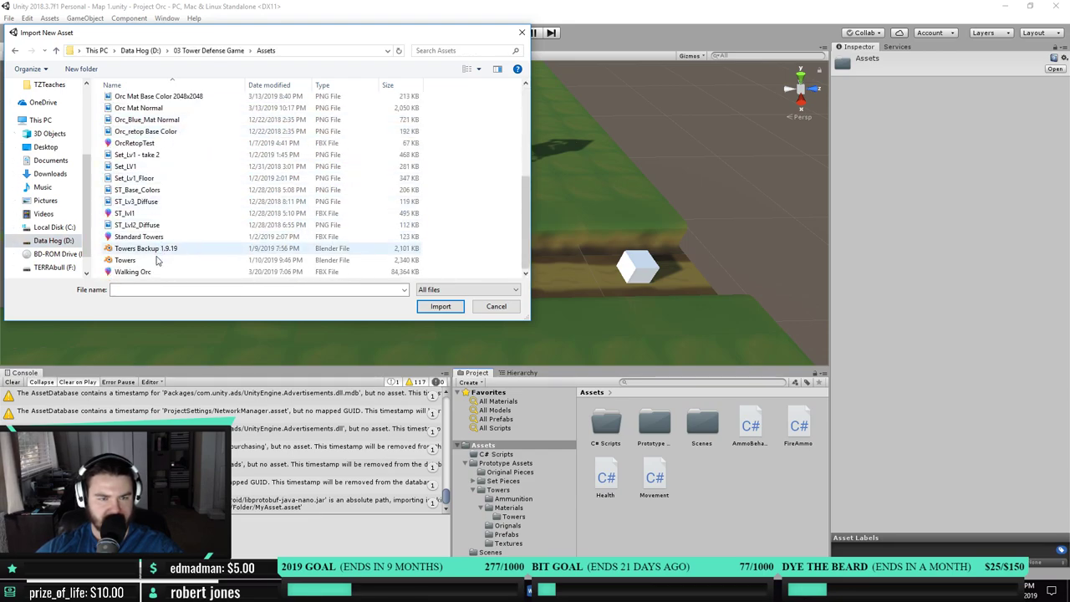
left_click_drag(155, 270, 180, 269)
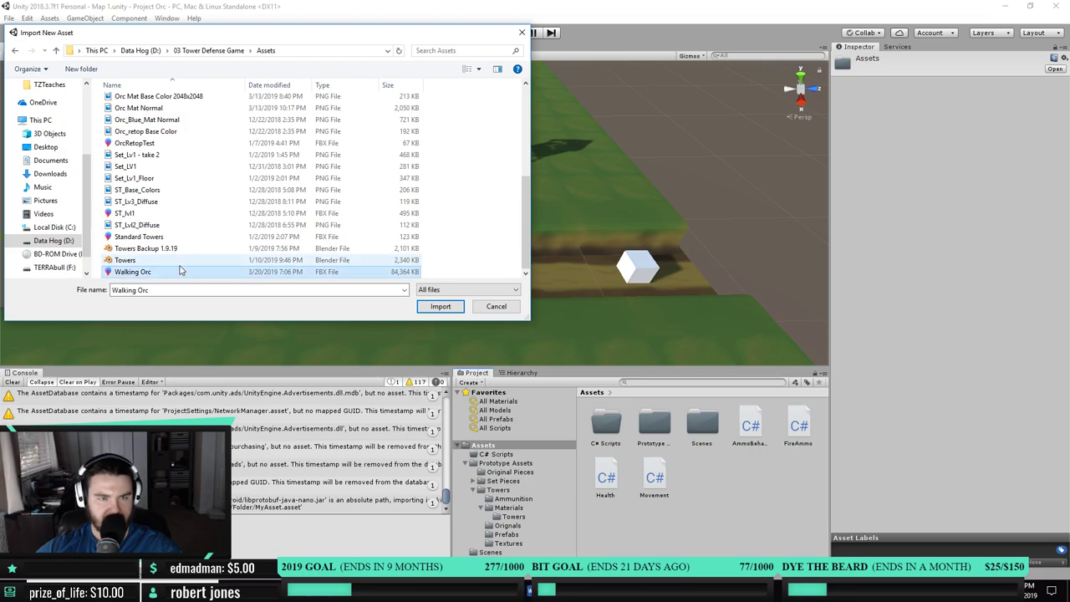
left_click(452, 308)
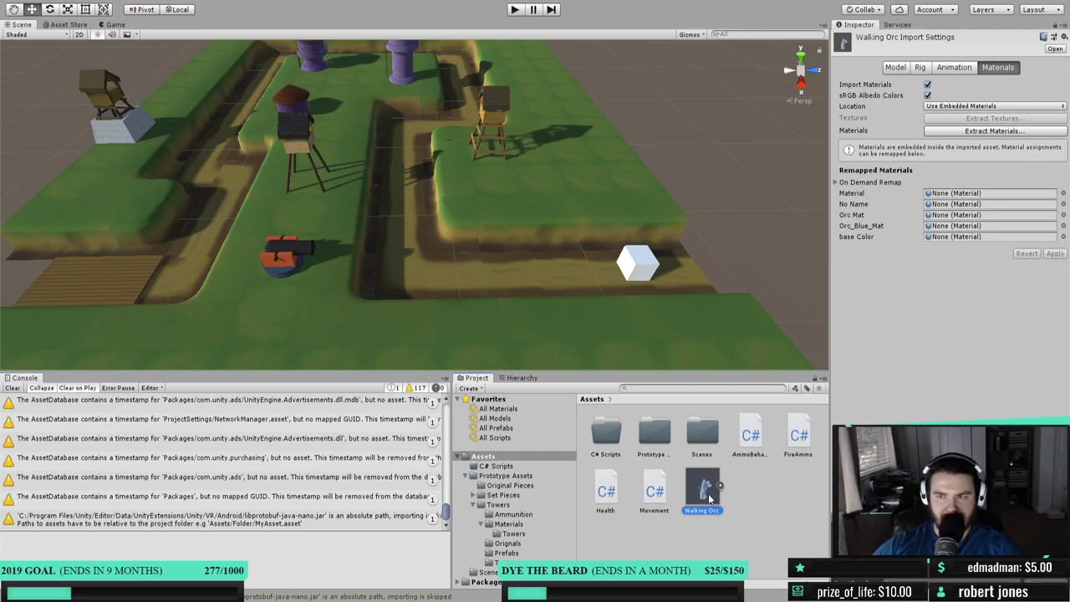
- In Walking Orc's animation import settings, extend the metarig|metarigAction clip's end to 24 and preview the metarig|metarigAction.002 clip
left_click(958, 68)
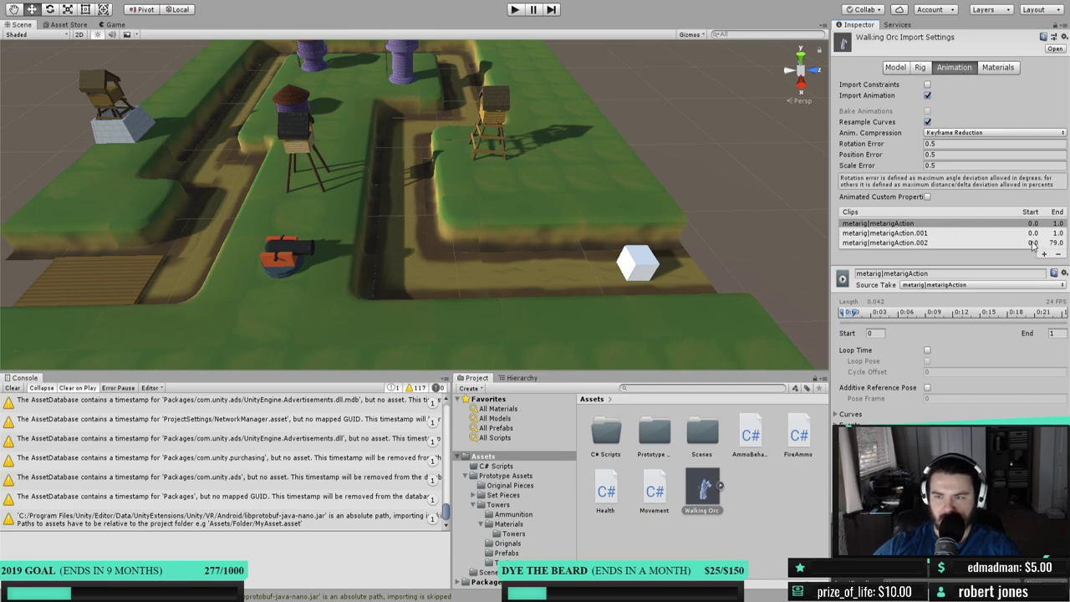
left_click_drag(854, 314, 884, 318)
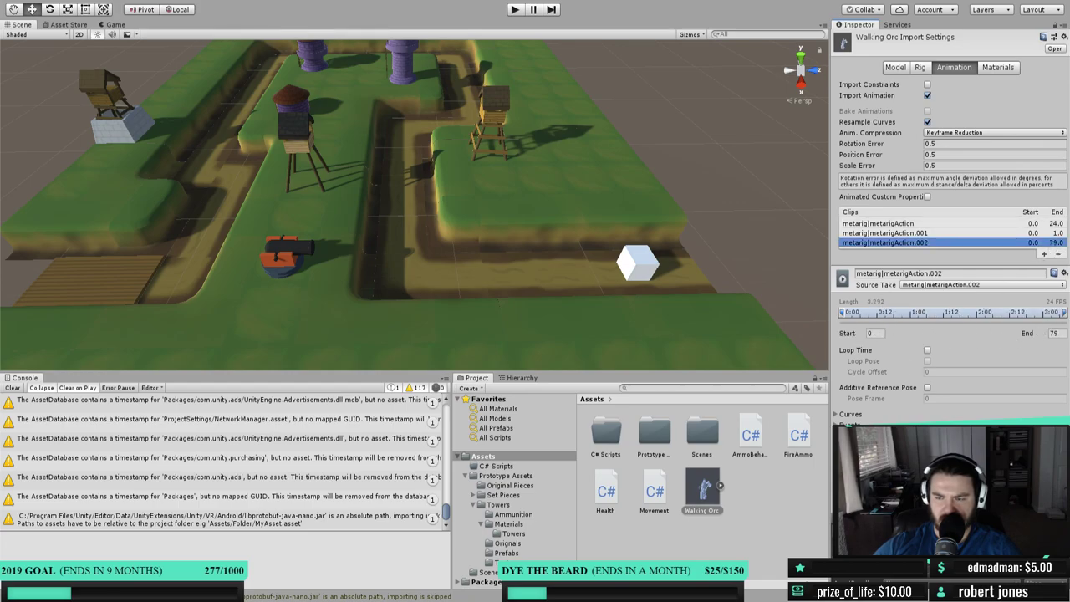
left_click_drag(950, 571, 950, 327)
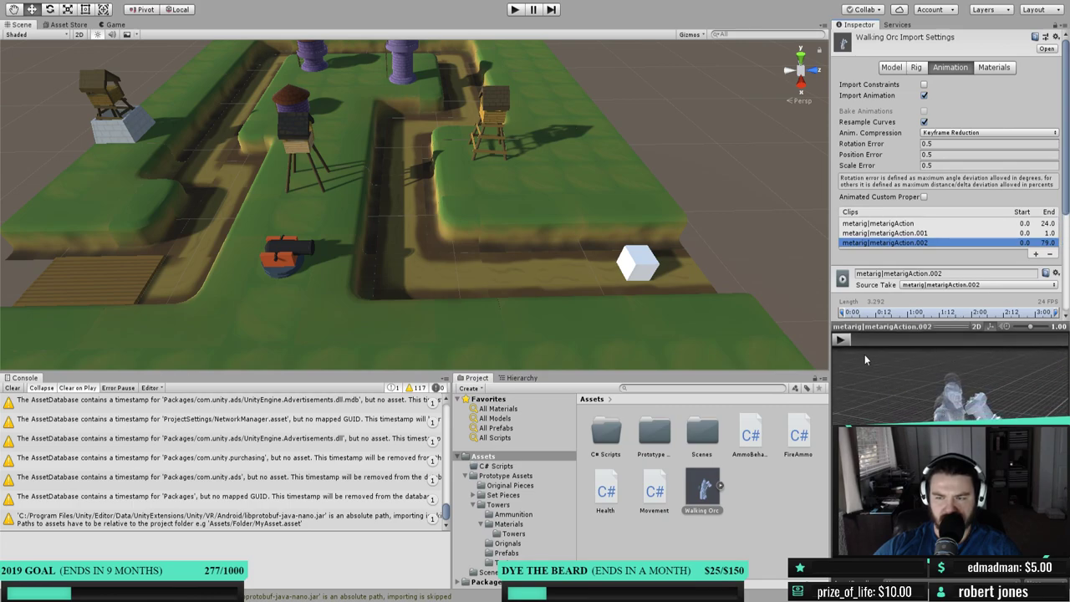
left_click(840, 339)
left_click(840, 339)
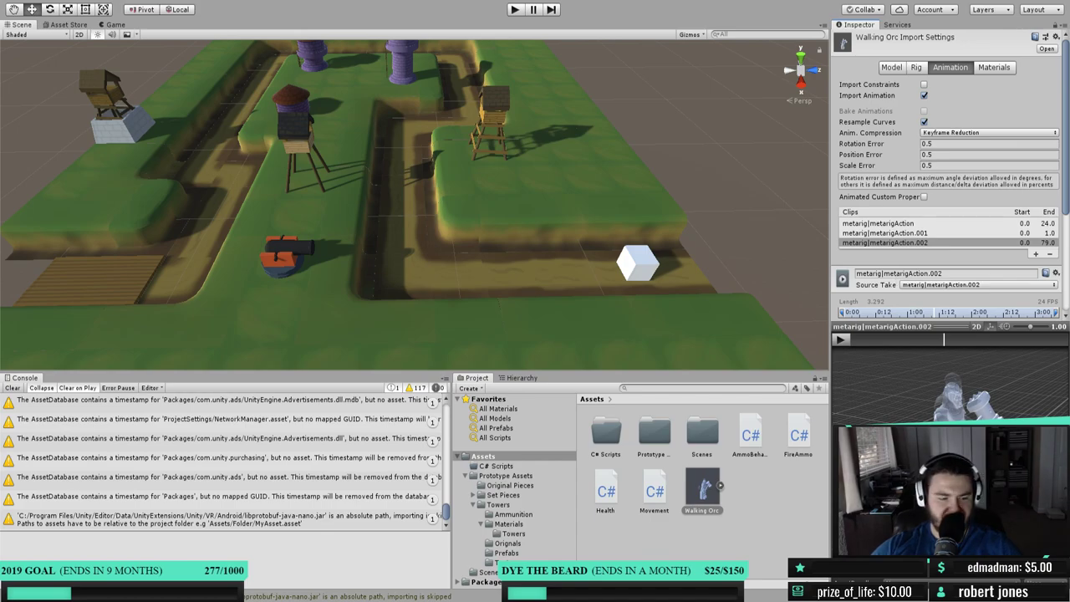
- Switch to Blender and export the orc as FBX again, limited to Selected Objects
key("alt+Tab")
left_click(27, 7)
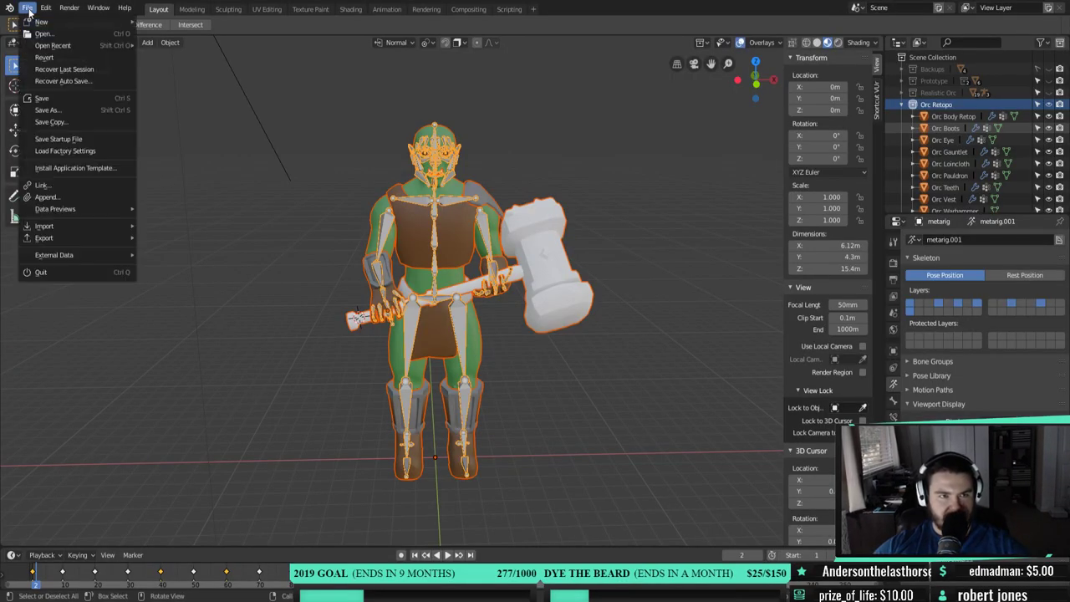
mouse_move(44, 237)
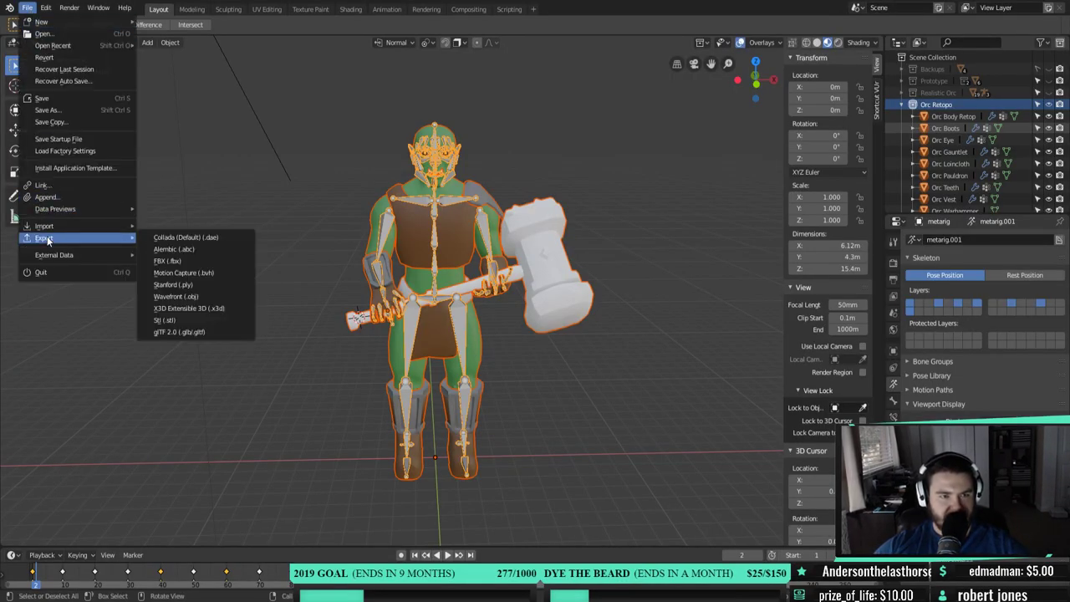
left_click(167, 260)
left_click(10, 430)
left_click(1042, 59)
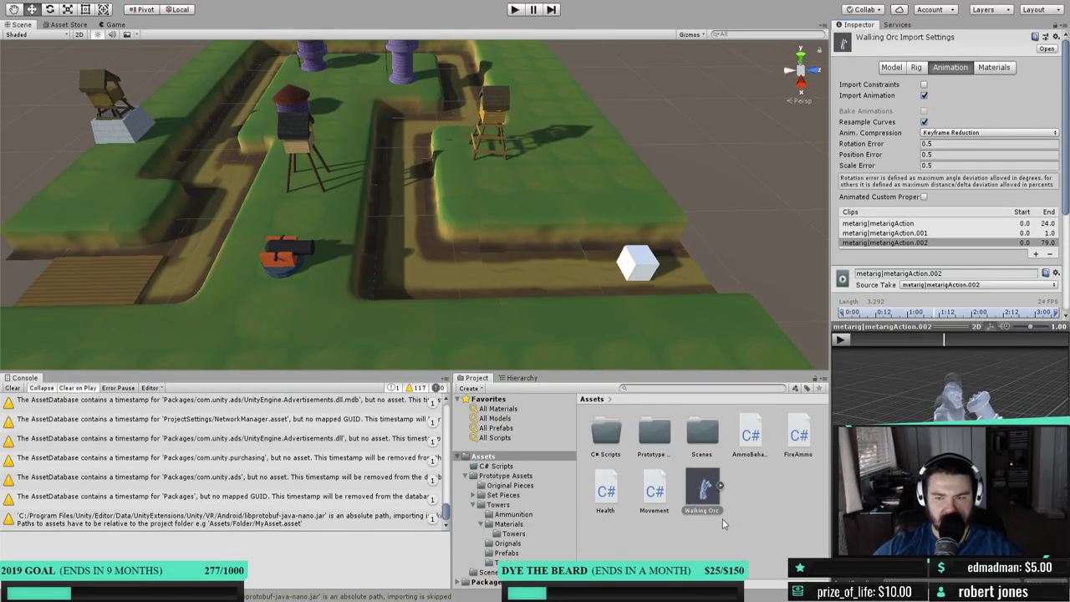
- Delete the old Walking Orc asset and import the re-exported Walking Orc FBX into the Assets folder
left_click(700, 495)
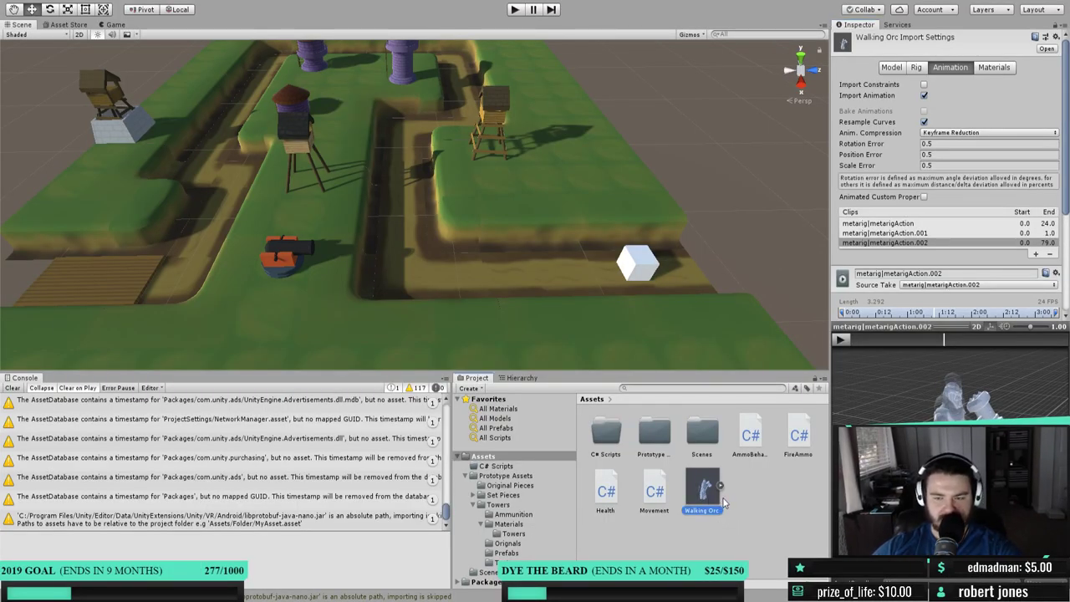
key("Delete")
left_click(701, 490)
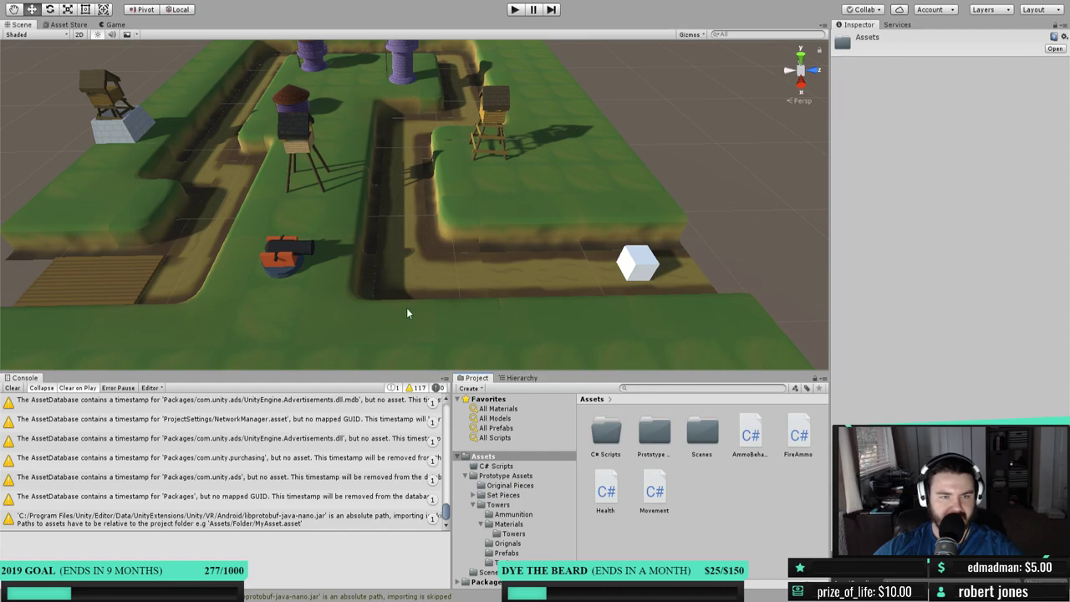
left_click_drag(455, 311, 685, 463)
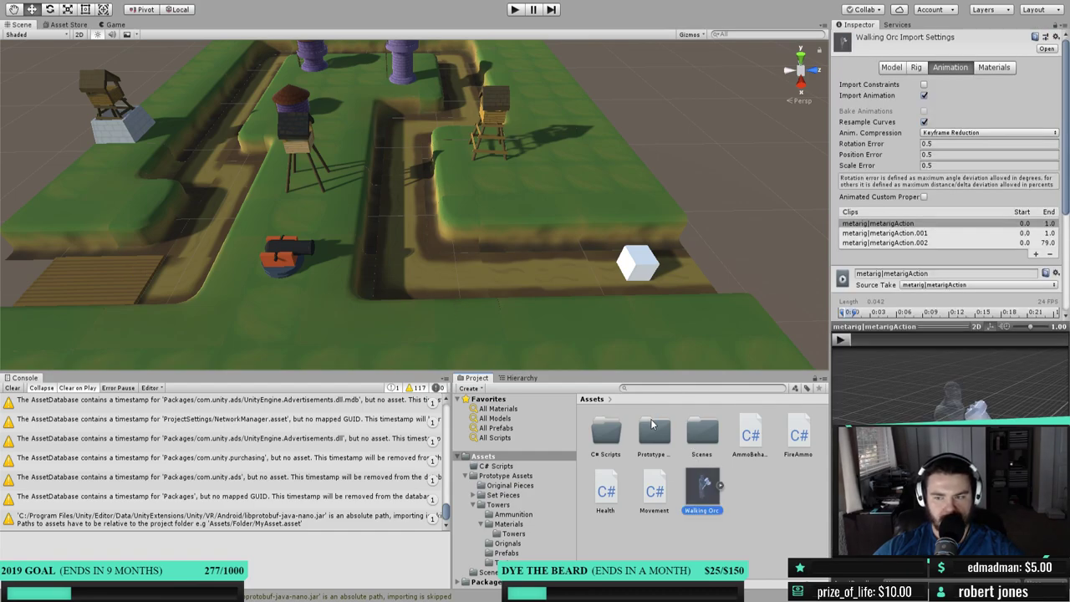
- Look through Walking Orc's sub-assets and preview its metarig|metarigAction and metarig|metarigAction.002 clips
left_click(722, 484)
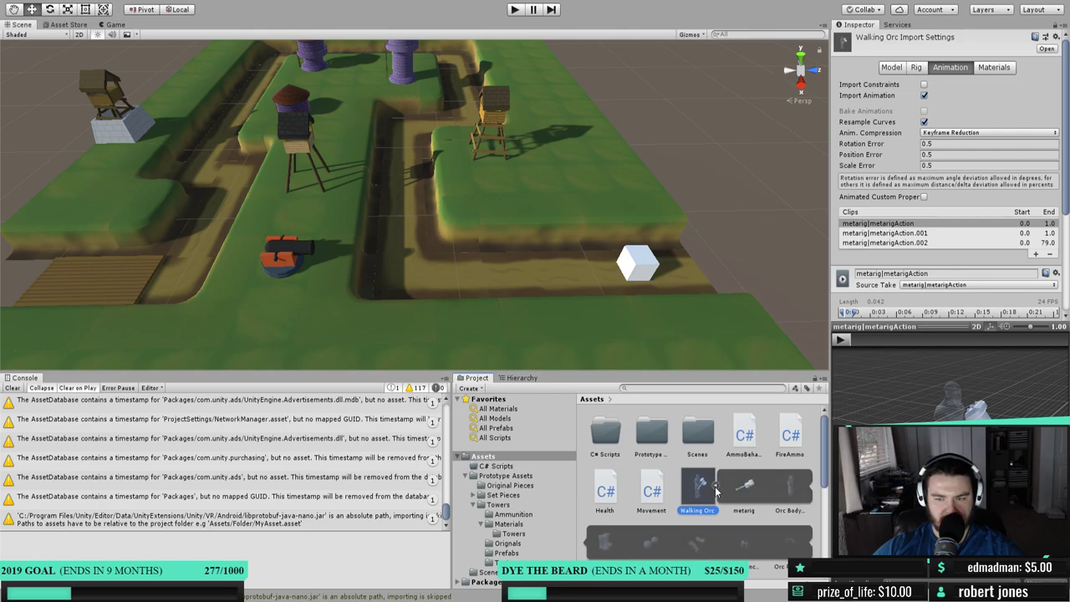
scroll(727, 510, "down", 2)
scroll(722, 550, "up", 2)
left_click(841, 340)
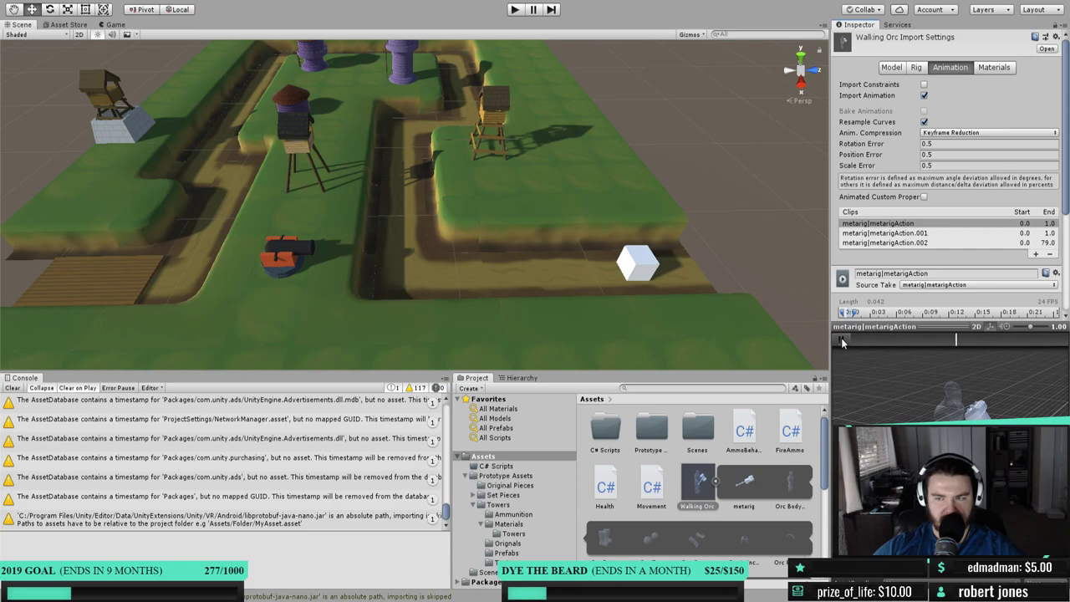
left_click(913, 242)
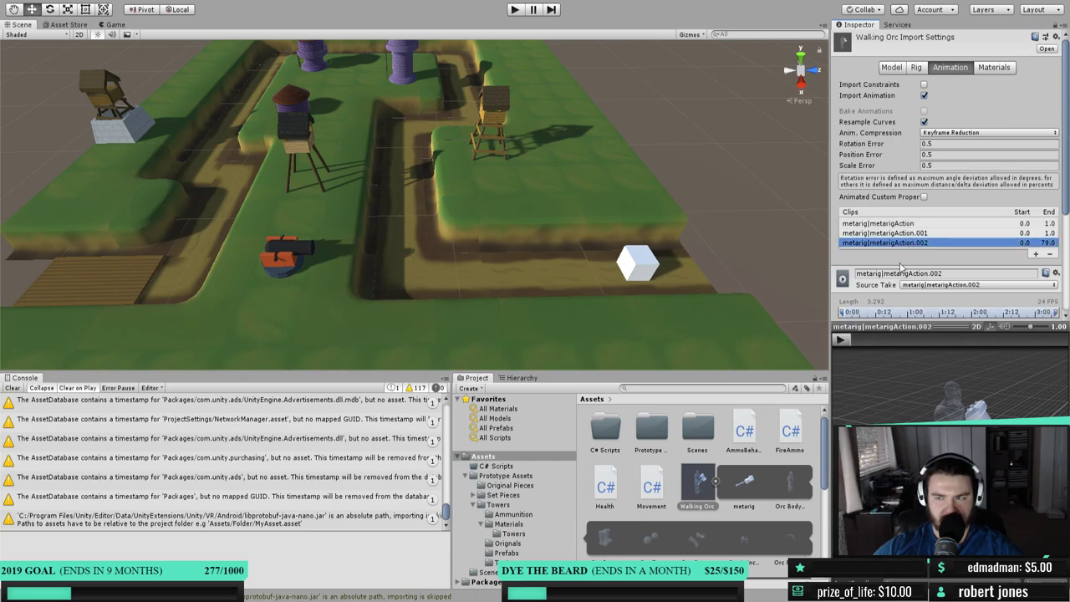
left_click(840, 342)
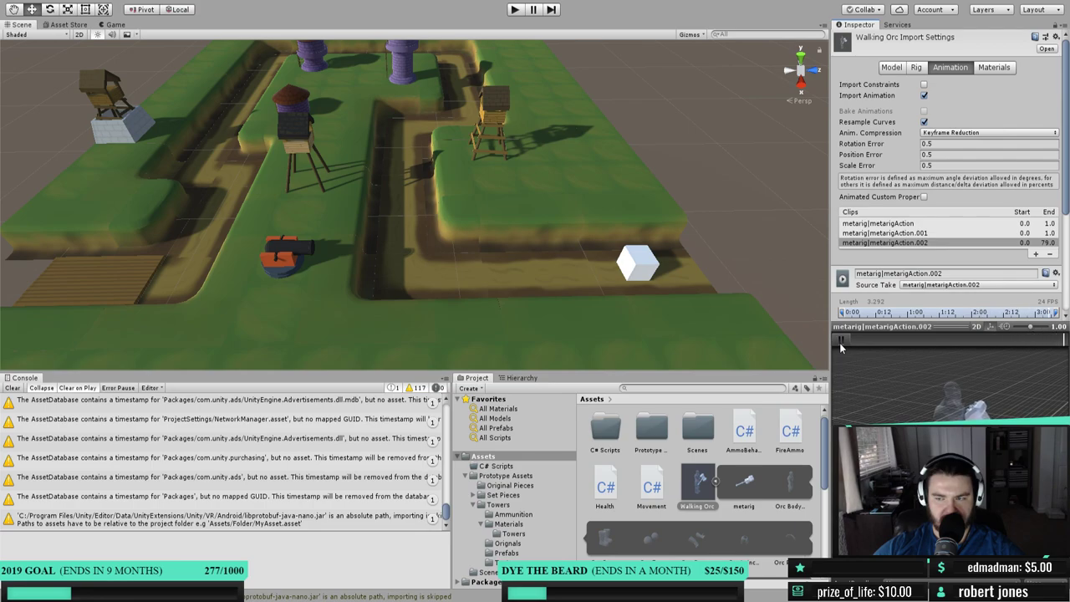
left_click(840, 341)
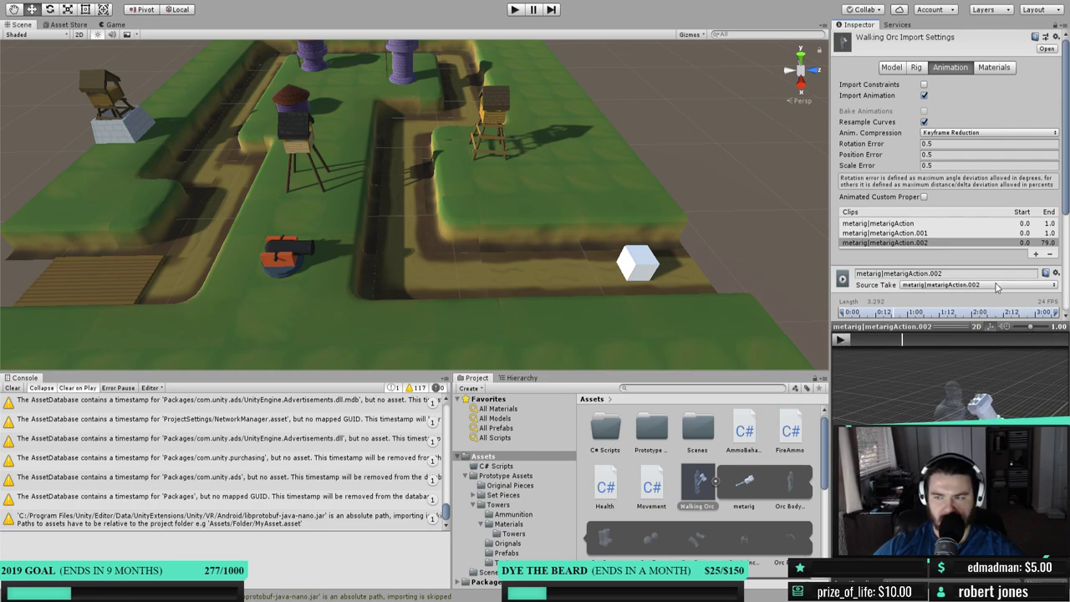
- Rename Walking Orc's metarig|metarigAction.002 animation clip to Walking
left_click(943, 276)
type("W")
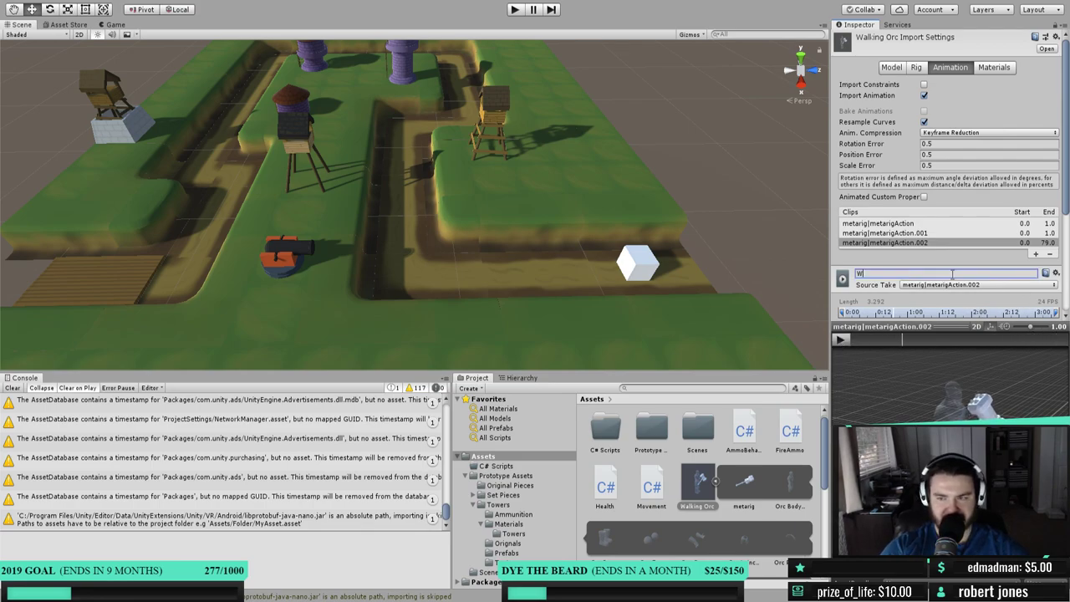
type("alking")
key("Return")
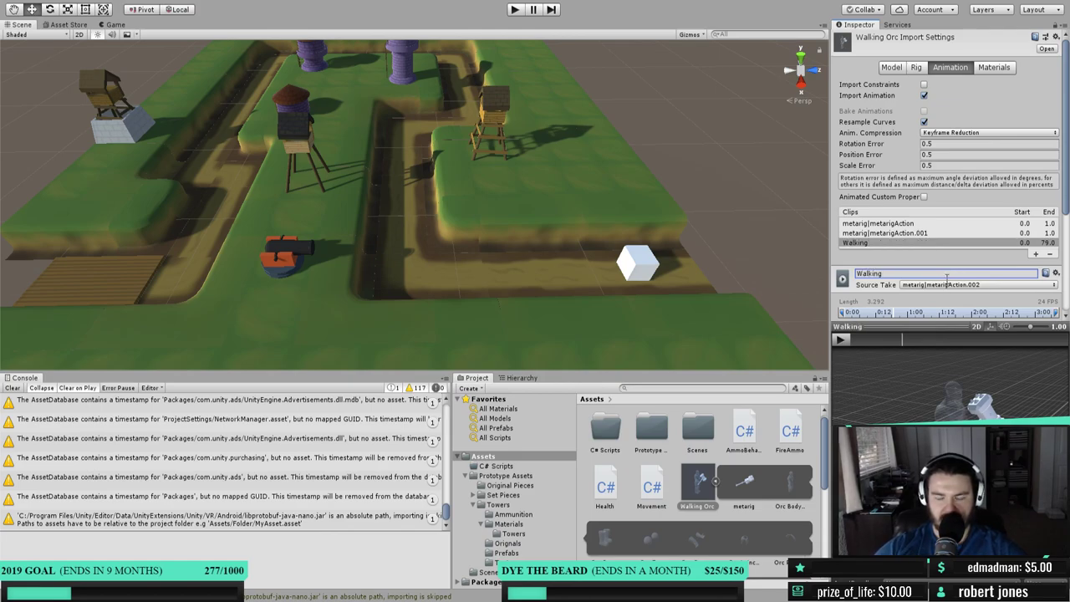
- Preview the metarig|metarigAction.001 clip, and remove it and metarig|metarigAction from the clip list, keeping only Walking
left_click(911, 234)
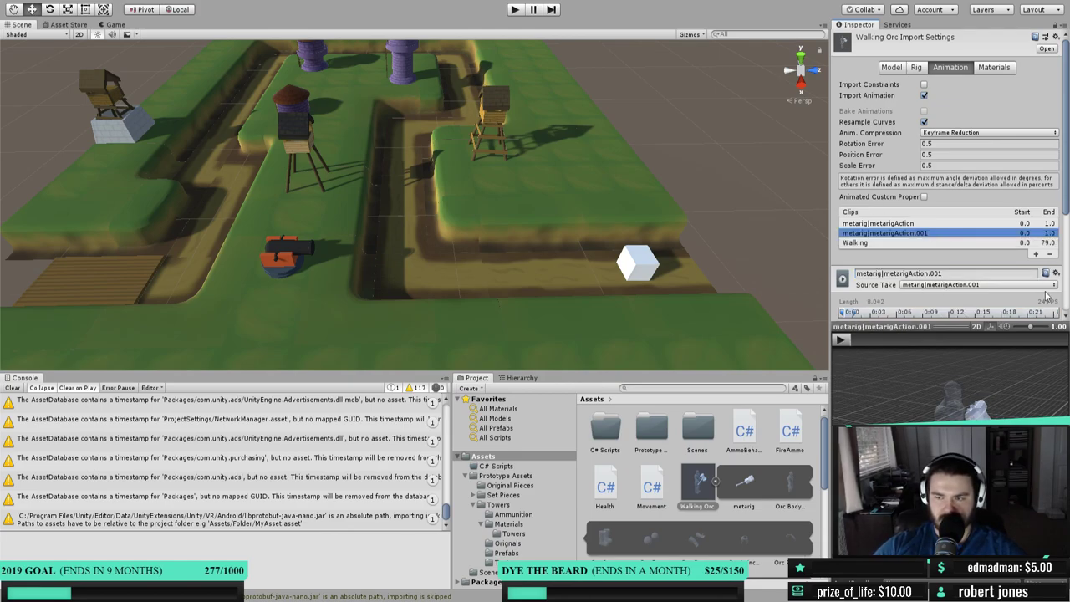
left_click(843, 344)
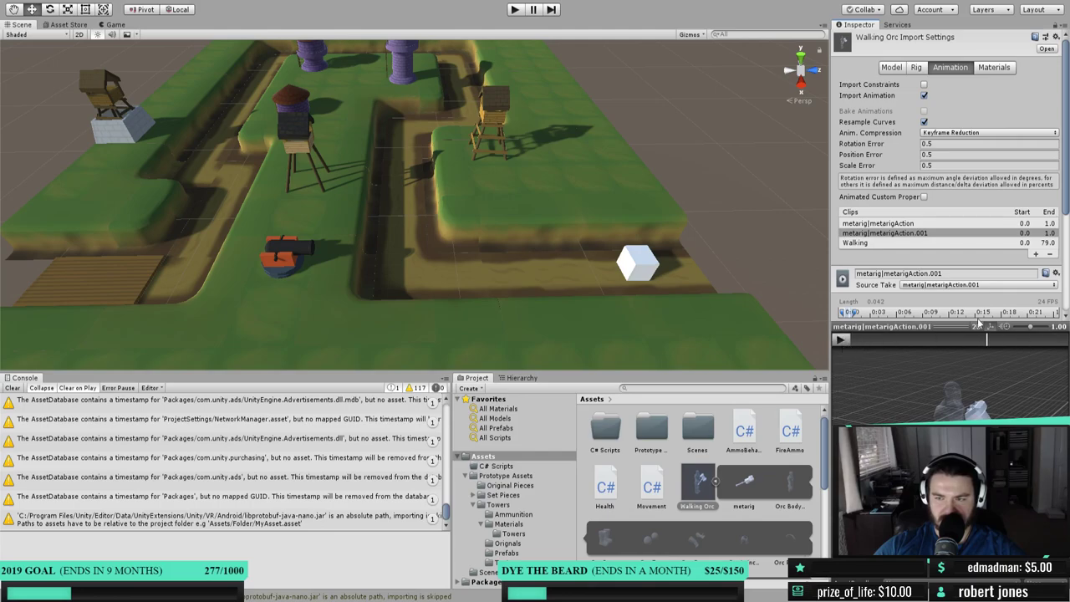
left_click(1050, 254)
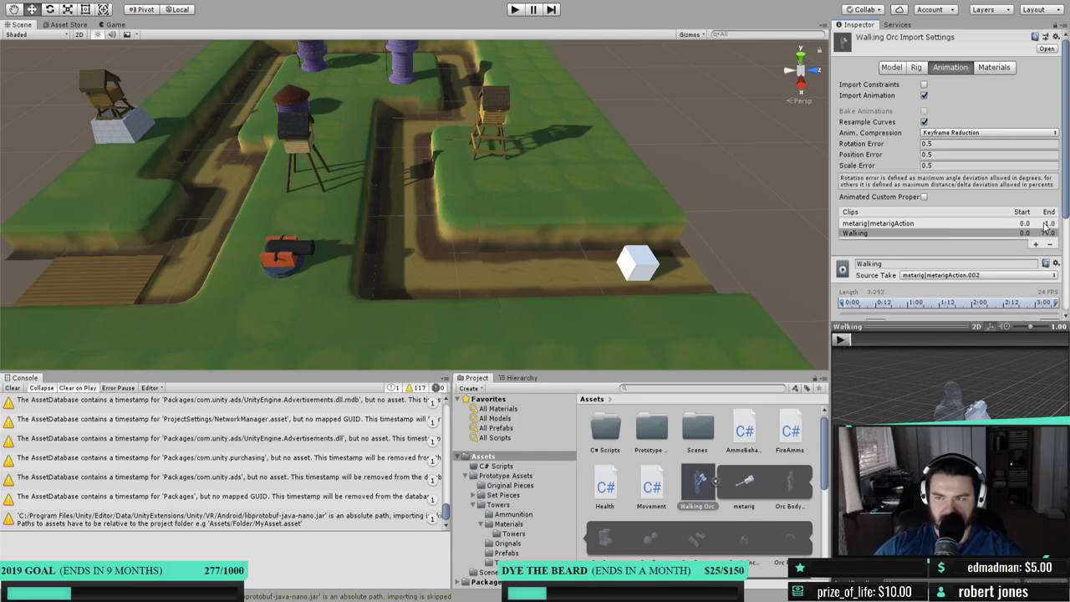
left_click(1049, 224)
left_click(1050, 244)
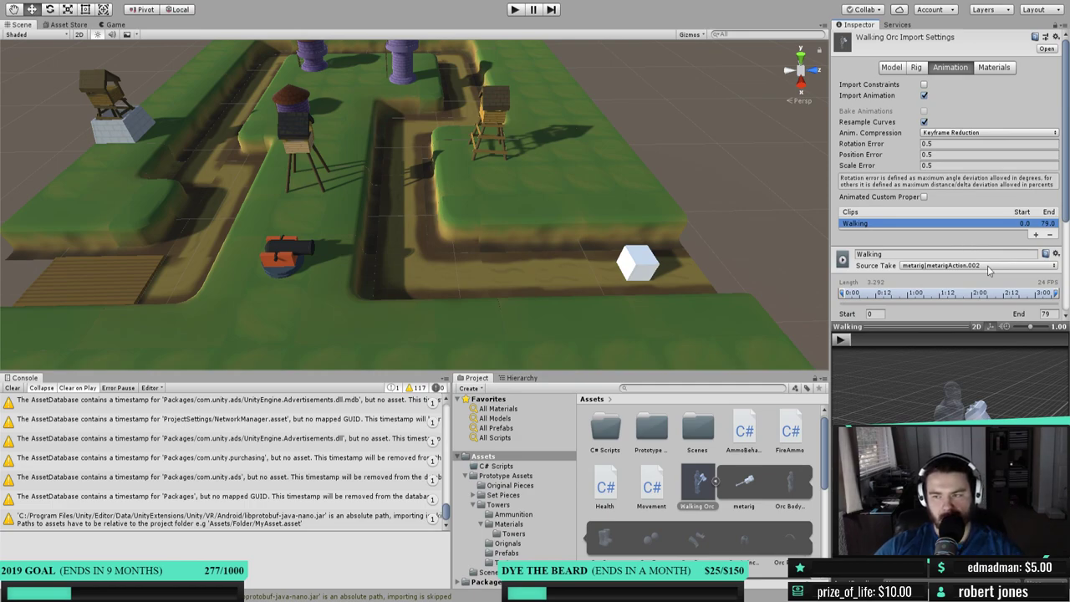
- Preview the Walking clip and raise its preview playback speed to 1.75
left_click(843, 341)
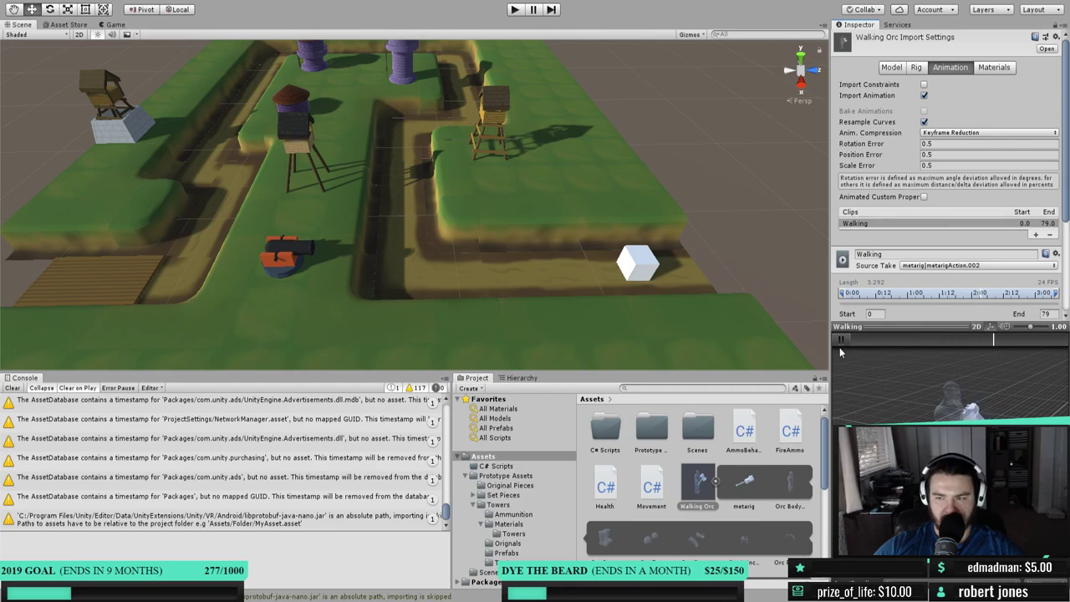
left_click(840, 340)
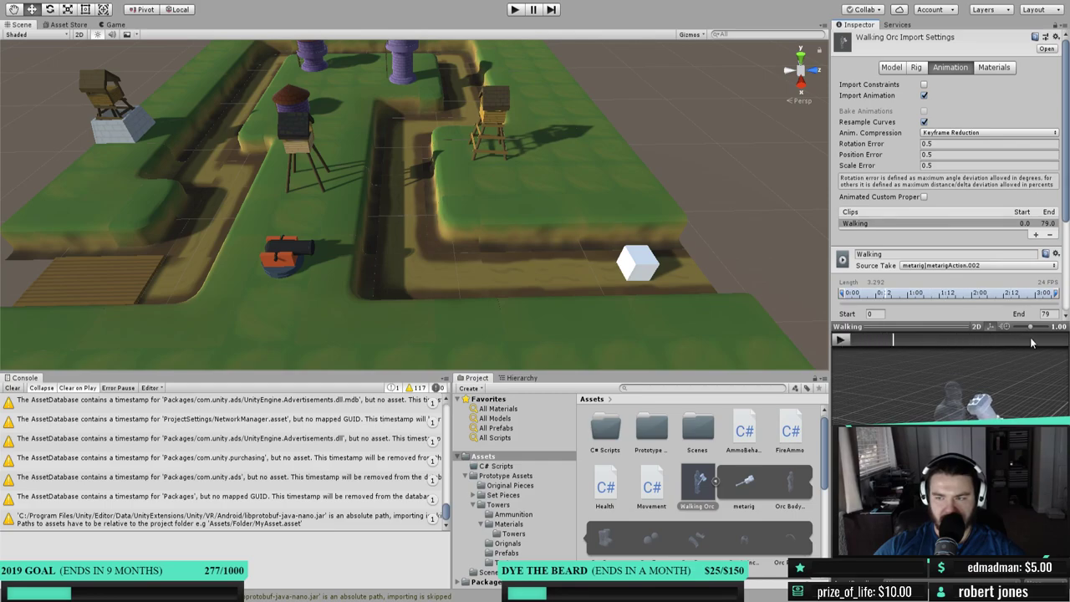
left_click_drag(1033, 331, 1043, 331)
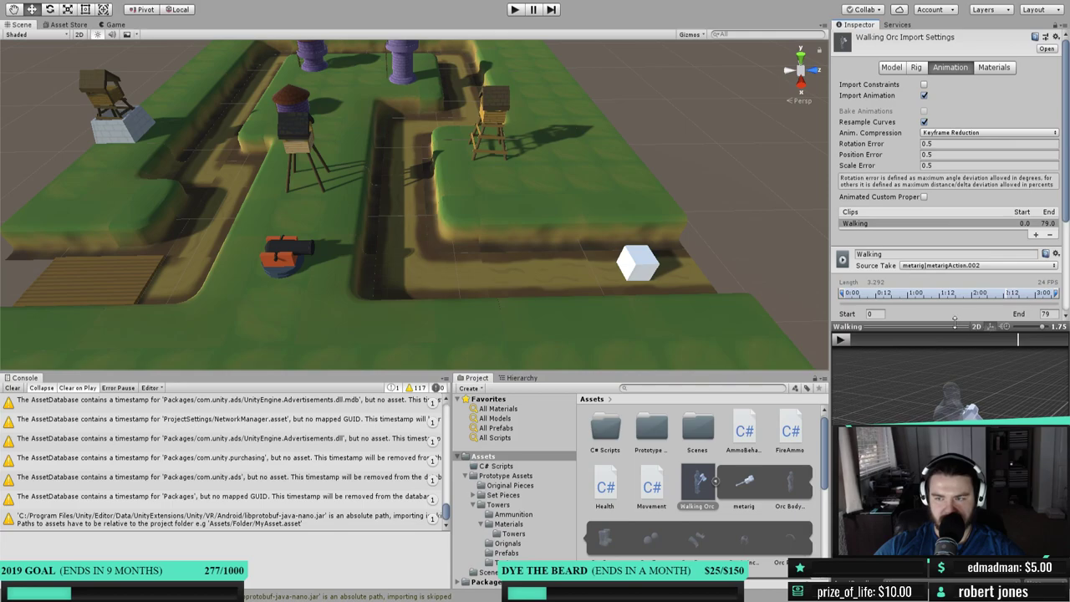
- Collapse the animation preview and enable Loop Time for the Walking clip
left_click(987, 328)
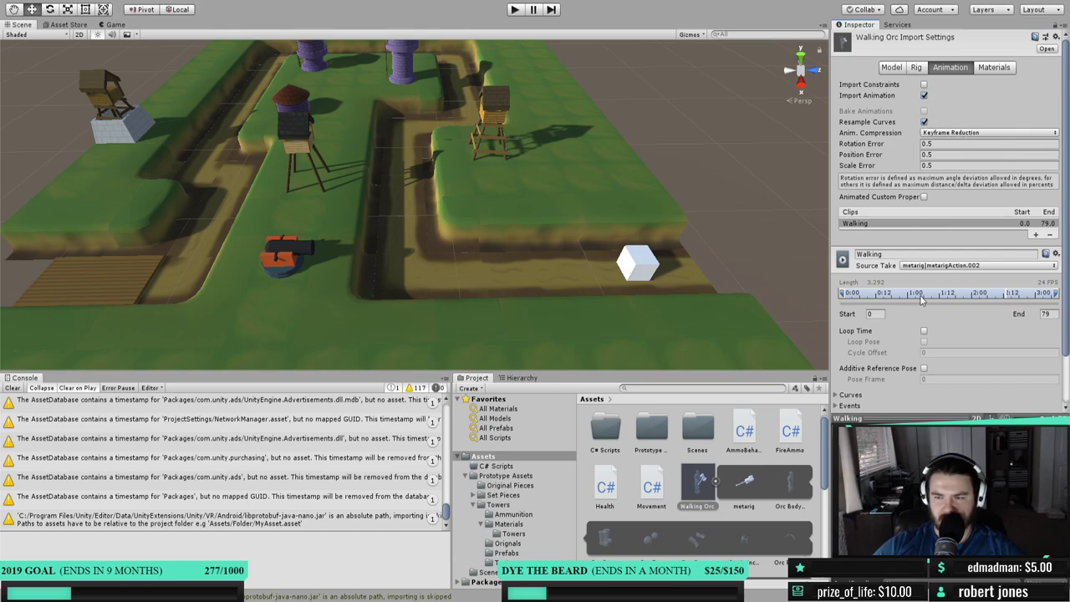
scroll(894, 365, "down", 3)
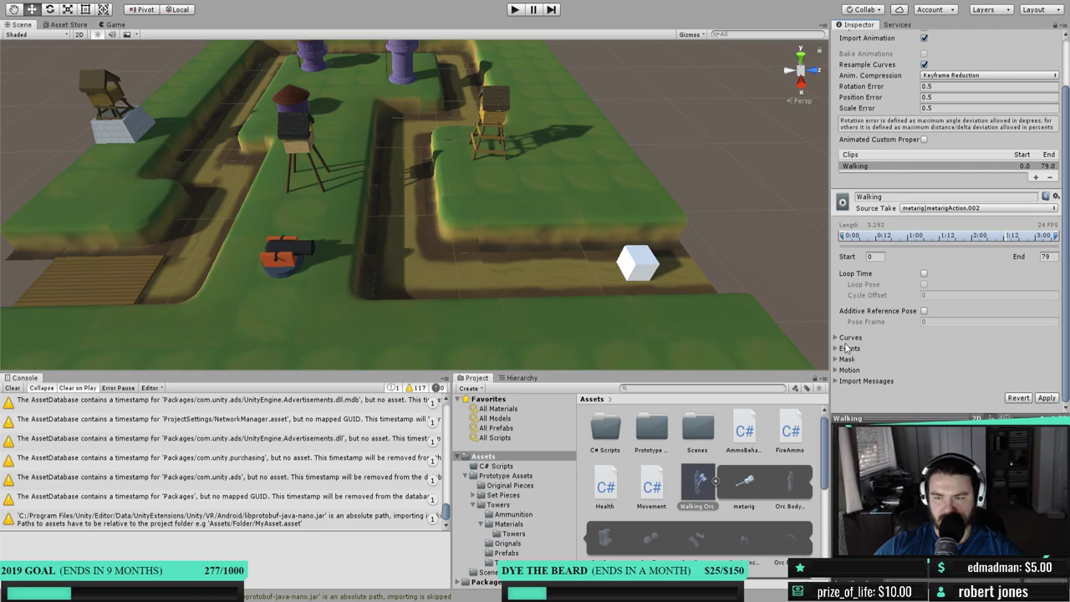
scroll(855, 358, "up", 3)
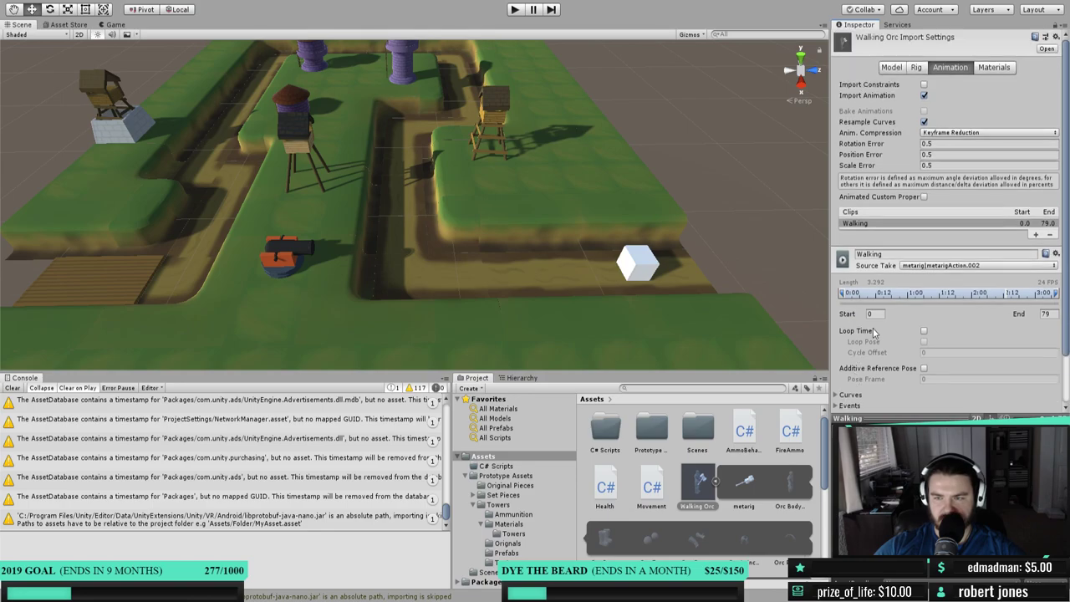
left_click(924, 331)
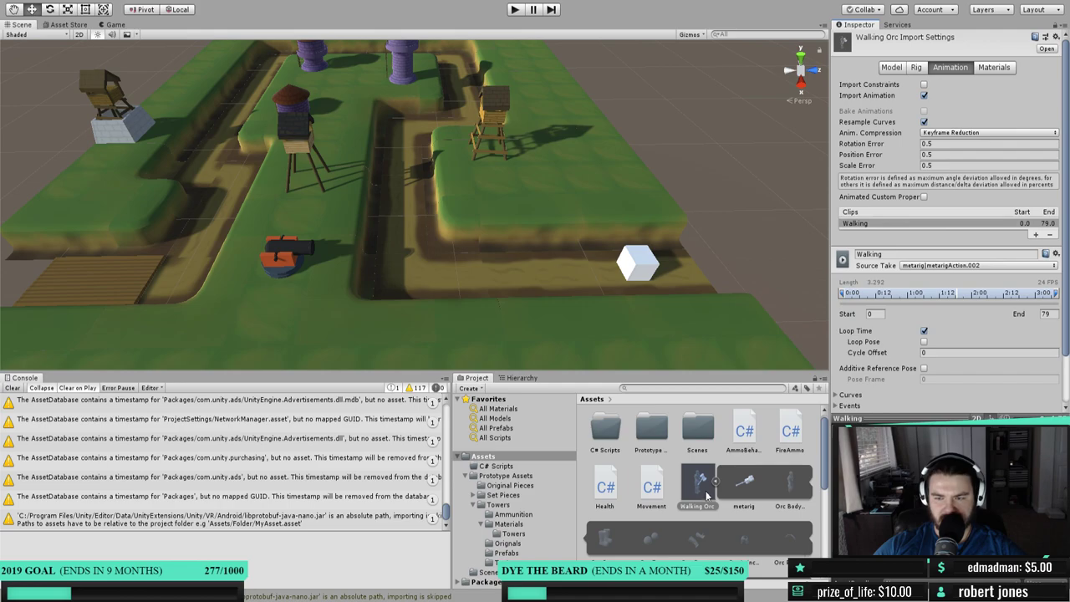
- Extract the embedded Orc Mat material from the Walking Orc model into the Assets folder
scroll(771, 507, "down", 3)
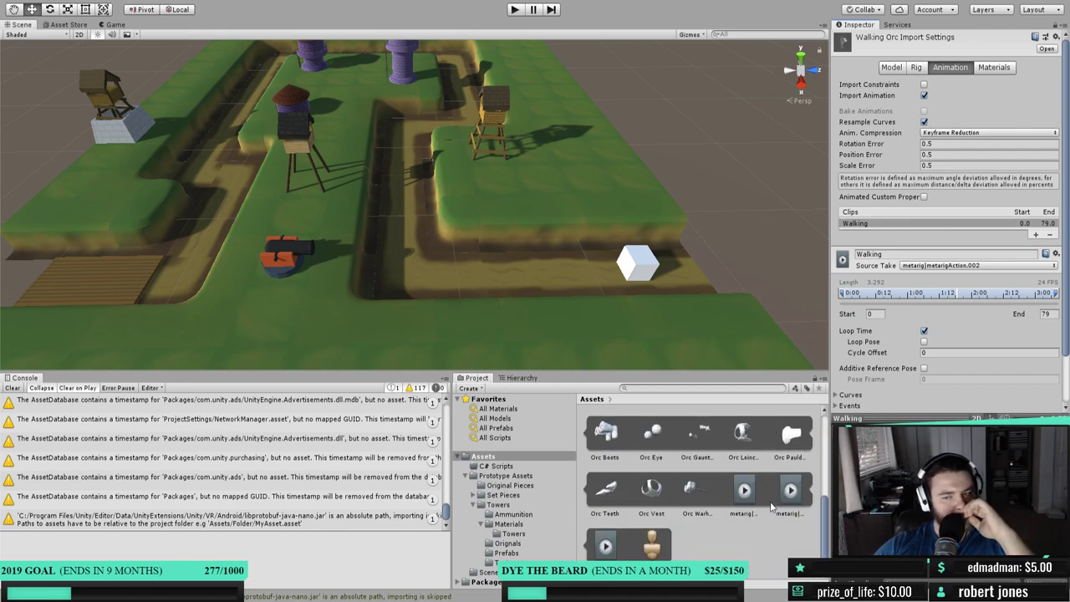
scroll(736, 507, "down", 3)
left_click(697, 489)
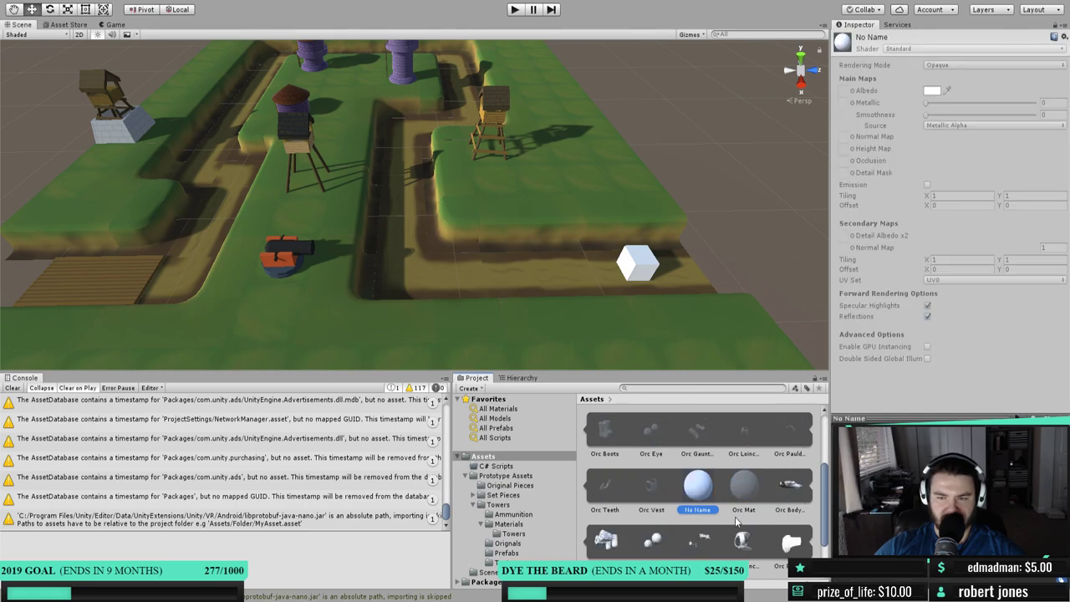
scroll(735, 520, "down", 1)
scroll(735, 519, "down", 1)
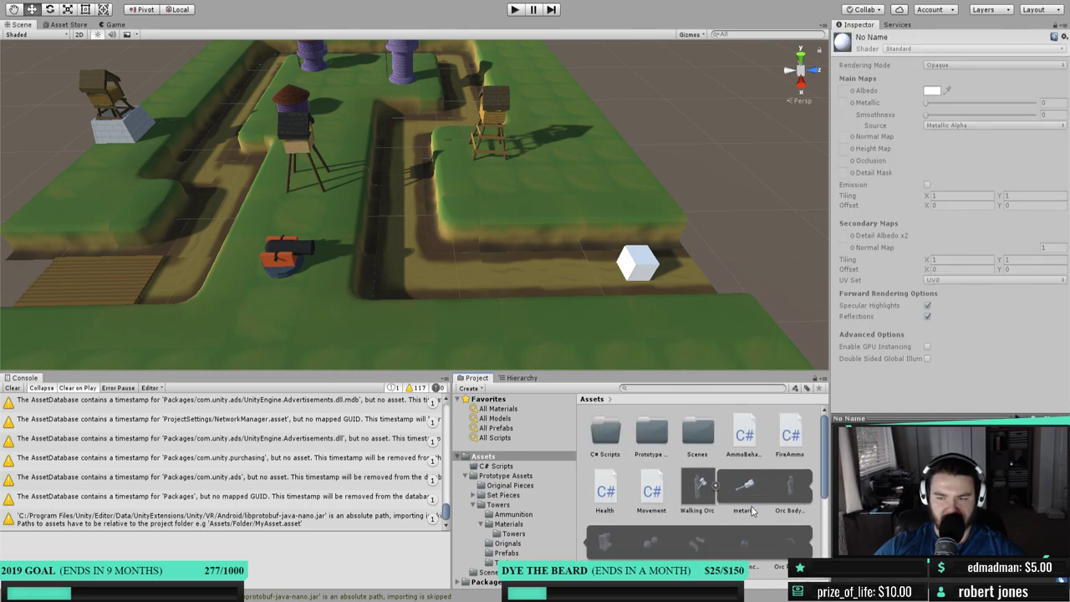
scroll(751, 511, "up", 1)
left_click(741, 445)
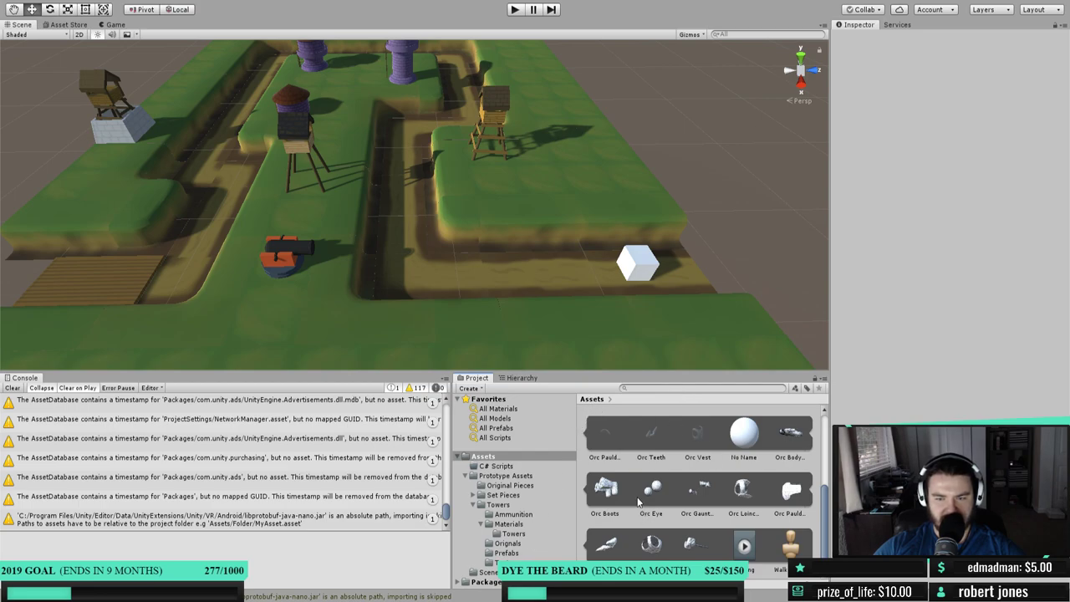
scroll(755, 499, "up", 3)
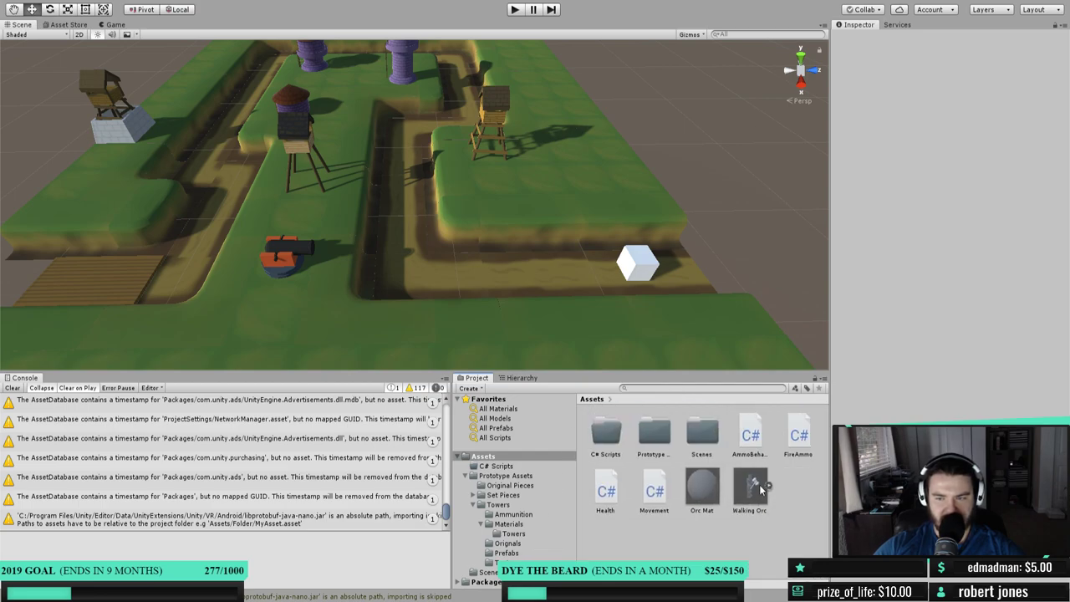
- On Orc Mat, assign the orc's base texture to Albedo and Orc Mat Normal to Normal Map, and set the rendering mode to Opaque
left_click(711, 492)
left_click(679, 535)
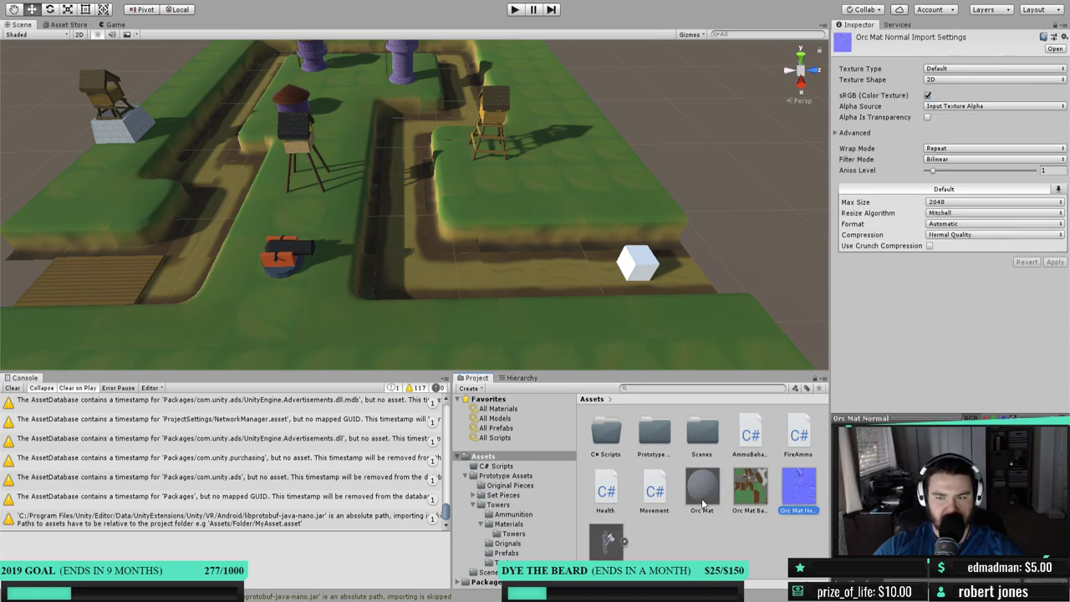
left_click(703, 489)
left_click_drag(751, 499, 843, 92)
left_click_drag(794, 502, 847, 137)
left_click(1001, 68)
left_click(993, 77)
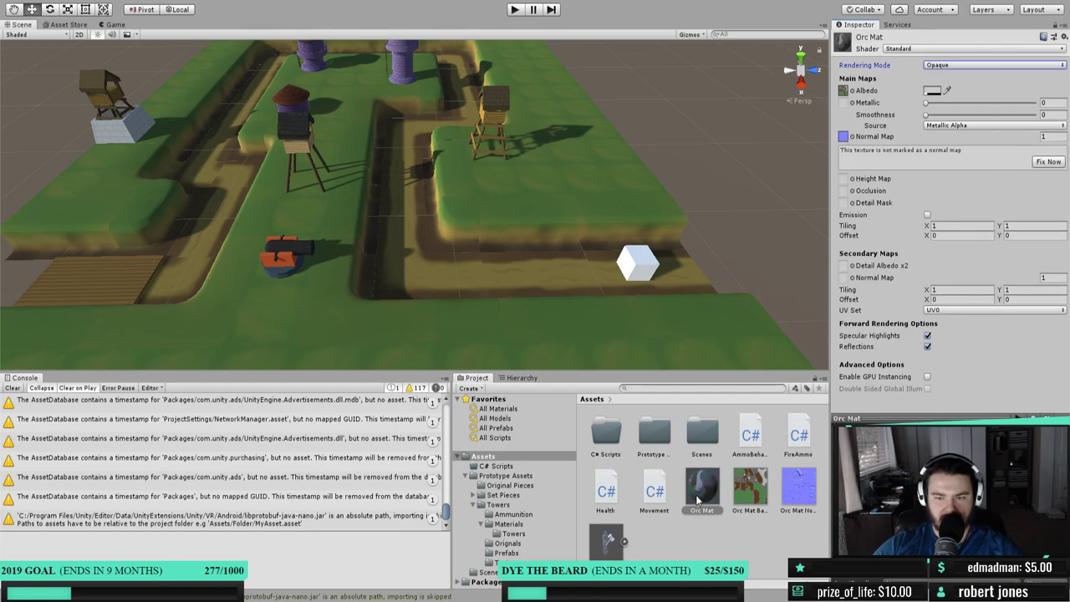
- Place the Walking Orc model in the map scene at about X 9.65, Y 2.0, Z 9.43 and inspect it from several sides
left_click_drag(608, 550, 458, 302)
right_click_drag(732, 257, 730, 290)
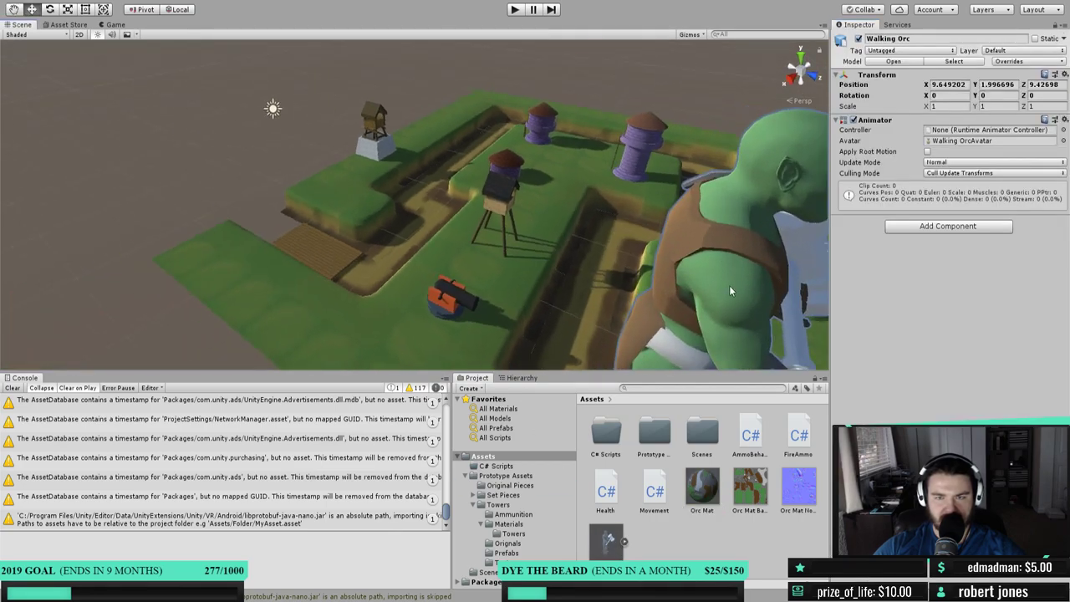
middle_click_drag(729, 286, 577, 226)
scroll(468, 217, "down", 3)
middle_click_drag(468, 216, 524, 256)
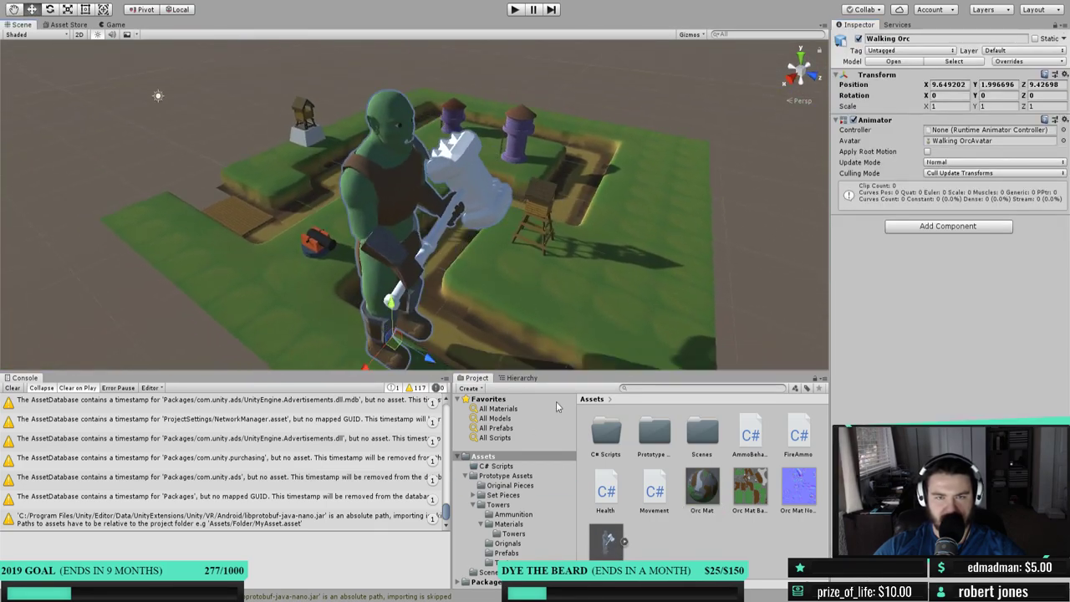
left_click_drag(741, 499, 385, 189)
right_click_drag(384, 194, 301, 150)
middle_click_drag(522, 335, 502, 199)
scroll(479, 248, "down", 5)
middle_click_drag(449, 270, 477, 259)
scroll(469, 252, "down", 3)
middle_click_drag(462, 191, 474, 247)
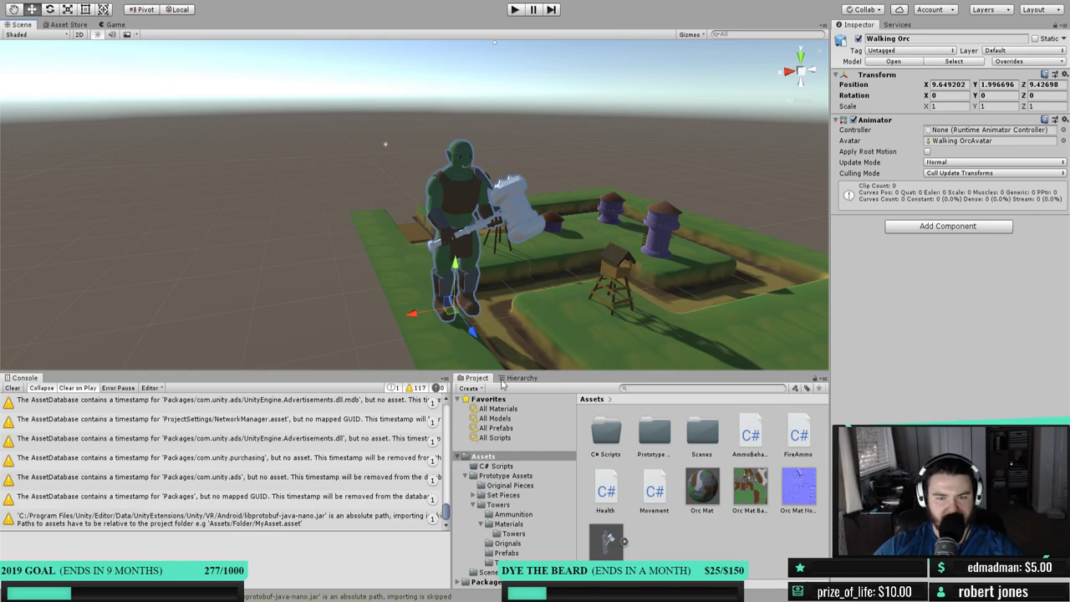
- Dock the Hierarchy beside the Console and frame the Walking Orc object in the scene view
left_click(522, 378)
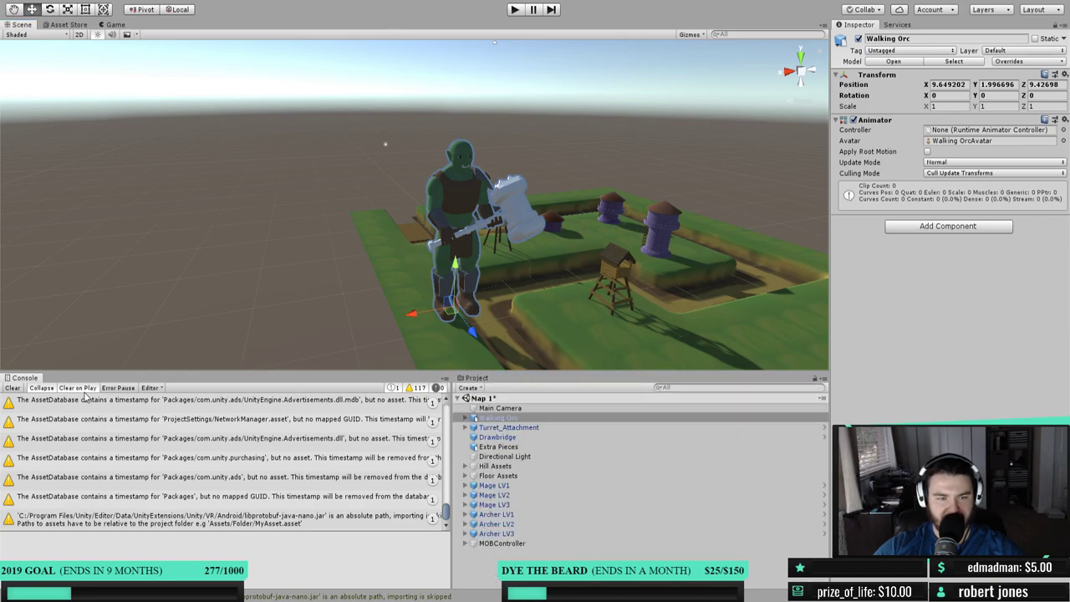
left_click_drag(85, 393, 74, 389)
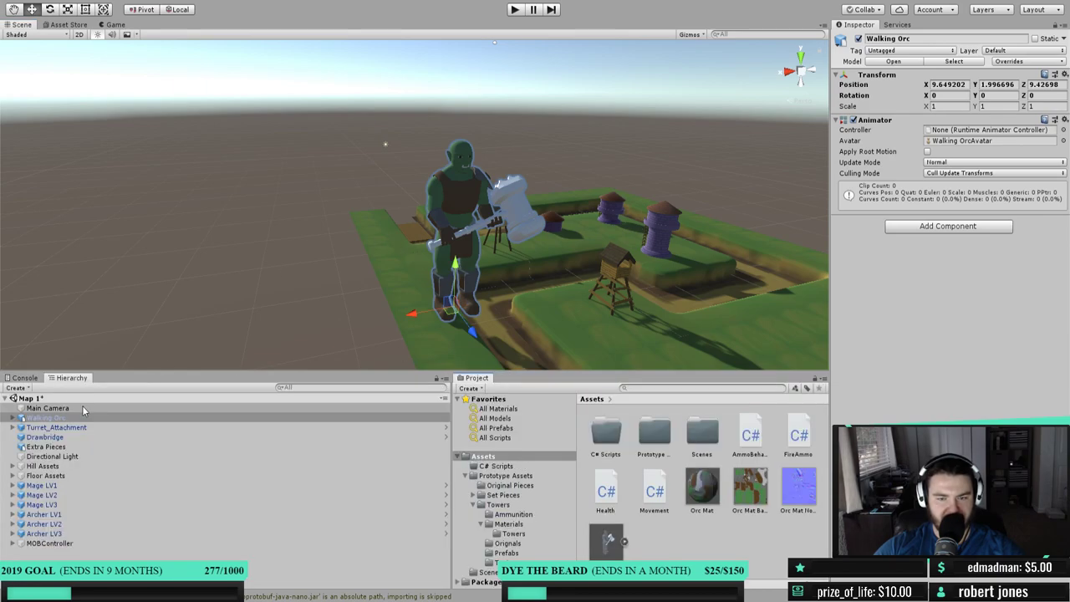
left_click(19, 420)
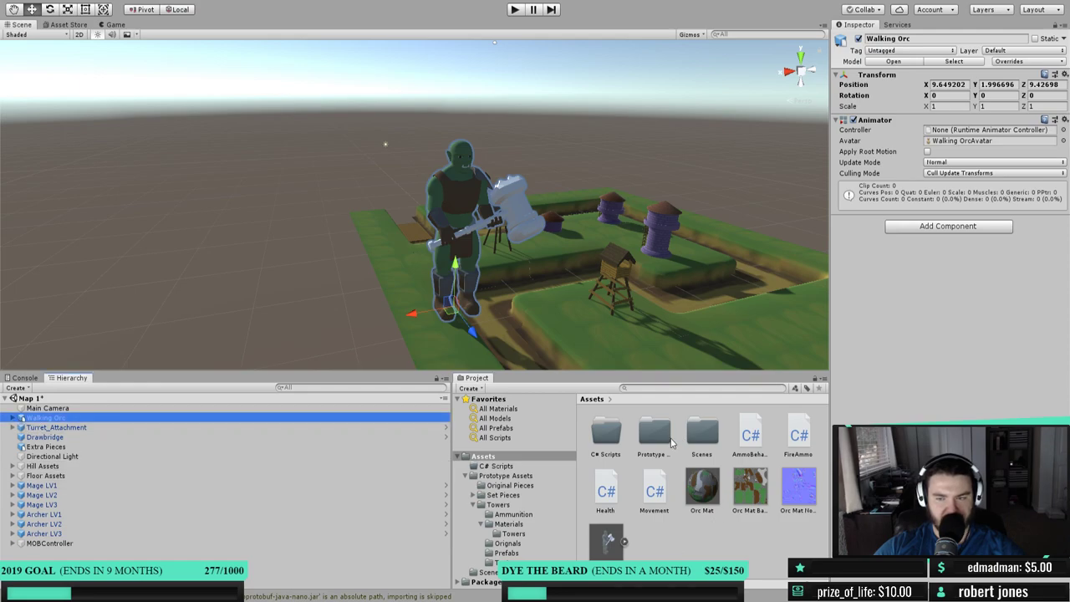
key("f")
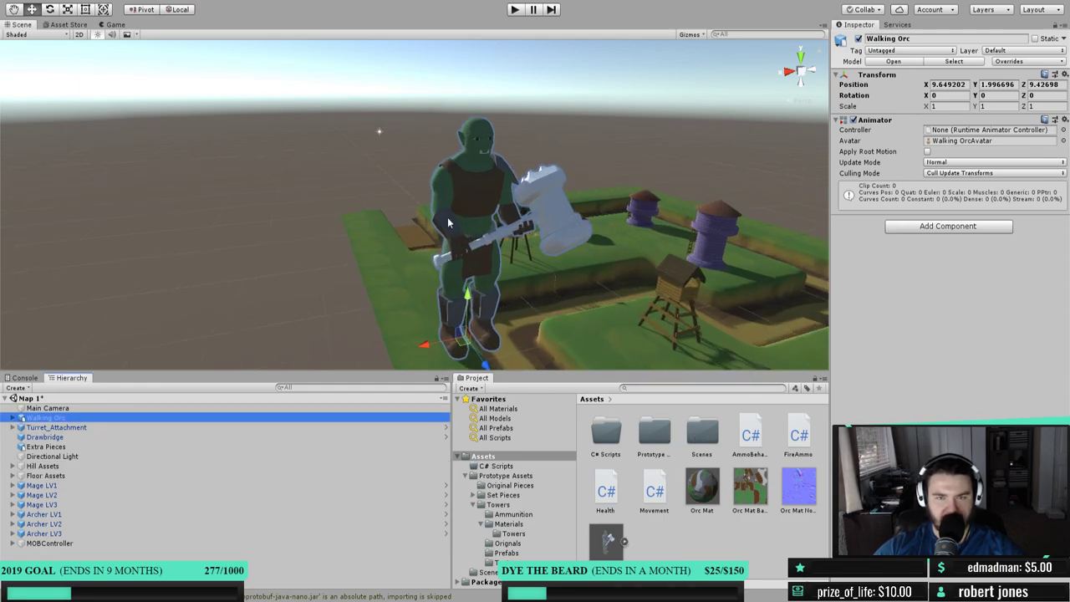
- Inspect the Walking Orc up close from head to boots, including its hammer, and compare its size with the map
scroll(482, 224, "up", 3)
middle_click_drag(481, 223, 506, 219)
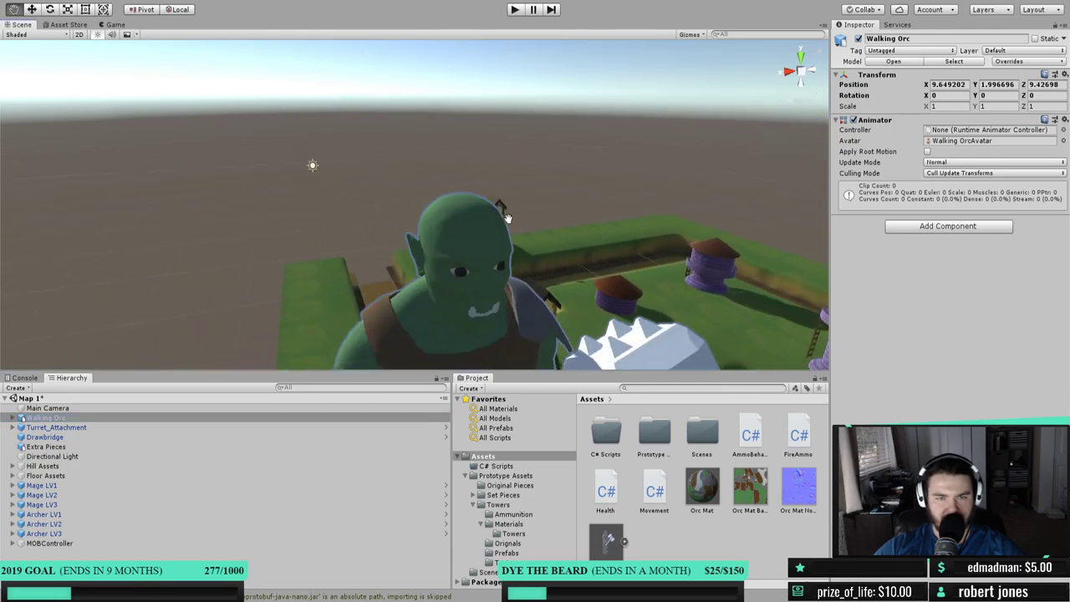
right_click_drag(481, 274, 475, 247)
middle_click_drag(480, 293, 472, 284)
right_click_drag(441, 200, 439, 346)
right_click_drag(444, 171, 463, 287)
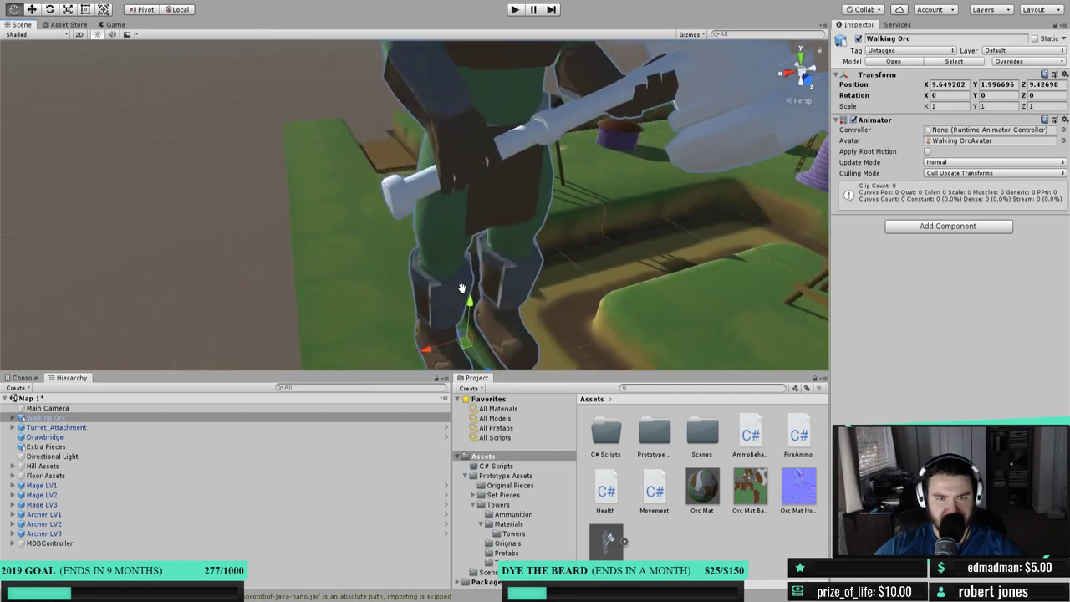
middle_click_drag(447, 184, 469, 319)
right_click_drag(402, 163, 420, 228)
mouse_move(420, 222)
left_mouse_down("alt")
mouse_move(428, 276)
mouse_move(434, 218)
left_mouse_up("alt")
right_click_drag(433, 217, 509, 195)
scroll(508, 195, "down", 4)
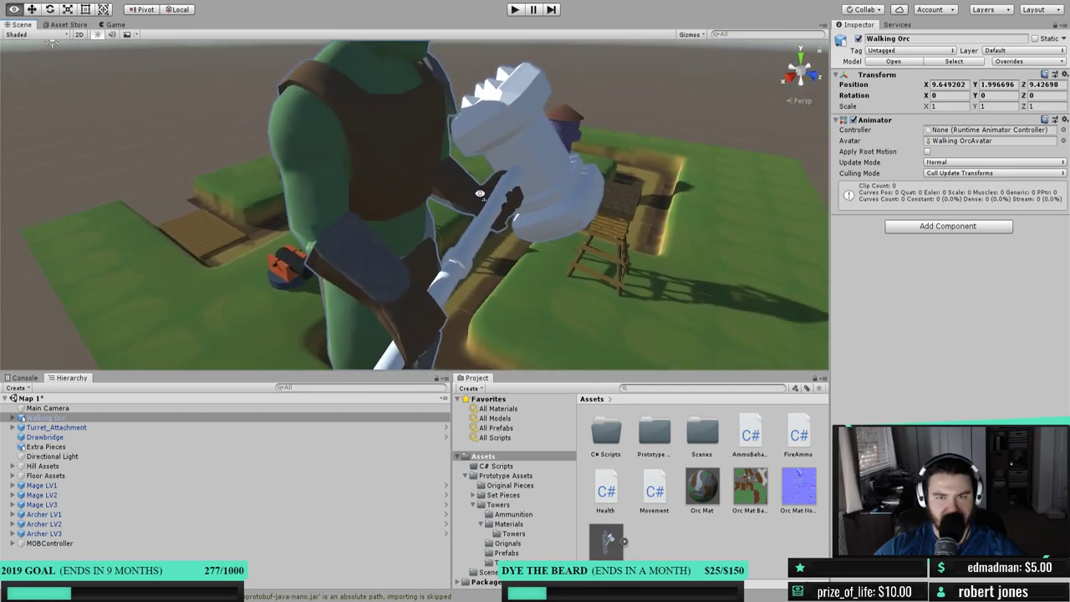
- Set the import scale factor of the Walking Orc model to 0.5 and apply it
left_click(610, 543)
left_click(892, 68)
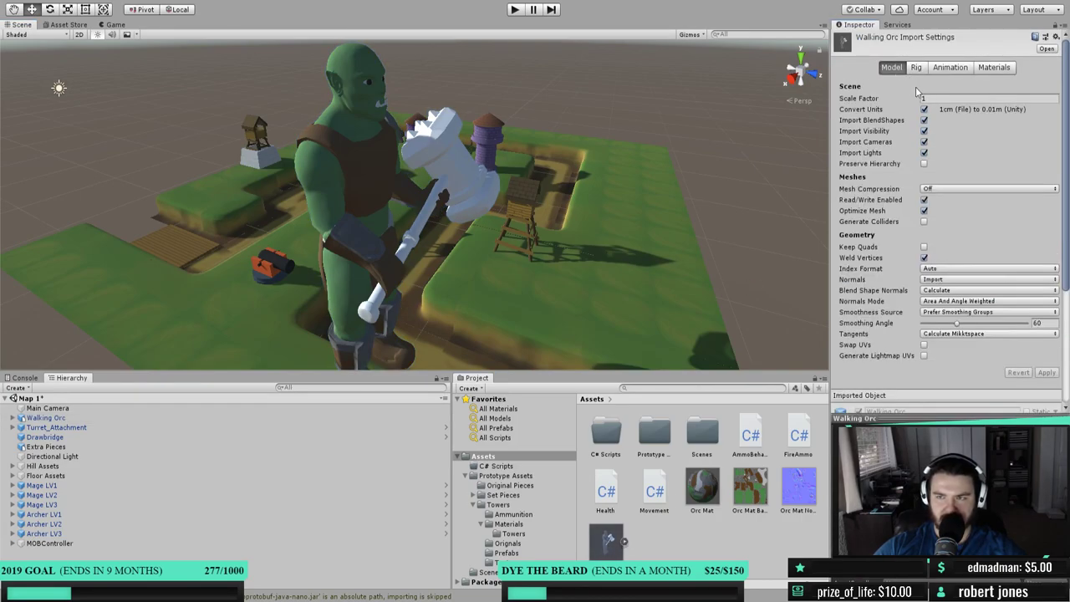
left_click(932, 98)
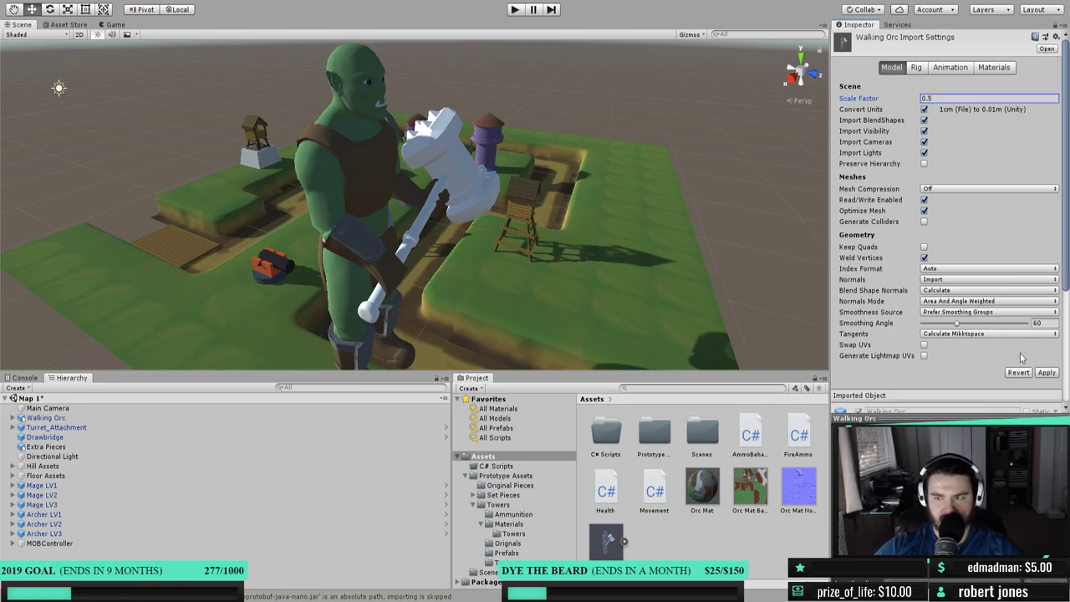
left_click(1052, 373)
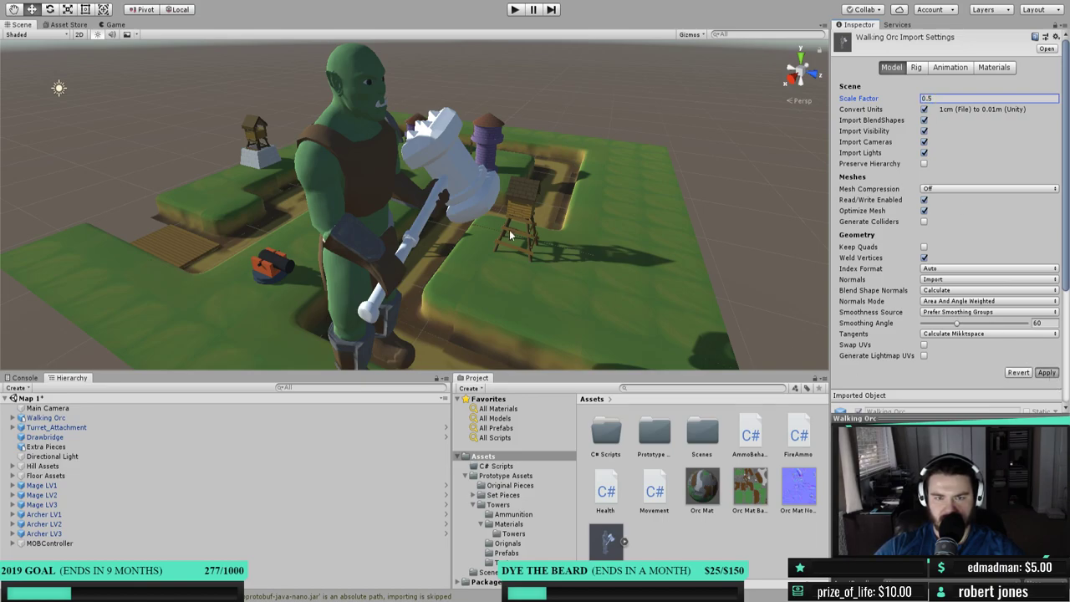
middle_click_drag(449, 284, 420, 264)
- Set the Walking Orc model's import scale factor to 0.3 and apply it
left_click(938, 98)
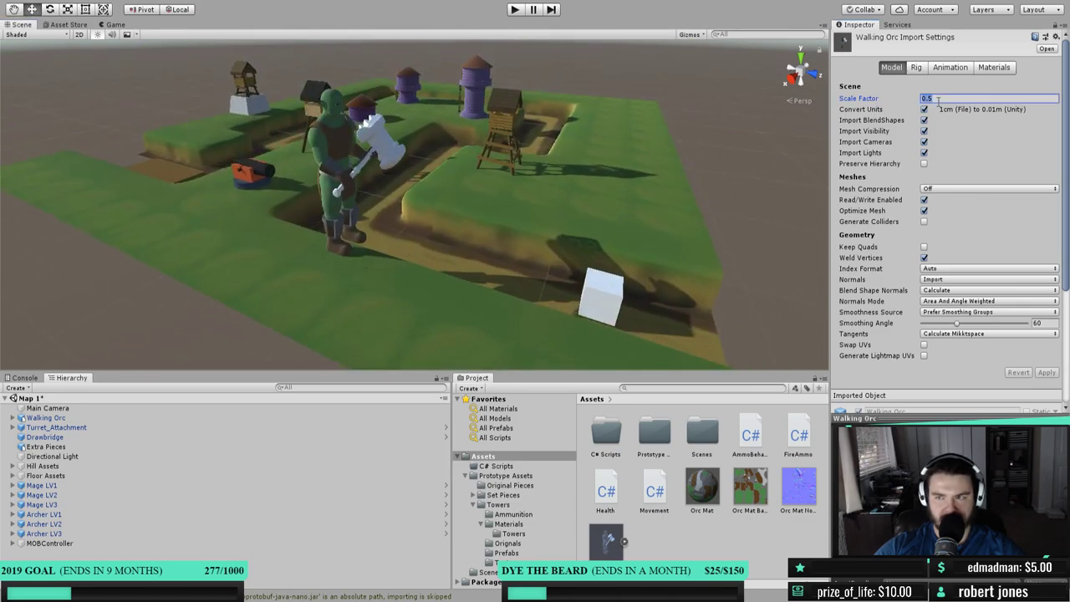
type("3")
key("BackSpace")
type("0.3")
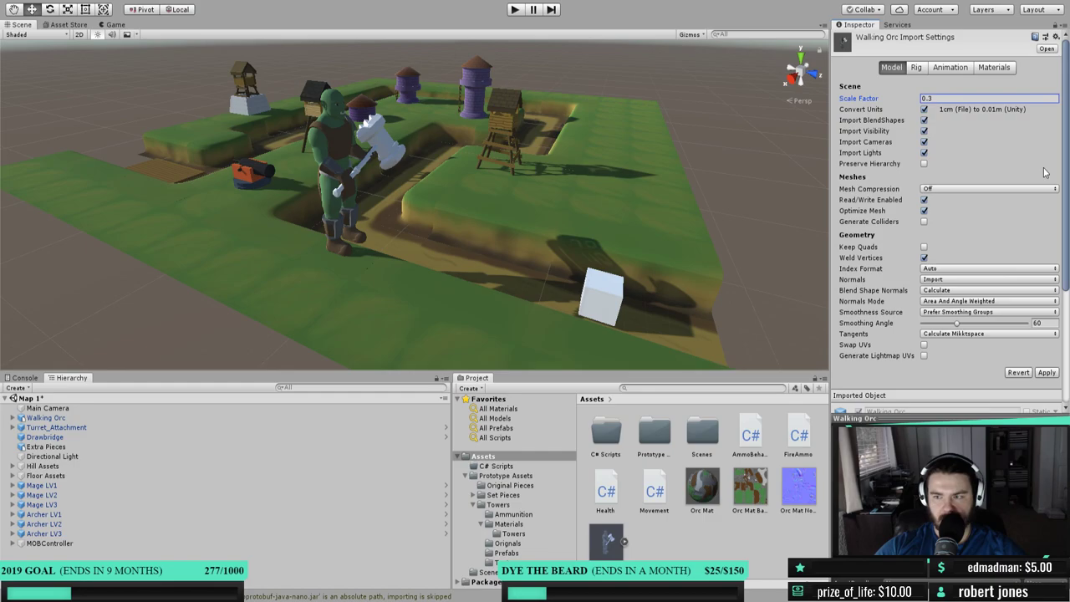
left_click(1047, 373)
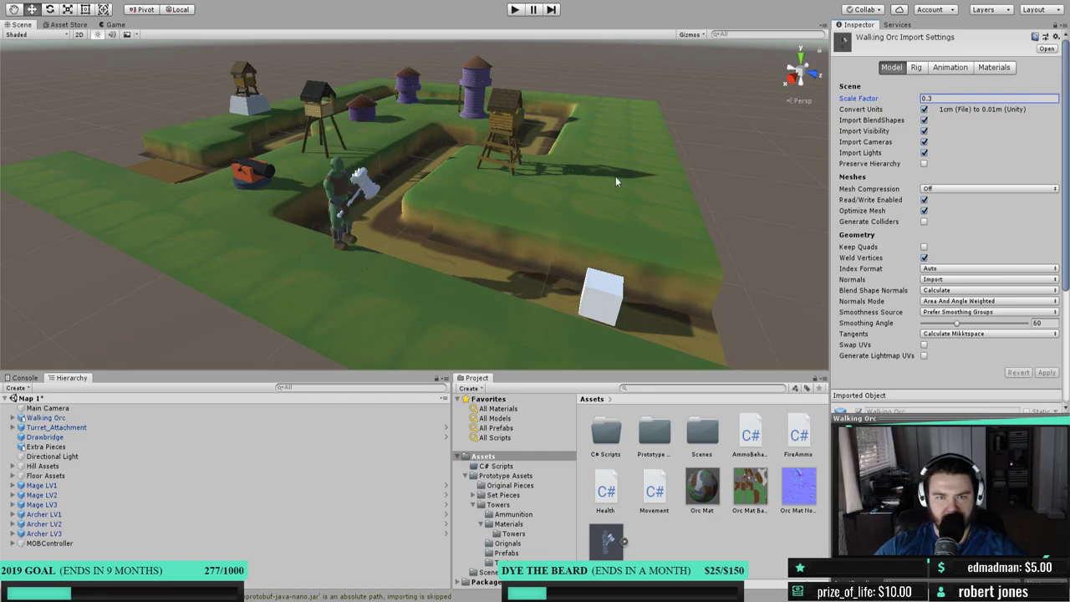
- Move the Walking Orc onto the dirt path beside the white cube, at about X 6.77, Y 0.32, Z 20.13
left_click(337, 234)
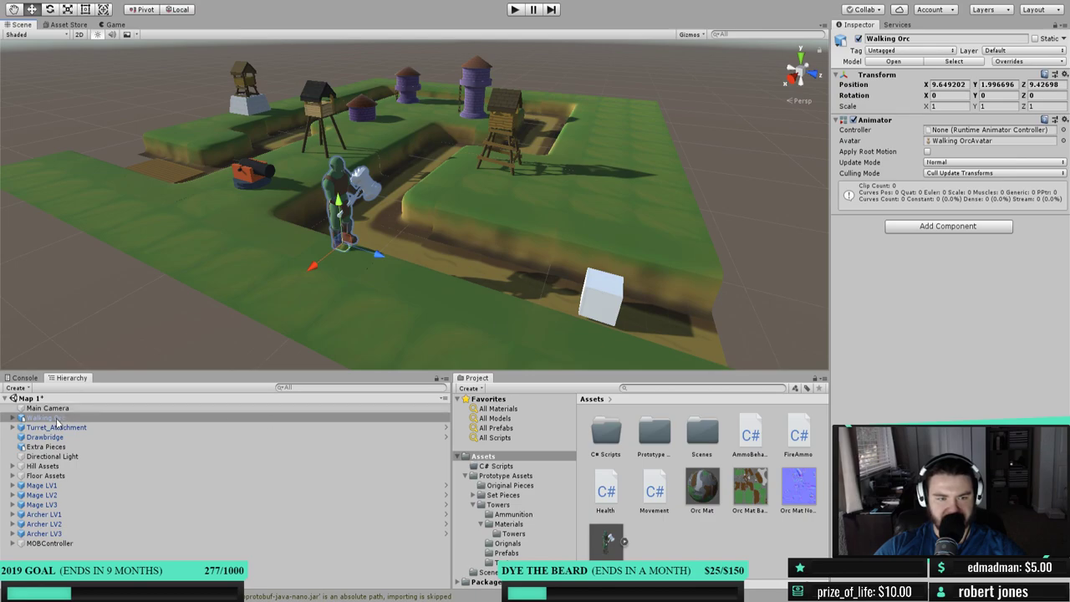
left_click_drag(354, 255, 557, 305)
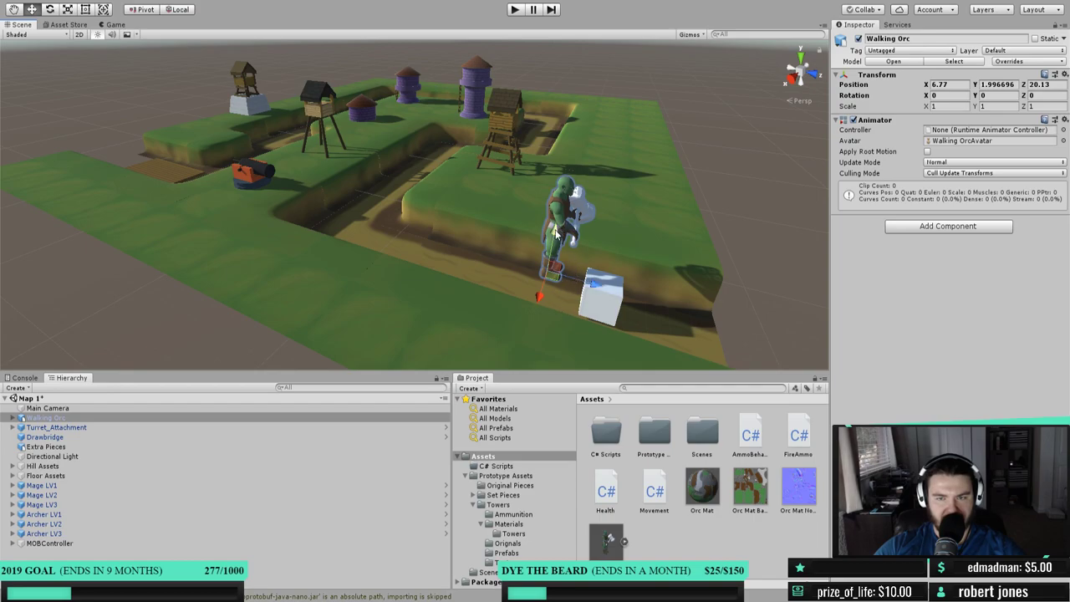
left_click_drag(556, 234, 553, 254)
mouse_move(553, 254)
right_mouse_down()
mouse_move(535, 259)
mouse_move(552, 268)
right_mouse_up()
middle_click_drag(552, 268, 524, 245)
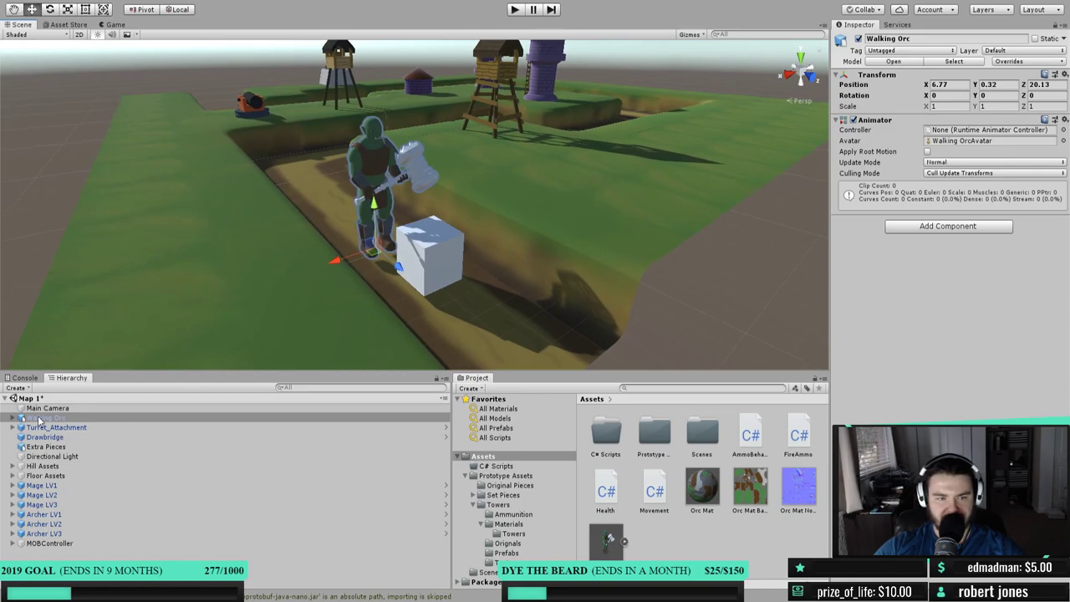
left_click_drag(368, 267, 399, 331, "alt")
middle_click_drag(398, 327, 421, 305)
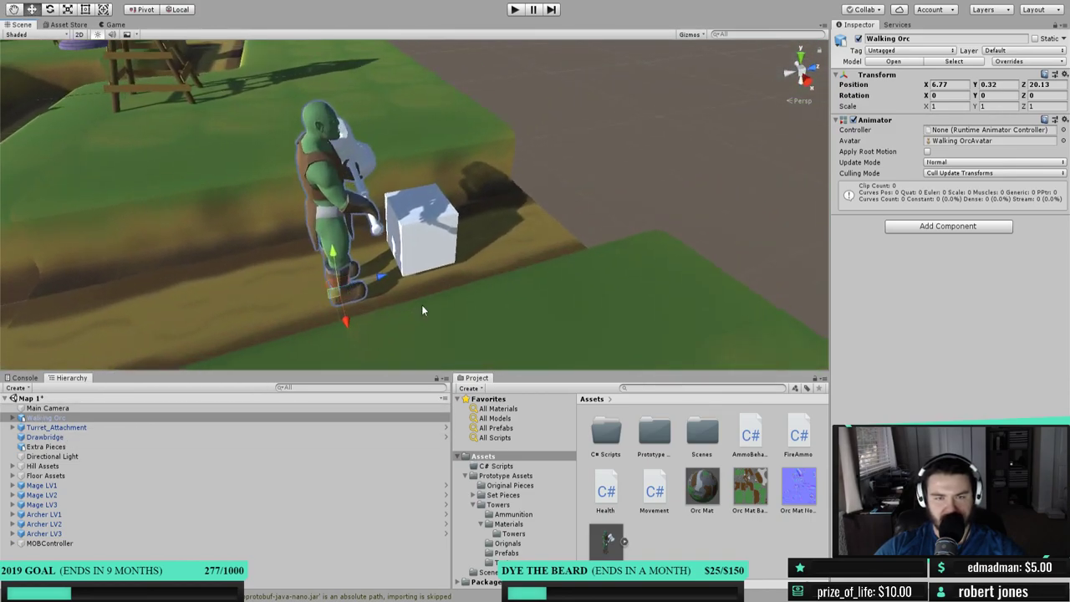
left_click_drag(433, 262, 409, 266, "alt")
left_click(452, 232)
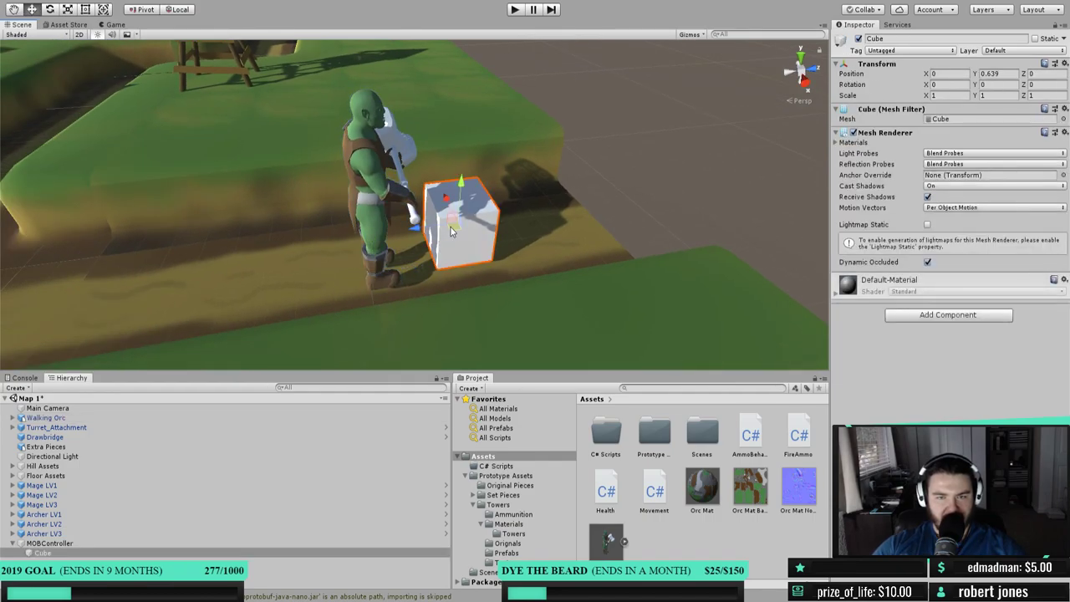
left_click(368, 253)
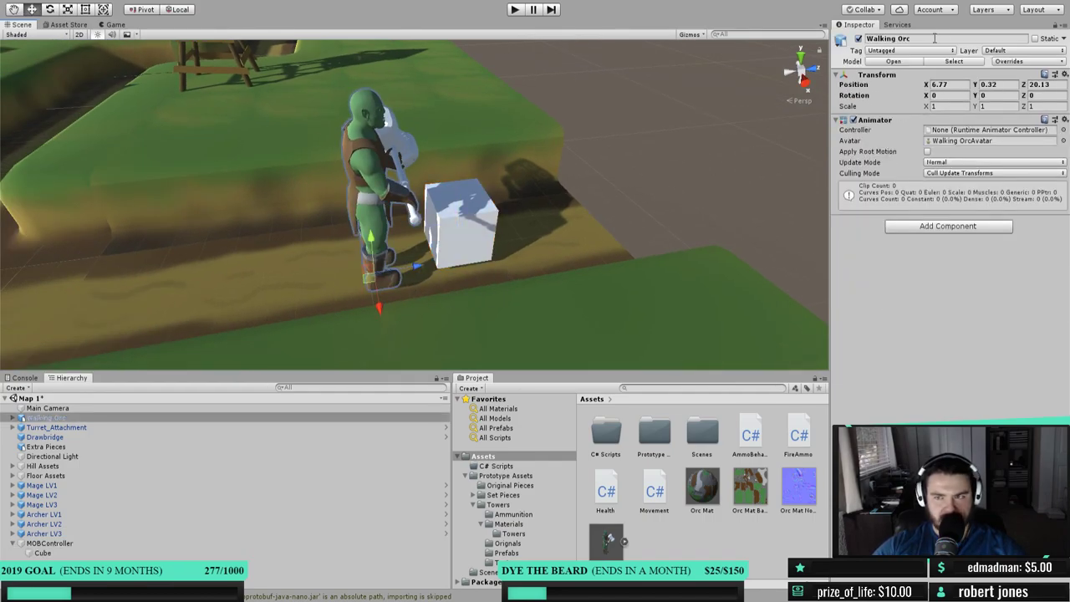
left_click(1002, 85)
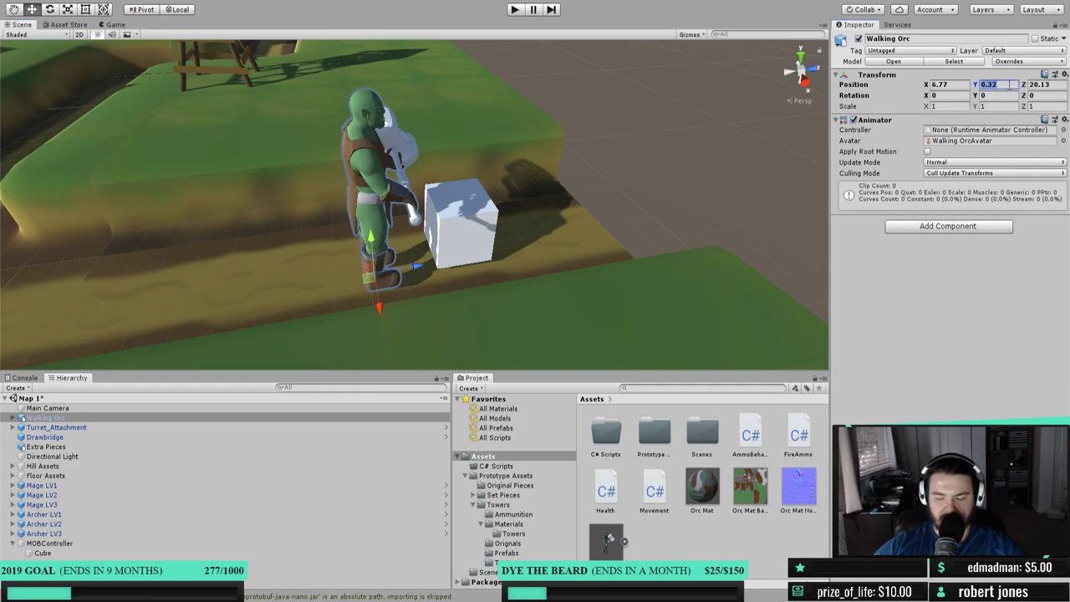
type("90")
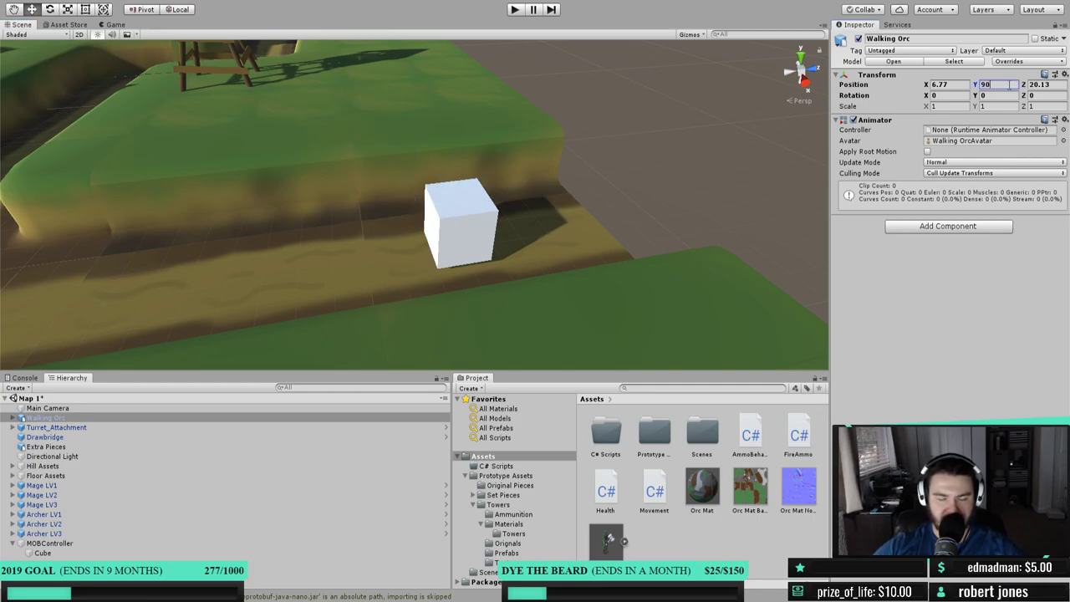
key("Escape")
- Turn the Walking Orc around on the path by setting its Y rotation to 180
left_click(991, 95)
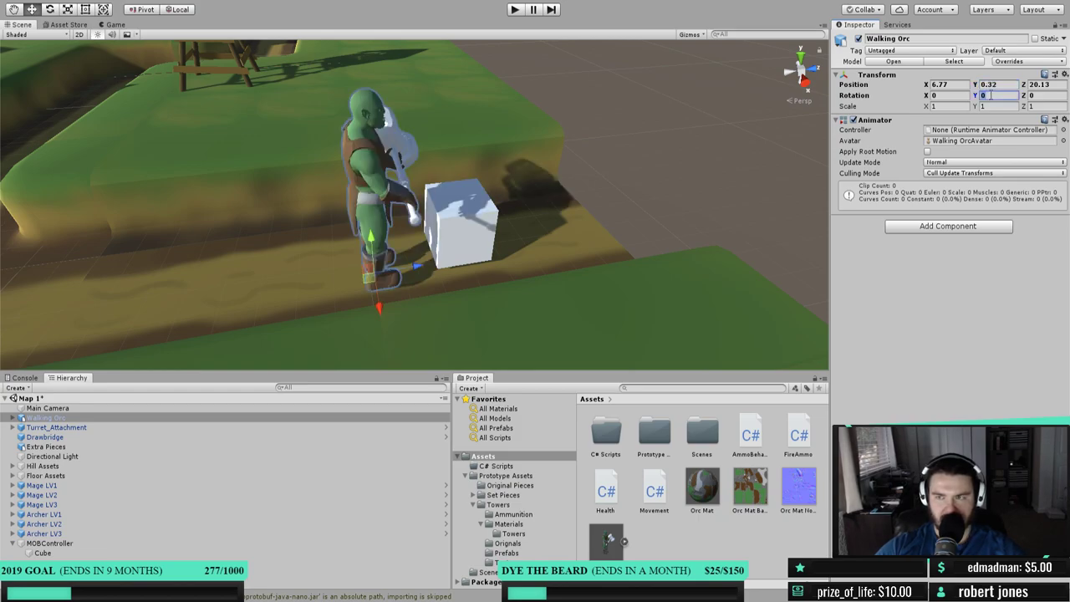
type("90")
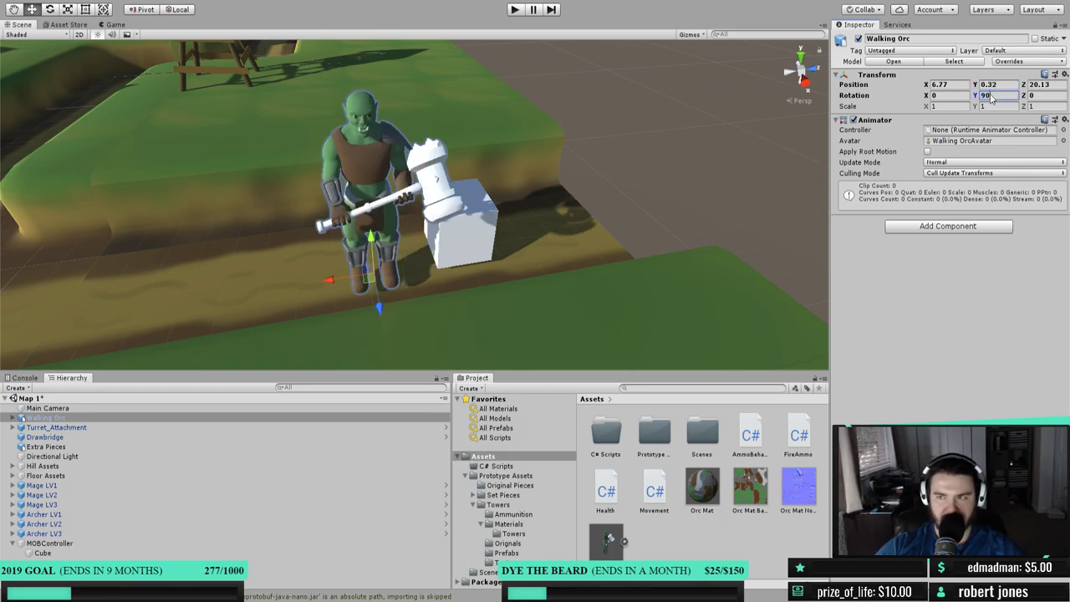
type("180")
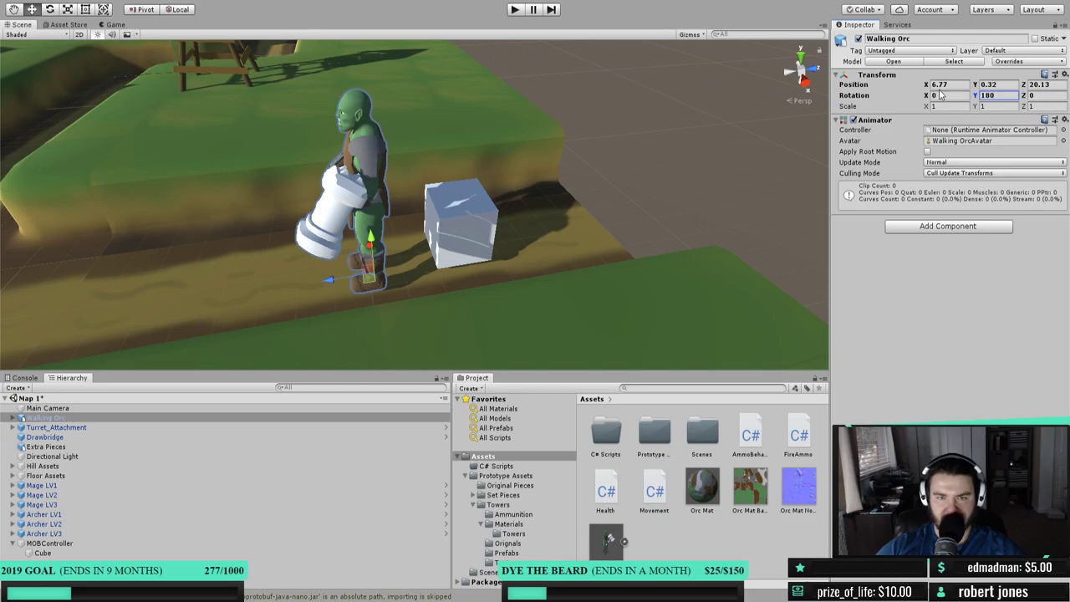
- Check the components on the cube's MOBController parent and add the Movement script to the Walking Orc
left_click(482, 208)
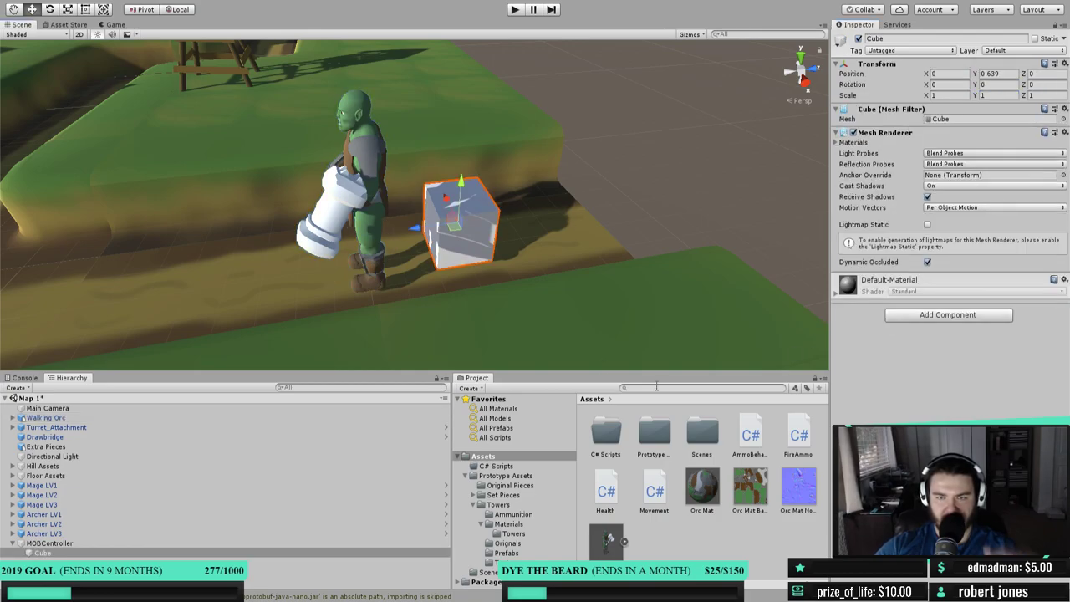
left_click(29, 543)
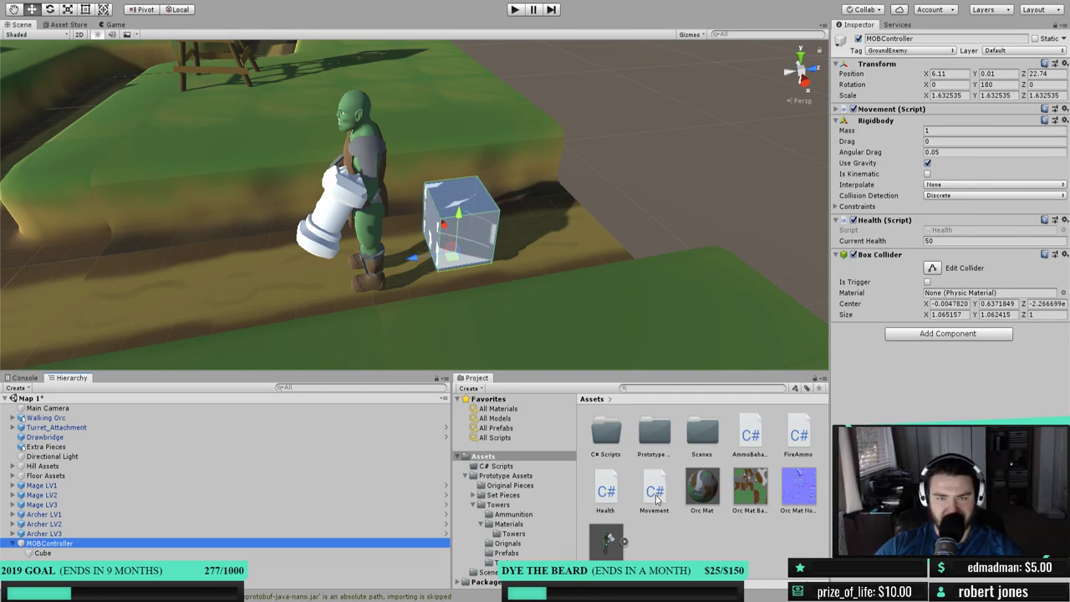
left_click(84, 417)
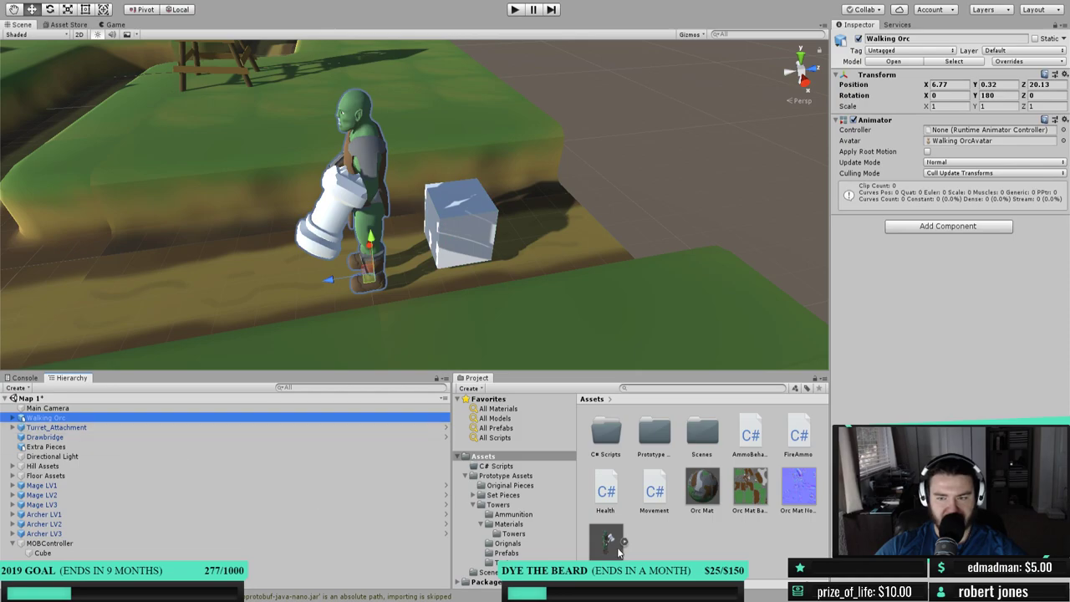
left_click_drag(664, 499, 943, 284)
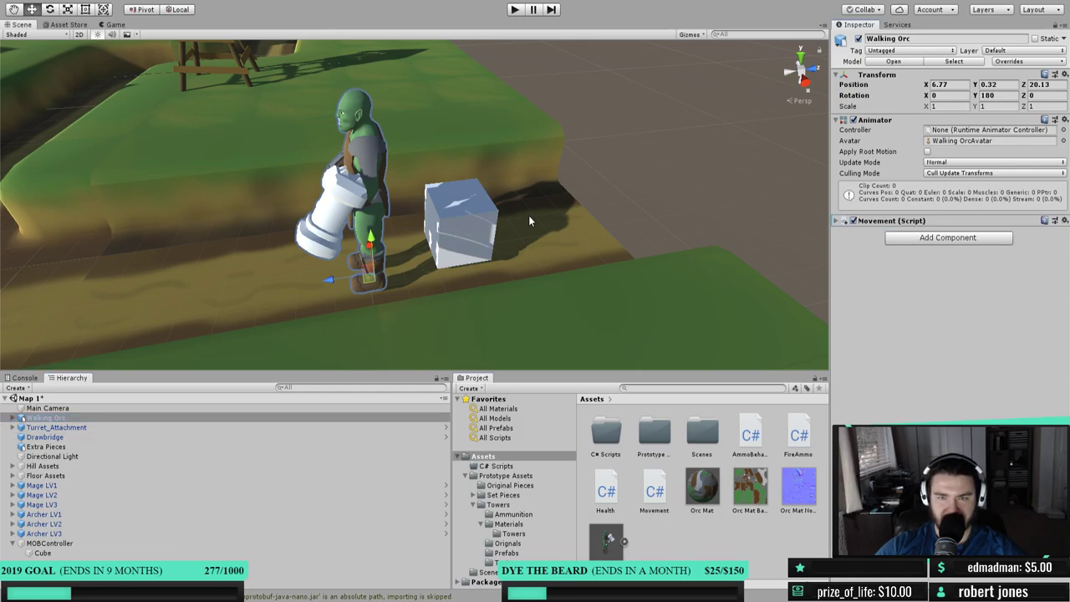
- Delete the placeholder Cube and its MOBController object from the scene
left_click(465, 226)
key("Delete")
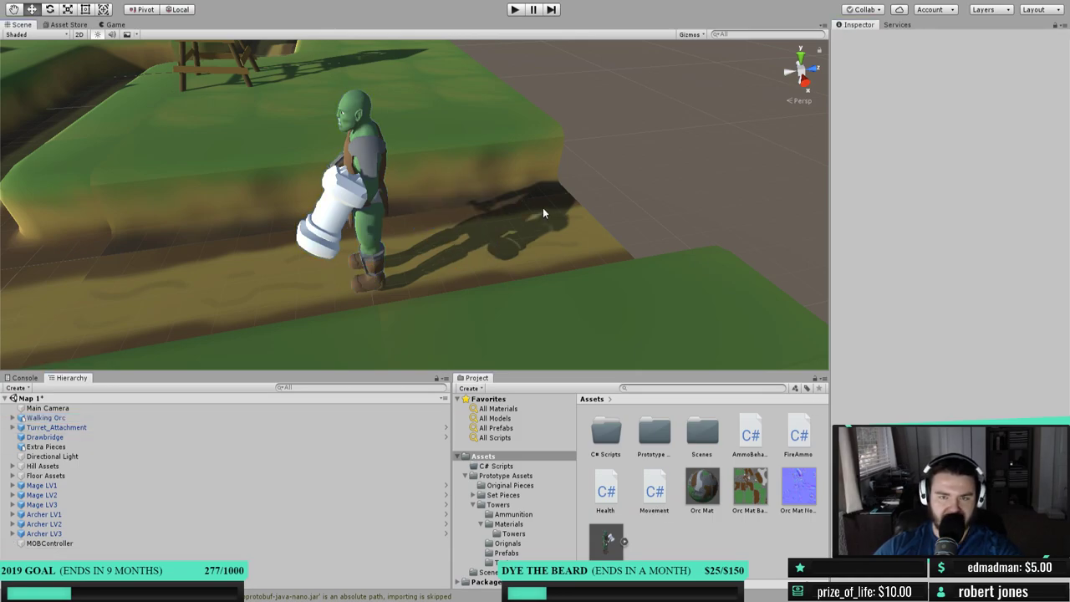
left_click(26, 544)
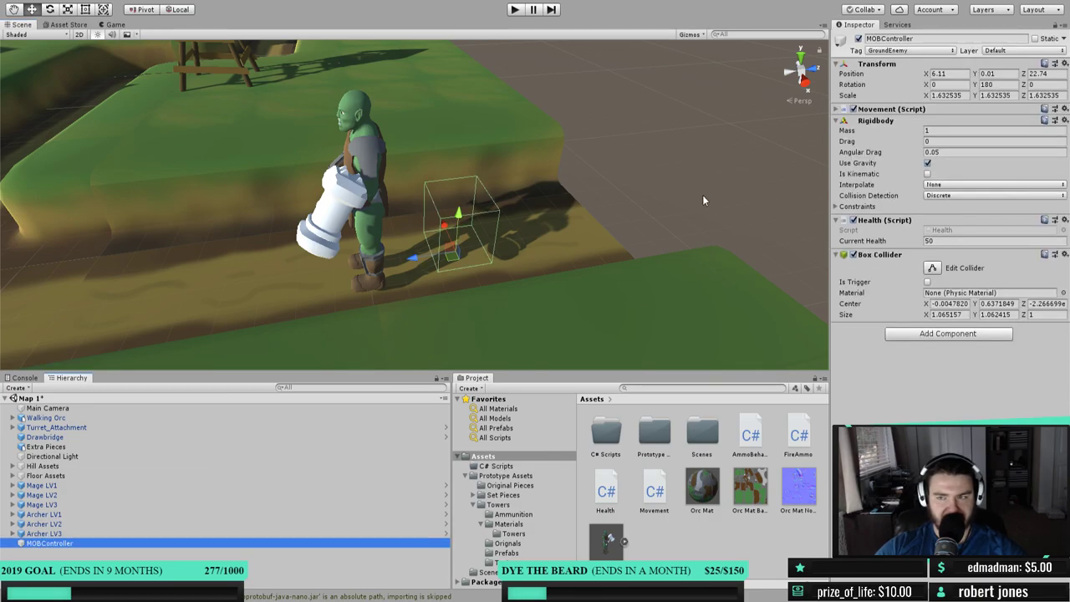
key("Delete")
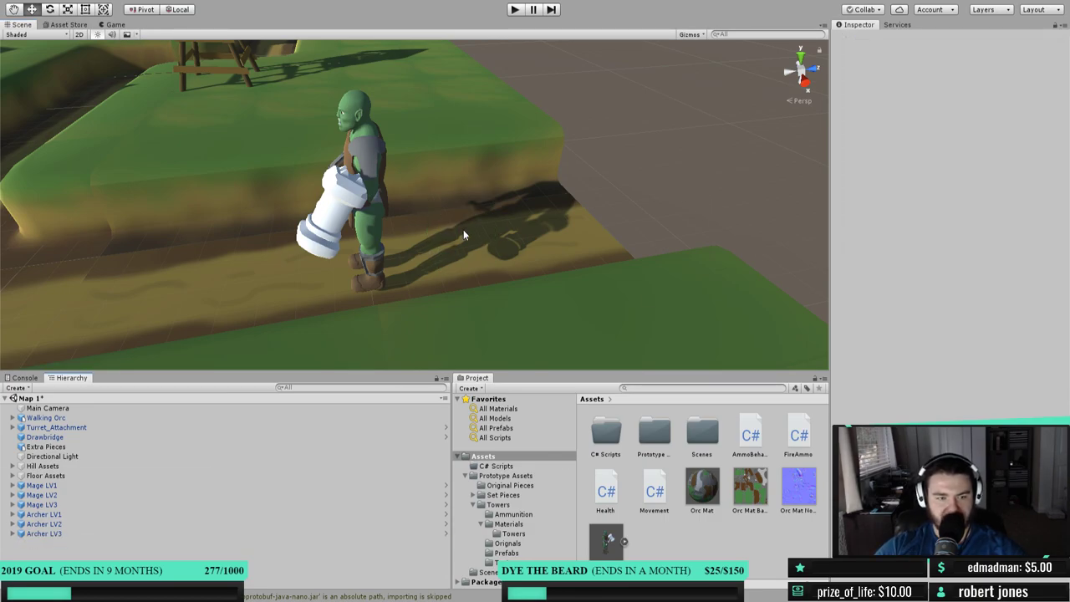
- Play-test the map to check the Walking Orc's movement, stop the game, and view the orc in the scene
left_click(515, 9)
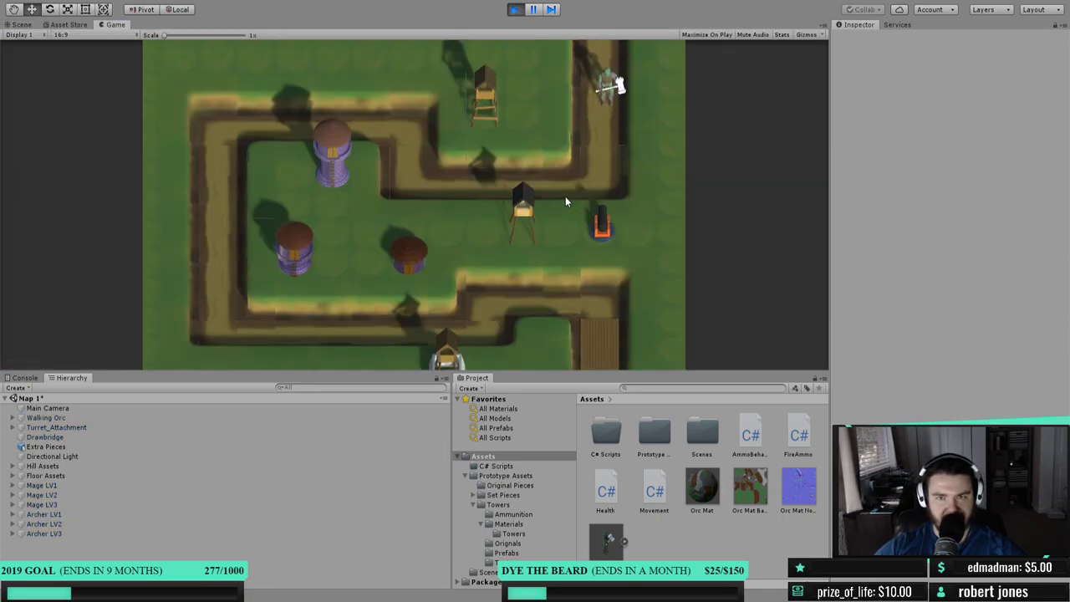
left_click(514, 9)
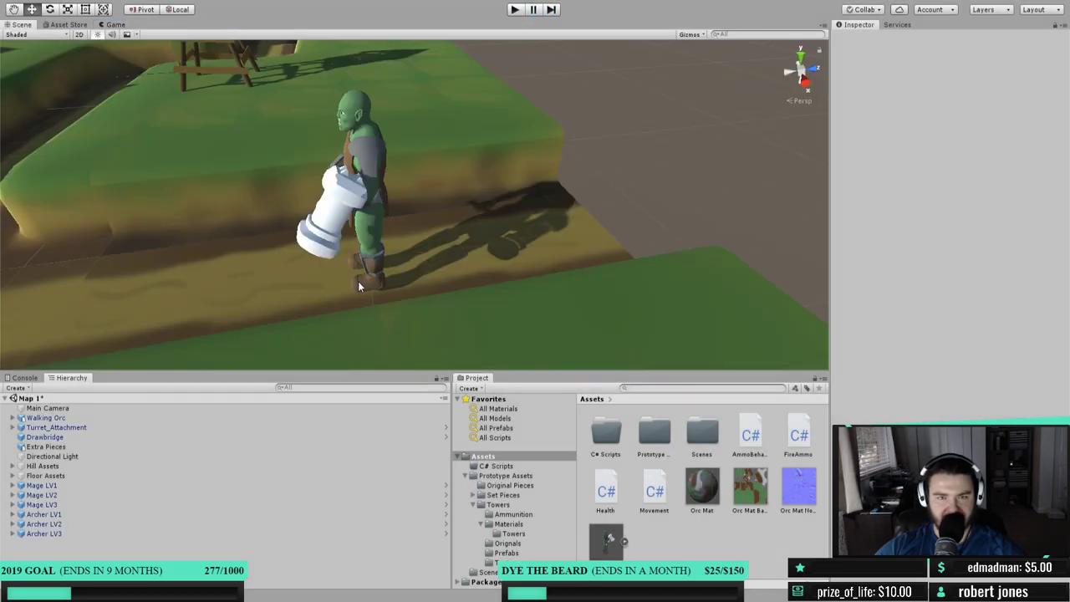
right_click_drag(366, 240, 385, 287)
middle_click_drag(385, 287, 428, 295)
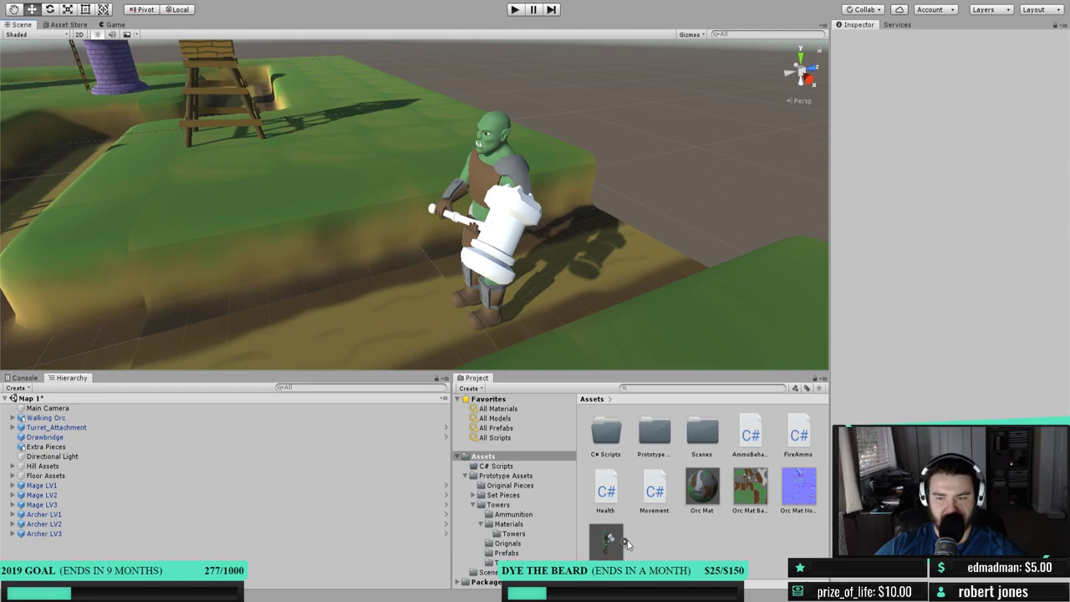
- Widen the Project area, expand the Walking Orc model's sub-assets, and select its Walking animation clip
left_click_drag(452, 501, 242, 501)
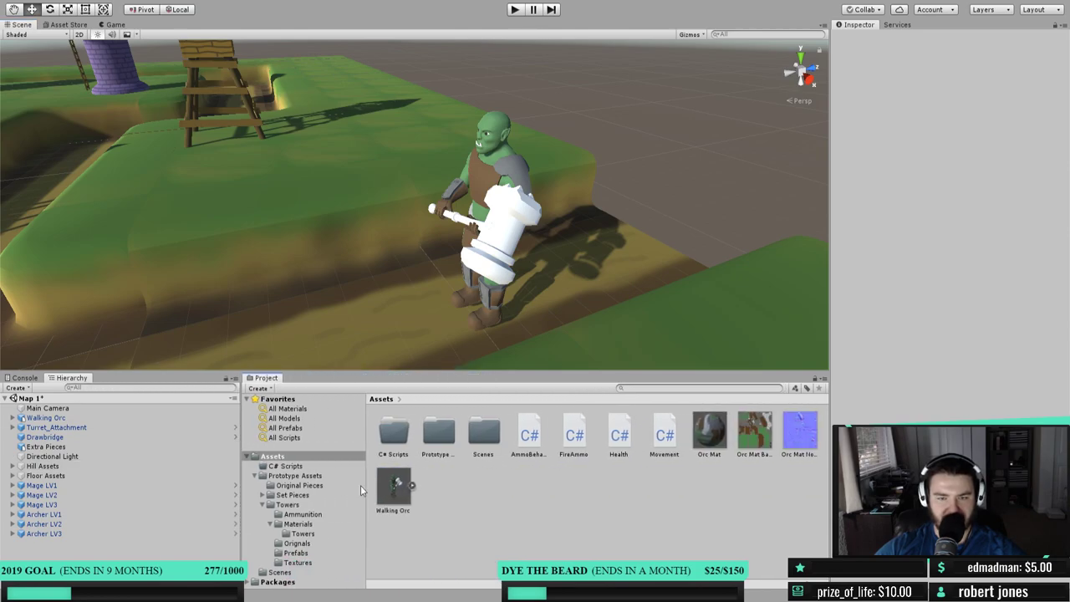
left_click(411, 485)
scroll(501, 491, "down", 1)
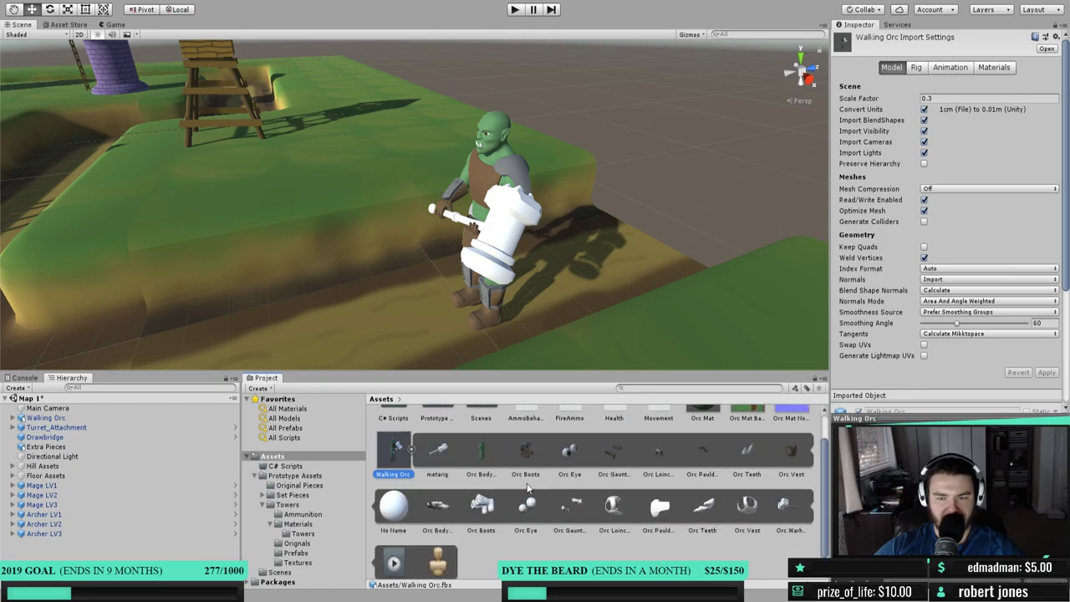
left_click(396, 566)
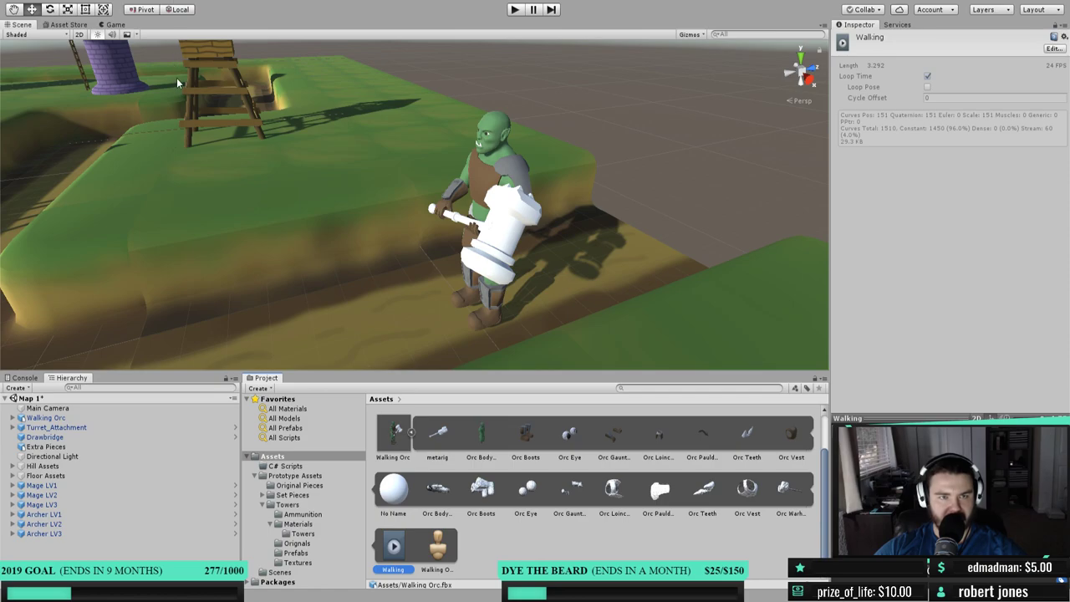
- Open the Animator window alongside the scene view and return to the scene
left_click(379, 146)
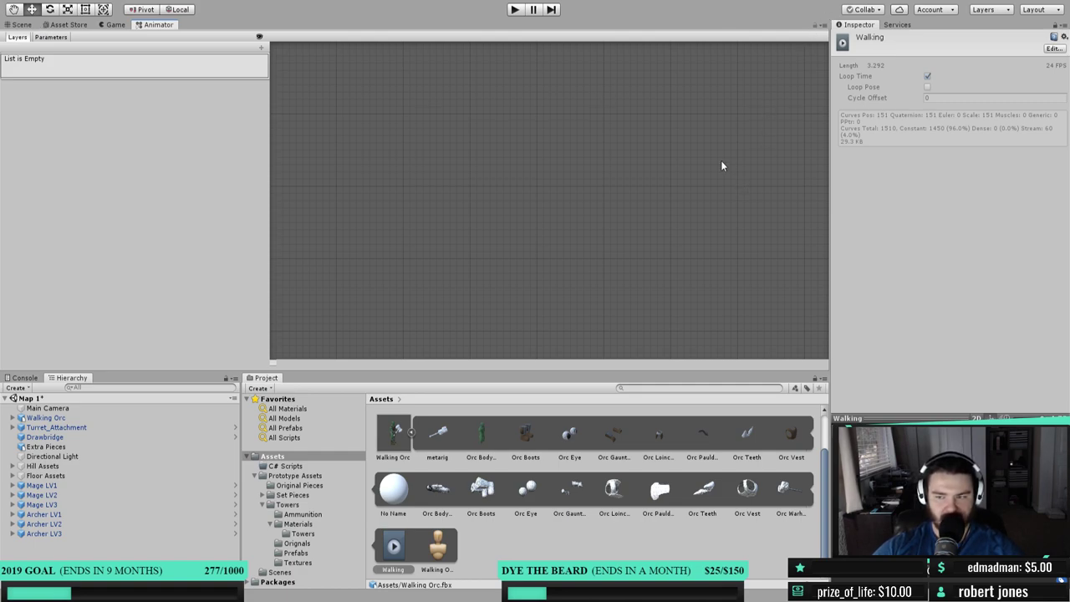
left_click(20, 25)
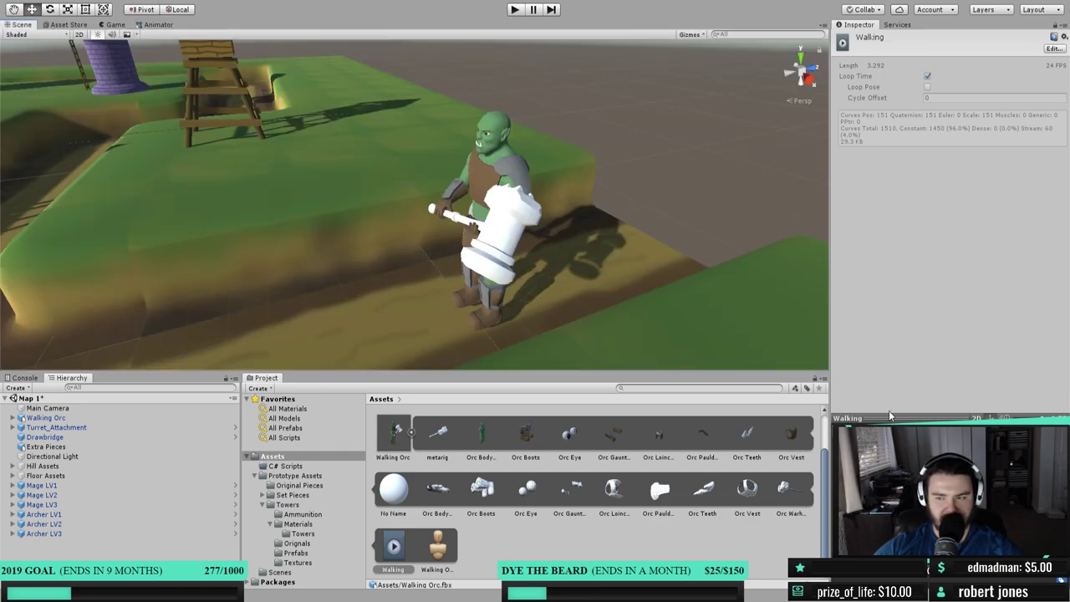
- Enlarge the Walking clip's preview, play the animation, and inspect the orc's walk from several angles
left_click_drag(891, 416, 883, 336)
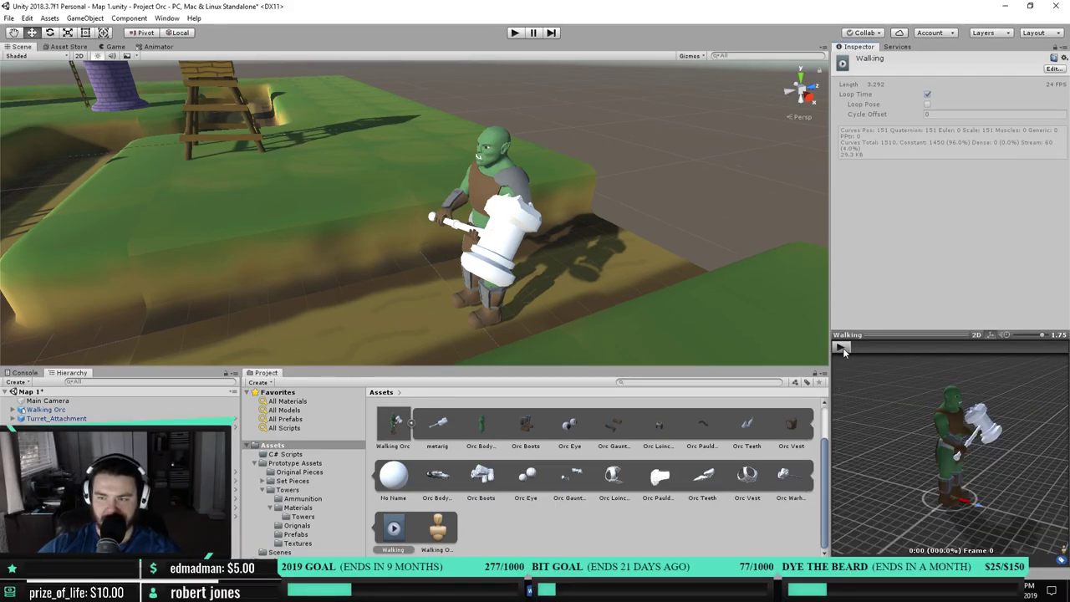
left_click(840, 349)
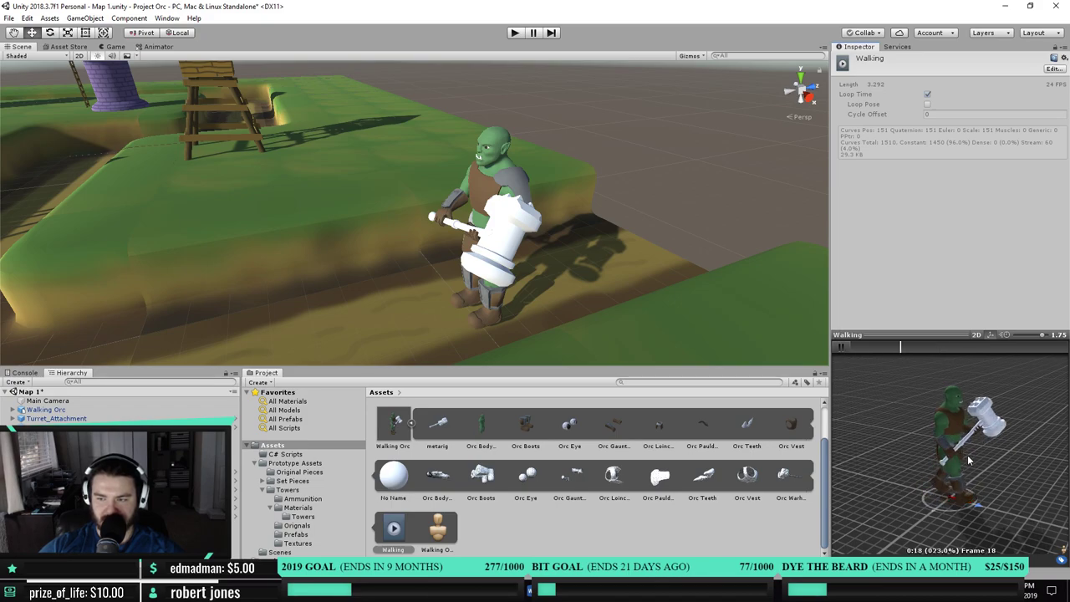
right_click_drag(968, 460, 1013, 418)
scroll(974, 456, "up", 4)
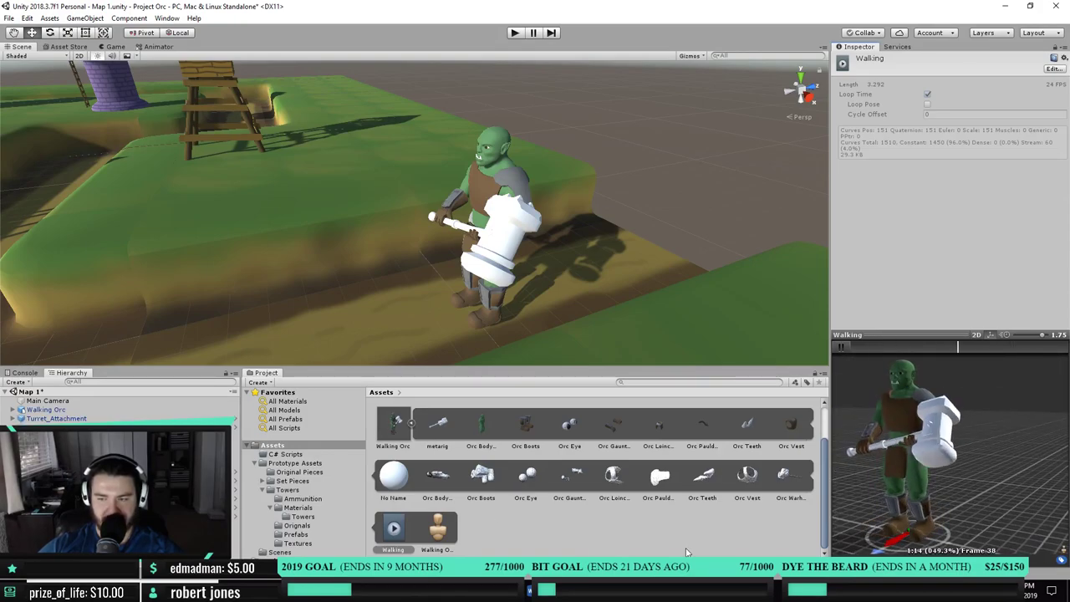
right_click_drag(932, 487, 959, 494)
middle_click_drag(940, 506, 938, 483)
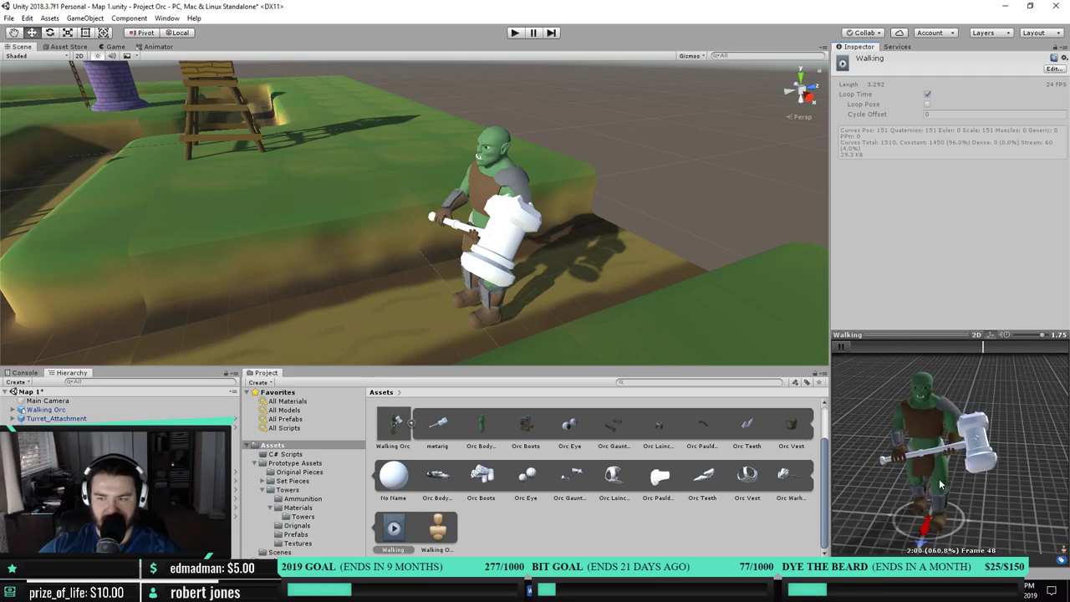
left_click_drag(938, 484, 1026, 427)
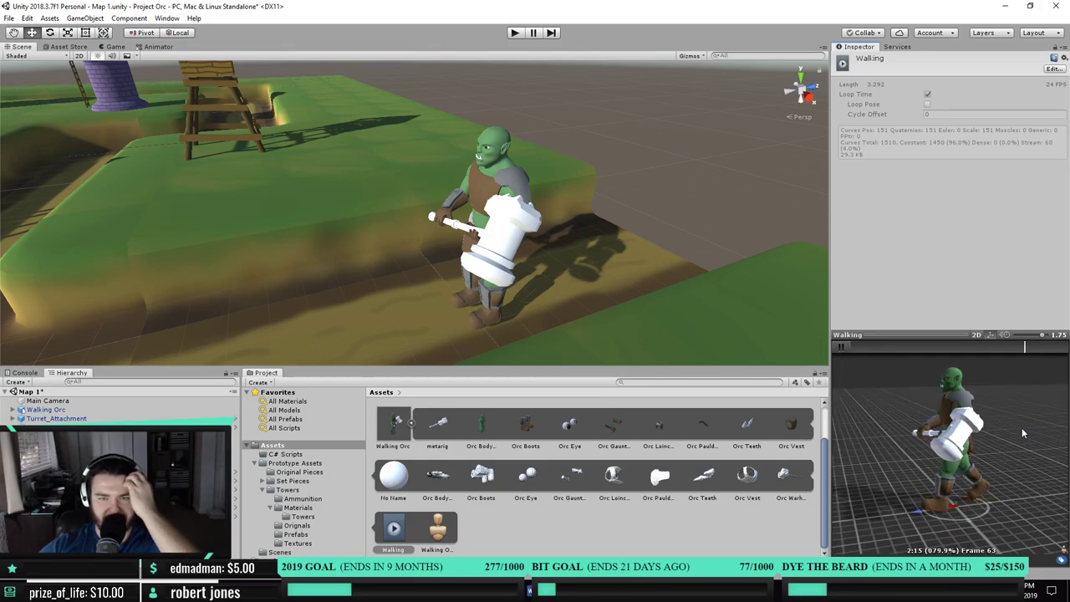
- Examine the orc's placement at the path entrance and the route past the towers from several viewpoints
scroll(430, 285, "down", 8)
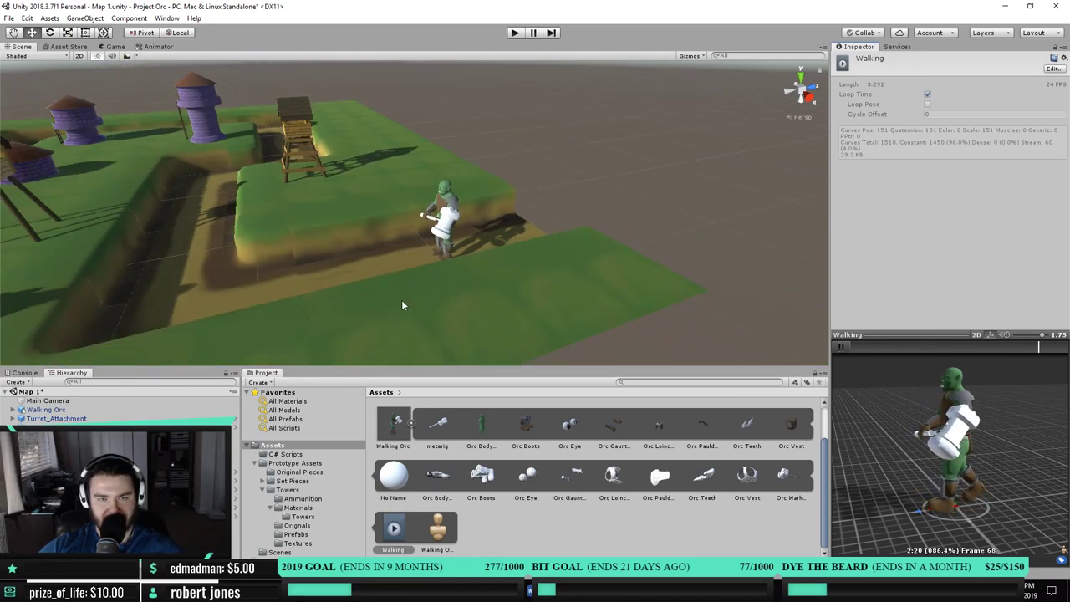
middle_click_drag(407, 280, 460, 287)
right_click_drag(359, 266, 393, 286)
scroll(392, 287, "down", 3)
middle_click_drag(313, 298, 369, 298)
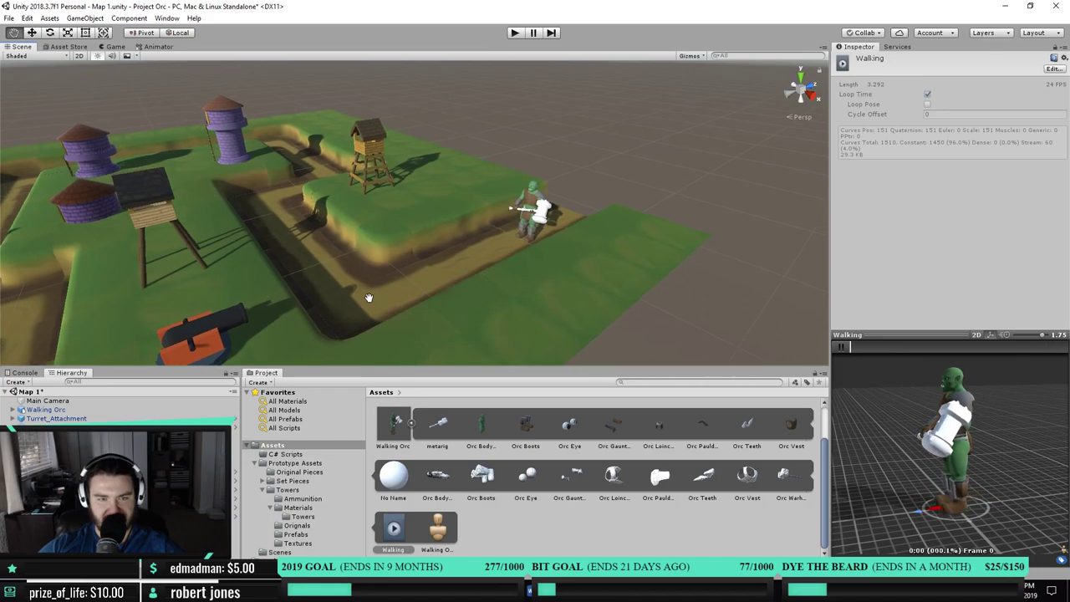
left_click_drag(420, 297, 481, 272, "alt")
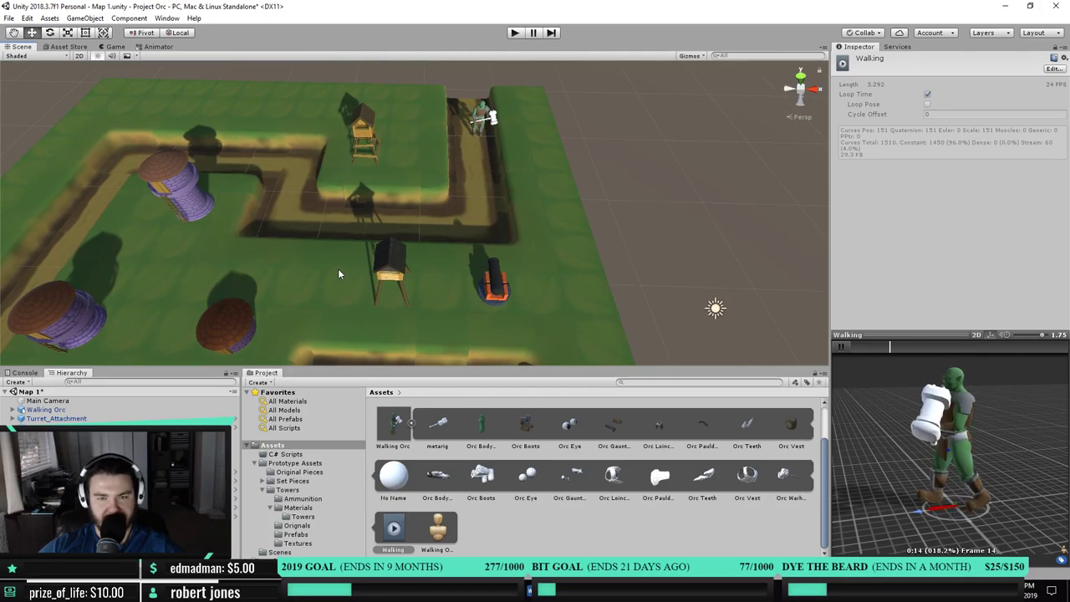
right_click_drag(517, 204, 476, 117)
middle_click_drag(500, 248, 439, 233)
scroll(454, 189, "up", 3)
left_click_drag(438, 231, 436, 243, "alt")
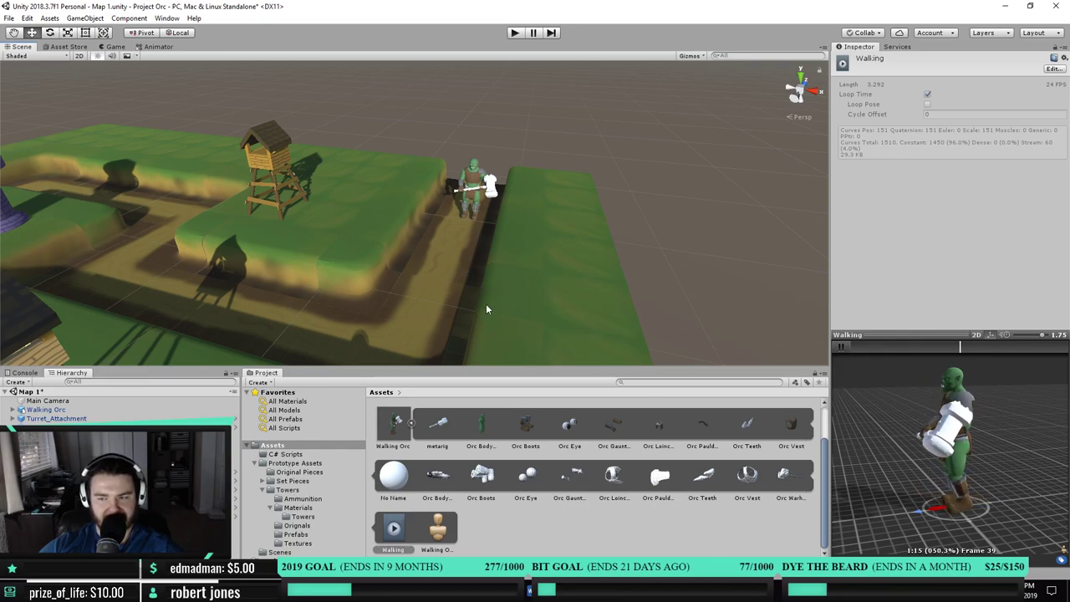
left_click_drag(495, 271, 433, 219, "alt")
key("d")
mouse_move(433, 219)
right_mouse_down()
mouse_move(448, 222)
mouse_move(428, 227)
right_mouse_up()
key("s")
right_click_drag(539, 195, 503, 183)
left_click_drag(502, 182, 473, 264, "alt")
left_click_drag(428, 175, 517, 255, "alt")
left_click_drag(420, 188, 468, 215, "alt")
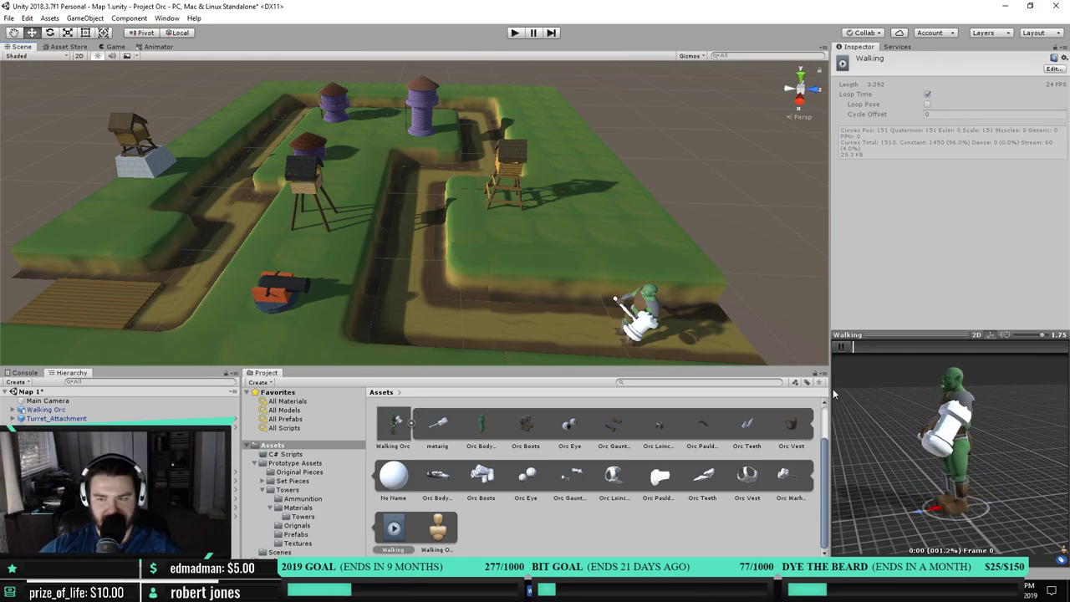
- Show the Walking Orc model's animation import settings and shrink the preview to reveal the Walking clip's loop options
left_click(393, 420)
left_click(949, 86)
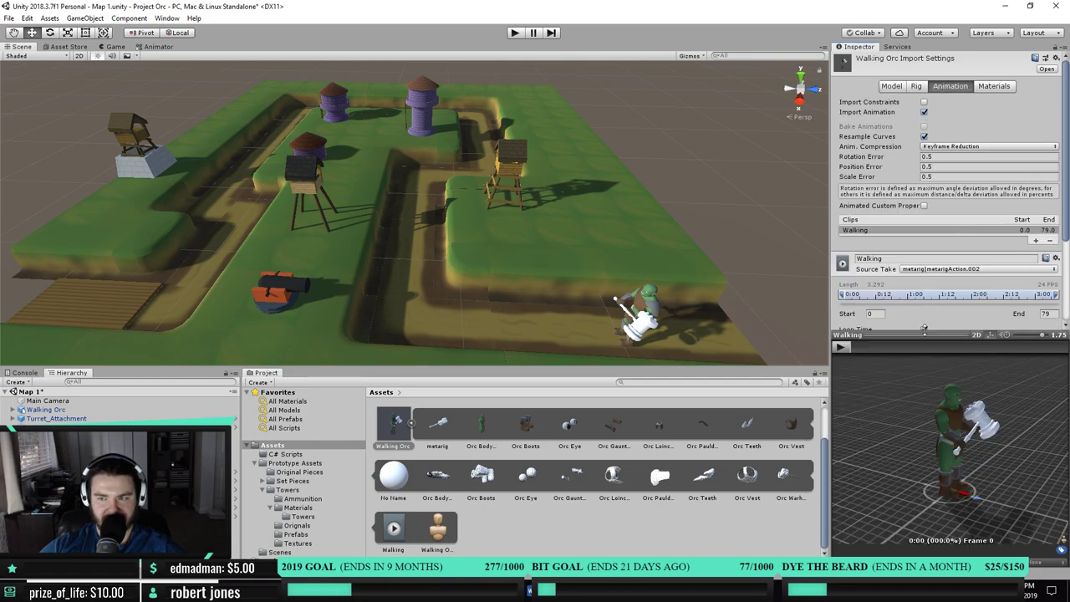
left_click_drag(923, 353, 923, 431)
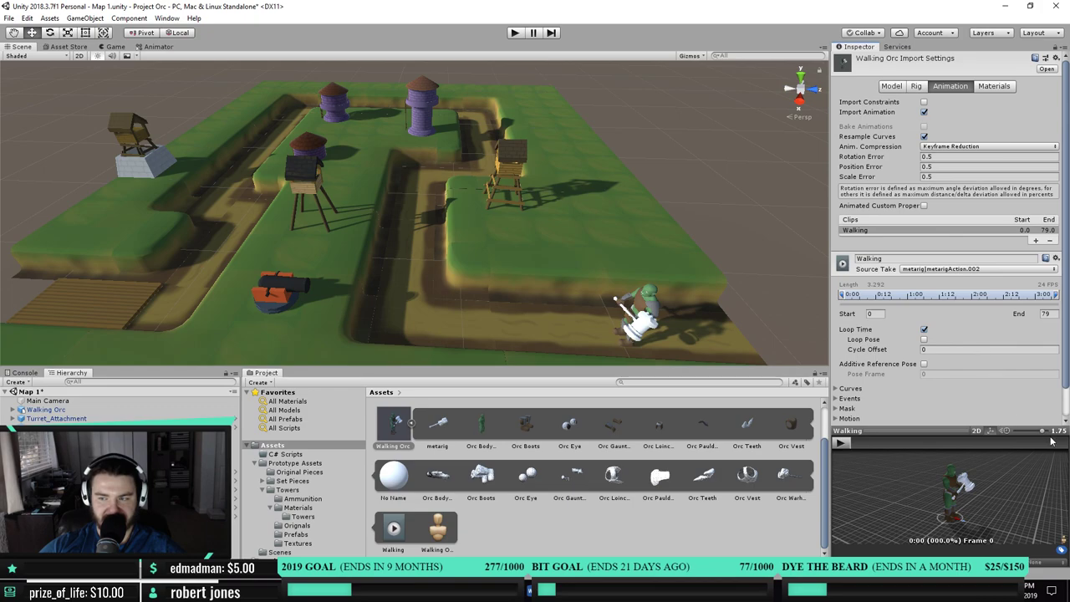
left_click_drag(1044, 434, 1041, 434)
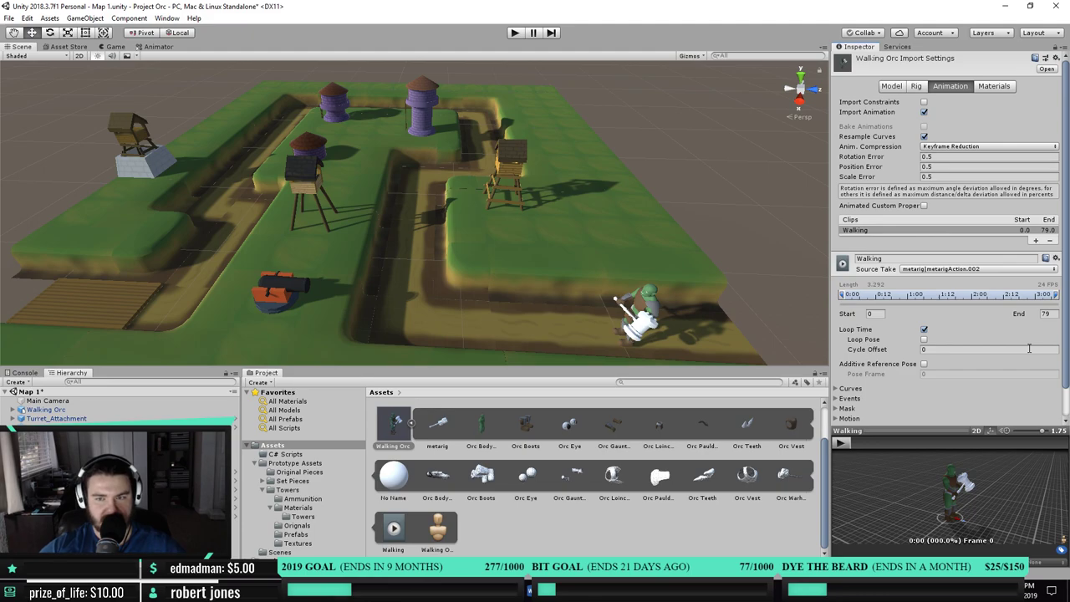
right_click_drag(424, 279, 432, 220)
middle_click_drag(437, 334, 447, 239)
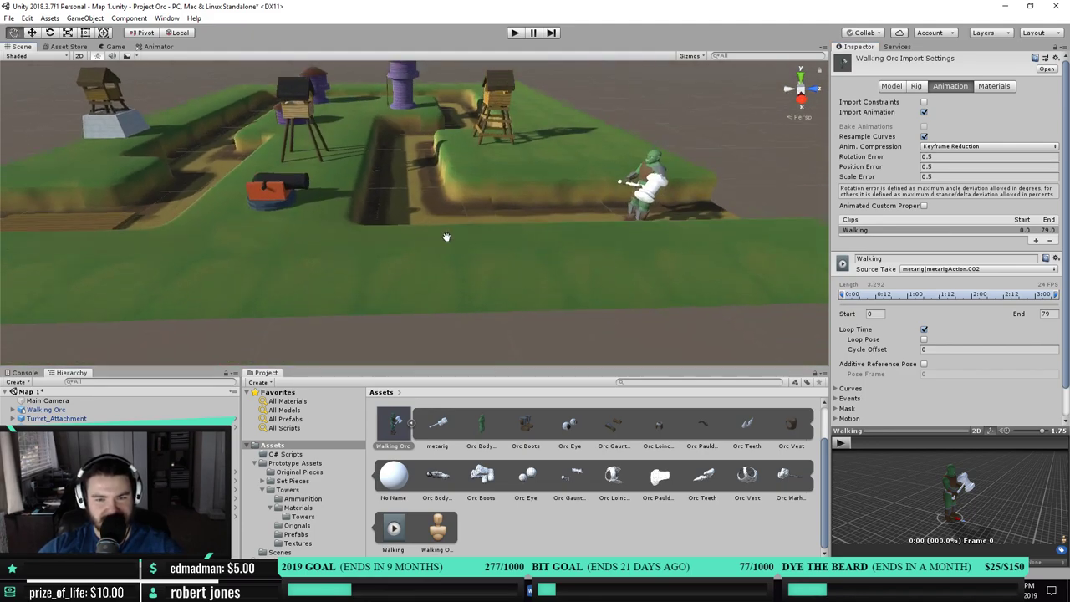
scroll(444, 243, "up", 1)
right_click_drag(444, 243, 466, 235)
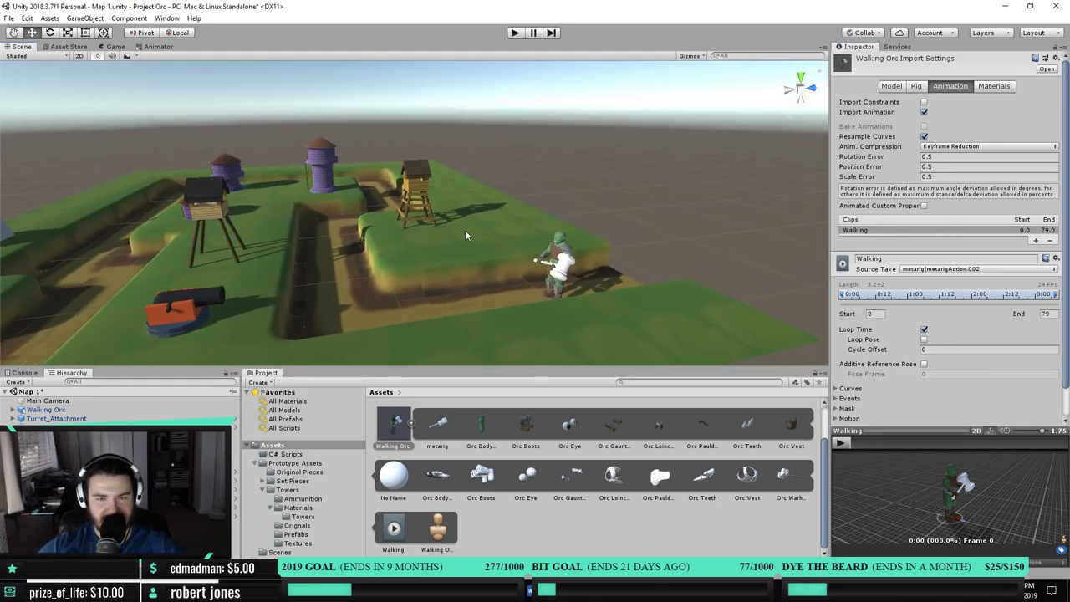